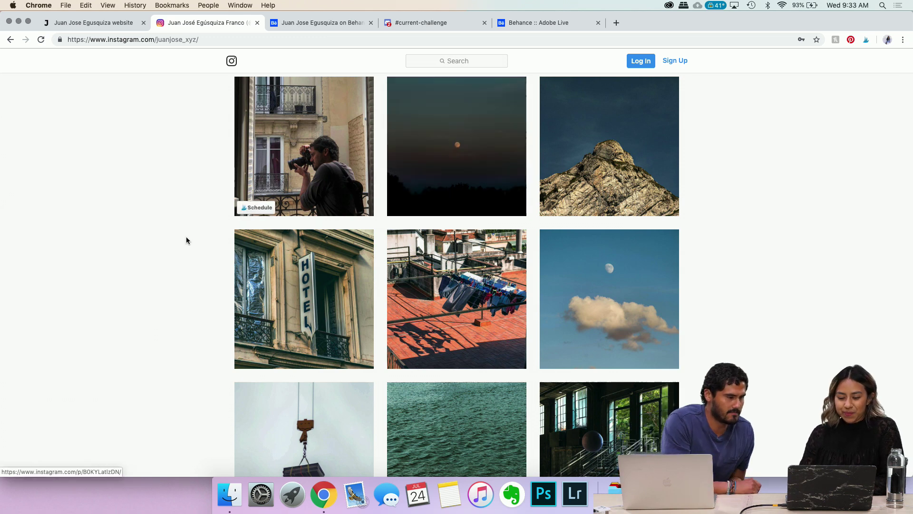
Step: View the Melting Hotel post enlarged in the Instagram photo grid, then close it
scroll(143, 243, "down", 1)
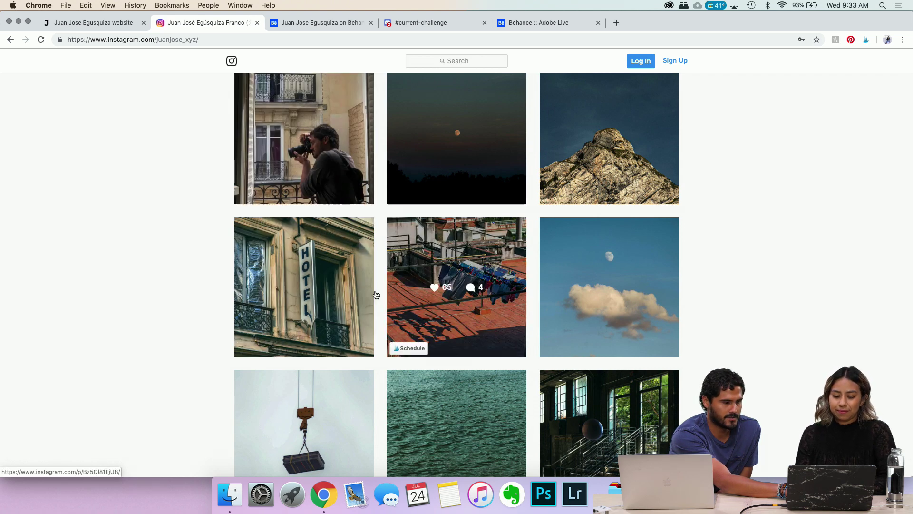
left_click(363, 283)
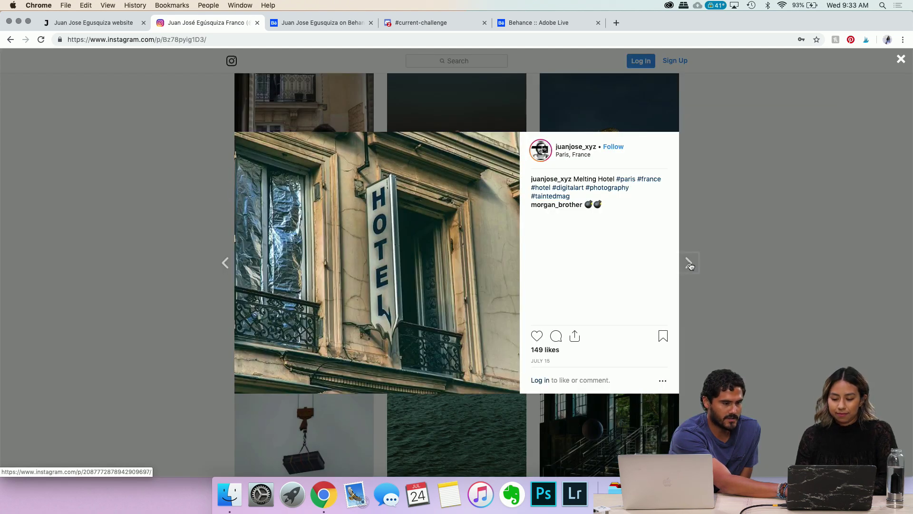
scroll(692, 266, "up", 3)
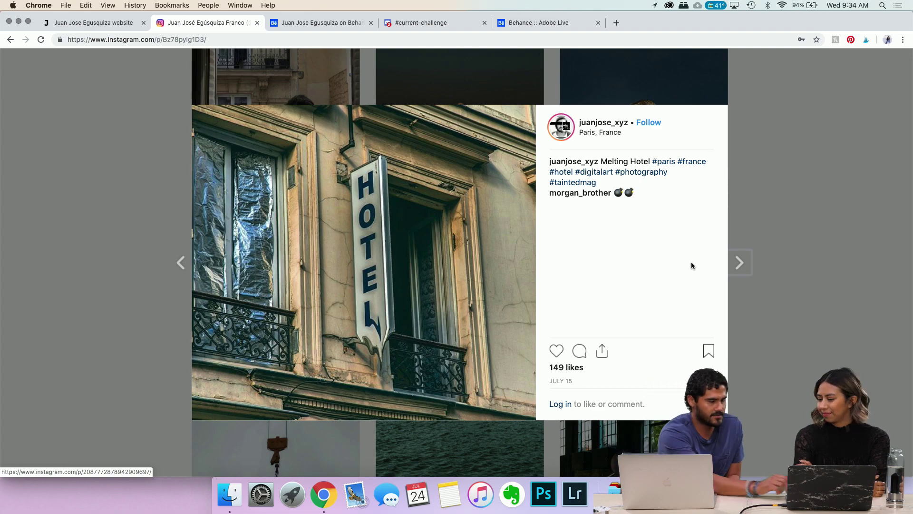
left_click(812, 251)
Step: Browse further down the grid and examine the post "The serious and the crazy" with the headless men enlarged, then close it
scroll(813, 249, "down", 15)
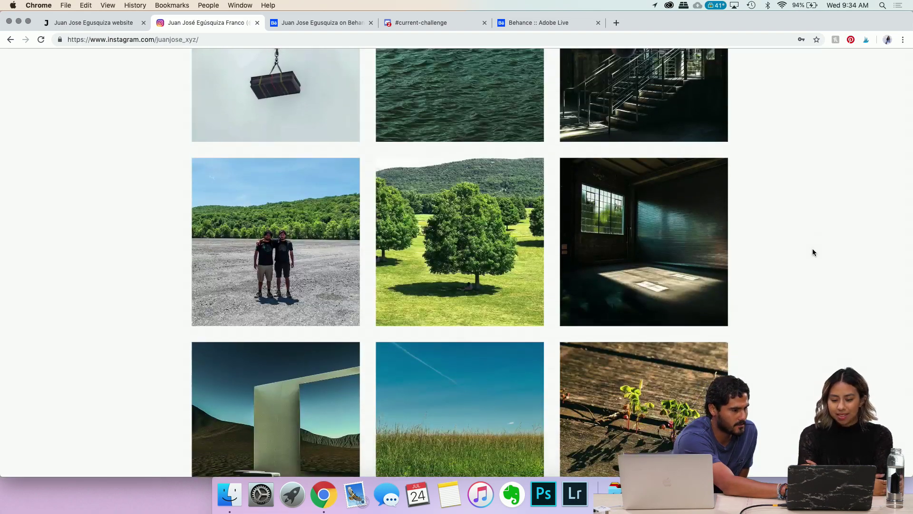
scroll(813, 251, "down", 10)
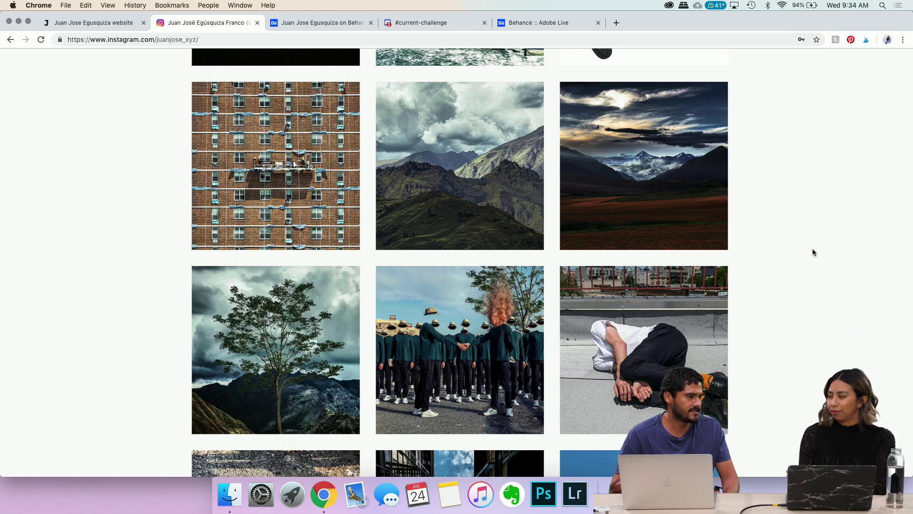
scroll(860, 228, "down", 5)
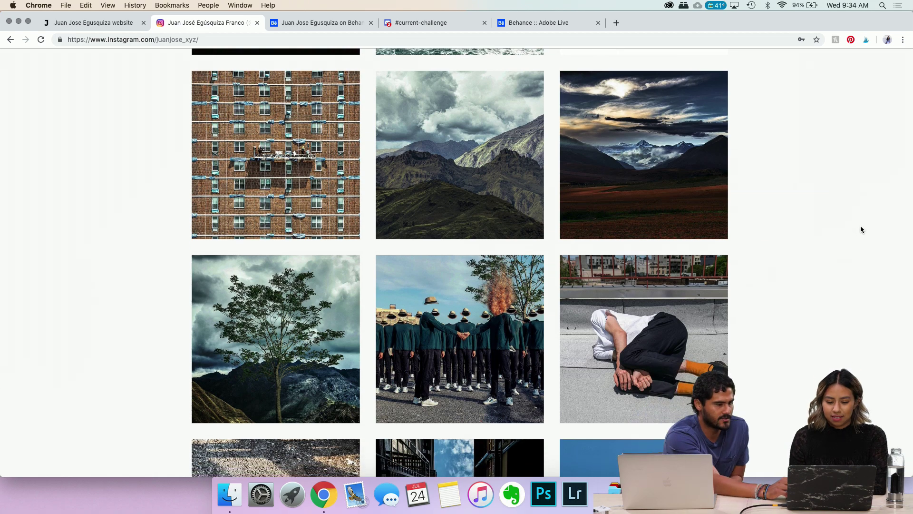
scroll(860, 227, "down", 2)
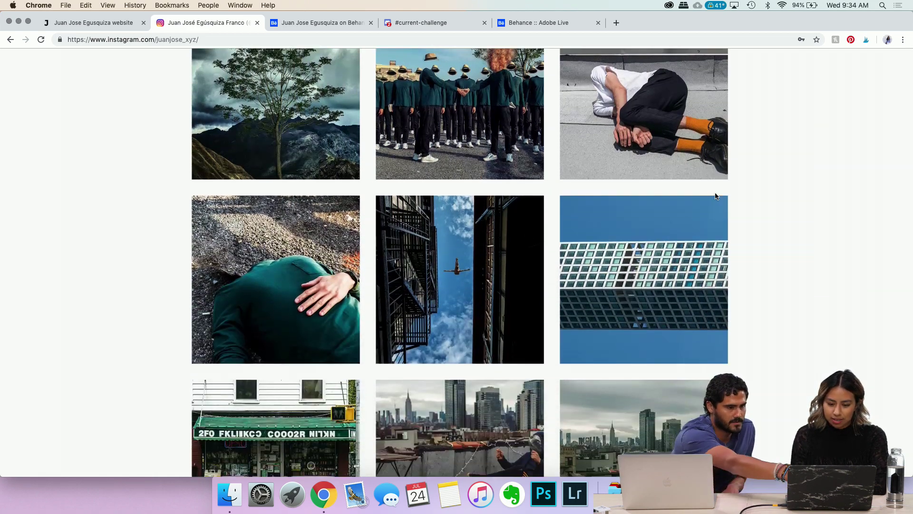
left_click(524, 158)
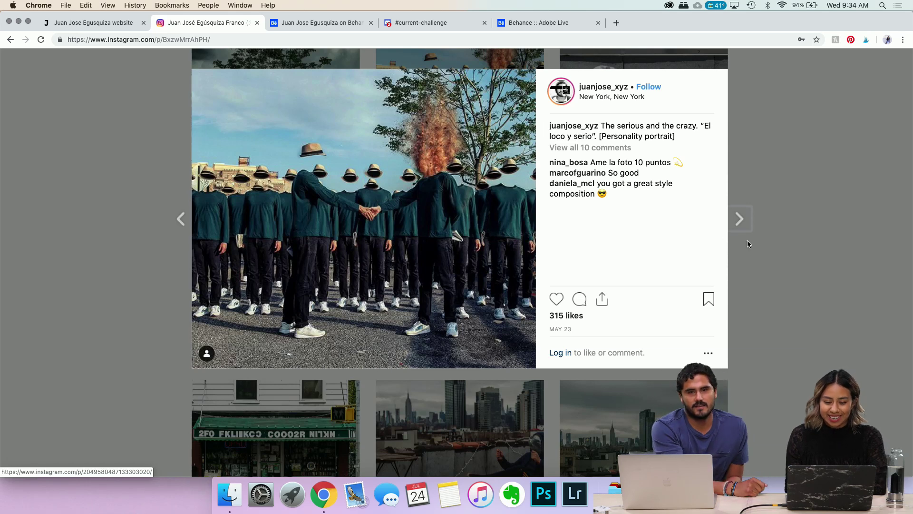
scroll(479, 229, "up", 3)
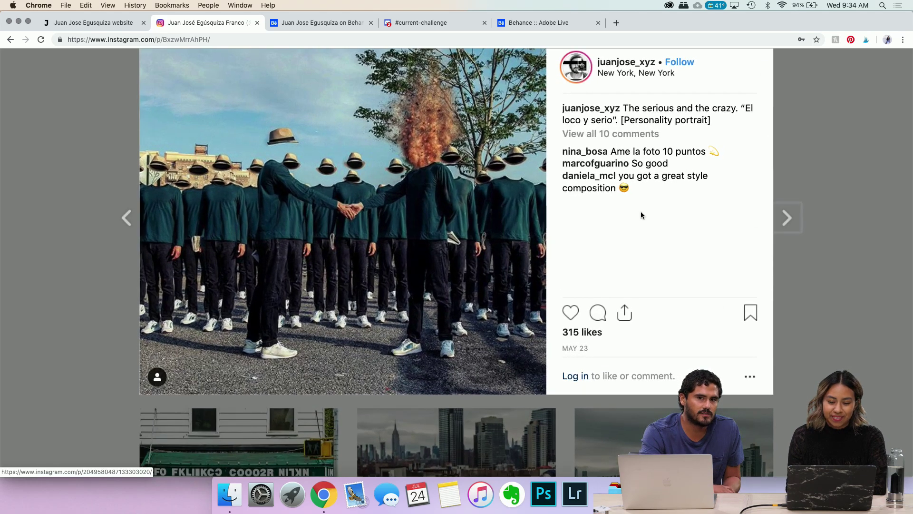
scroll(641, 211, "up", 2)
scroll(640, 212, "down", 1)
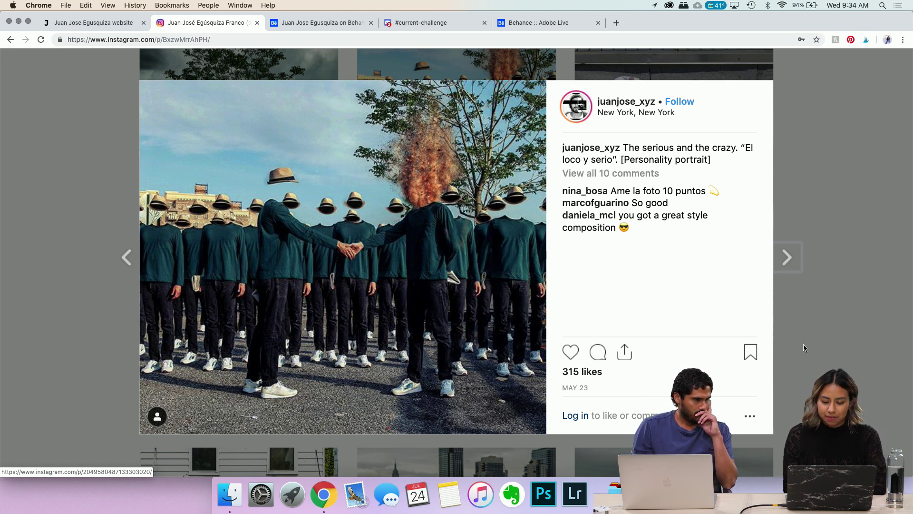
left_click(838, 331)
Step: Look over the neighbouring photos in the grid and return towards the top of the profile
scroll(661, 308, "up", 2)
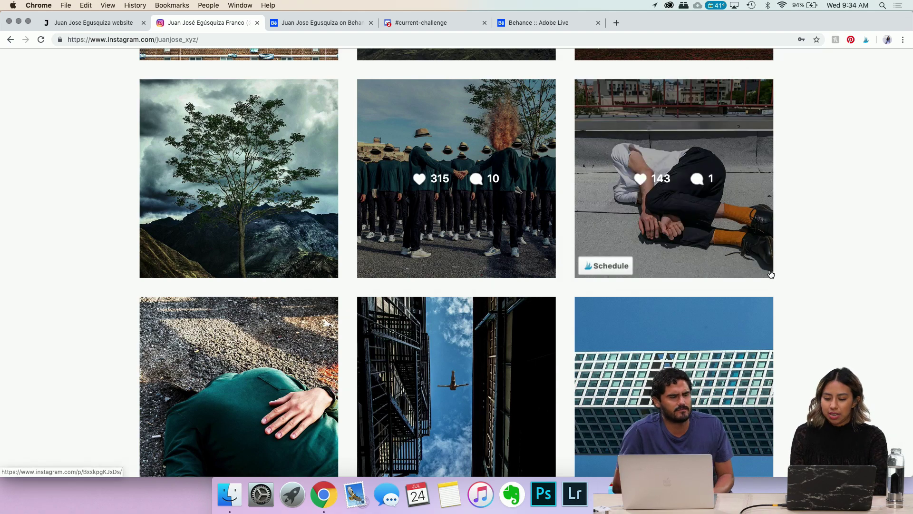
scroll(814, 289, "down", 3)
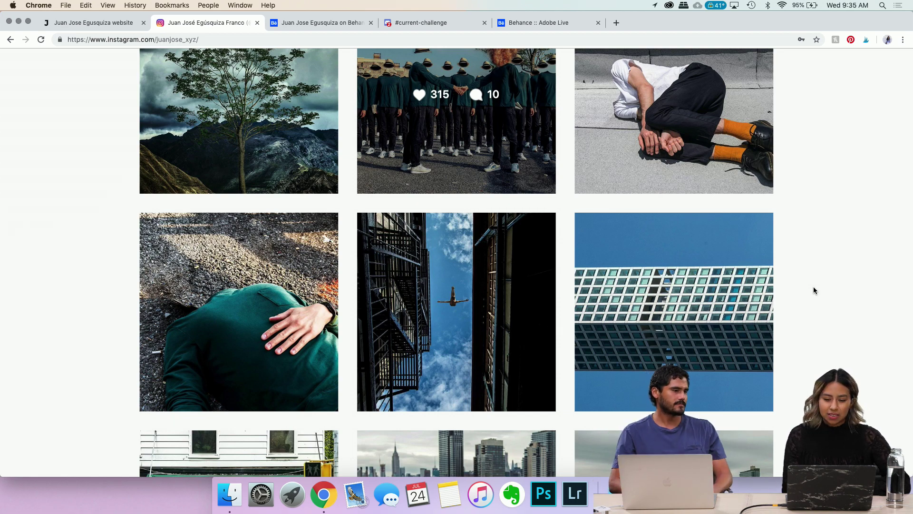
scroll(447, 230, "up", 10)
scroll(447, 230, "up", 20)
scroll(447, 230, "up", 5)
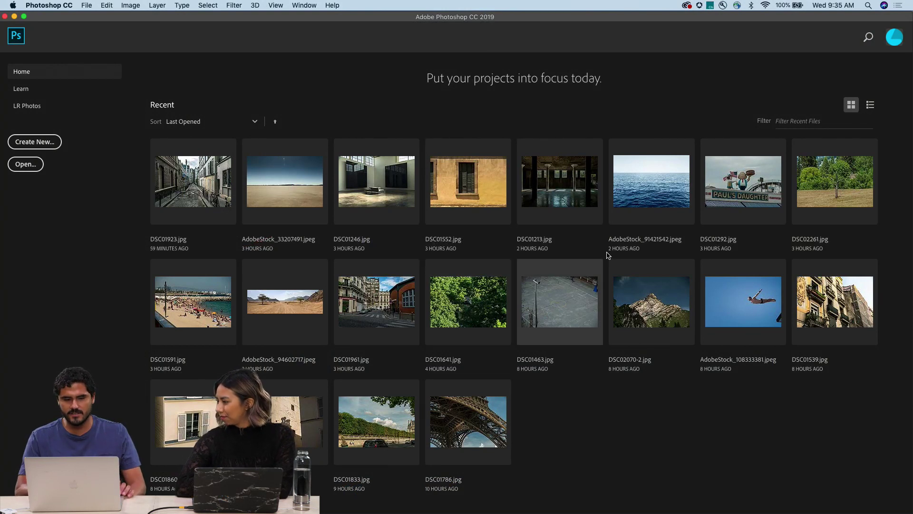
Step: Open the recent file DSC01292.jpg in Photoshop and inspect the rooftop figures up close
left_click(735, 196)
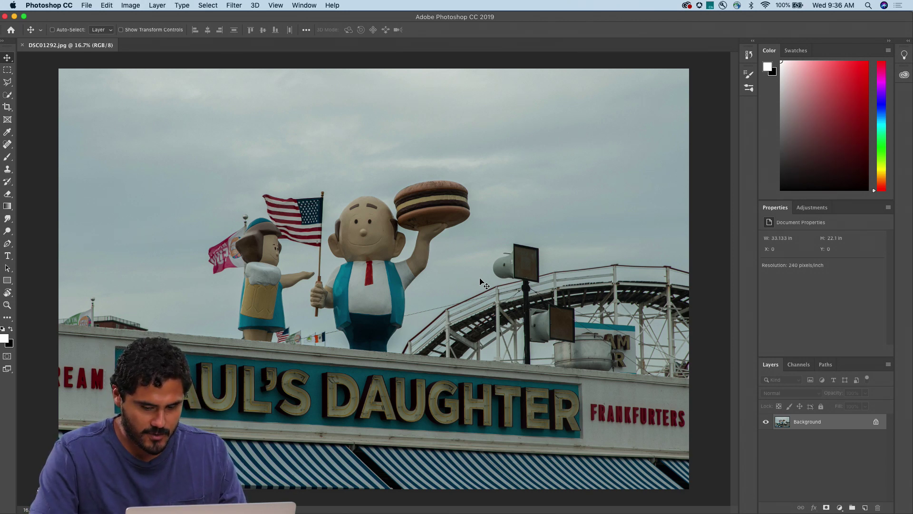
key("super+plus")
key("super+minus")
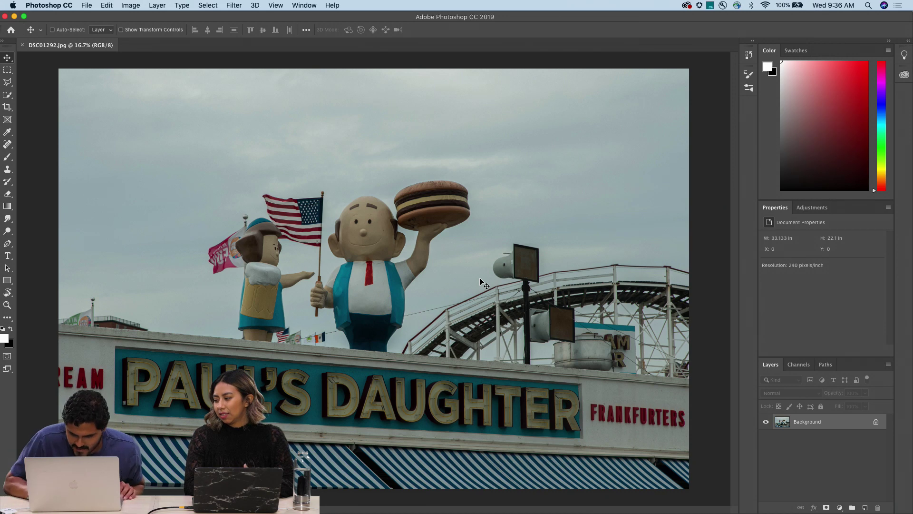
key("super+equal")
key("super+equal")
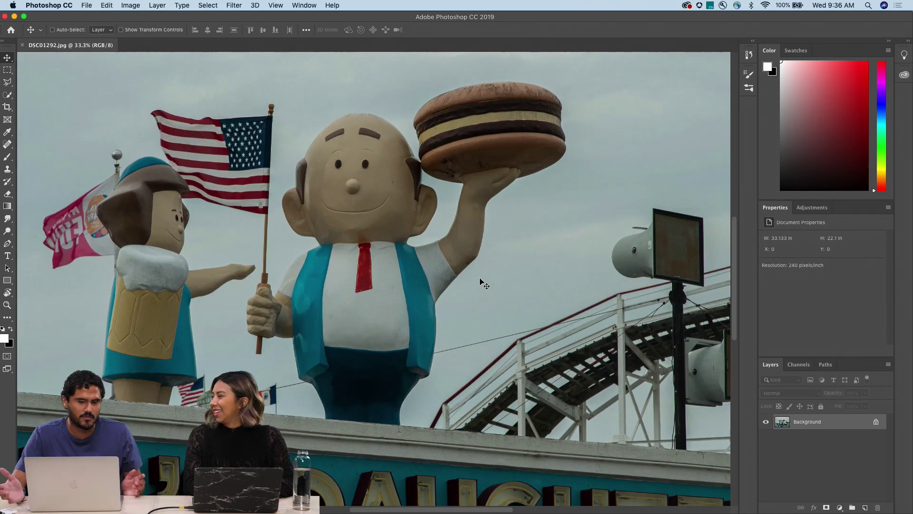
key("super+minus")
key("super+minus")
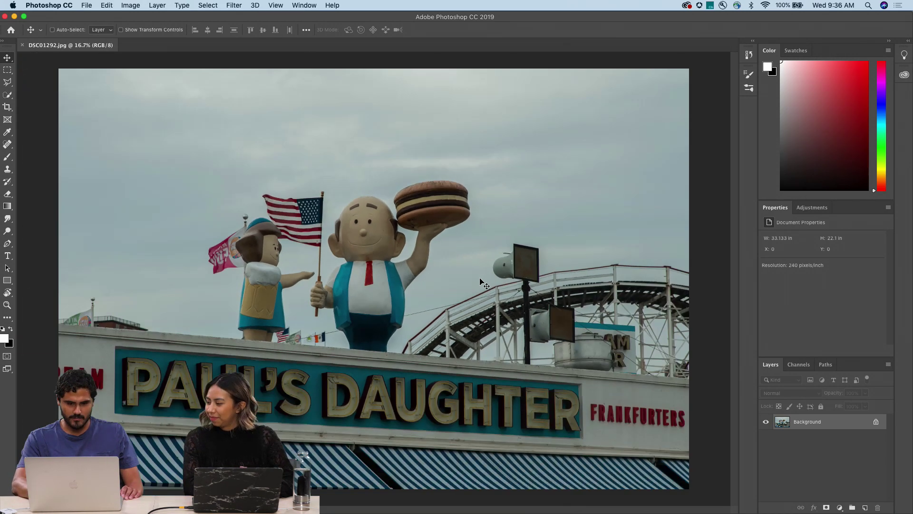
Step: Duplicate the Background layer and give the copy a black layer mask with its density set to 45%
key("super+j")
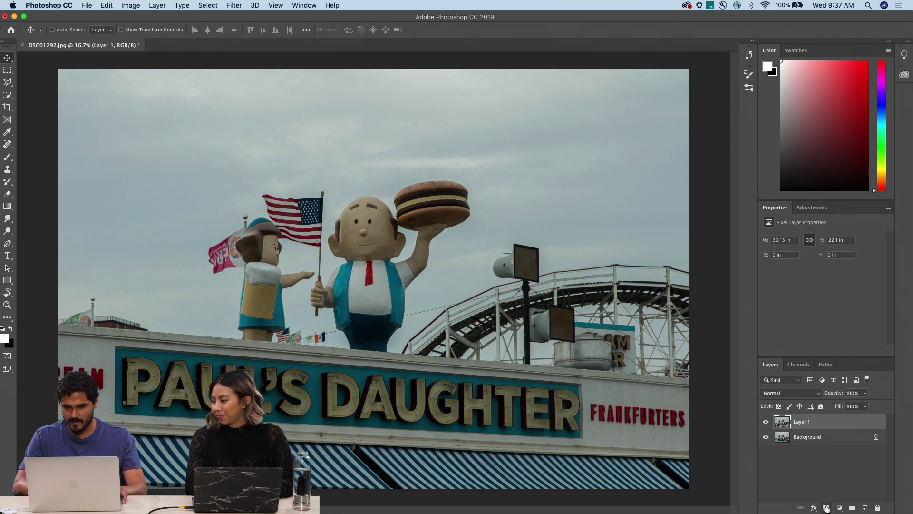
left_click(827, 508, "alt")
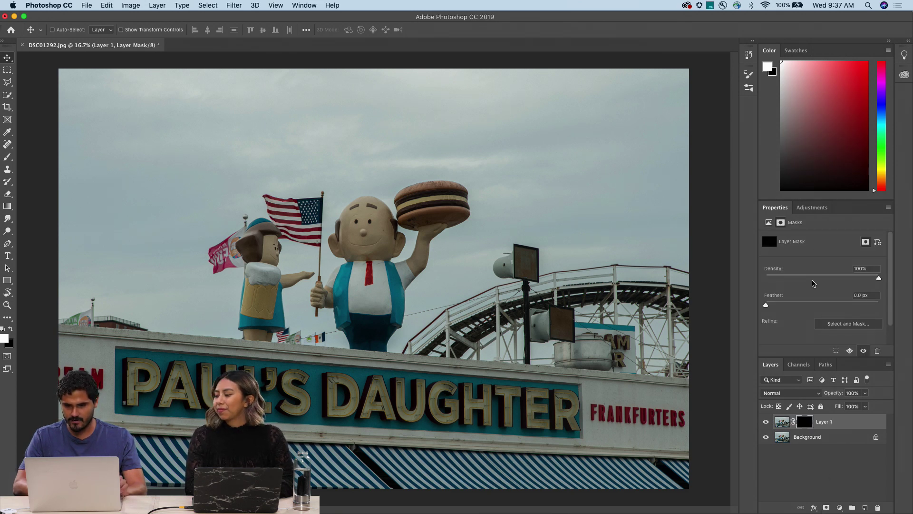
left_click(817, 276)
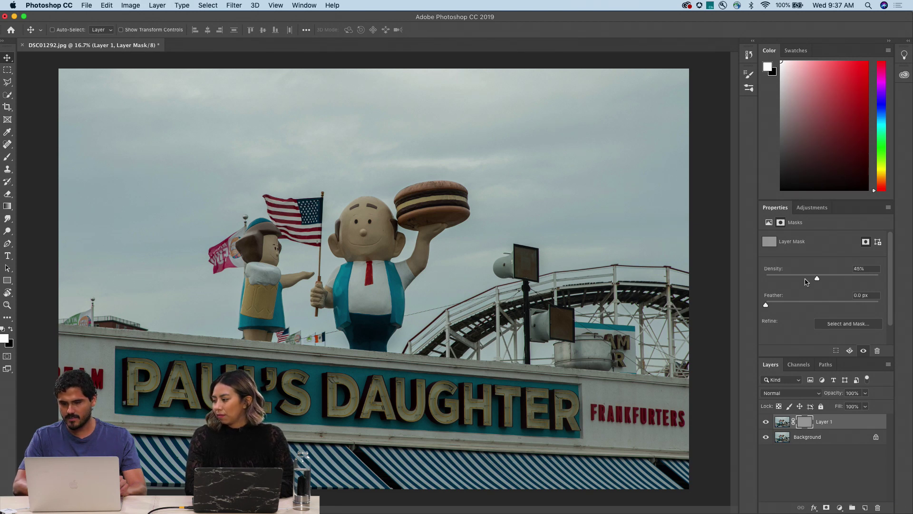
Step: Flip the masked copy vertically and move it up so the big figure's inverted face overlaps the original face
left_click_drag(473, 296, 469, 241)
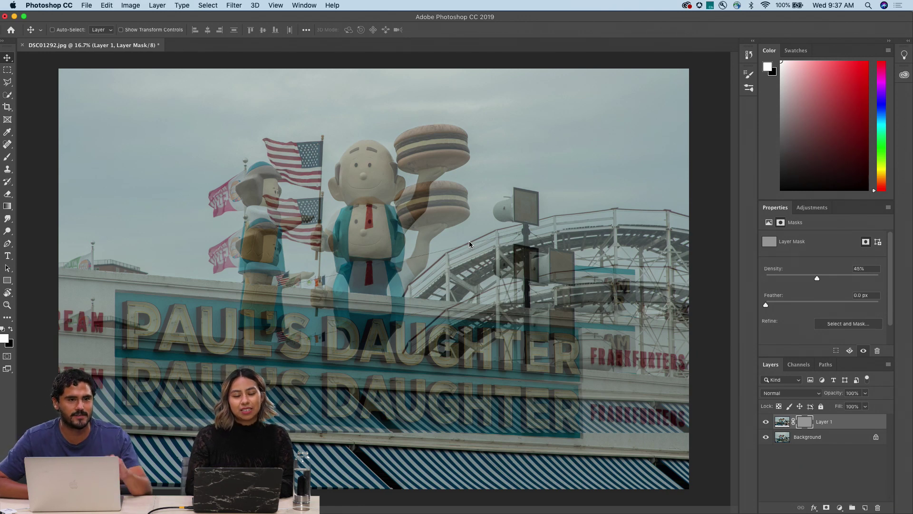
key("super+t")
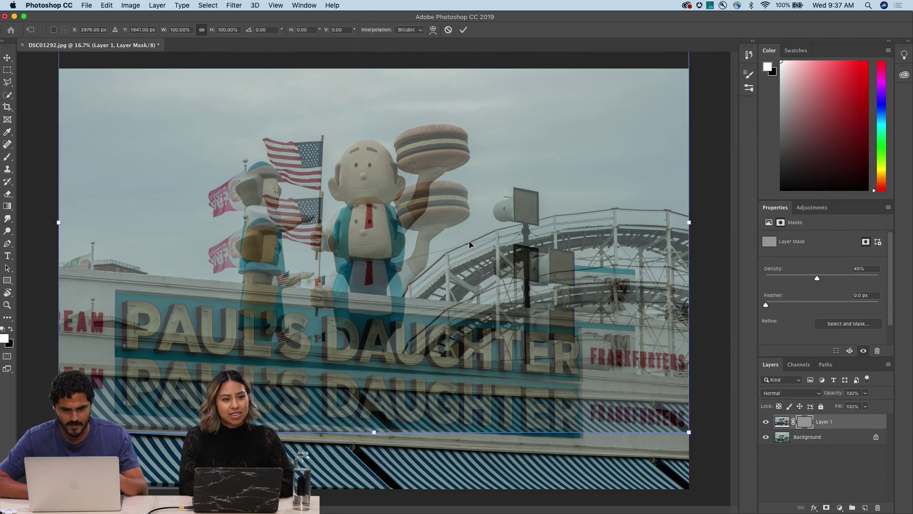
right_click(484, 185)
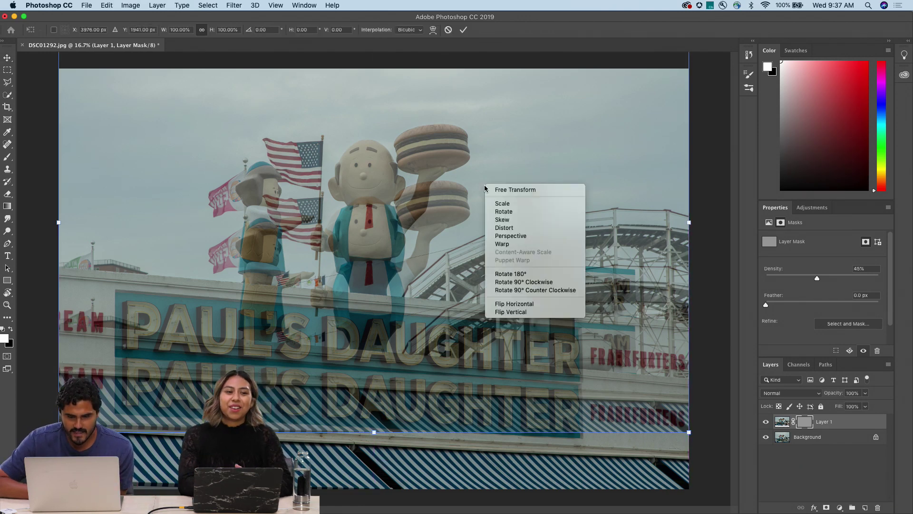
left_click(503, 312)
mouse_move(484, 241)
left_mouse_down()
mouse_move(481, 172)
mouse_move(485, 212)
mouse_move(476, 231)
left_mouse_up()
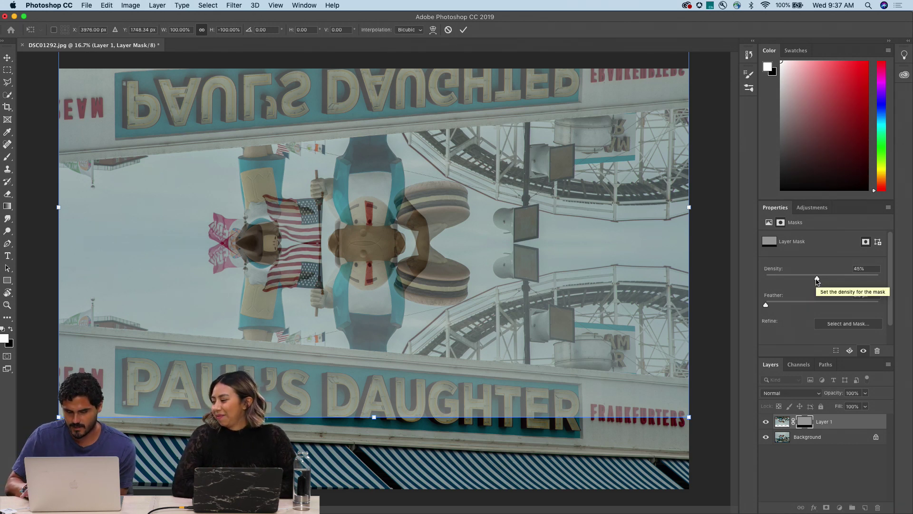
key("Return")
Step: Set the mask density back to 100% and paint white on the mask over the big figure's mouth to reveal the inverted smile
left_click_drag(818, 279, 879, 278)
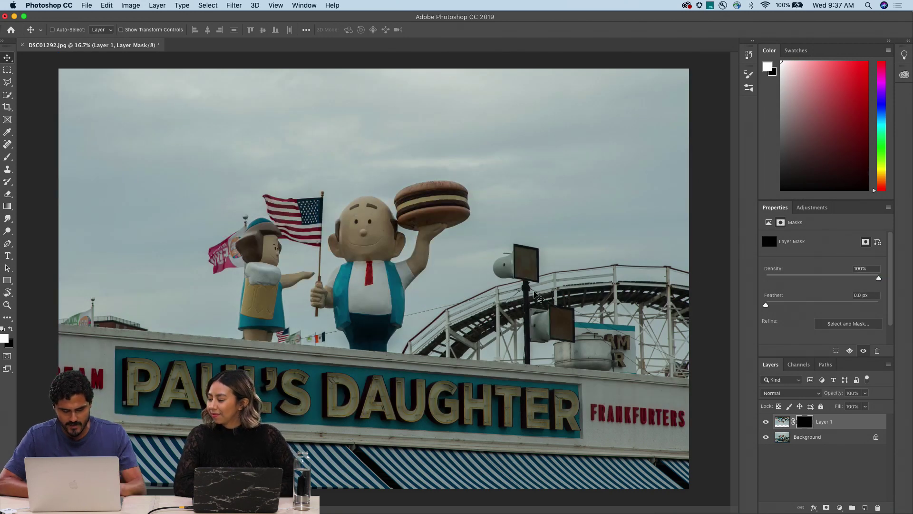
key("b")
key("super+equal")
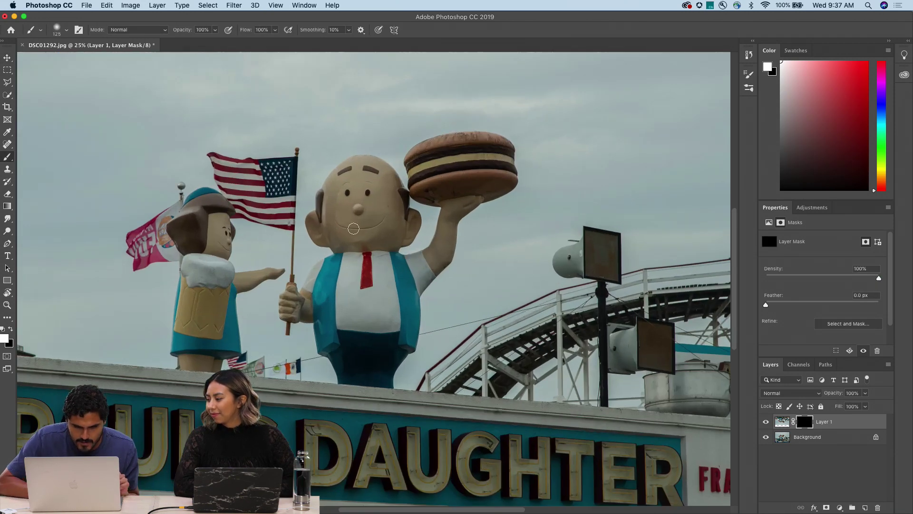
mouse_move(337, 223)
left_mouse_down()
mouse_move(385, 222)
mouse_move(385, 233)
left_mouse_up()
key("v")
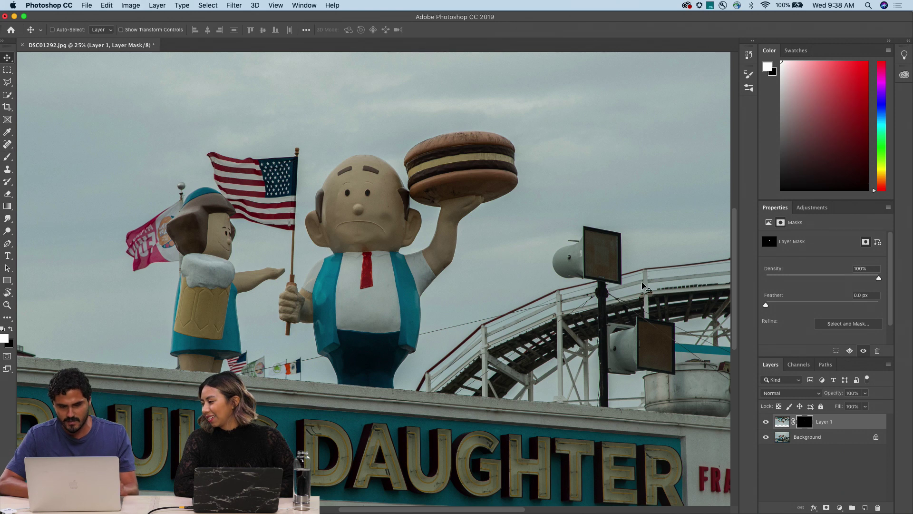
Step: Duplicate the Background layer again and place the copy above Layer 1
left_click(783, 439)
key("super+j")
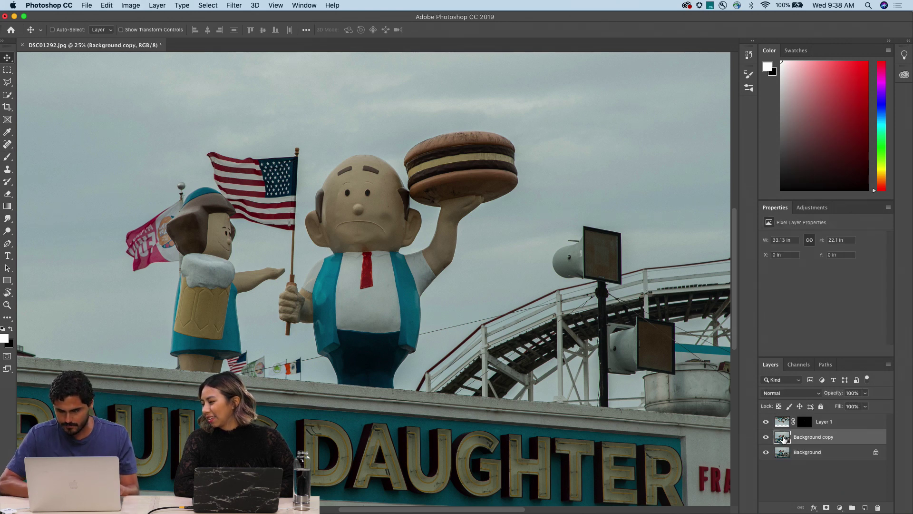
left_click_drag(783, 437, 783, 420)
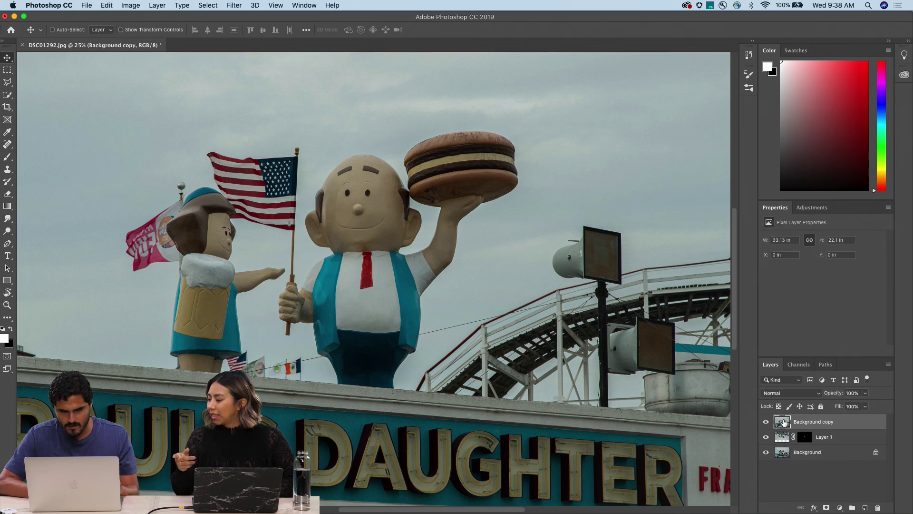
Step: Flip the Background copy layer vertically with Free Transform
key("super+0")
key("super+t")
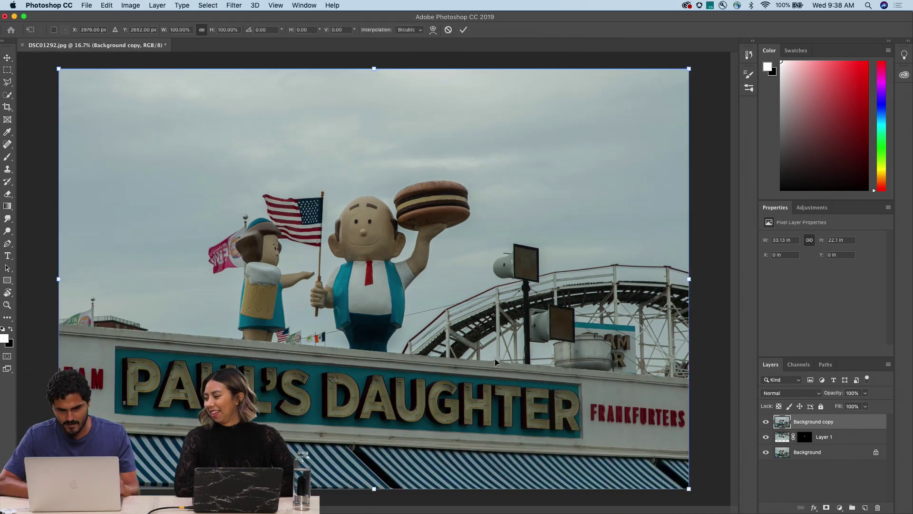
right_click(495, 358)
left_click(521, 485)
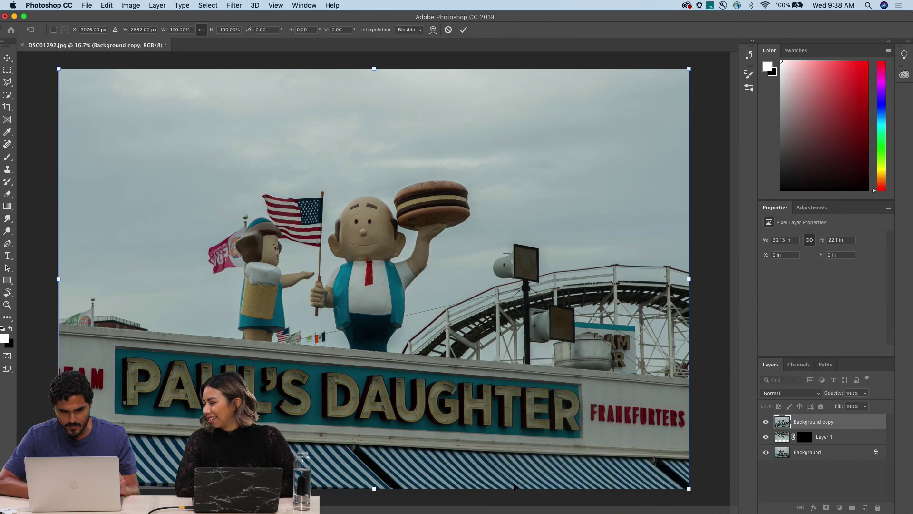
key("Return")
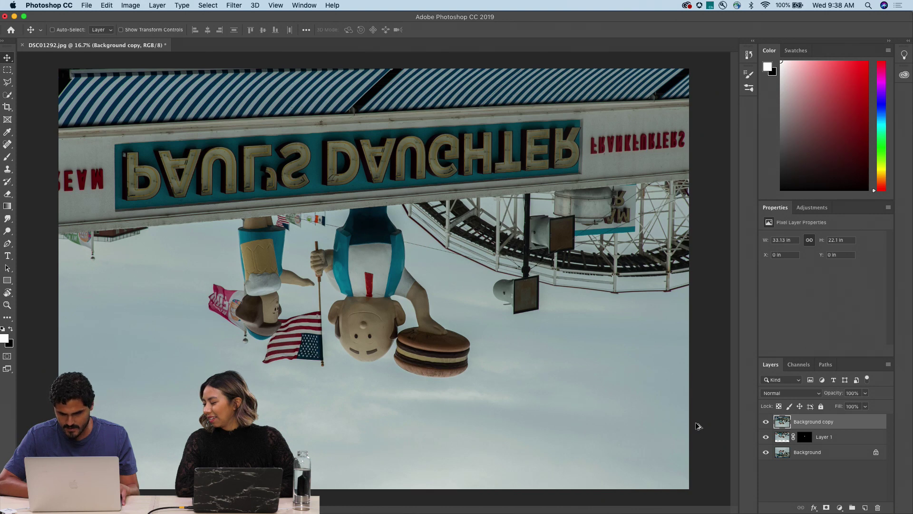
Step: Give the flipped copy a black mask at 41% density and move it up so the smaller figure's inverted face overlaps the original
left_click(827, 508, "alt")
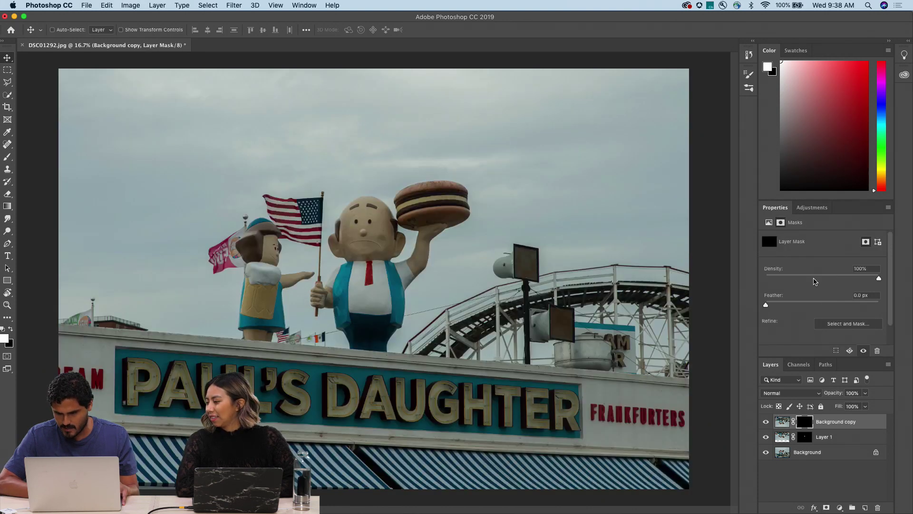
left_click(813, 276)
left_click_drag(424, 379, 416, 333)
key("super+equal")
key("super+equal")
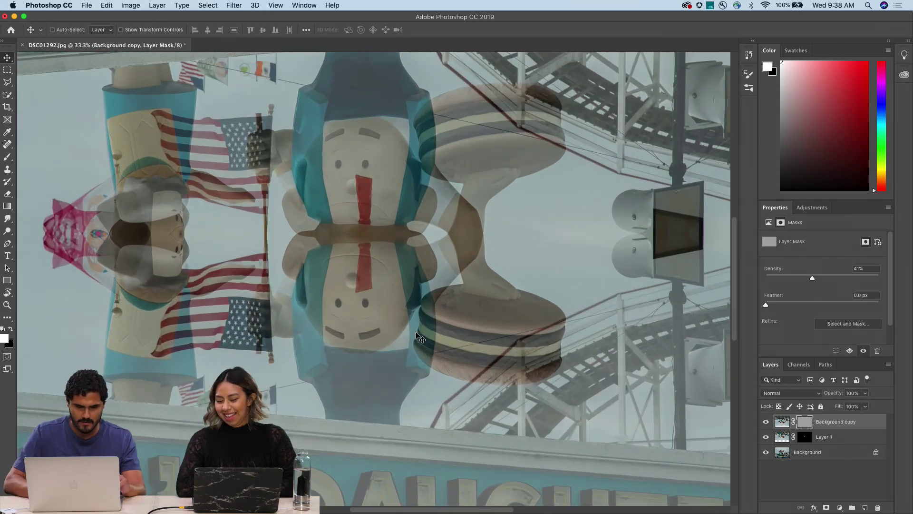
scroll(314, 265, "left", 5)
Step: Nudge the semi-transparent flipped copy slightly down to align the inverted mouth with the smaller figure's face
key("b")
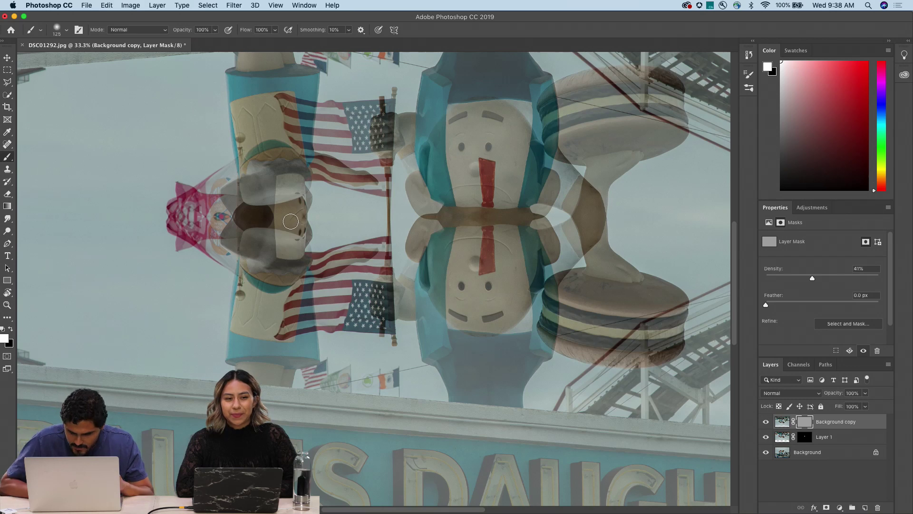
key("v")
left_click_drag(353, 233, 353, 245)
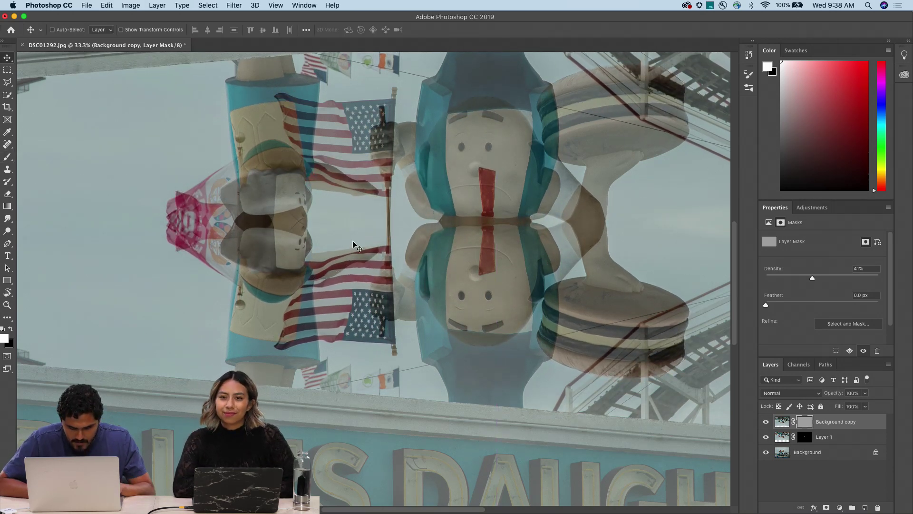
Step: Set the mask density to 100% and paint white with an 80 px brush over the smaller figure's mouth to reveal the frown
key("b")
key("bracketleft")
key("bracketleft")
key("bracketleft")
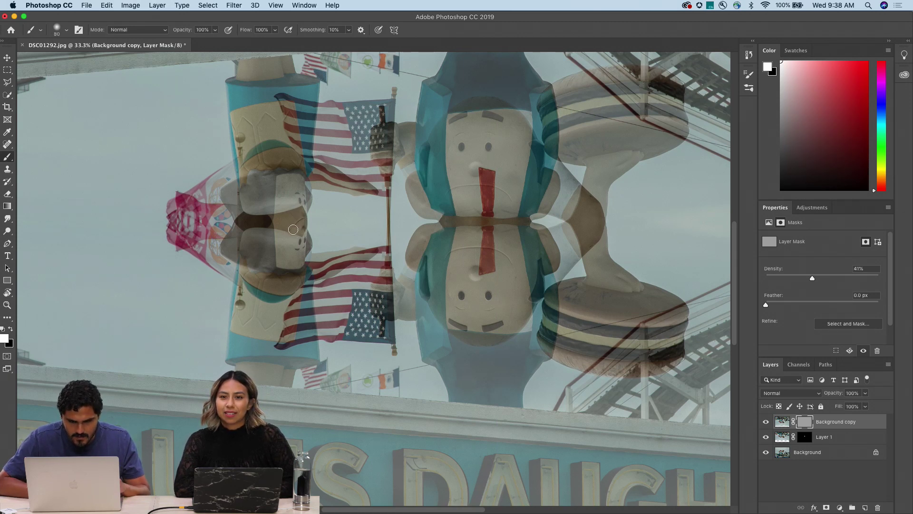
left_click_drag(812, 271, 880, 272)
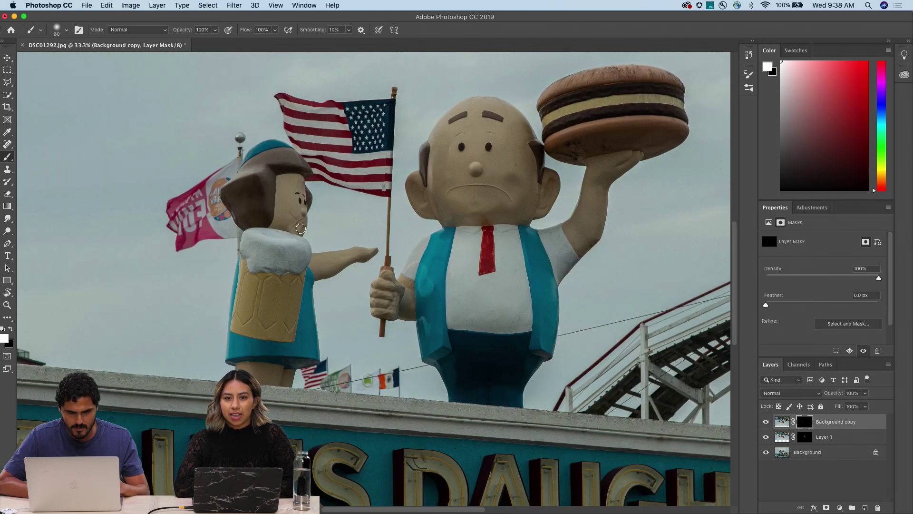
Step: Duplicate the Background layer again and place the copy at the top of the layer stack
key("v")
key("super+equal")
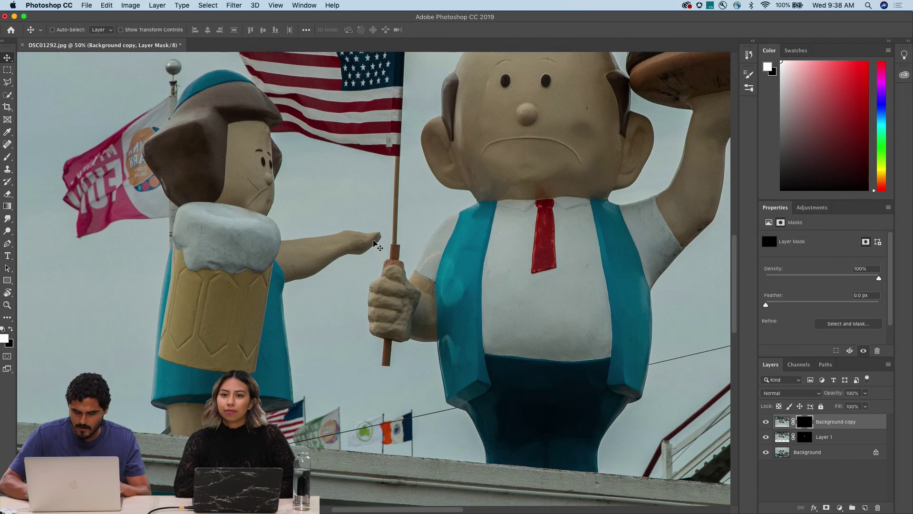
key("super+equal")
key("super+equal")
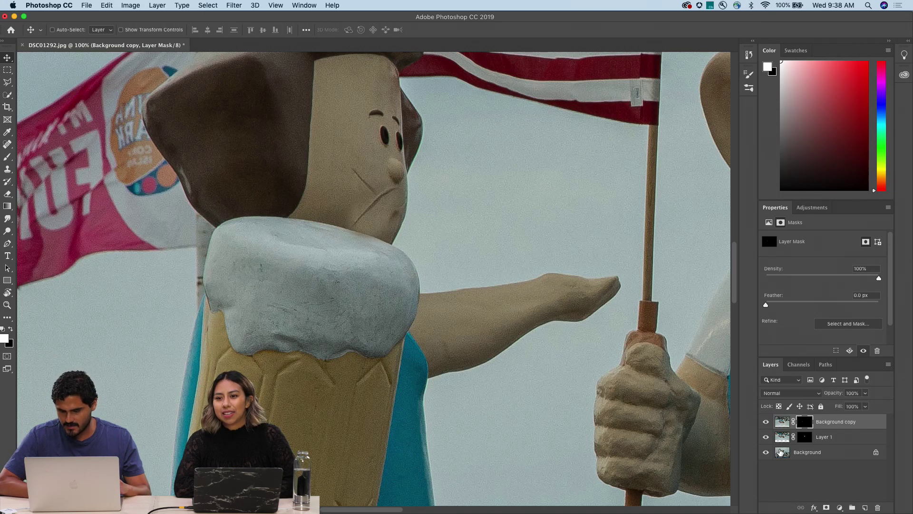
left_click(780, 452)
key("super+j")
left_click_drag(783, 452, 789, 422)
Step: Add a black mask to the new copy, lower its density and shift the copy right over the smaller figure's cheek
left_click(826, 507)
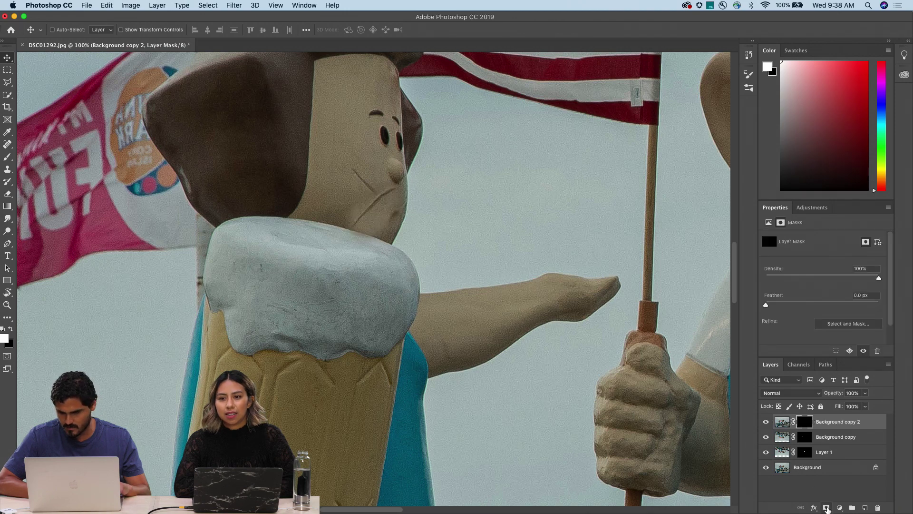
left_click(818, 278)
left_click_drag(431, 284, 463, 284)
Step: Set the mask density to 100% and paint white with 50 and 40 px brushes to cover the leftover smile crease on the cheek
left_click_drag(818, 280, 891, 279)
key("b")
key("bracketleft")
key("bracketleft")
key("bracketleft")
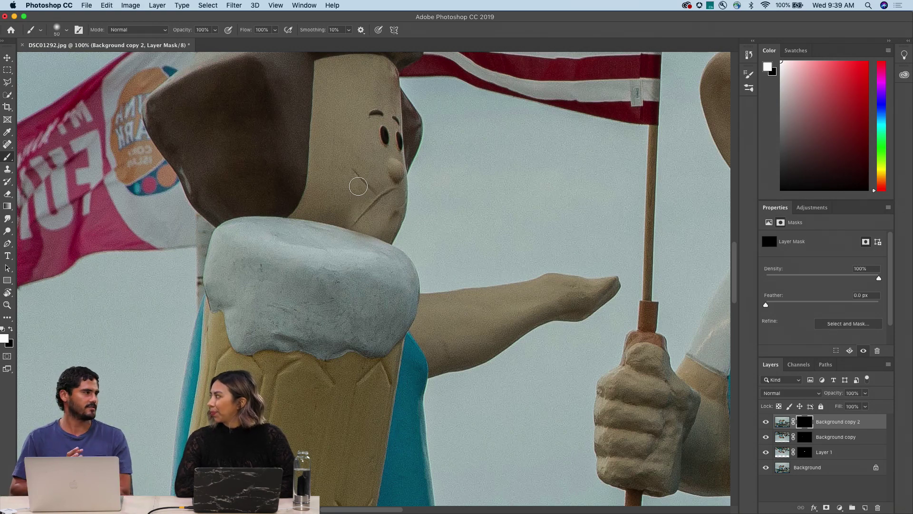
key("bracketleft")
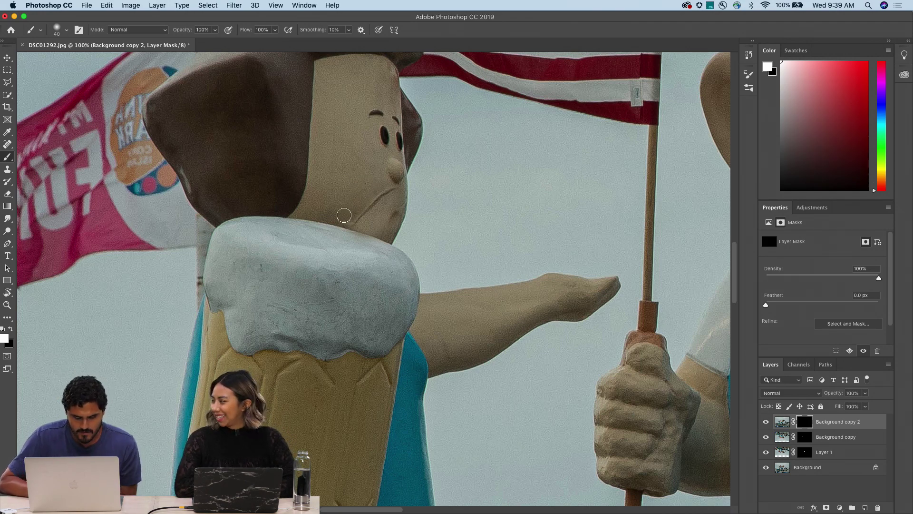
key("x")
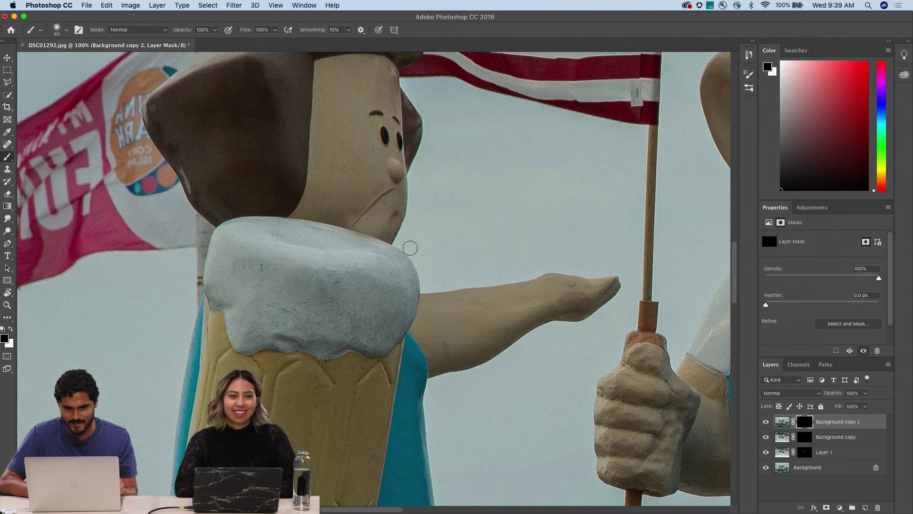
Step: Duplicate the Background layer once more, keeping the copy directly above the Background
key("ctrl+minus")
key("ctrl+minus")
key("ctrl+minus")
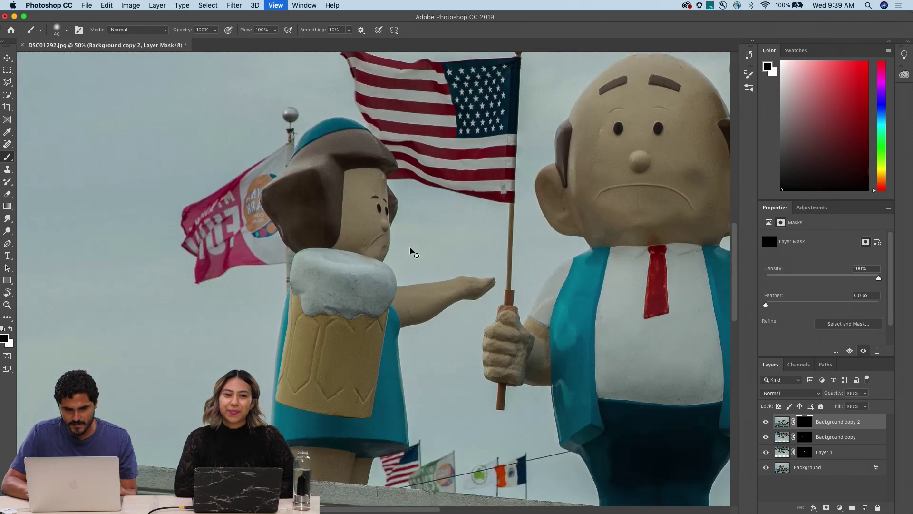
key("ctrl+minus")
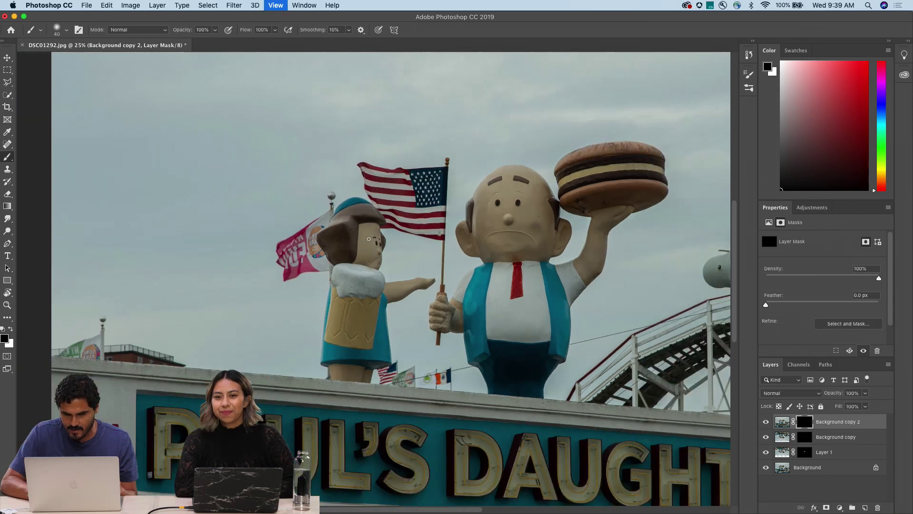
key("v")
scroll(442, 274, "right", 5)
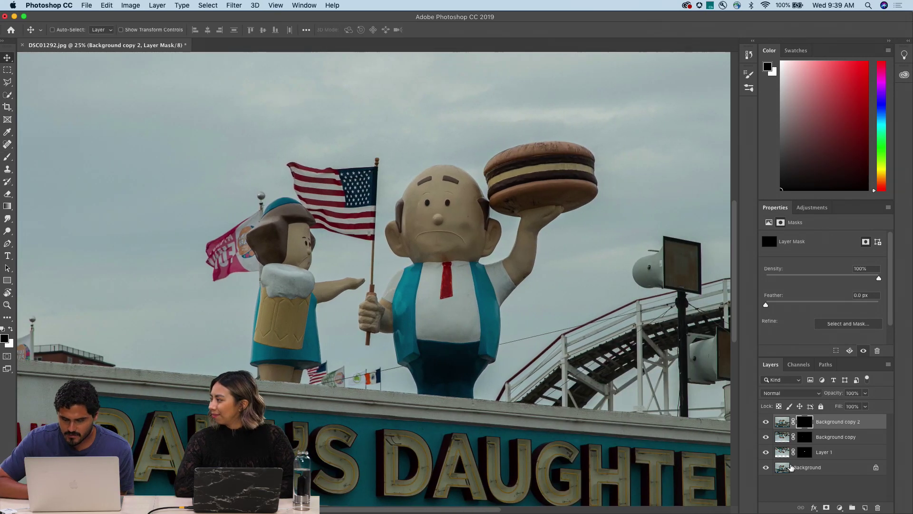
left_click(805, 470)
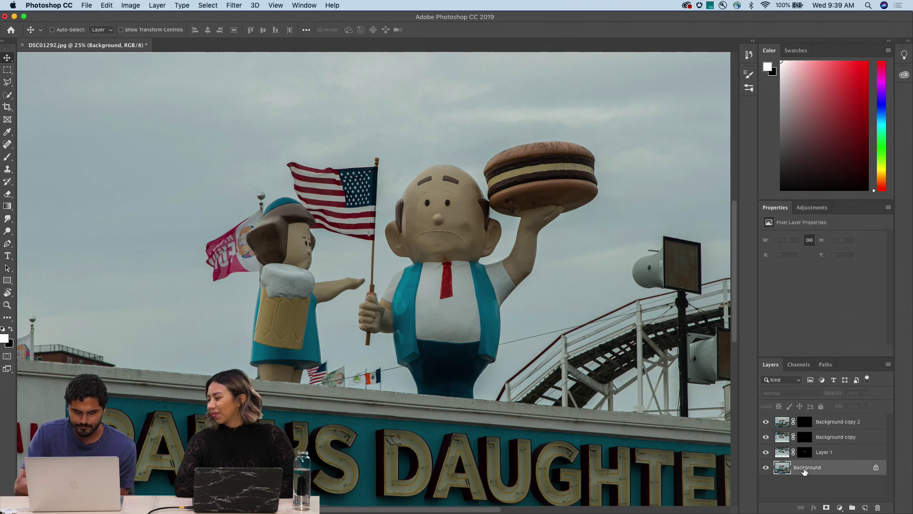
key("ctrl+j")
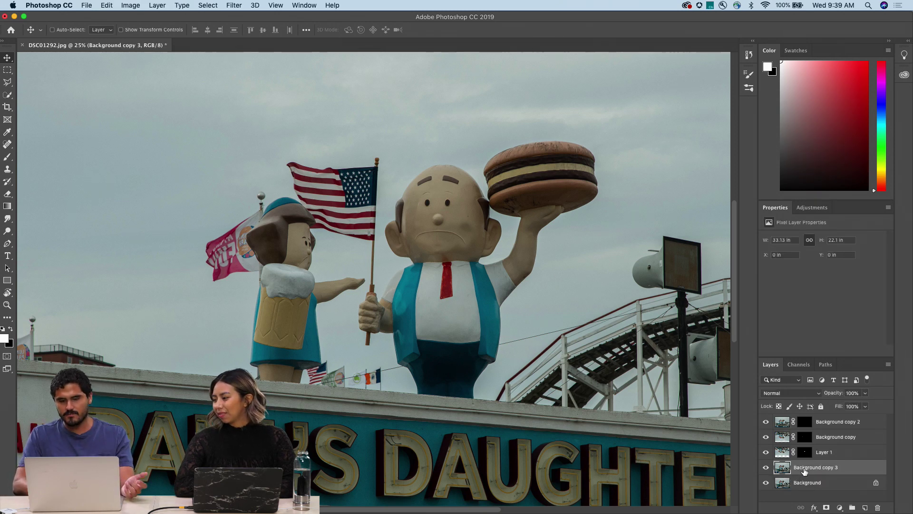
Step: Open Liquify on Background copy 3 and pull drips down from the burger's underside with Forward Warp at brush size 60
left_click(234, 6)
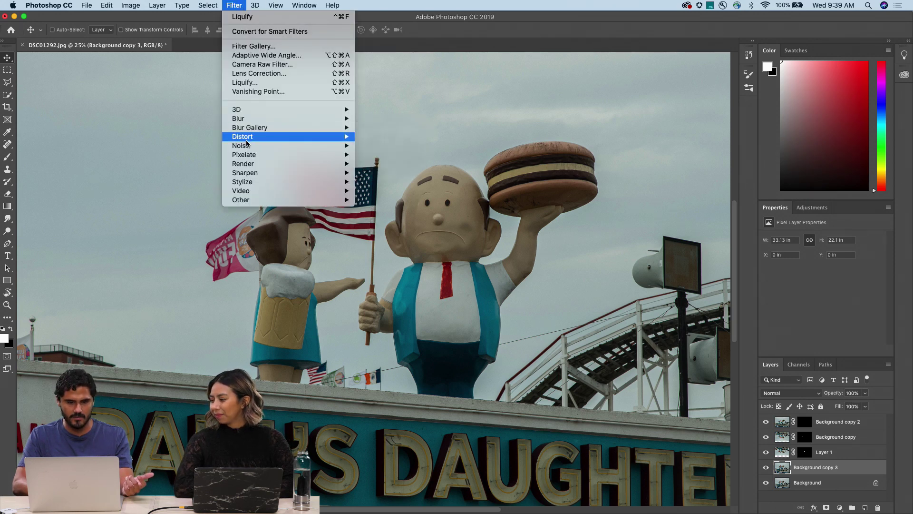
left_click(268, 84)
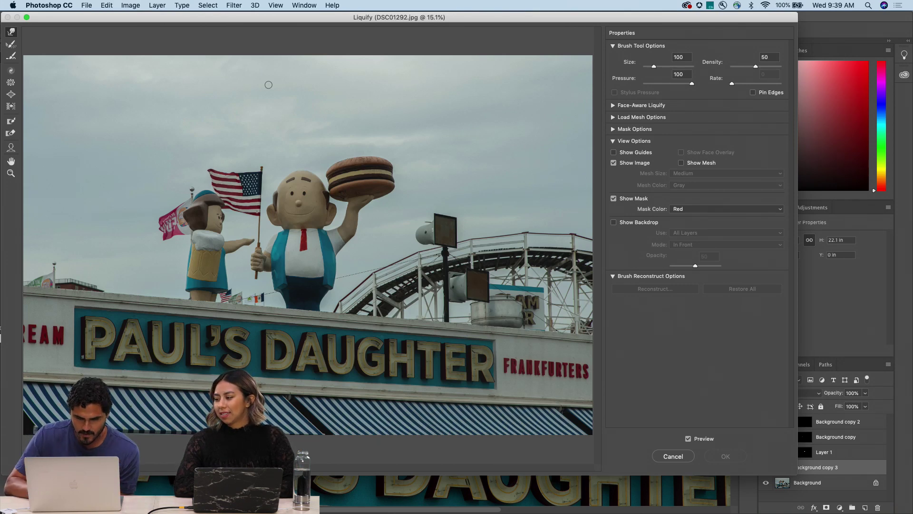
key("super+equal")
key("super+equal")
scroll(354, 149, "right", 10)
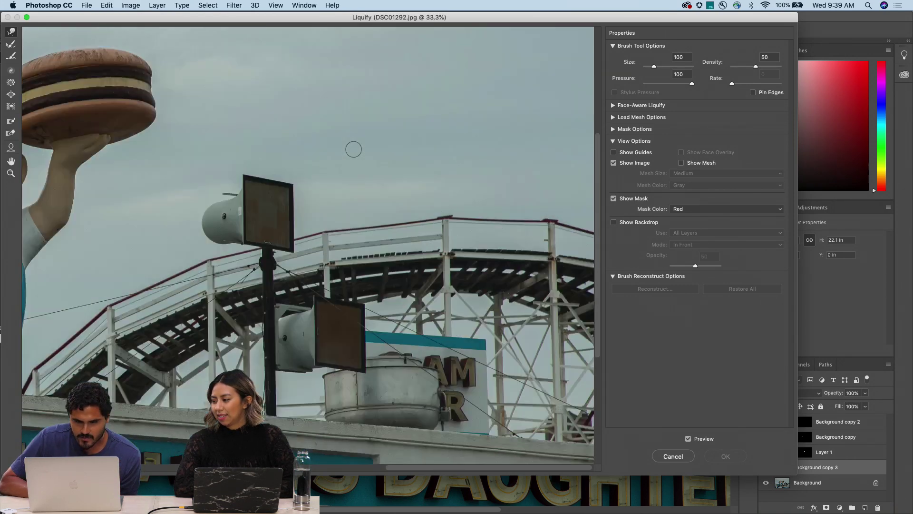
scroll(353, 149, "left", 7)
key("bracketleft")
key("bracketleft")
key("bracketleft")
key("bracketleft")
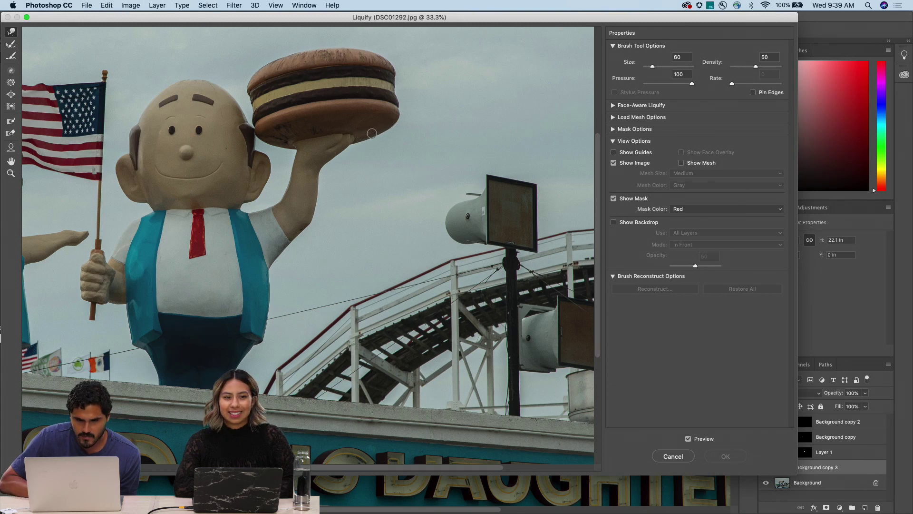
left_click_drag(358, 142, 353, 150)
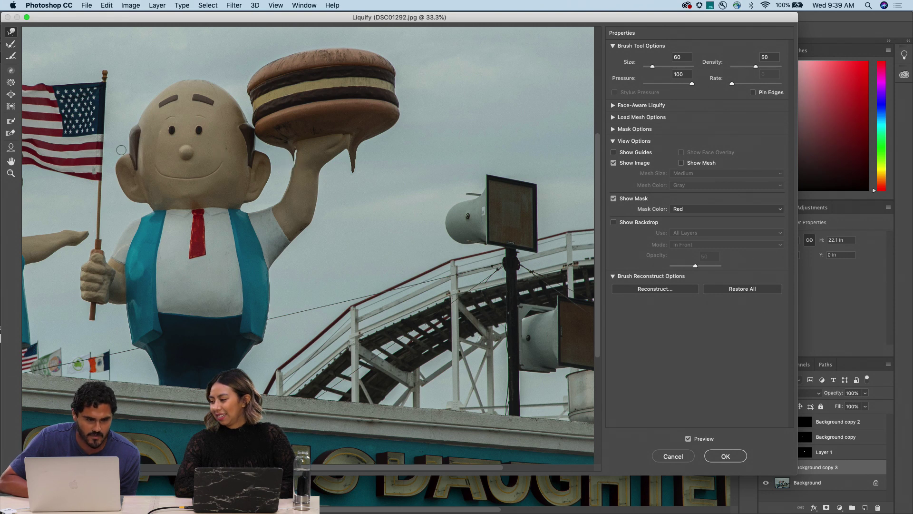
Step: Freeze the hand and forearm under the burger at brush size 100, set the Forward Warp brush to 90 and apply Liquify
left_click(9, 124)
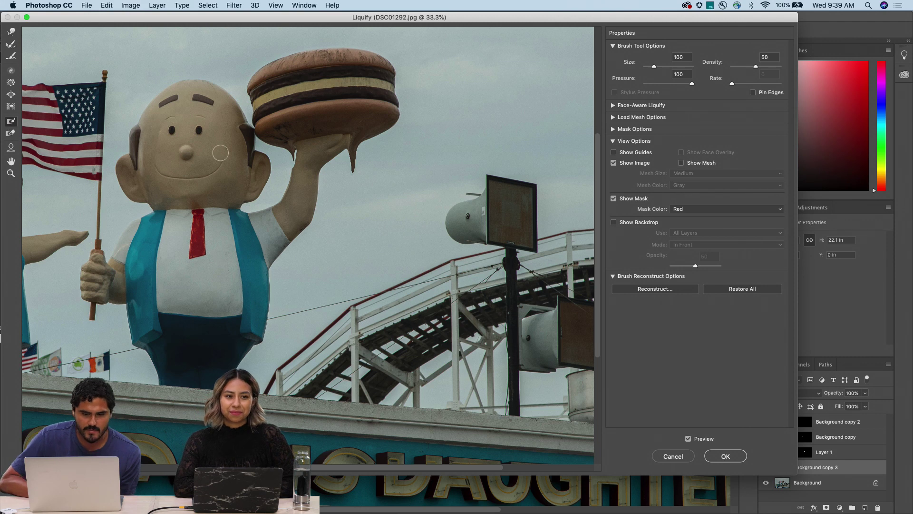
mouse_move(297, 148)
left_mouse_down()
mouse_move(296, 188)
mouse_move(314, 155)
mouse_move(339, 142)
mouse_move(308, 177)
mouse_move(316, 142)
left_mouse_up()
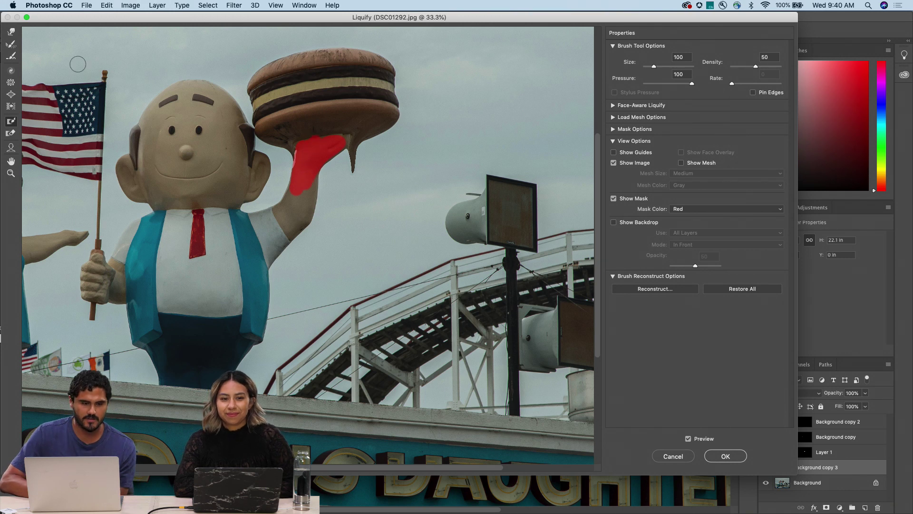
left_click(11, 31)
key("bracketright")
key("bracketright")
key("bracketright")
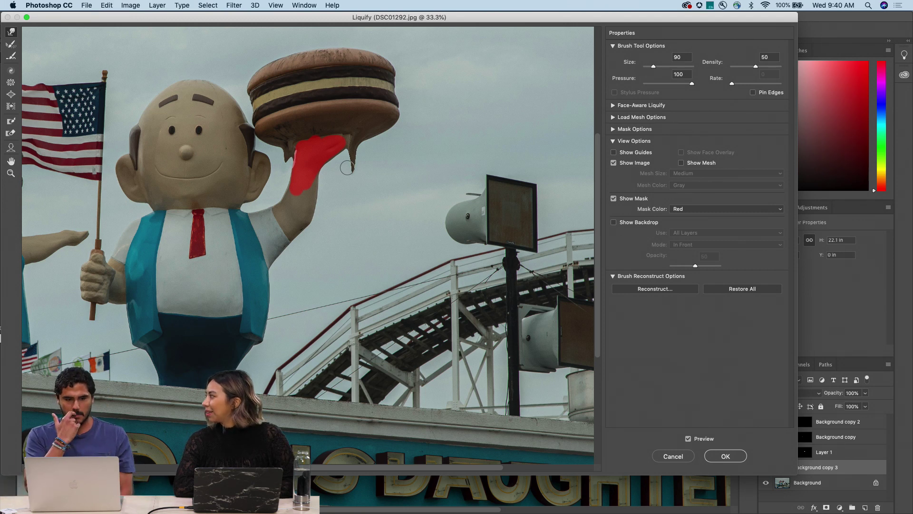
left_click(90, 4)
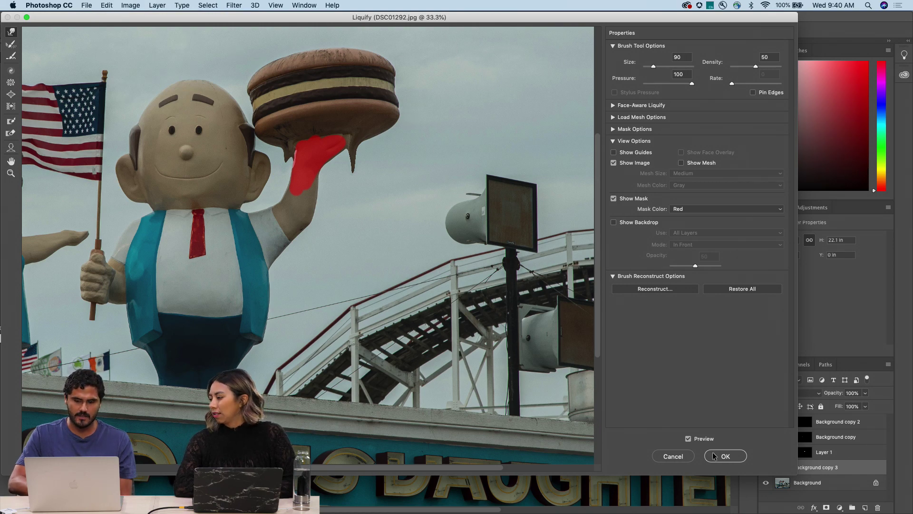
left_click(730, 457)
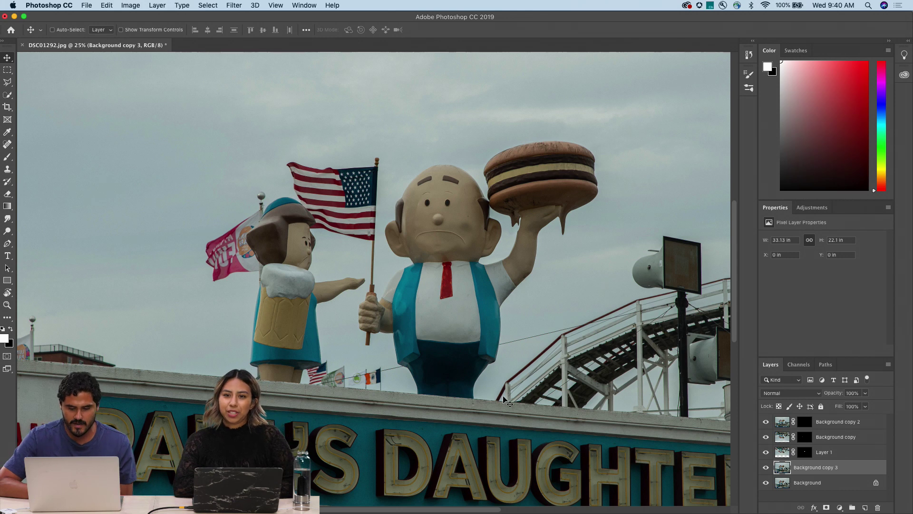
Step: Duplicate the Background copy 3 layer and place the duplicate at the top of the layer stack
key("super+minus")
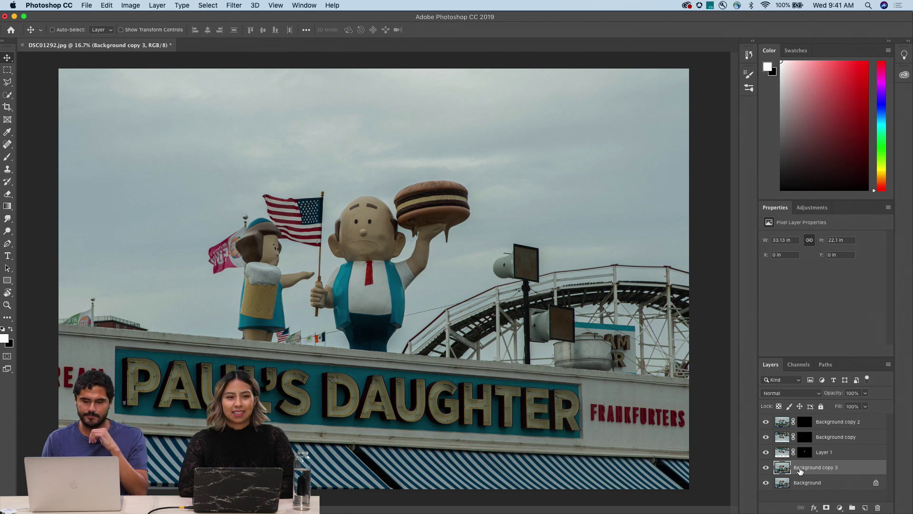
key("super")
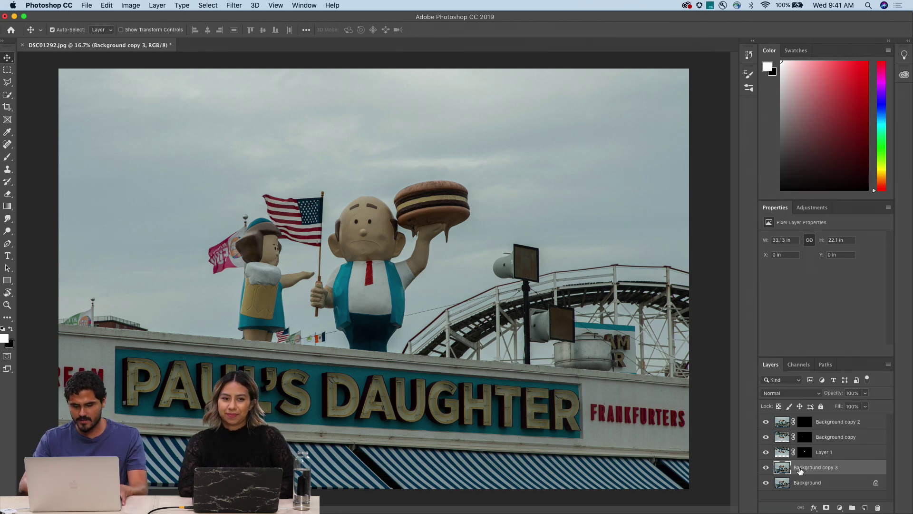
key("super+j")
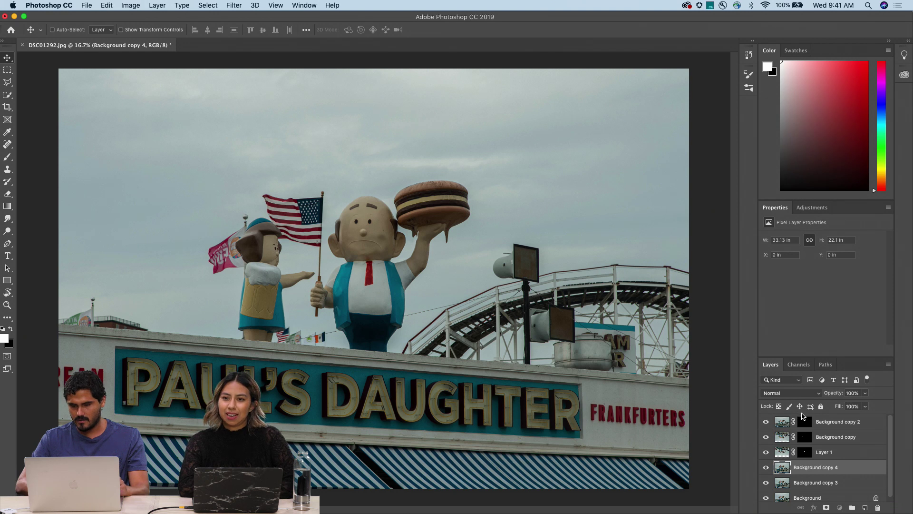
left_click_drag(813, 471, 808, 423)
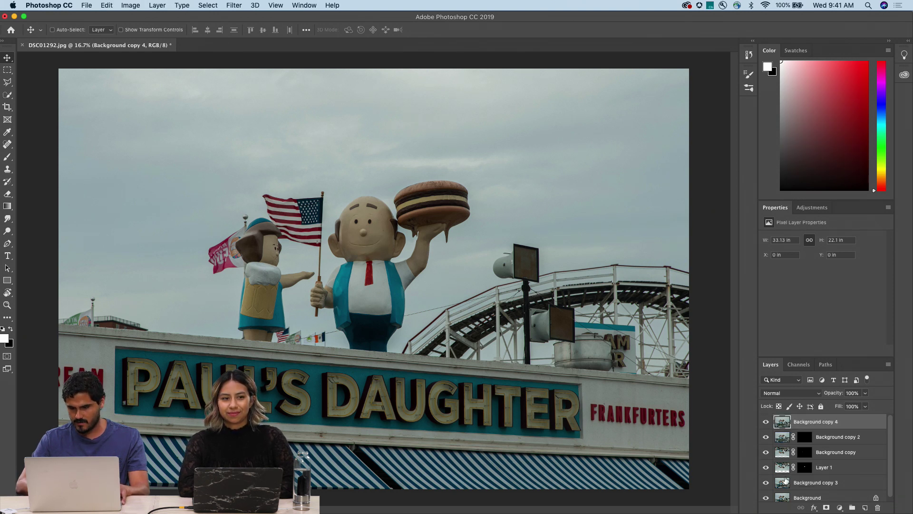
Step: Give the top copy a black mask at 46% density and shift it right so the sign's P overlaps the A
left_click(827, 508, "alt")
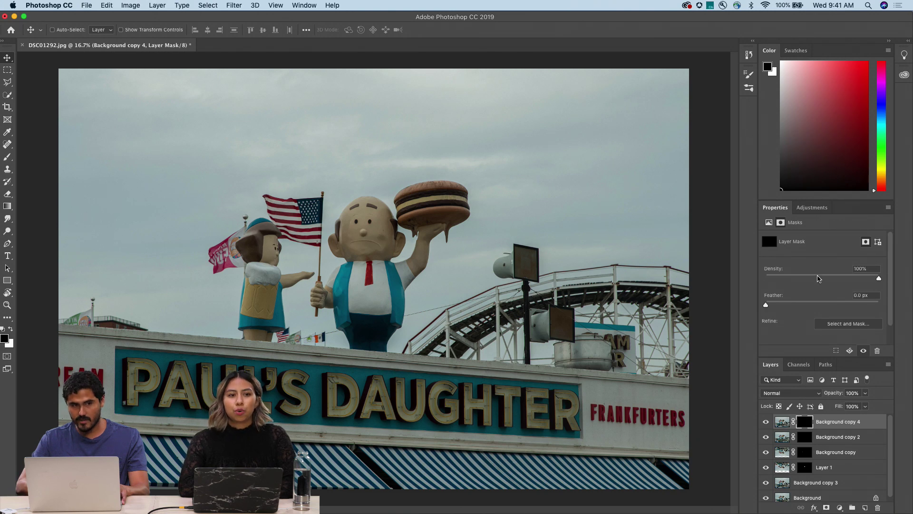
left_click(817, 278)
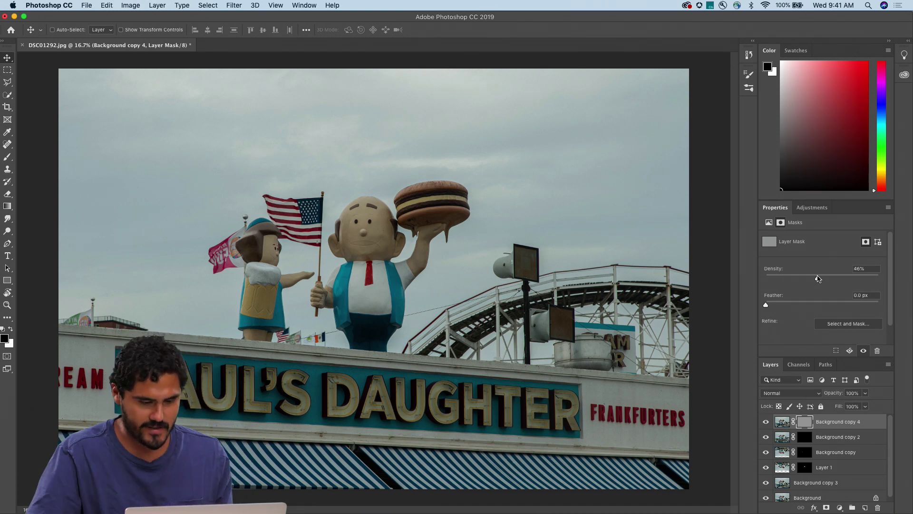
left_click_drag(328, 449, 366, 448)
Step: Switch to a brush with white as the foreground colour and restore the mask density to 100%
key("b")
key("bracketright")
key("bracketright")
key("bracketright")
key("bracketright")
key("bracketright")
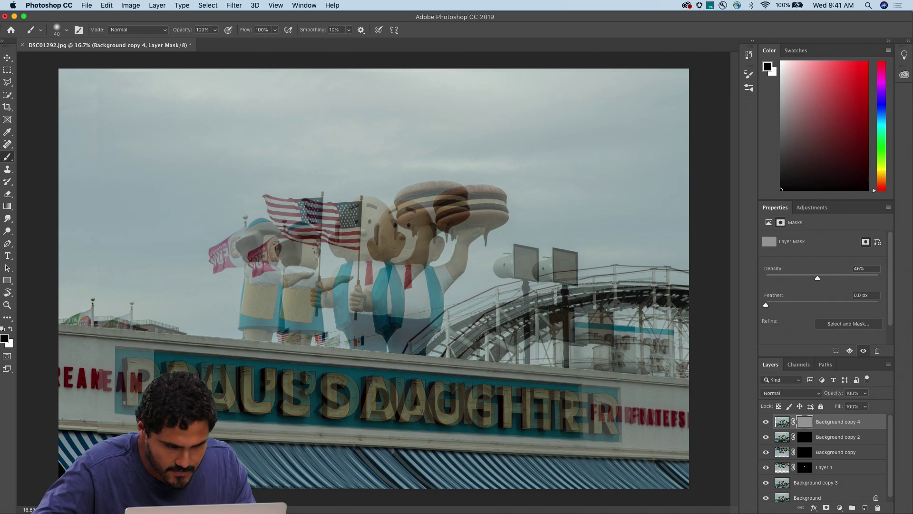
key("x")
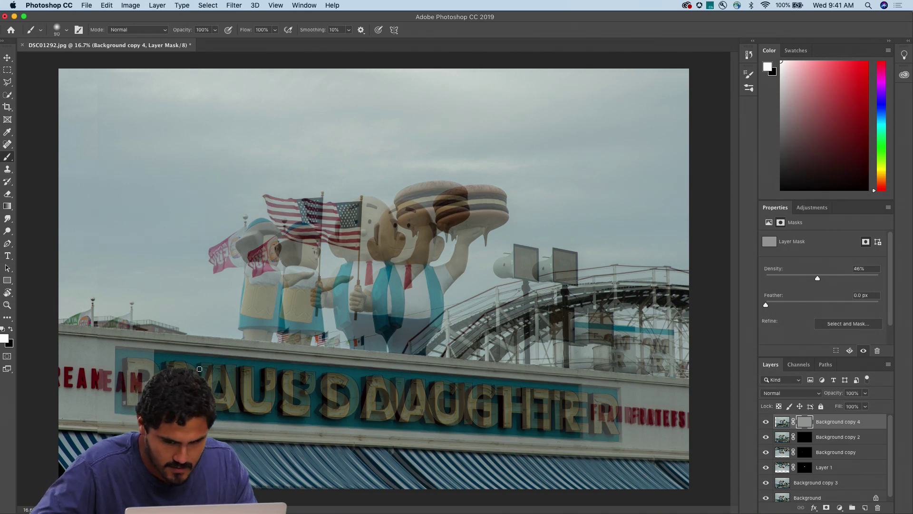
left_click_drag(818, 282, 893, 285)
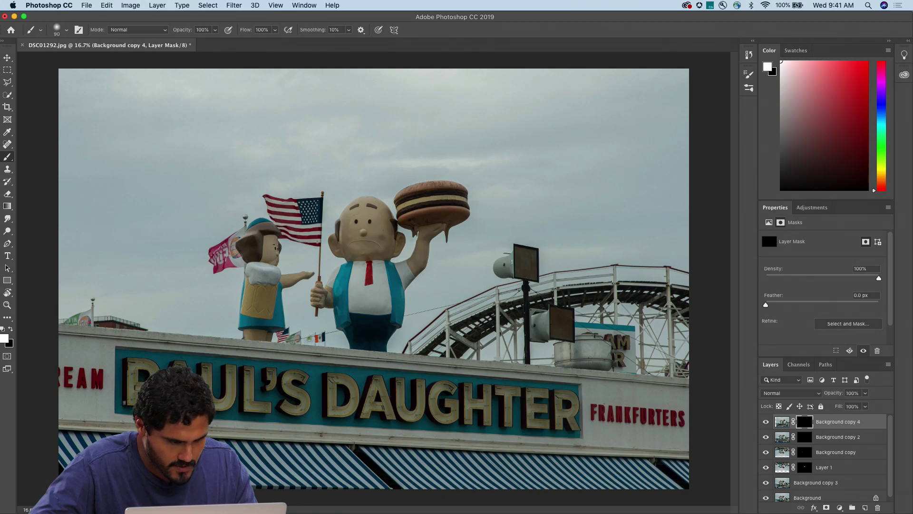
Step: Paint white on the mask with a 250 px brush over the A in PAUL'S to reveal the shifted P
key("bracketright")
key("bracketright")
key("bracketright")
key("bracketright")
key("bracketright")
key("bracketright")
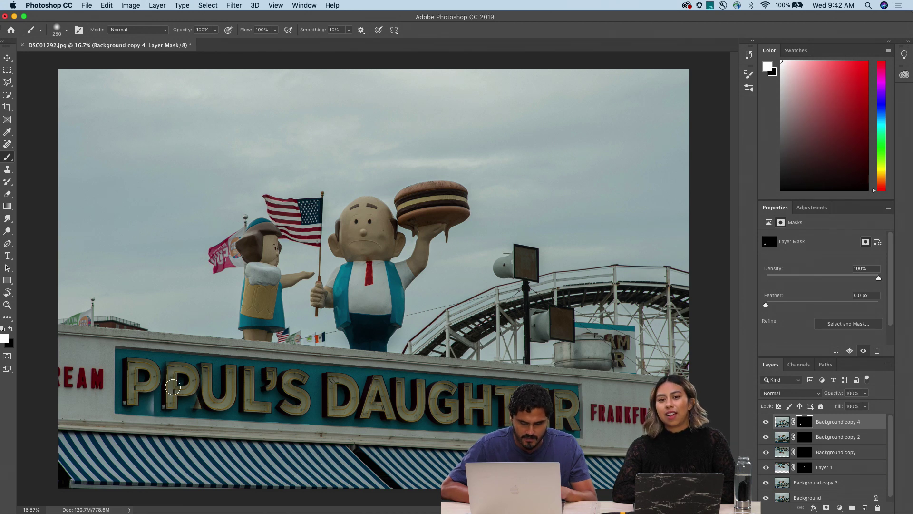
Step: Make black the foreground colour and switch to the Move tool
key("x")
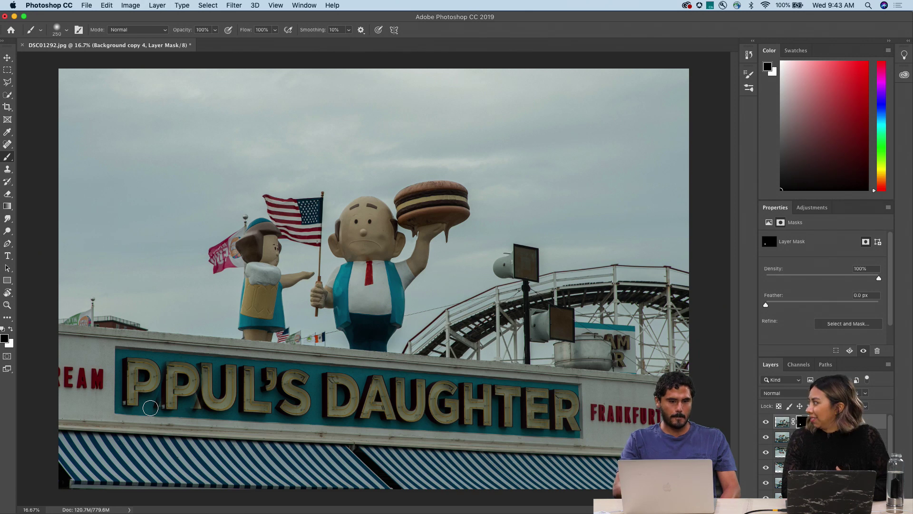
key("v")
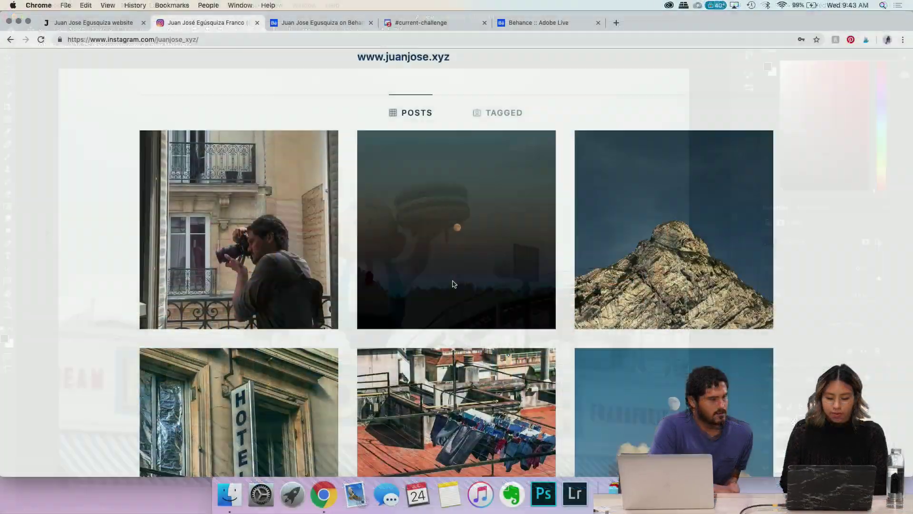
Step: In Chrome, browse the photographer's Instagram grid and view the photo of a figure diving across the sky between two dark buildings
scroll(453, 284, "down", 6)
scroll(453, 284, "down", 20)
scroll(454, 283, "down", 6)
scroll(454, 284, "down", 20)
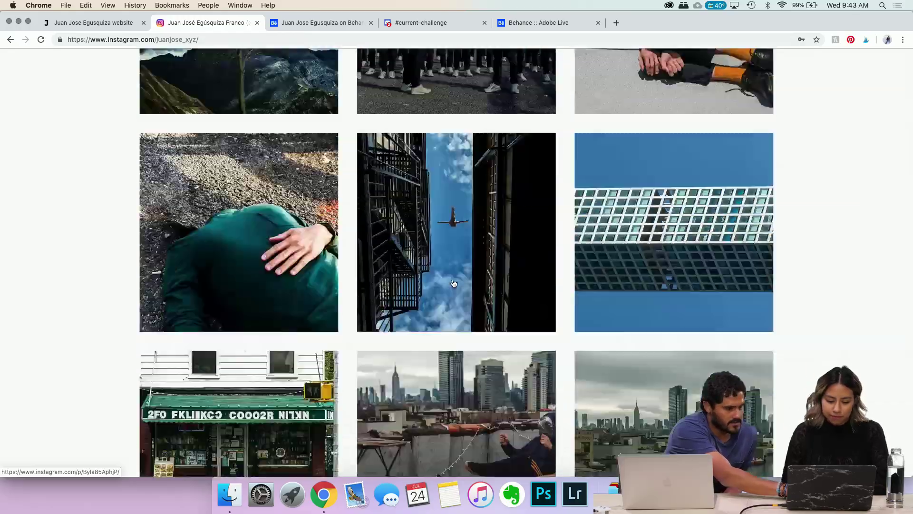
scroll(454, 283, "down", 10)
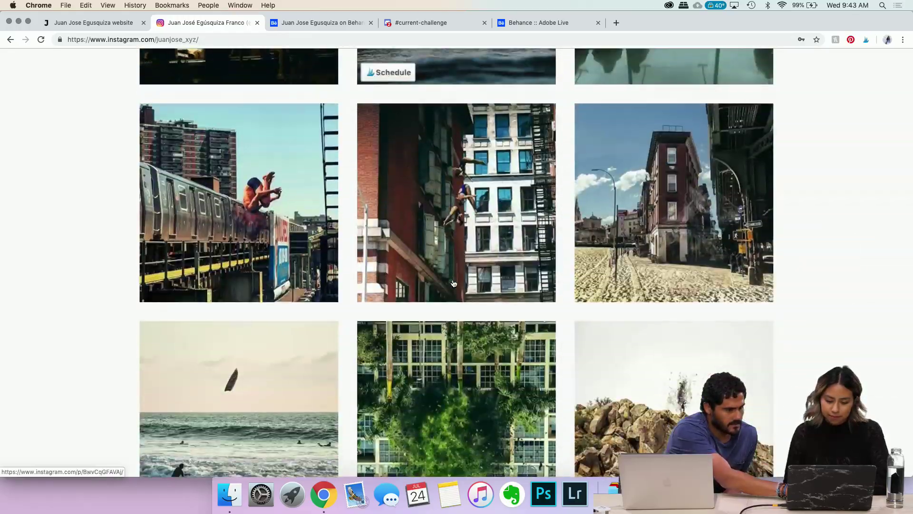
scroll(454, 283, "up", 9)
scroll(453, 284, "up", 2)
scroll(454, 284, "down", 4)
scroll(454, 284, "up", 15)
scroll(453, 282, "up", 5)
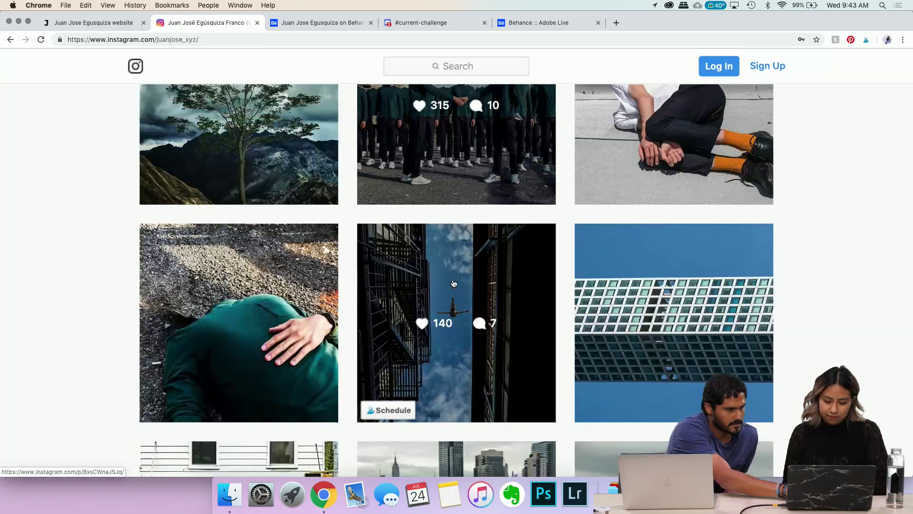
left_click(453, 282)
scroll(453, 282, "down", 3)
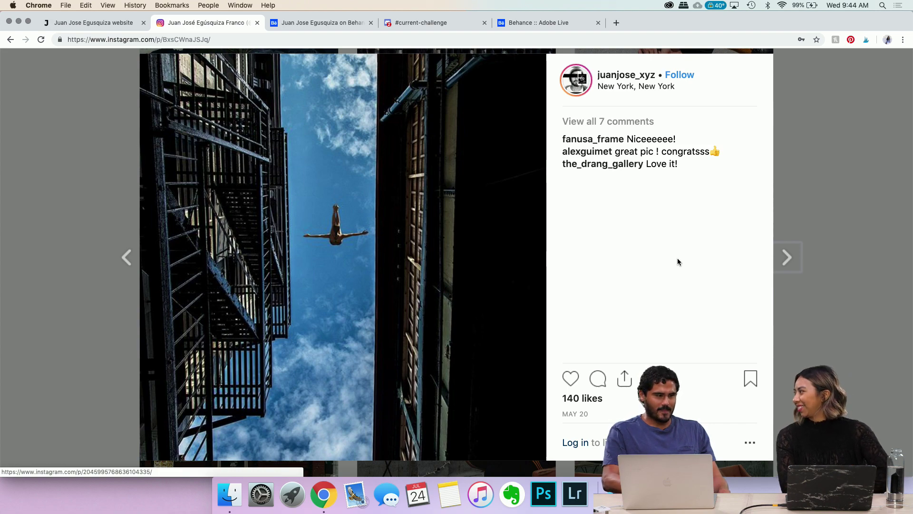
Step: Close the post, browse further down the Instagram grid and open the photo of figures falling beside the red-brick building
left_click(817, 193)
scroll(816, 194, "down", 5)
scroll(816, 194, "down", 15)
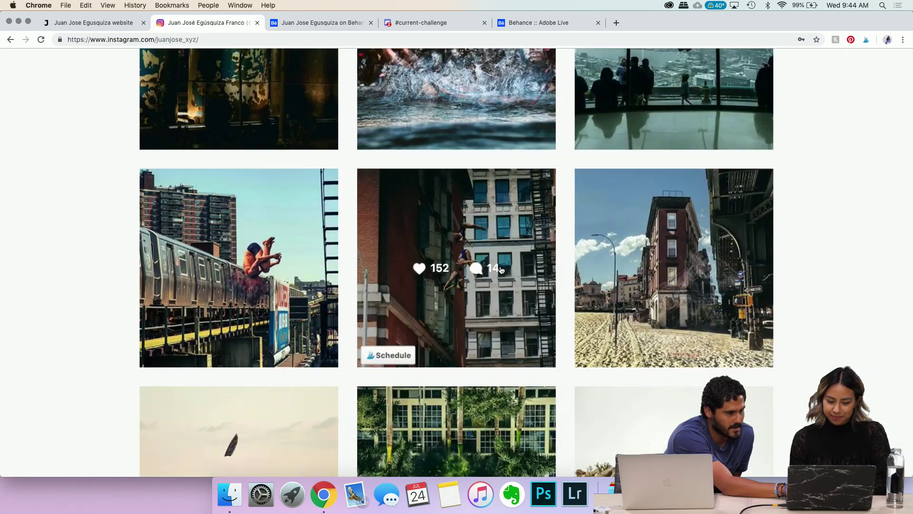
left_click(501, 269)
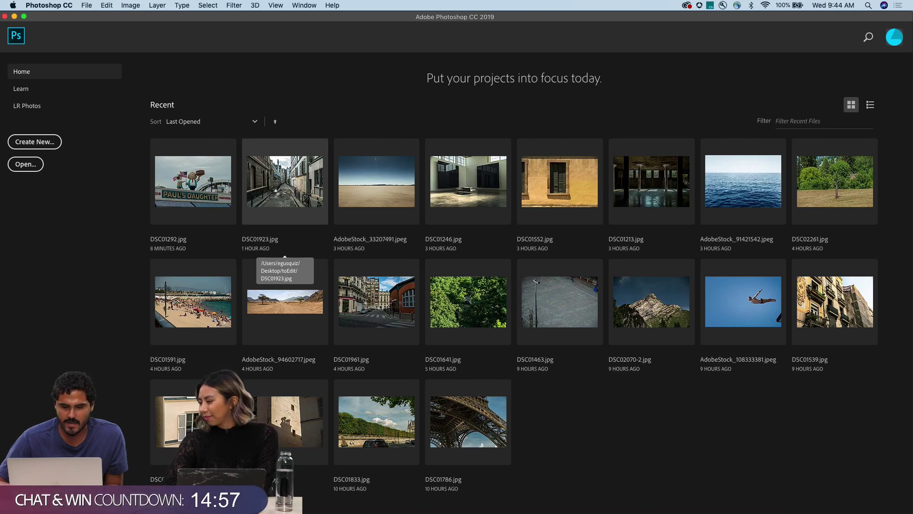
Step: Open the recent file DSC01923.jpg in Photoshop
left_click(275, 197)
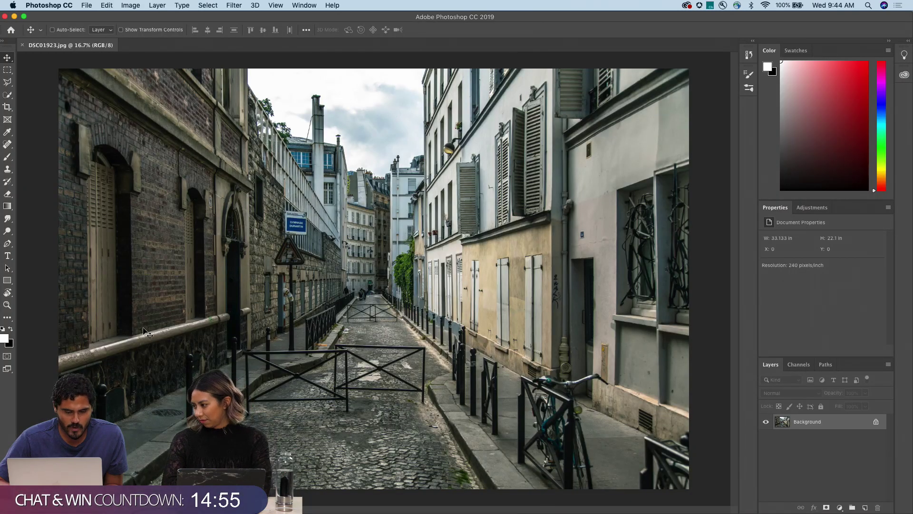
Step: In Finder's toEdit folder, preview AdobeStock_122219019.jpeg and AdobeStock_129835558.jpeg at full screen, and return to the street photo in Photoshop
left_click(286, 500)
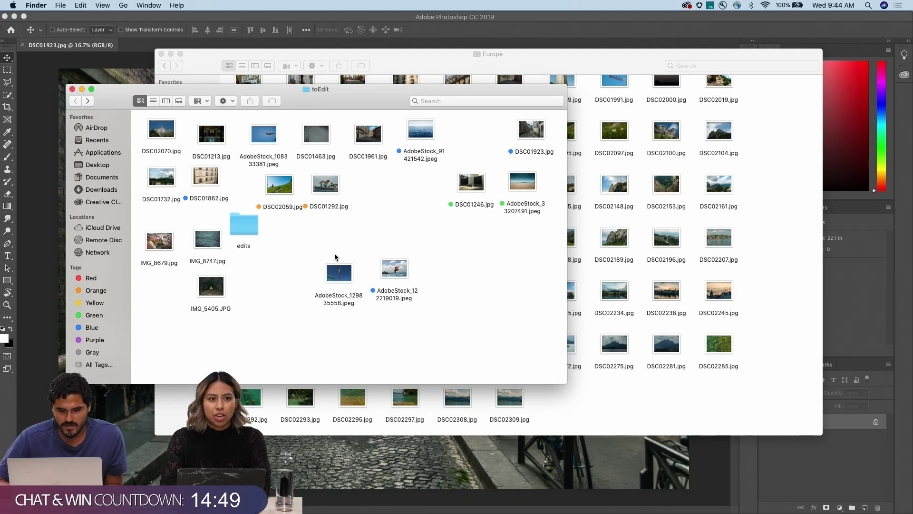
left_click_drag(334, 252, 386, 268)
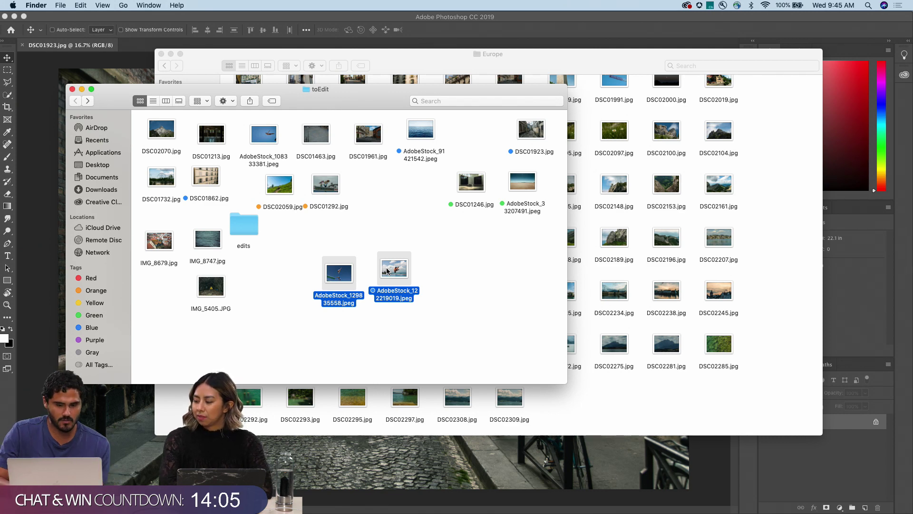
key("space")
left_click(136, 37)
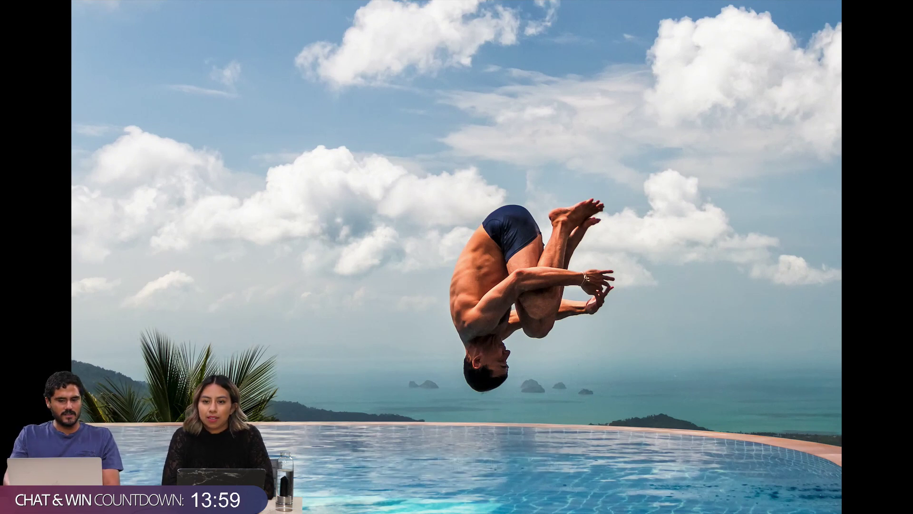
key("Right")
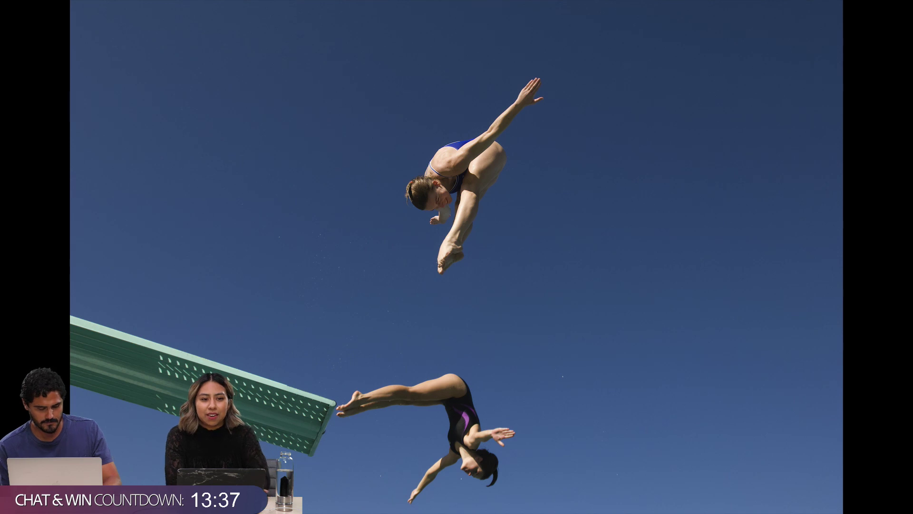
key("space")
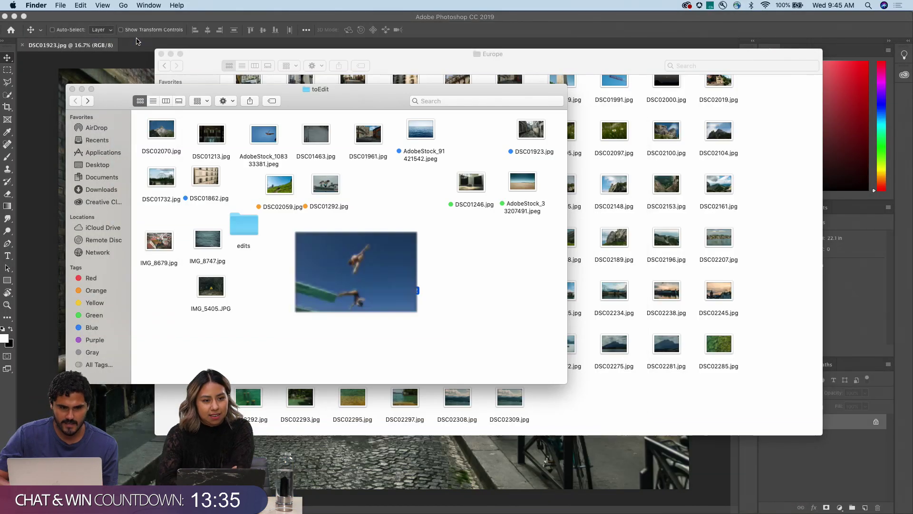
left_click(136, 41)
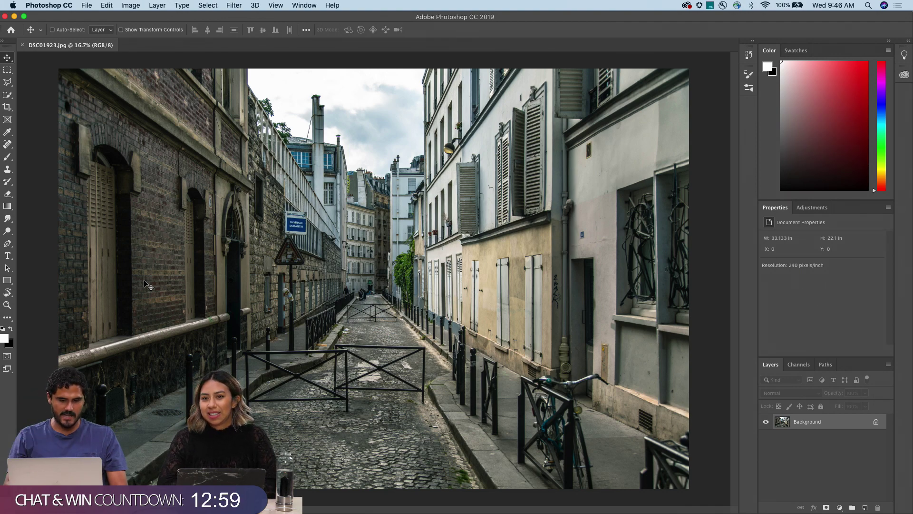
Step: Place AdobeStock_91421542.jpeg from Finder's toEdit folder into the DSC01923.jpg document as a new layer
left_click(301, 500)
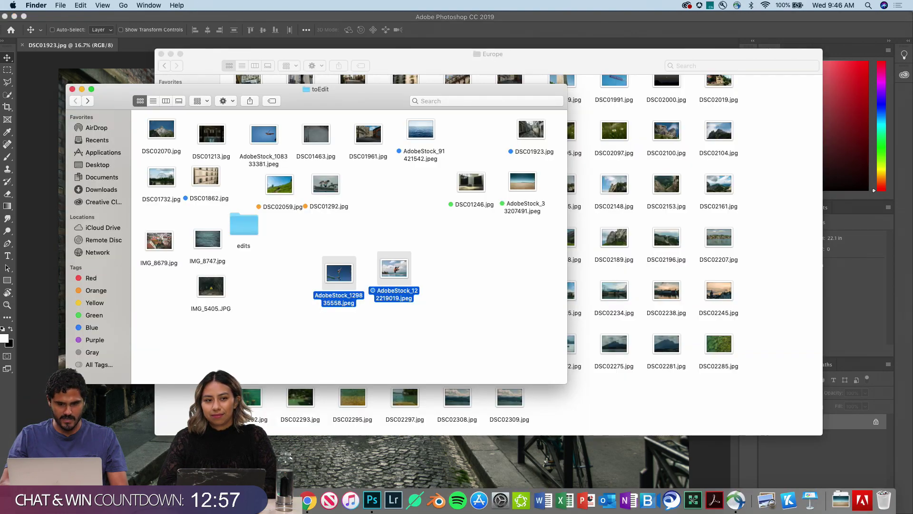
left_click_drag(429, 138, 295, 471)
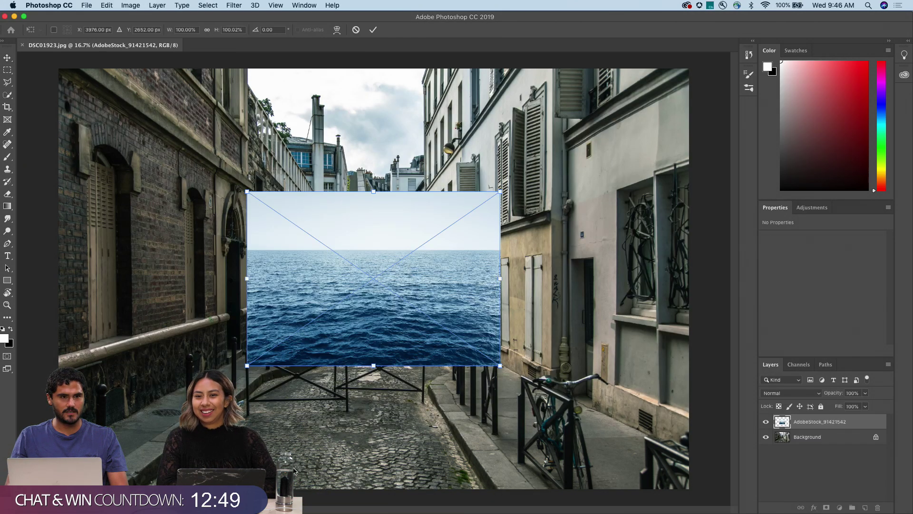
key("Return")
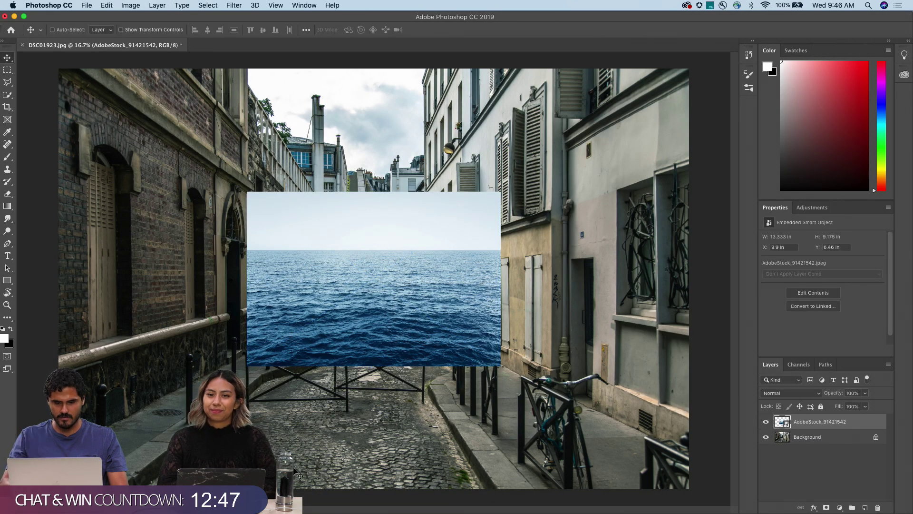
Step: Hide the sea layer, examine the street photo's buildings and roadway up close, and show the sea layer again
left_click(766, 422)
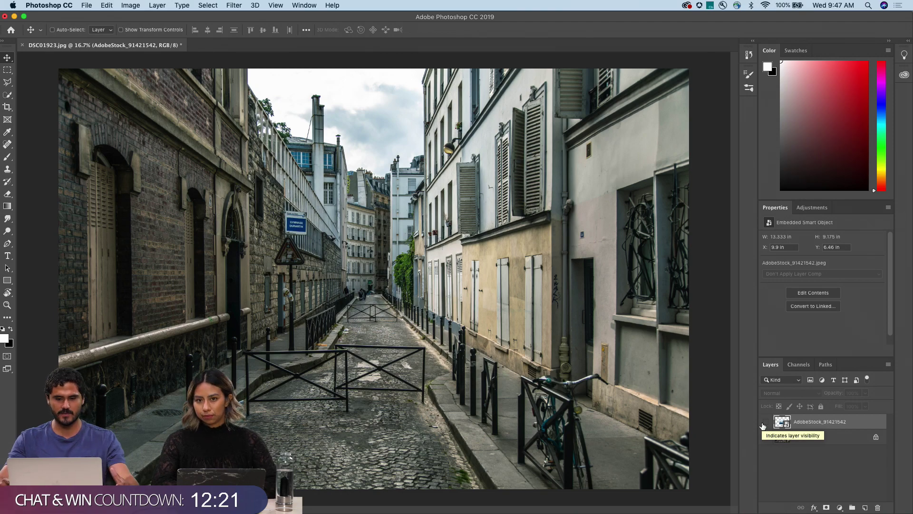
key("super+plus")
key("super+plus")
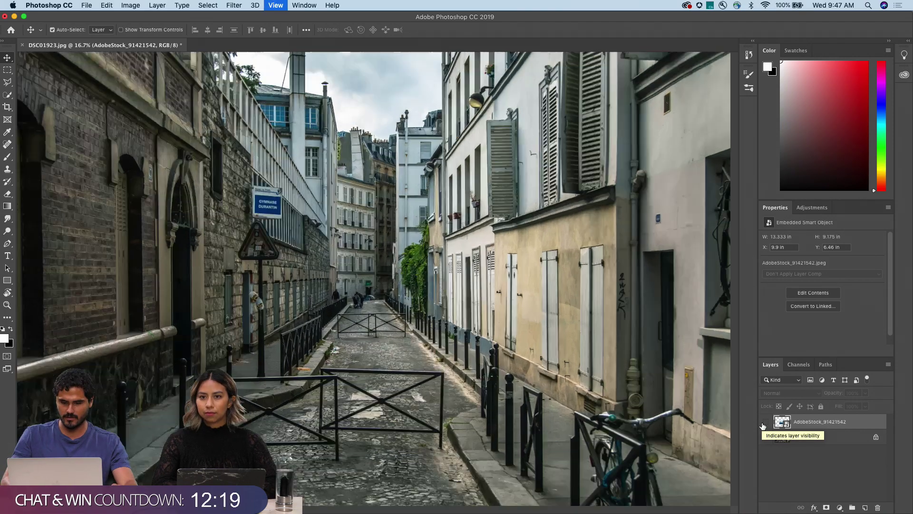
scroll(640, 349, "up", 5)
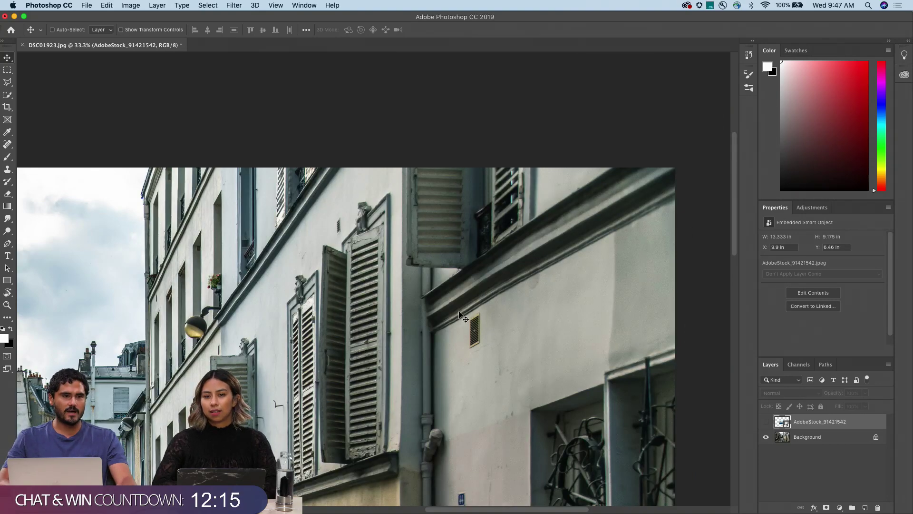
scroll(371, 317, "left", 6)
scroll(371, 317, "down", 5)
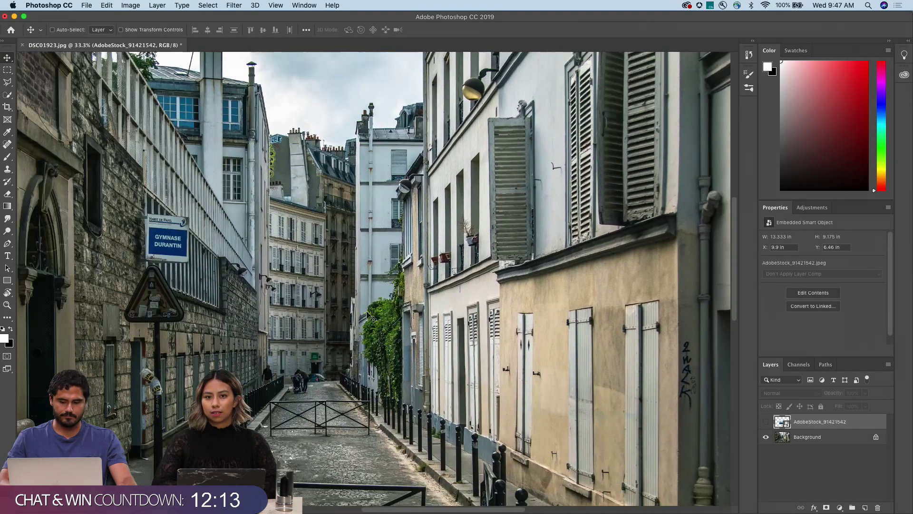
key("super+minus")
key("super+minus")
key("super+minus")
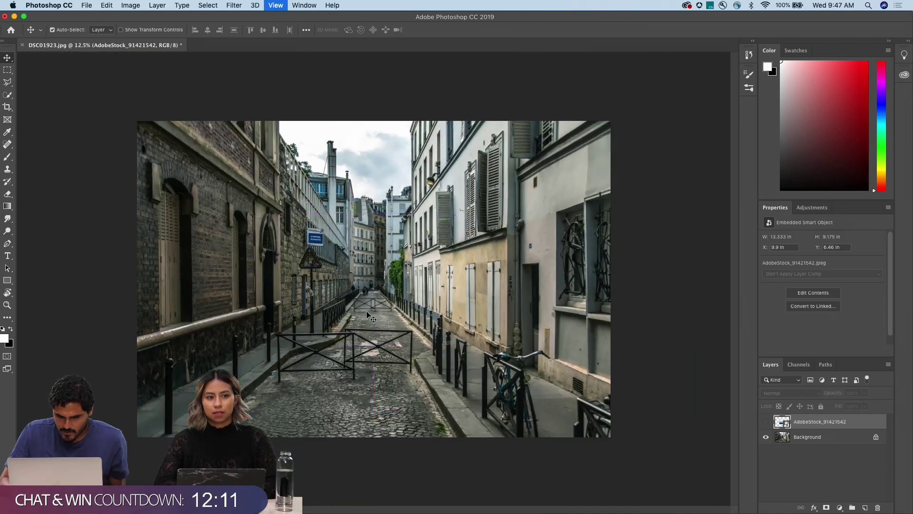
key("super+plus")
left_click(767, 422)
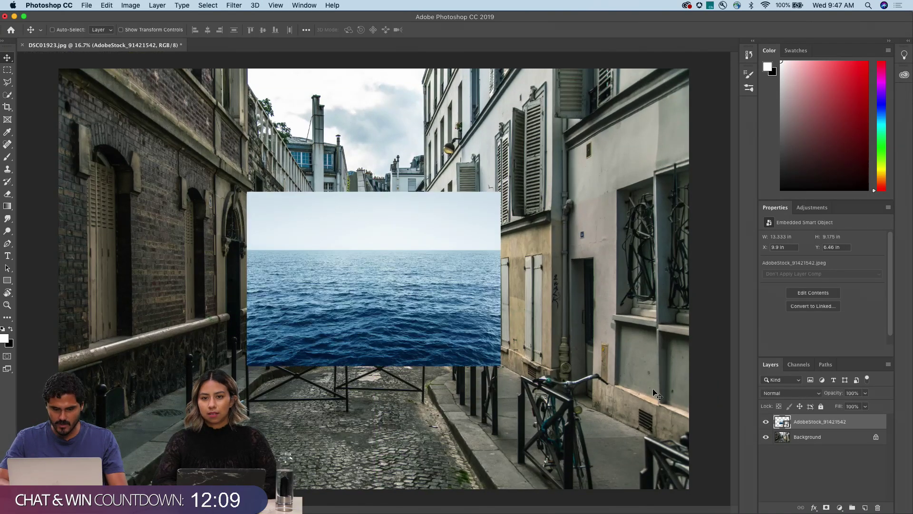
Step: Scale the sea layer up to about 162% and shift it down and to the left over the street
key("super+t")
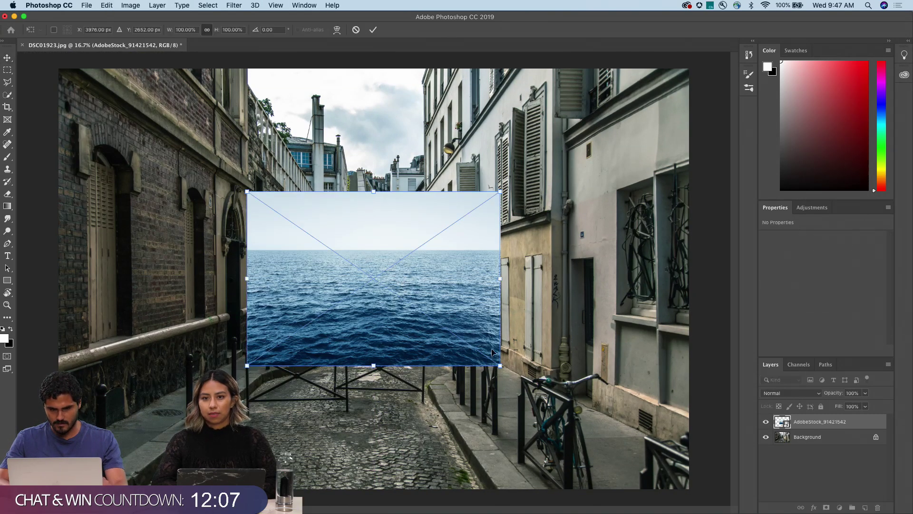
left_click_drag(498, 363, 604, 437)
left_click_drag(246, 193, 193, 156)
key("Return")
key("super+minus")
left_click_drag(377, 300, 323, 341)
Step: Enlarge the sea layer further from its upper corners to about 27.6 in wide by 19 in high
key("super+t")
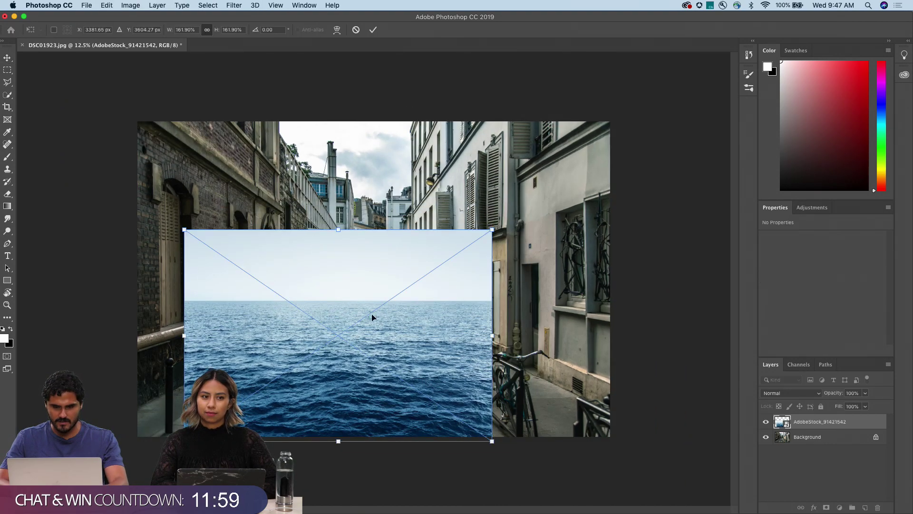
left_click_drag(491, 230, 565, 179)
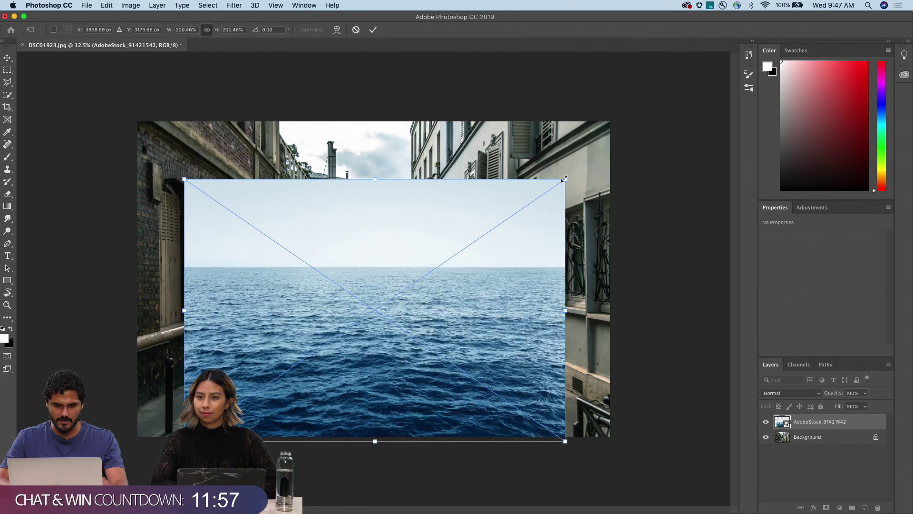
left_click_drag(184, 179, 173, 170)
key("Return")
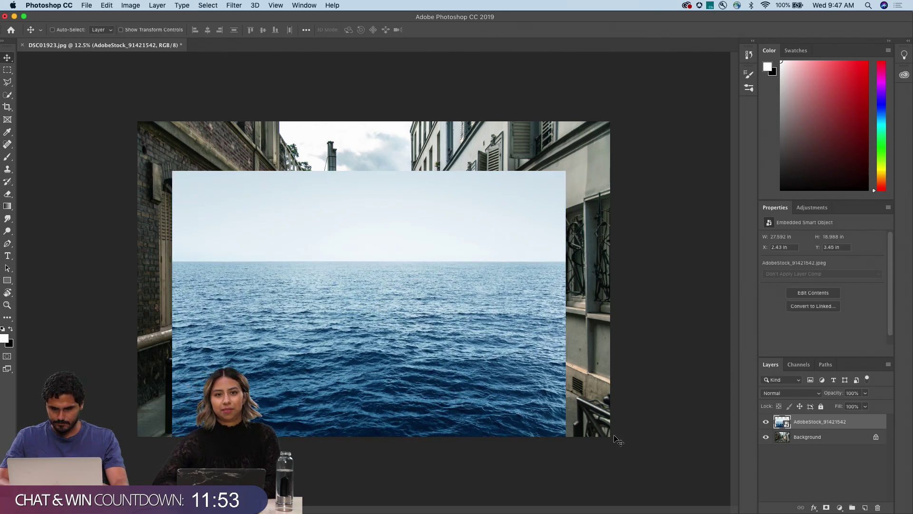
Step: Give the sea layer a black mask, lower its density to nudge the sea slightly down, and restore the density to 100%
left_click(828, 508, "alt")
left_click(828, 278)
mouse_move(427, 376)
left_mouse_down()
mouse_move(426, 395)
mouse_move(427, 379)
left_mouse_up()
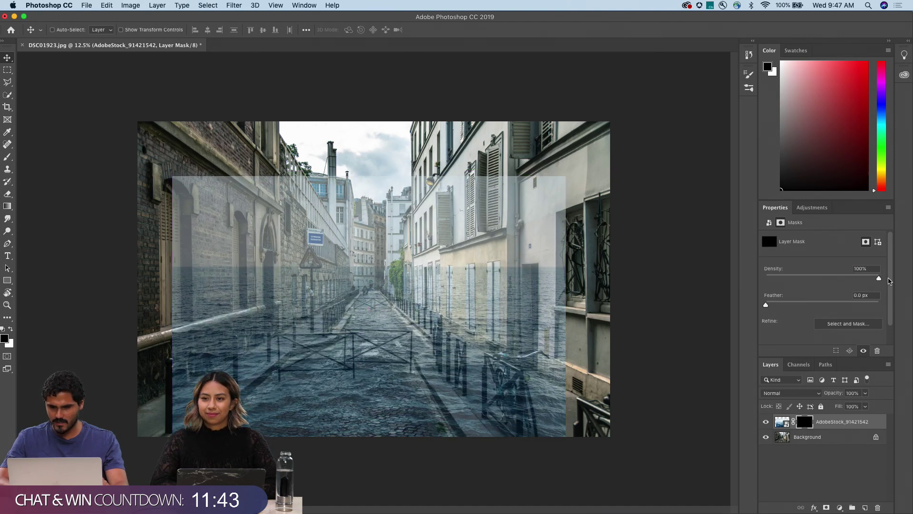
key("alt+BackSpace")
Step: Paint white on the sea layer's mask with a 250 px brush over the cobblestones beside the left kerb
key("b")
key("ctrl+0")
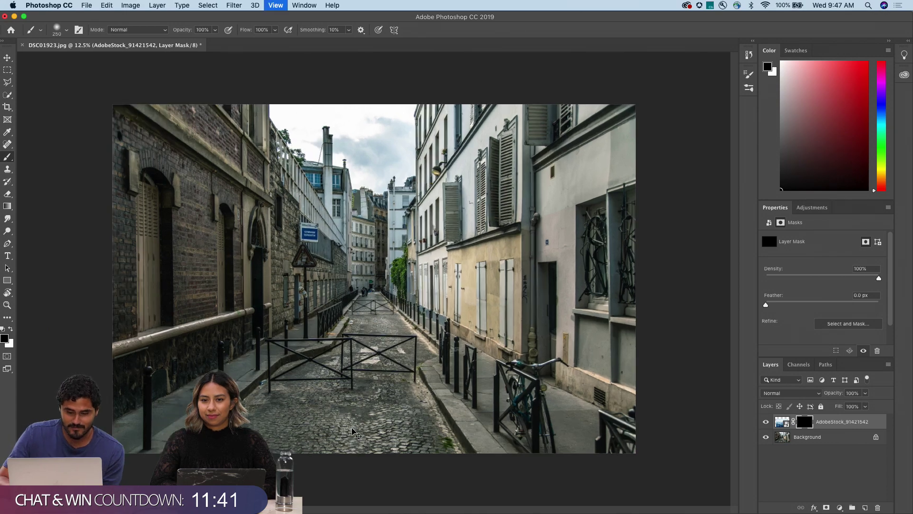
key("ctrl+plus")
key("ctrl+plus")
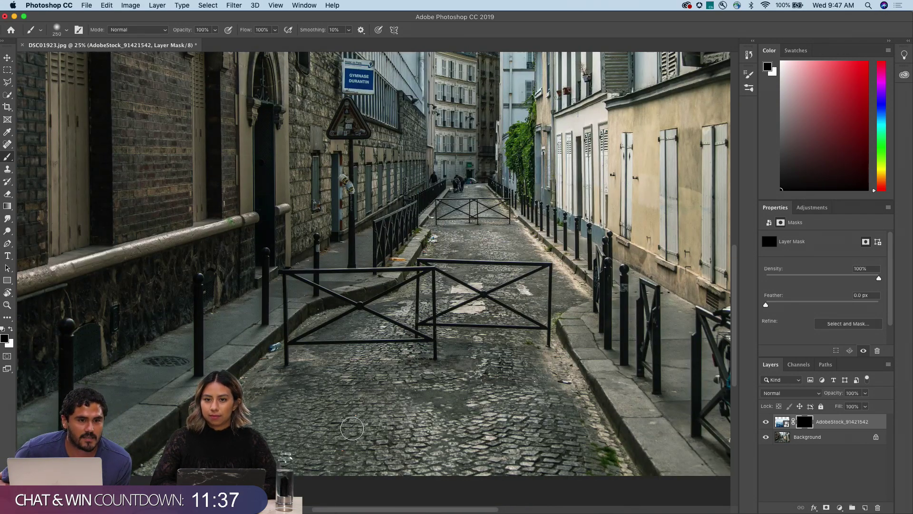
scroll(352, 429, "down", 5)
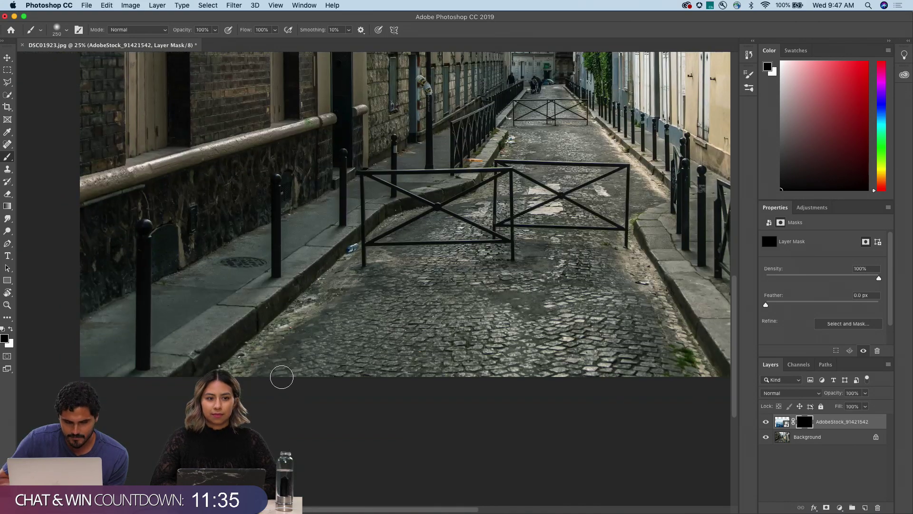
key("x")
mouse_move(302, 320)
left_mouse_down()
mouse_move(221, 375)
mouse_move(251, 361)
mouse_move(319, 297)
mouse_move(247, 360)
mouse_move(304, 353)
mouse_move(354, 363)
mouse_move(288, 368)
mouse_move(344, 371)
mouse_move(294, 344)
mouse_move(344, 282)
mouse_move(329, 287)
mouse_move(339, 272)
mouse_move(349, 281)
mouse_move(380, 271)
mouse_move(354, 277)
left_mouse_up()
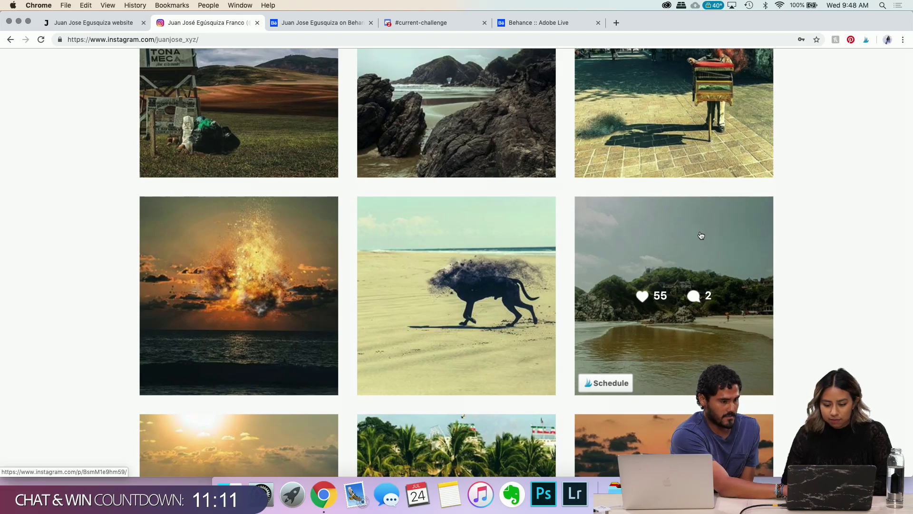
Step: In Chrome, browse further down the Instagram grid and open the self-portrait whose head disperses into particles
scroll(702, 235, "down", 5)
scroll(701, 235, "down", 15)
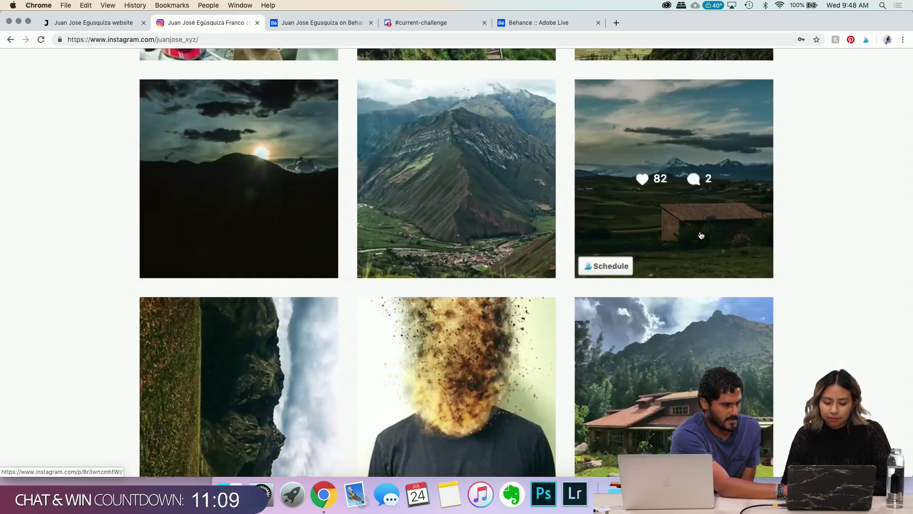
scroll(701, 235, "down", 4)
left_click(533, 204)
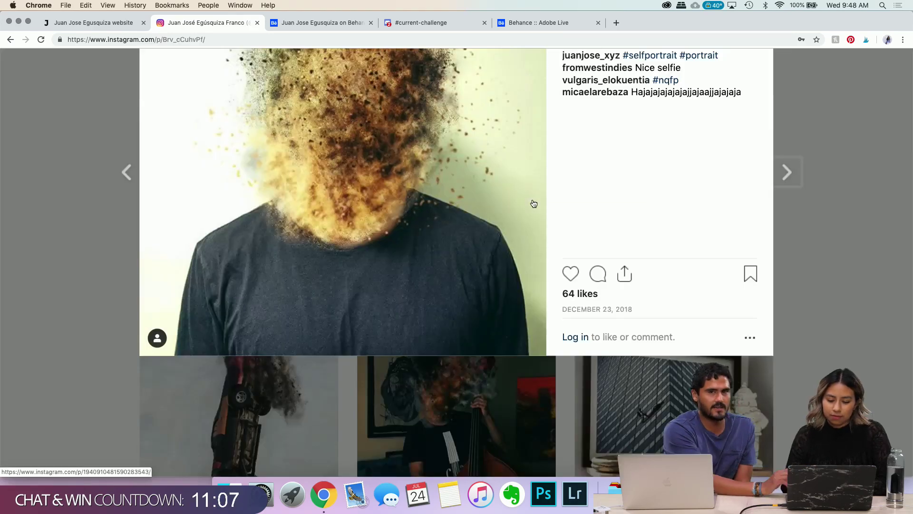
Step: Close the self-portrait post, view the Instagram post of the double bass player with a dispersing head, and close it
scroll(532, 203, "up", 5)
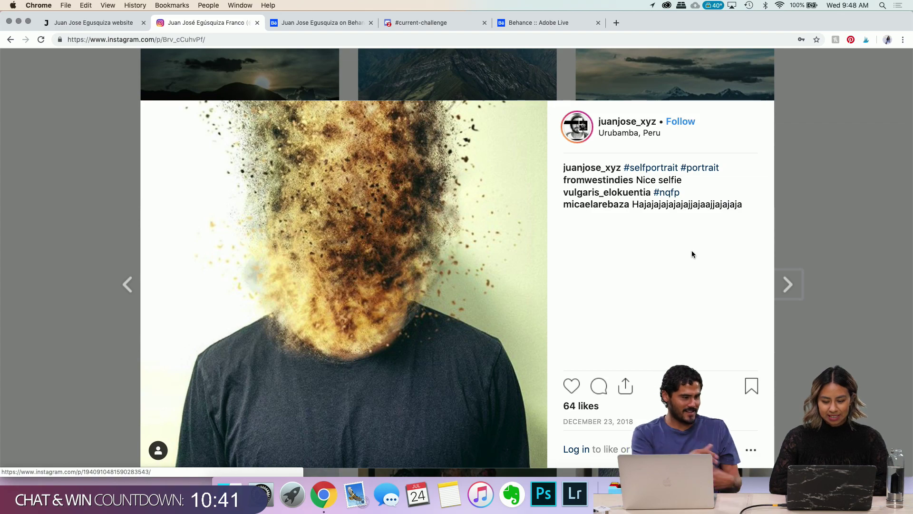
left_click(802, 223)
scroll(805, 218, "down", 10)
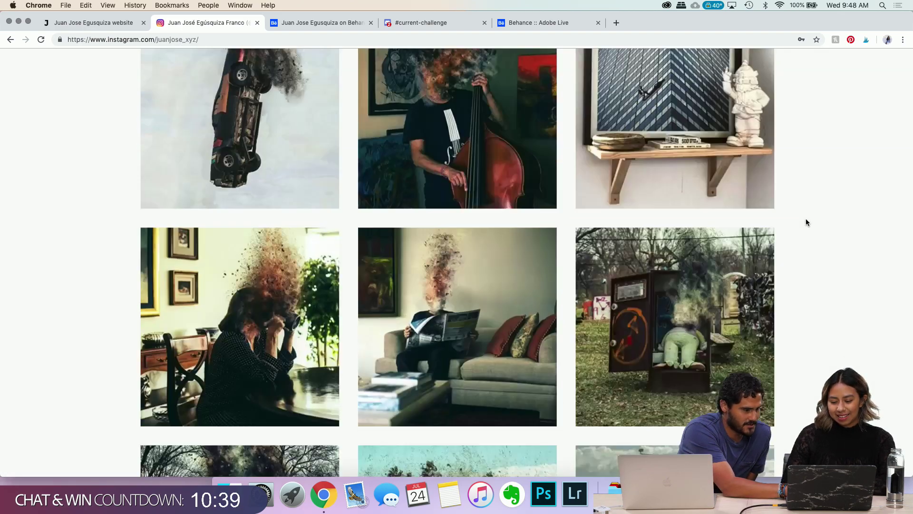
scroll(485, 227, "up", 4)
left_click(485, 227)
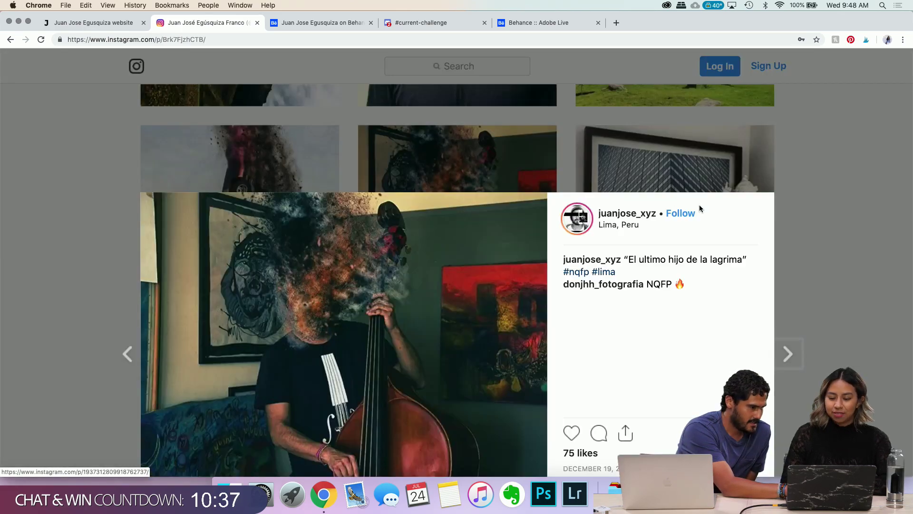
scroll(651, 335, "down", 2)
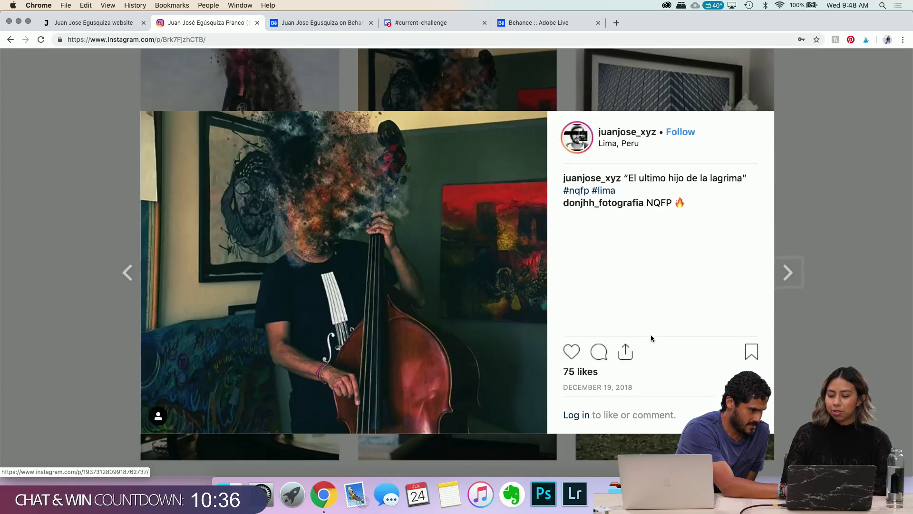
left_click(814, 210)
Step: View the post of the newspaper reader on the sofa whose head disperses, and return to the grid
scroll(485, 290, "down", 2)
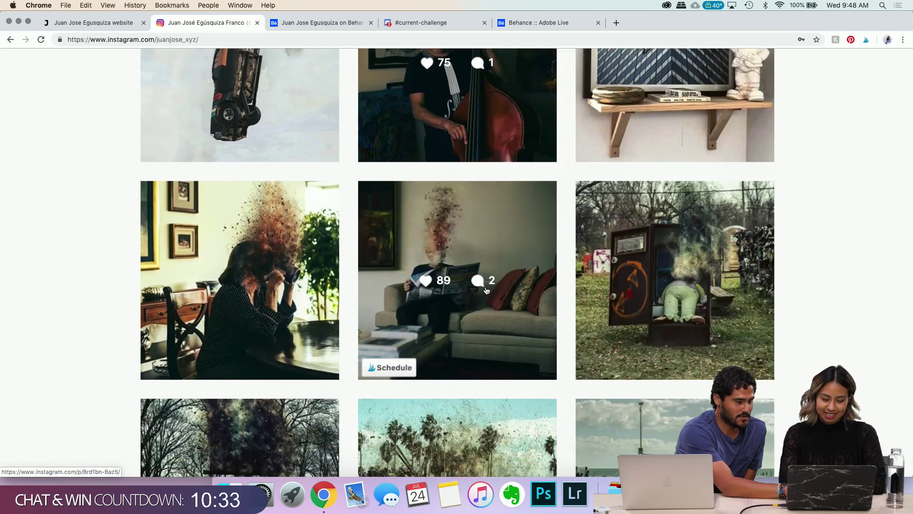
left_click(485, 289)
scroll(299, 199, "up", 1)
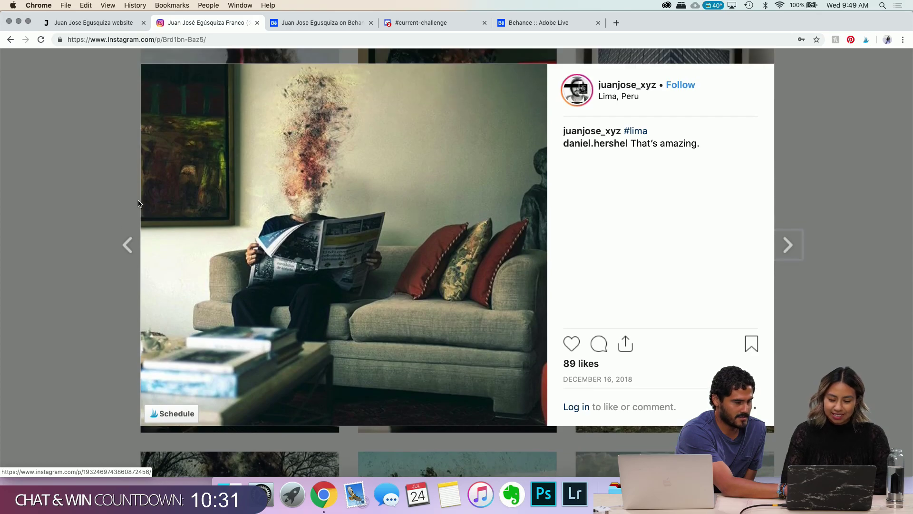
left_click(84, 181)
Step: Browse back up the Instagram grid and view the post of the dispersing dog on the beach
scroll(147, 243, "up", 10)
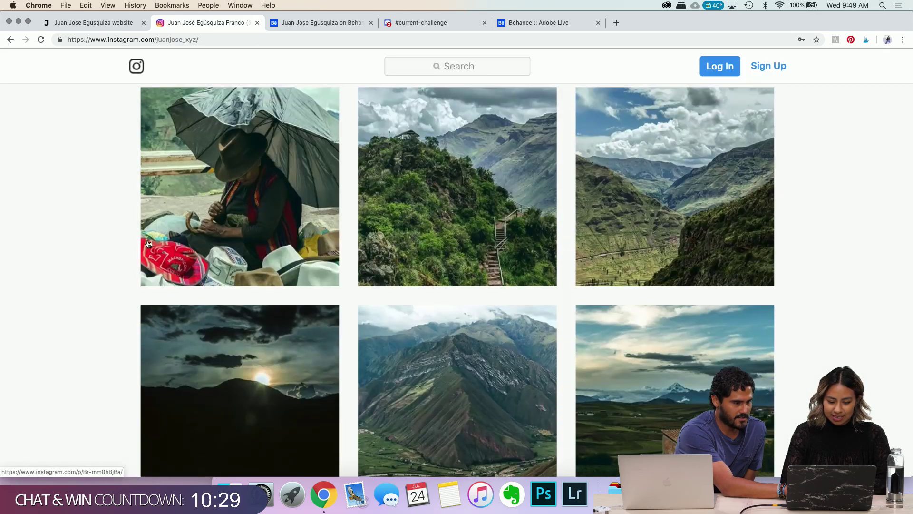
scroll(147, 244, "up", 20)
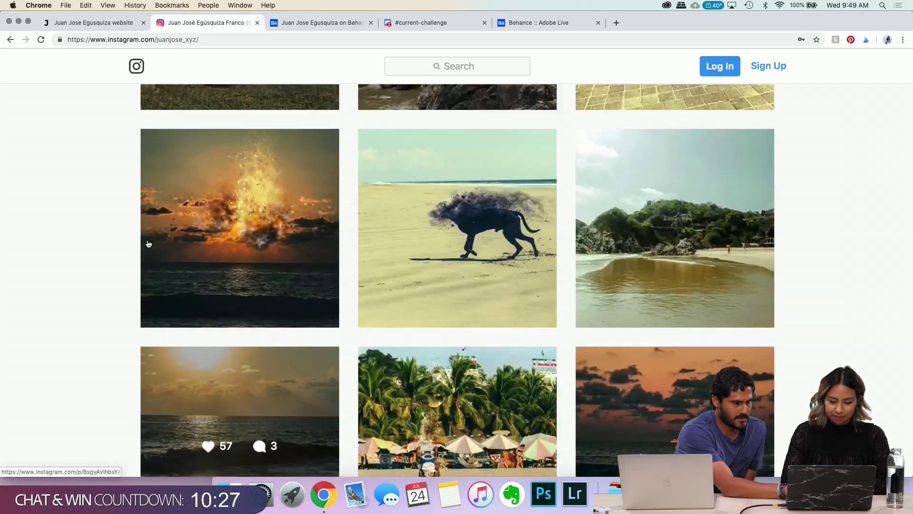
scroll(147, 244, "up", 3)
left_click(408, 272)
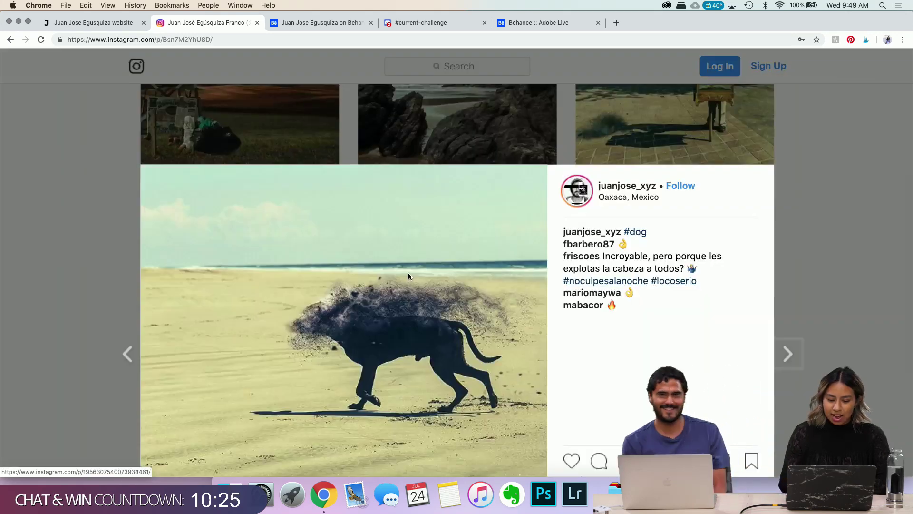
scroll(408, 276, "down", 4)
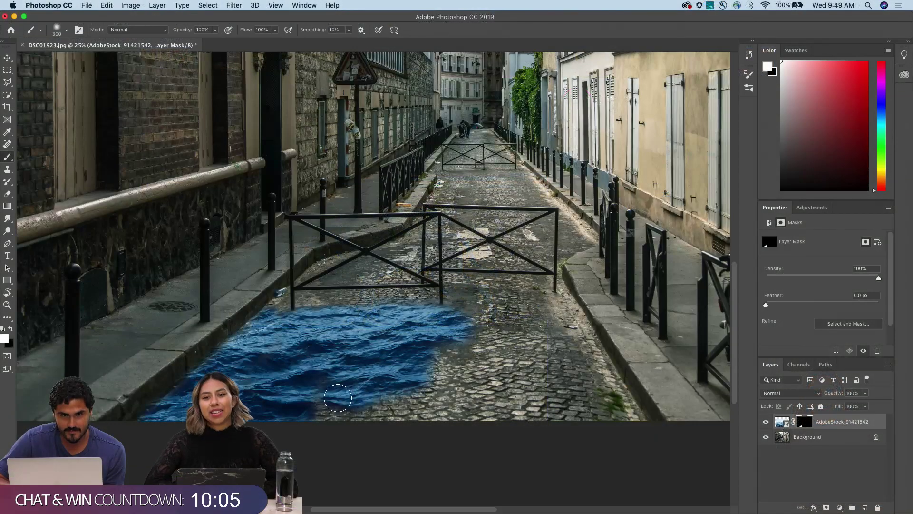
Step: In Photoshop, paint white on the sea mask along the photo's lower edge and right kerb, reducing the brush to 150 px
mouse_move(388, 413)
left_mouse_down()
mouse_move(616, 412)
mouse_move(638, 423)
mouse_move(567, 300)
mouse_move(635, 411)
left_mouse_up()
key("bracketleft")
key("bracketleft")
key("bracketleft")
key("bracketleft")
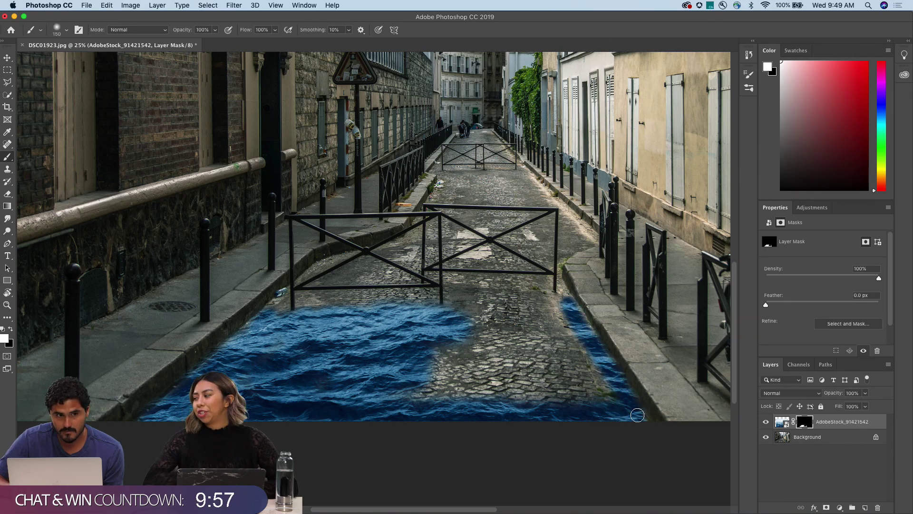
Step: Fill the remaining foreground cobblestones with sea up to the right barrier's top rail, using 175 to 300 px brushes on the mask
key("bracketright")
key("bracketright")
key("bracketright")
mouse_move(552, 408)
left_mouse_down()
mouse_move(425, 374)
mouse_move(468, 388)
mouse_move(464, 316)
mouse_move(481, 304)
mouse_move(460, 387)
mouse_move(486, 390)
mouse_move(499, 331)
mouse_move(519, 362)
mouse_move(512, 337)
mouse_move(525, 380)
mouse_move(485, 423)
mouse_move(472, 398)
mouse_move(453, 405)
left_mouse_up()
key("bracketright")
mouse_move(606, 407)
left_mouse_down()
mouse_move(515, 304)
mouse_move(558, 314)
mouse_move(597, 413)
mouse_move(565, 341)
mouse_move(525, 340)
left_mouse_up()
key("bracketleft")
key("bracketleft")
key("bracketleft")
mouse_move(462, 293)
left_mouse_down()
mouse_move(460, 314)
mouse_move(465, 292)
mouse_move(475, 301)
mouse_move(482, 247)
mouse_move(503, 298)
mouse_move(512, 279)
mouse_move(524, 303)
mouse_move(534, 281)
mouse_move(565, 302)
left_mouse_up()
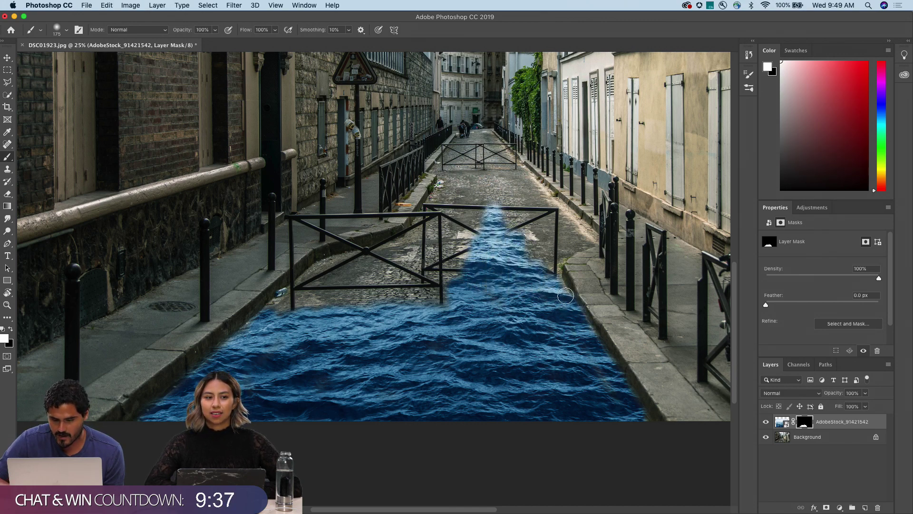
Step: With a 90 px brush, reveal sea inside the right barrier and below the left barrier's bottom rail
key("super+plus")
key("super+plus")
key("bracketleft")
key("bracketleft")
key("bracketleft")
key("bracketleft")
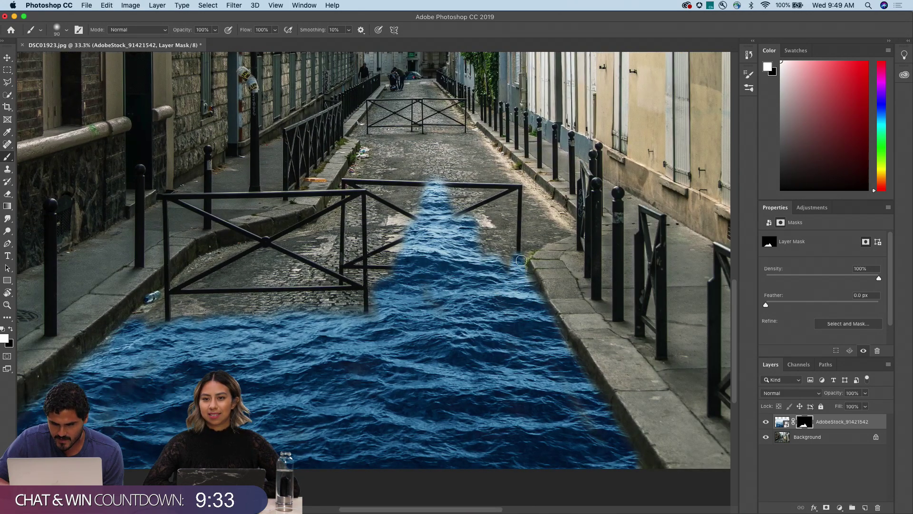
mouse_move(511, 259)
left_mouse_down()
mouse_move(504, 223)
mouse_move(475, 228)
left_mouse_up()
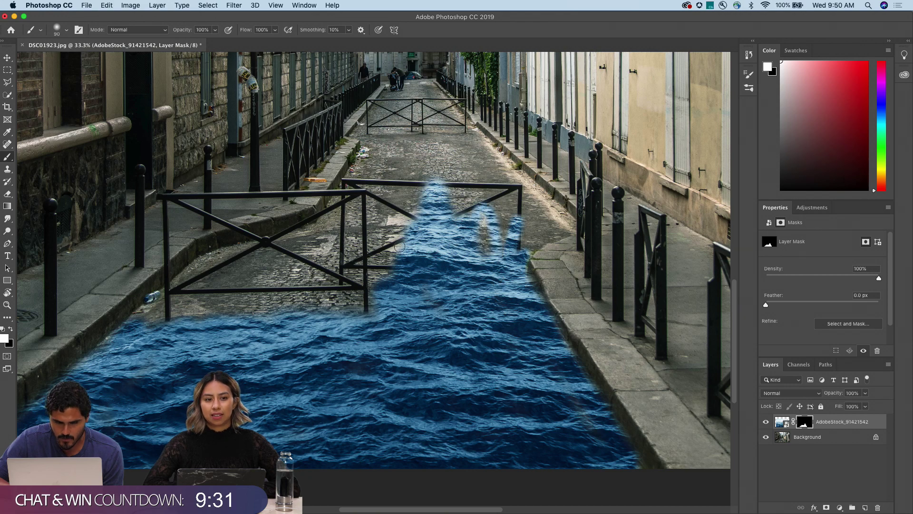
left_click_drag(402, 244, 380, 288)
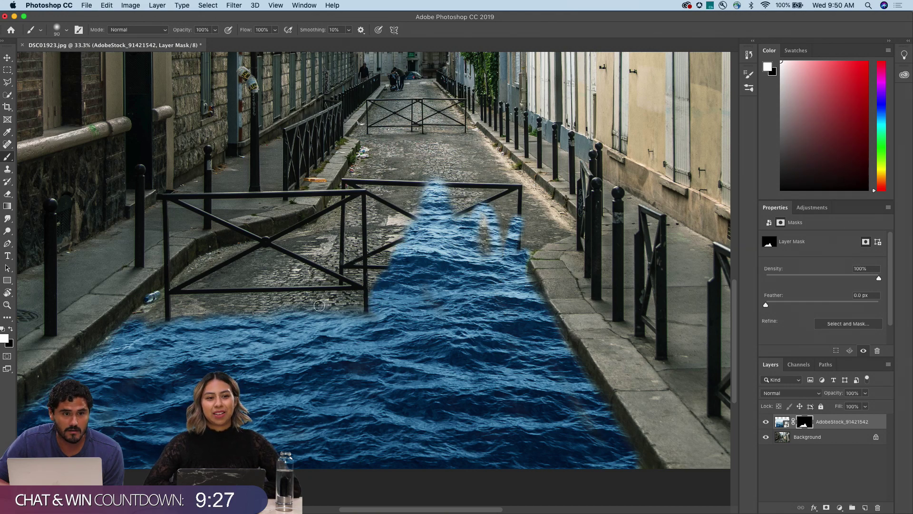
mouse_move(319, 306)
left_mouse_down()
mouse_move(181, 304)
mouse_move(177, 315)
mouse_move(200, 302)
mouse_move(178, 301)
mouse_move(257, 302)
mouse_move(188, 314)
mouse_move(219, 316)
mouse_move(149, 306)
mouse_move(128, 327)
mouse_move(159, 318)
mouse_move(149, 356)
left_mouse_up()
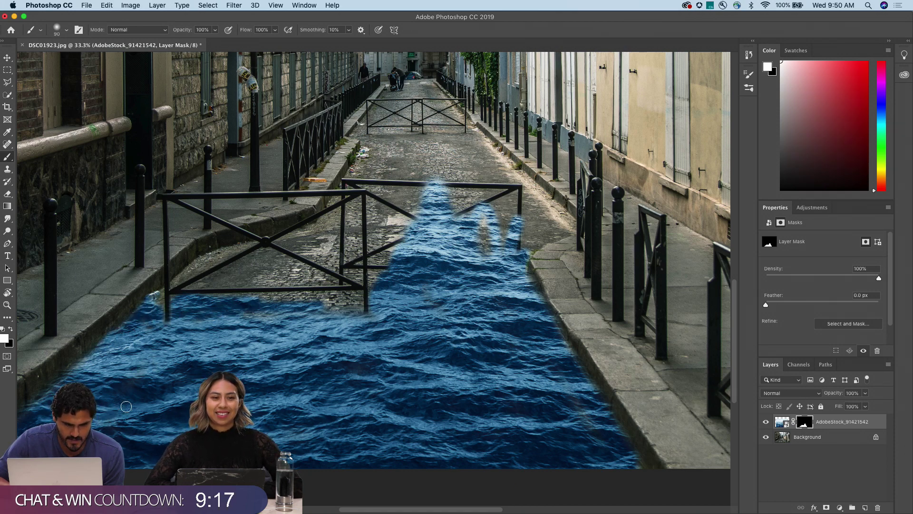
Step: Paint a small patch of sea just above the left barrier's bottom rail with a smaller brush
key("bracketleft")
key("bracketleft")
key("bracketleft")
left_click_drag(235, 277, 219, 278)
key("bracketleft")
key("bracketleft")
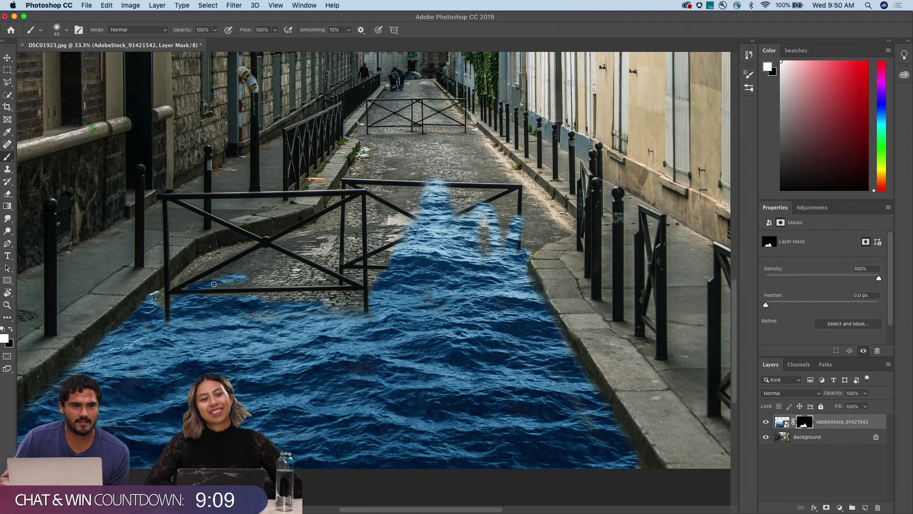
Step: Extend the sea through the lower and left openings of the left barrier up to the kerb, using a 60 px brush
key("bracketright")
key("bracketright")
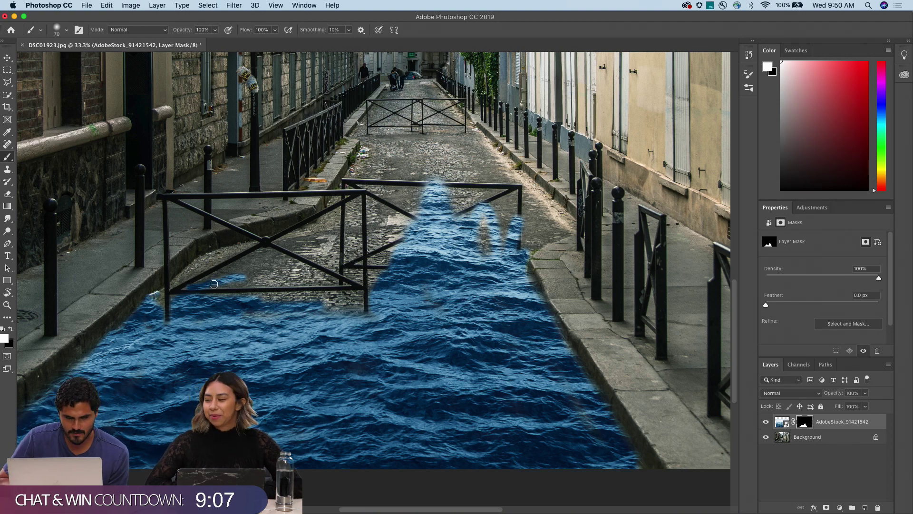
left_click_drag(211, 280, 271, 253)
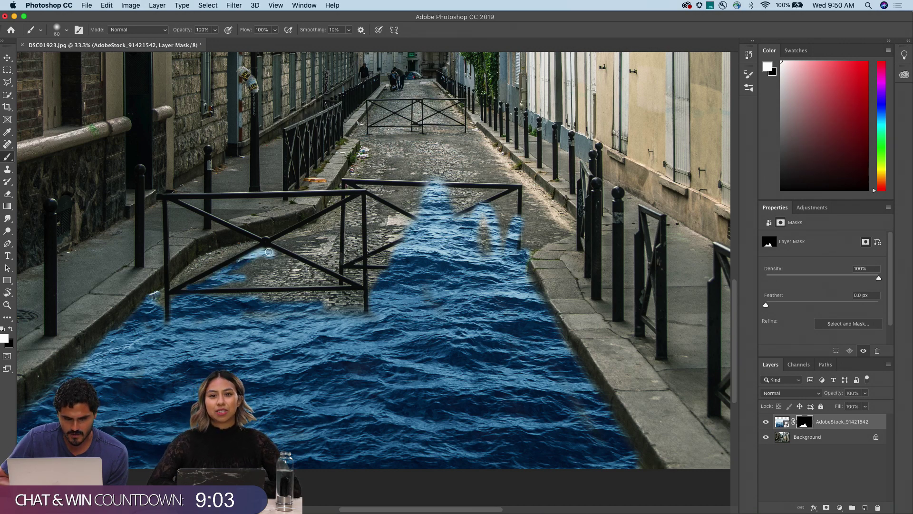
left_click_drag(286, 261, 314, 274)
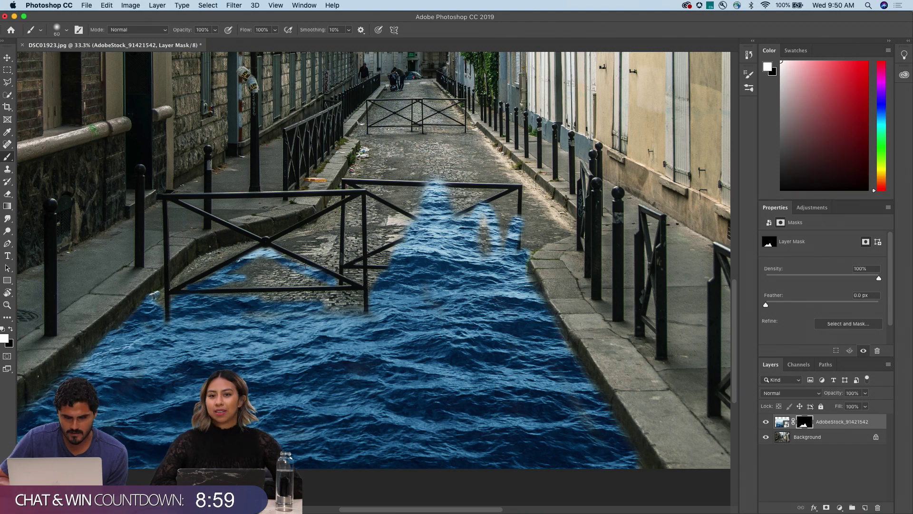
mouse_move(223, 282)
left_mouse_down()
mouse_move(319, 281)
mouse_move(279, 283)
mouse_move(240, 269)
mouse_move(267, 262)
mouse_move(289, 274)
mouse_move(273, 263)
mouse_move(251, 275)
mouse_move(311, 275)
mouse_move(200, 272)
mouse_move(203, 262)
mouse_move(172, 285)
mouse_move(251, 244)
mouse_move(195, 271)
mouse_move(215, 260)
left_mouse_up()
key("bracketleft")
key("bracketleft")
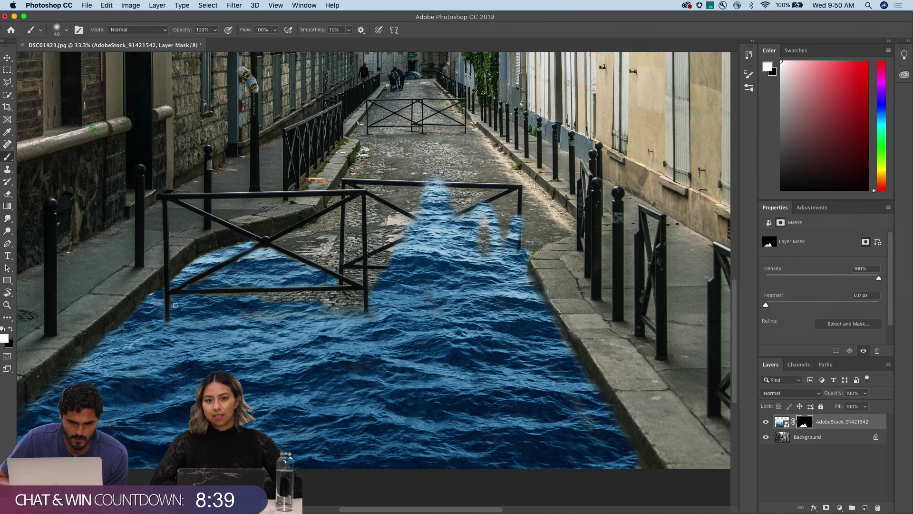
Step: With a 50 px brush, cover the leftover cobblestones around the foot of the left barrier's right post with sea
key("bracketright")
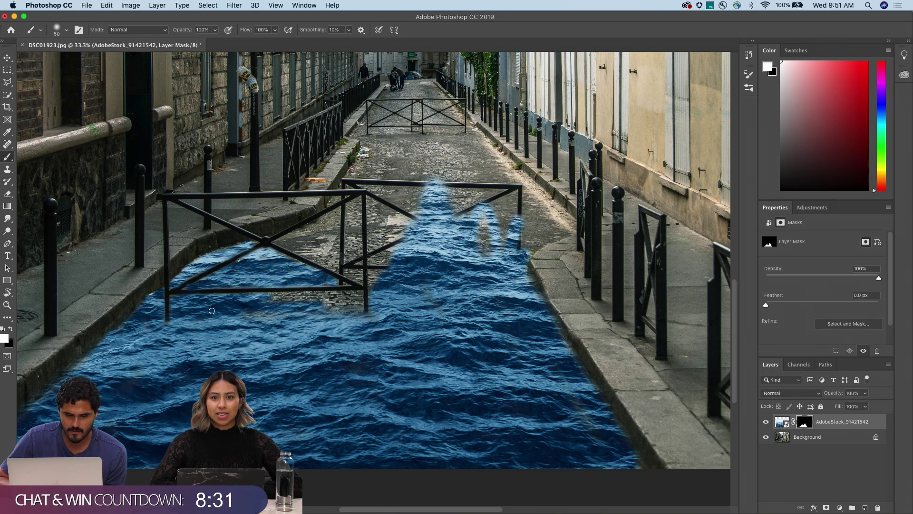
mouse_move(288, 300)
left_mouse_down()
mouse_move(276, 298)
mouse_move(343, 297)
left_mouse_up()
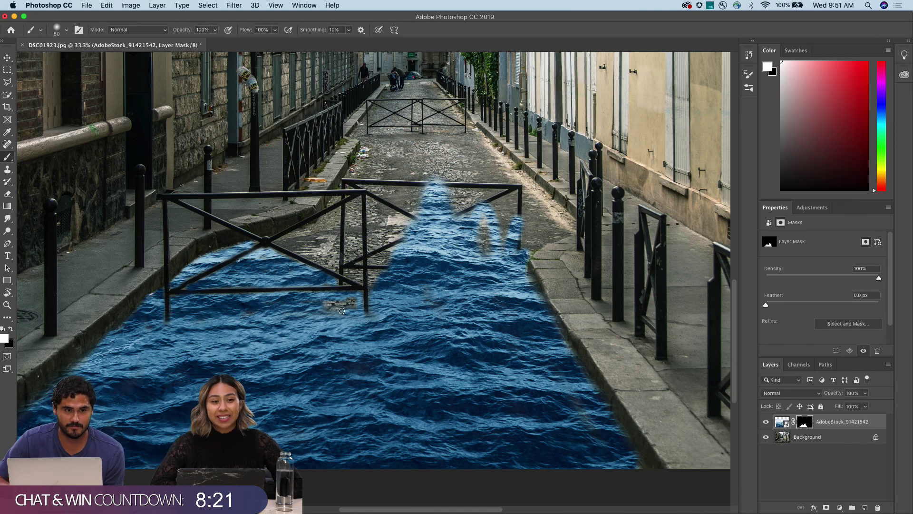
left_click_drag(341, 310, 342, 302)
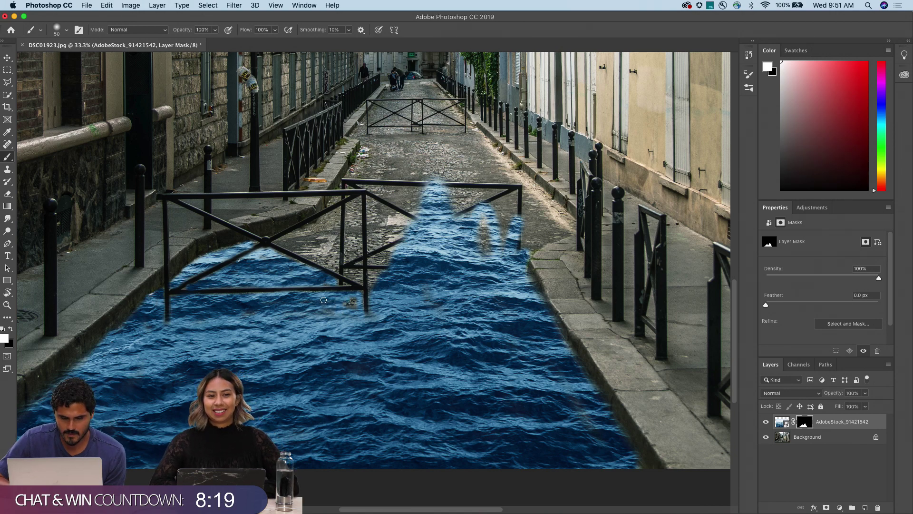
key("super+equal")
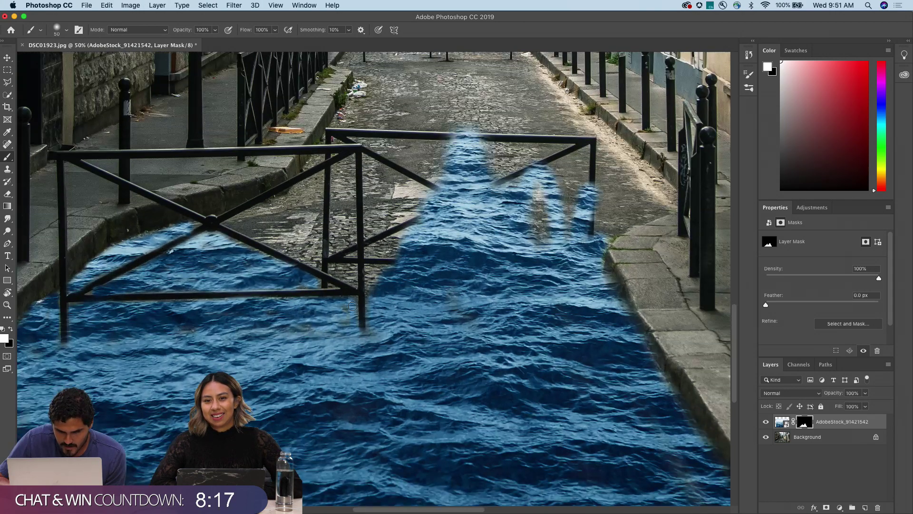
mouse_move(335, 267)
left_mouse_down()
mouse_move(351, 281)
mouse_move(351, 272)
left_mouse_up()
Step: Reduce the brush to 20 px and swap the foreground colour to black and back to white
key("bracketleft")
key("bracketleft")
key("bracketleft")
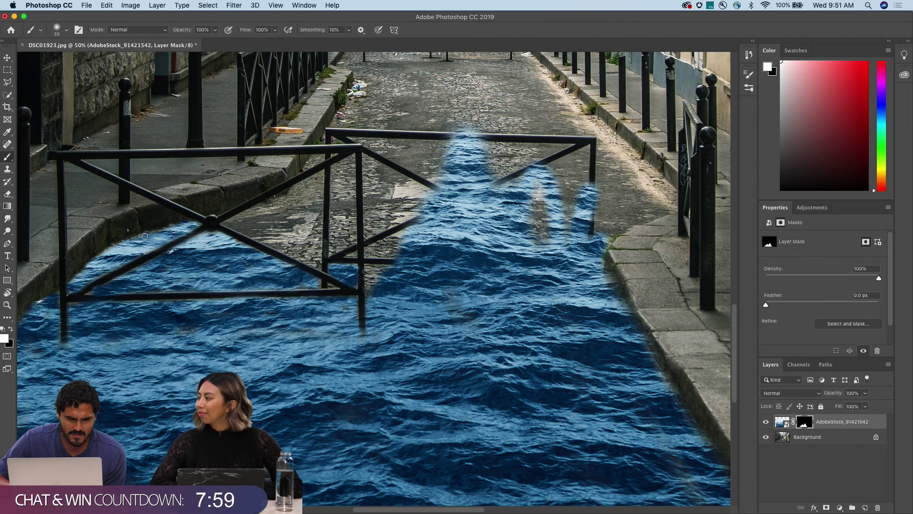
key("bracketleft")
key("bracketleft")
key("x")
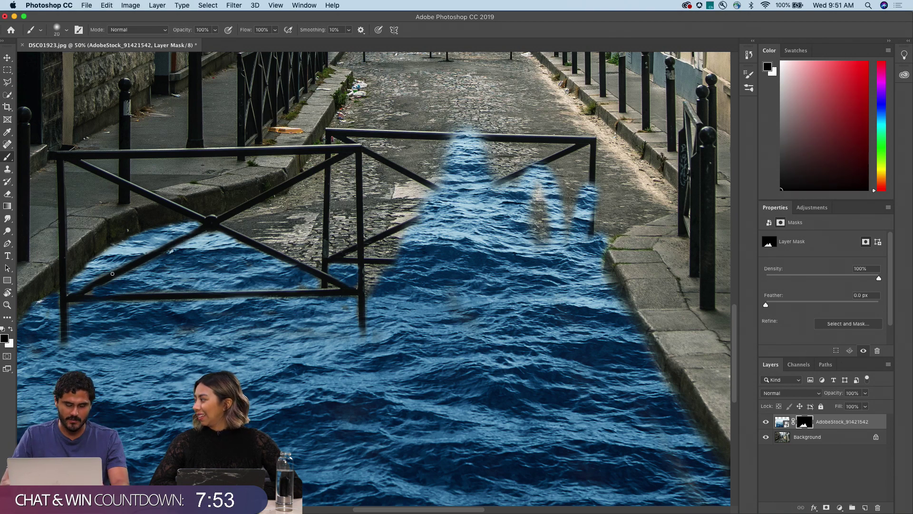
key("x")
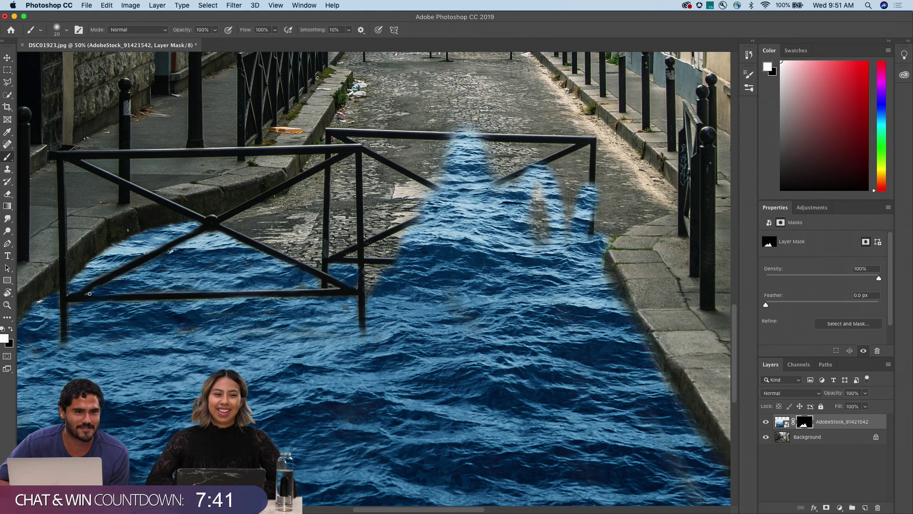
Step: With a 40 px brush, paint sea through the left barrier's right opening, covering the rear barrier's left post
scroll(210, 245, "up", 2)
key("bracketright")
key("bracketright")
mouse_move(223, 261)
left_mouse_down()
mouse_move(310, 215)
mouse_move(285, 228)
mouse_move(310, 225)
mouse_move(308, 296)
left_mouse_up()
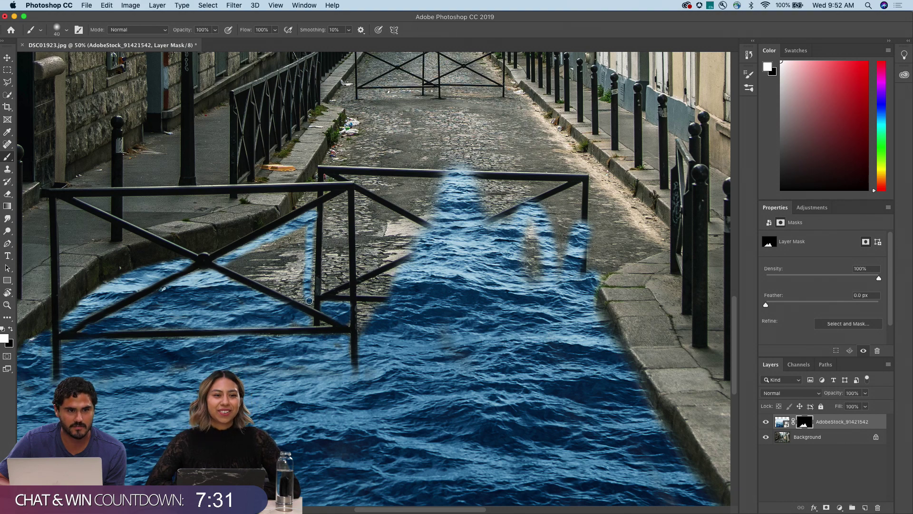
mouse_move(304, 297)
left_mouse_down()
mouse_move(228, 266)
mouse_move(260, 264)
mouse_move(230, 258)
mouse_move(281, 235)
mouse_move(256, 249)
mouse_move(307, 236)
mouse_move(302, 253)
mouse_move(259, 274)
mouse_move(303, 282)
mouse_move(309, 293)
mouse_move(311, 239)
mouse_move(281, 266)
mouse_move(253, 274)
mouse_move(229, 265)
mouse_move(288, 252)
mouse_move(256, 257)
mouse_move(284, 241)
left_mouse_up()
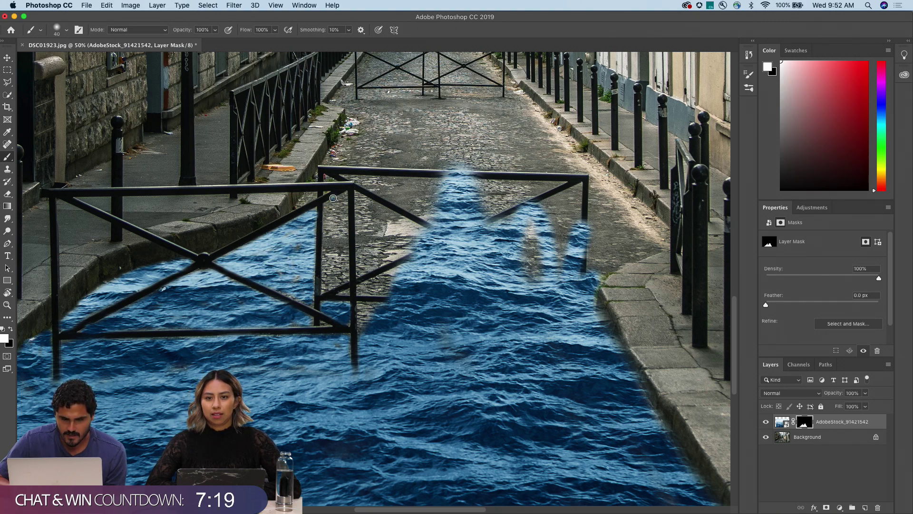
mouse_move(328, 207)
left_mouse_down()
mouse_move(317, 227)
mouse_move(315, 301)
mouse_move(328, 310)
mouse_move(311, 300)
mouse_move(324, 303)
mouse_move(319, 282)
mouse_move(345, 196)
mouse_move(339, 237)
mouse_move(340, 205)
mouse_move(327, 223)
left_mouse_up()
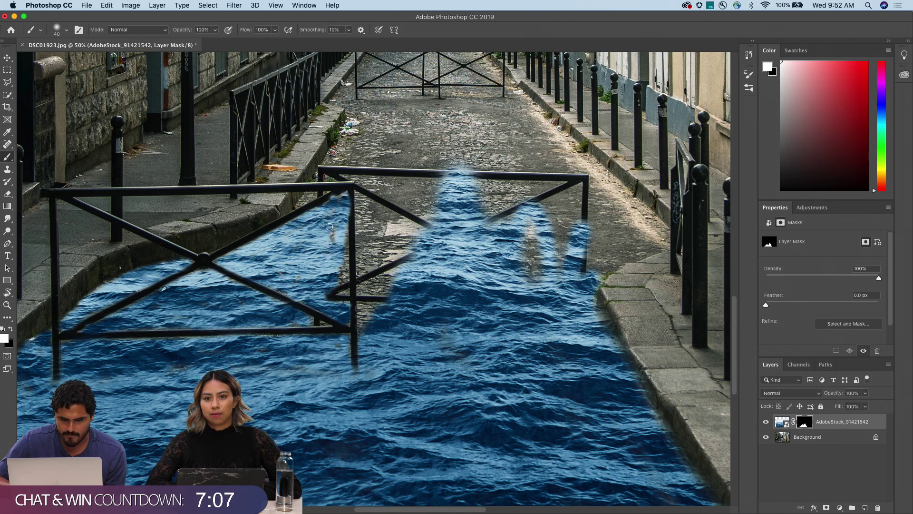
mouse_move(344, 233)
left_mouse_down()
mouse_move(340, 291)
mouse_move(331, 295)
mouse_move(343, 280)
left_mouse_up()
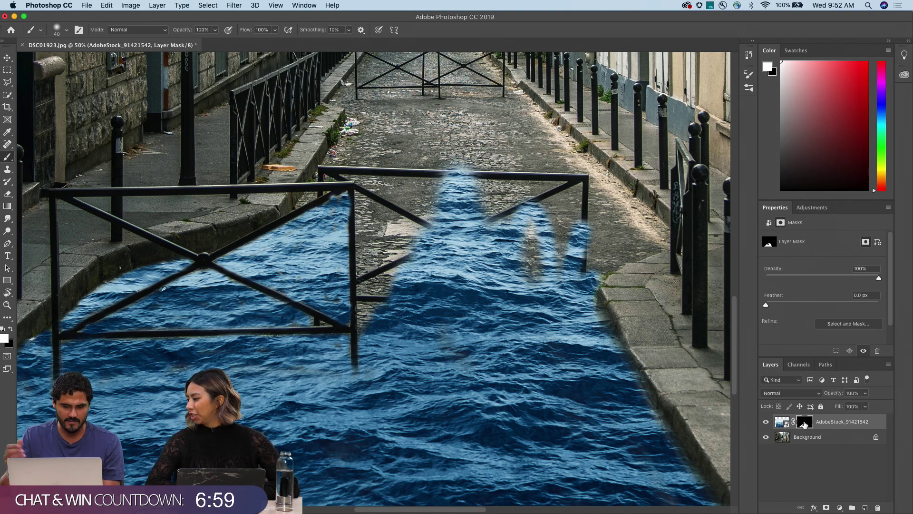
Step: Paint a strip of sea tightly along the outer side of the left barrier's right post with a 25 px brush
key("bracketleft")
key("bracketleft")
key("bracketleft")
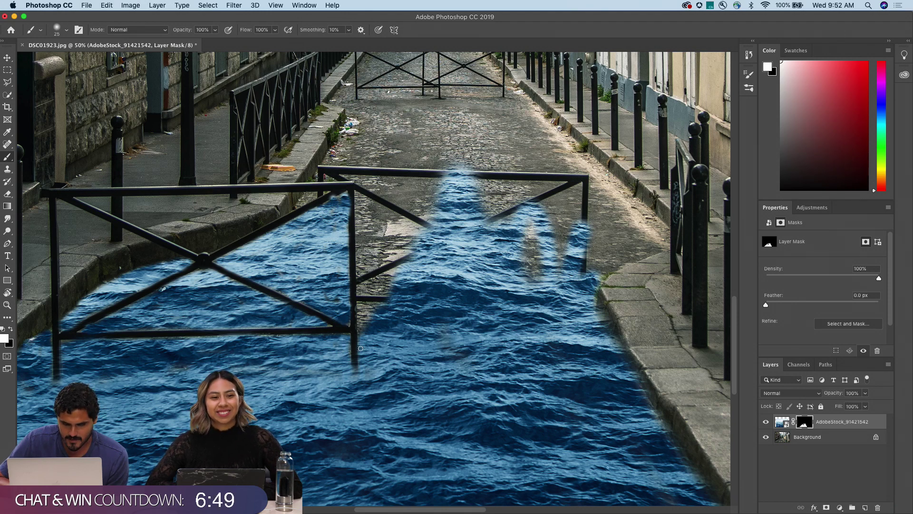
mouse_move(360, 304)
left_mouse_down()
mouse_move(387, 304)
mouse_move(372, 291)
mouse_move(363, 316)
mouse_move(372, 343)
mouse_move(385, 323)
mouse_move(368, 262)
mouse_move(360, 281)
mouse_move(359, 309)
mouse_move(373, 304)
mouse_move(388, 264)
mouse_move(386, 230)
mouse_move(384, 255)
mouse_move(356, 176)
mouse_move(316, 175)
mouse_move(343, 138)
mouse_move(319, 169)
mouse_move(394, 167)
mouse_move(330, 167)
mouse_move(383, 168)
mouse_move(362, 182)
mouse_move(335, 175)
mouse_move(396, 175)
mouse_move(380, 227)
mouse_move(374, 203)
mouse_move(367, 220)
mouse_move(359, 195)
mouse_move(361, 281)
left_mouse_up()
Step: With a 40 px brush, paint sea over the left half of the rear barrier and up to the left kerb
key("bracketright")
key("bracketright")
key("bracketright")
mouse_move(374, 224)
left_mouse_down()
mouse_move(394, 195)
mouse_move(387, 264)
left_mouse_up()
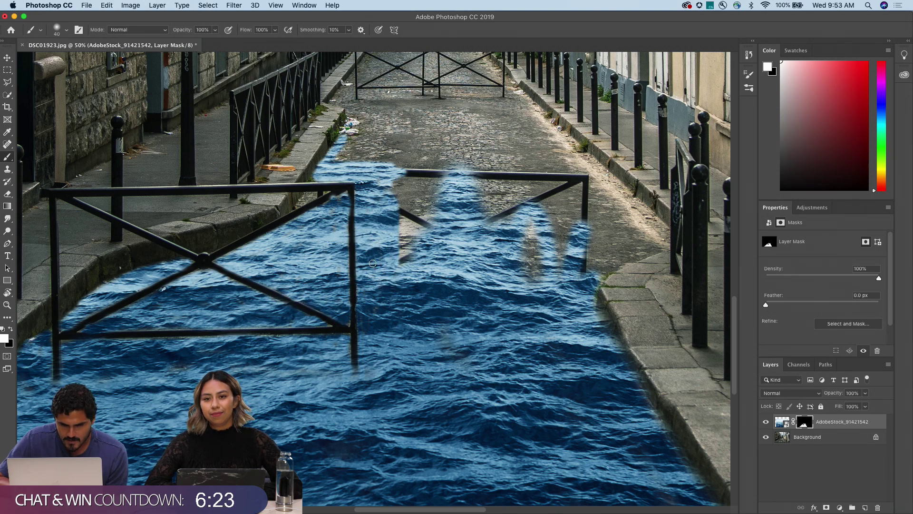
mouse_move(372, 263)
left_mouse_down()
mouse_move(396, 139)
mouse_move(396, 156)
mouse_move(409, 162)
mouse_move(421, 134)
mouse_move(431, 242)
left_mouse_up()
Step: With a 250 px brush, paint sea over the rest of the rear barrier and the road around it
key("bracketright")
key("bracketright")
key("bracketright")
key("bracketright")
key("bracketright")
key("bracketright")
key("bracketright")
key("bracketright")
key("bracketright")
key("bracketright")
key("bracketright")
key("bracketright")
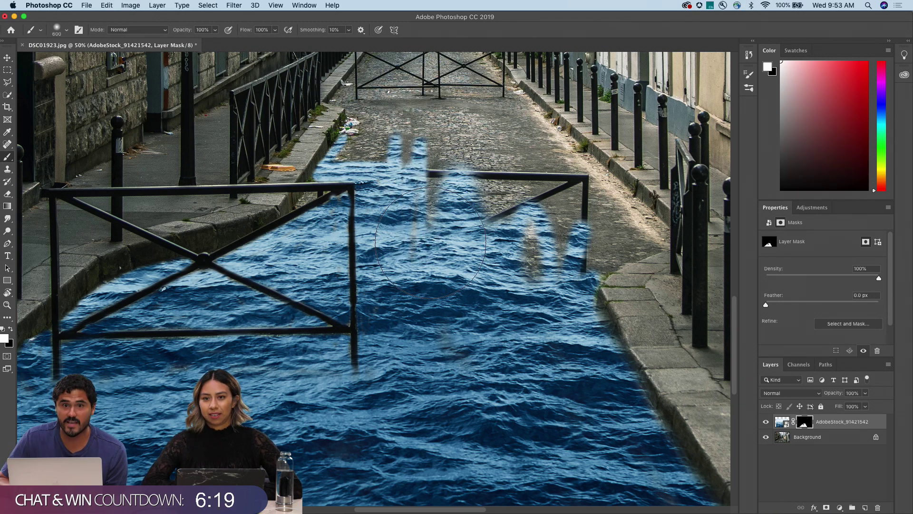
scroll(431, 243, "right", 3)
scroll(430, 243, "up", 2)
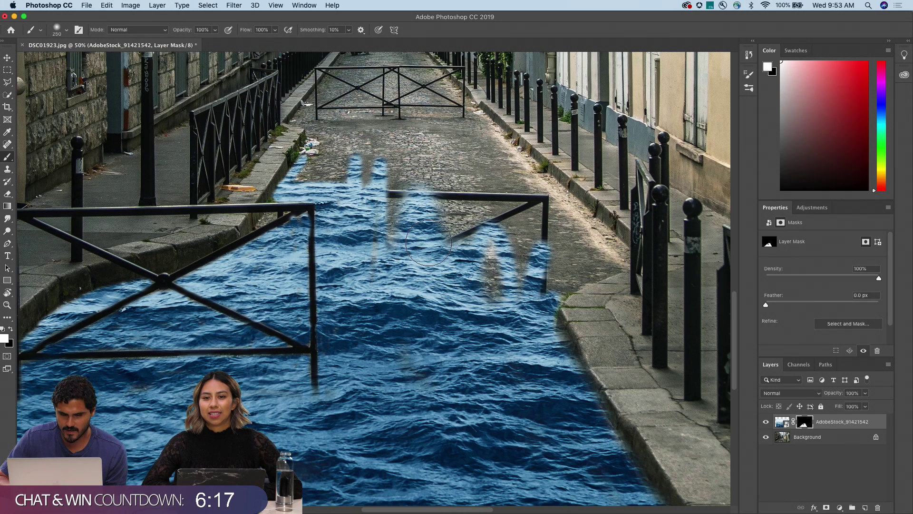
key("bracketleft")
key("bracketleft")
key("bracketleft")
key("bracketleft")
key("bracketleft")
key("bracketleft")
mouse_move(397, 225)
left_mouse_down()
mouse_move(445, 210)
mouse_move(461, 225)
mouse_move(467, 217)
mouse_move(478, 267)
mouse_move(496, 260)
mouse_move(519, 275)
mouse_move(532, 266)
mouse_move(533, 234)
mouse_move(496, 205)
mouse_move(535, 218)
left_mouse_up()
Step: Reduce the brush to 70 px and paint sea up to the right kerb and along the water's far left edge
key("bracketleft")
key("bracketleft")
key("bracketleft")
key("bracketleft")
key("bracketleft")
key("bracketleft")
key("bracketleft")
key("bracketleft")
mouse_move(553, 197)
left_mouse_down()
mouse_move(575, 209)
mouse_move(566, 198)
mouse_move(623, 255)
mouse_move(559, 300)
mouse_move(544, 322)
mouse_move(570, 240)
mouse_move(566, 256)
mouse_move(578, 261)
mouse_move(562, 278)
mouse_move(600, 260)
mouse_move(559, 224)
left_mouse_up()
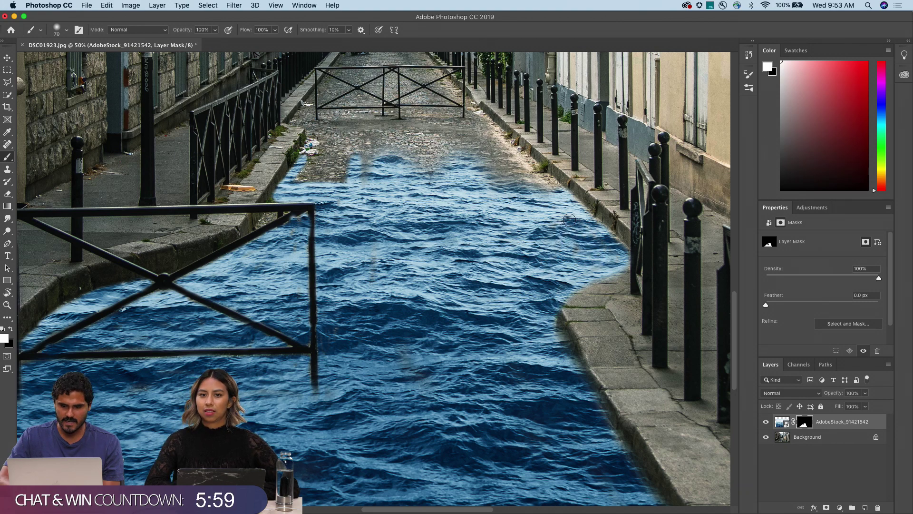
scroll(546, 210, "up", 3)
mouse_move(328, 184)
left_mouse_down()
mouse_move(296, 209)
mouse_move(332, 207)
mouse_move(308, 204)
left_mouse_up()
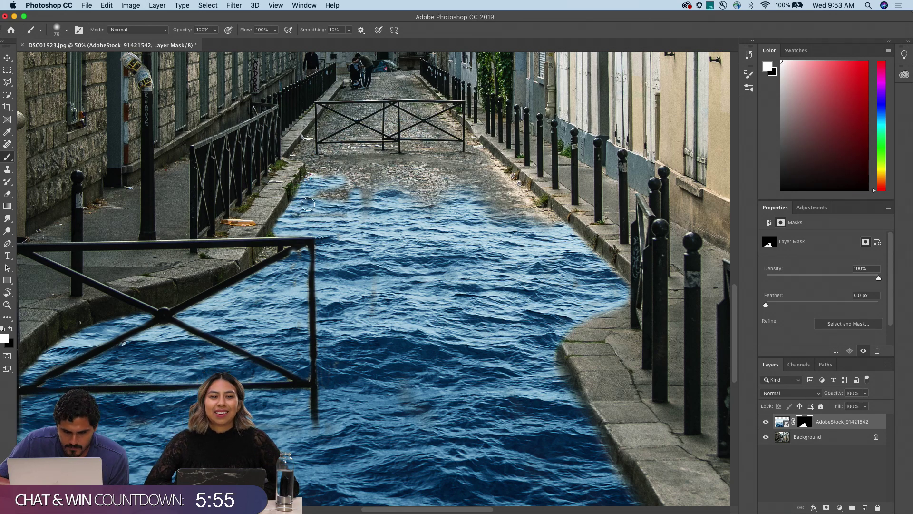
Step: Extend the sea along the left kerb towards the far crossed barrier and reduce the brush to 30 px
key("super+minus")
key("super+minus")
key("super+minus")
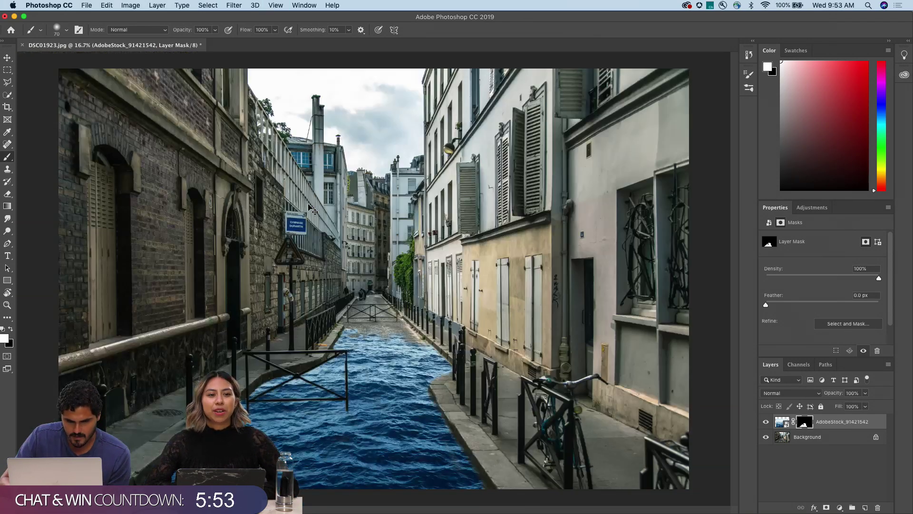
key("super+plus")
key("super+plus")
key("super+plus")
key("super+plus")
scroll(308, 204, "down", 3)
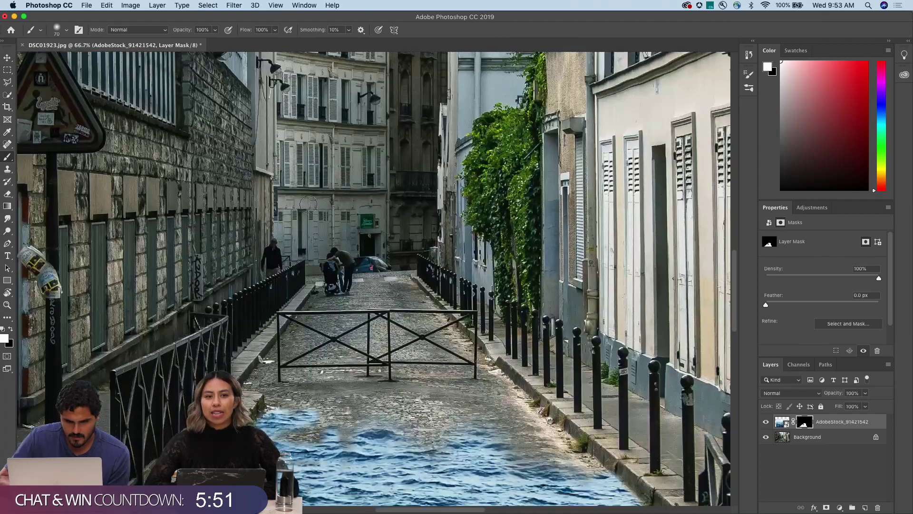
scroll(287, 296, "down", 5)
left_click_drag(309, 284, 276, 300)
key("bracketleft")
key("bracketleft")
key("bracketleft")
key("bracketleft")
key("bracketleft")
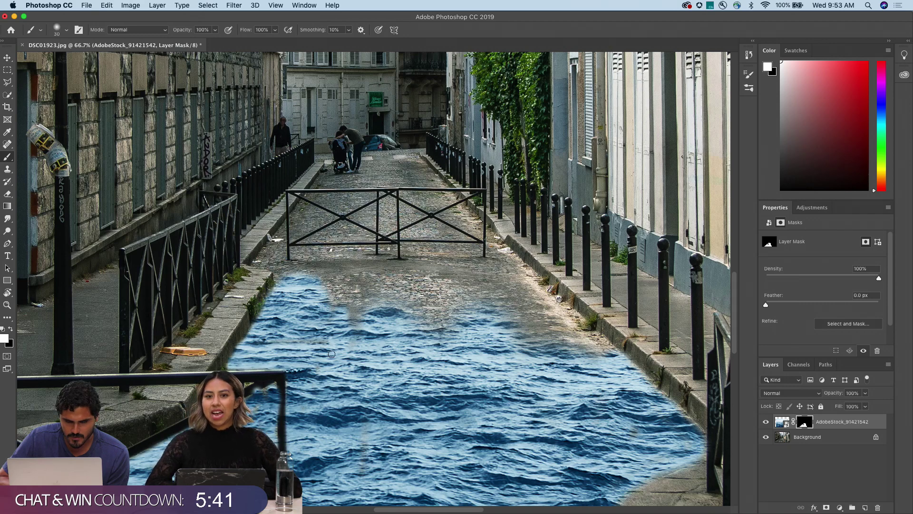
Step: With a 100 px brush, paint sea across the road just below the far crossed barrier, out to the right kerb
key("bracketright")
key("bracketright")
key("bracketright")
key("bracketright")
key("bracketright")
mouse_move(342, 326)
left_mouse_down()
mouse_move(331, 276)
mouse_move(366, 278)
mouse_move(385, 337)
left_mouse_up()
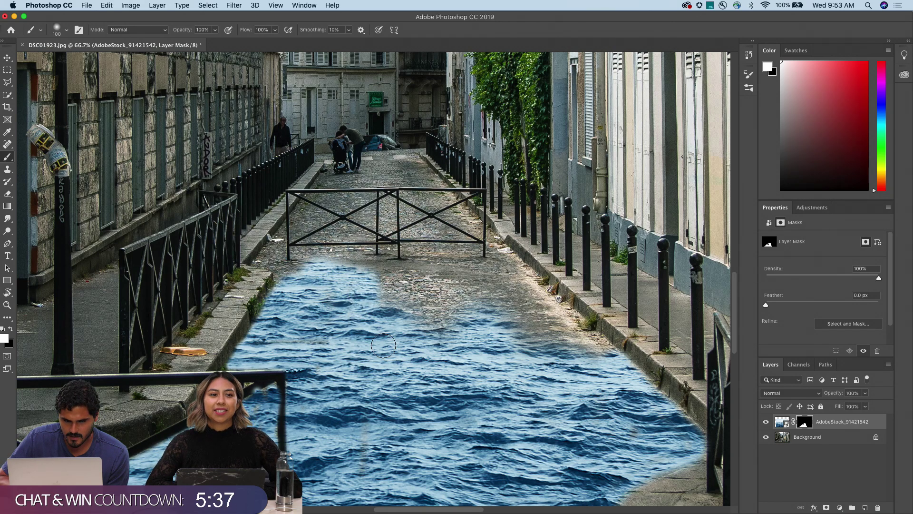
mouse_move(394, 282)
left_mouse_down()
mouse_move(407, 272)
mouse_move(504, 274)
mouse_move(581, 350)
mouse_move(594, 347)
mouse_move(537, 286)
mouse_move(542, 357)
left_mouse_up()
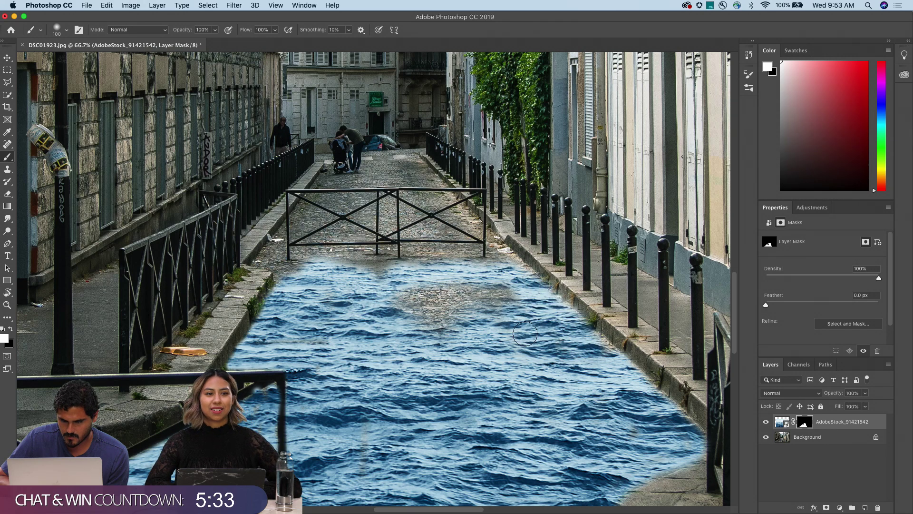
Step: Paint sea over the far crossed barrier and up the road to the people in the background, ending with a 30 px brush
mouse_move(500, 311)
left_mouse_down()
mouse_move(387, 309)
mouse_move(398, 288)
mouse_move(517, 288)
mouse_move(264, 262)
mouse_move(281, 233)
mouse_move(269, 246)
mouse_move(283, 264)
mouse_move(296, 224)
mouse_move(288, 264)
mouse_move(292, 240)
mouse_move(327, 188)
mouse_move(288, 236)
mouse_move(305, 256)
mouse_move(331, 258)
mouse_move(336, 246)
mouse_move(361, 272)
mouse_move(404, 247)
mouse_move(392, 188)
mouse_move(404, 154)
mouse_move(443, 250)
mouse_move(413, 219)
mouse_move(432, 192)
mouse_move(452, 228)
mouse_move(439, 195)
mouse_move(492, 255)
mouse_move(476, 227)
mouse_move(489, 247)
mouse_move(481, 265)
mouse_move(446, 211)
mouse_move(419, 191)
mouse_move(321, 188)
mouse_move(291, 223)
mouse_move(312, 217)
left_mouse_up()
key("bracketleft")
key("bracketleft")
key("bracketleft")
key("bracketleft")
key("bracketleft")
key("bracketleft")
key("bracketleft")
key("bracketleft")
key("bracketright")
key("bracketright")
key("bracketright")
key("bracketright")
key("bracketright")
key("bracketright")
key("bracketleft")
key("bracketleft")
key("bracketleft")
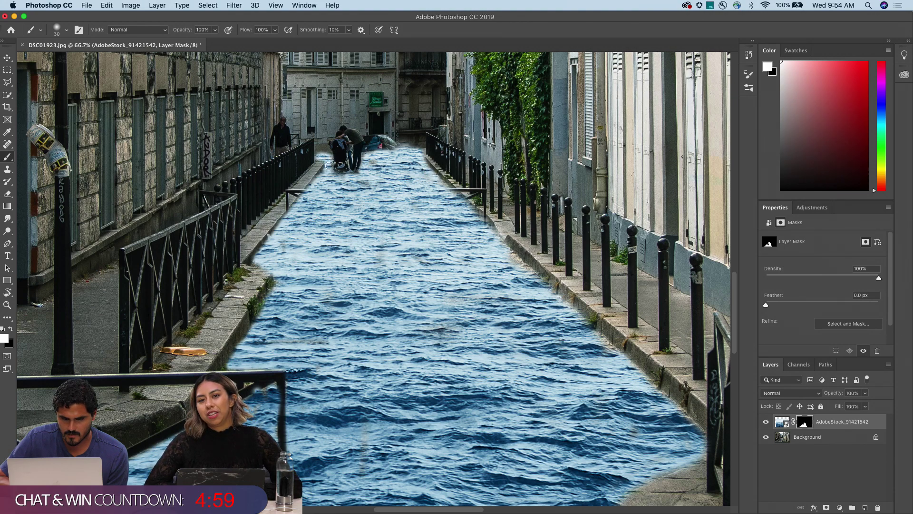
key("super+minus")
key("super+minus")
key("super+minus")
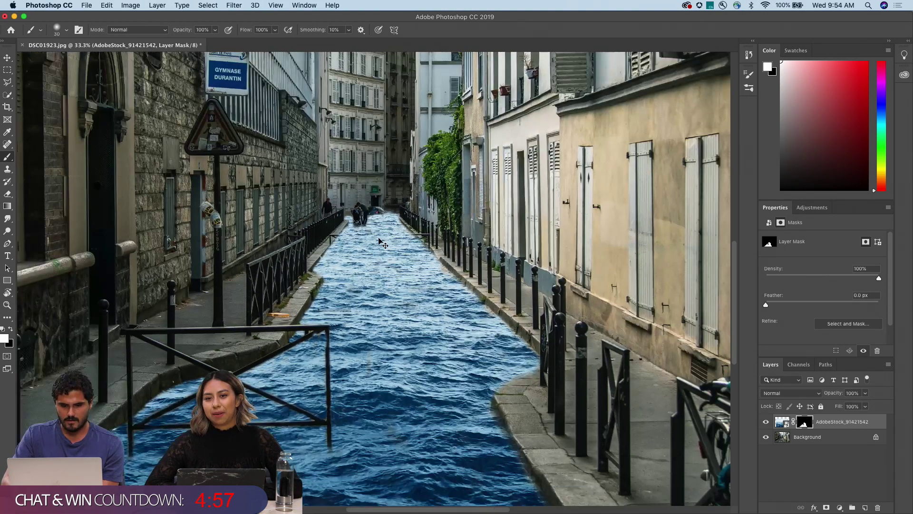
key("super+minus")
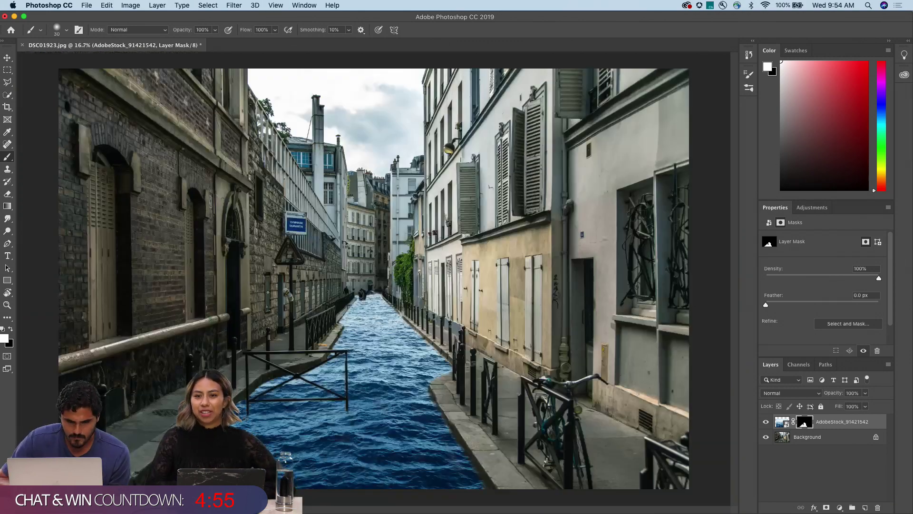
Step: Choose the water-effects brush photoshopfreebrushes.com-9 at 2470 px and stamp a splash on the left building's wall
left_click(67, 30)
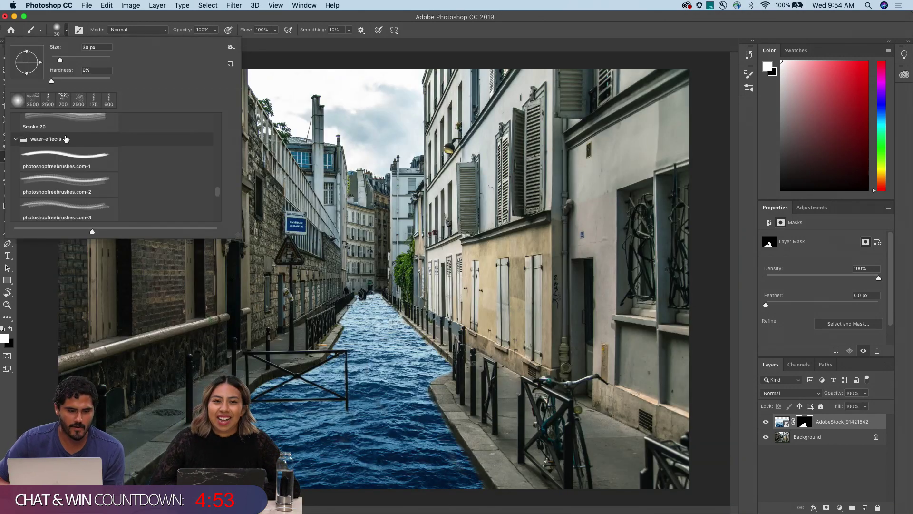
left_click(44, 172)
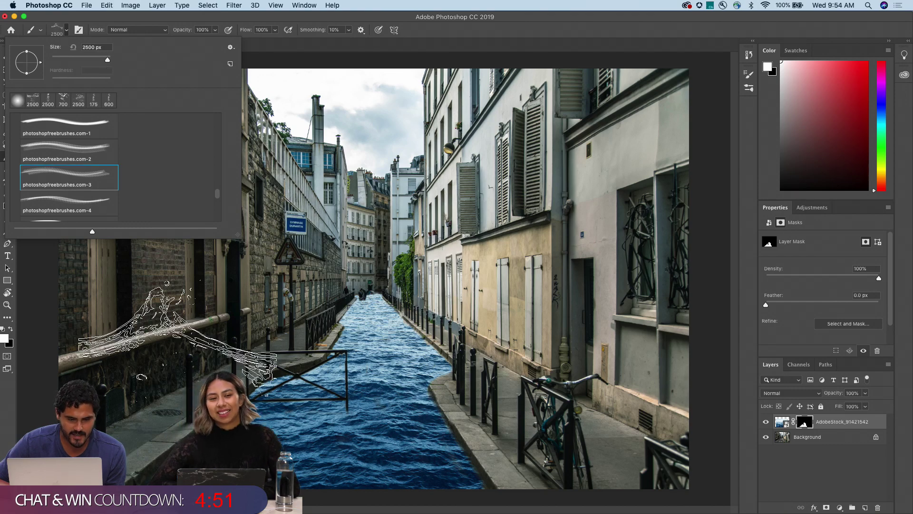
scroll(76, 207, "down", 5)
left_click(78, 169)
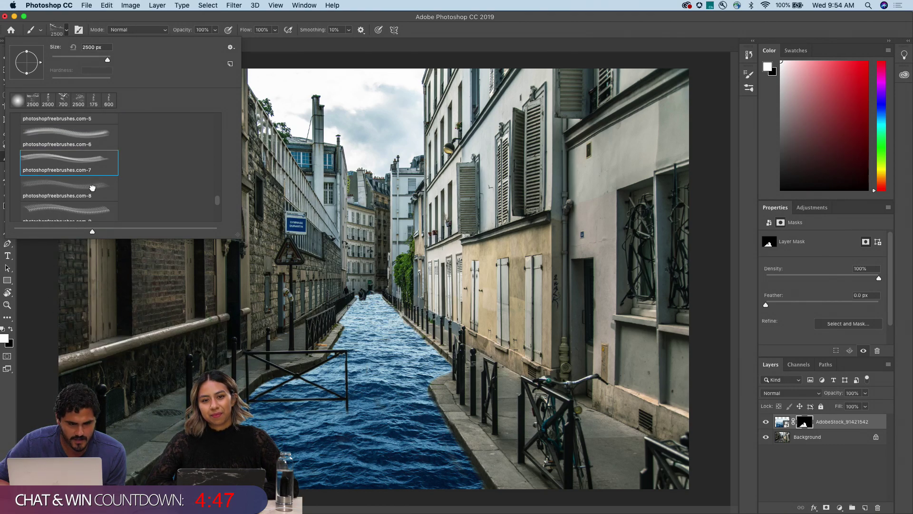
left_click(79, 210)
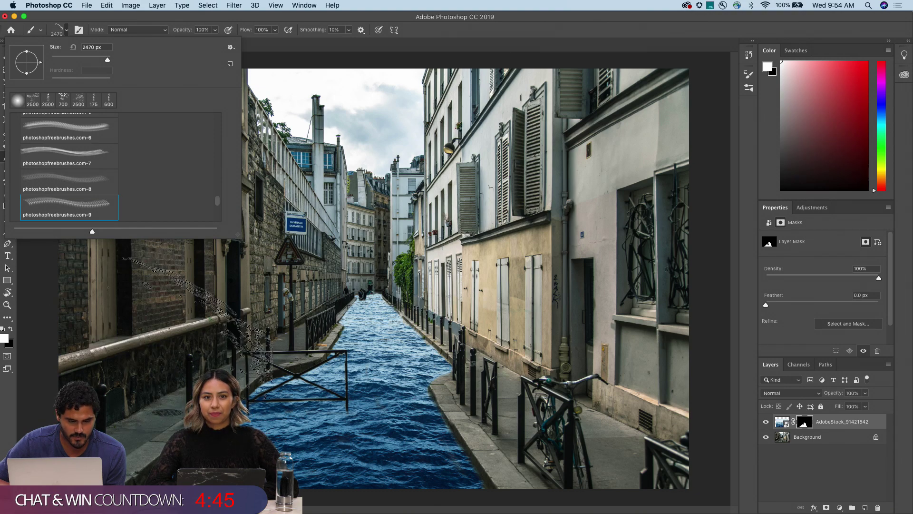
left_click(100, 238)
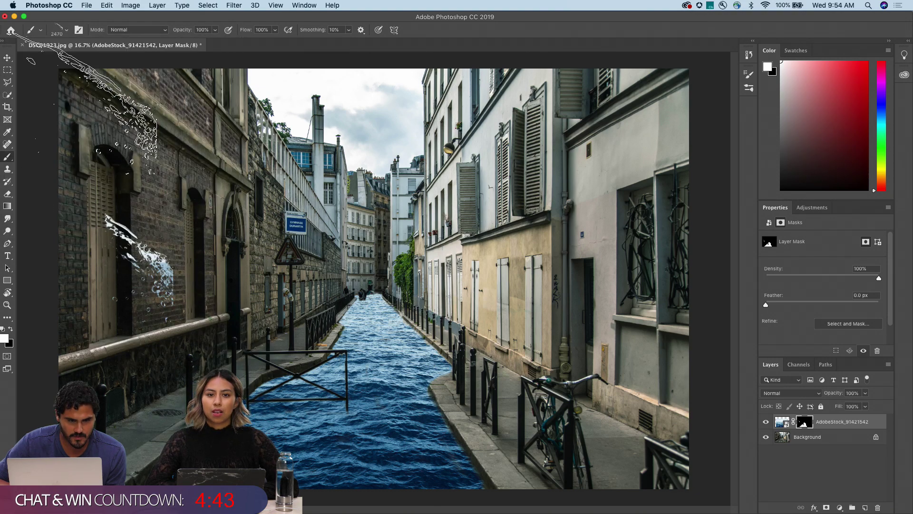
Step: Switch to the splash brush photoshopfreebrushes.com-10 at 2364 px and set its opacity to 61%
left_click(62, 34)
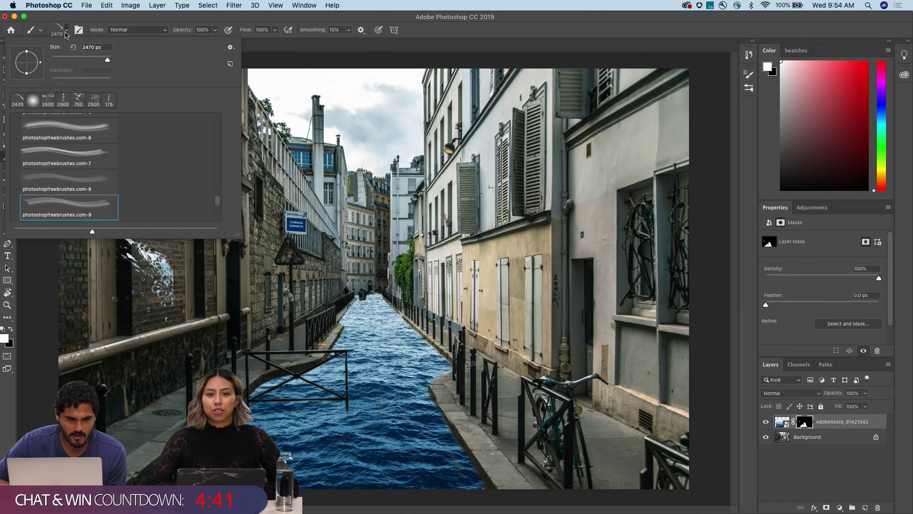
scroll(69, 195, "down", 2)
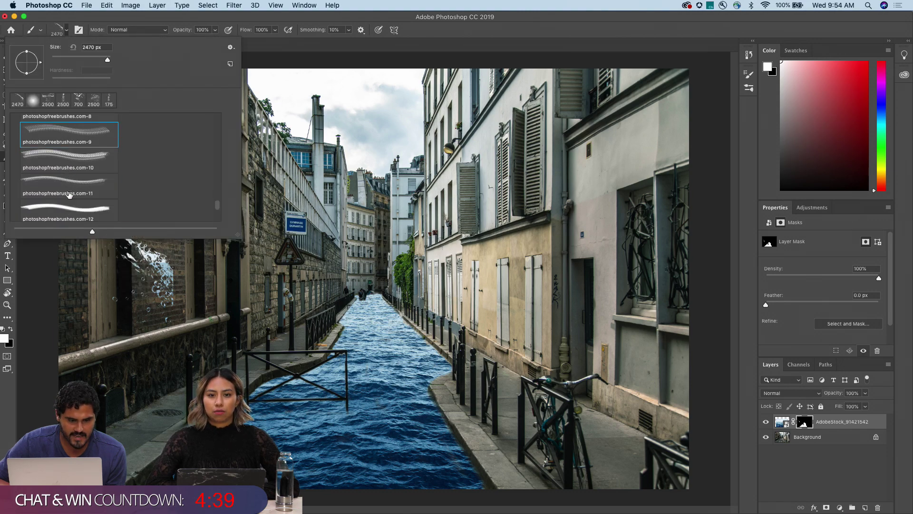
left_click(77, 160)
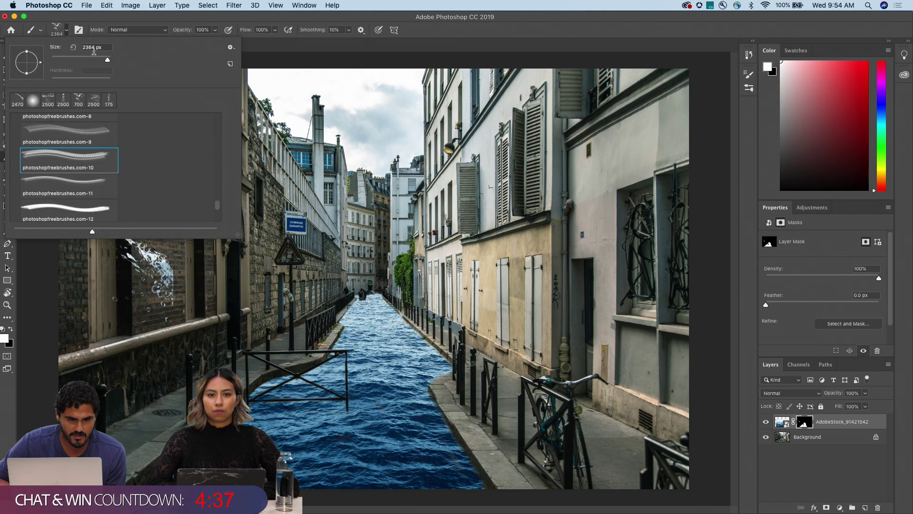
left_click(68, 33)
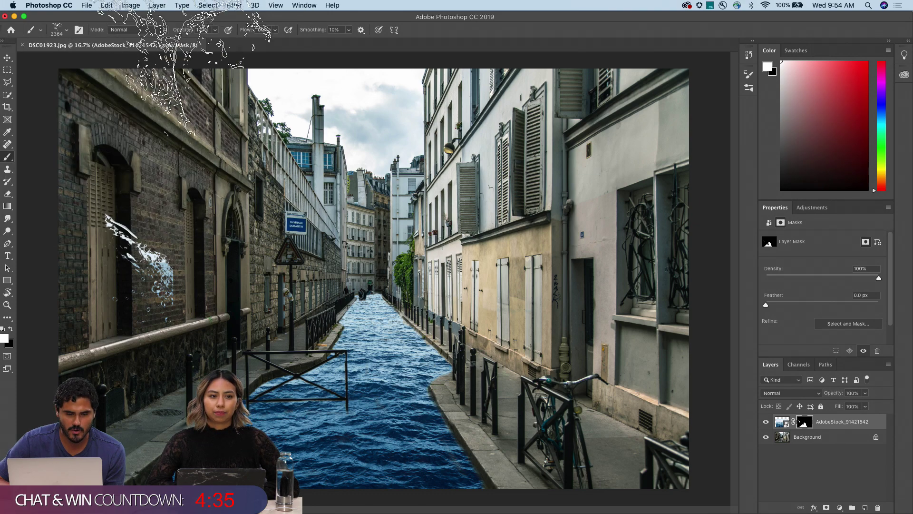
left_click(215, 31)
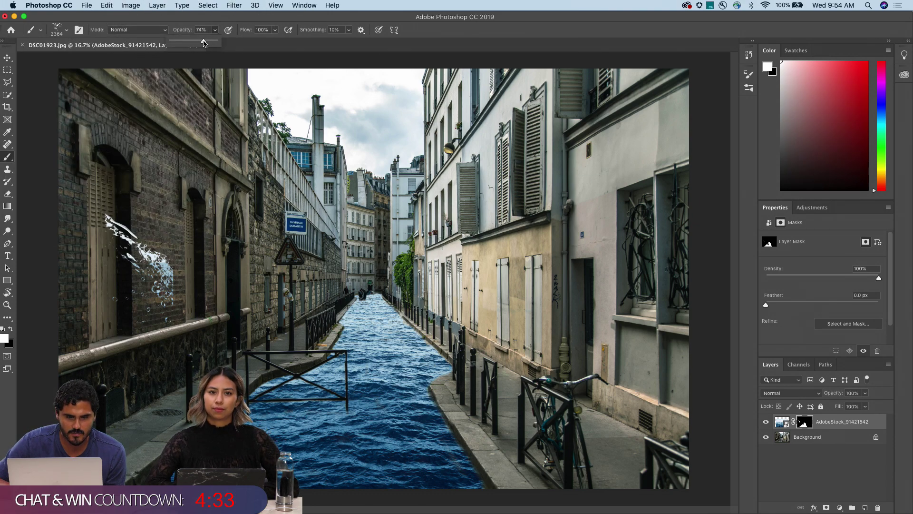
left_click(221, 32)
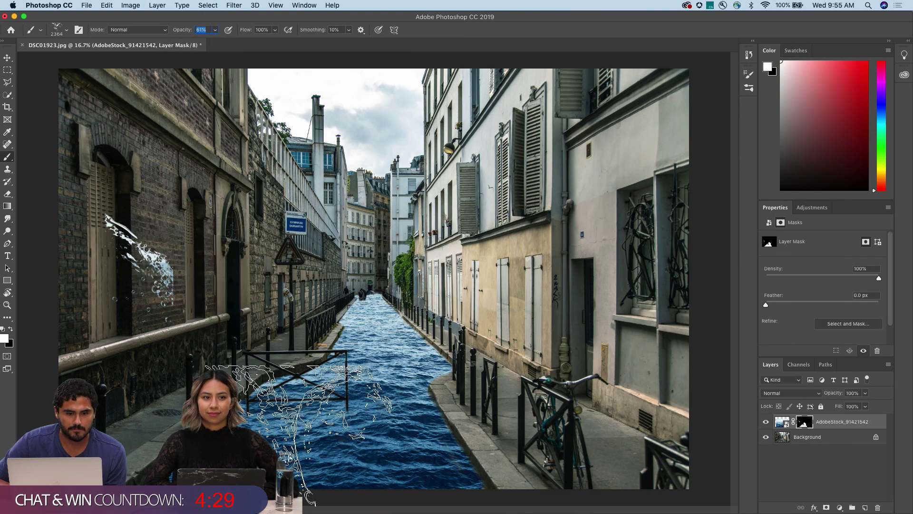
key("Return")
Step: Swap the foreground colour to black and mask out the splash on the left wall, raising the brush opacity to 100%
key("x")
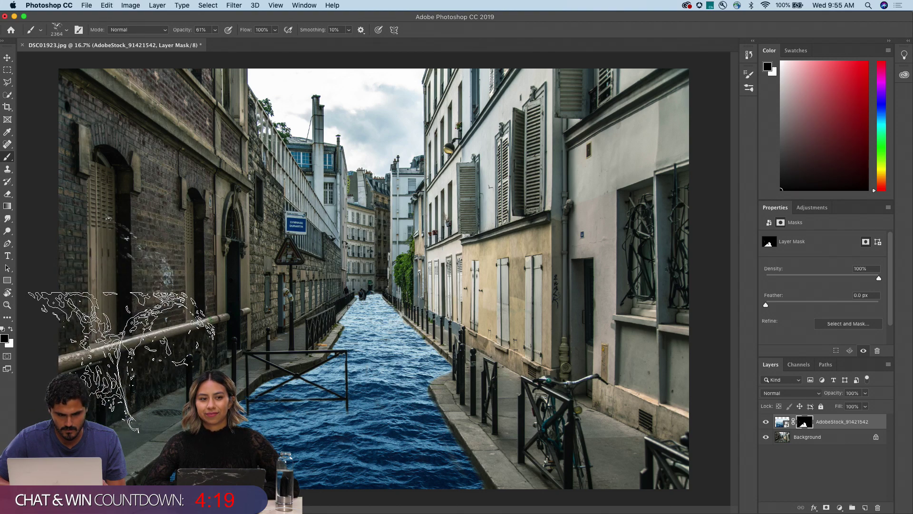
left_click(215, 30)
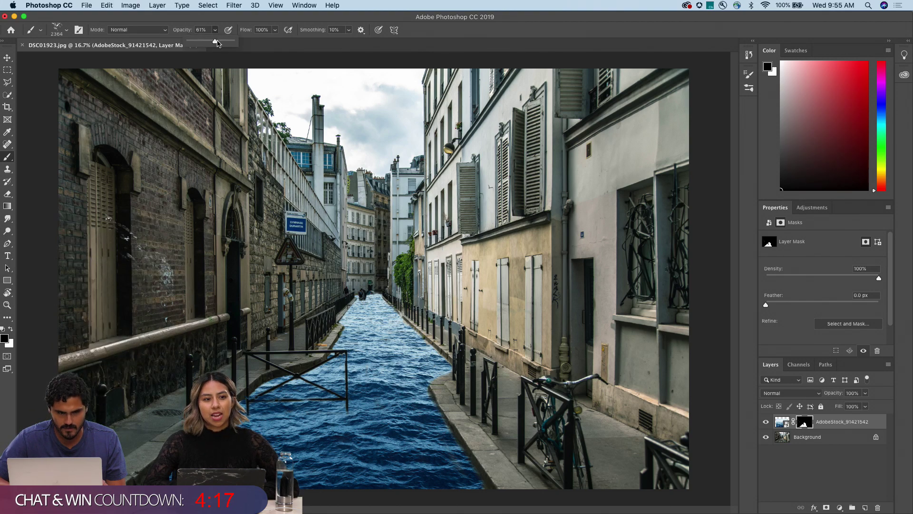
key("Return")
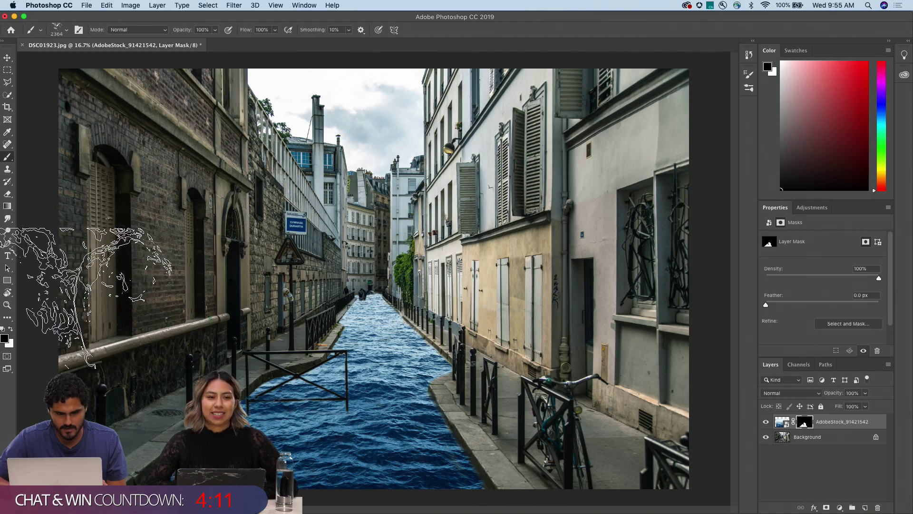
Step: Rotate the canvas view to 176° so the street is upside down
scroll(88, 297, "up", 3)
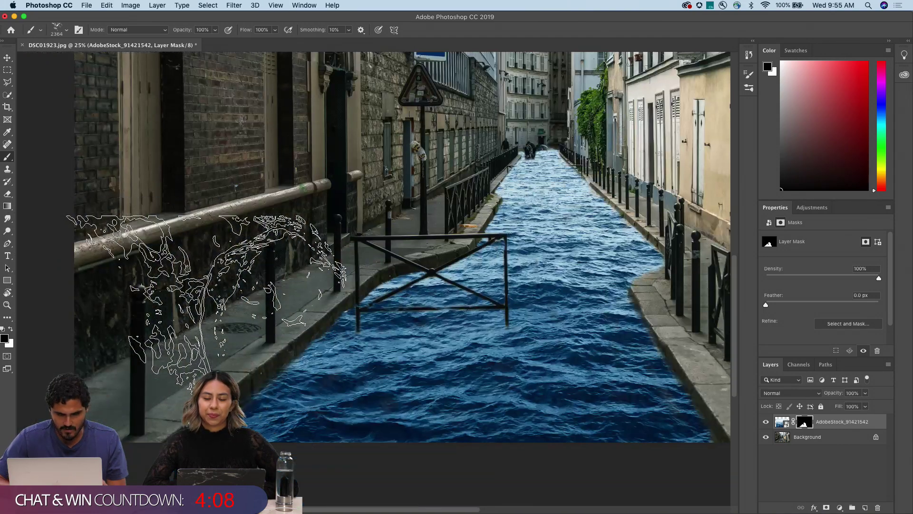
key("r")
mouse_move(249, 275)
left_mouse_down()
mouse_move(323, 225)
mouse_move(352, 236)
left_mouse_up()
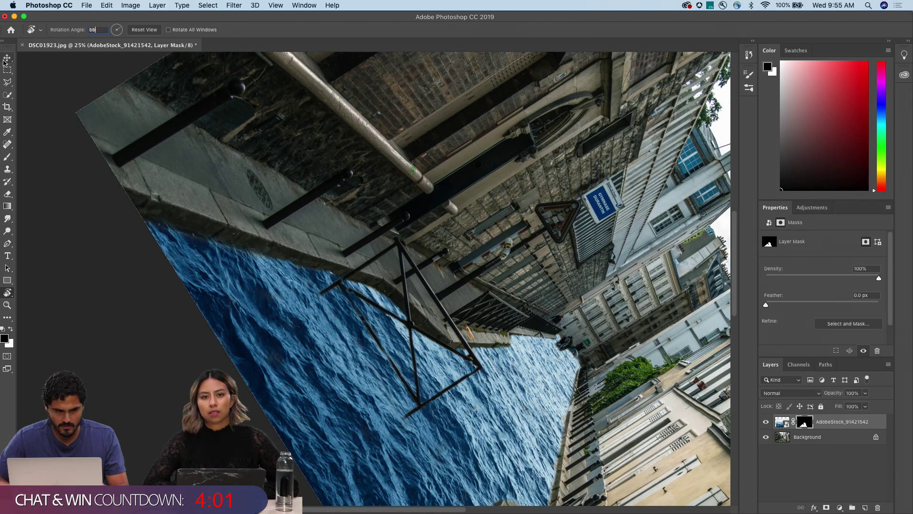
key("Return")
left_click(541, 178)
key("v")
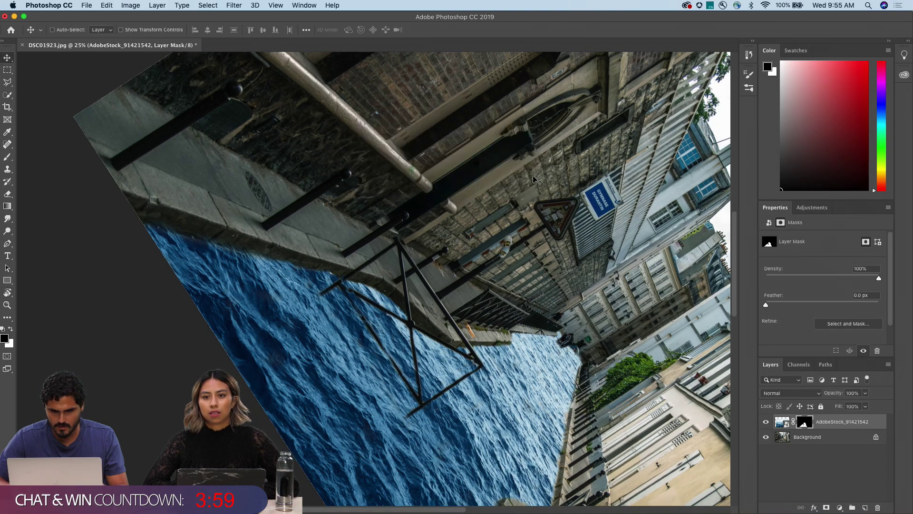
key("r")
mouse_move(350, 190)
left_mouse_down()
mouse_move(428, 343)
mouse_move(347, 233)
left_mouse_up()
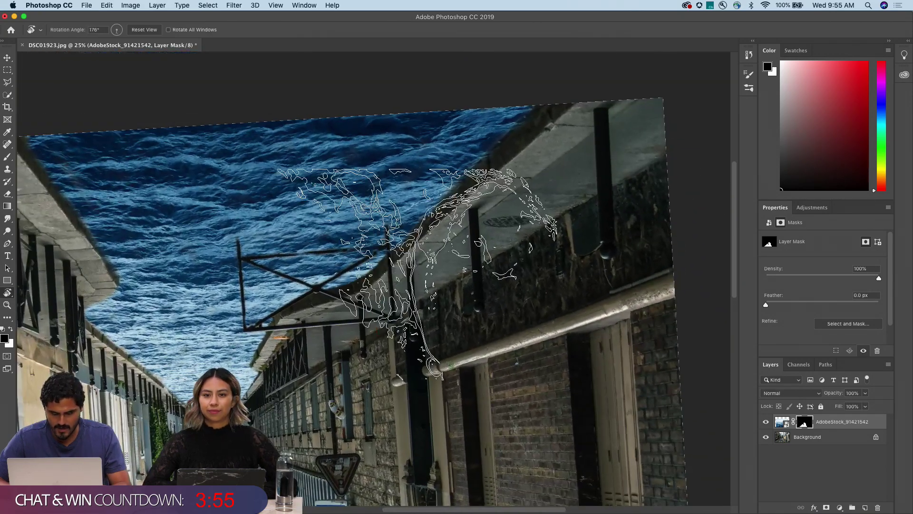
Step: Stamp a white splash over the kerb near the left barrier with the splash brush at 45% opacity and 1500 px
key("b")
left_click(215, 29)
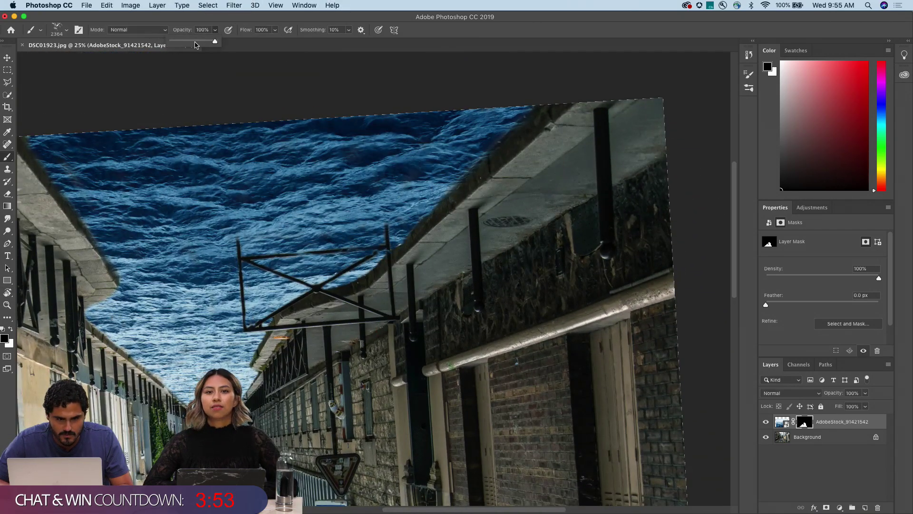
left_click_drag(208, 38, 208, 39)
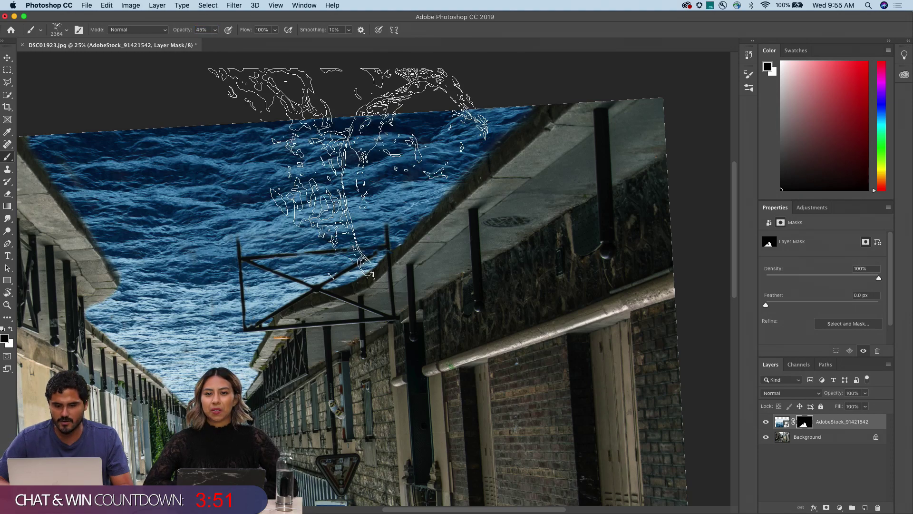
key("bracketleft")
key("bracketleft")
key("bracketleft")
key("bracketleft")
key("bracketleft")
key("bracketleft")
key("bracketleft")
key("bracketleft")
key("bracketleft")
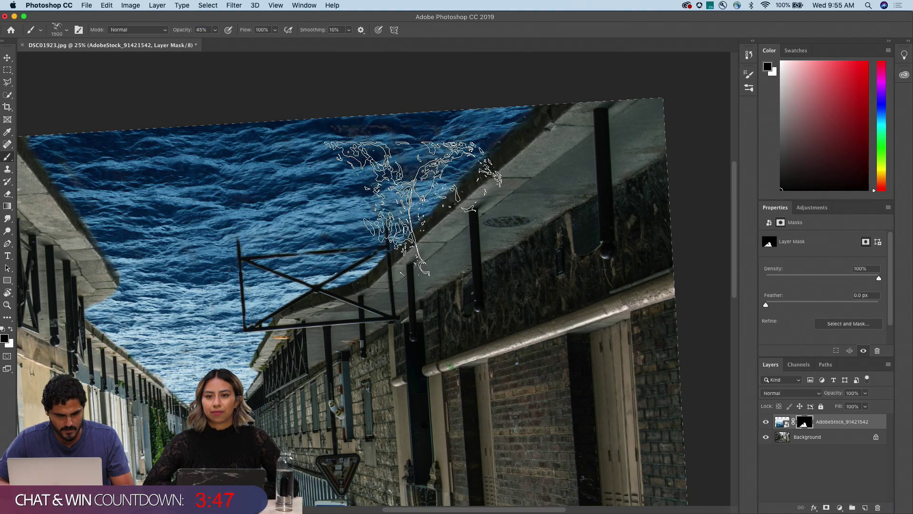
key("x")
left_click(457, 177)
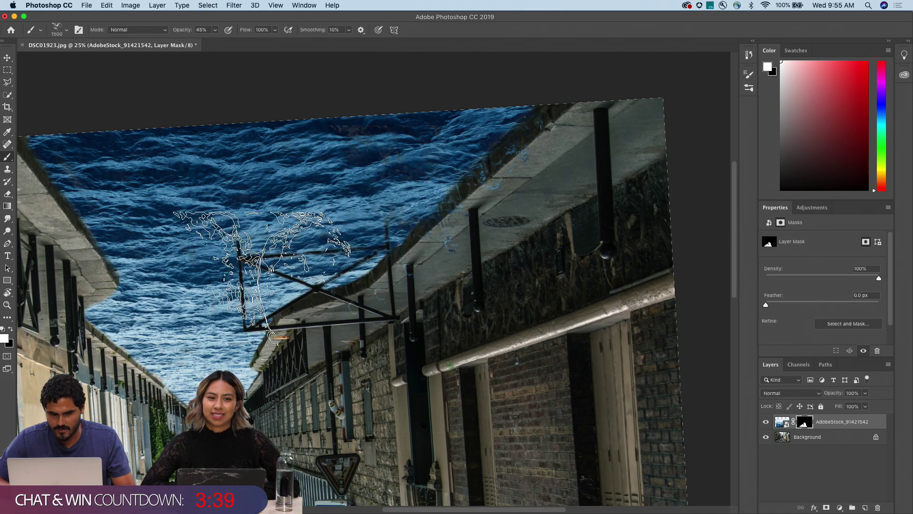
Step: Reduce the splash brush to 1100 px
key("bracketleft")
key("bracketleft")
key("bracketleft")
key("bracketleft")
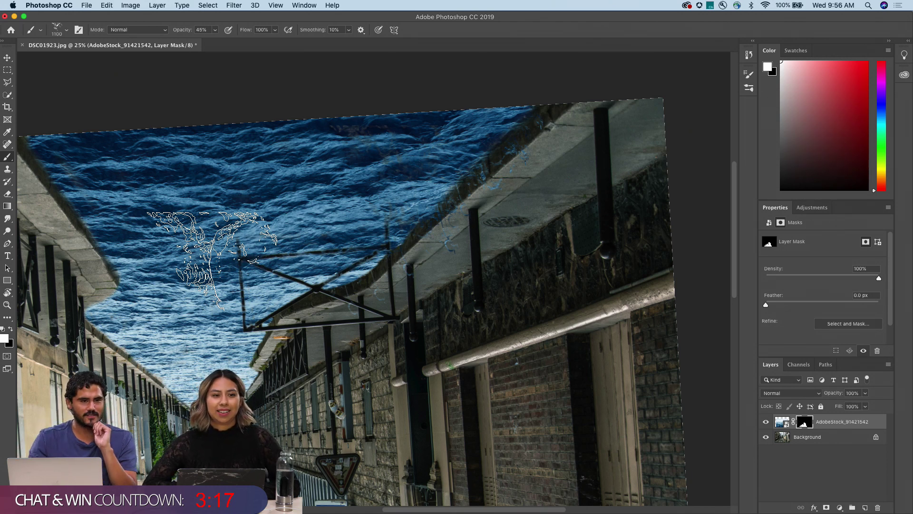
Step: Rotate the canvas view back to 2° and choose the photoshopfreebrushes.com-12 brush at 2500 px
key("r")
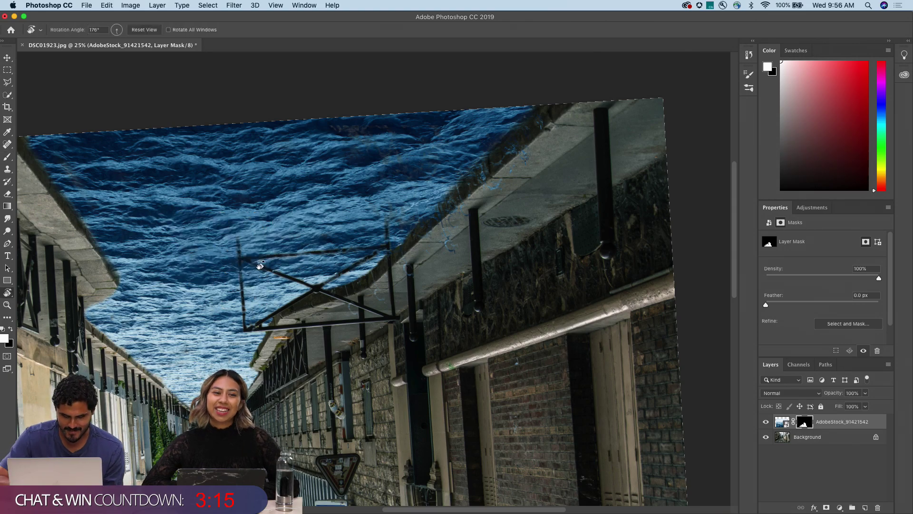
left_click_drag(383, 152, 380, 303)
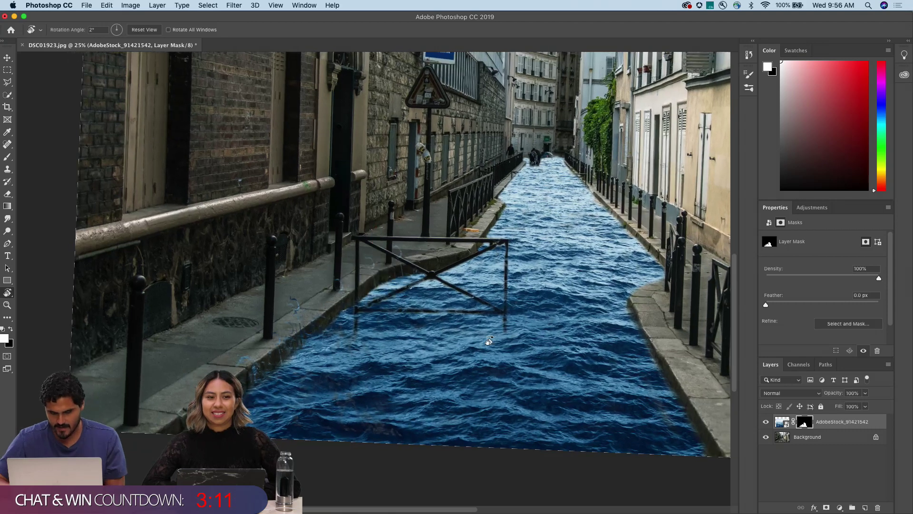
key("b")
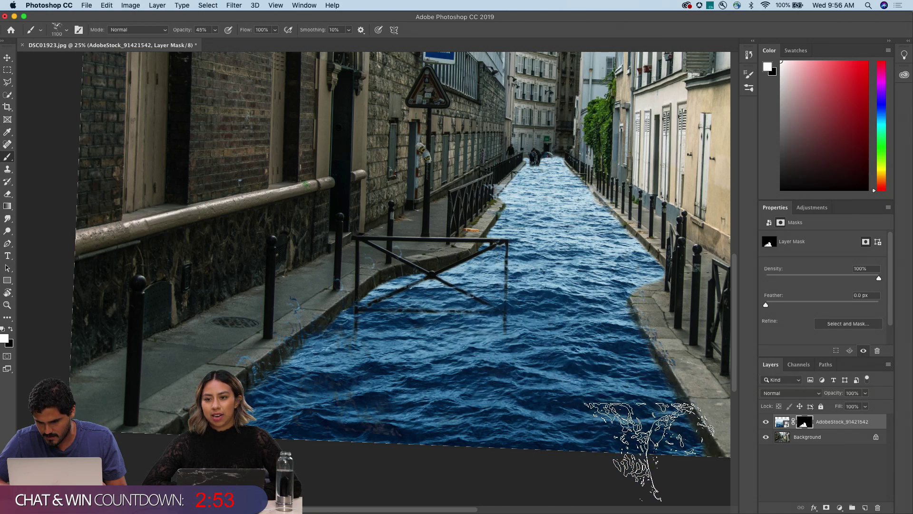
left_click(67, 29)
scroll(71, 144, "down", 3)
left_click(71, 143)
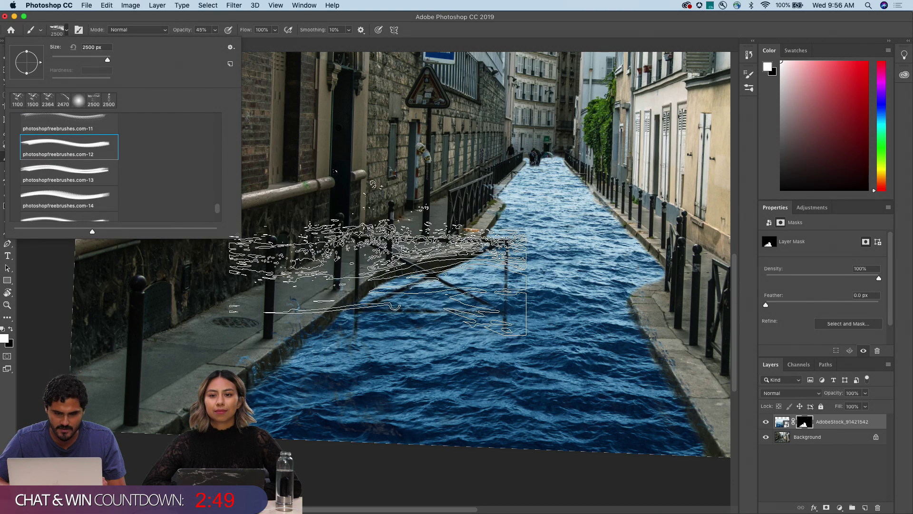
key("Return")
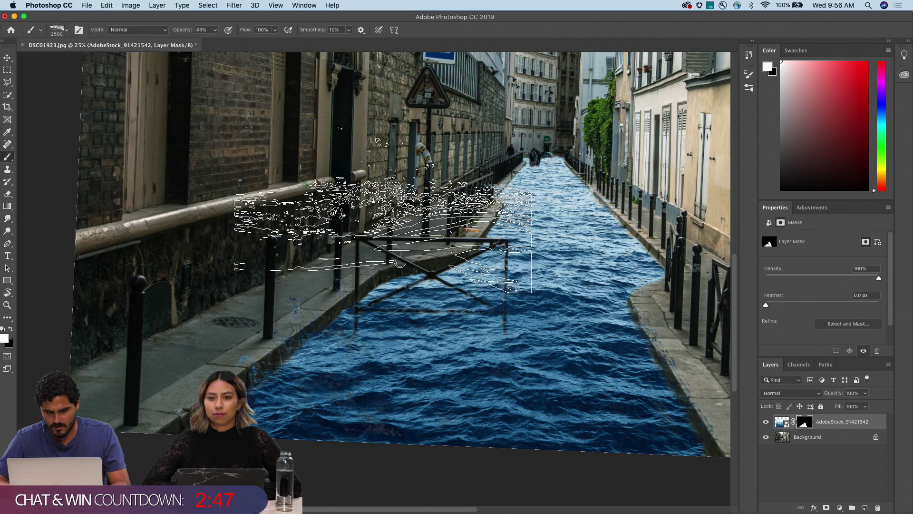
Step: Rotate the canvas view to -51° so the right kerb lies nearly level, ready for the brush
key("r")
mouse_move(380, 212)
left_mouse_down()
mouse_move(346, 218)
mouse_move(550, 178)
mouse_move(438, 171)
mouse_move(501, 171)
left_mouse_up()
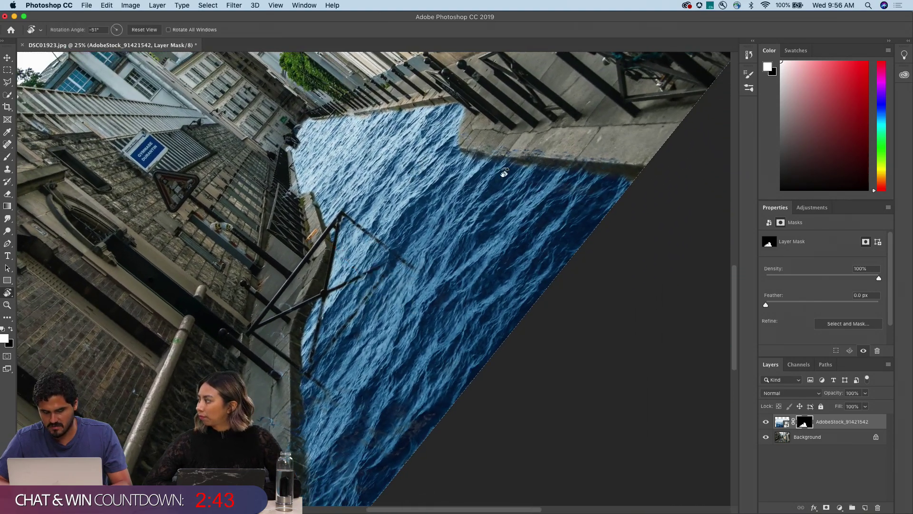
key("b")
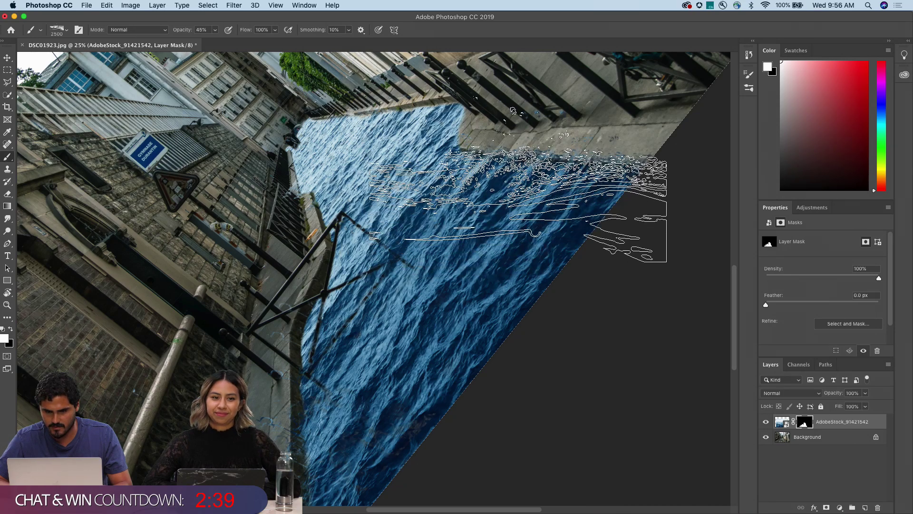
Step: Stamp white water texture along the right kerb on the layer mask at 45% opacity, reducing the brush to 1400 px
key("bracketleft")
key("bracketleft")
key("bracketleft")
key("bracketleft")
key("bracketleft")
key("bracketleft")
key("bracketleft")
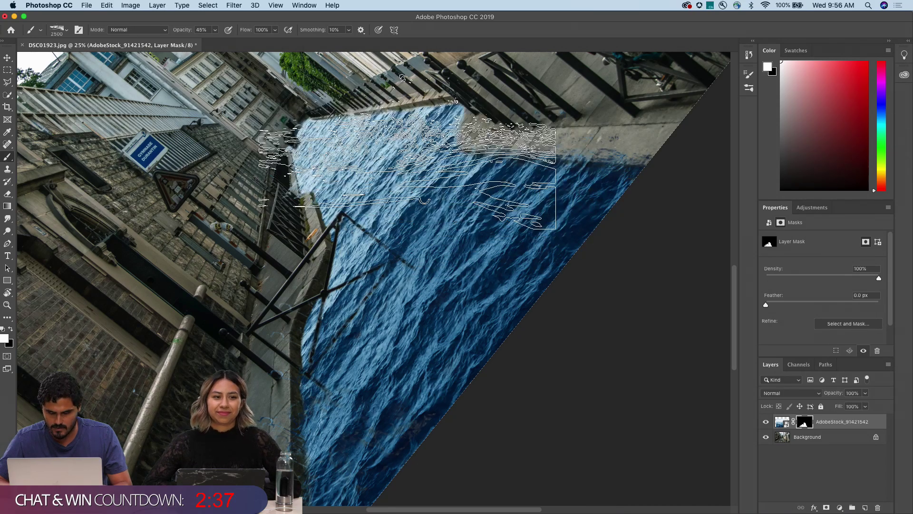
key("bracketleft")
key("bracketleft")
key("bracketleft")
key("bracketleft")
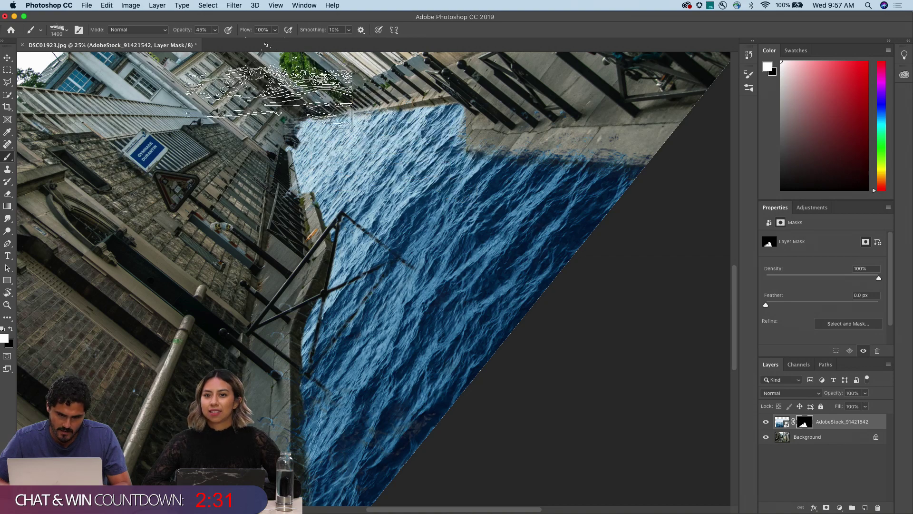
Step: Swap the foreground colour to black and return the canvas view to 0° rotation at 16.7% zoom
key("x")
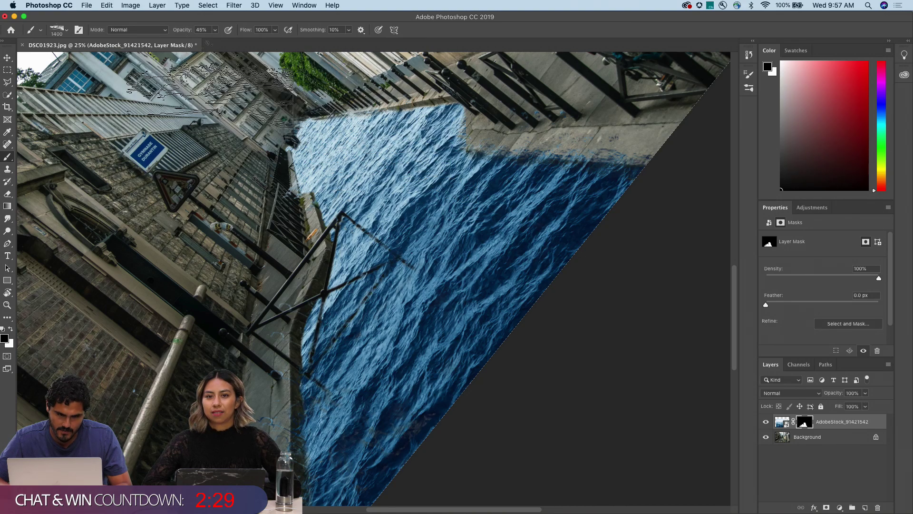
key("r")
mouse_move(326, 82)
left_mouse_down()
mouse_move(398, 125)
mouse_move(453, 174)
left_mouse_up()
key("ctrl+minus")
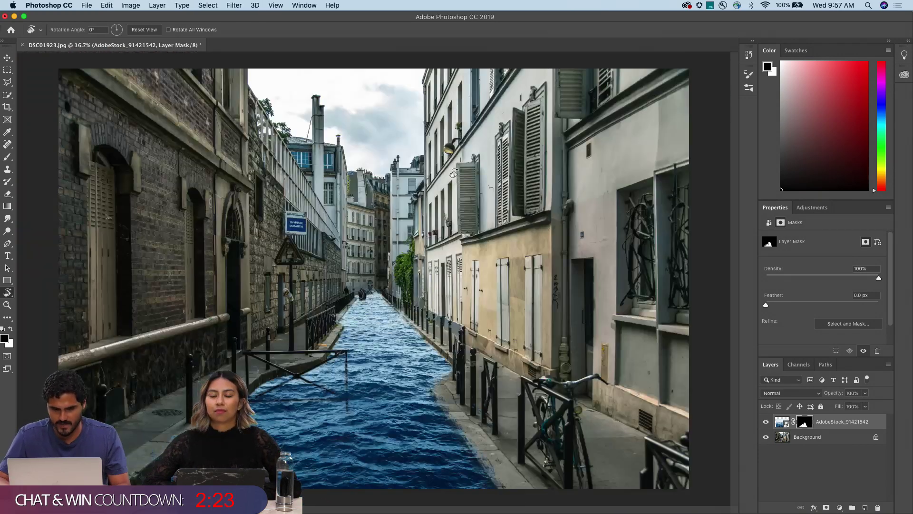
Step: Add a Color Balance adjustment layer above the sea photo layer and clip it to that layer
key("b")
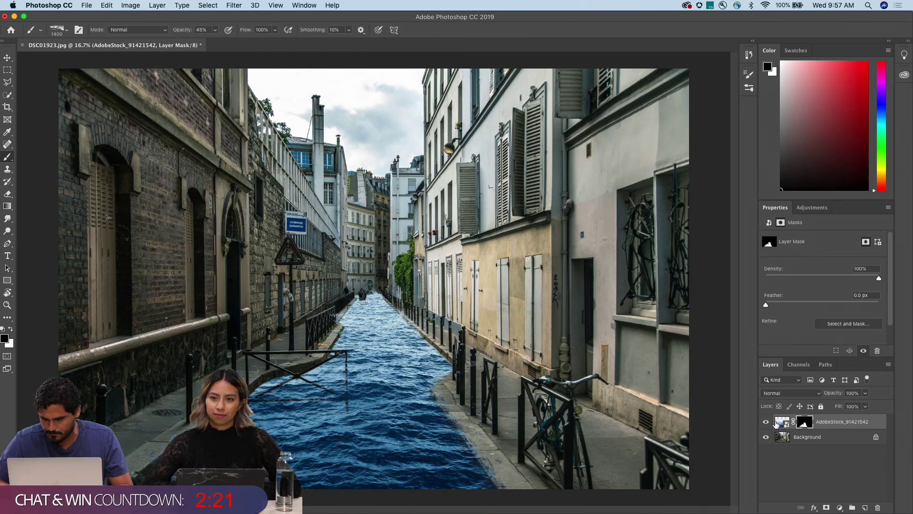
left_click(776, 423)
left_click(840, 507)
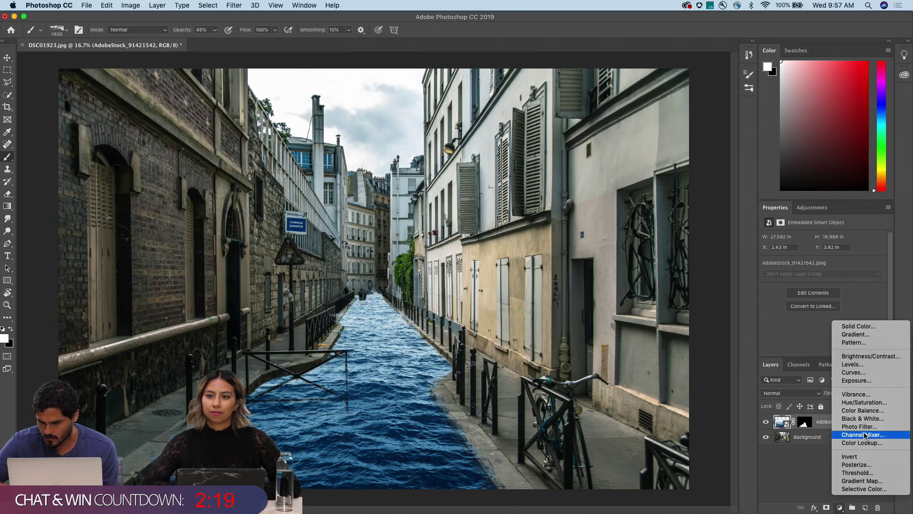
left_click(867, 410)
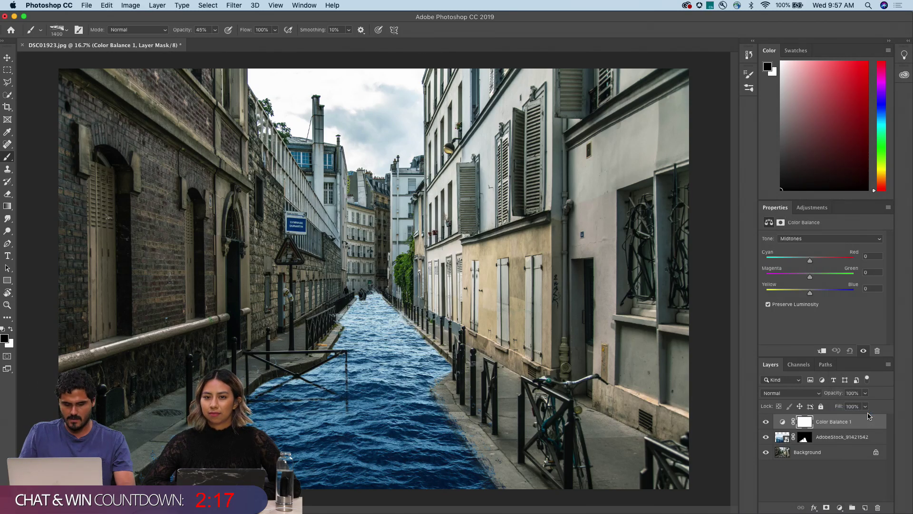
left_click(783, 430, "alt")
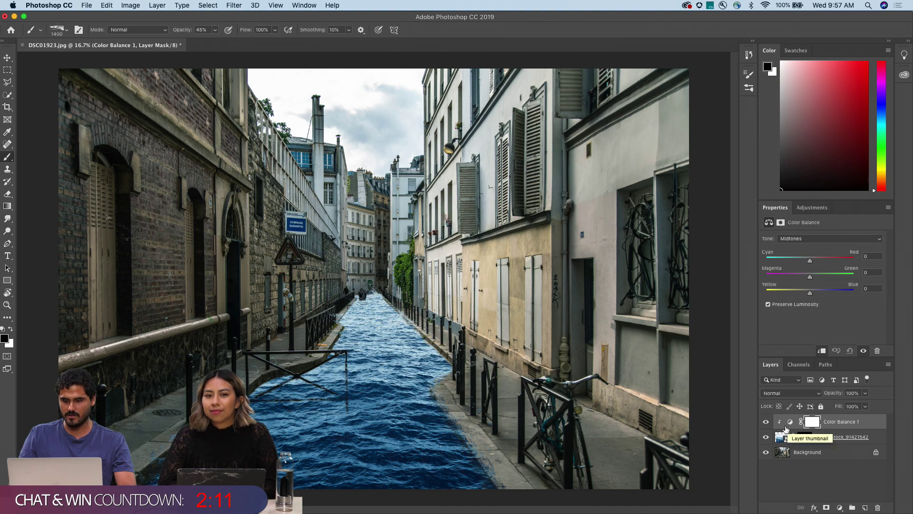
left_click(781, 429, "alt")
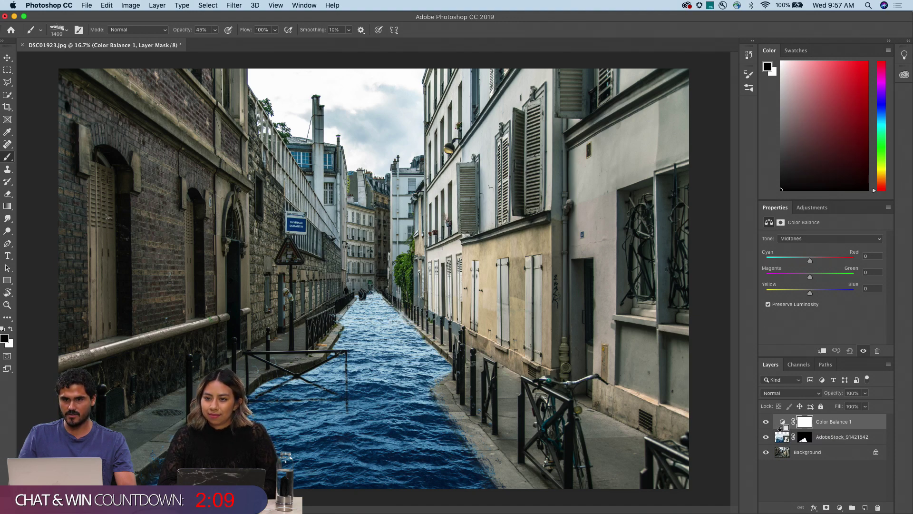
left_click(780, 429, "alt")
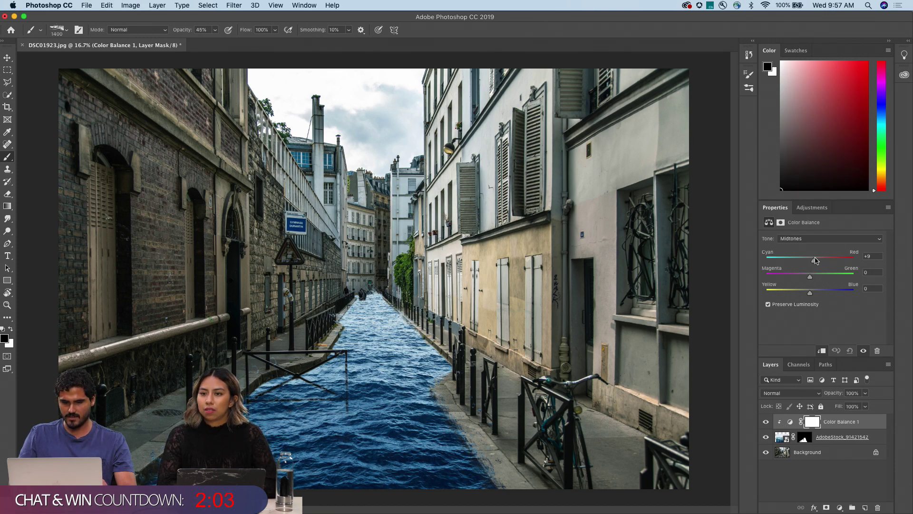
Step: Set the Color Balance midtones to +37 cyan-red, +15 magenta-green and -45 yellow-blue
left_click_drag(825, 260, 796, 296)
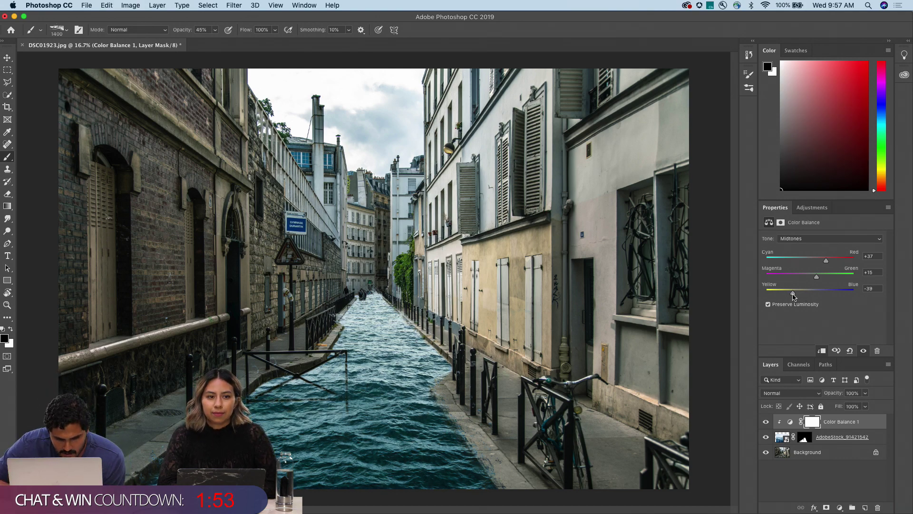
left_click_drag(790, 296, 792, 296)
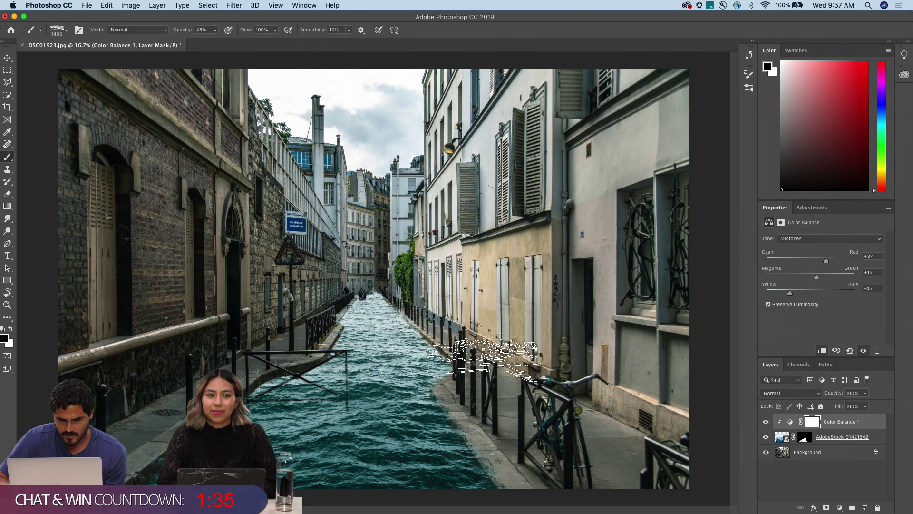
key("v")
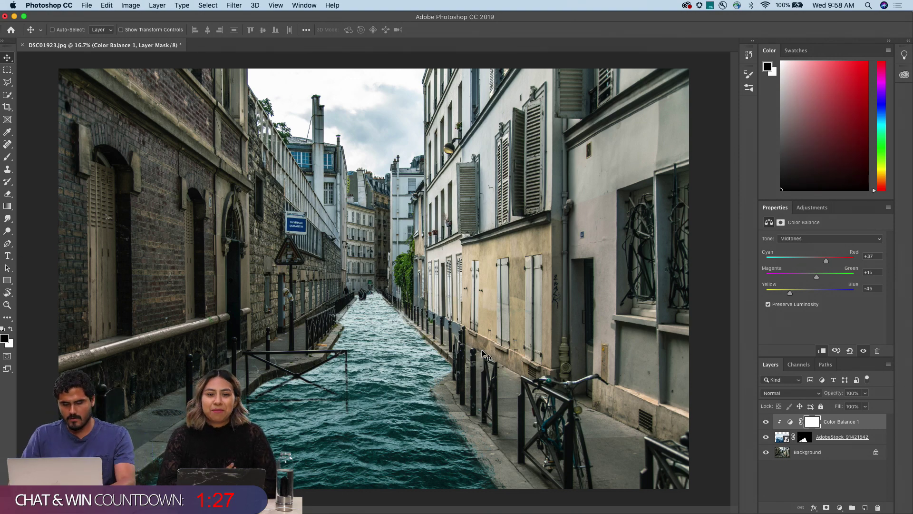
Step: Rotate the canvas view to -20° as a trial and restore it to 0°
key("r")
left_click_drag(223, 228, 191, 267)
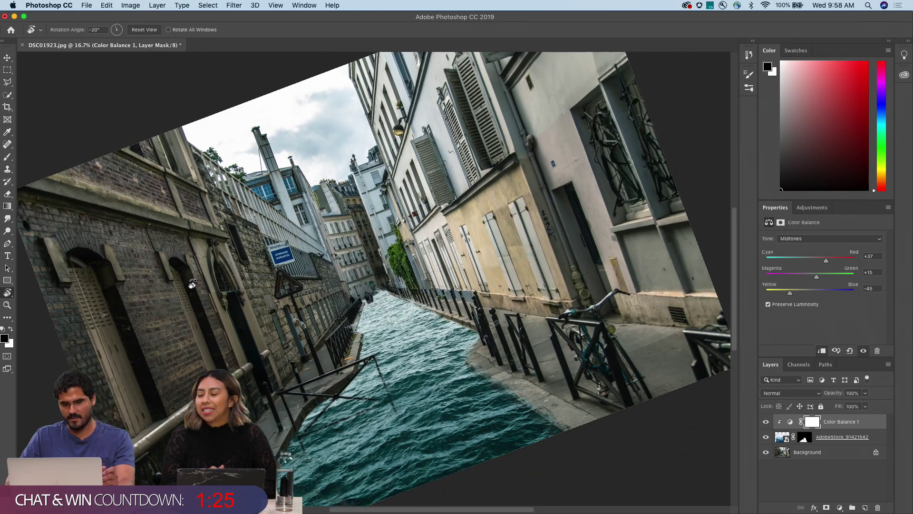
key("Escape")
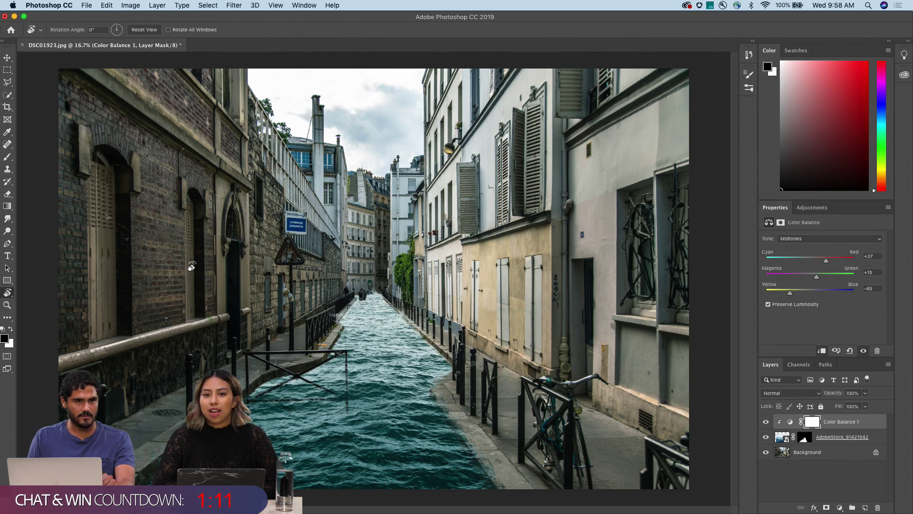
left_click_drag(206, 246, 187, 195)
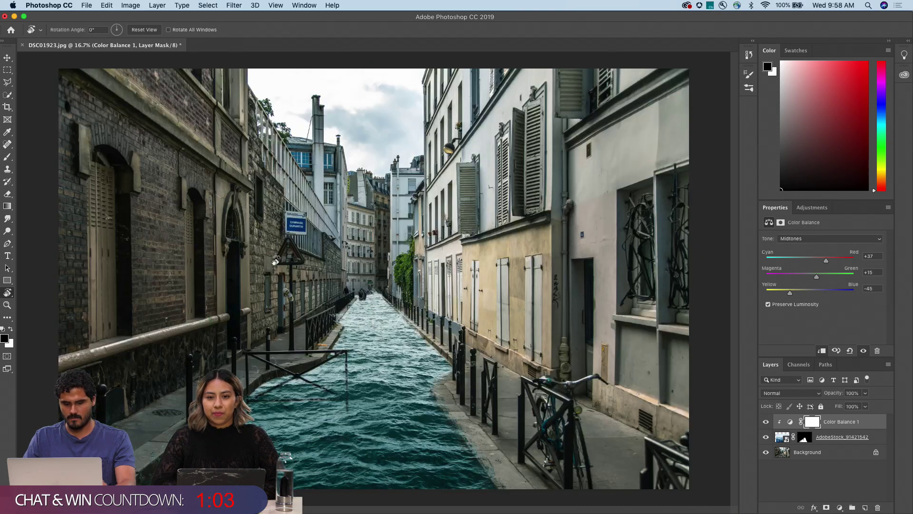
Step: Add a Vibrance adjustment layer above the Color Balance layer, clipped to the sea photo, and adjust its vibrance and saturation
key("v")
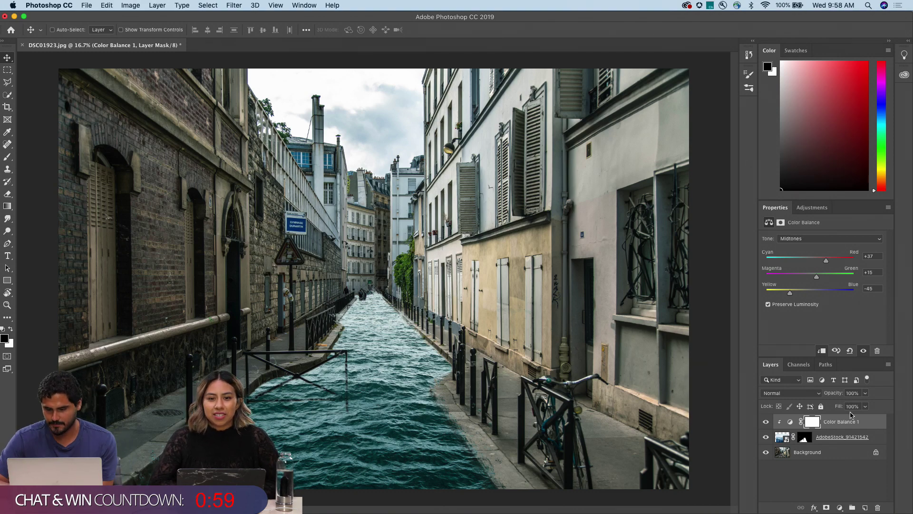
left_click(840, 508)
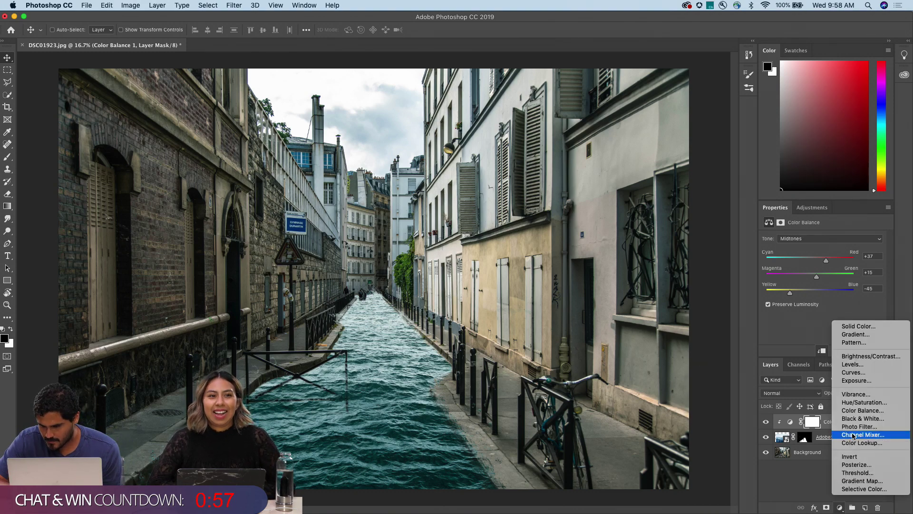
left_click(857, 395)
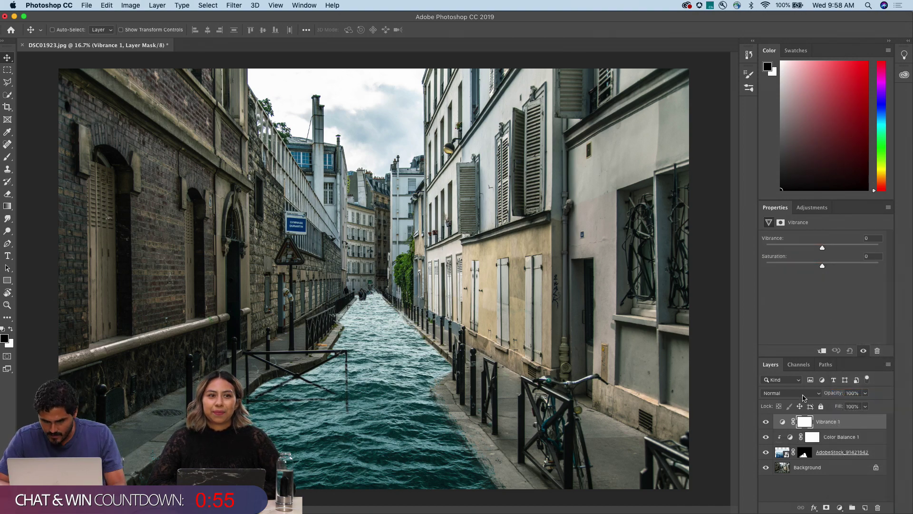
left_click(786, 436)
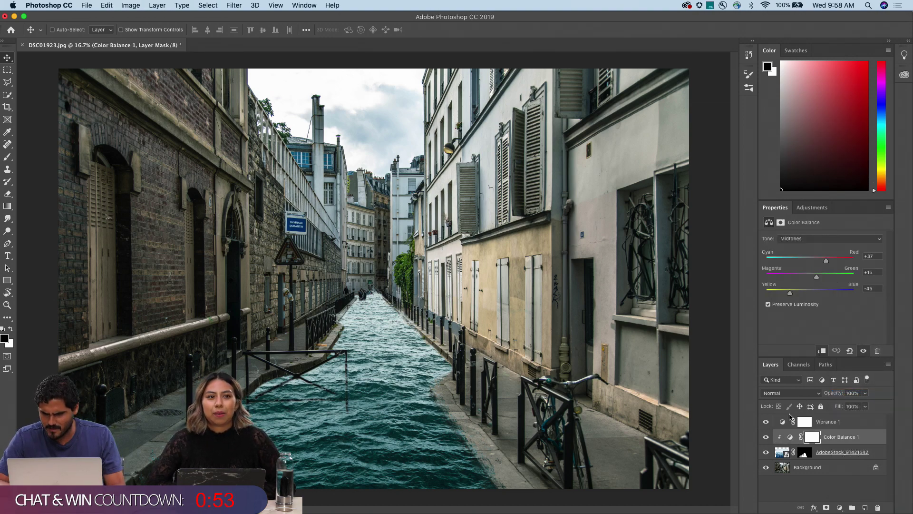
left_click(822, 419)
left_click(783, 429, "alt")
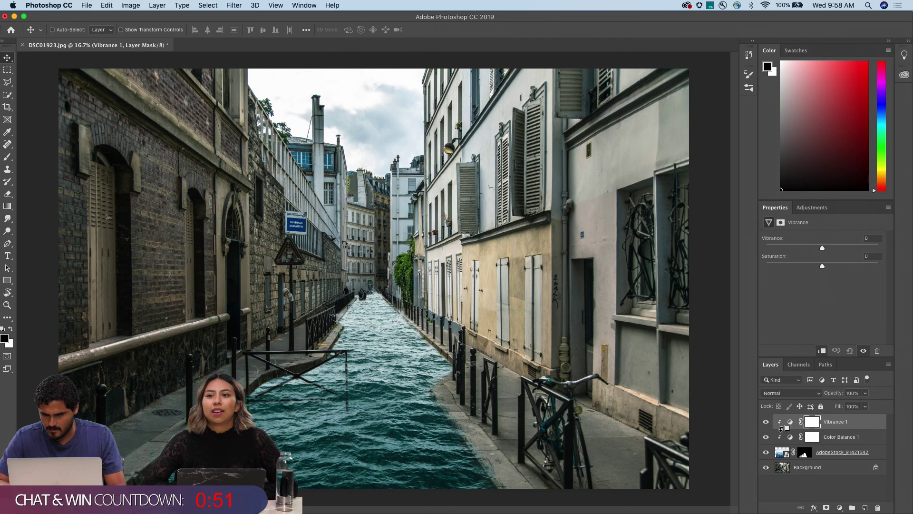
left_click_drag(823, 251, 810, 268)
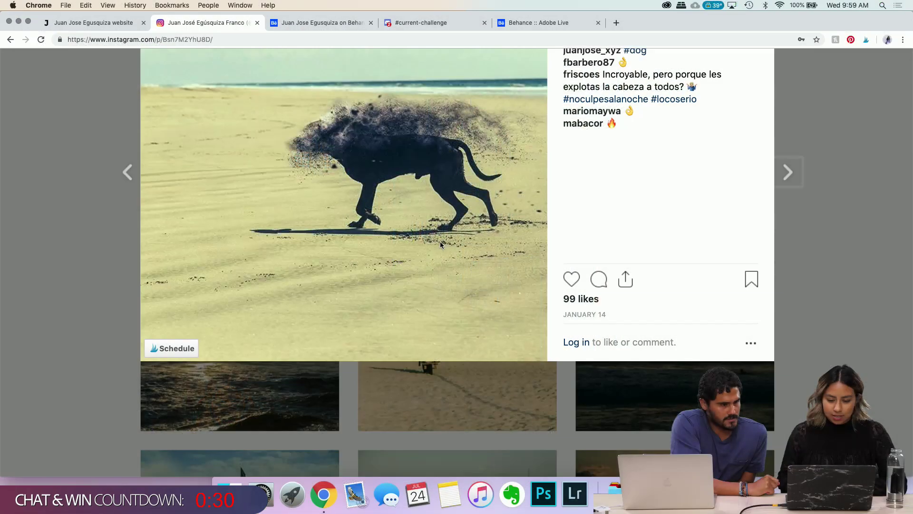
Step: In Chrome, close the dog post and browse upward through the artist's Instagram grid
scroll(137, 264, "up", 3)
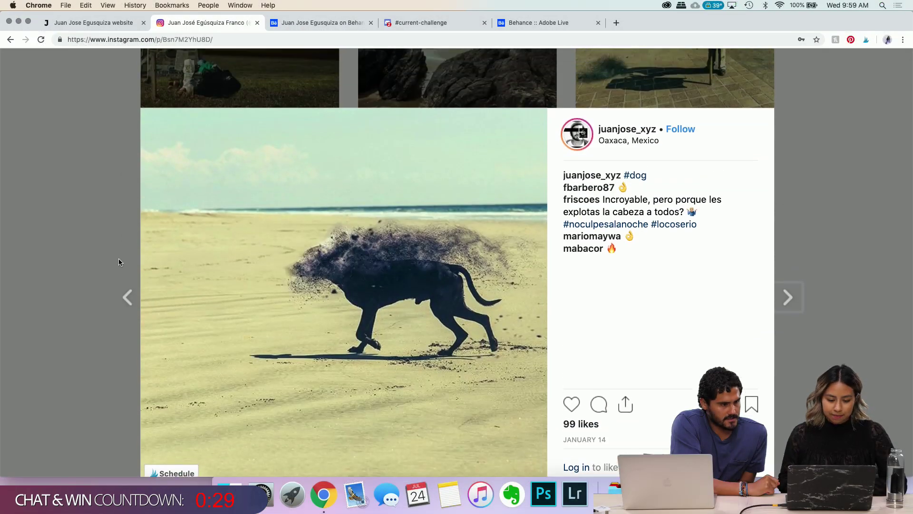
left_click(137, 264)
scroll(322, 220, "up", 10)
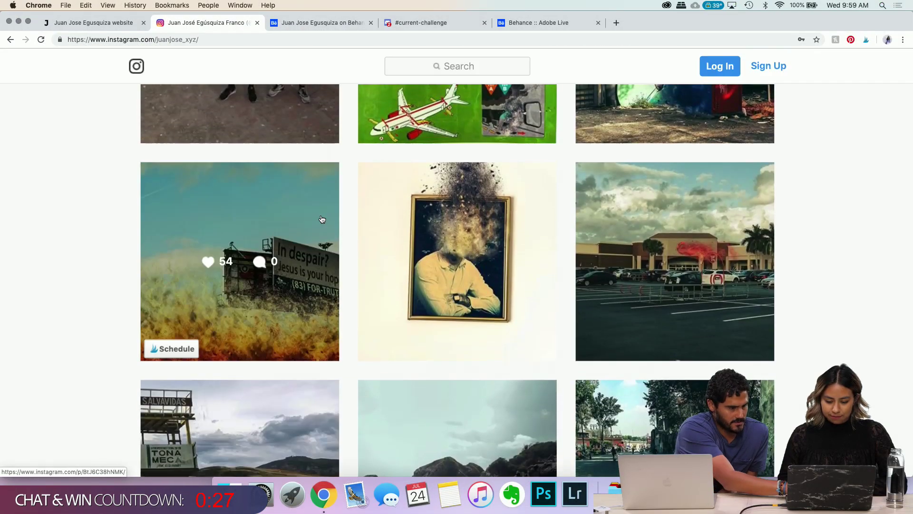
scroll(322, 220, "up", 15)
scroll(420, 200, "up", 15)
scroll(419, 200, "up", 15)
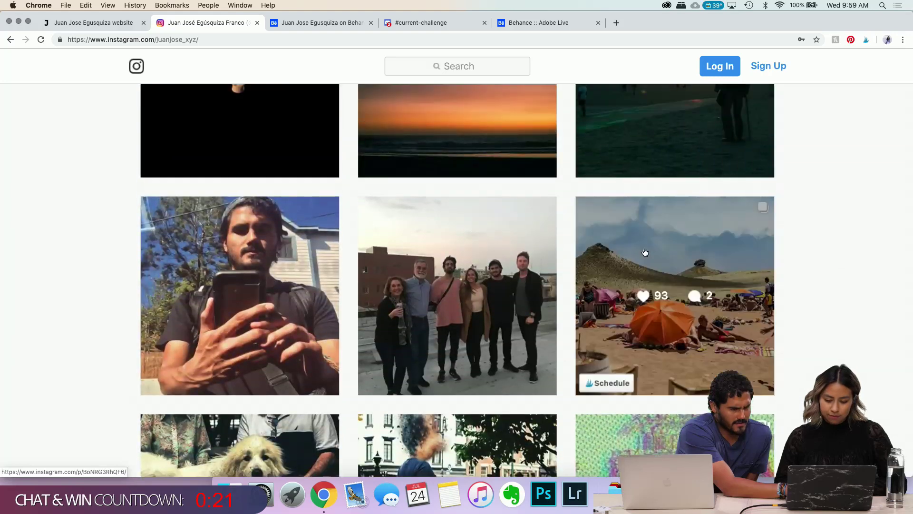
Step: View the beach post with the orange umbrella, close it and browse further down the profile grid
left_click(645, 252)
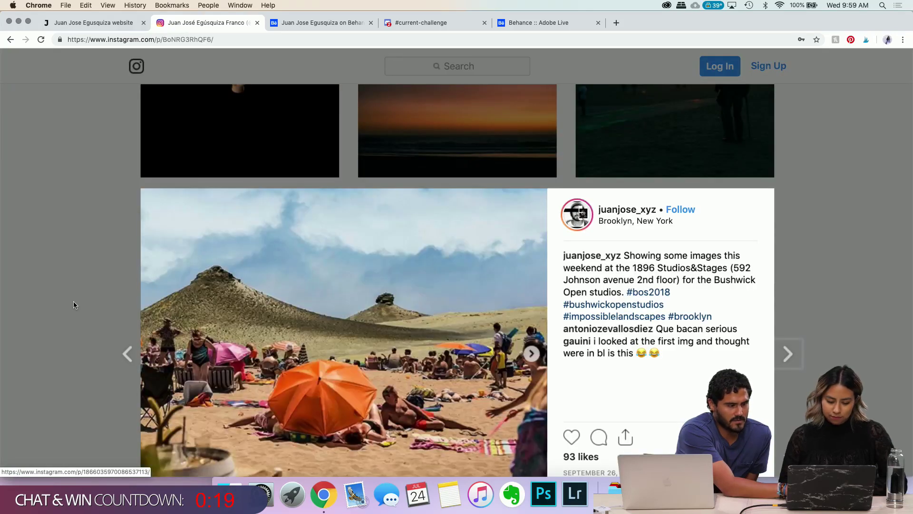
scroll(76, 299, "down", 3)
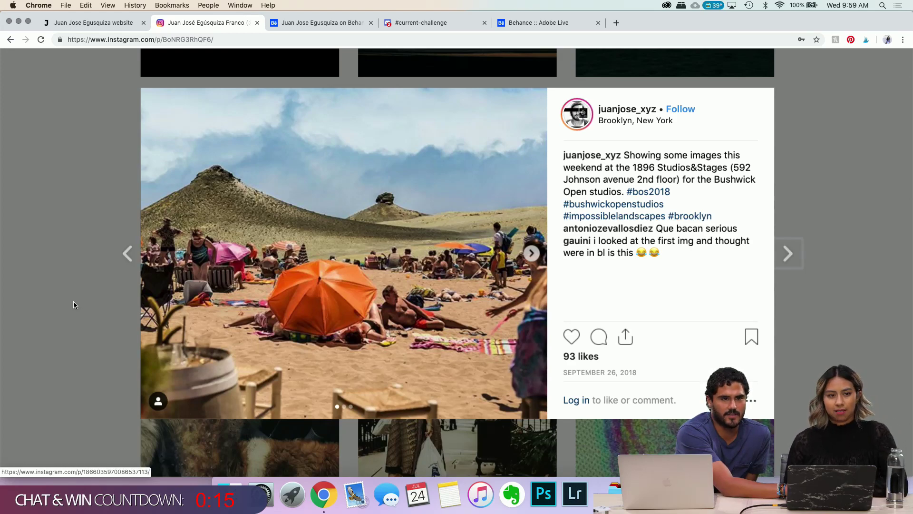
left_click(78, 258)
scroll(79, 258, "down", 8)
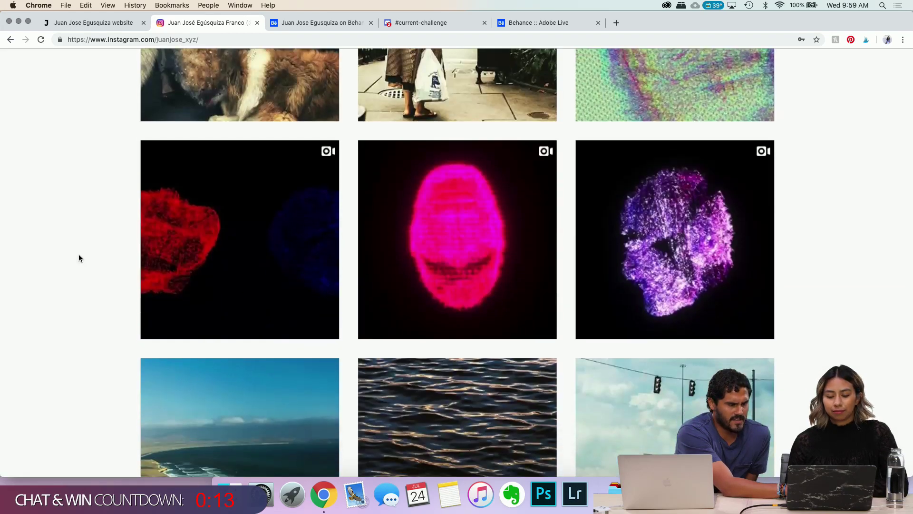
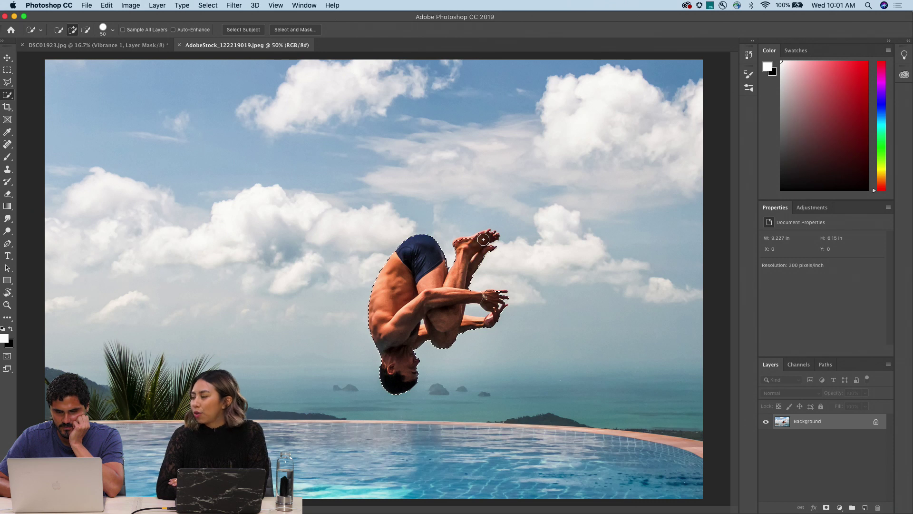
Step: Copy the selected diver to a new layer and bring the cutout into DSC01923.jpg, in mid-air above the flooded street's far end
key("bracketleft")
key("bracketleft")
key("bracketleft")
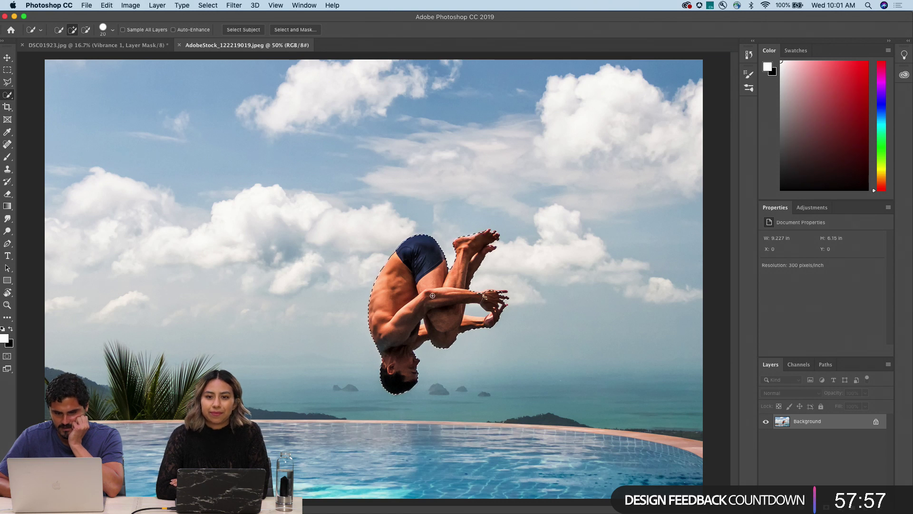
key("super+j")
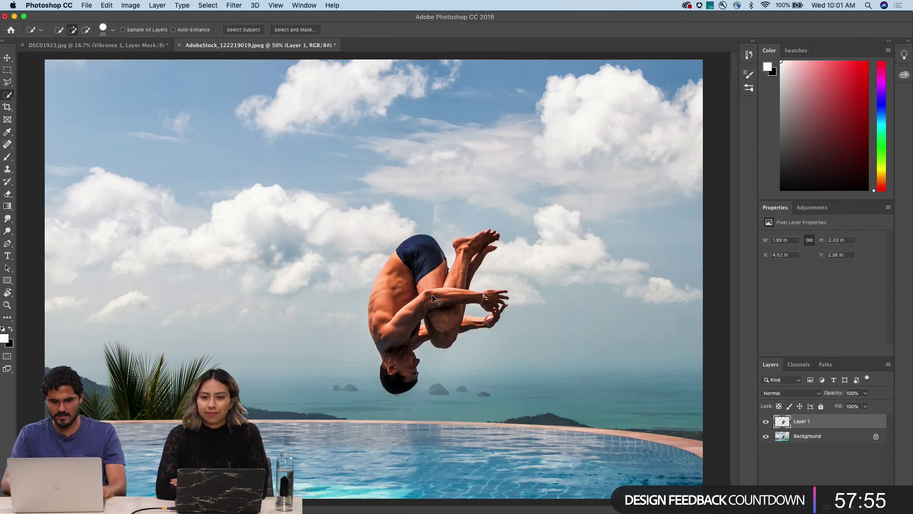
key("v")
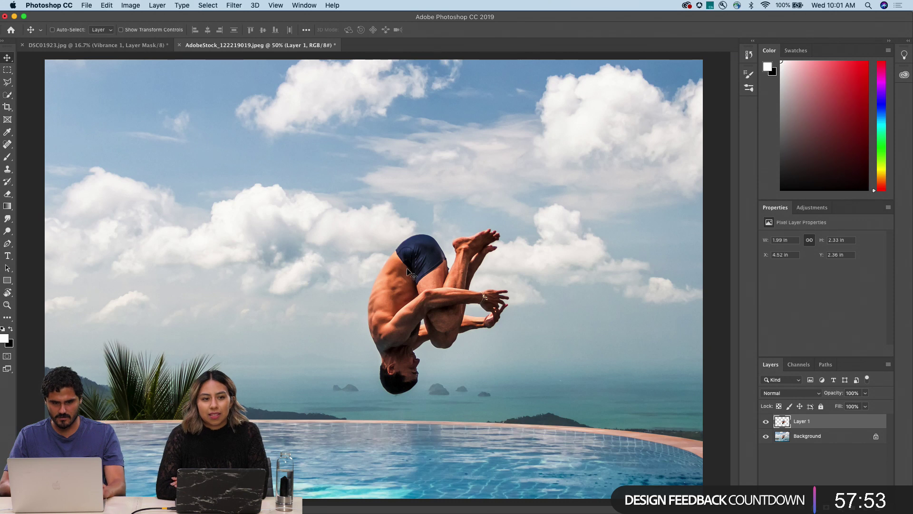
left_click_drag(410, 274, 386, 233)
key("super+minus")
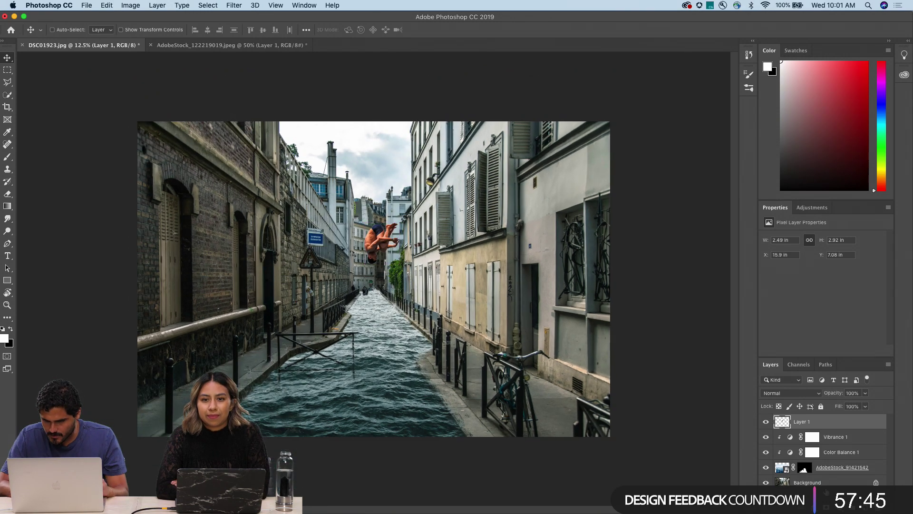
Step: Add a Brightness/Contrast adjustment clipped to the diver layer, with brightness -32 and contrast 6
left_click(826, 507)
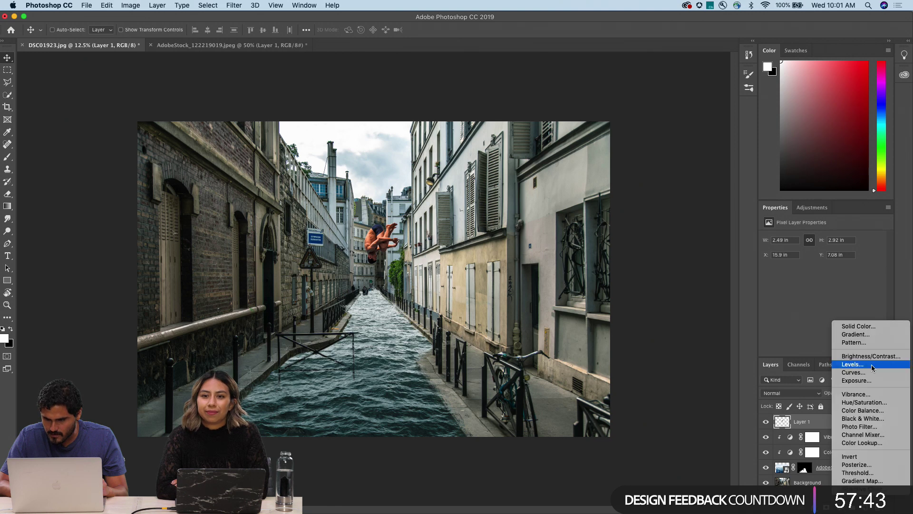
left_click(870, 355)
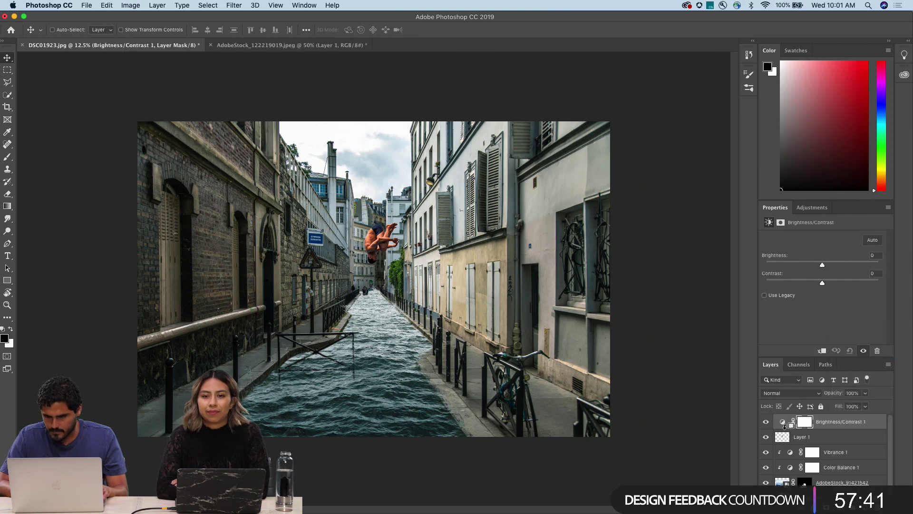
left_click_drag(820, 266, 826, 286)
Step: Add a Color Balance adjustment clipped to the diver, setting midtones to cyan-red -26, magenta-green -10 and yellow-blue -26
left_click(837, 506)
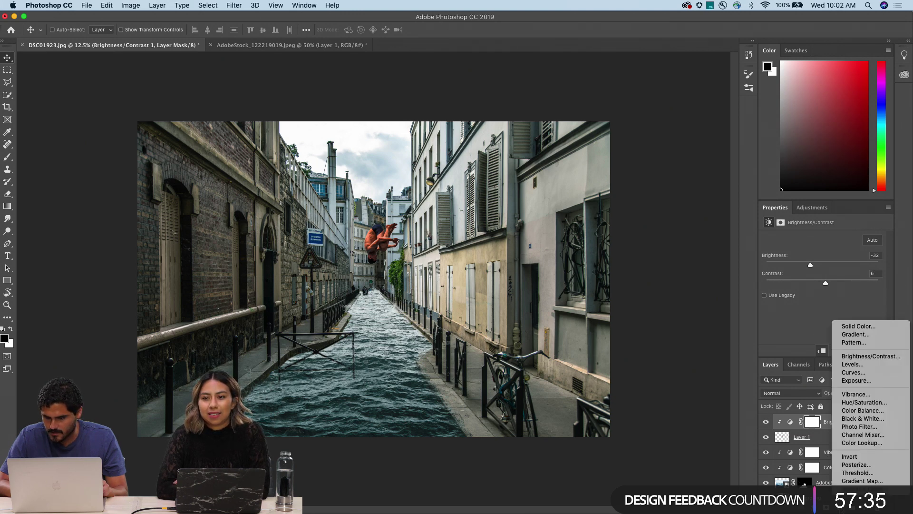
left_click(858, 412)
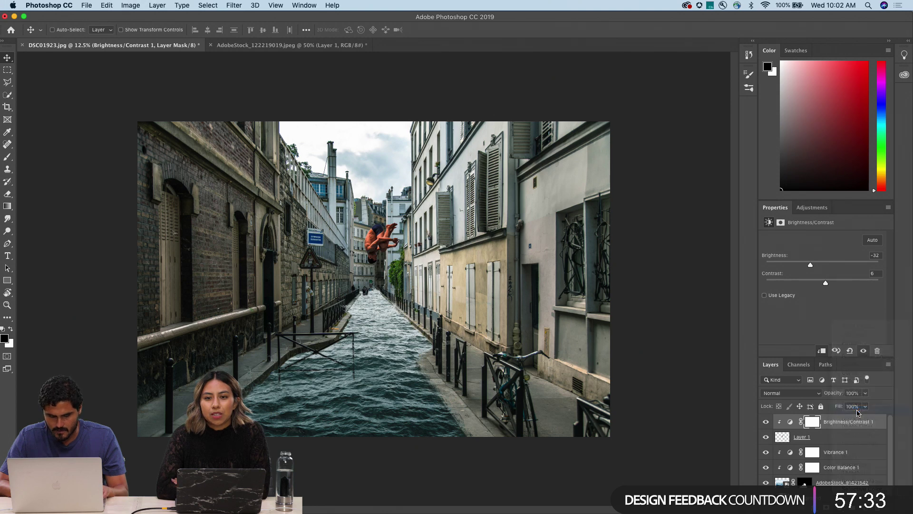
left_click_drag(809, 262, 799, 261)
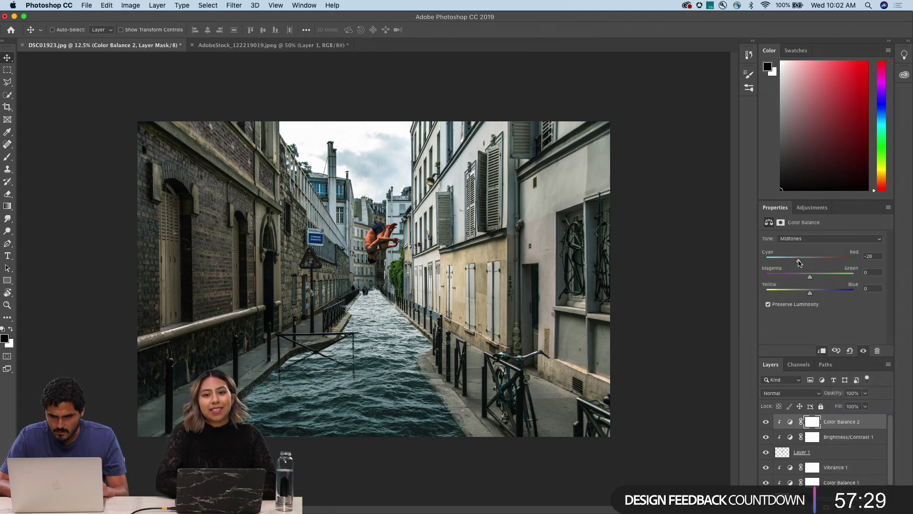
mouse_move(810, 293)
left_mouse_down()
mouse_move(817, 296)
mouse_move(800, 294)
mouse_move(815, 279)
mouse_move(803, 279)
left_mouse_up()
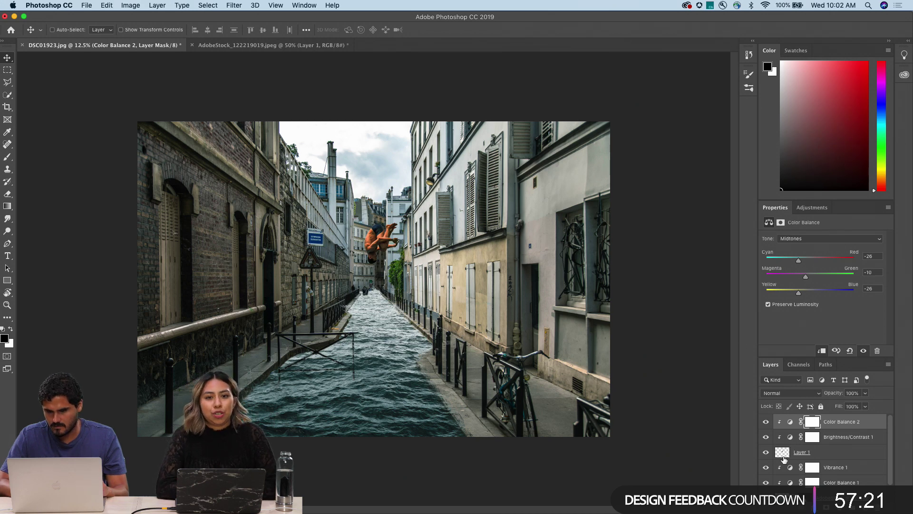
Step: Scale the diver on Layer 1 down to about 2.1 by 2.46 in
left_click(782, 454)
key("super+t")
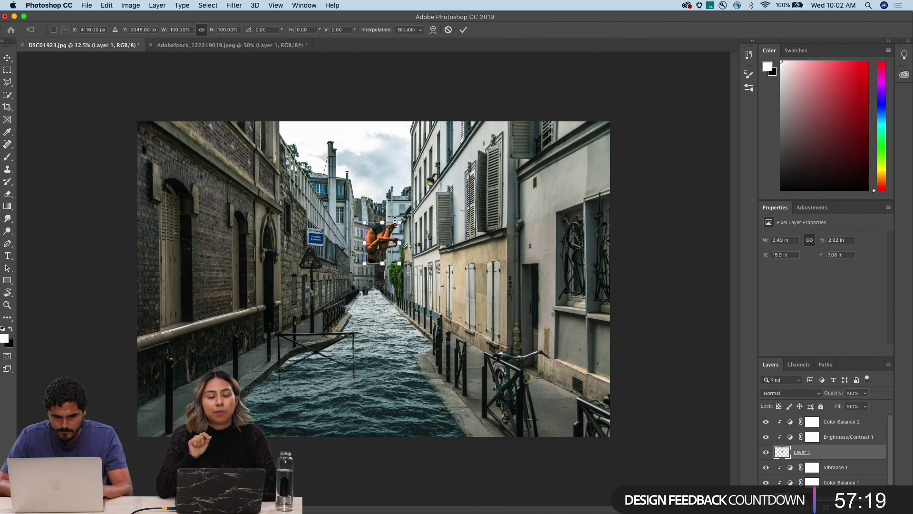
left_click_drag(400, 221, 393, 227)
key("Return")
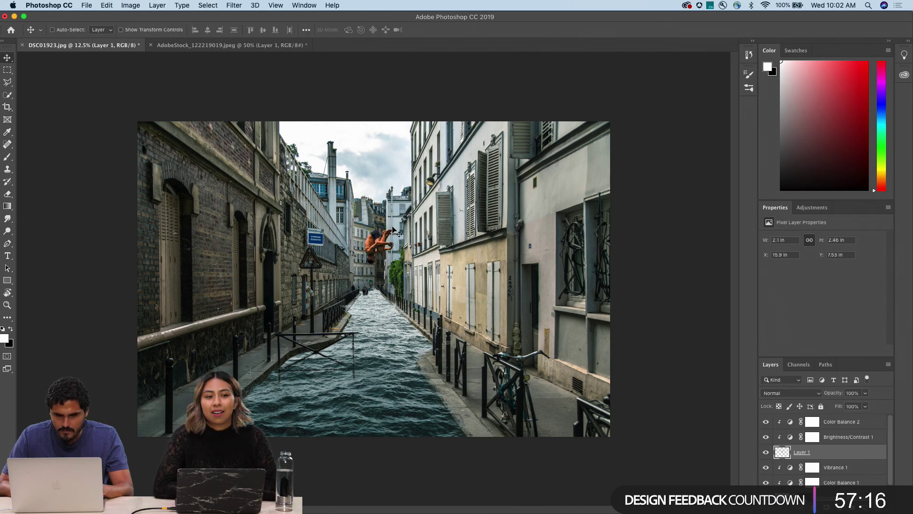
Step: Add an unclipped Curves adjustment at the top of the layer stack and raise the black point's output to 20
left_click(865, 424)
left_click(863, 495)
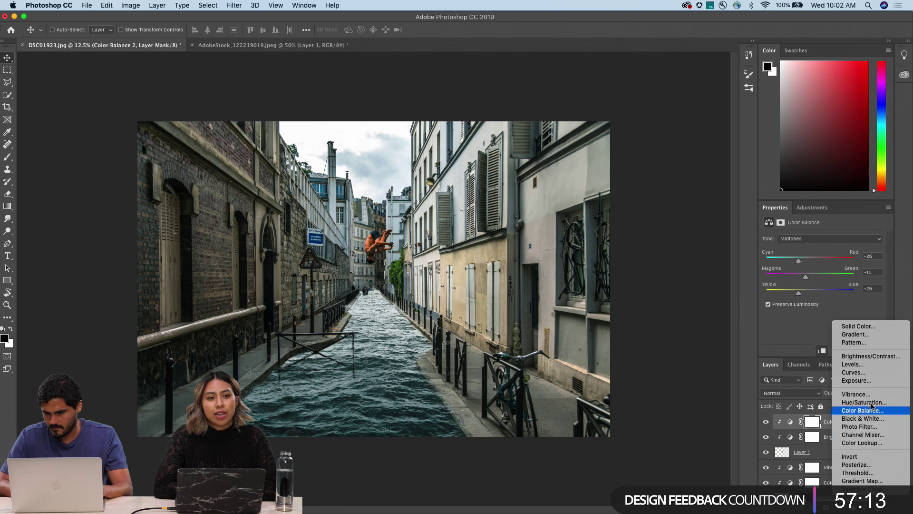
left_click(876, 373)
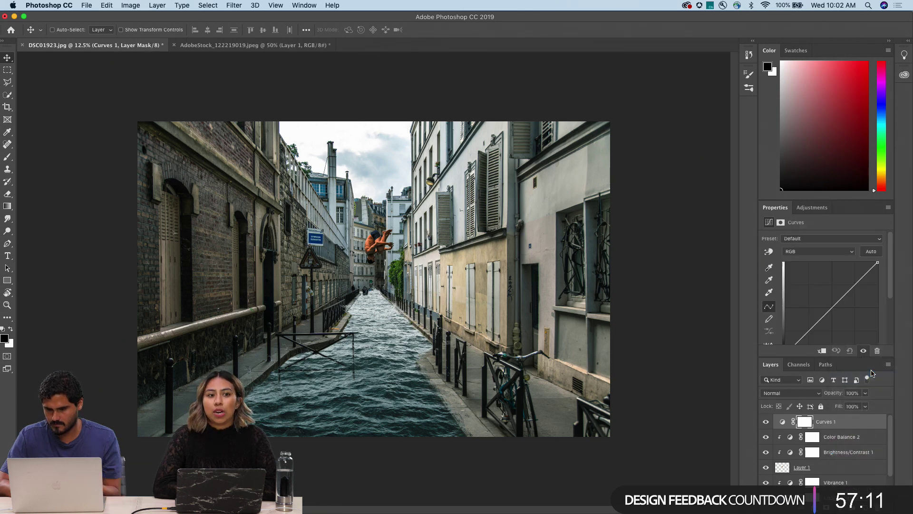
scroll(808, 309, "down", 3)
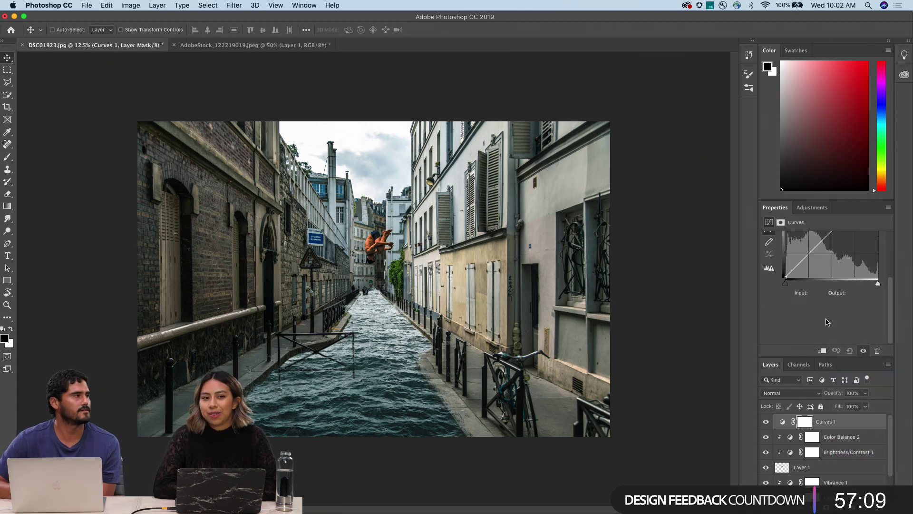
left_click_drag(786, 277, 786, 269)
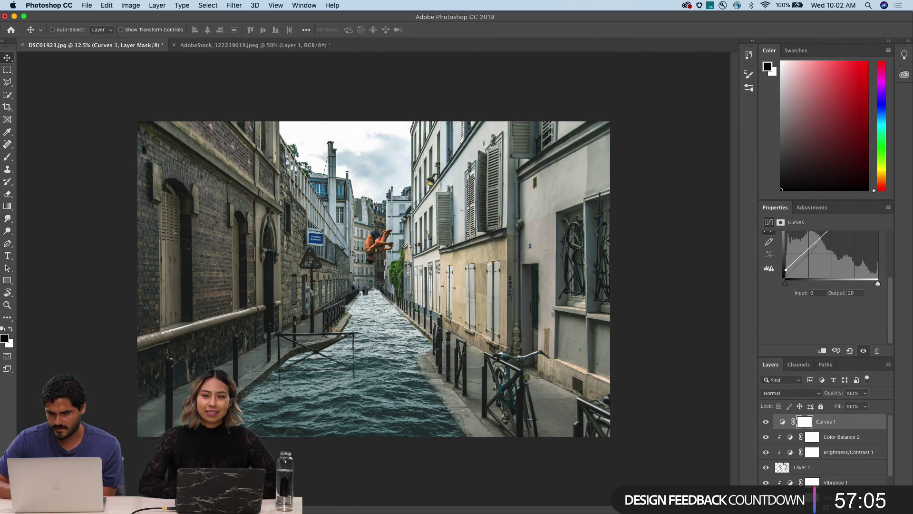
Step: Enlarge the diver to about 2.62 by 3.48 in, tilt it slightly and shift it towards the light-coloured buildings
left_click(782, 467)
key("super+t")
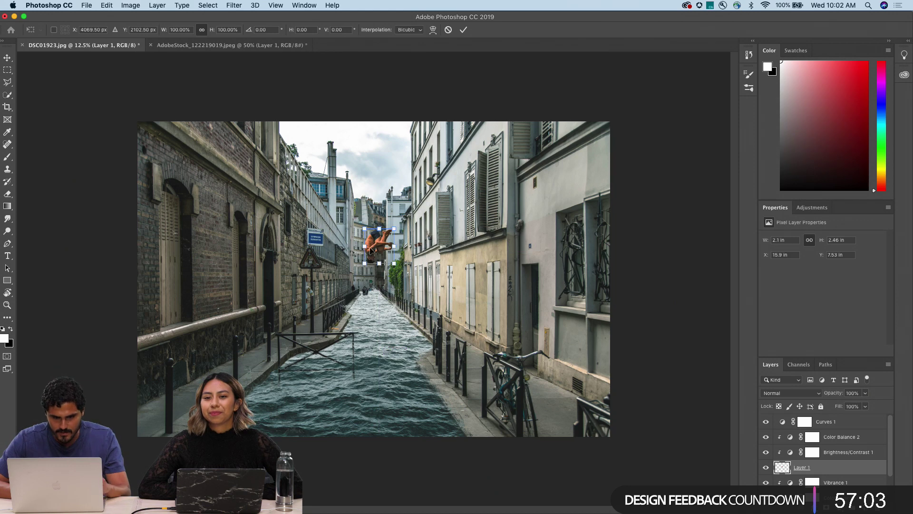
left_click_drag(364, 262, 397, 259)
key("Return")
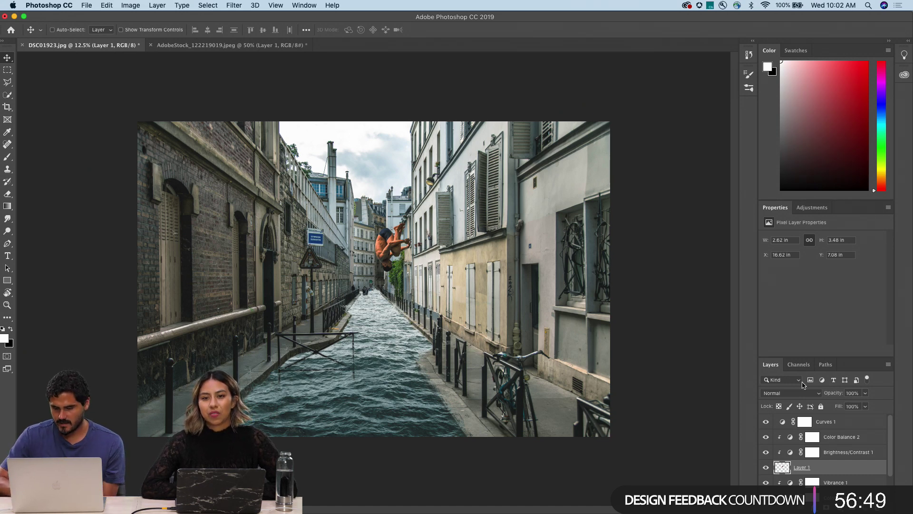
Step: Add an unclipped Brightness/Contrast adjustment above Curves 1, with brightness -20 and contrast 17
left_click(810, 421)
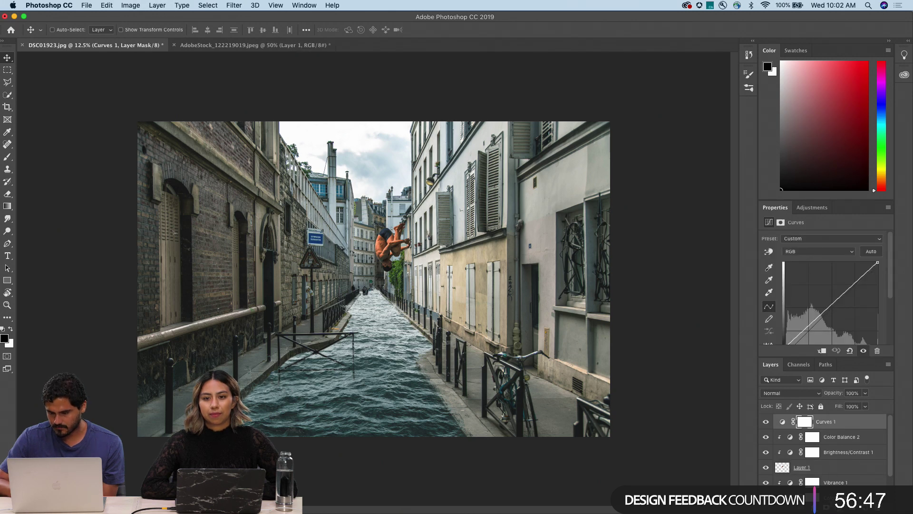
left_click(861, 493)
left_click(851, 357)
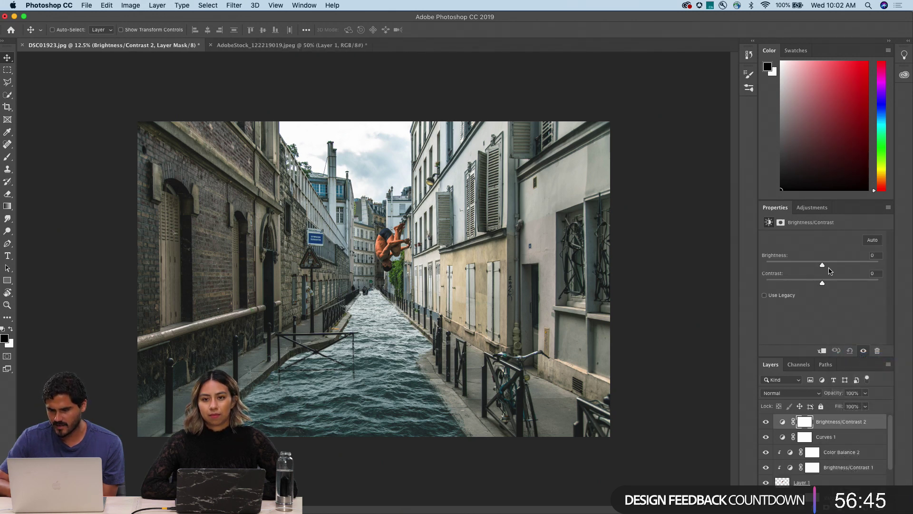
left_click_drag(823, 268, 832, 285)
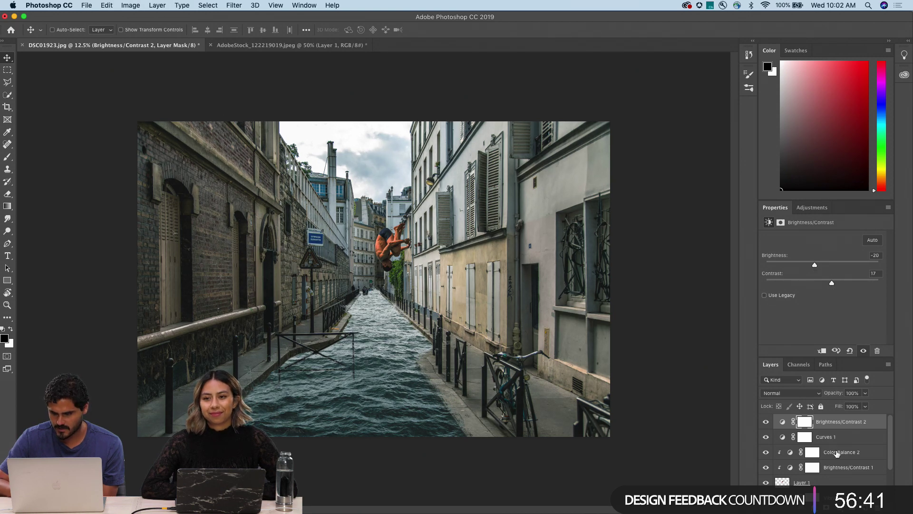
Step: Add a Vibrance adjustment above Color Balance 2, clipped to the diver, with vibrance -39 and saturation -4
left_click(830, 455)
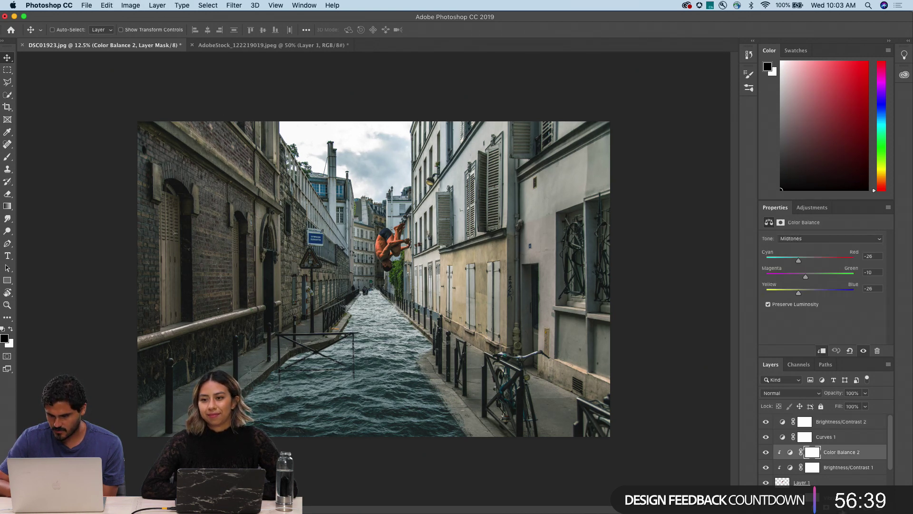
left_click(837, 507)
left_click(846, 395)
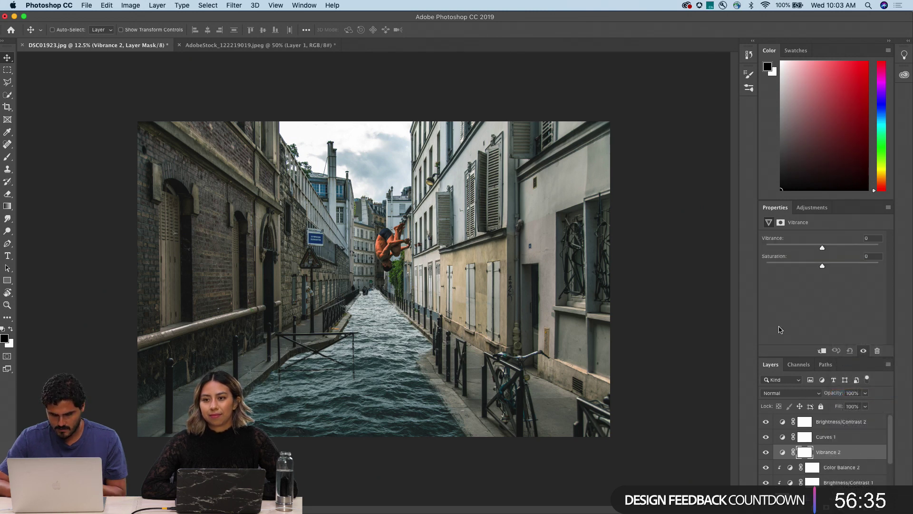
key("super+alt+g")
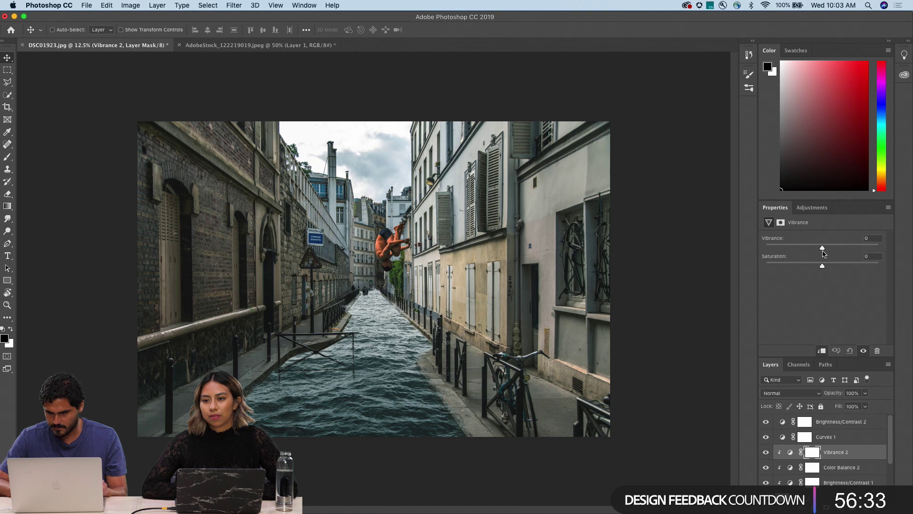
left_click_drag(823, 250, 820, 270)
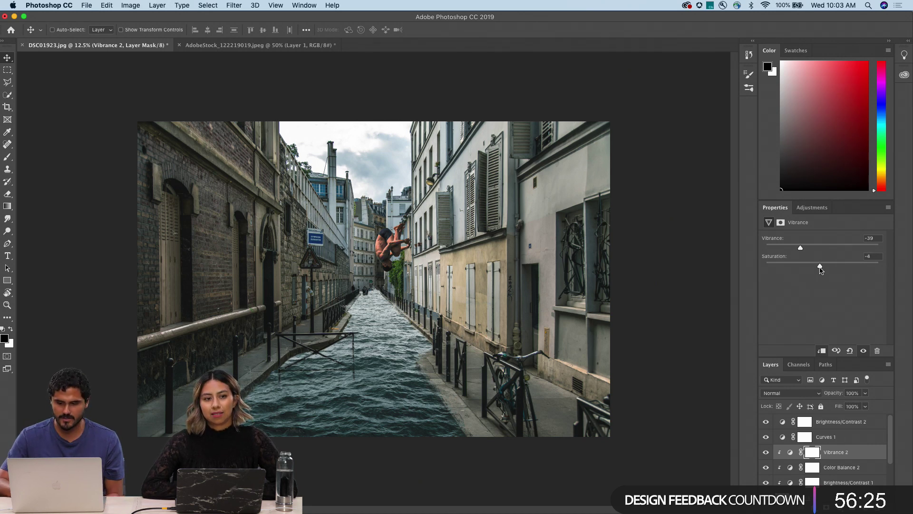
Step: Add a Gradient Map adjustment above Brightness/Contrast 2 and set its blend mode to Soft Light
left_click(839, 422)
left_click(836, 505)
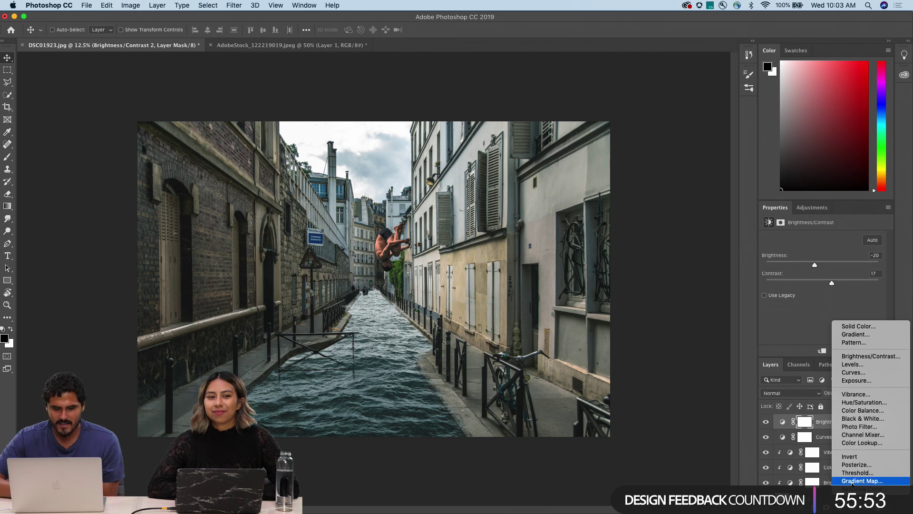
left_click(826, 440)
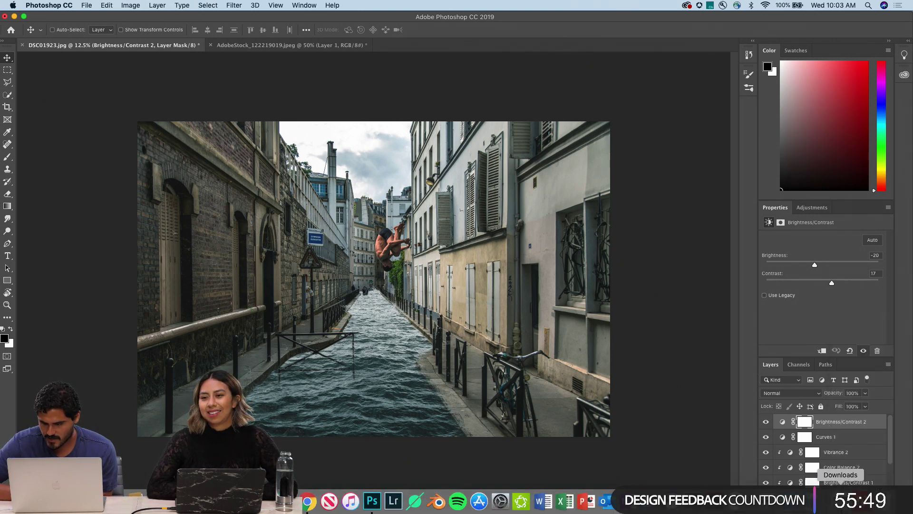
left_click(833, 493)
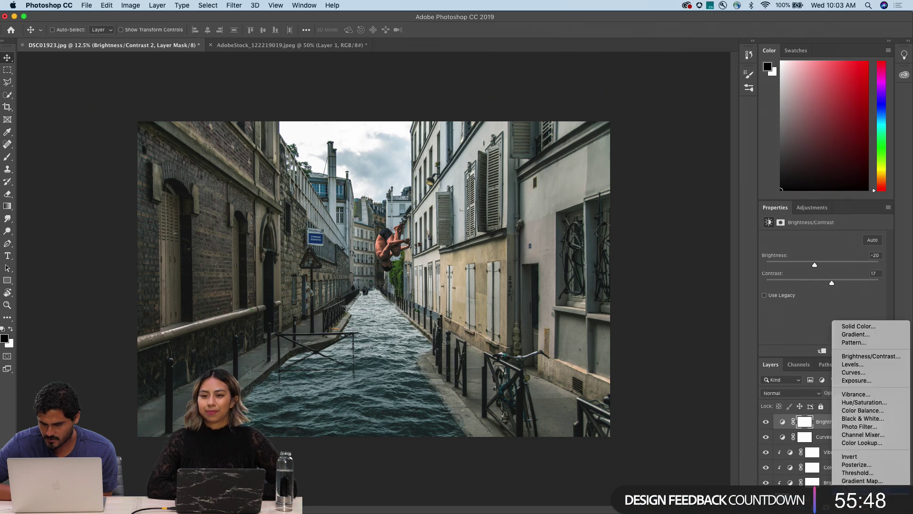
left_click(862, 481)
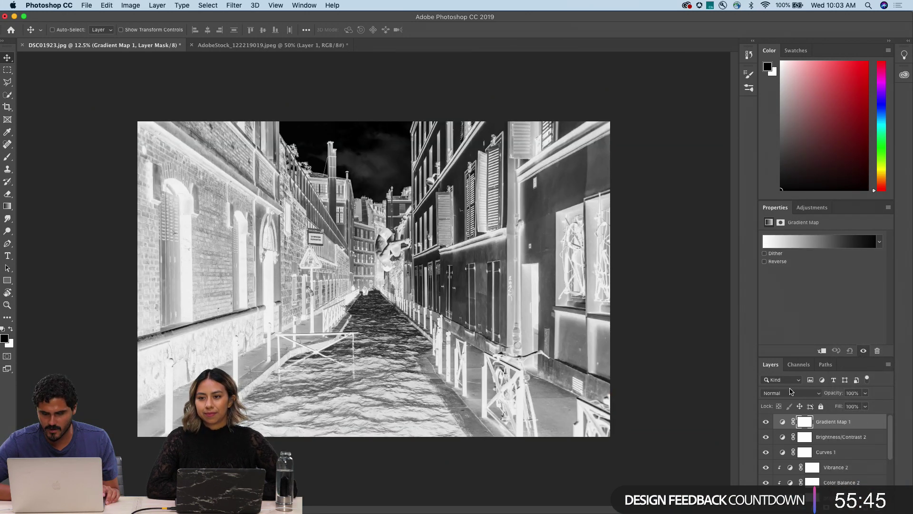
left_click(803, 393)
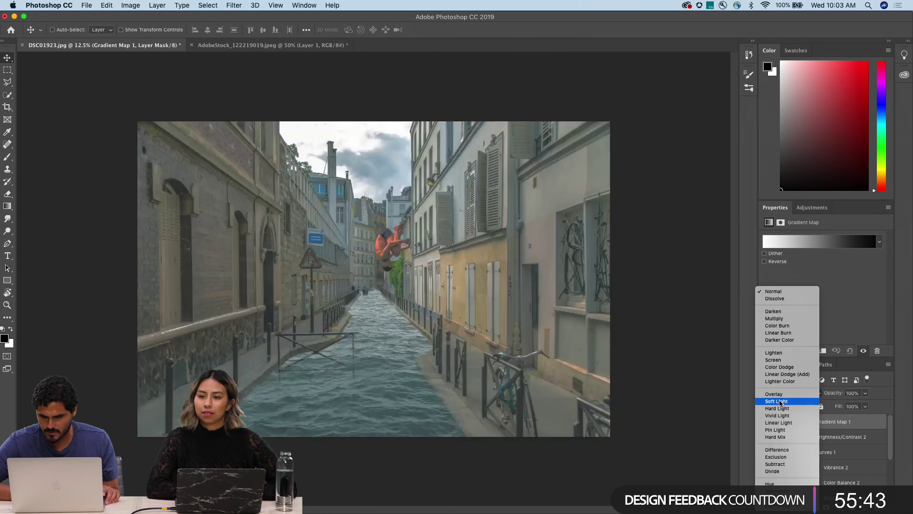
left_click(776, 401)
Step: Change the Gradient Map 1 adjustment to the Black, White preset, trying Neutral Density along the way
left_click(801, 245)
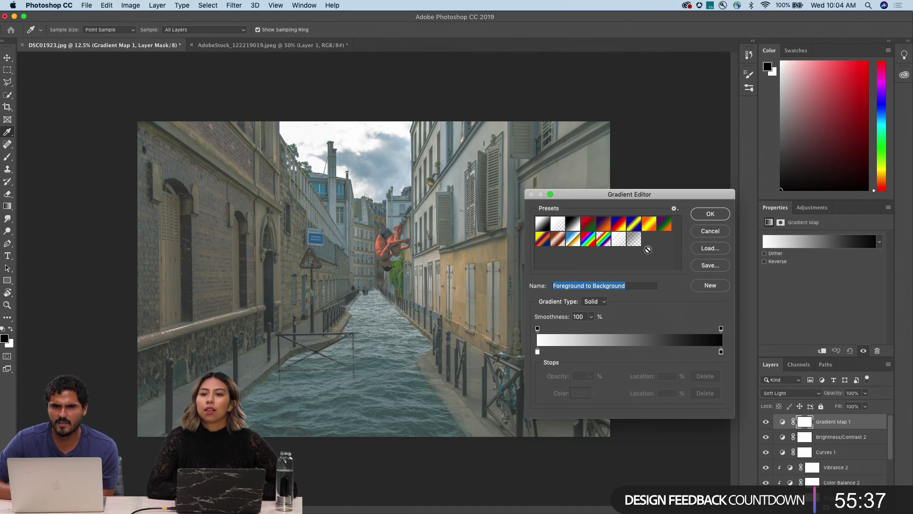
left_click(575, 227)
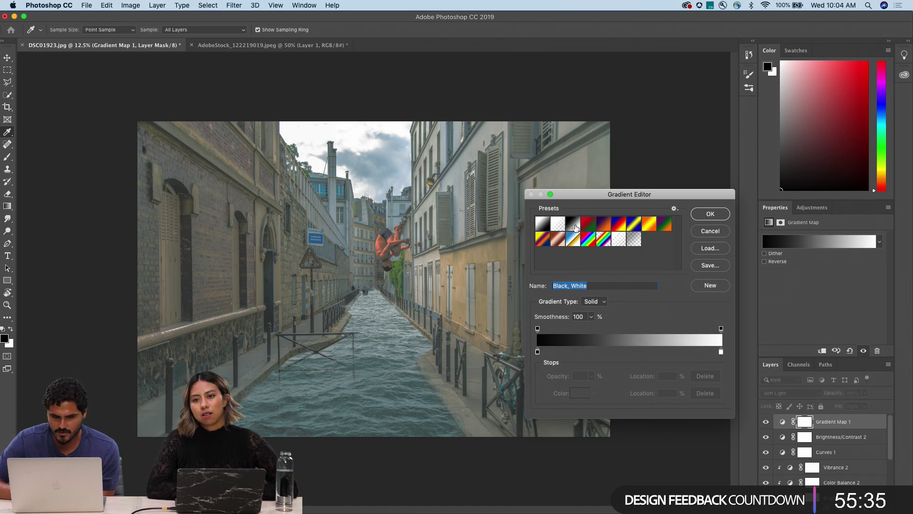
left_click(635, 240)
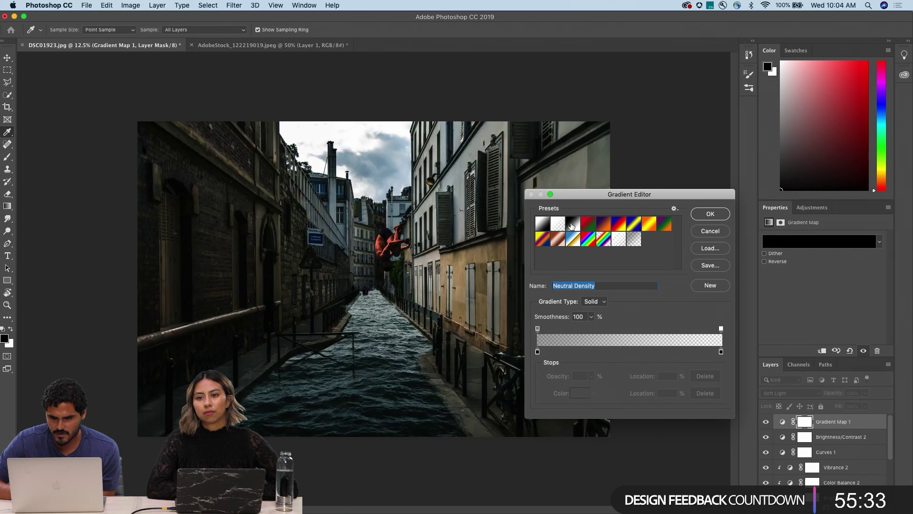
left_click(573, 227)
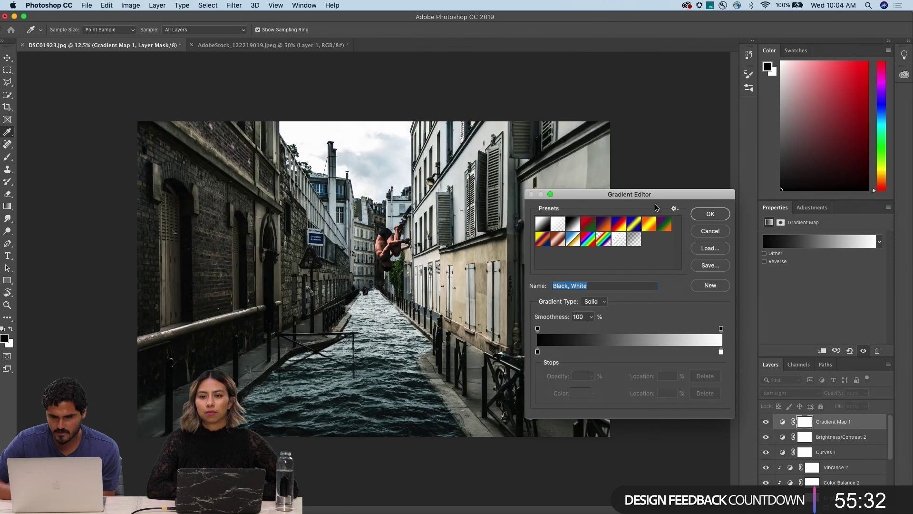
left_click(709, 215)
Step: Lower the opacity of the Gradient Map 1 layer to 40%
left_click(865, 393)
left_click_drag(864, 405, 840, 405)
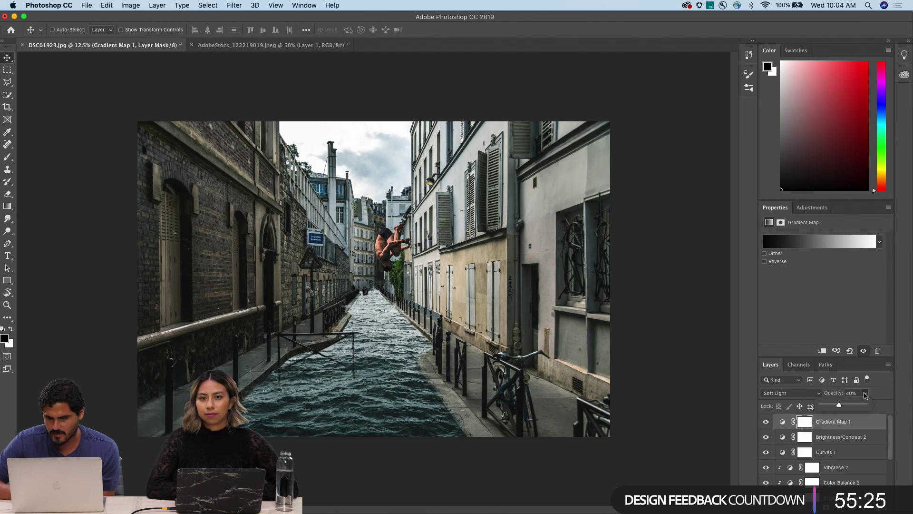
left_click(865, 394)
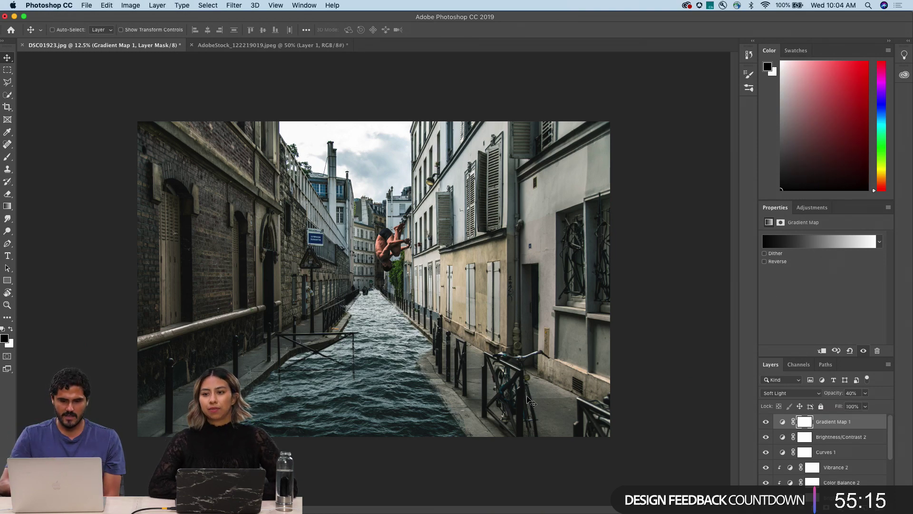
Step: Examine the graded composite up close, especially the railings, kerb and water edges along the flooded street
key("super+equal")
key("super+equal")
key("super+minus")
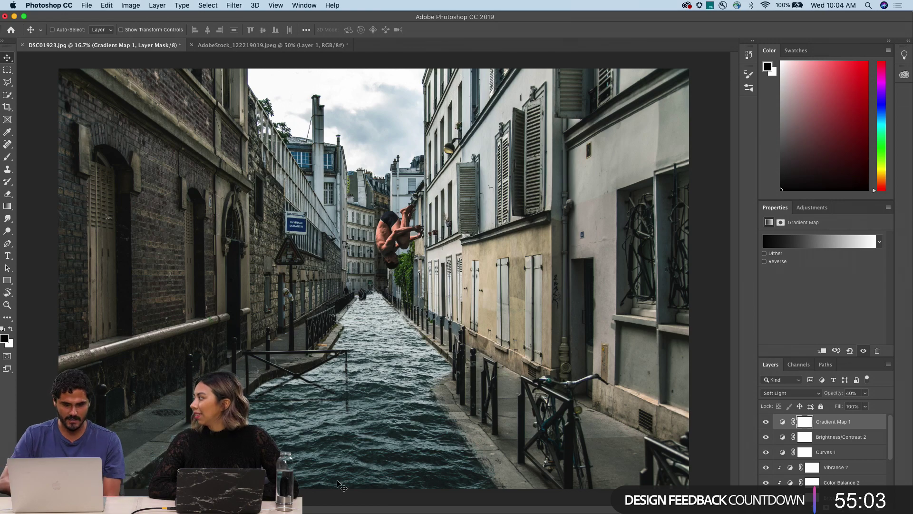
key("super+equal")
key("super+equal")
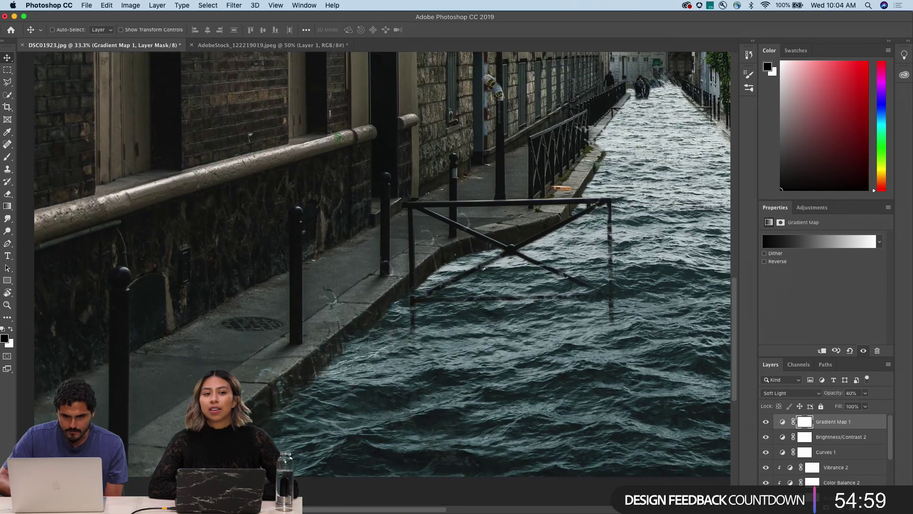
scroll(404, 363, "right", 3)
scroll(404, 363, "up", 2)
key("super+minus")
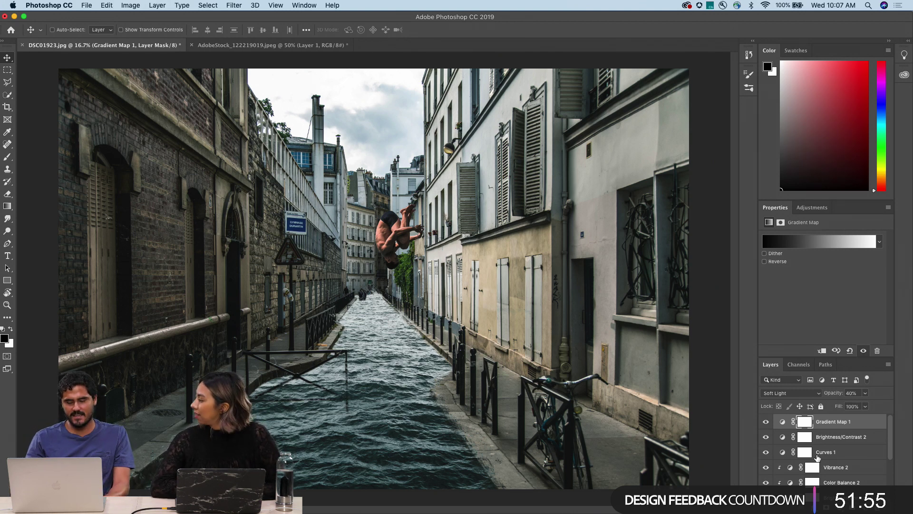
Step: Group the diver's Layer 1 together with its clipped Brightness/Contrast 1, Color Balance 2 and Vibrance 2 adjustments
scroll(784, 448, "down", 2)
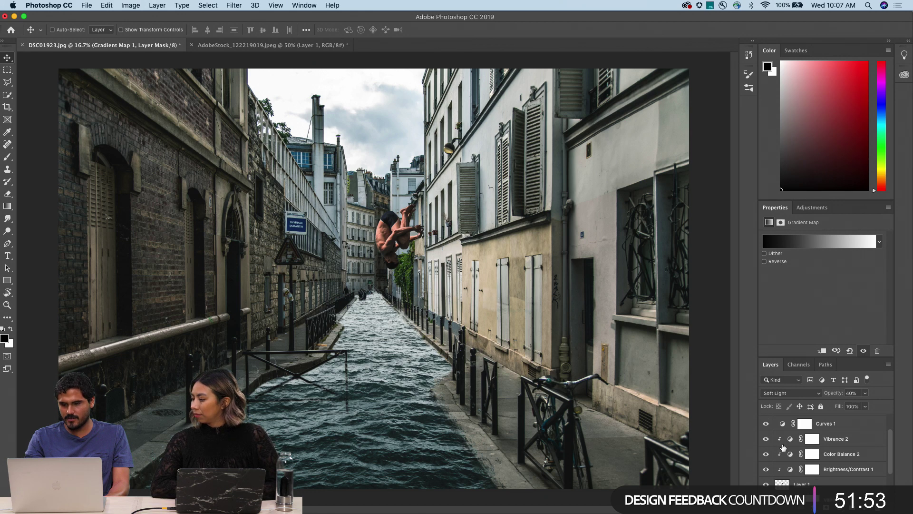
scroll(805, 472, "down", 2)
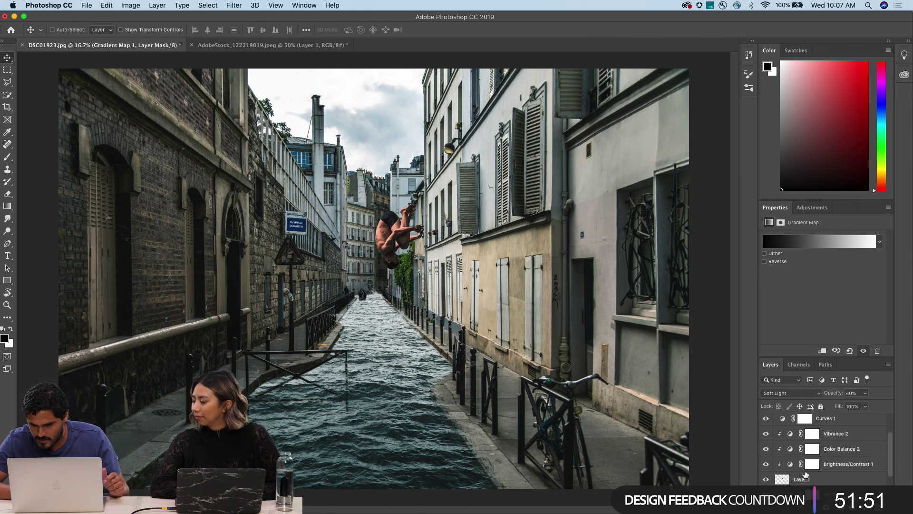
left_click(836, 437)
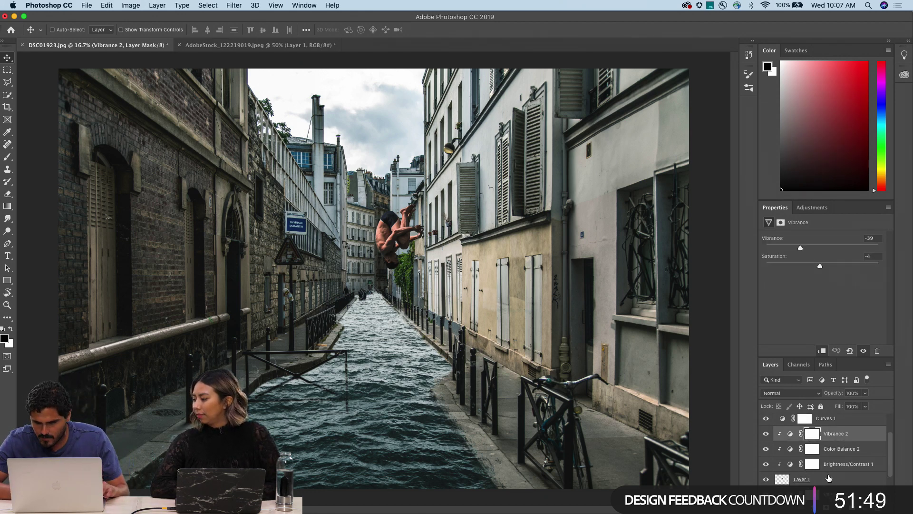
left_click(828, 478, "shift")
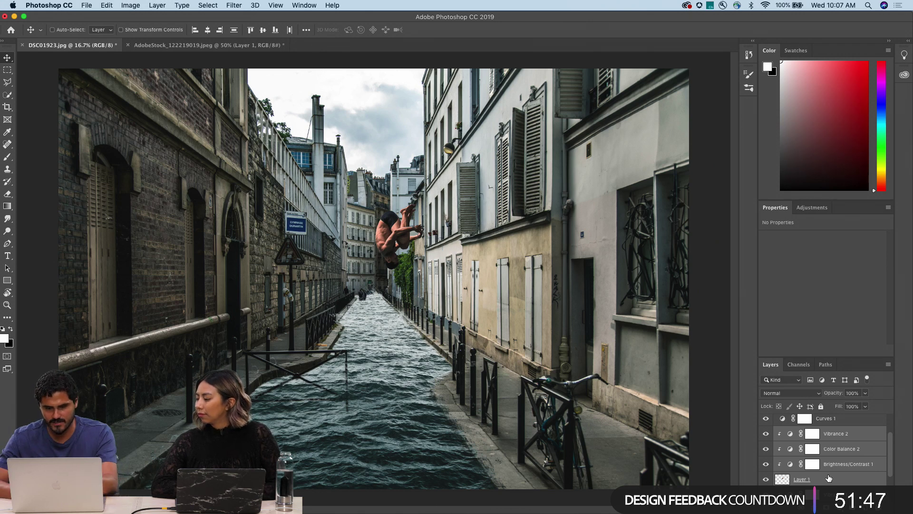
key("super+g")
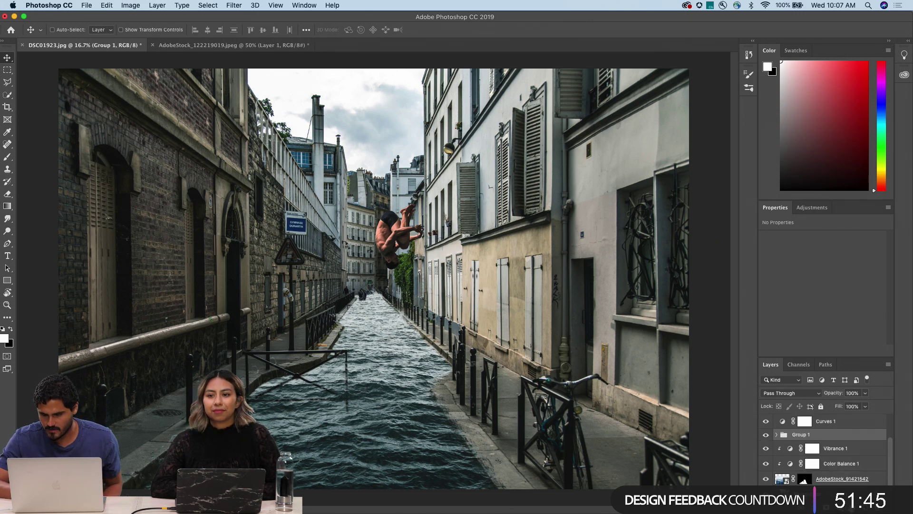
Step: Try merging the diver and its clipped adjustments into one layer instead, and restore the group
key("super+z")
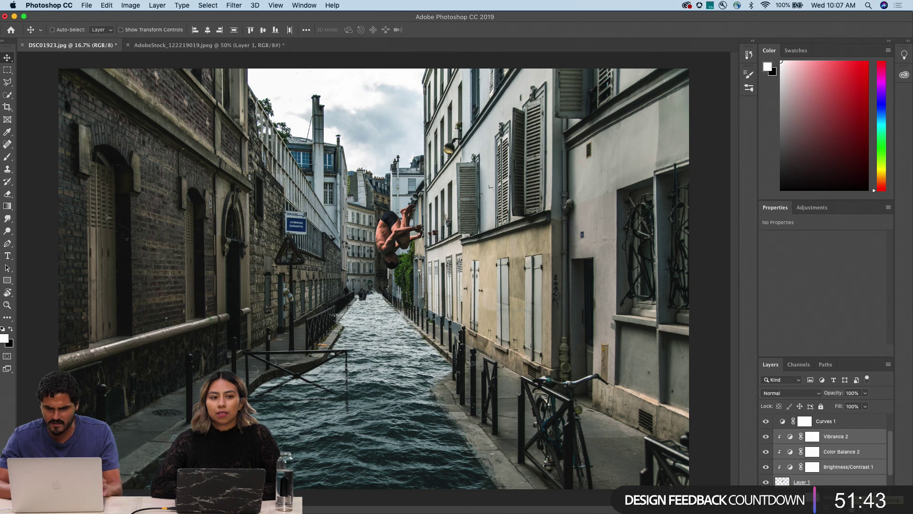
key("super+e")
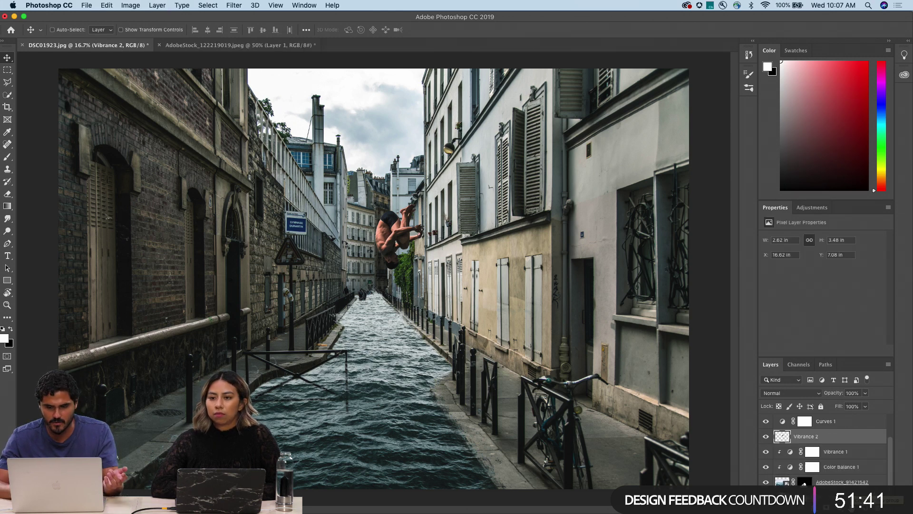
key("super+z")
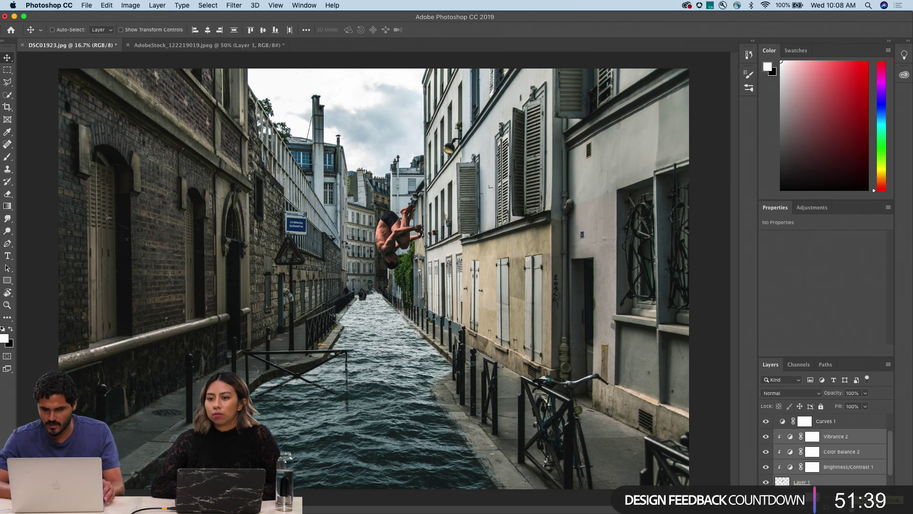
key("super+g")
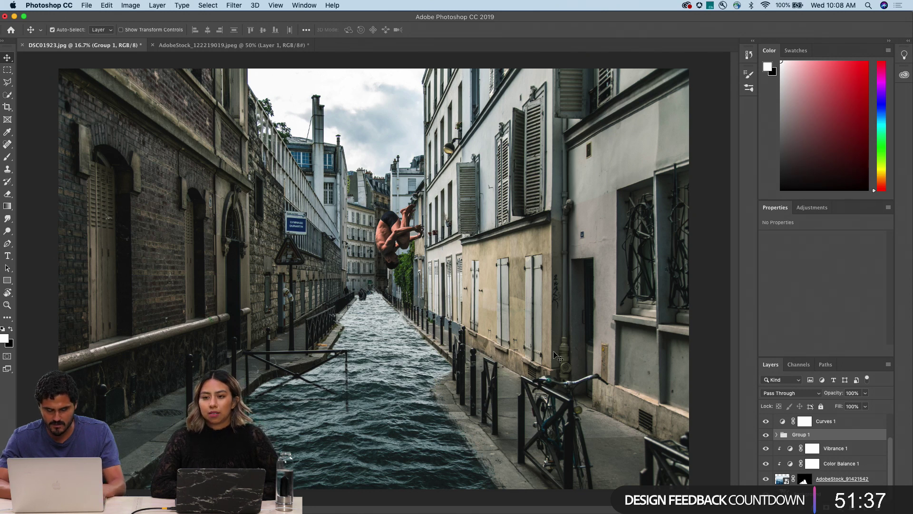
Step: Duplicate the diver group, scale the copy down and place it above the original diver, against the distant buildings
key("super+j")
key("super+t")
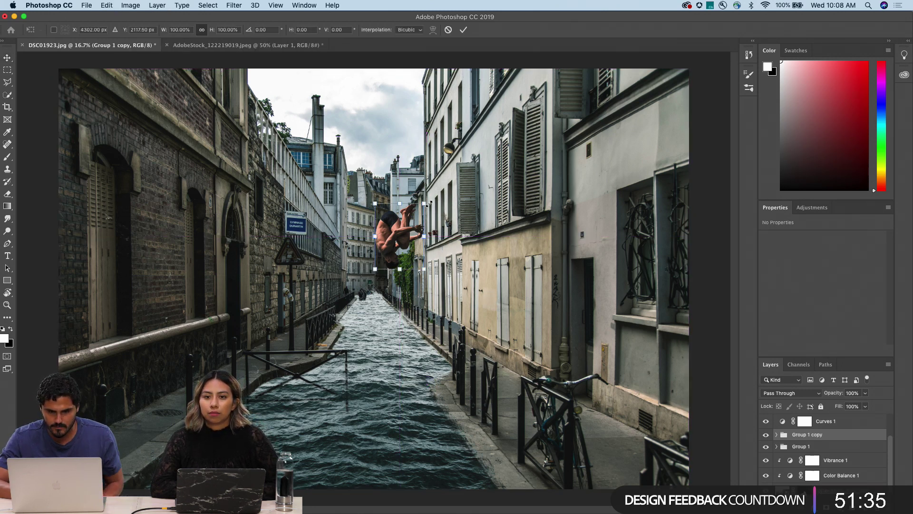
left_click_drag(423, 205, 421, 151)
key("Return")
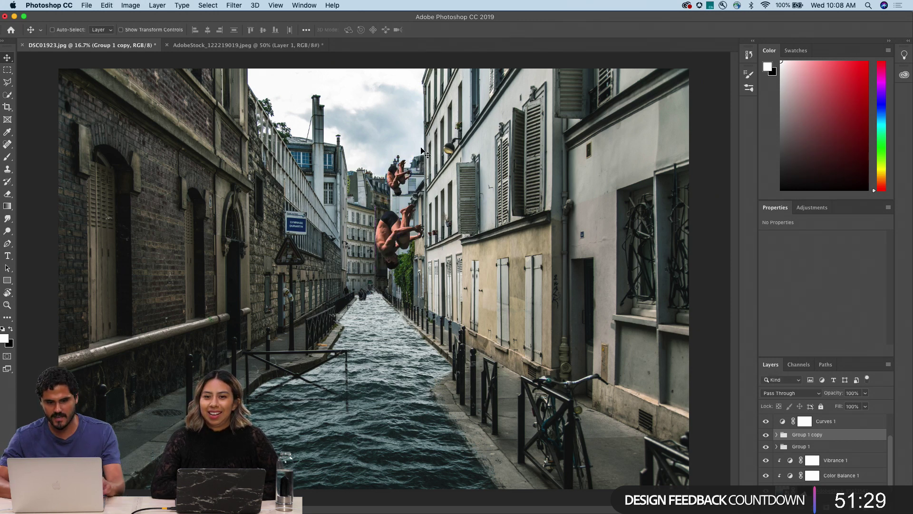
Step: Duplicate the small diver, scale the copy to 78.75%, flip it vertically, rotate it 45.83° and place it low near the street's far end
left_click_drag(442, 179, 358, 168)
key("ctrl+t")
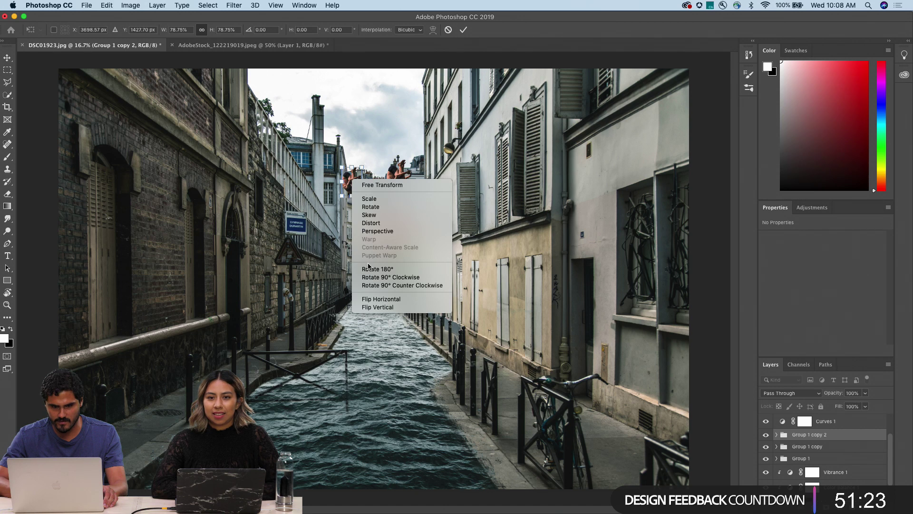
left_click(370, 299)
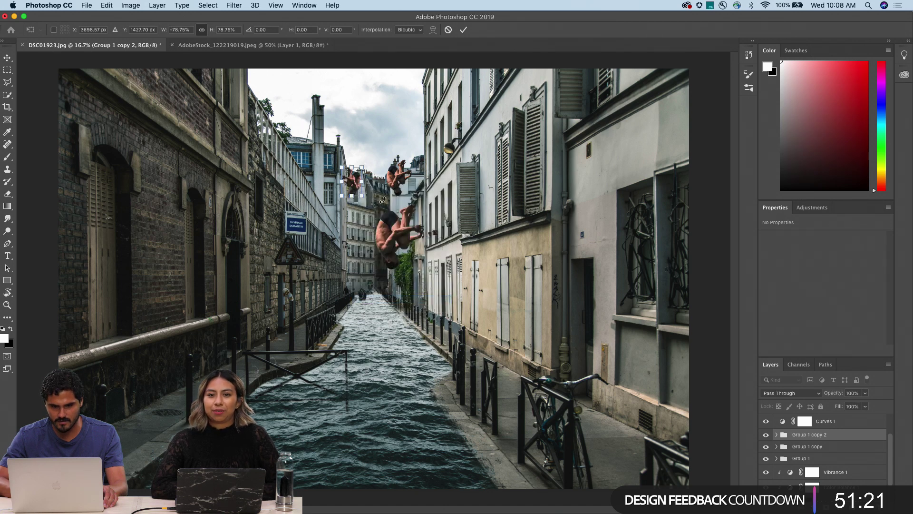
left_click_drag(373, 165, 360, 268)
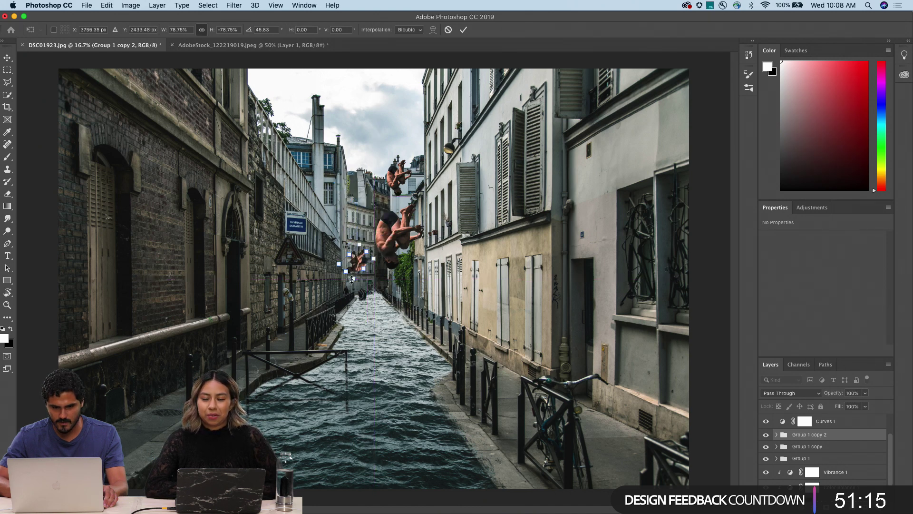
key("Return")
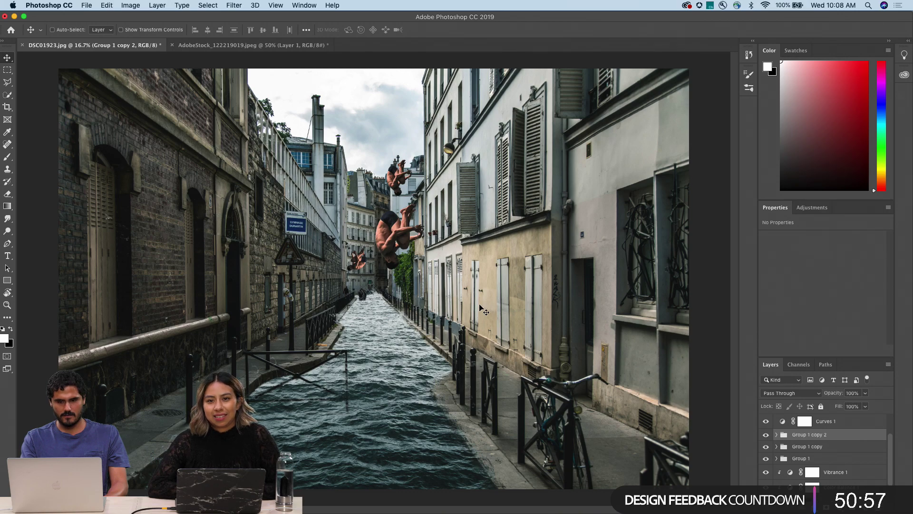
key("super+plus")
key("super+plus")
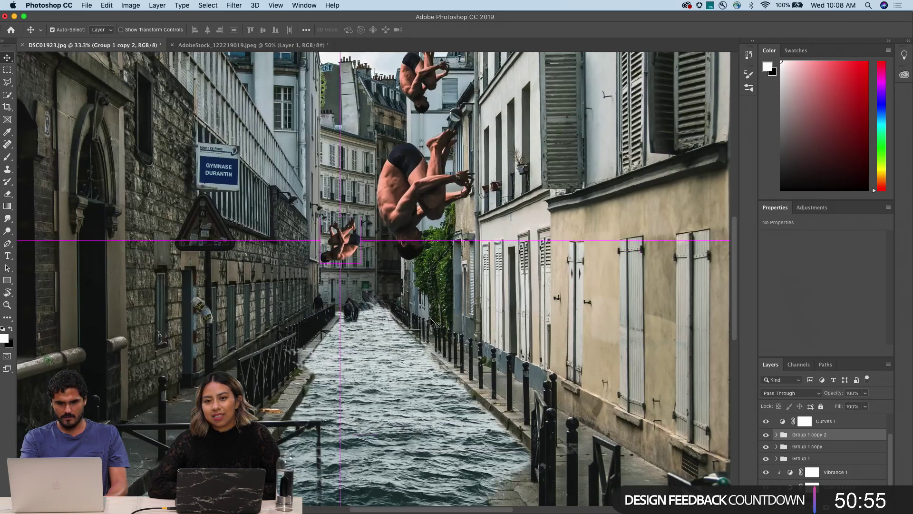
key("super+minus")
key("super+minus")
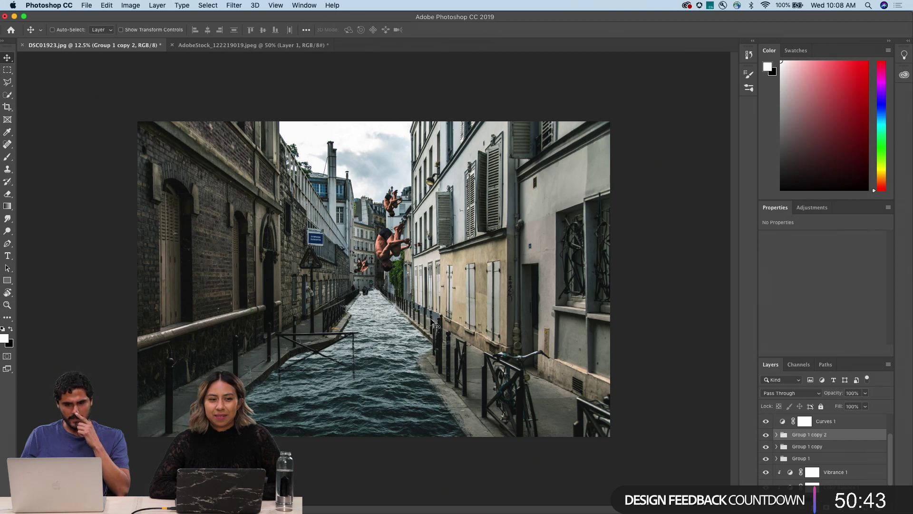
key("super+equal")
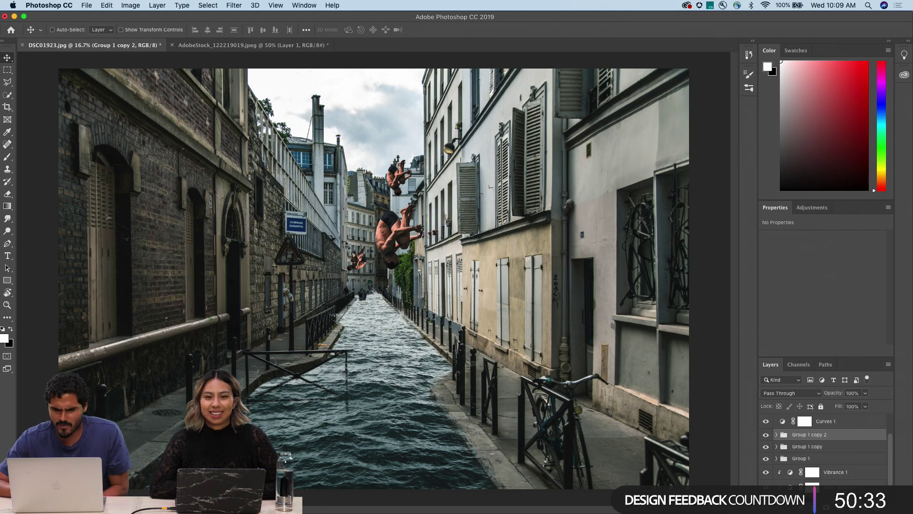
Step: Switch to Finder and open DSC01246.jpg from the toEdit folder in Photoshop
mouse_move(149, 500)
left_click(95, 499)
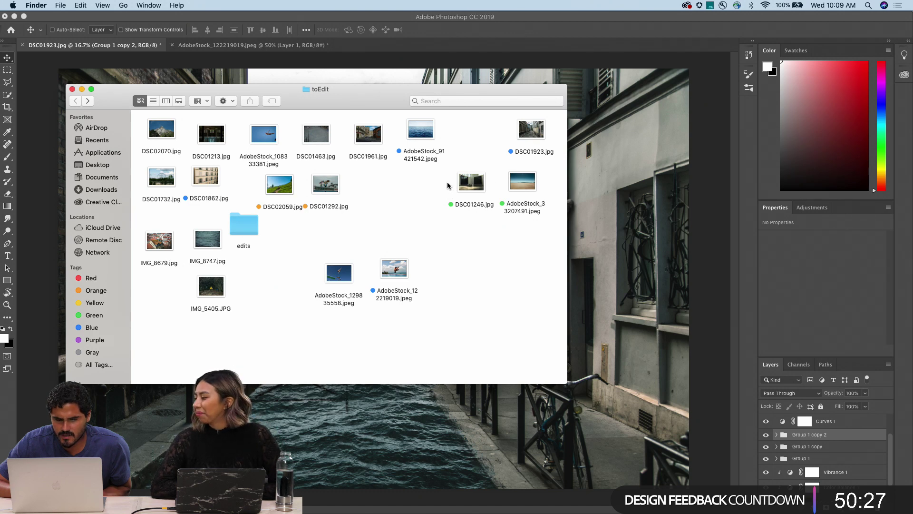
left_click_drag(468, 185, 374, 499)
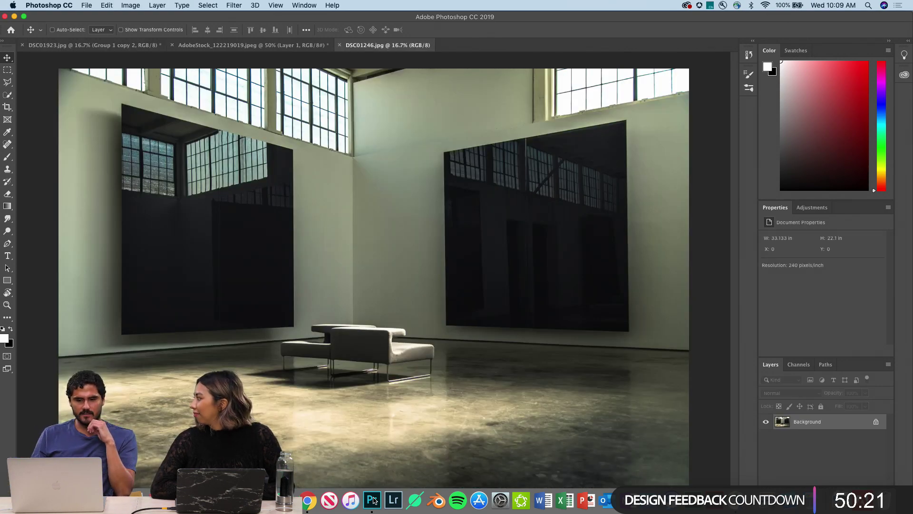
key("super+minus")
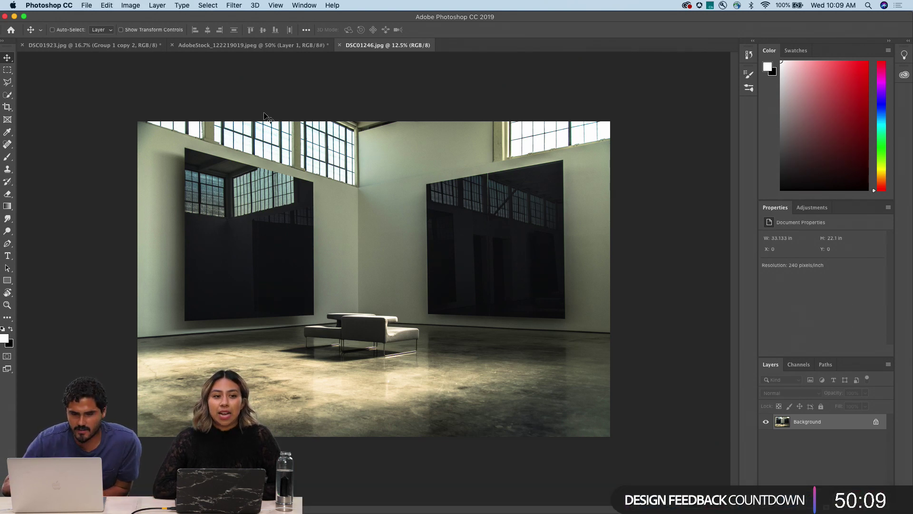
Step: Return to DSC01923.jpg and shift the upper small diver, Group 1 copy, lower and closer to the middle of the street
left_click(245, 46)
left_click(132, 47)
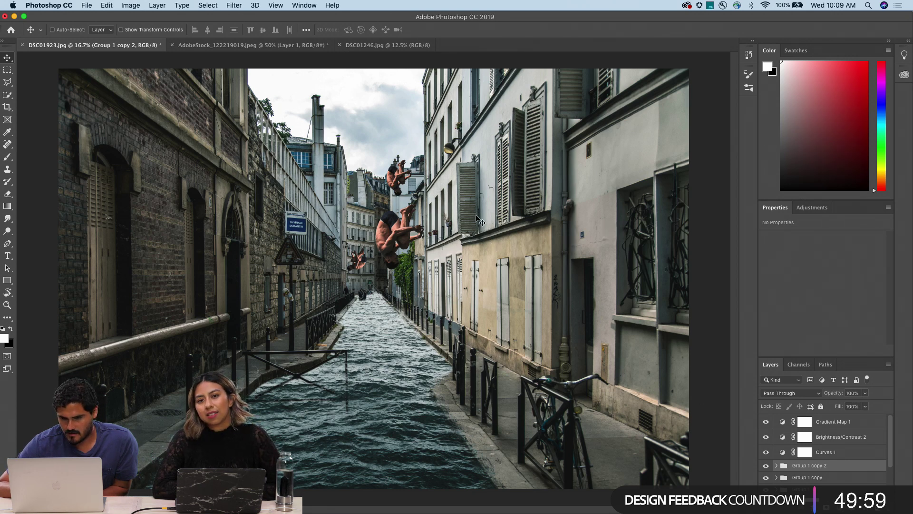
left_click(811, 478)
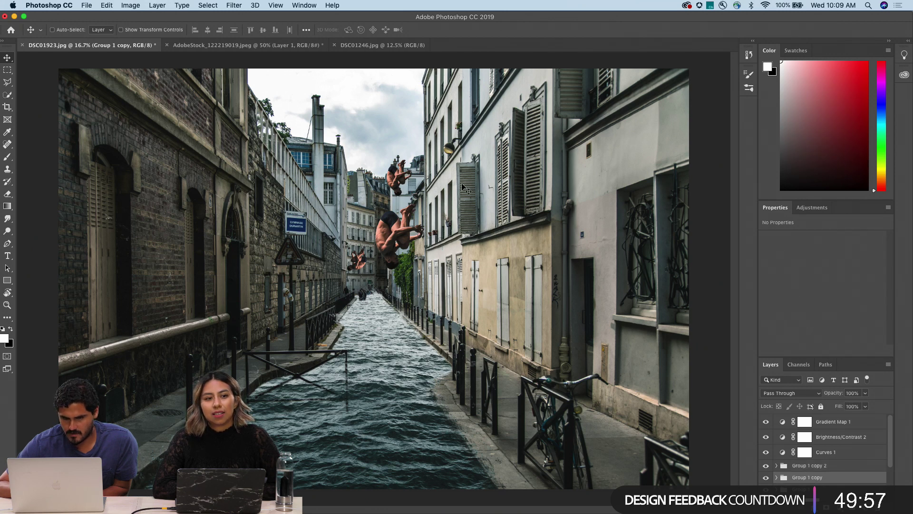
mouse_move(402, 185)
left_mouse_down()
mouse_move(401, 197)
mouse_move(397, 189)
left_mouse_up()
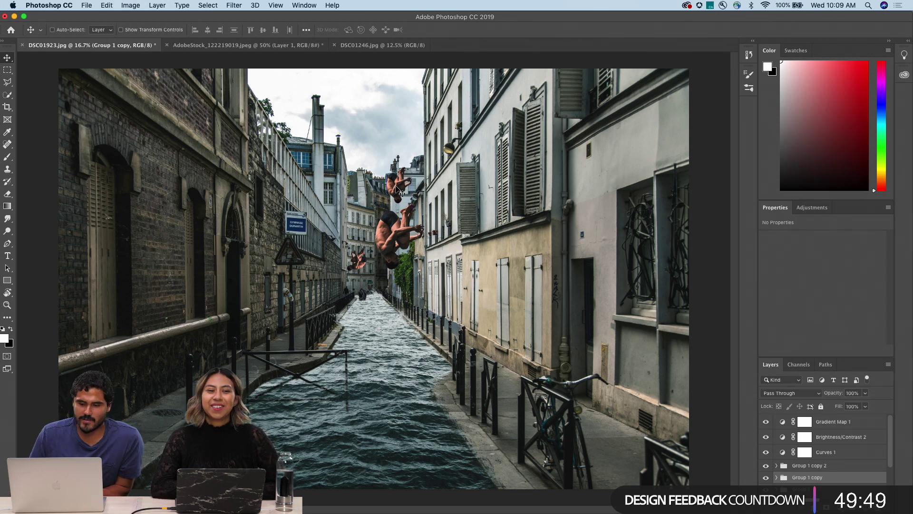
left_click_drag(399, 190, 362, 211)
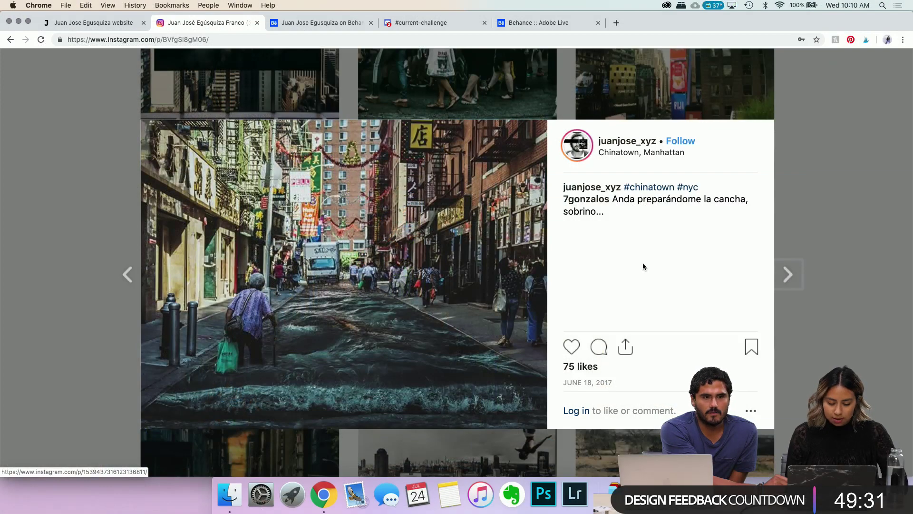
Step: Close the enlarged Chinatown street photo on Instagram to return to the profile's photo grid
left_click(848, 257)
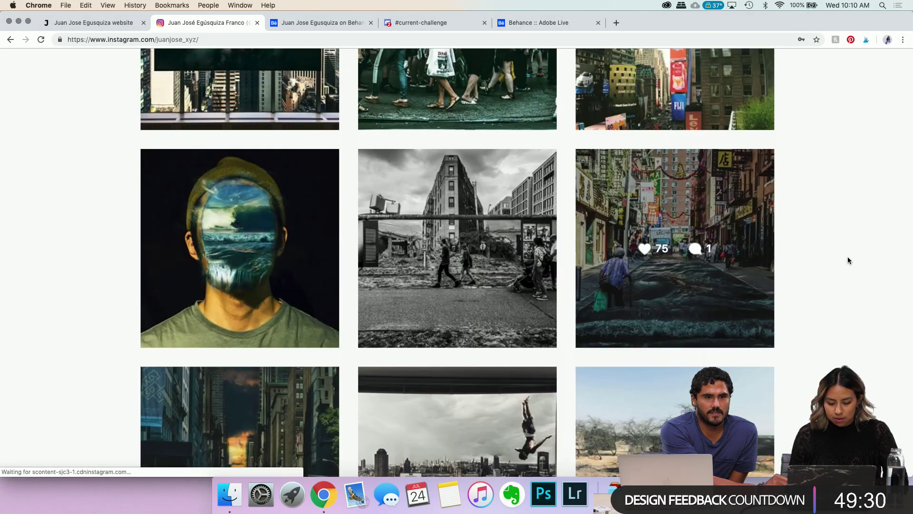
left_click(753, 248)
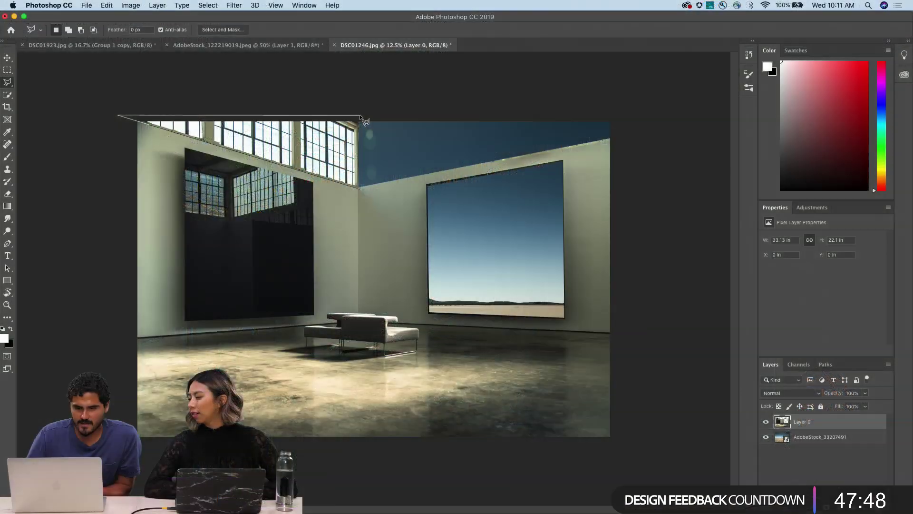
Step: Finish the polygonal selection around the windows above the left wall, delete them from Layer 0 and deselect
left_click(360, 116)
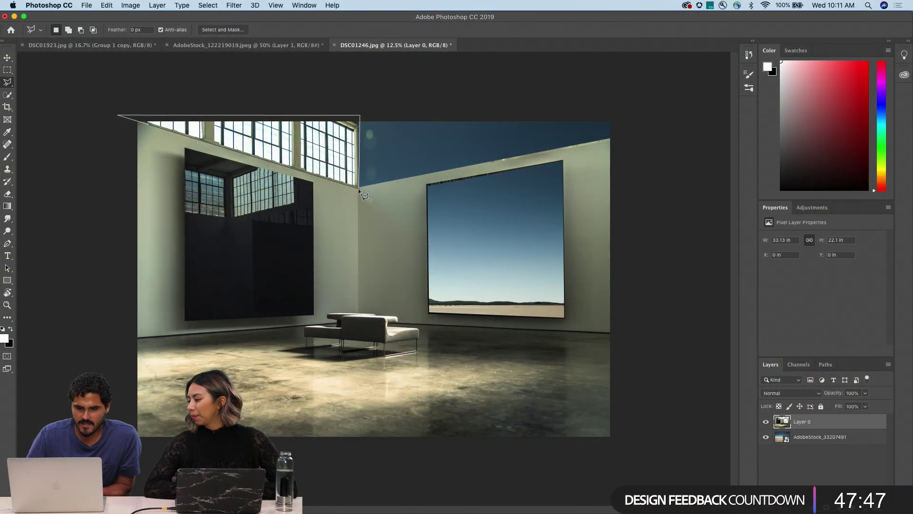
key("Return")
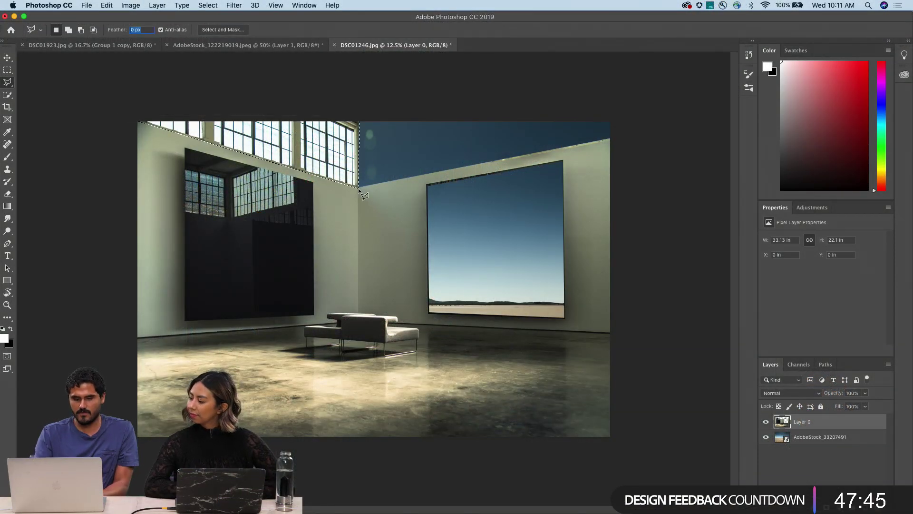
key("BackSpace")
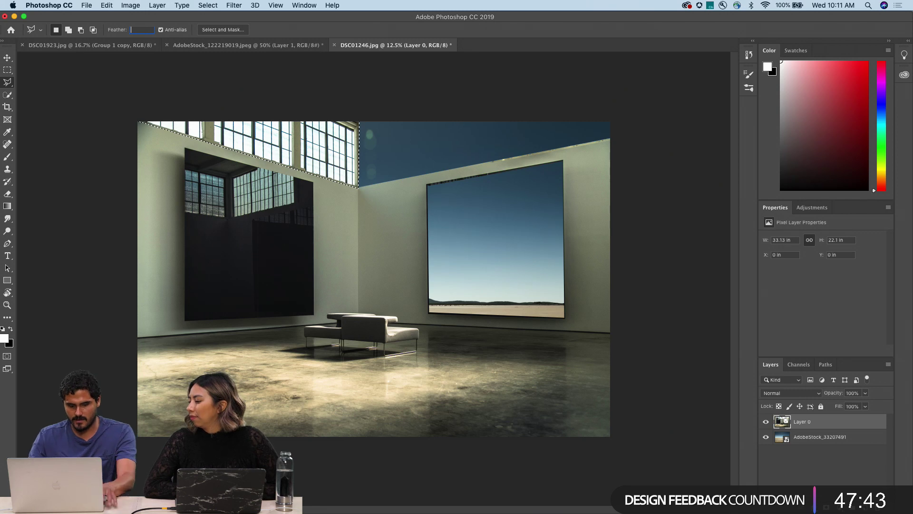
key("Return")
key("BackSpace")
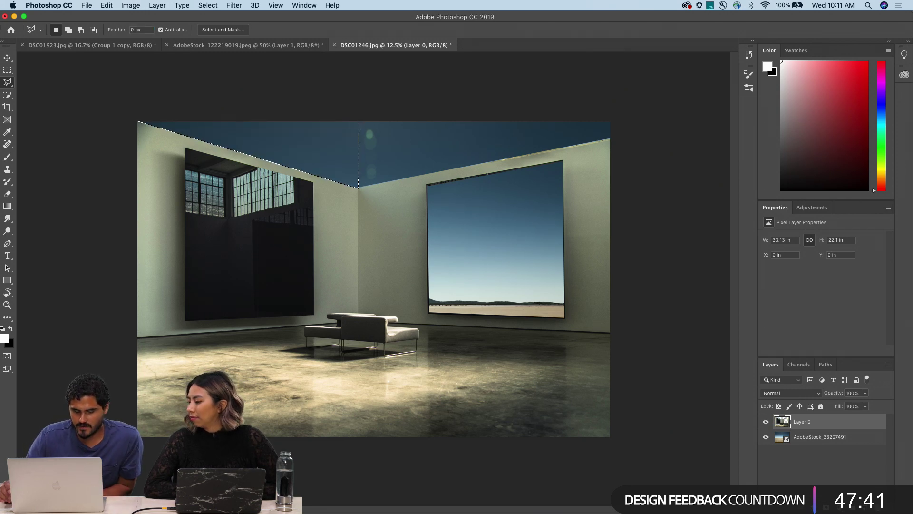
key("super+d")
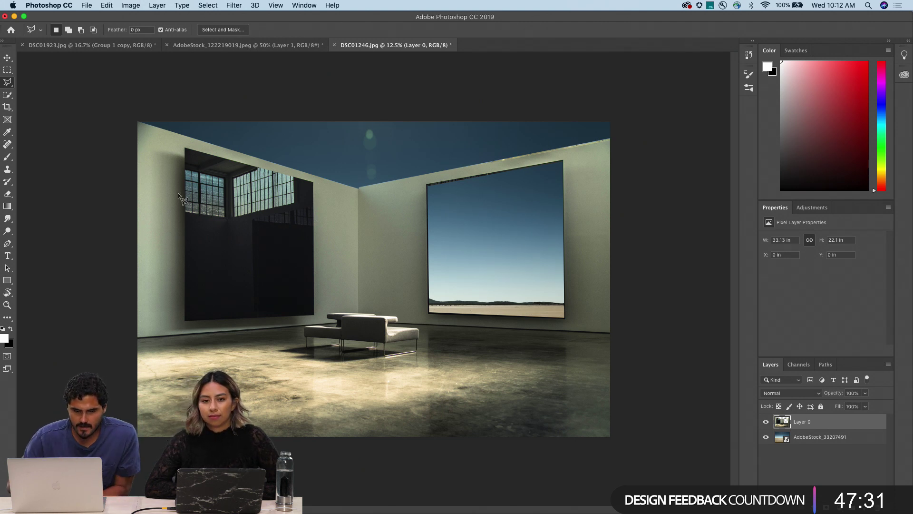
left_click(358, 187)
key("super+equal")
key("super+equal")
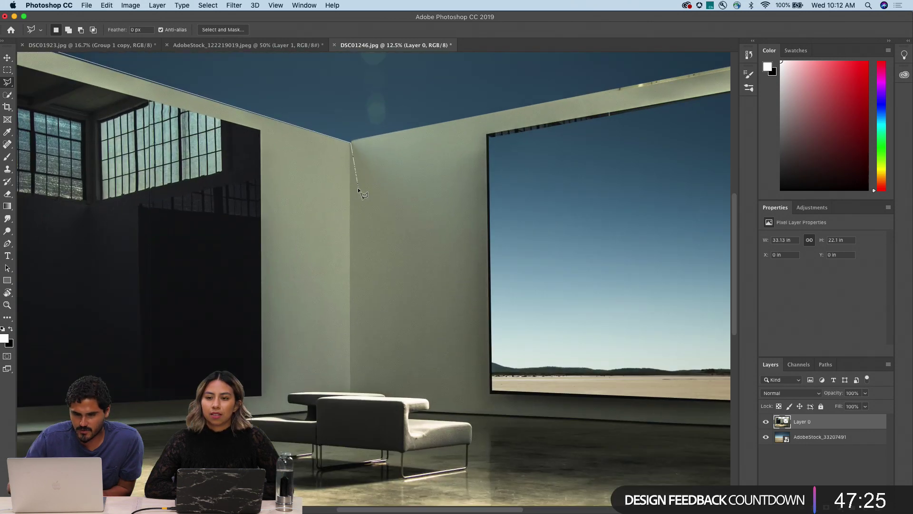
left_click(351, 392)
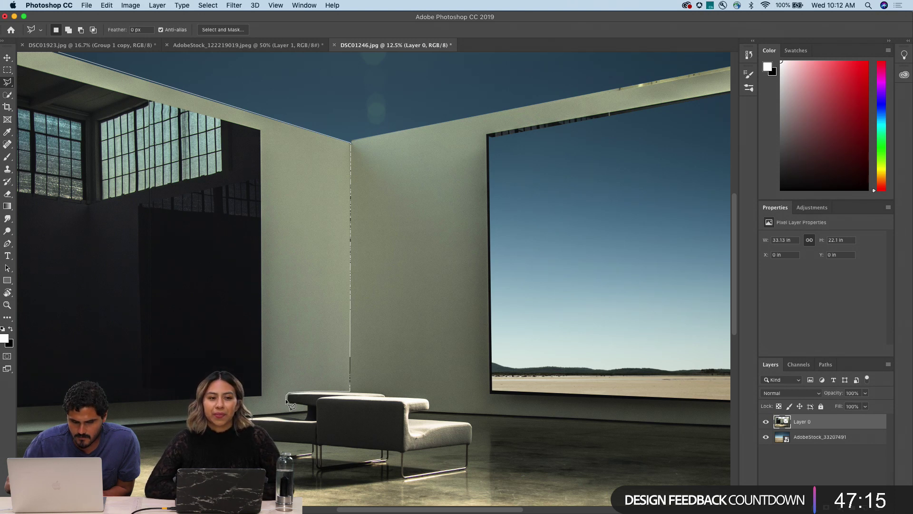
left_click(286, 400)
left_click(304, 405)
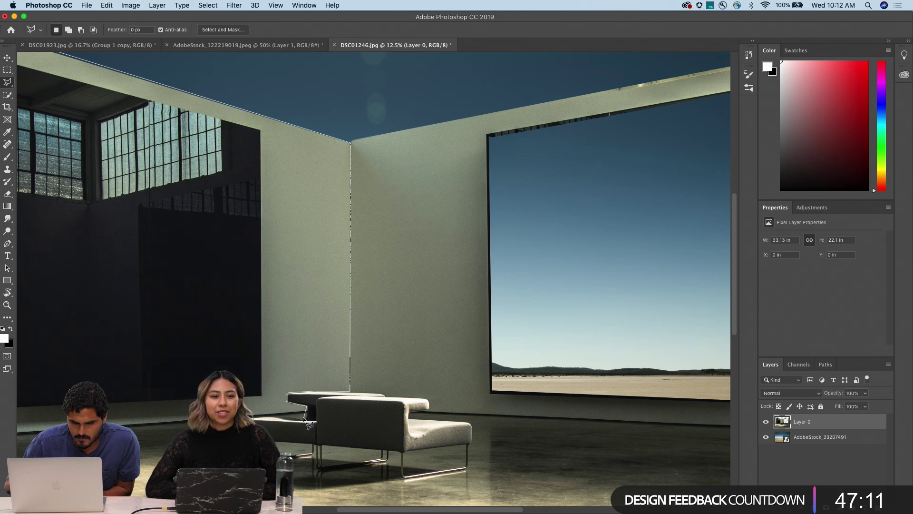
left_click(307, 418)
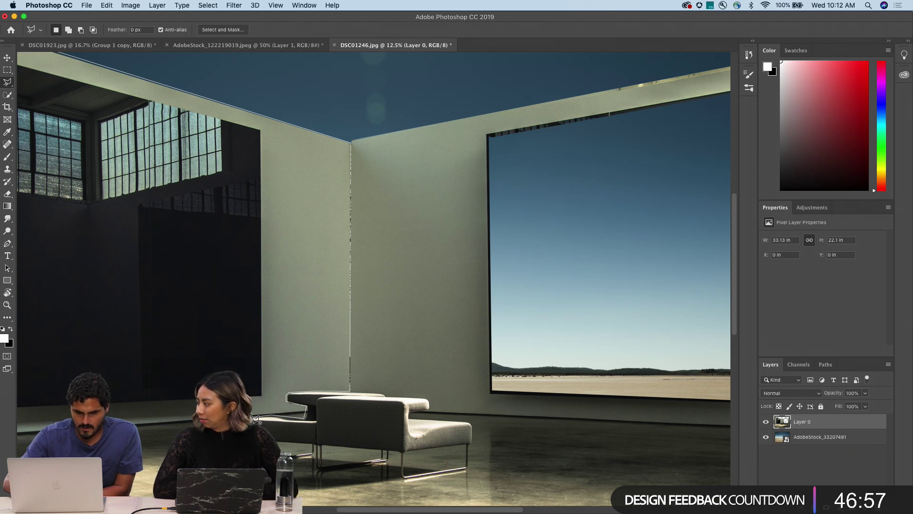
key("Escape")
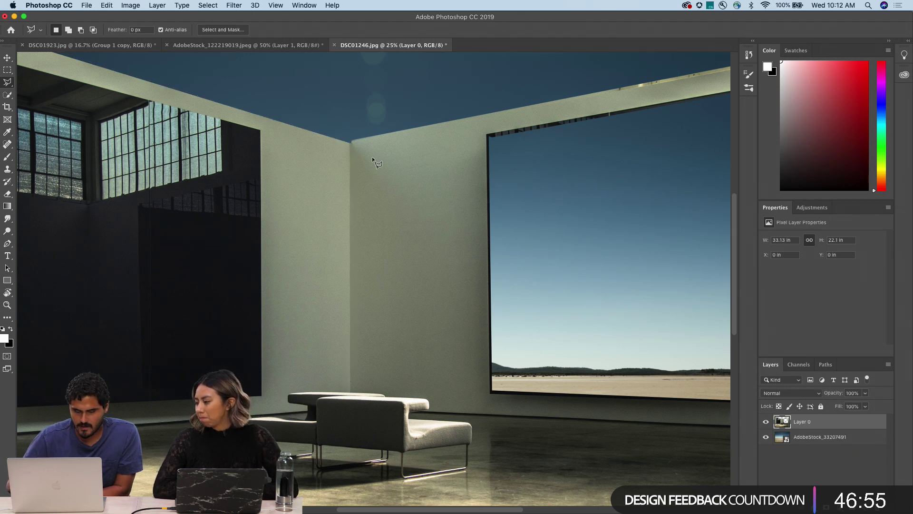
Step: Outline the whole left wall with its dark panel using the Polygonal Lasso, following the bench and floor edge, and delete it from Layer 0
left_click(349, 141)
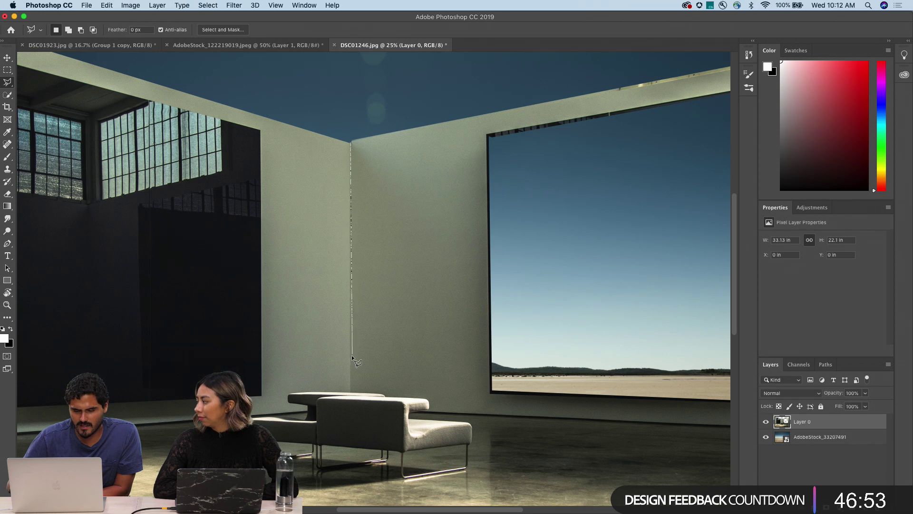
left_click(350, 391)
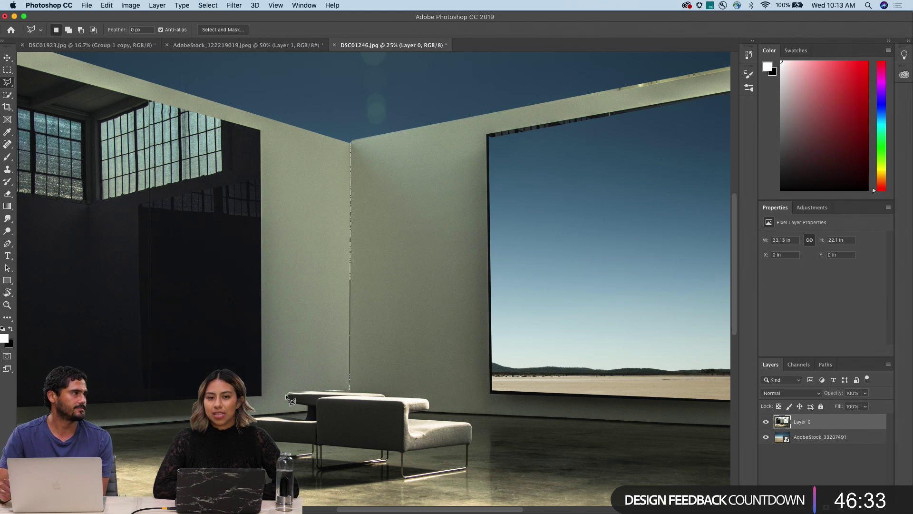
left_click(287, 394)
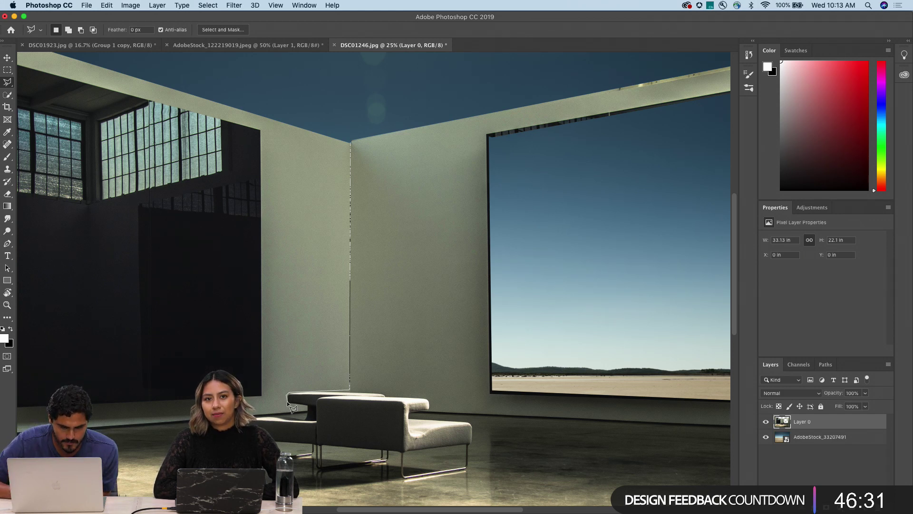
left_click(287, 401)
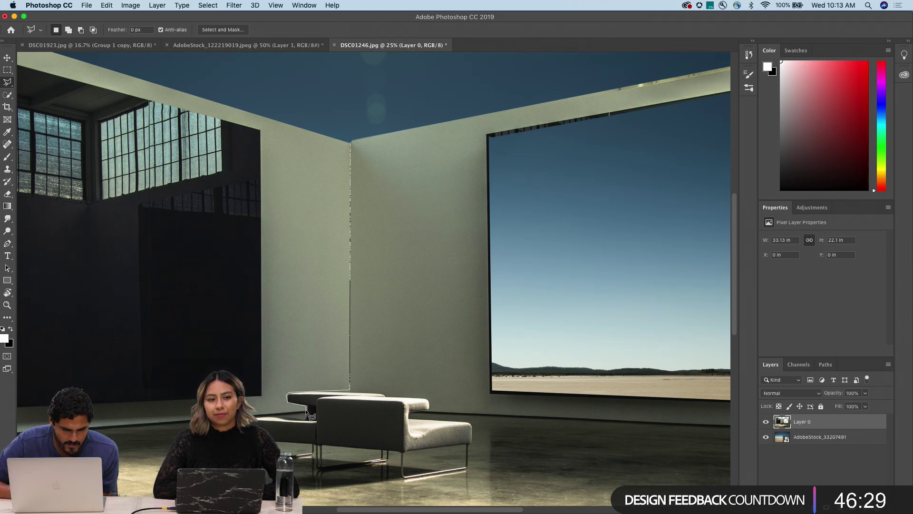
scroll(126, 430, "left", 10)
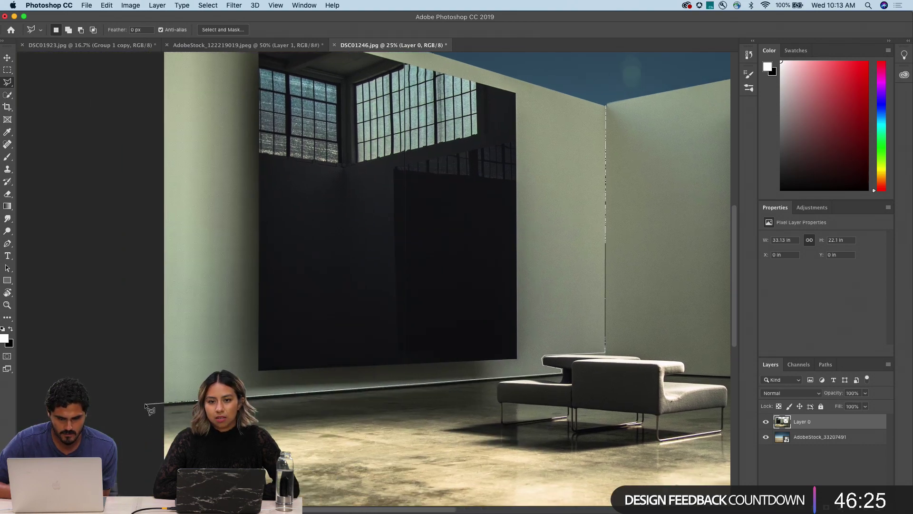
scroll(148, 405, "up", 6)
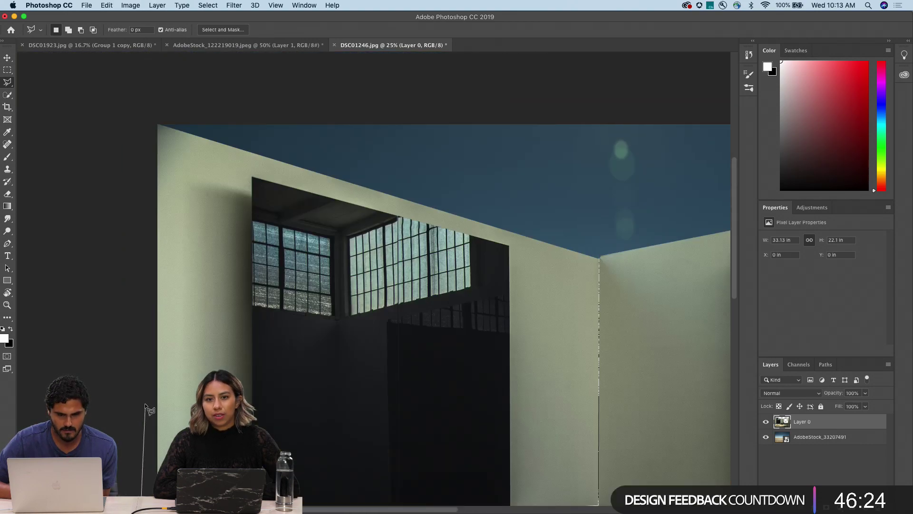
left_click(153, 113)
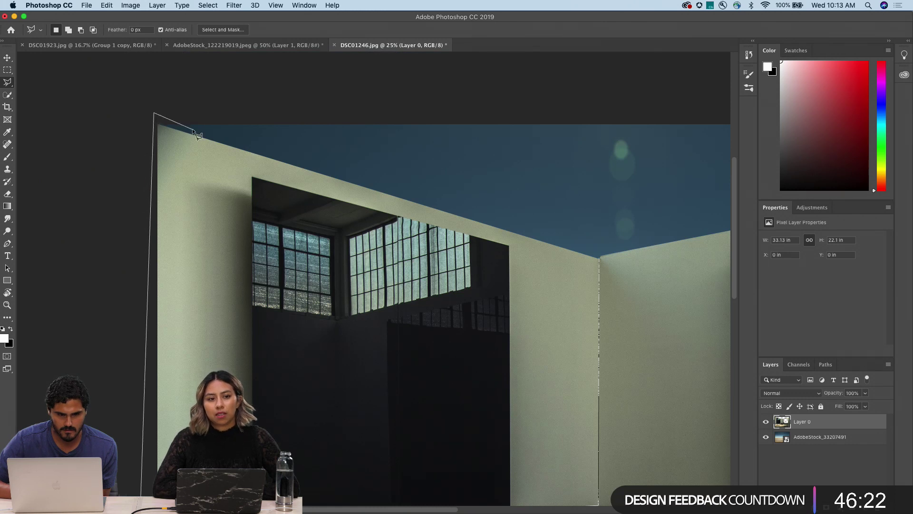
left_click(157, 125)
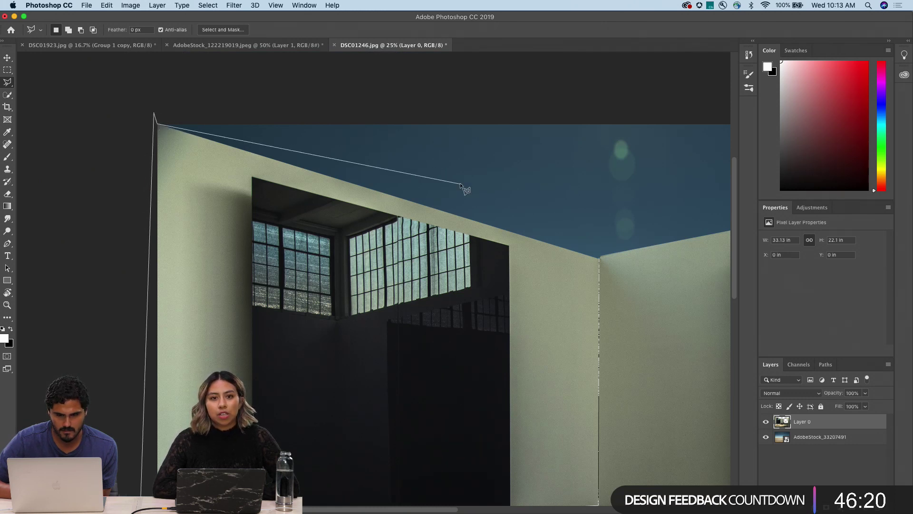
double_click(598, 258)
key("Delete")
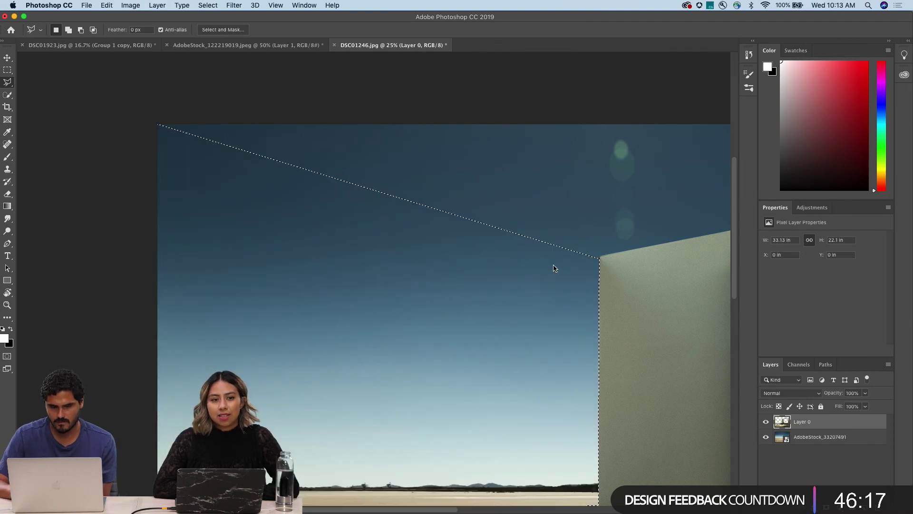
key("super+minus")
key("super+minus")
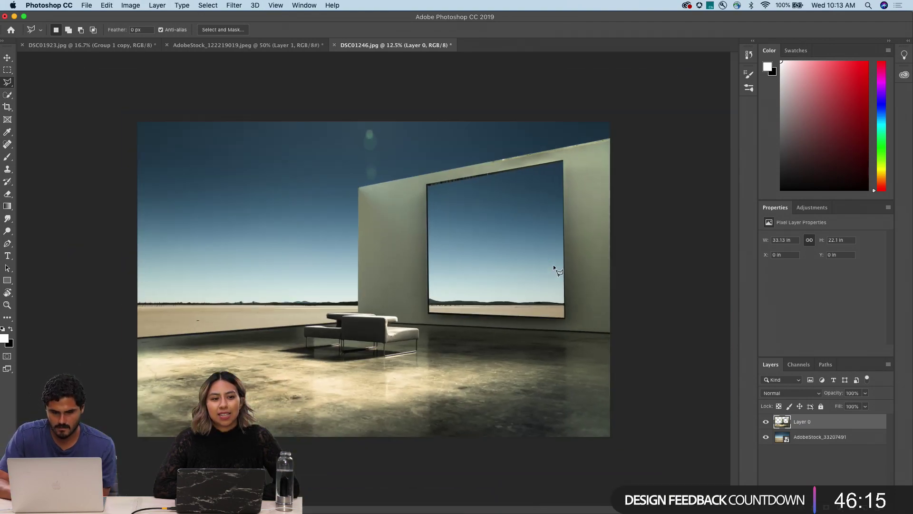
key("v")
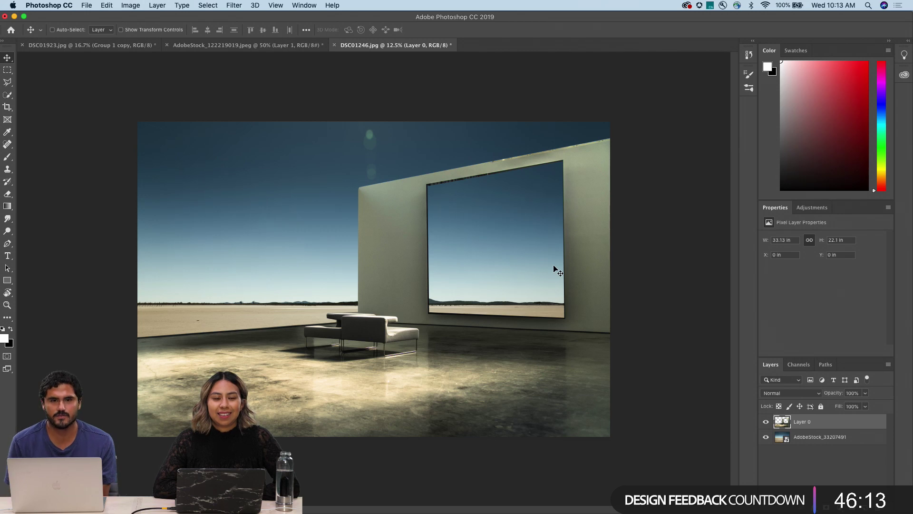
key("super+equal")
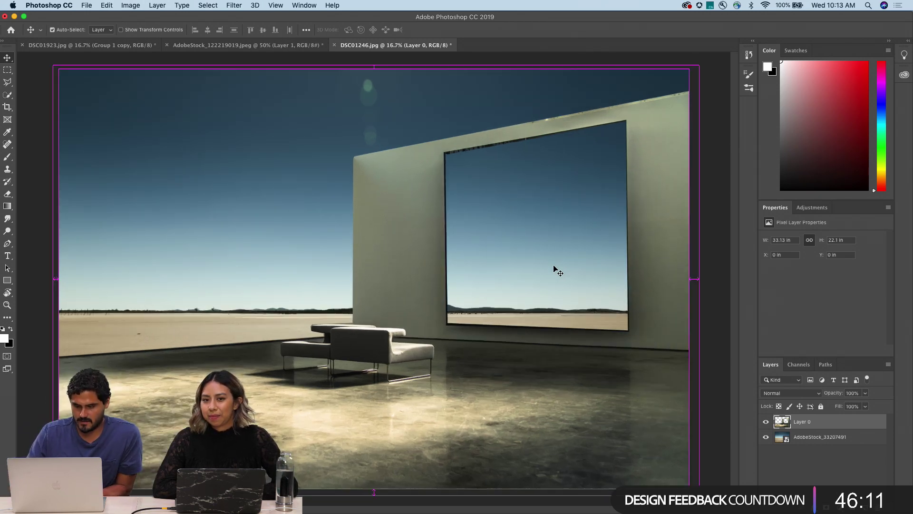
key("super+minus")
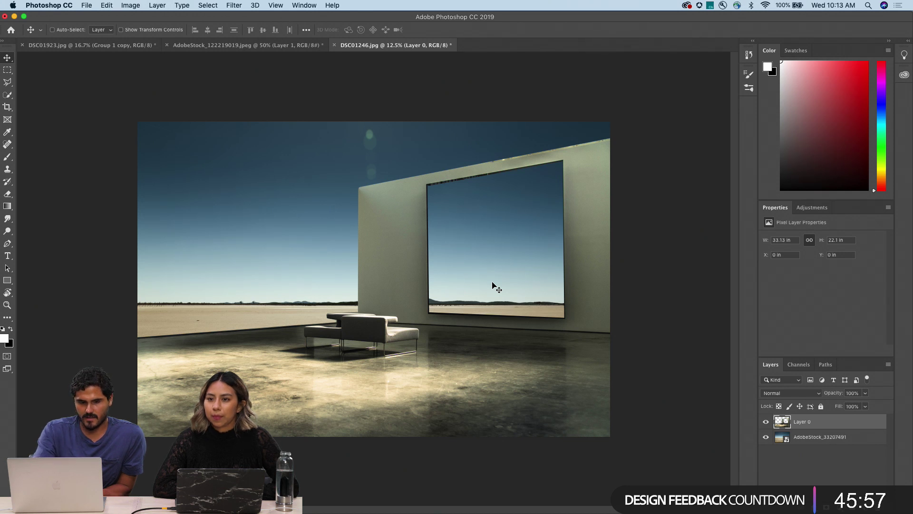
left_click(8, 82)
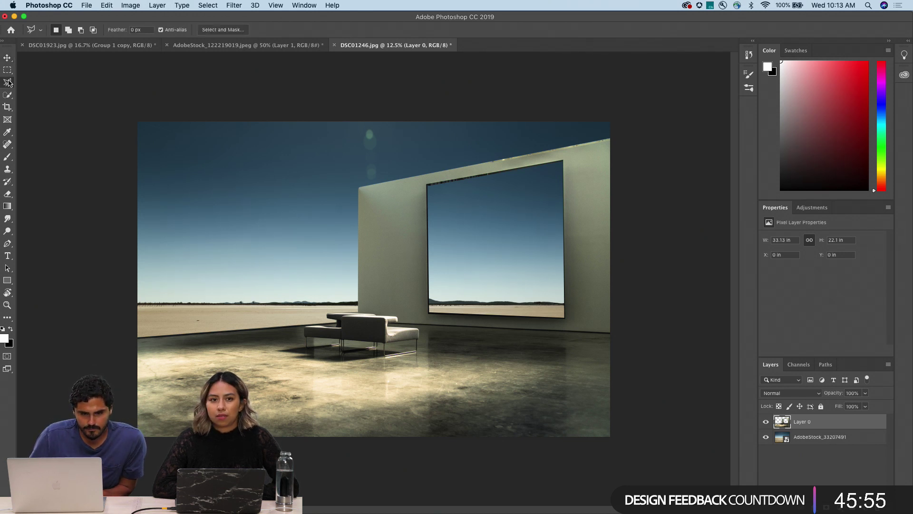
left_click(8, 83)
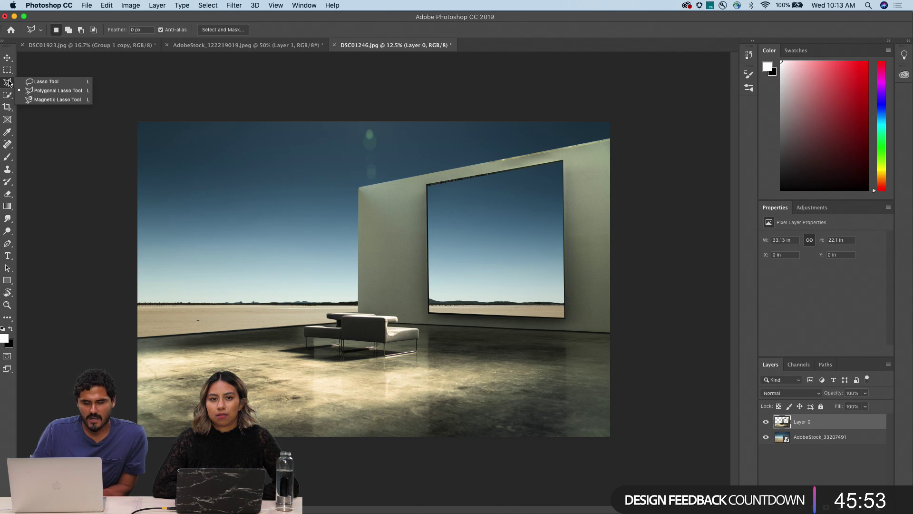
left_click(57, 91)
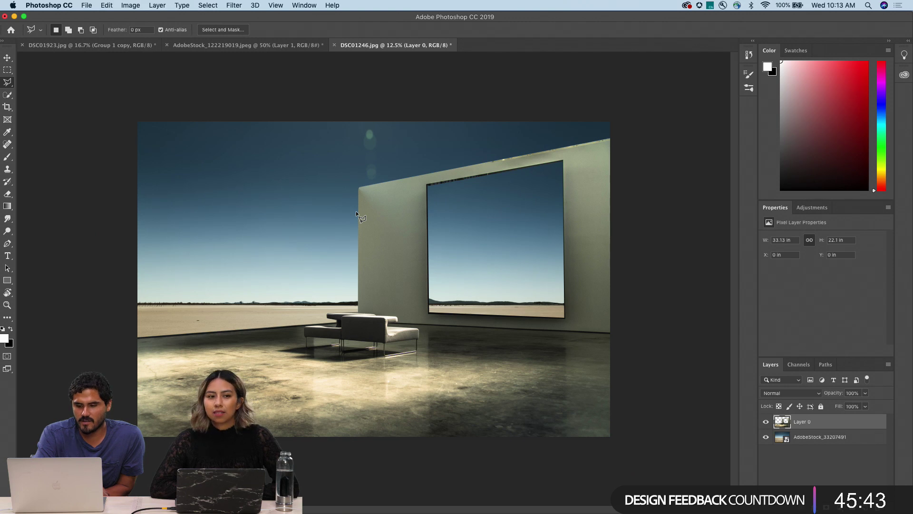
key("v")
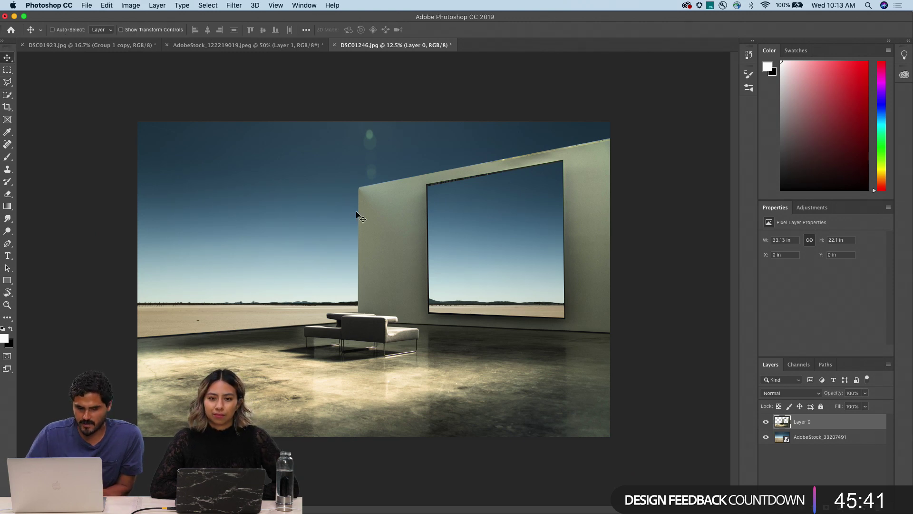
Step: Preview DSC02148.jpg in Finder's Europe folder, place it in DSC01246.jpg in Photoshop and move its layer directly beneath Layer 0
left_click(287, 500)
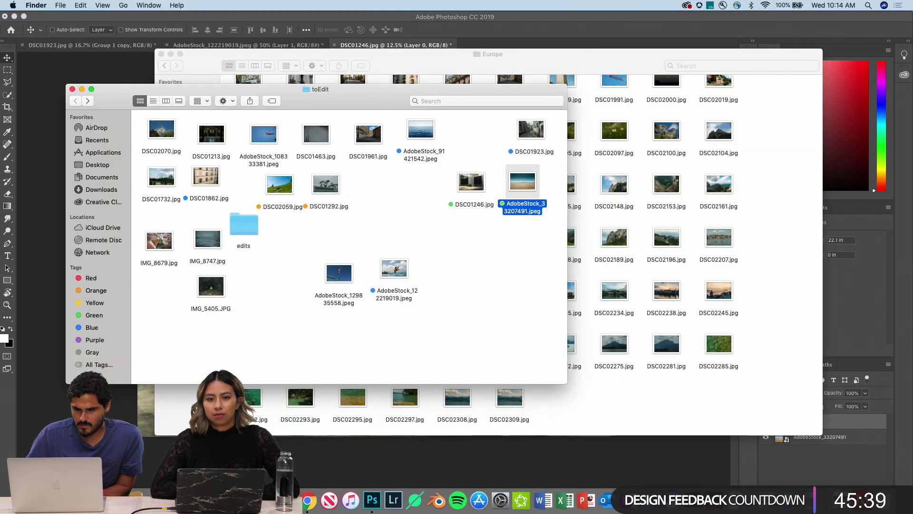
left_click(620, 192)
key("space")
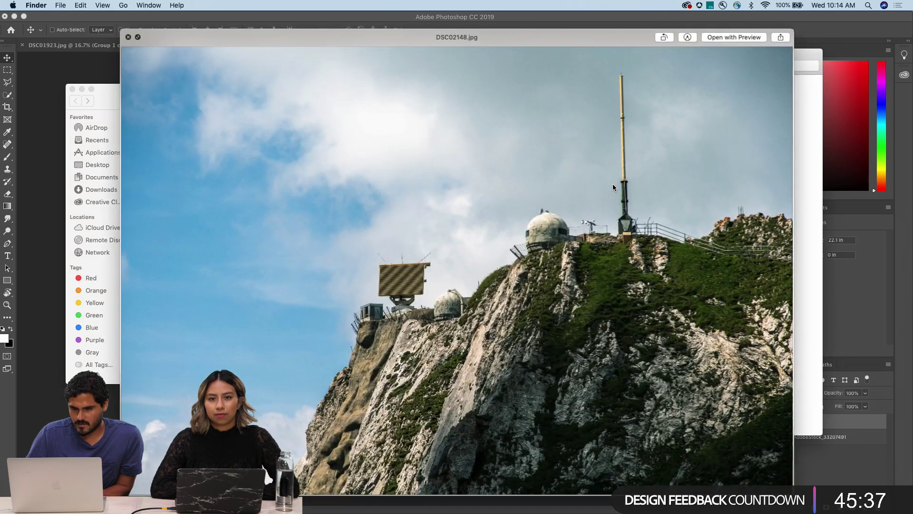
key("space")
left_click_drag(612, 186, 137, 73)
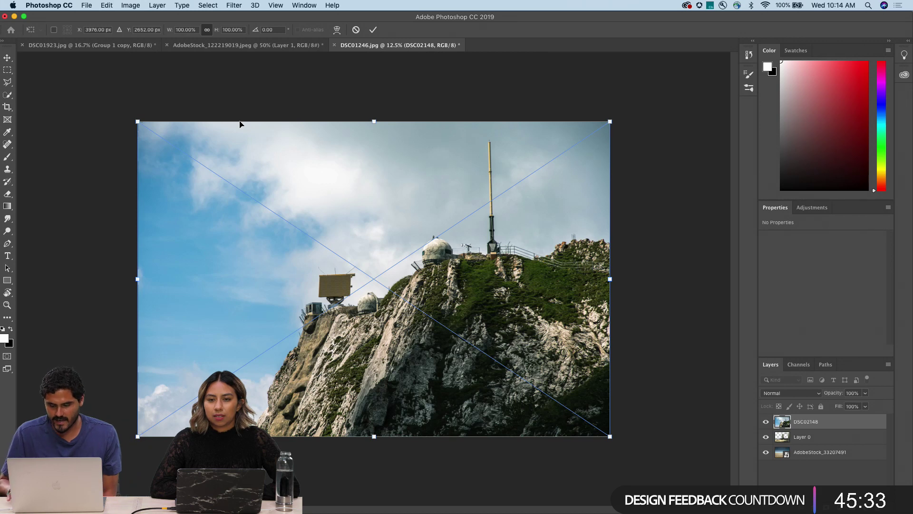
key("Return")
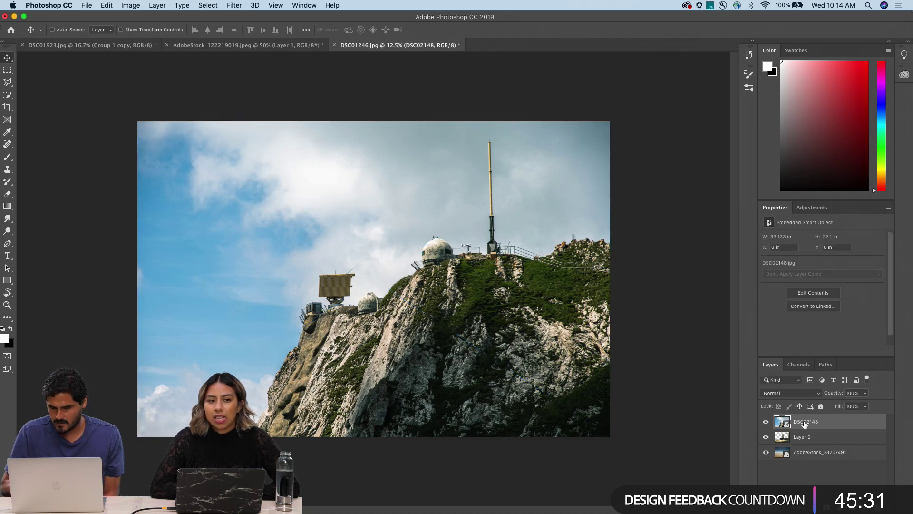
left_click_drag(805, 424, 804, 447)
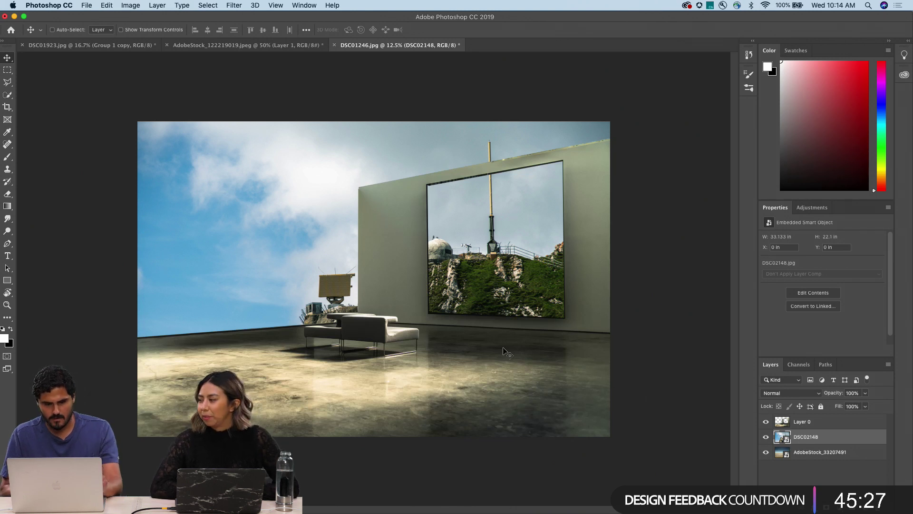
Step: Scale the DSC02148 layer proportionally to about 62.88% and position its rocky peak behind the wall's picture opening
key("super+t")
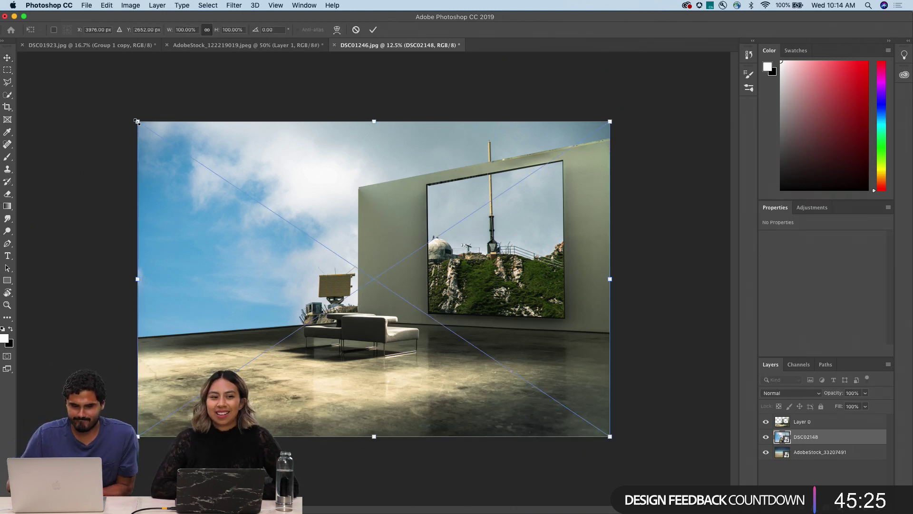
left_click_drag(137, 122, 256, 172)
left_click_drag(297, 223, 314, 167)
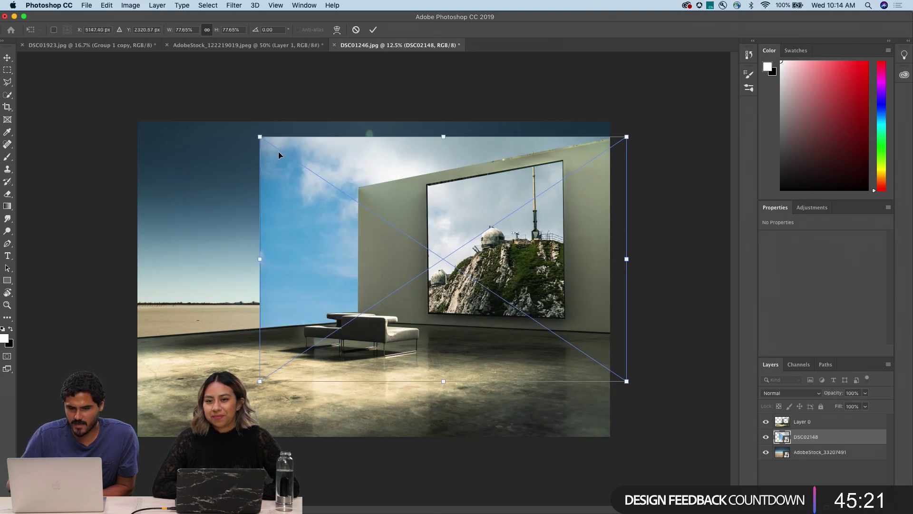
left_click_drag(259, 136, 330, 183)
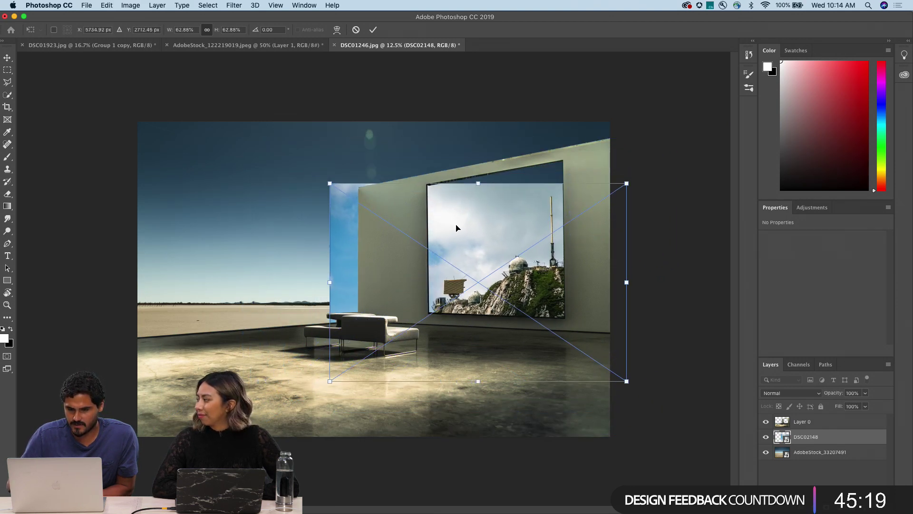
left_click_drag(458, 226, 490, 191)
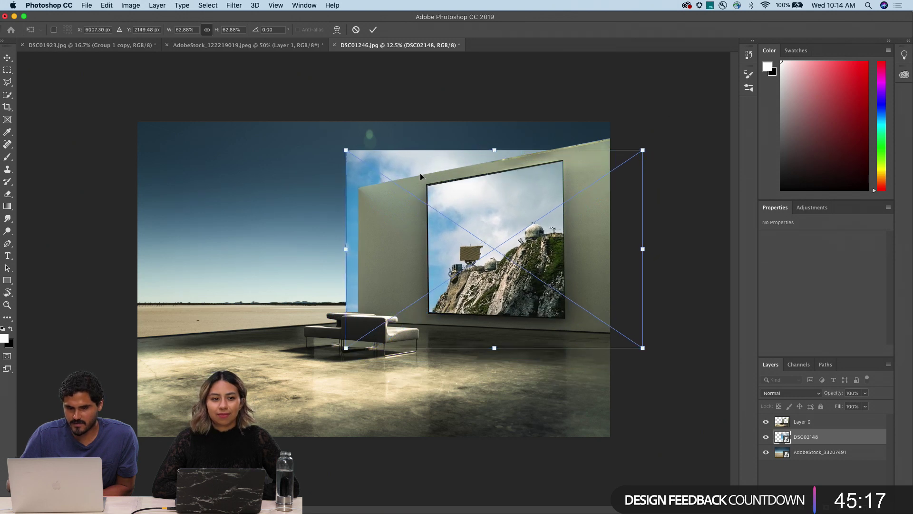
Step: Distort the DSC02148 image so its four corners meet the corners of the wall's picture frame, and apply the transform
right_click(457, 191)
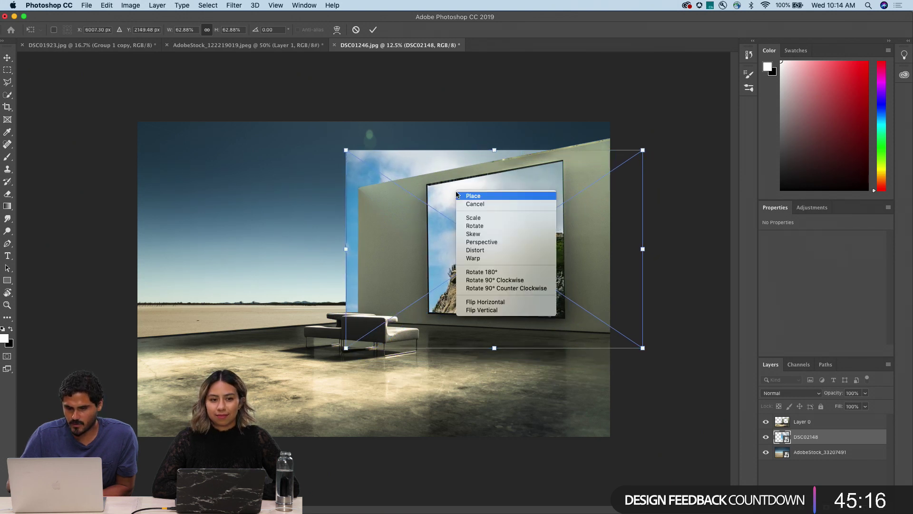
left_click(481, 249)
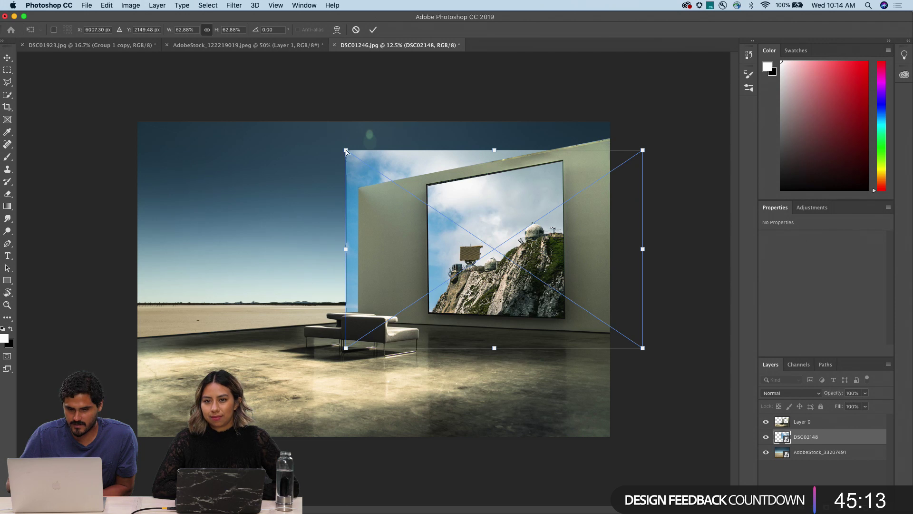
left_click_drag(346, 150, 426, 185)
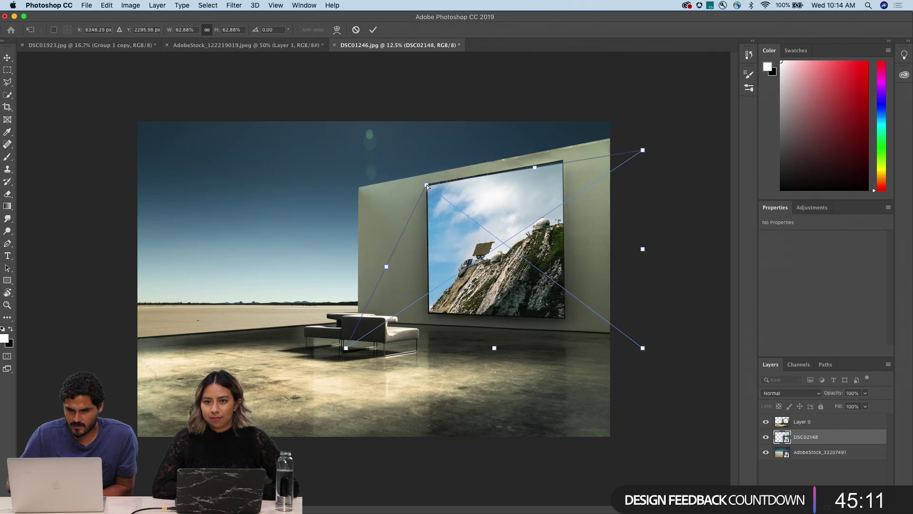
left_click_drag(348, 349, 430, 318)
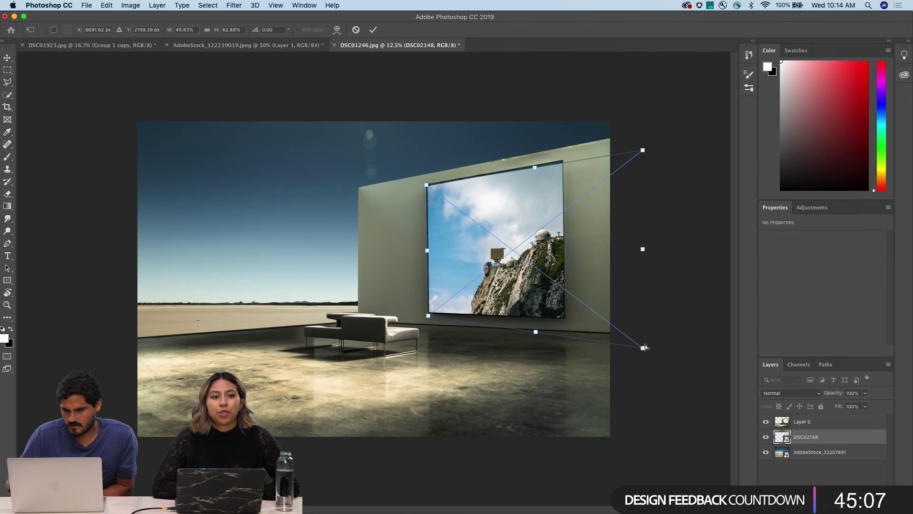
left_click_drag(642, 349, 566, 320)
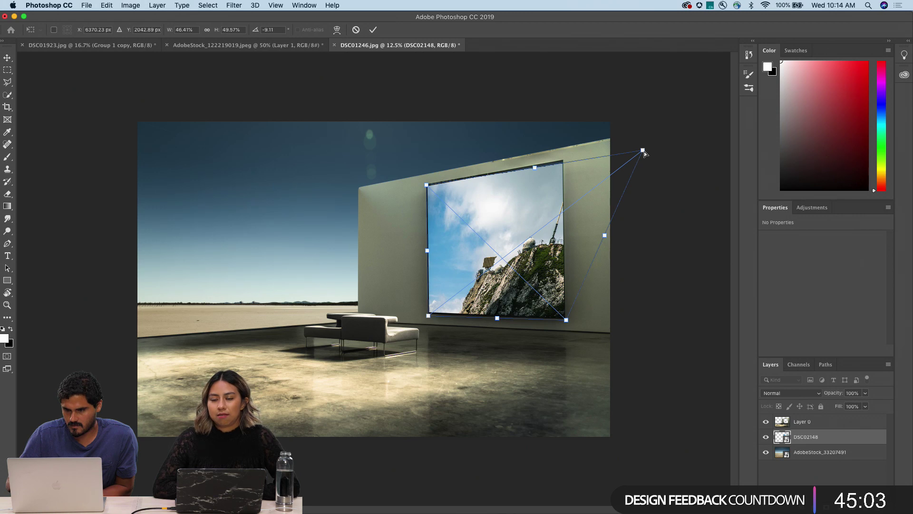
left_click_drag(644, 152, 569, 162)
key("Return")
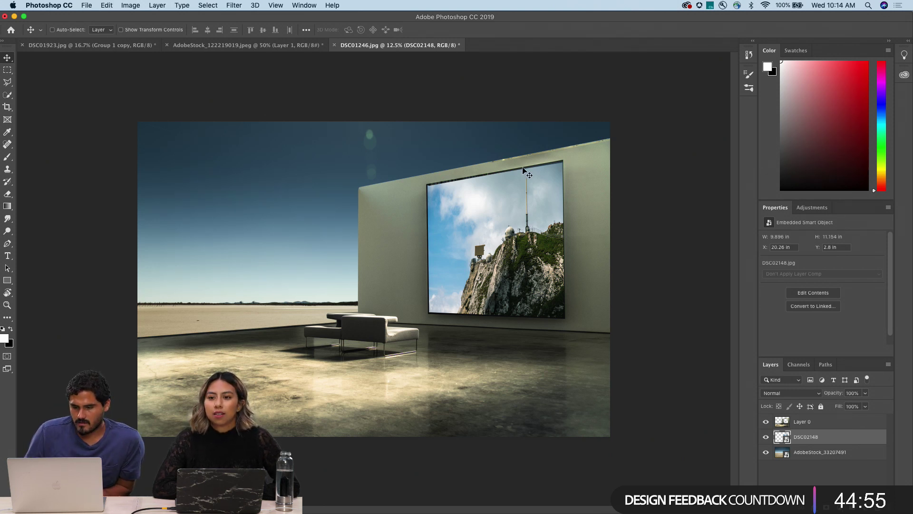
Step: With Layer 0 active, set up the Brush with a soft round tip at 0% hardness and a size of 150 px
left_click(806, 427)
key("super+plus")
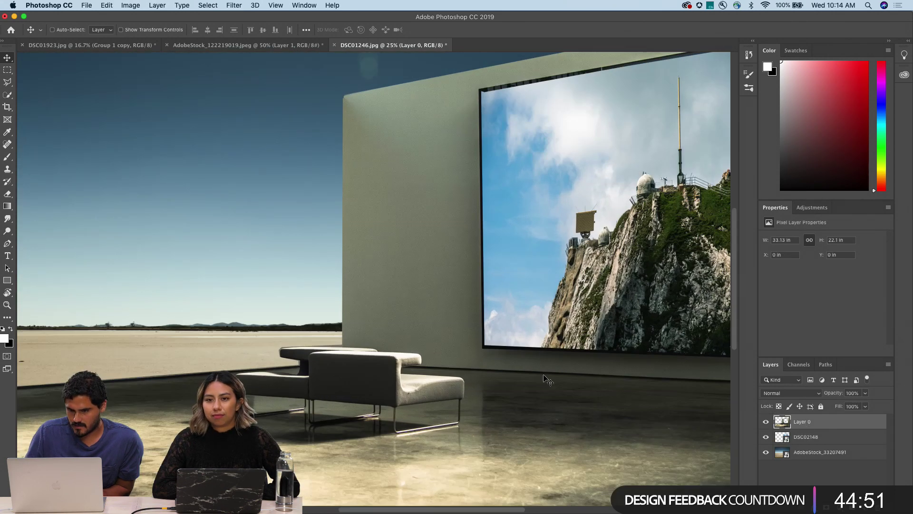
scroll(542, 363, "right", 5)
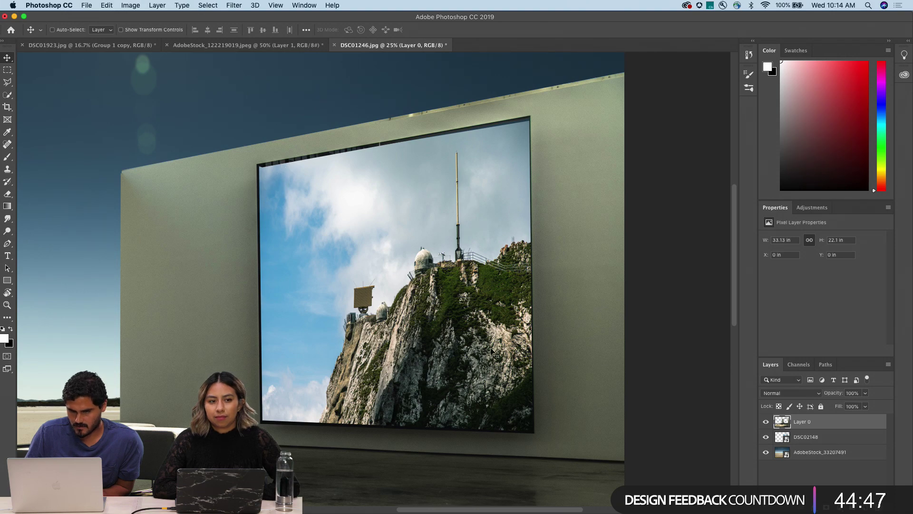
key("b")
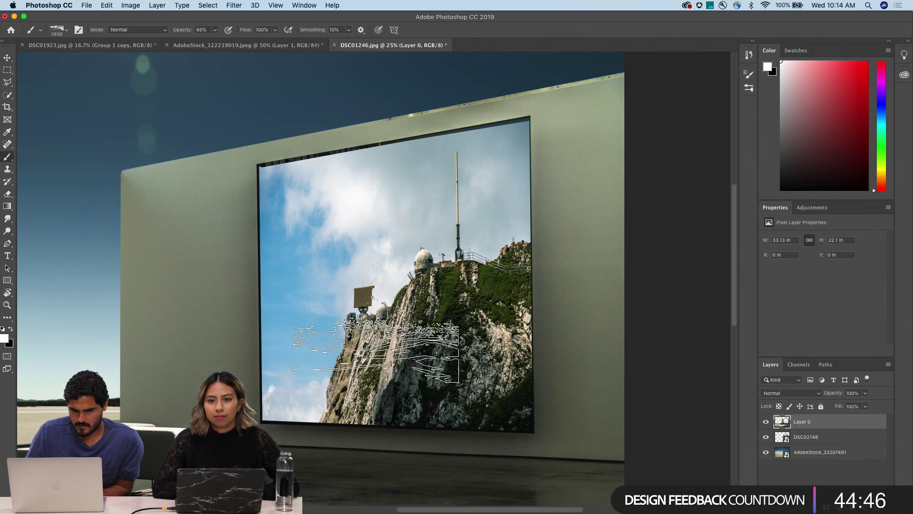
left_click(68, 32)
left_click(109, 101)
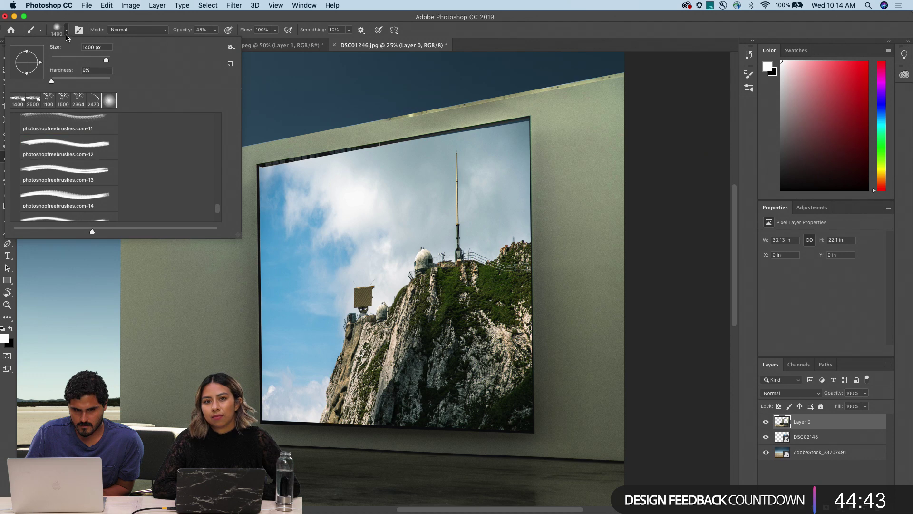
key("Return")
key("bracketleft")
key("bracketleft")
key("bracketleft")
key("bracketleft")
key("bracketleft")
key("bracketleft")
key("bracketleft")
key("bracketleft")
key("bracketleft")
key("bracketleft")
key("bracketleft")
key("bracketleft")
key("bracketleft")
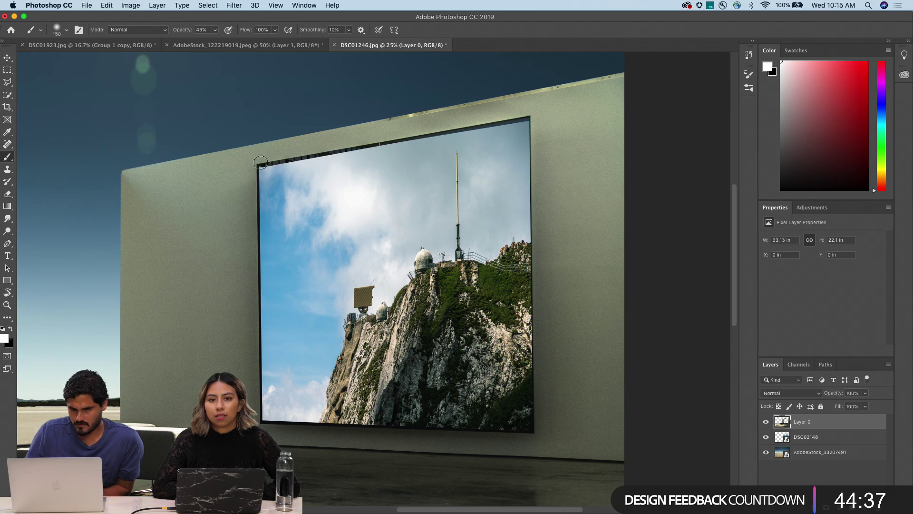
Step: Undo the Free Transform of the DSC02148 layer and redo it
key("super+z")
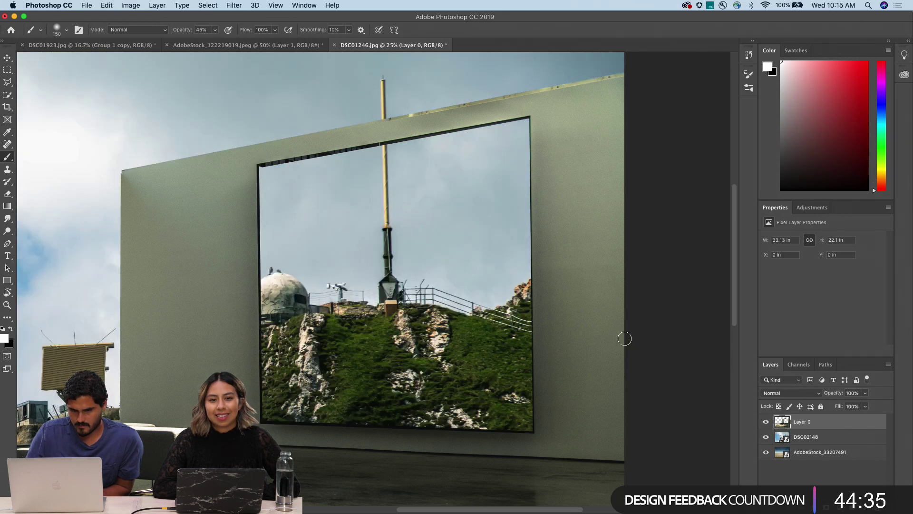
left_click(106, 6)
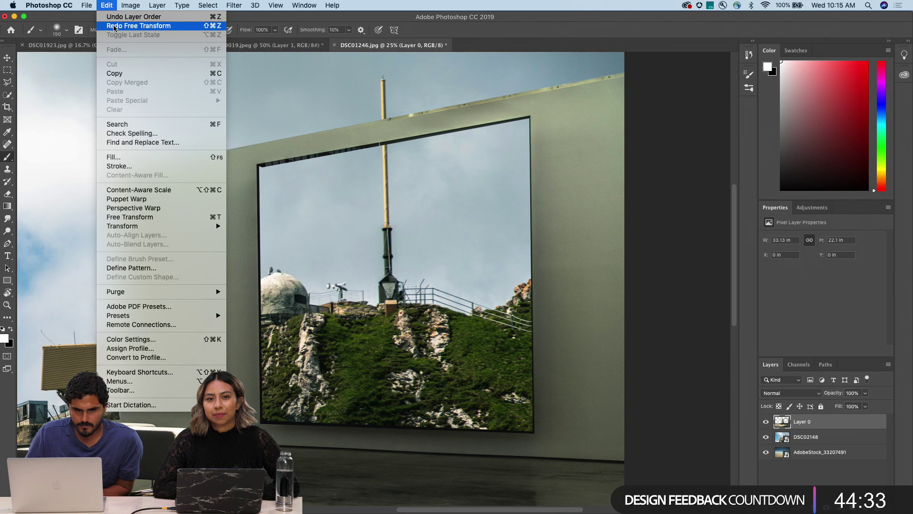
left_click(115, 25)
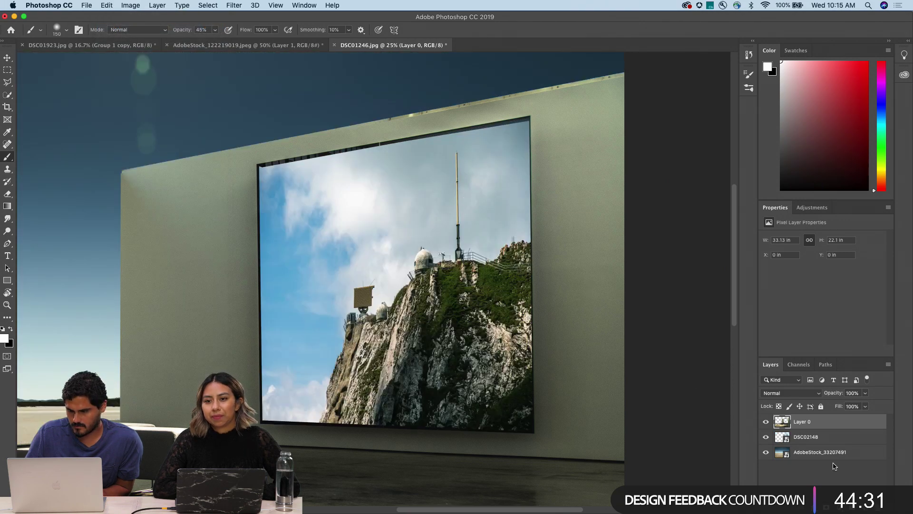
Step: Add a layer mask to Layer 0 and make black the foreground colour
left_click(819, 505)
key("x")
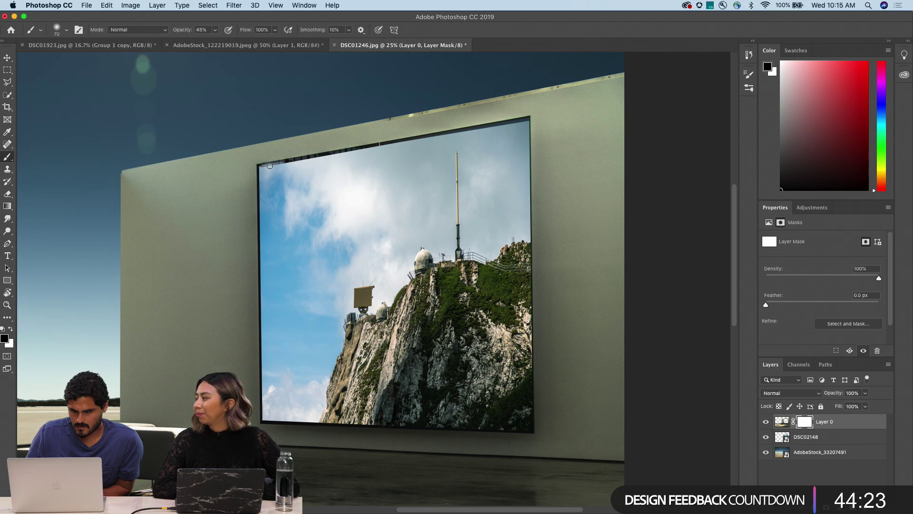
key("super+minus")
key("super+minus")
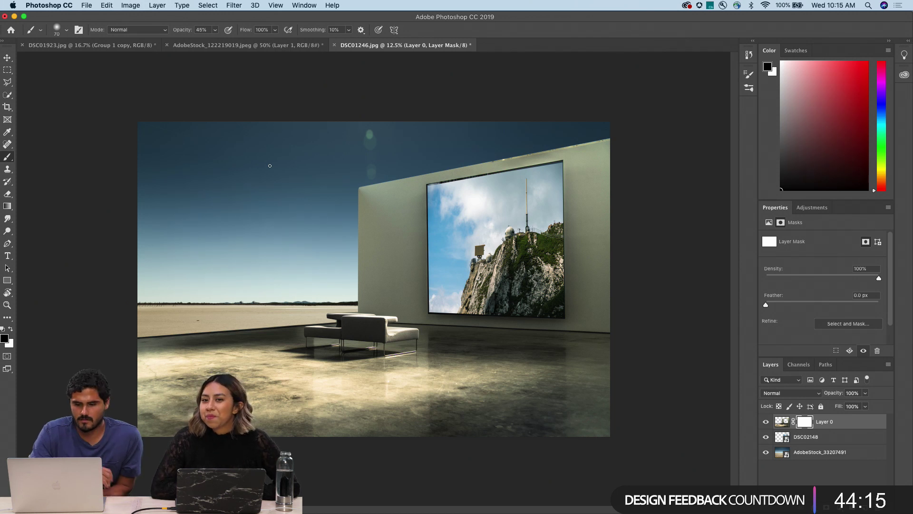
key("v")
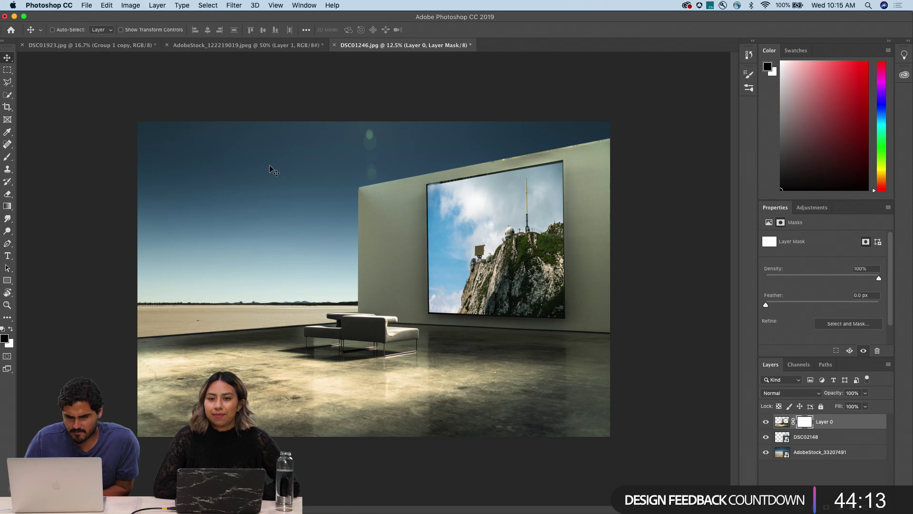
key("super+equal")
key("super+minus")
key("super+equal")
key("super+equal")
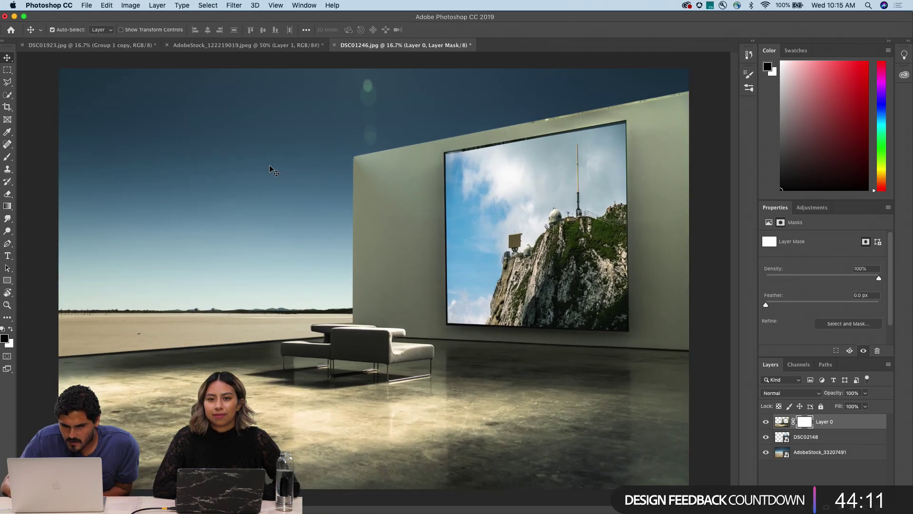
key("super+minus")
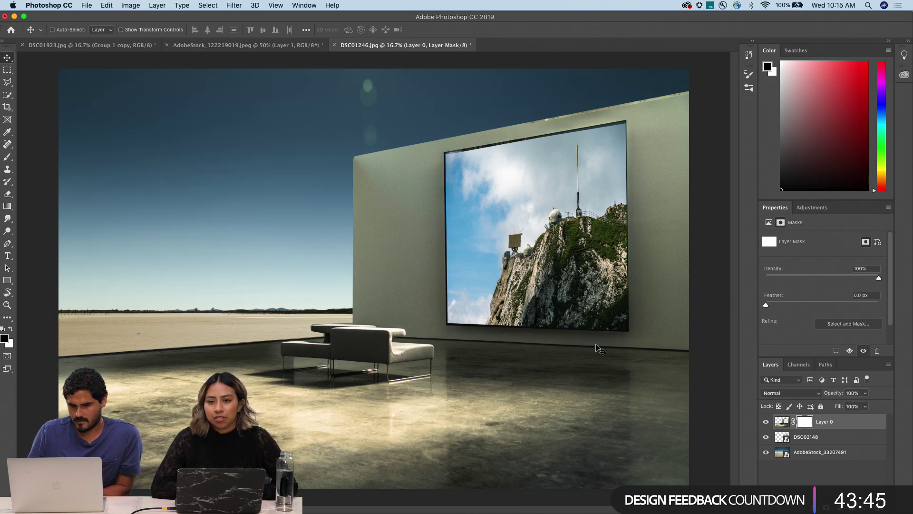
Step: With Layer 0's image targeted instead of its mask, switch to Finder's Europe folder and select the photos from DSC01873.jpg to DSC02019.jpg
left_click(782, 422)
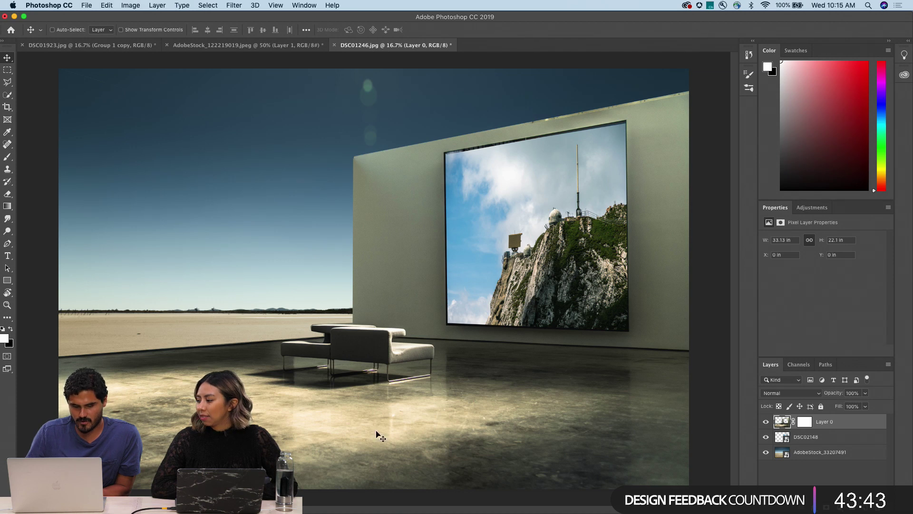
left_click(312, 498)
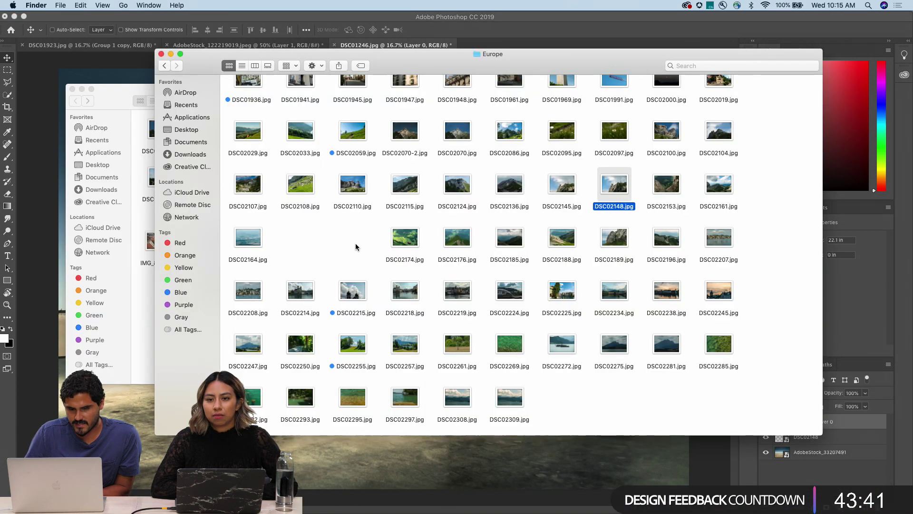
scroll(395, 150, "up", 2)
left_click_drag(414, 62, 325, 24)
scroll(388, 232, "down", 2)
scroll(388, 232, "up", 6)
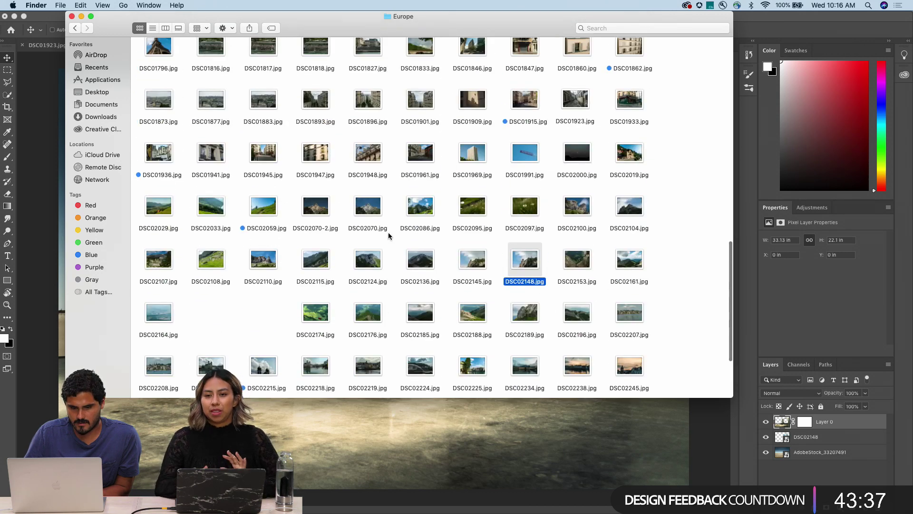
scroll(389, 232, "down", 1)
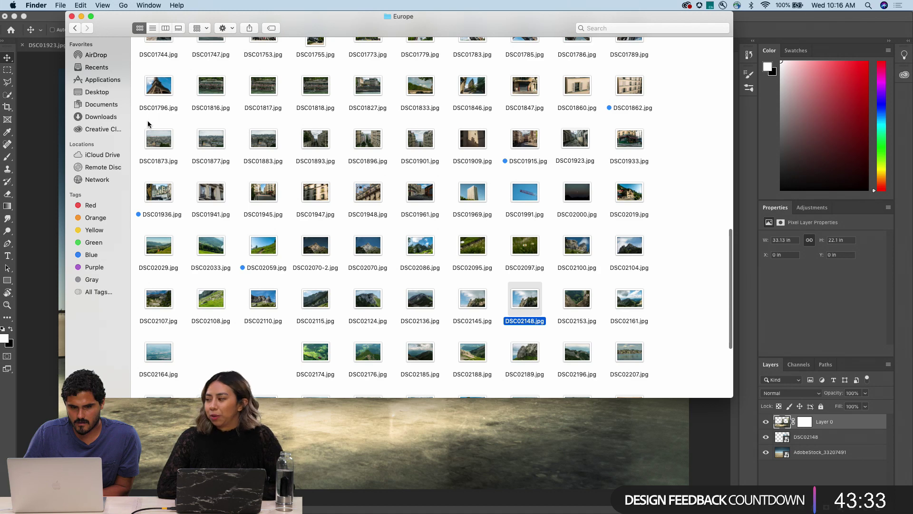
left_click_drag(148, 122, 643, 203)
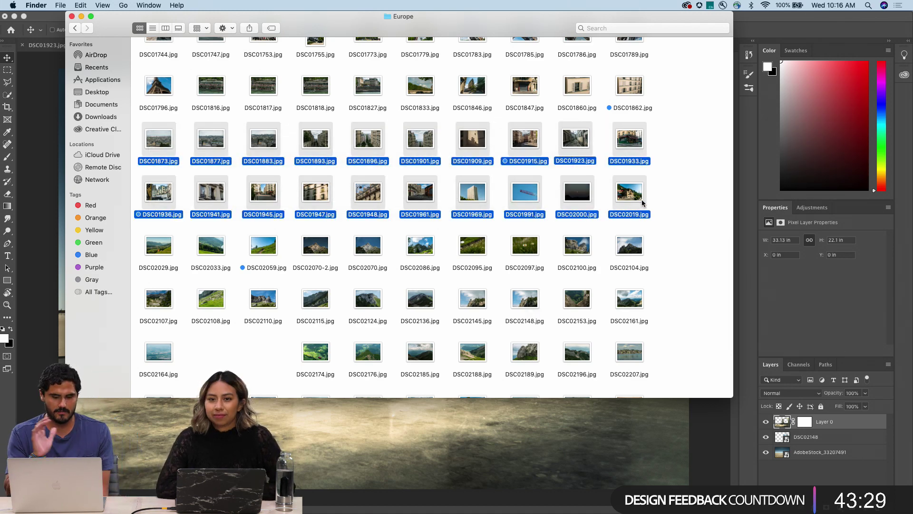
Step: Preview the selected Europe photos from DSC01873.jpg to DSC02019.jpg at full-screen size and examine them as possible composite material
key("space")
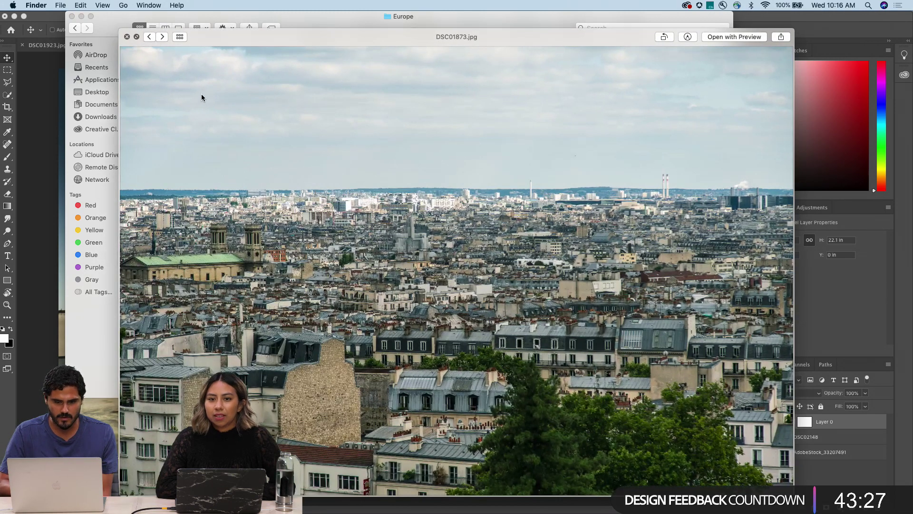
left_click(136, 37)
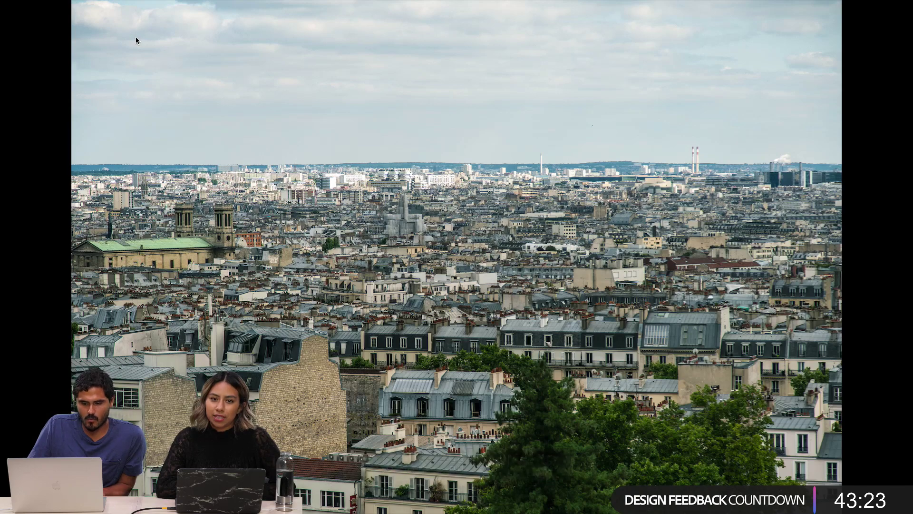
key("Right")
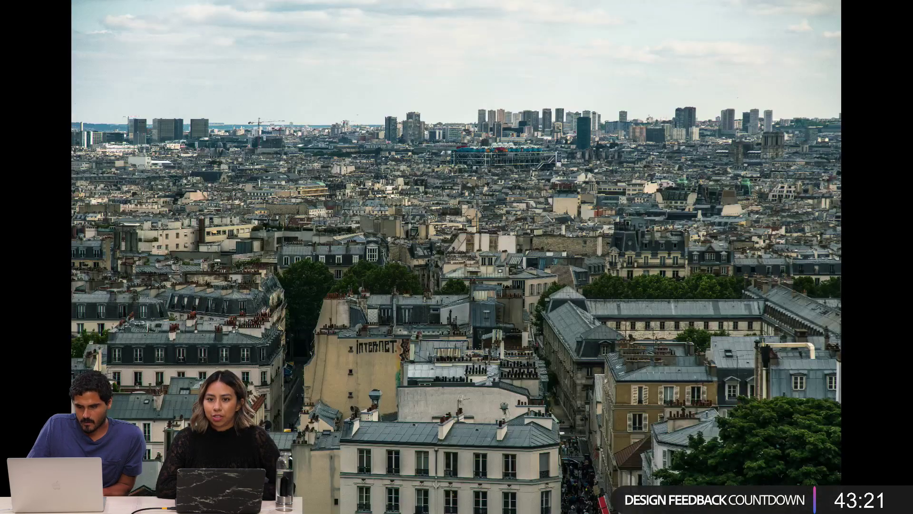
key("Right")
key("Right")
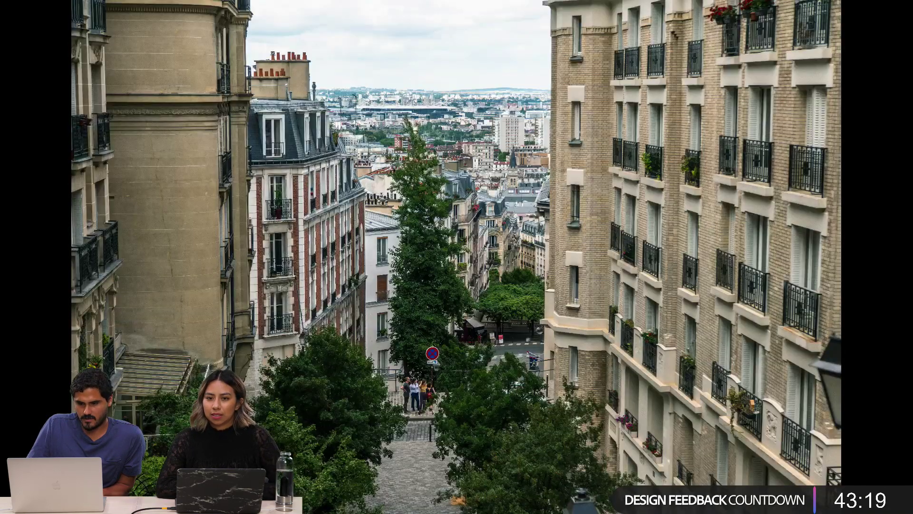
key("Right")
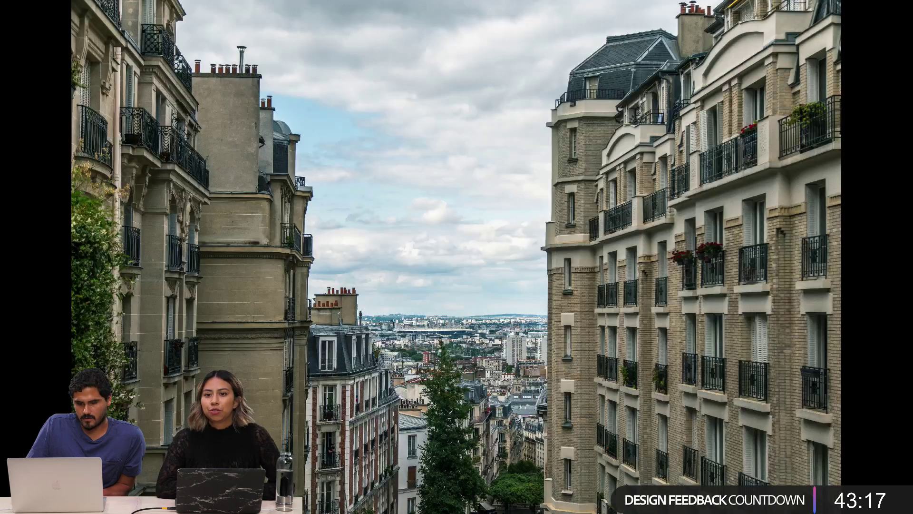
key("Right")
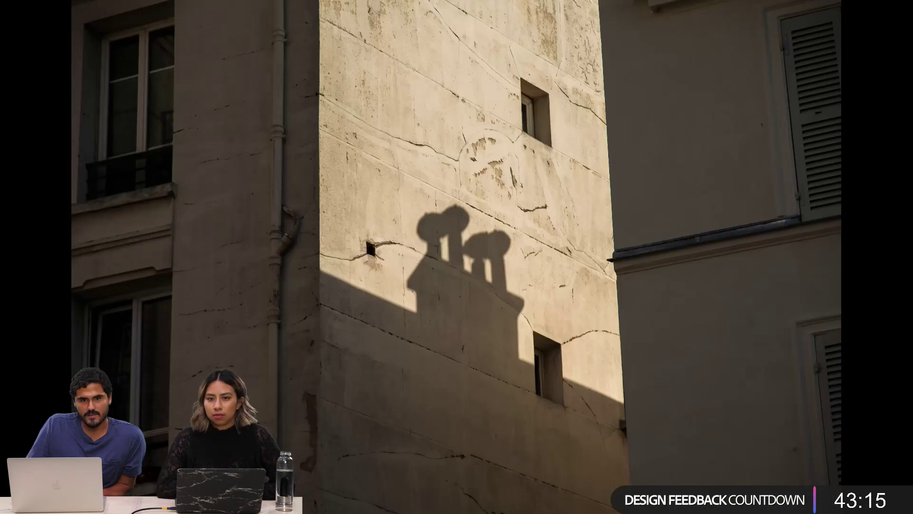
key("Right")
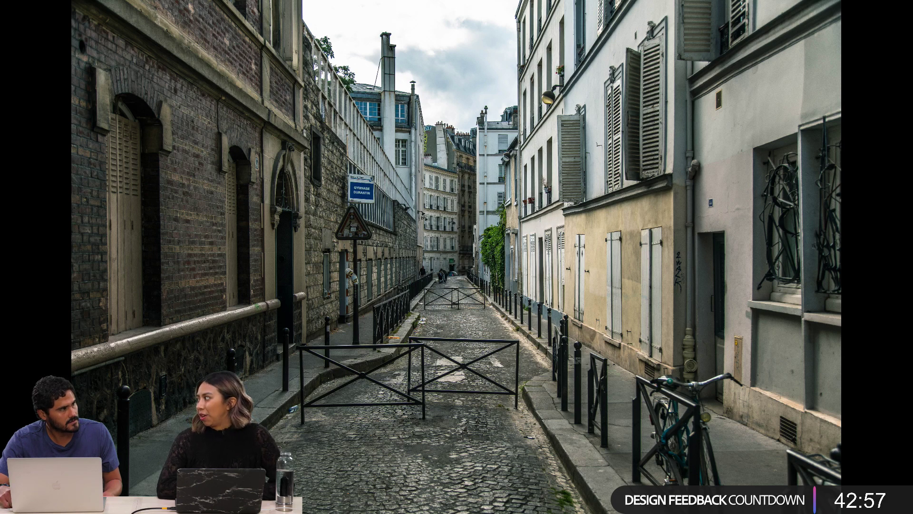
key("Right")
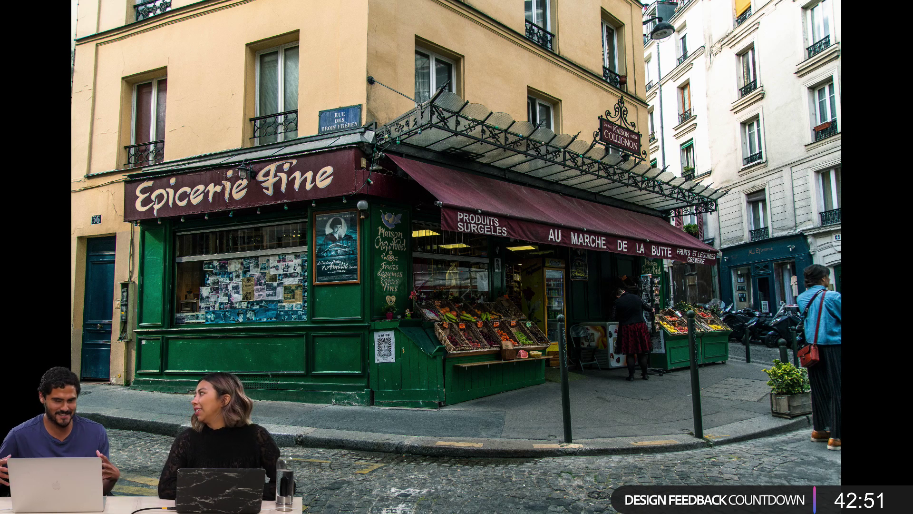
key("Right")
key("Right")
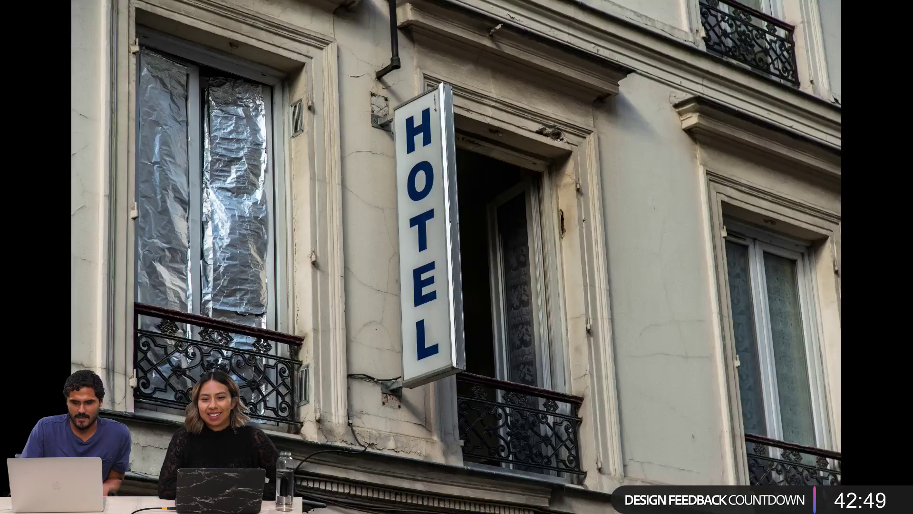
key("Right")
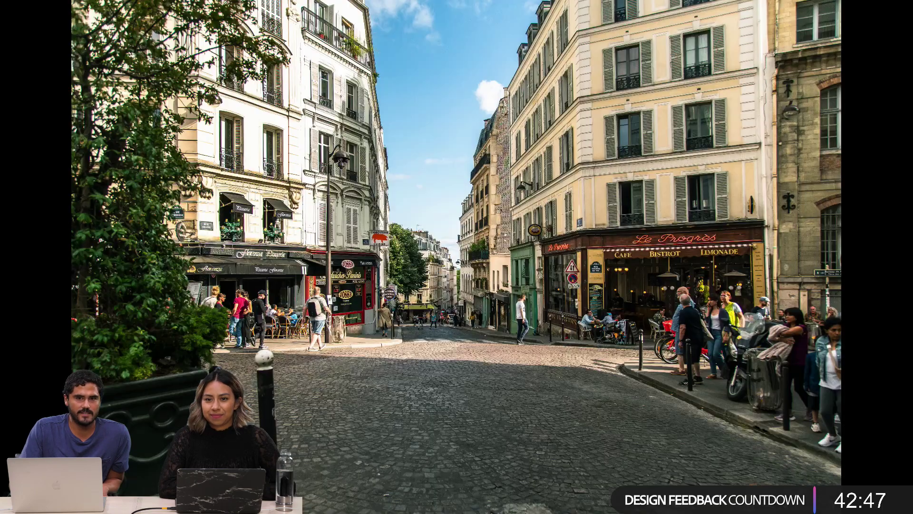
key("Right")
key("Right")
key("Right")
key("Right")
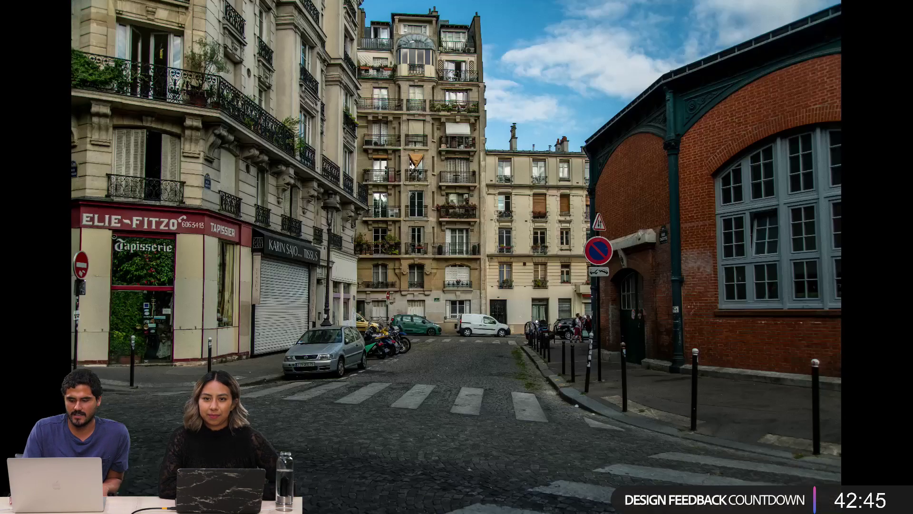
key("Right")
key("Right")
key("Right")
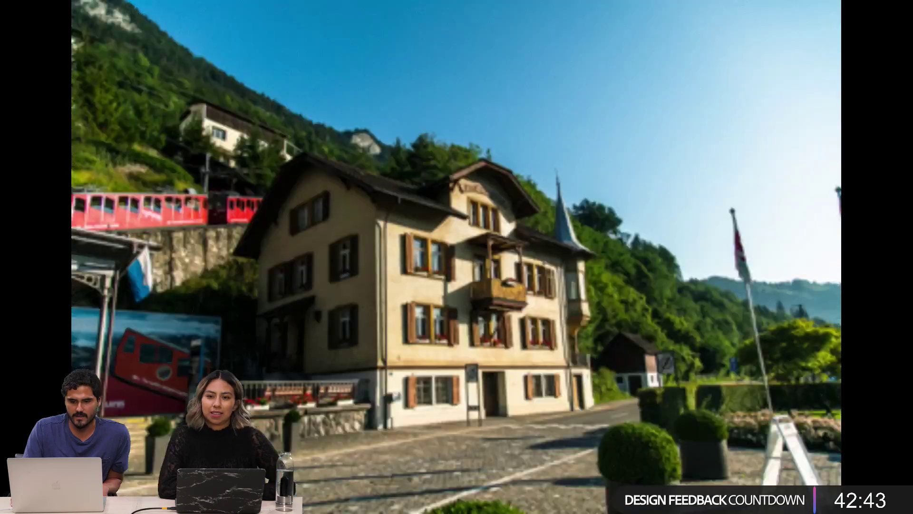
key("Right")
key("Right")
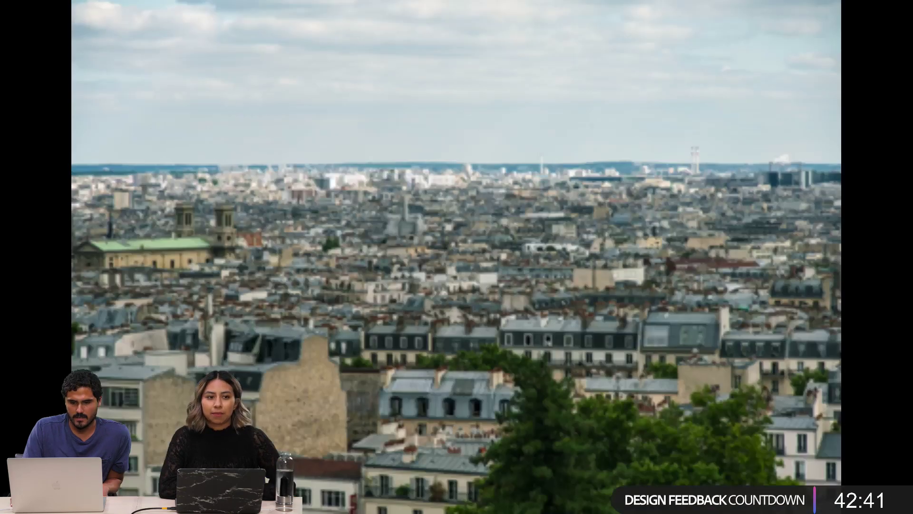
key("Escape")
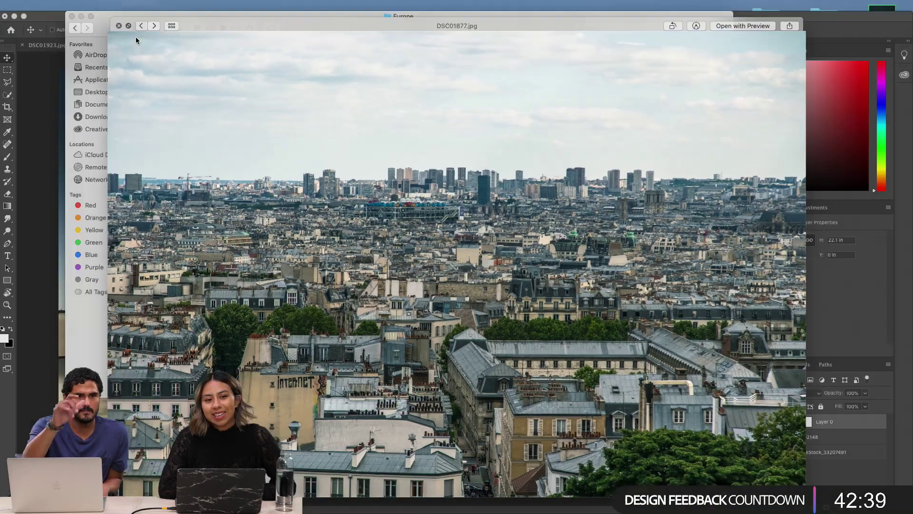
key("space")
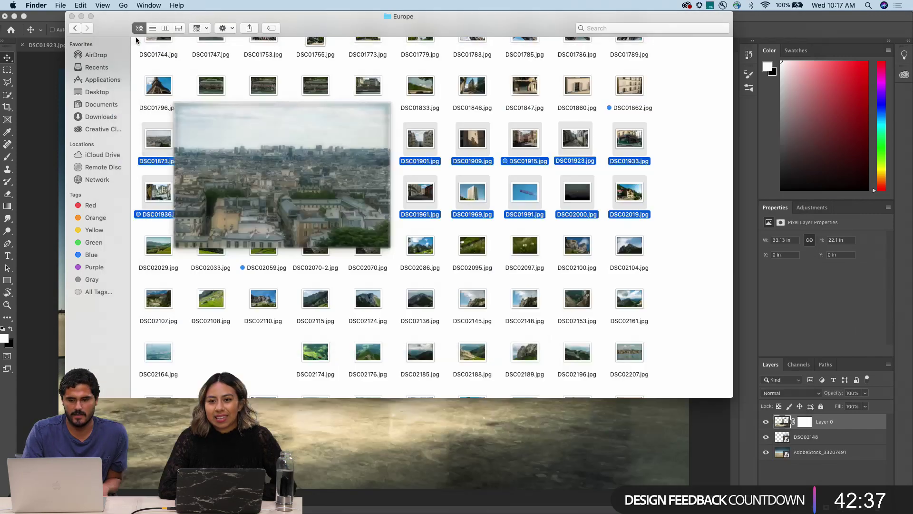
Step: Look through earlier photos in Finder's Europe folder, move its window aside and bring the toEdit folder to the front
left_click(49, 22)
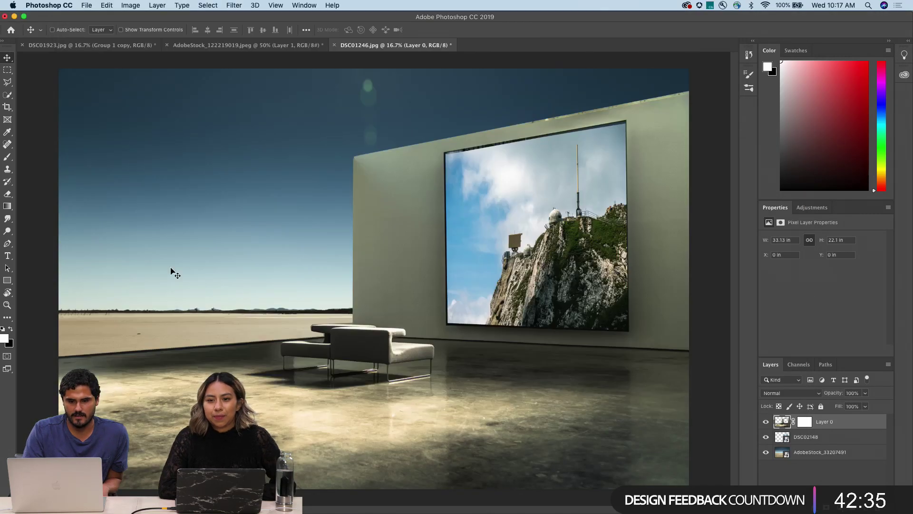
left_click(305, 500)
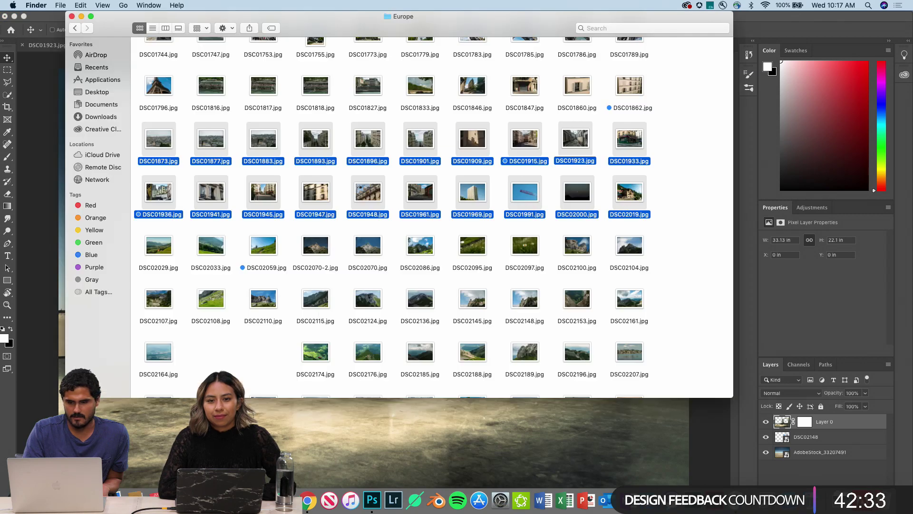
scroll(398, 329, "up", 5)
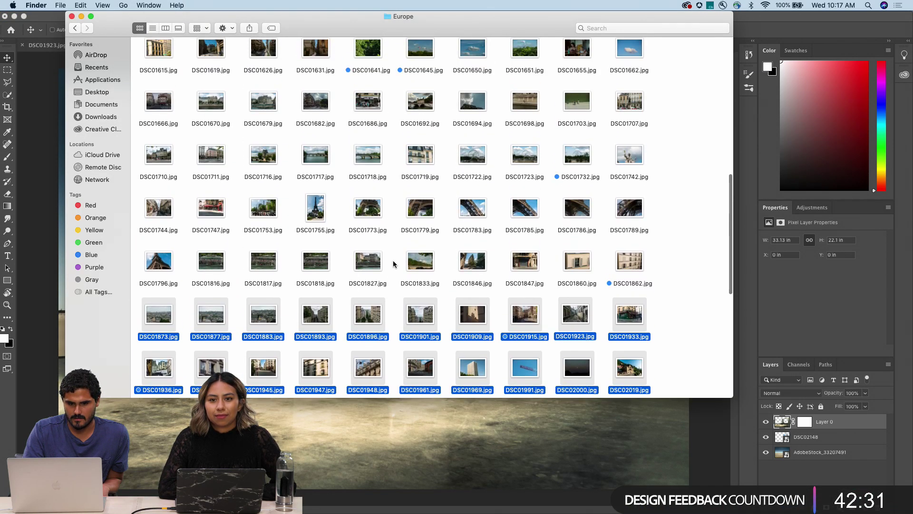
left_click_drag(110, 29, 178, 125)
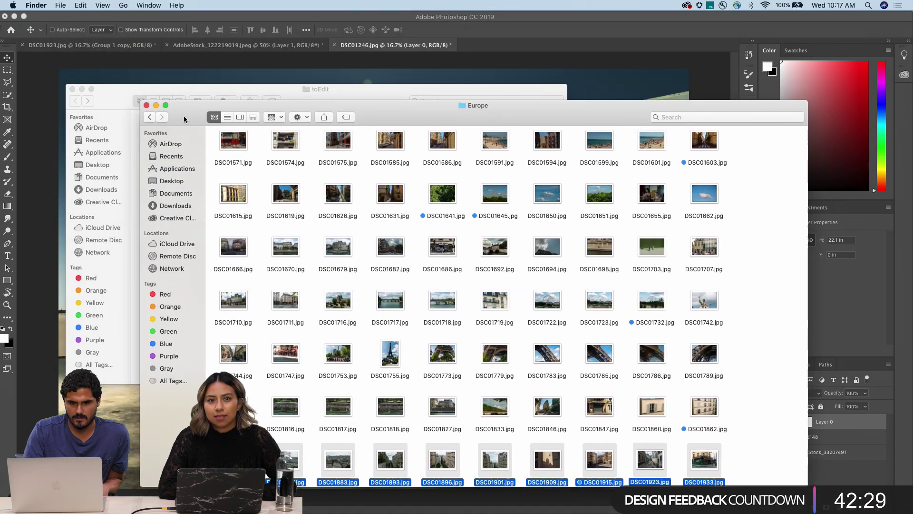
left_click(111, 102)
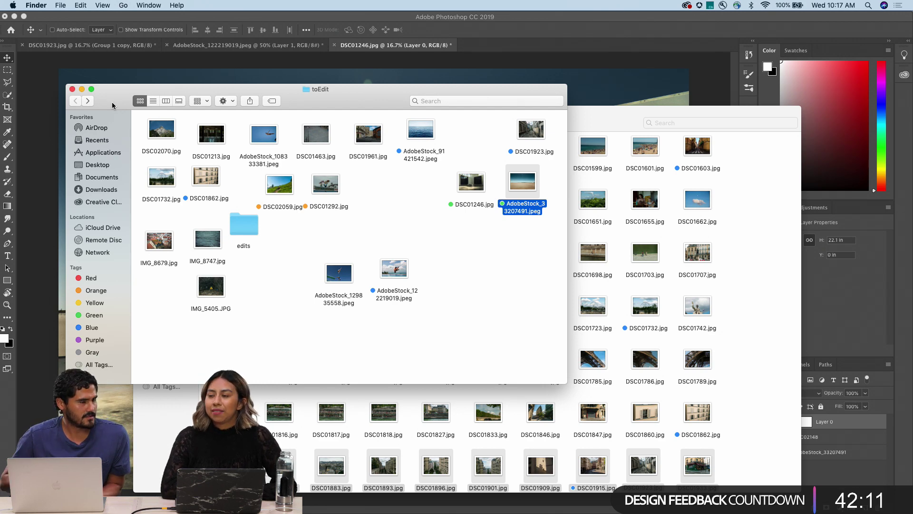
Step: Switch to Photoshop and delete the DSC02148 mountain layer from DSC01246.jpg
left_click(362, 21)
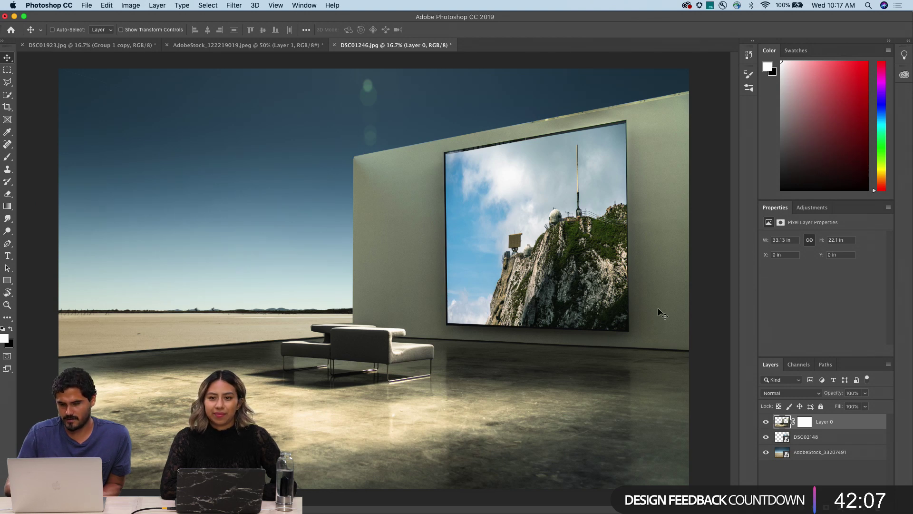
left_click(809, 438)
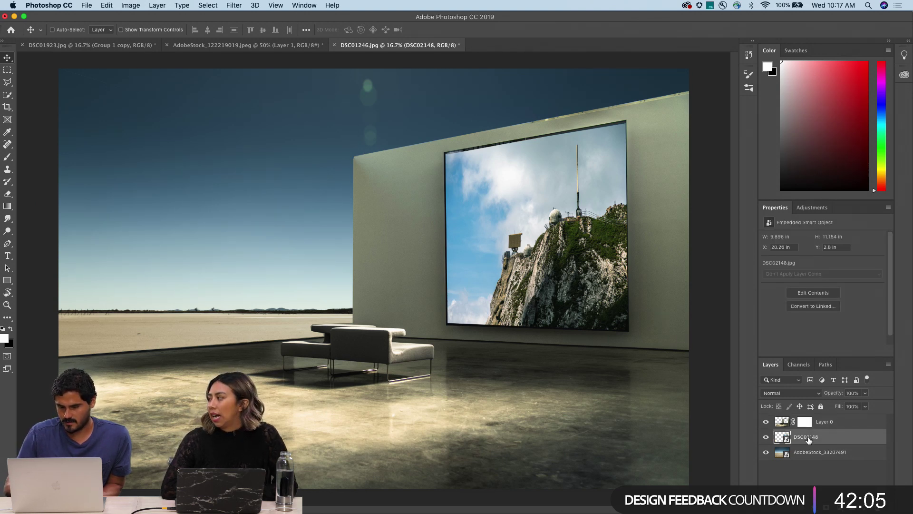
key("Delete")
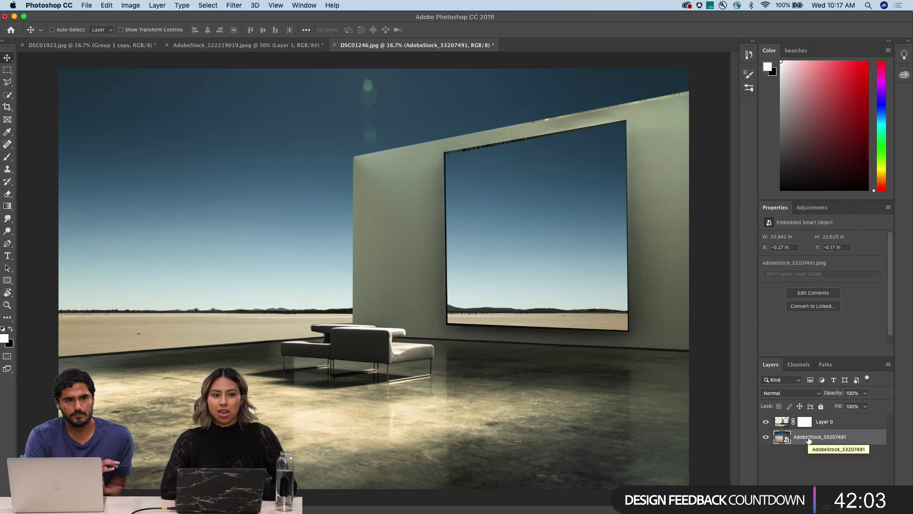
Step: Switch to Finder's Europe folder and open the tower photo DSC01969.jpg as a separate document in Photoshop
mouse_move(808, 512)
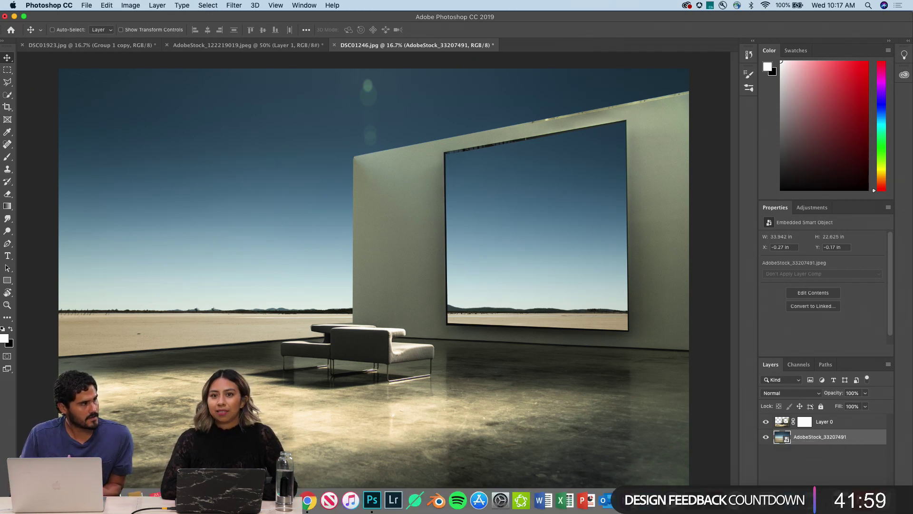
left_click(287, 501)
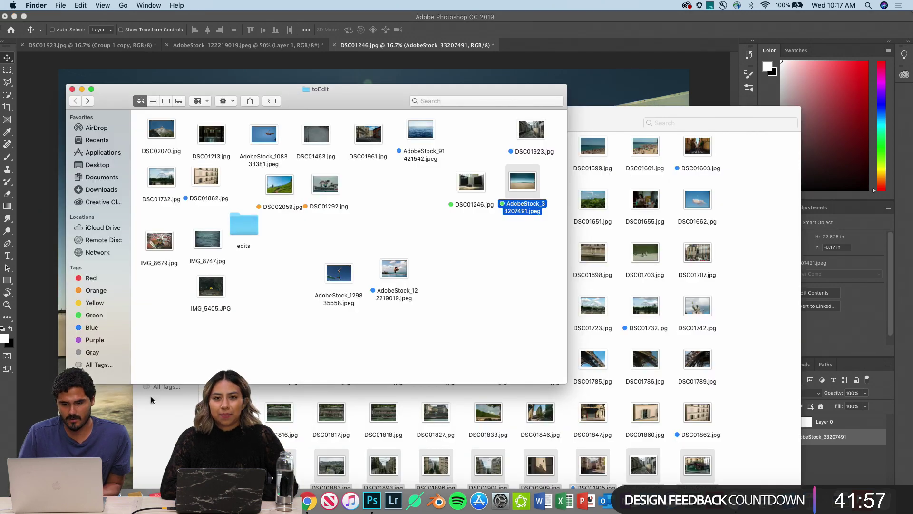
left_click(614, 117)
left_click_drag(614, 117, 545, 65)
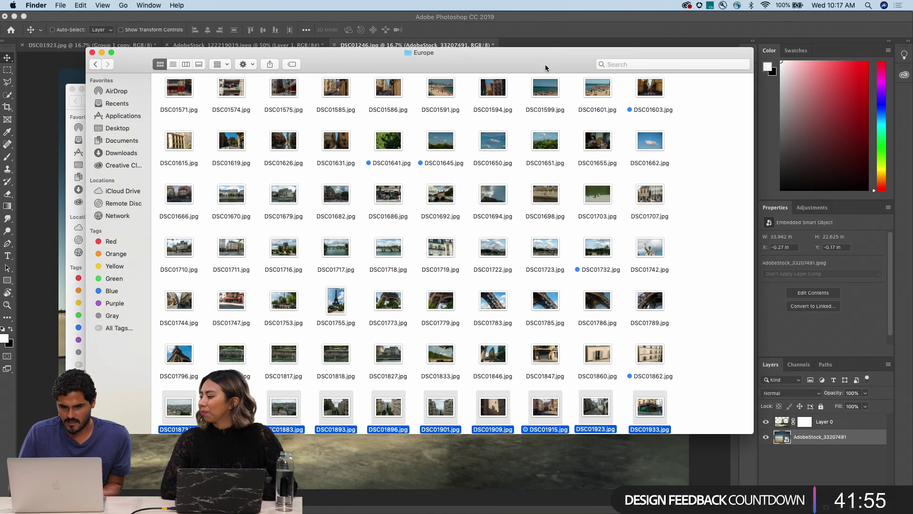
scroll(469, 189, "down", 4)
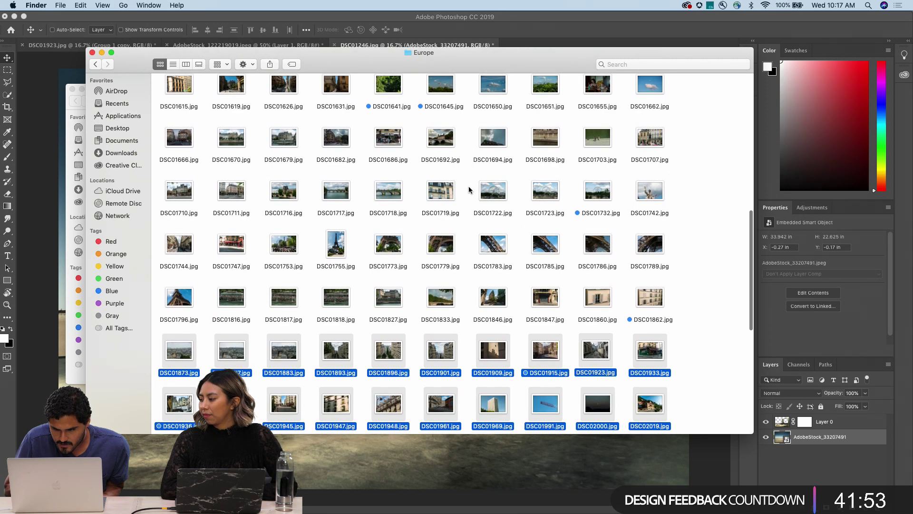
left_click(515, 333)
left_click_drag(490, 376, 365, 500)
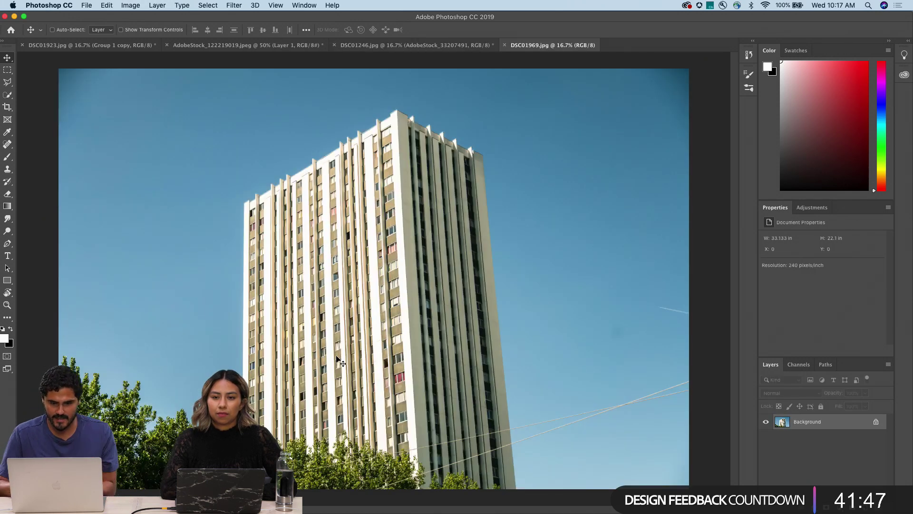
Step: Convert the locked Background of DSC01969.jpg into a regular layer and enlarge it to about 217.68% with Free Transform, filling the canvas with the tower
double_click(821, 421)
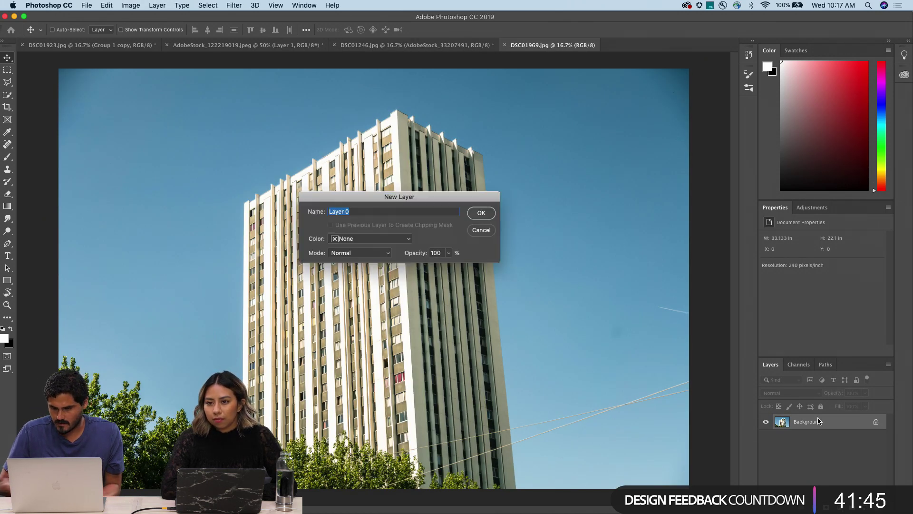
key("Return")
key("super+minus")
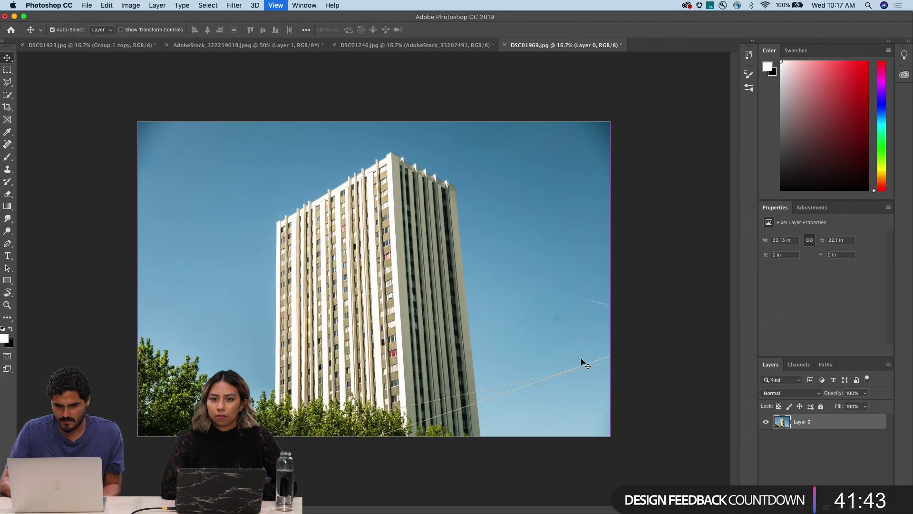
key("super+t")
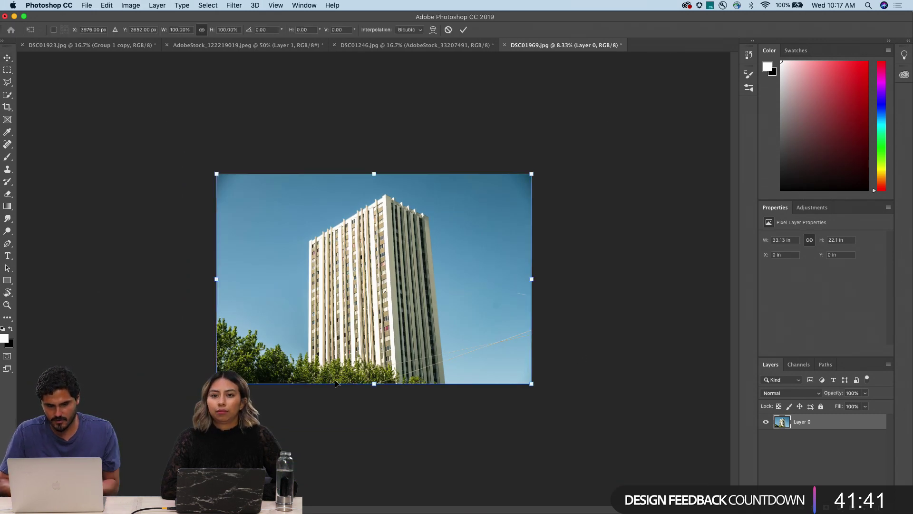
left_click_drag(217, 383, 55, 491)
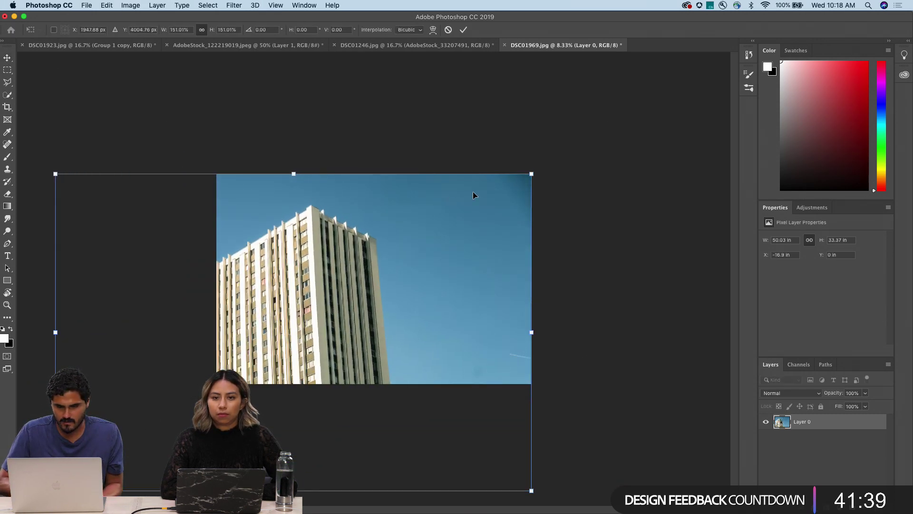
left_click_drag(532, 173, 741, 34)
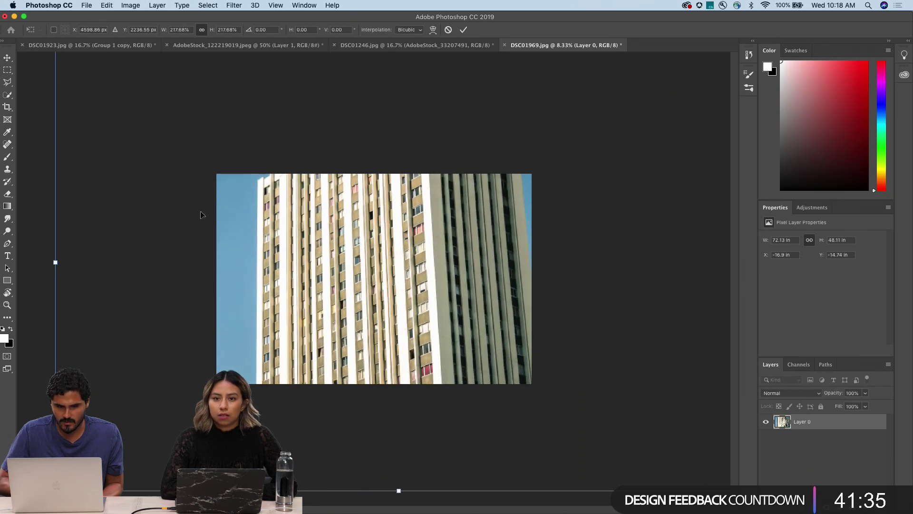
Step: Rotate the enlarged tower layer about 3.44° clockwise and apply the transform
left_click_drag(46, 237, 55, 216)
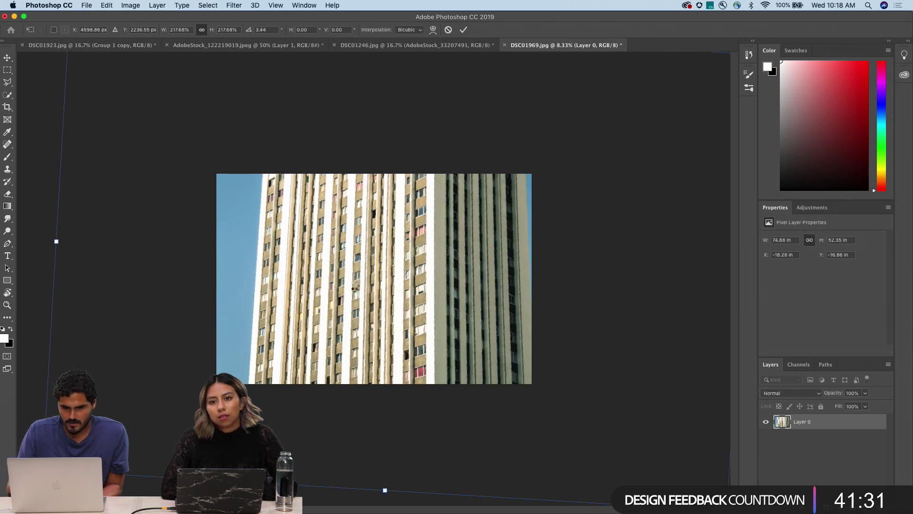
key("Return")
key("super+equal")
key("super+equal")
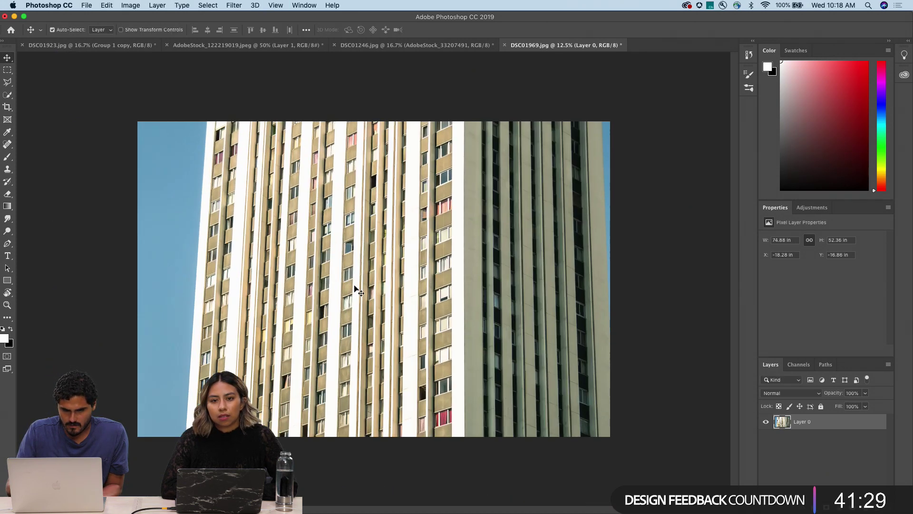
Step: Shift the enlarged tower layer to X -18.87 in, Y -18.4 in, leaving blue sky on both sides of the building
key("super+equal")
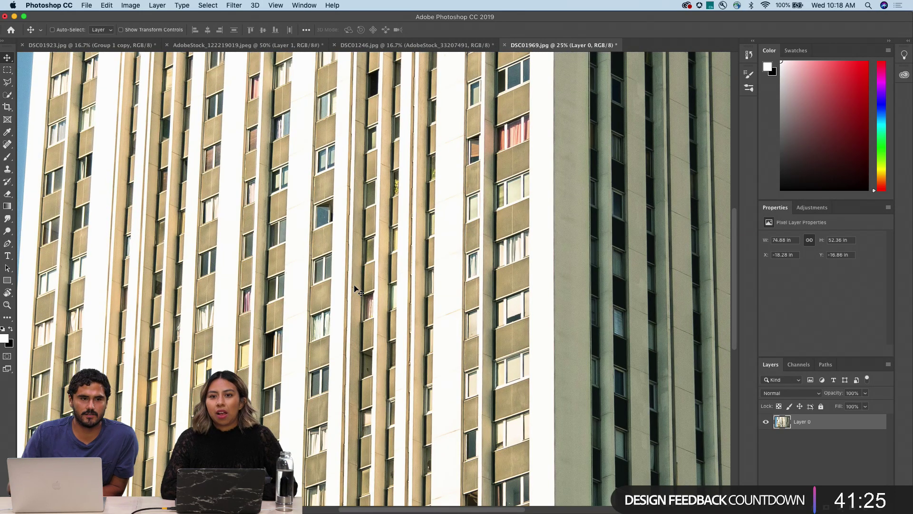
key("super+equal")
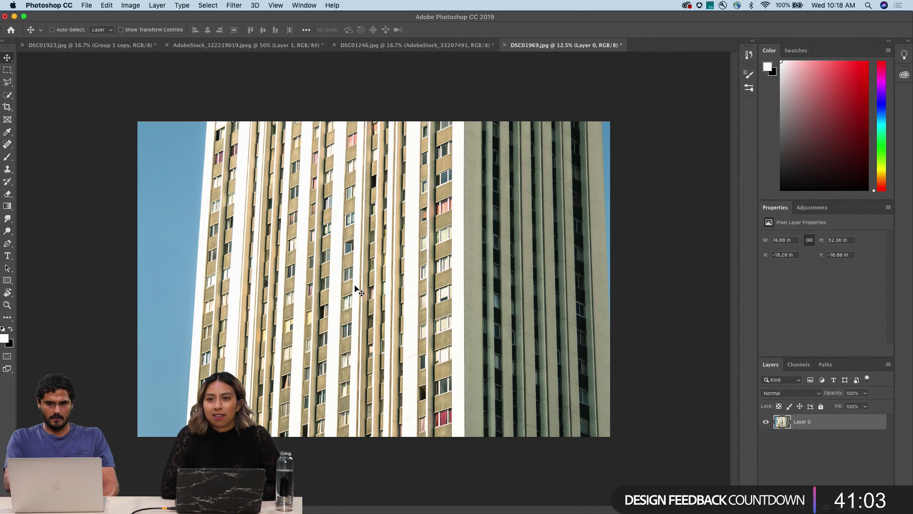
left_click_drag(411, 290, 428, 278)
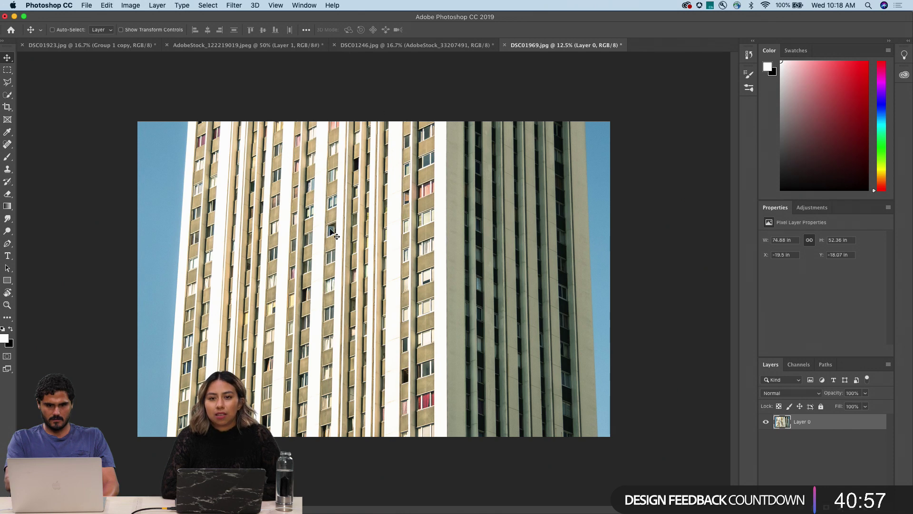
left_click_drag(350, 285, 357, 280)
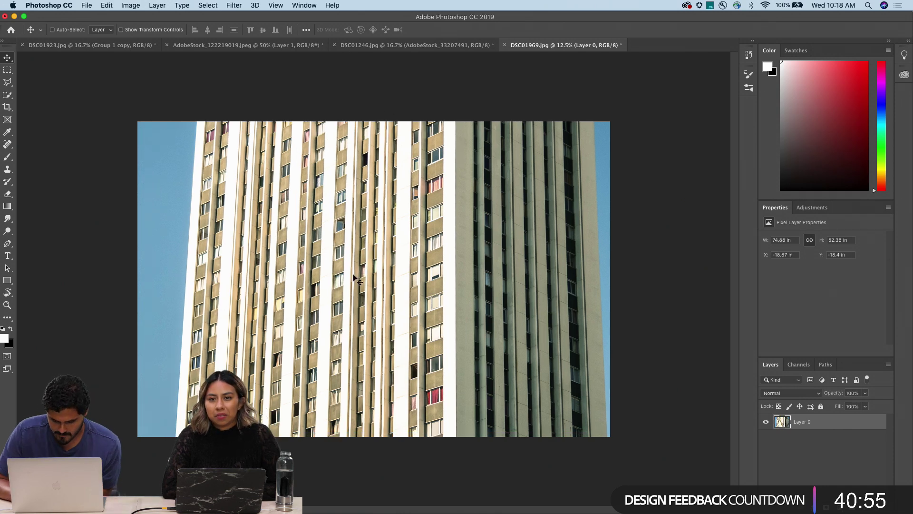
Step: Switch to Finder's Europe folder and look through the photos for an image to combine with the tower
key("ctrl+Up")
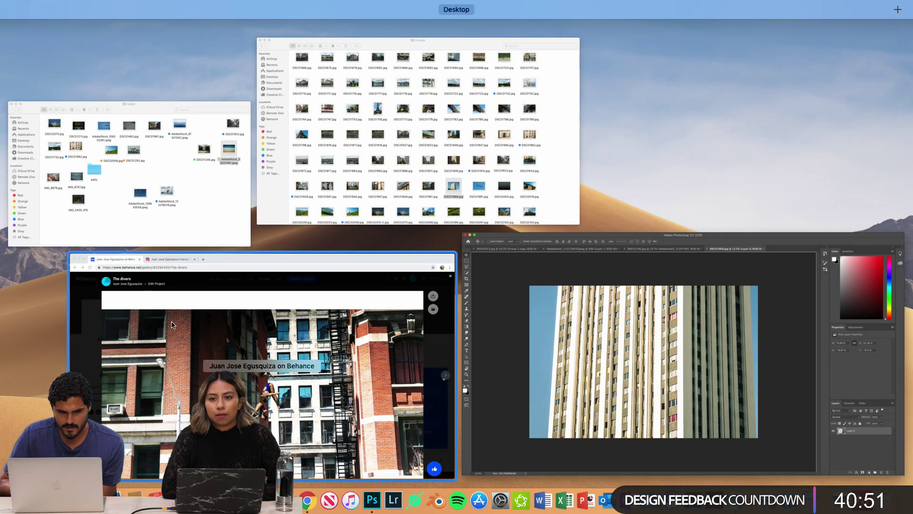
left_click(313, 161)
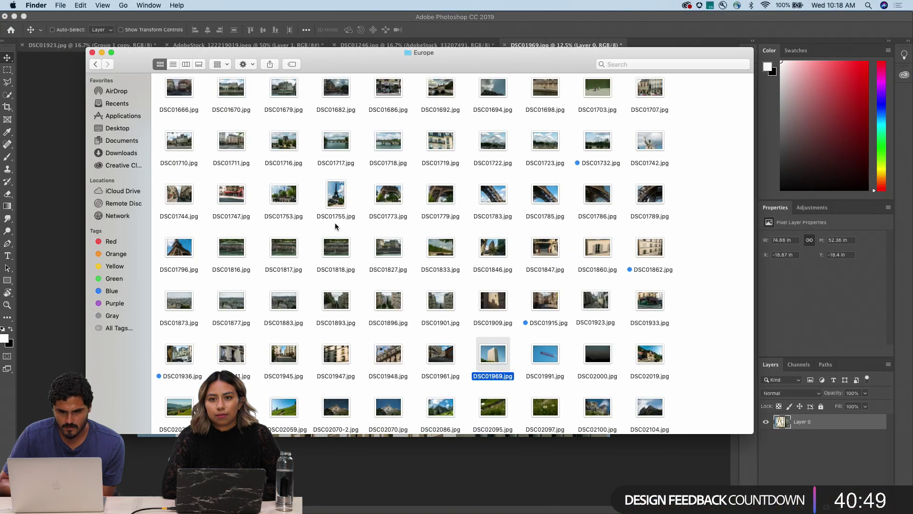
scroll(335, 224, "down", 1)
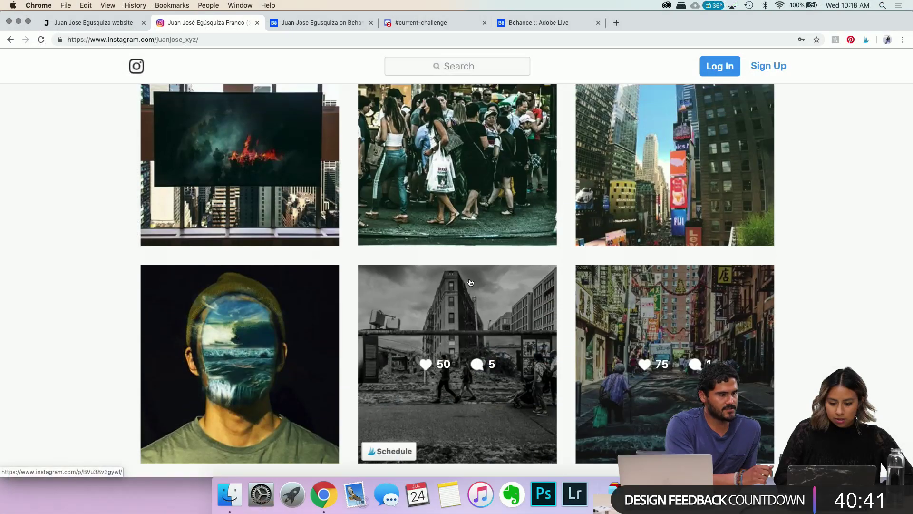
Step: Switch to Chrome, look over the artist's Instagram posts and open the PythonTV project from the portfolio website
scroll(470, 283, "up", 3)
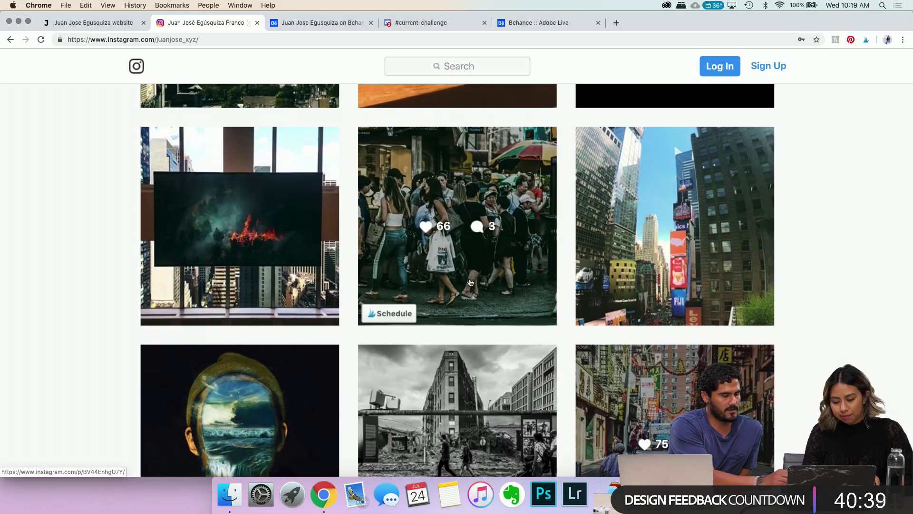
left_click(115, 23)
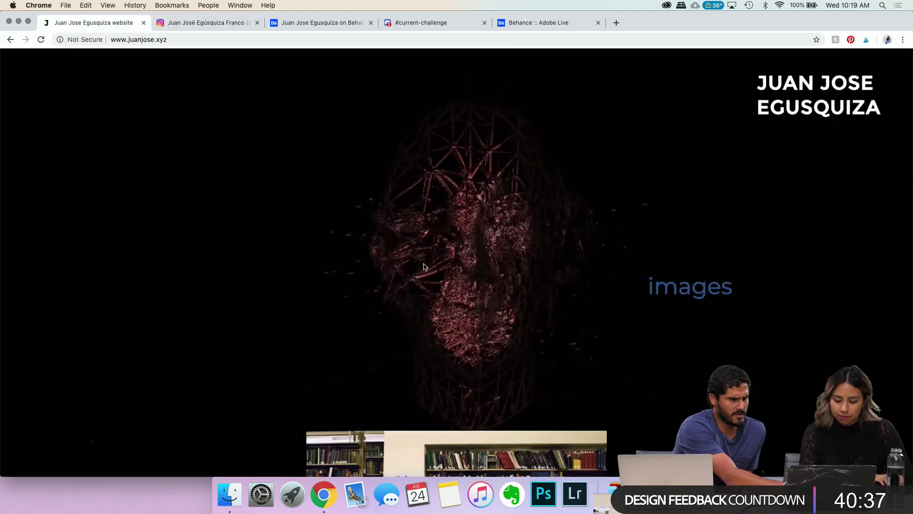
scroll(625, 295, "down", 10)
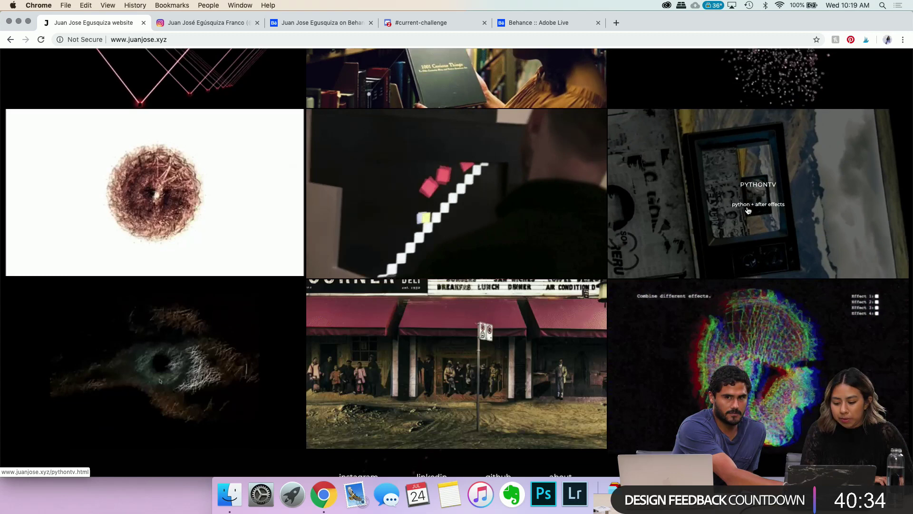
left_click(748, 210)
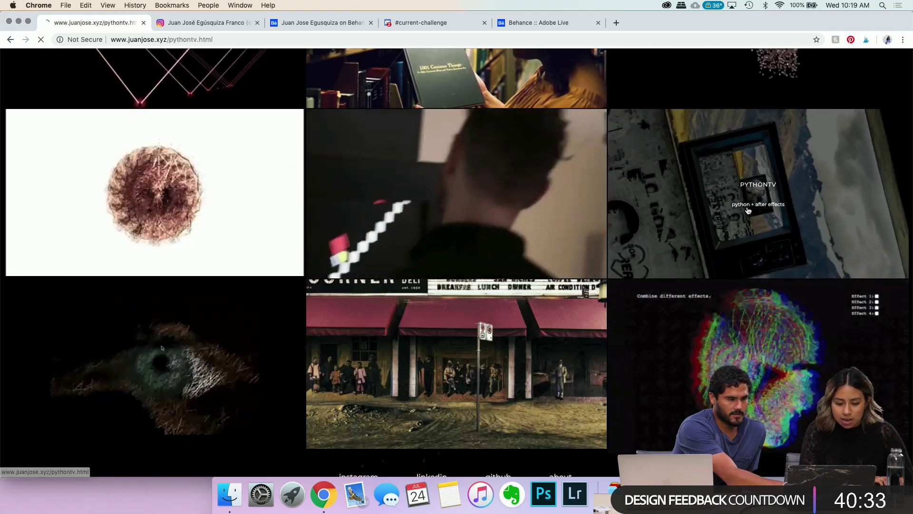
Step: Play the second Vimeo video on the PythonTV page and adjust its sound
scroll(514, 285, "down", 4)
scroll(515, 286, "down", 5)
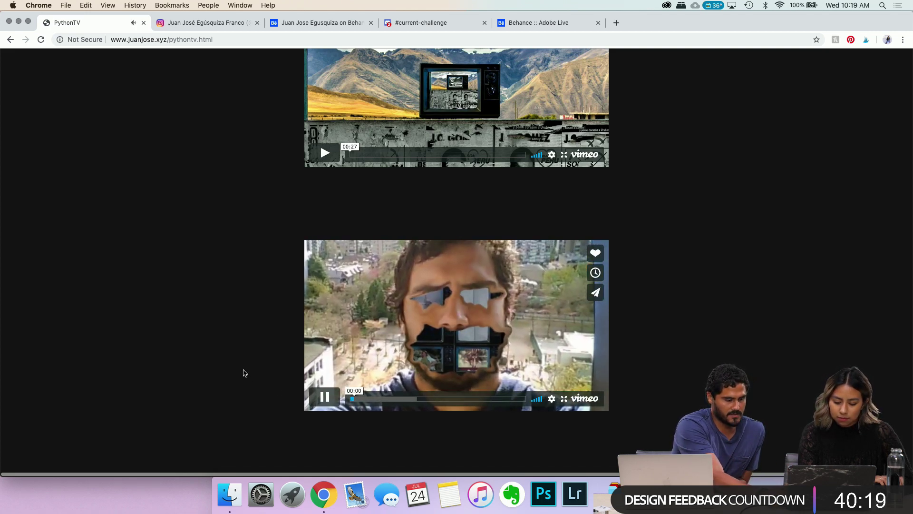
key("XF86AudioRaiseVolume")
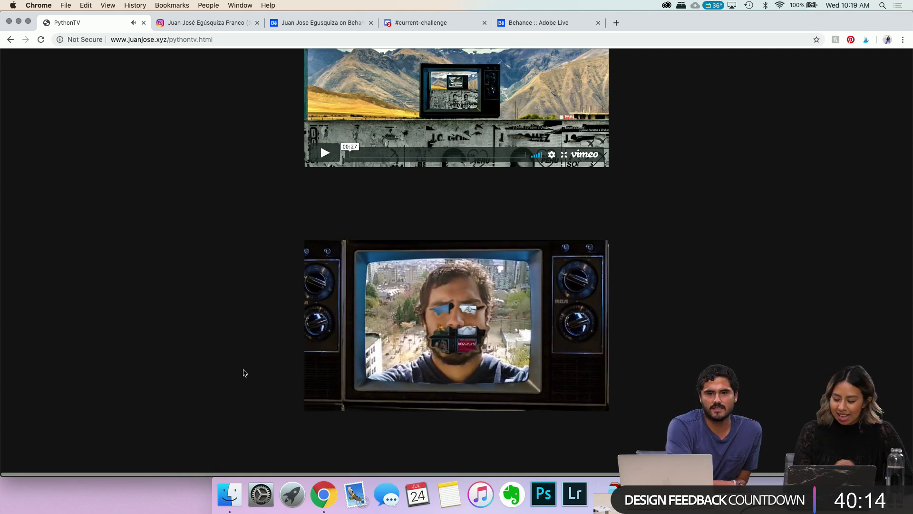
key("XF86AudioMute")
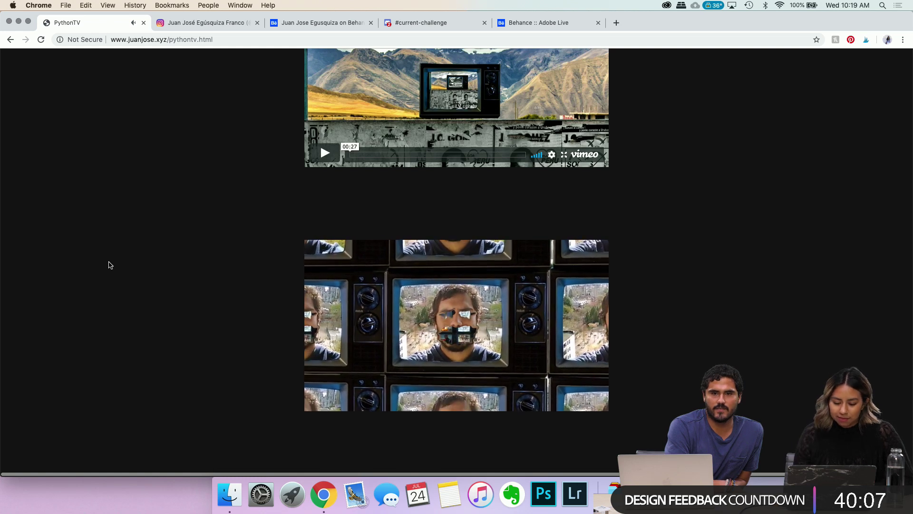
scroll(109, 265, "down", 3)
scroll(109, 265, "down", 2)
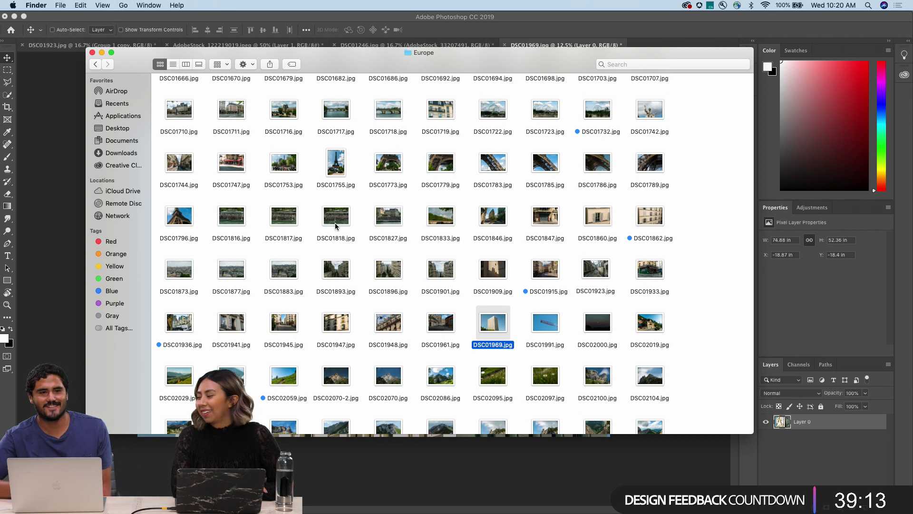
Step: In Finder's Europe folder, select the photos DSC02295.jpg, DSC02297.jpg, DSC02308.jpg and DSC02309.jpg
scroll(341, 219, "down", 10)
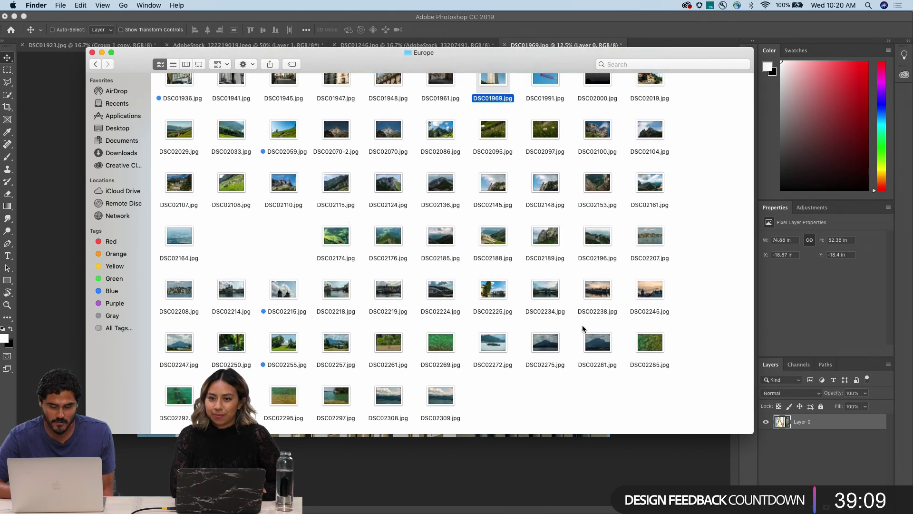
scroll(590, 295, "up", 2)
scroll(598, 275, "down", 2)
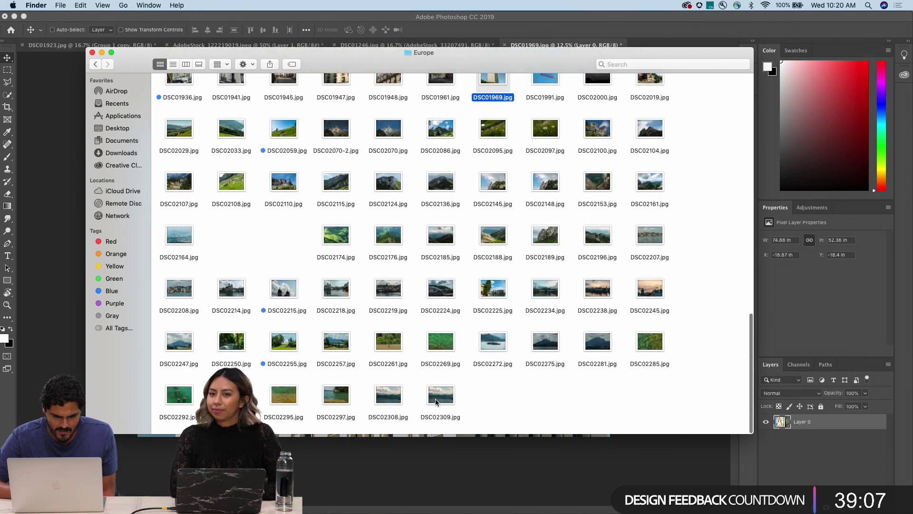
left_click_drag(274, 385, 431, 401)
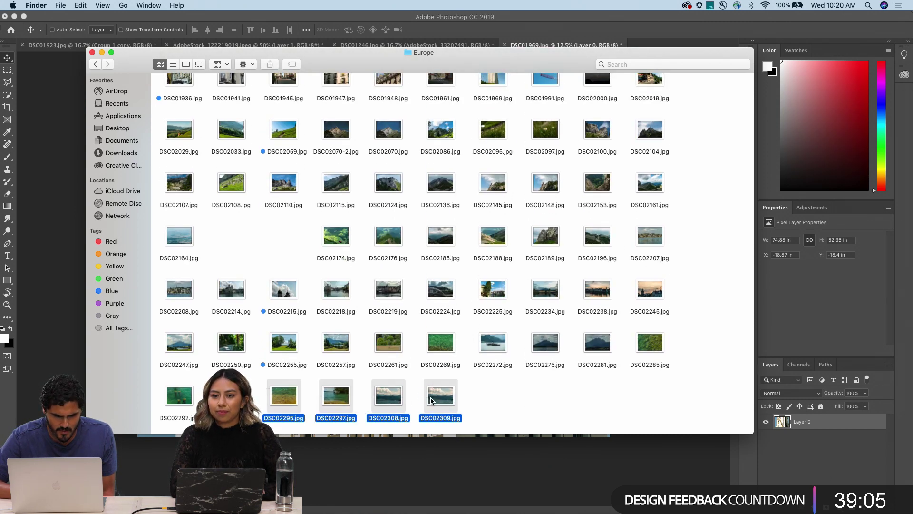
Step: Preview the selected water photos DSC02295.jpg and DSC02297.jpg at full size, and clear the file selection
key("space")
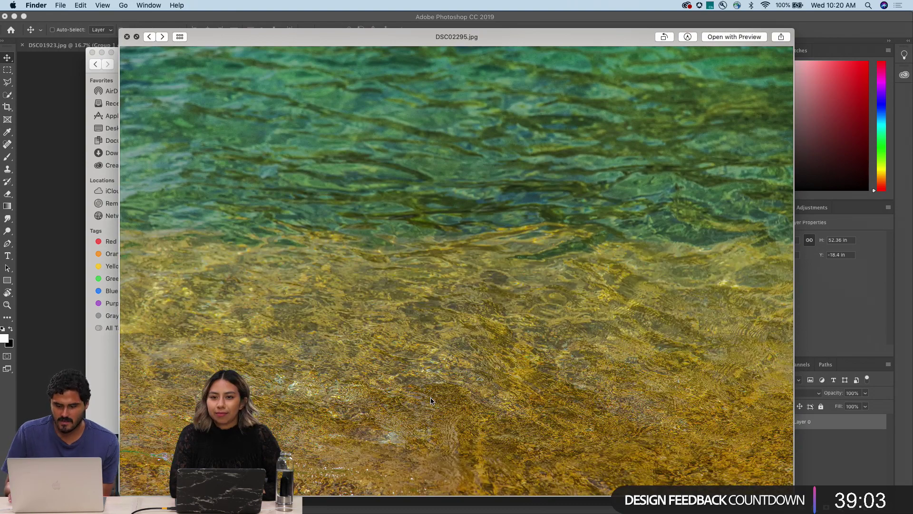
key("Right")
key("Right")
key("Left")
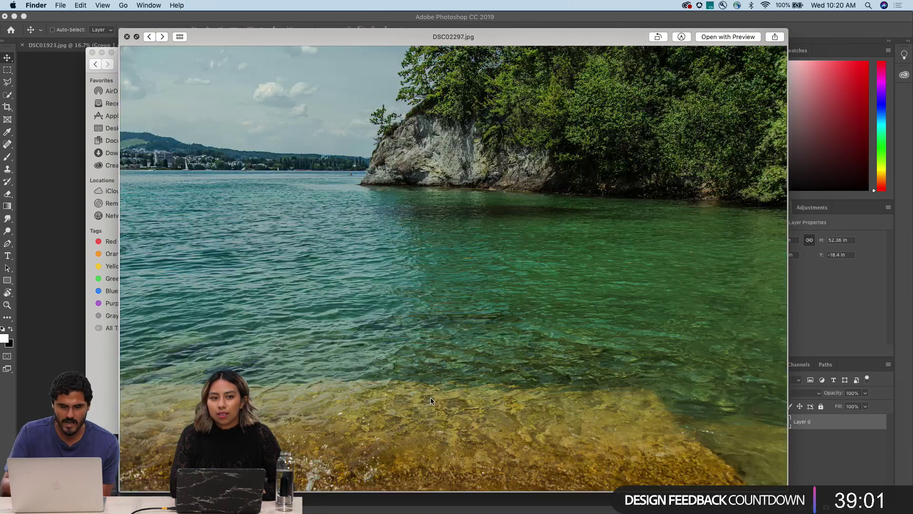
key("Left")
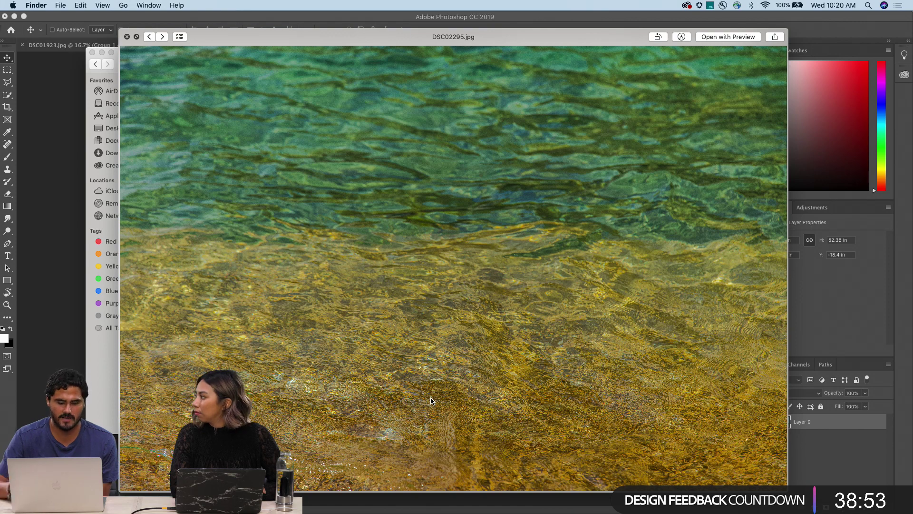
key("space")
left_click(298, 251)
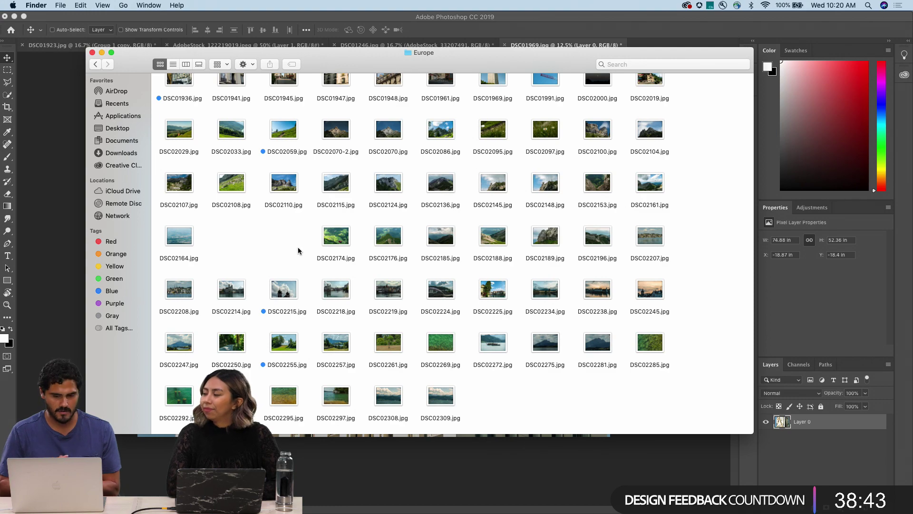
Step: Browse the photo thumbnails in the Europe folder
scroll(299, 251, "up", 5)
scroll(299, 250, "down", 5)
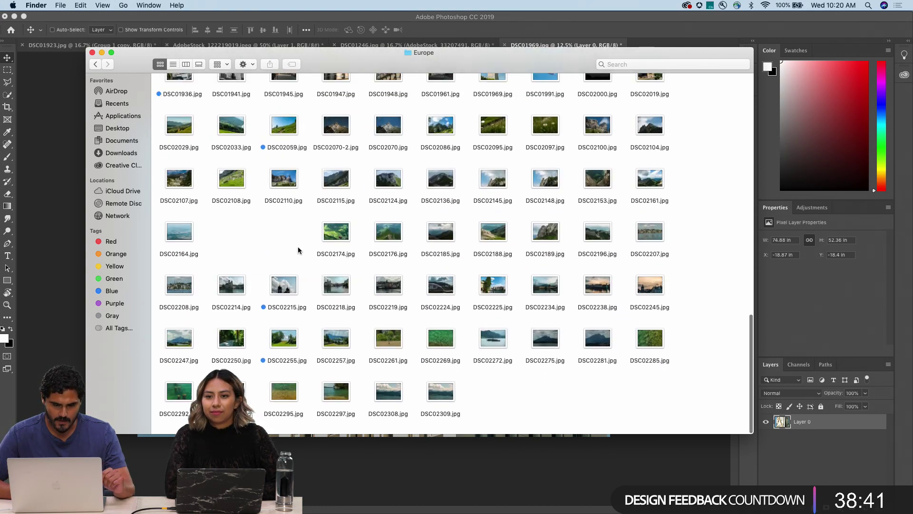
scroll(298, 249, "up", 5)
scroll(299, 249, "down", 5)
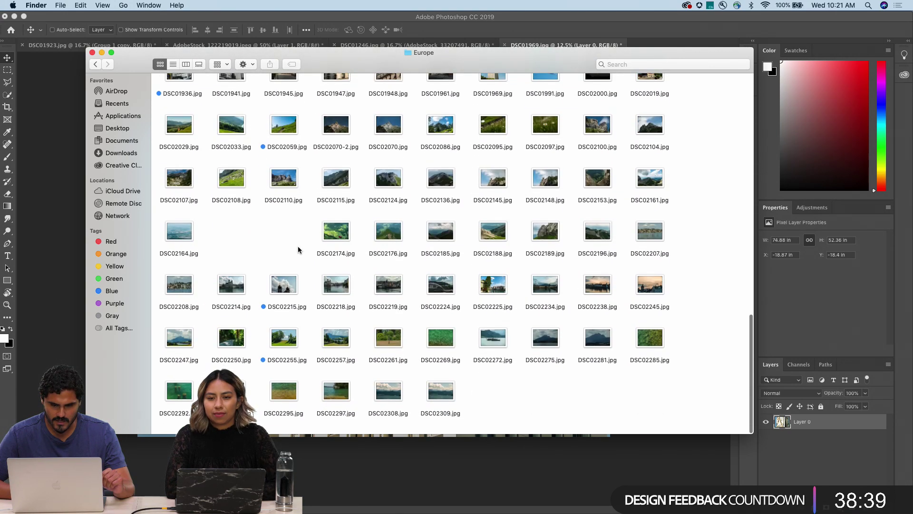
scroll(299, 249, "up", 4)
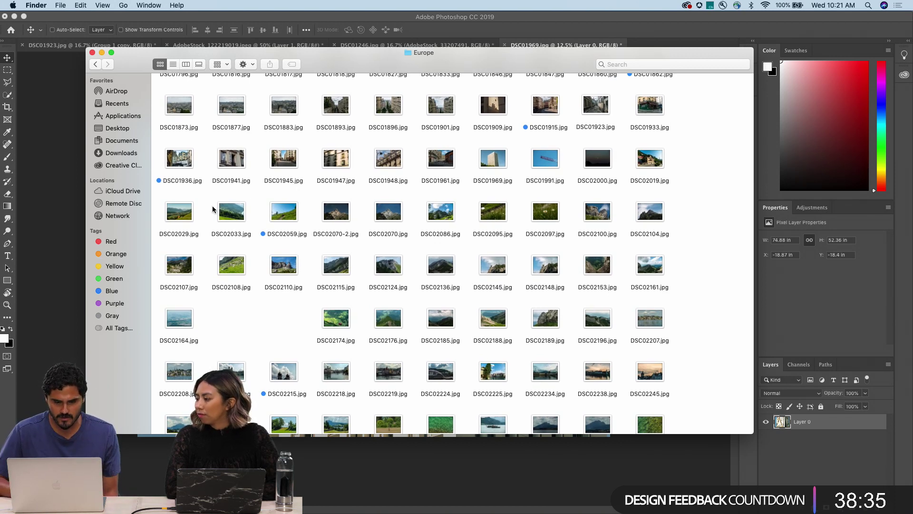
Step: Switch to Chrome and view the post of two headless men shaking hands before a crowd on the artist's Instagram profile
left_click(310, 505)
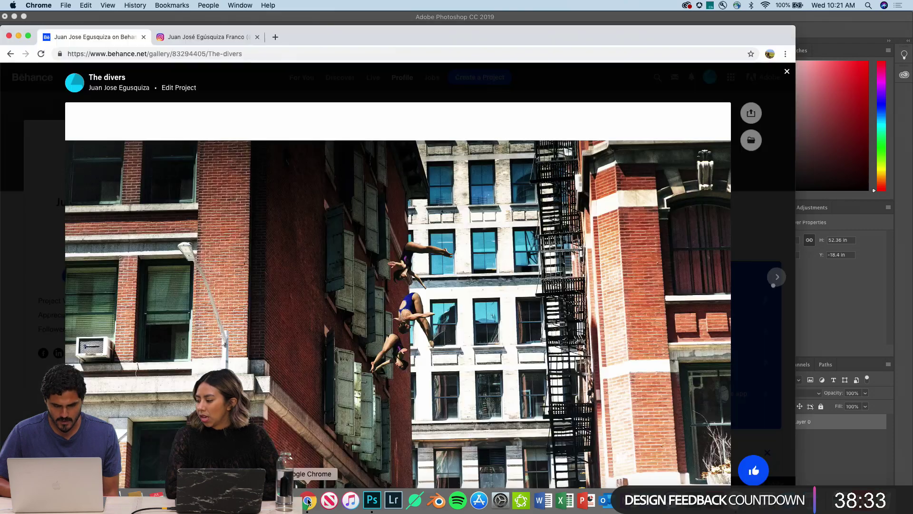
left_click(177, 37)
scroll(302, 250, "up", 15)
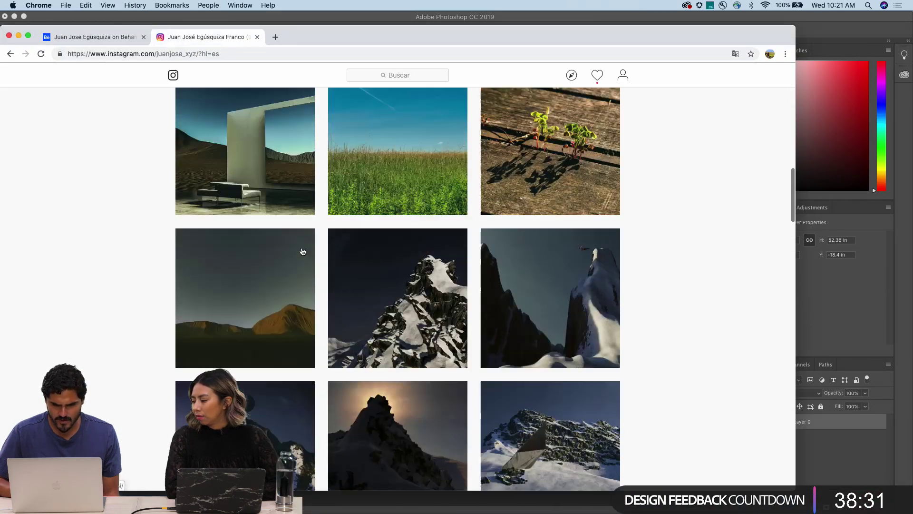
scroll(301, 251, "down", 20)
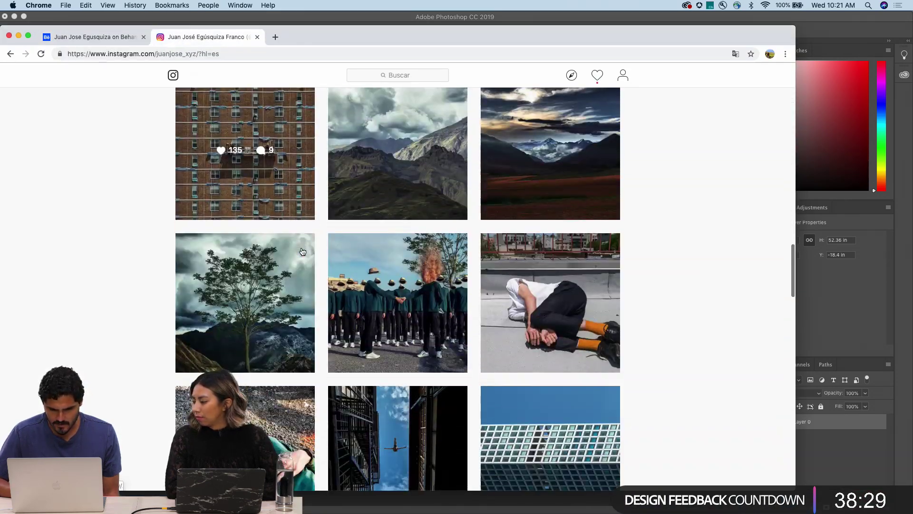
left_click(377, 301)
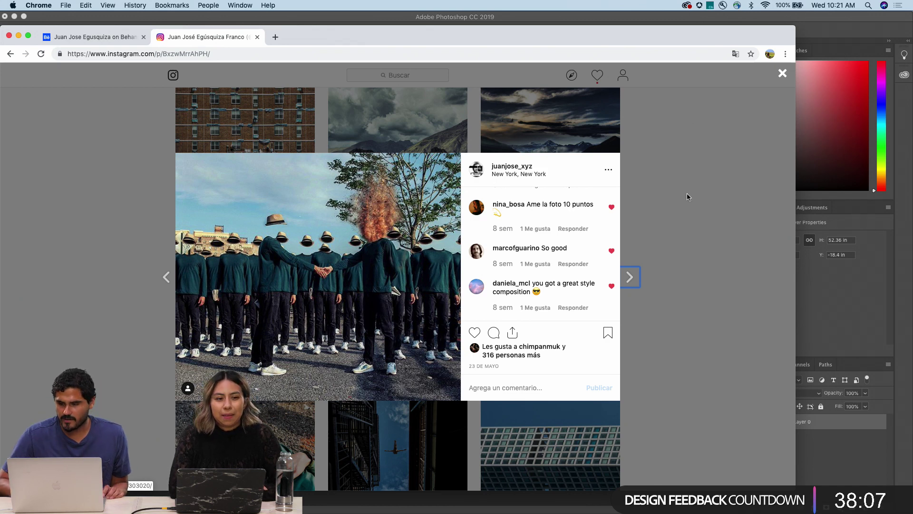
Step: Switch to Photoshop, check the other open documents, and examine the layers of the DSC01923.jpg canal composite
left_click(852, 36)
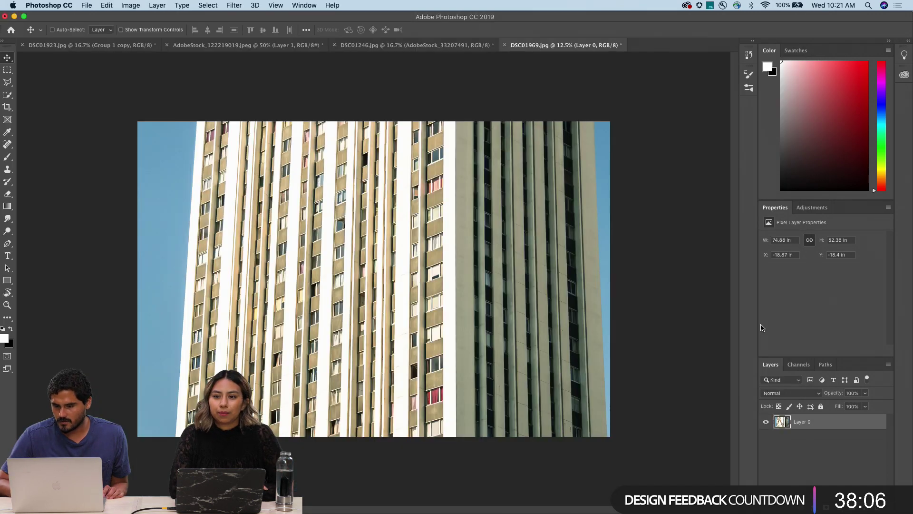
left_click(383, 45)
left_click(281, 45)
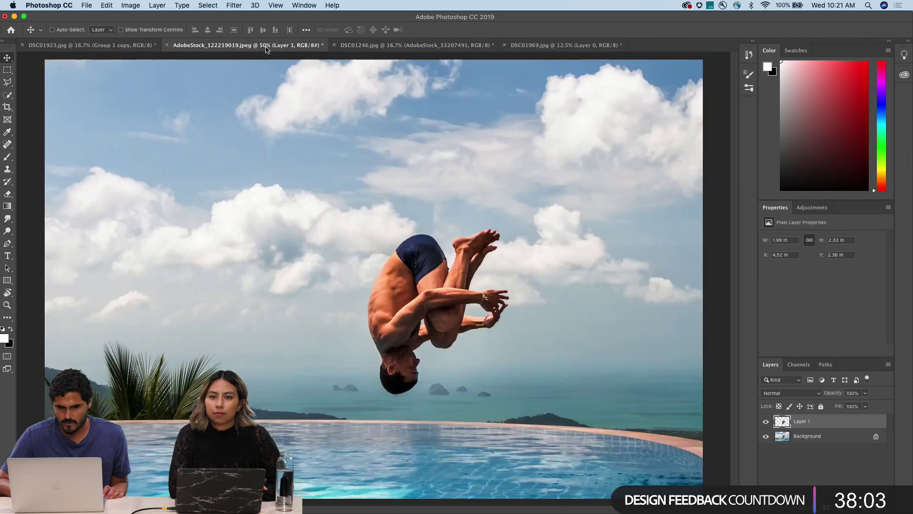
left_click(111, 47)
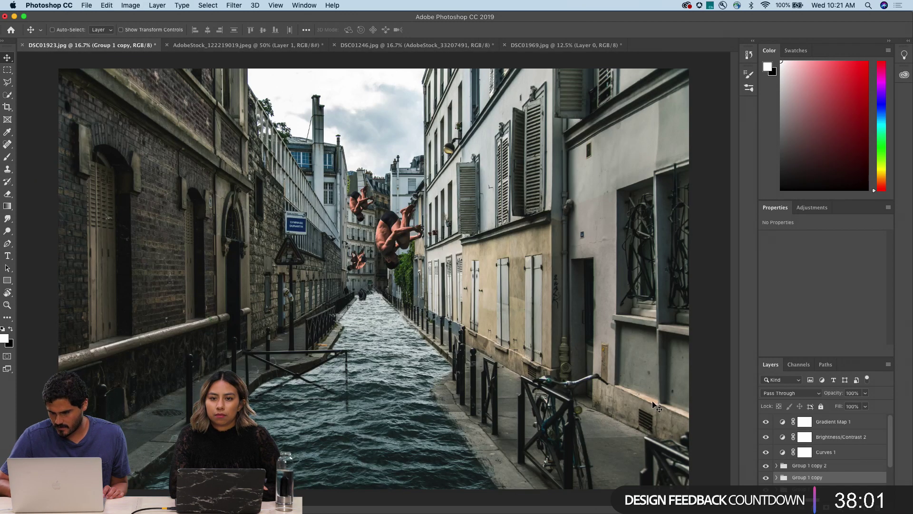
scroll(849, 463, "down", 3)
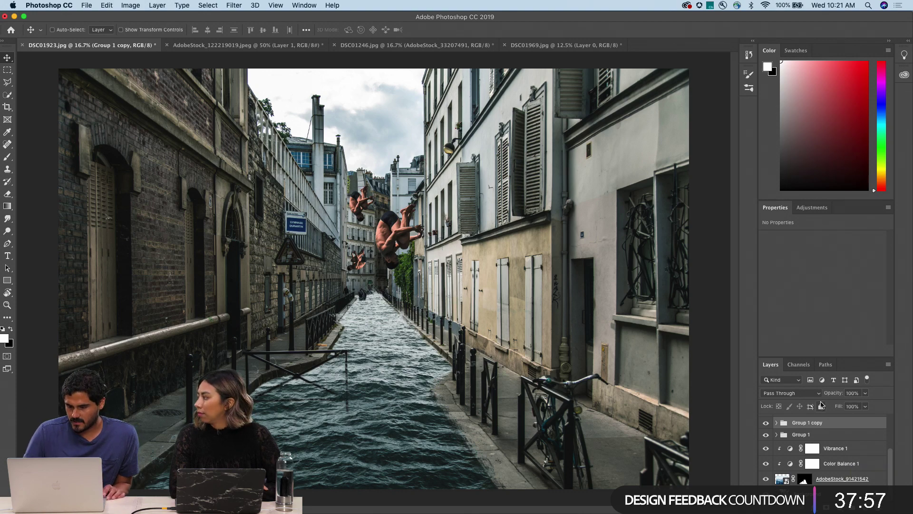
Step: Look over the available adjustment layer types for the canal composite without adding one
left_click(840, 507)
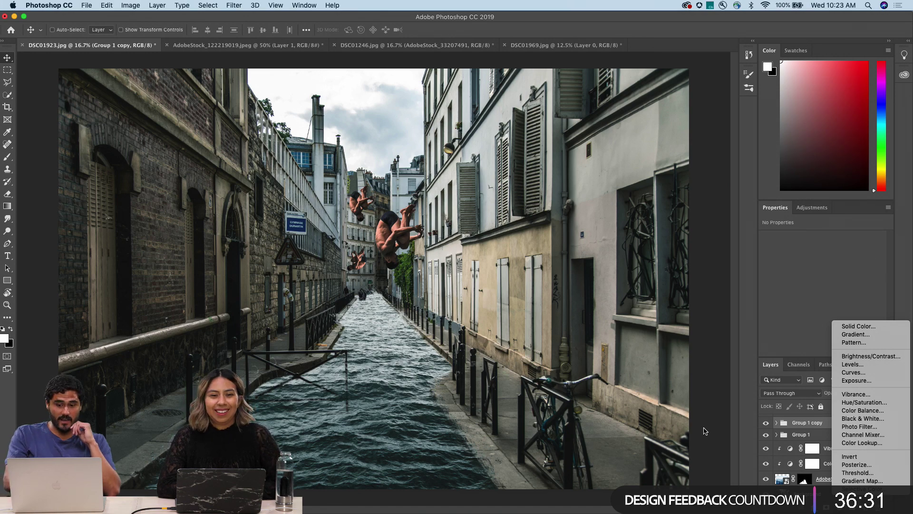
left_click(669, 101)
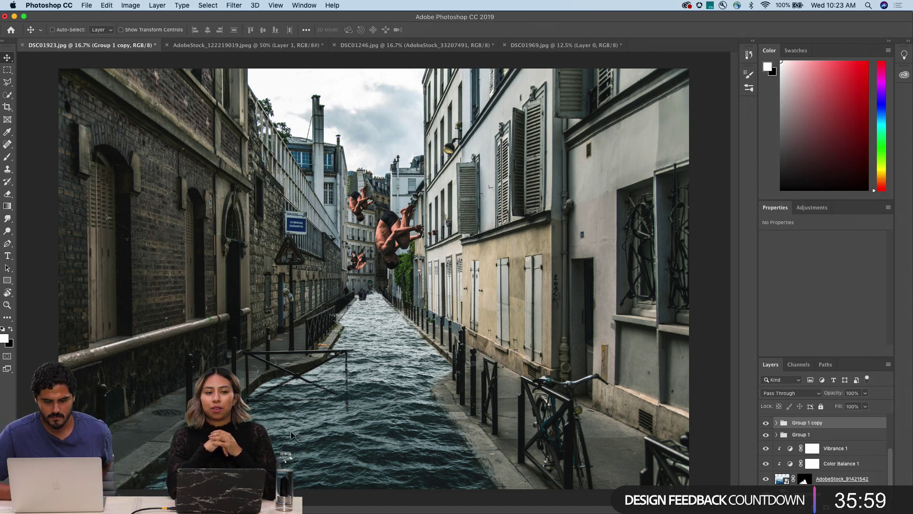
key("super+j")
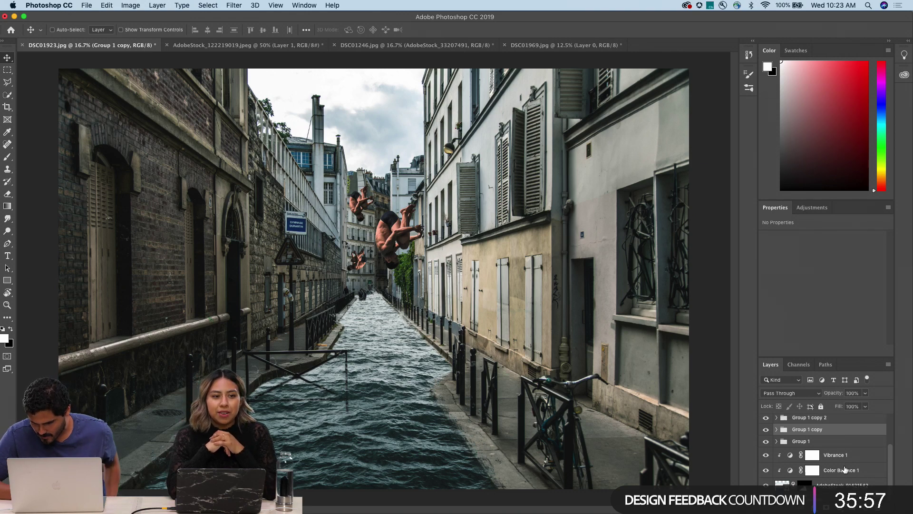
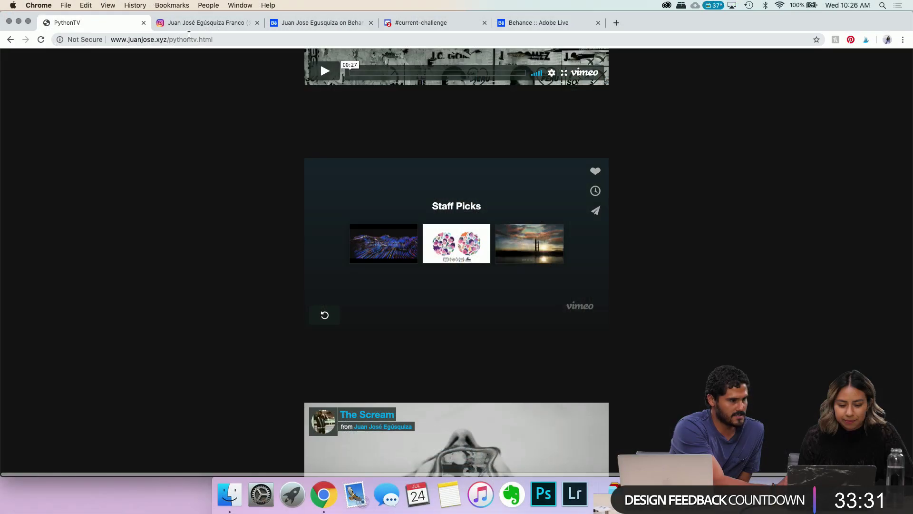
Step: Browse the artist's Instagram profile in Chrome and view the black-and-white street post of faceless newspaper readers
left_click(189, 24)
scroll(439, 165, "down", 20)
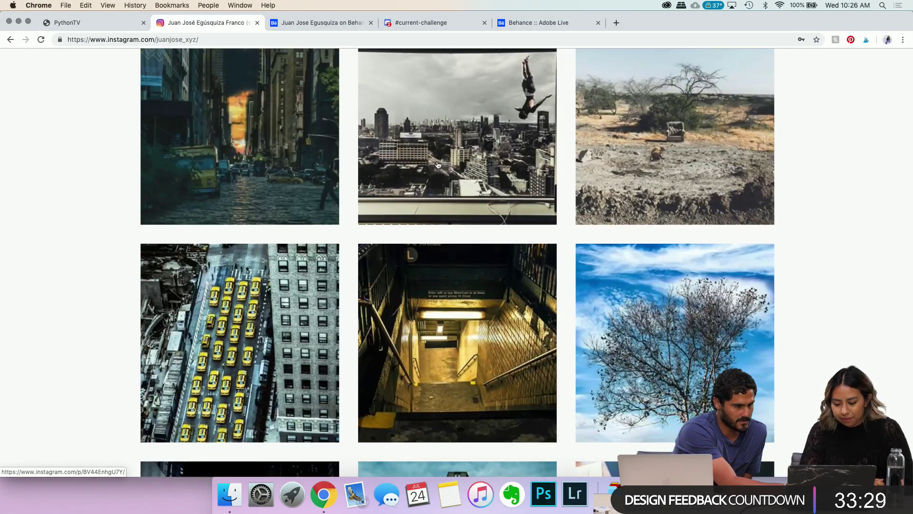
scroll(438, 165, "down", 20)
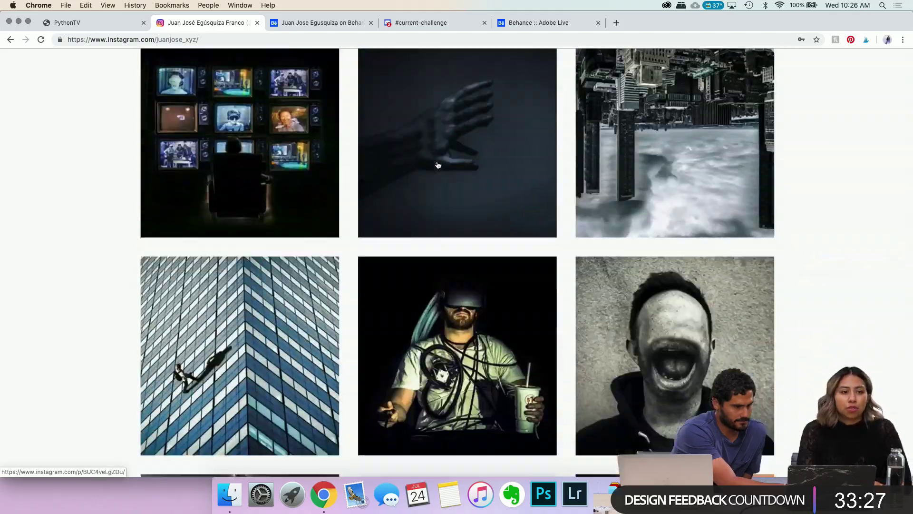
scroll(438, 165, "down", 20)
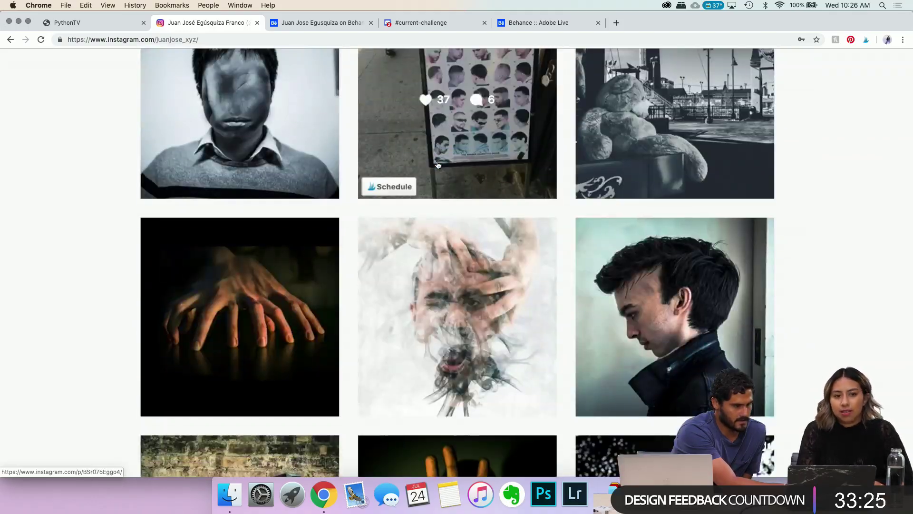
scroll(438, 165, "down", 20)
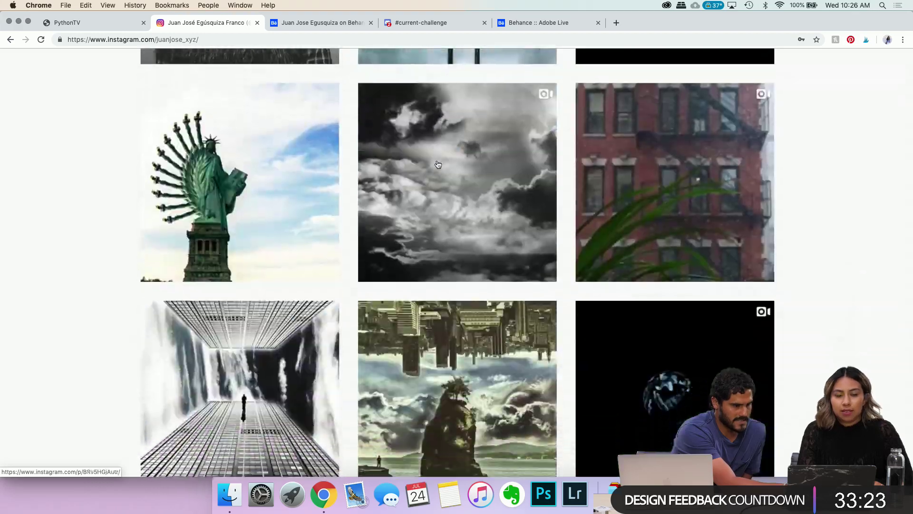
scroll(438, 164, "down", 20)
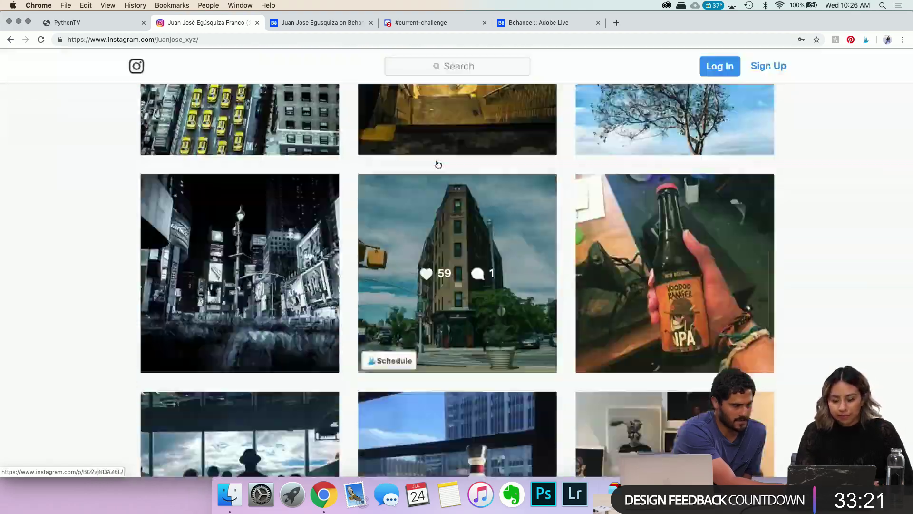
scroll(438, 164, "down", 20)
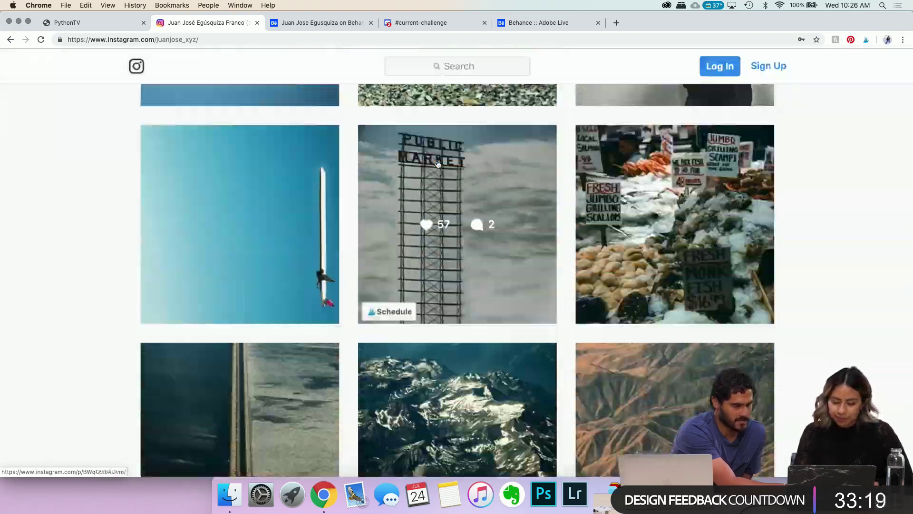
scroll(438, 164, "up", 3)
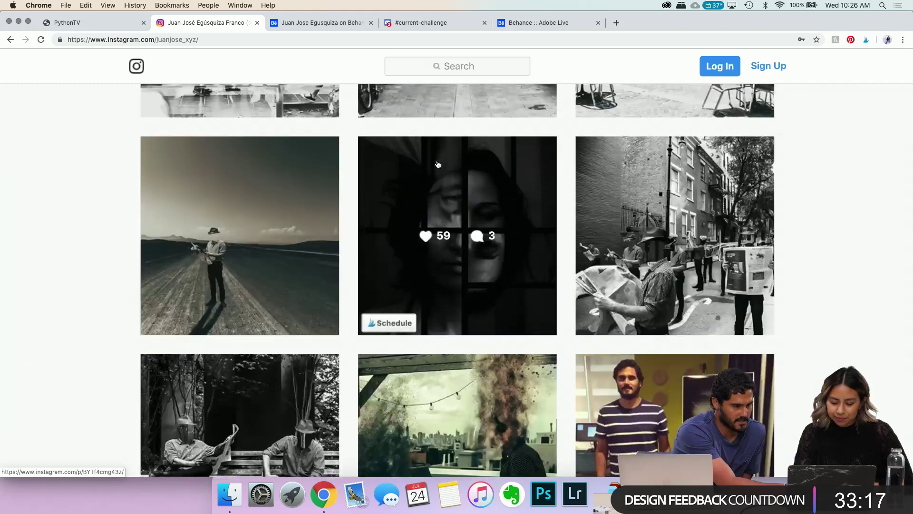
left_click(579, 246)
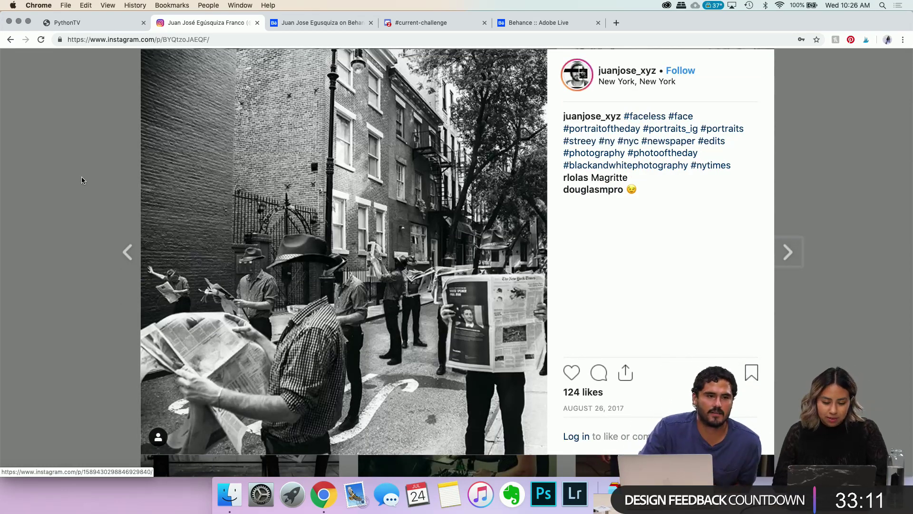
scroll(81, 177, "up", 1)
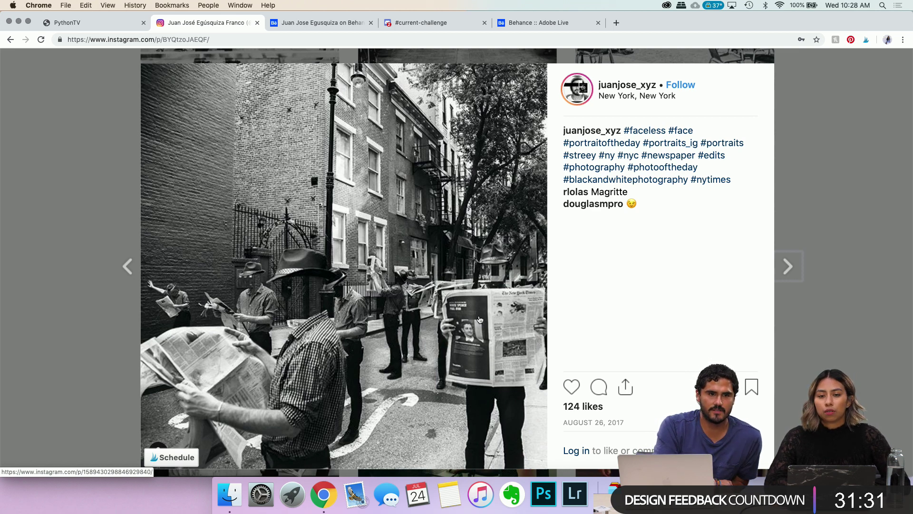
Step: Close the newspaper readers post and view the post of the headless man in a hat on a desert road
left_click(811, 204)
scroll(306, 272, "up", 3)
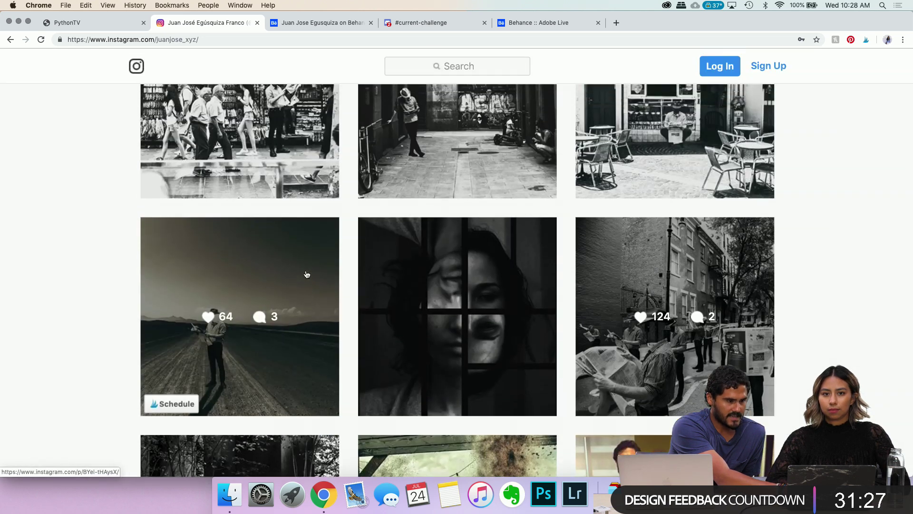
left_click(270, 294)
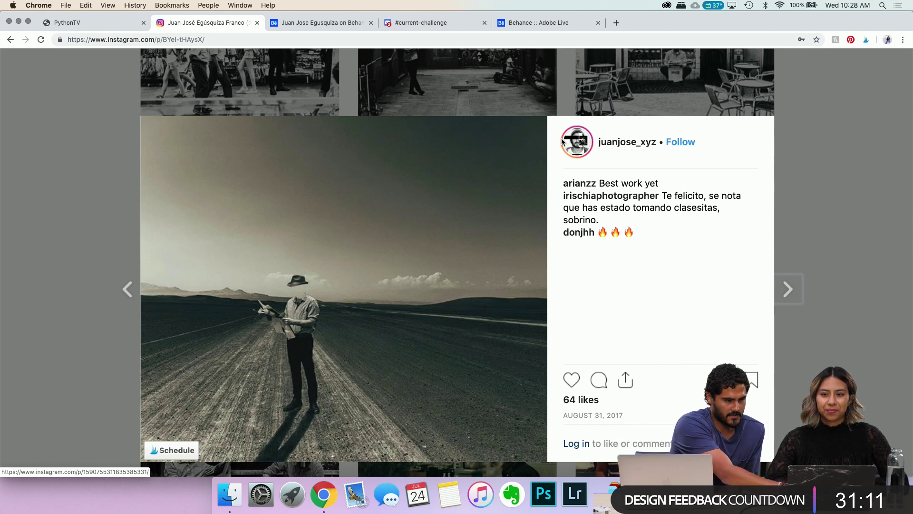
Step: Close the desert road post and examine the "The reading man" post taken at the Broadway-Lafayette St subway platform
left_click(814, 163)
scroll(814, 172, "up", 5)
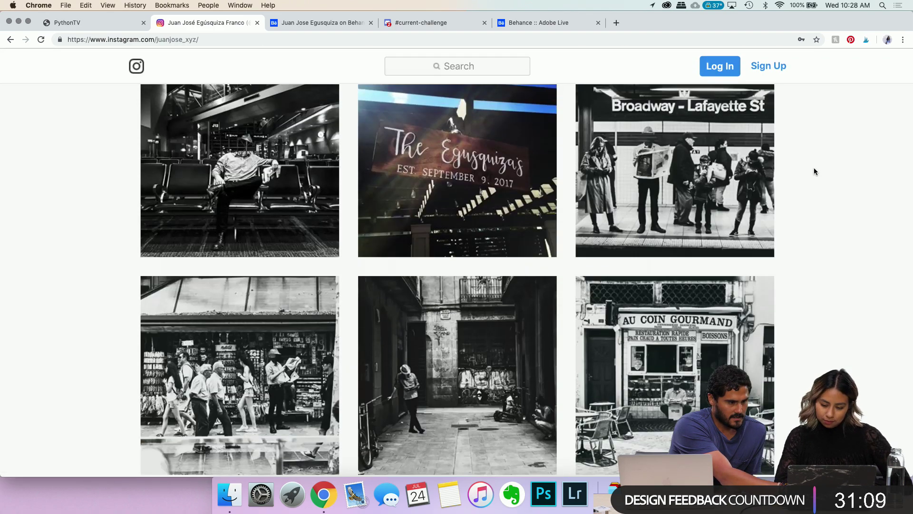
left_click(711, 167)
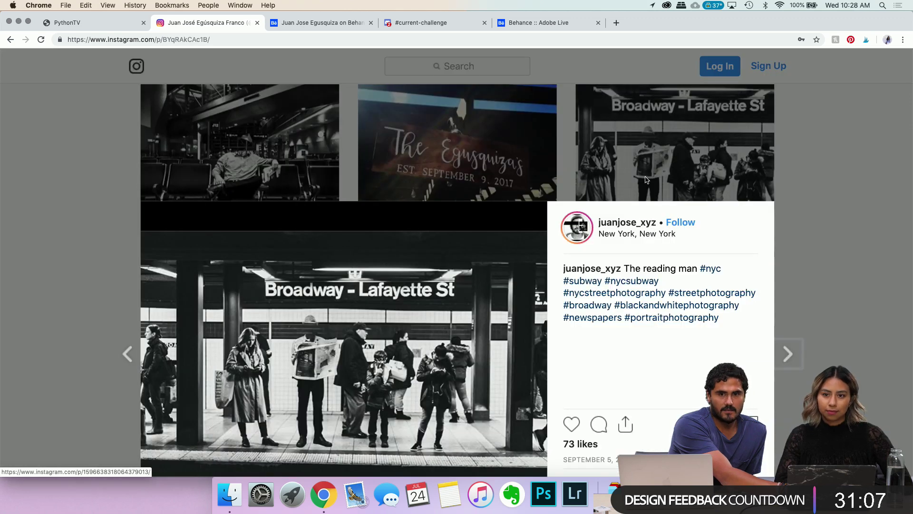
scroll(76, 322, "down", 3)
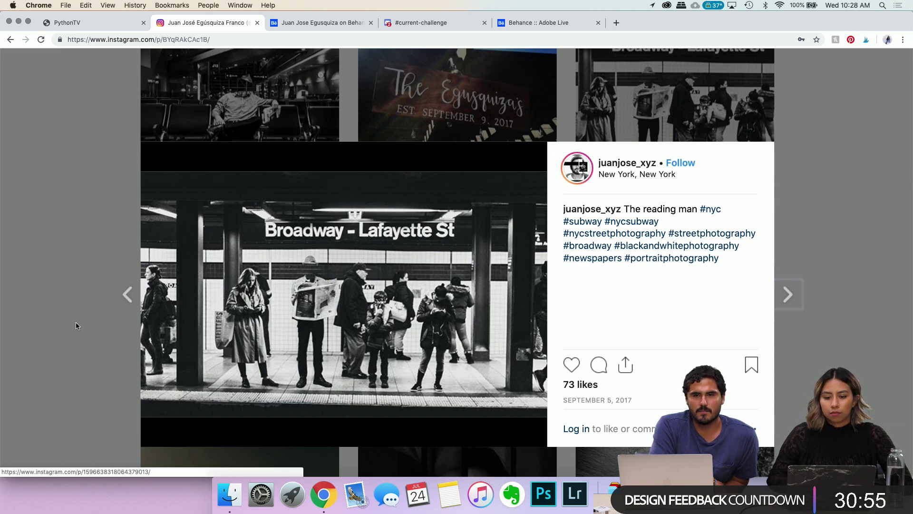
scroll(35, 295, "down", 2)
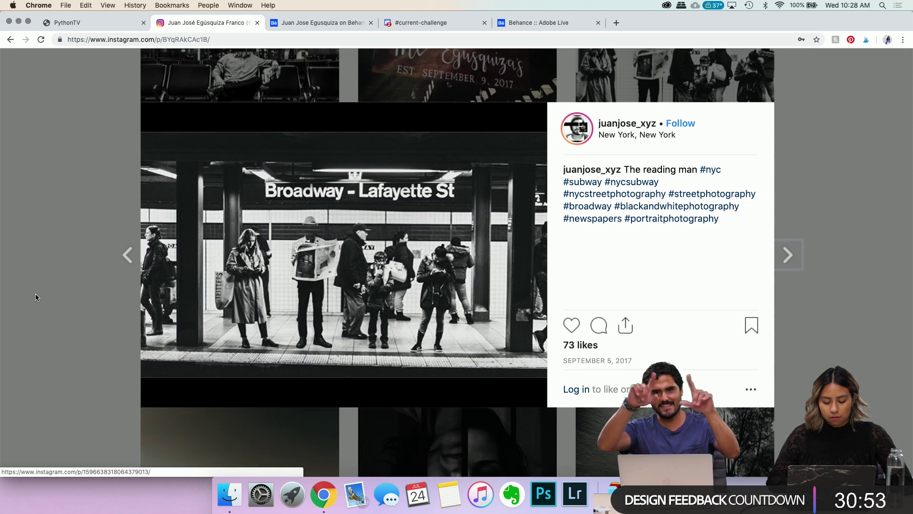
scroll(36, 293, "up", 2)
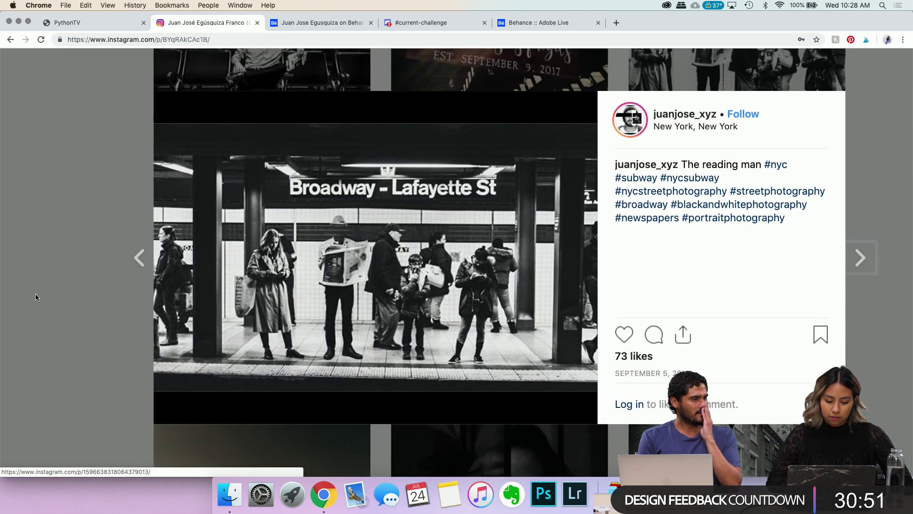
Step: Close "The reading man" post, browse the profile's photo grid and open the black-and-white street post of faceless newspaper readers
scroll(7, 298, "up", 1)
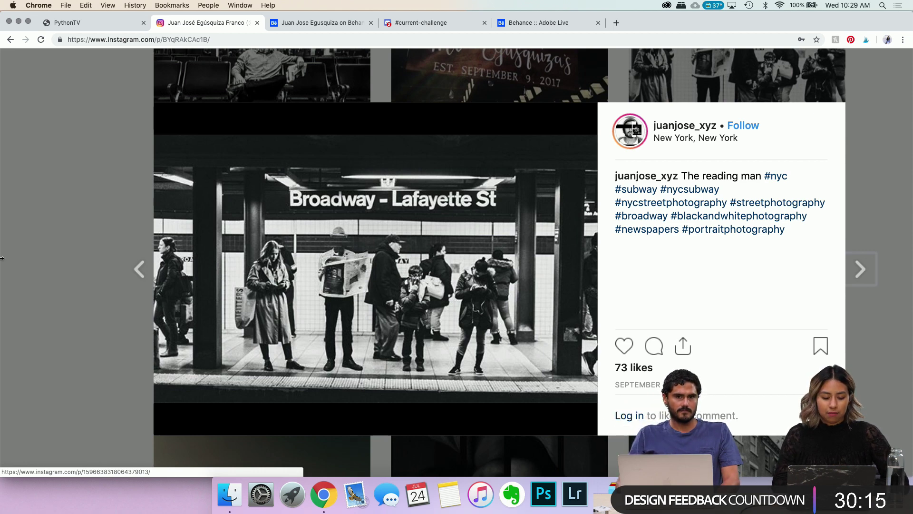
left_click(63, 272)
scroll(287, 298, "down", 10)
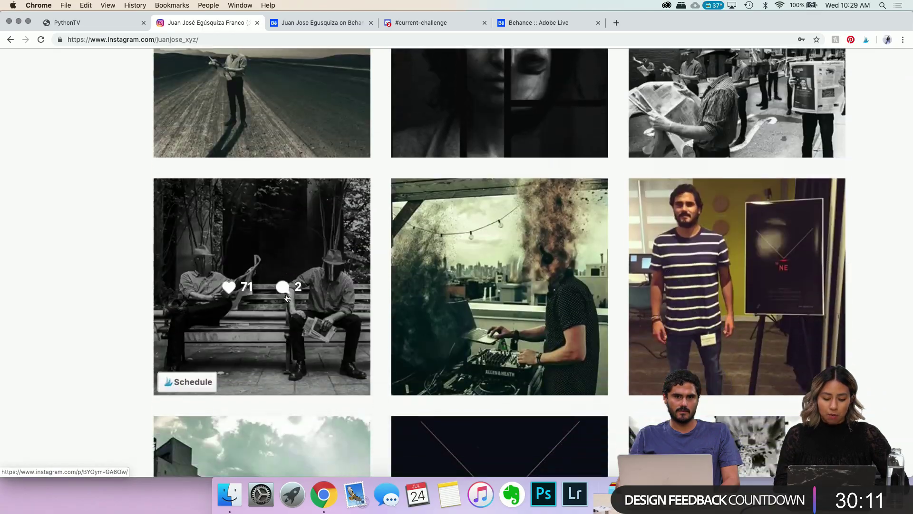
scroll(287, 298, "down", 15)
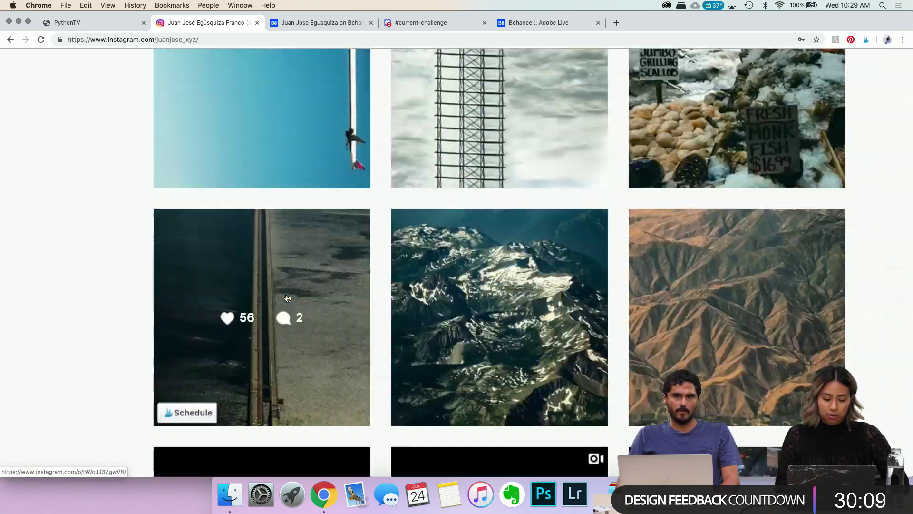
scroll(287, 298, "down", 15)
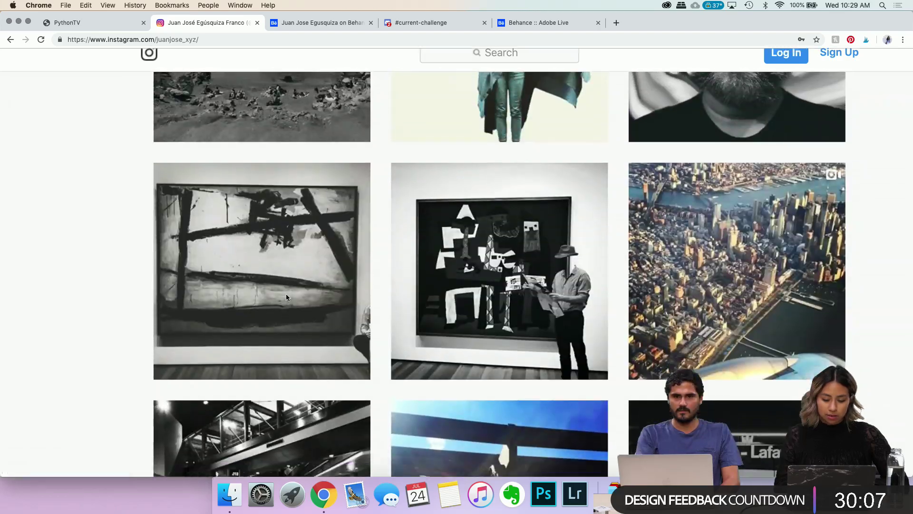
scroll(286, 298, "down", 15)
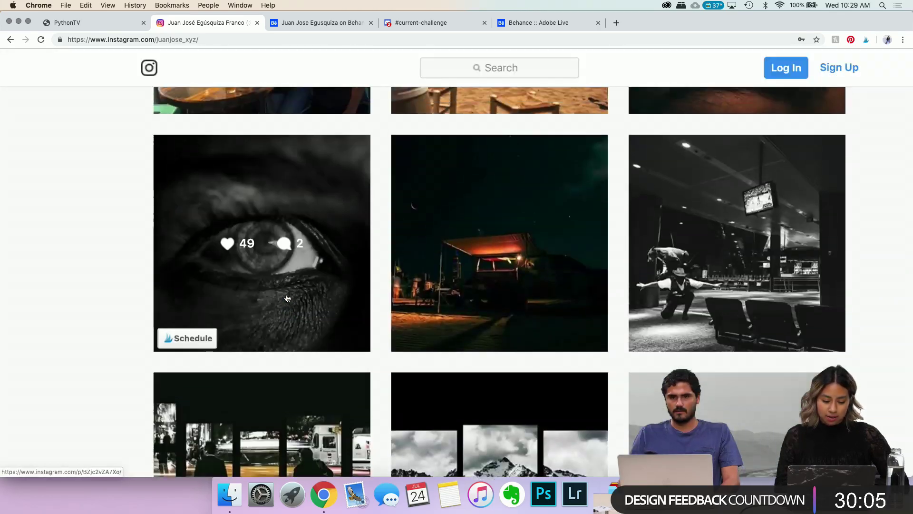
scroll(287, 298, "down", 3)
scroll(287, 297, "up", 10)
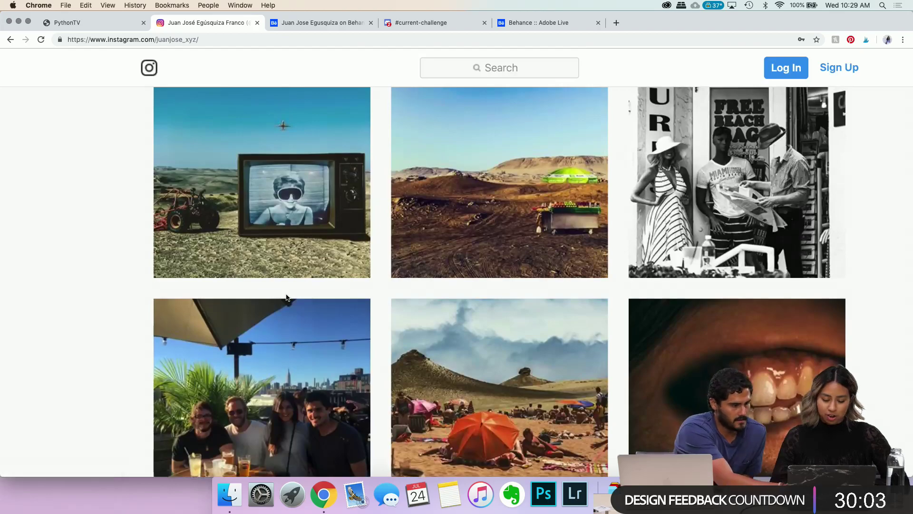
scroll(287, 298, "down", 15)
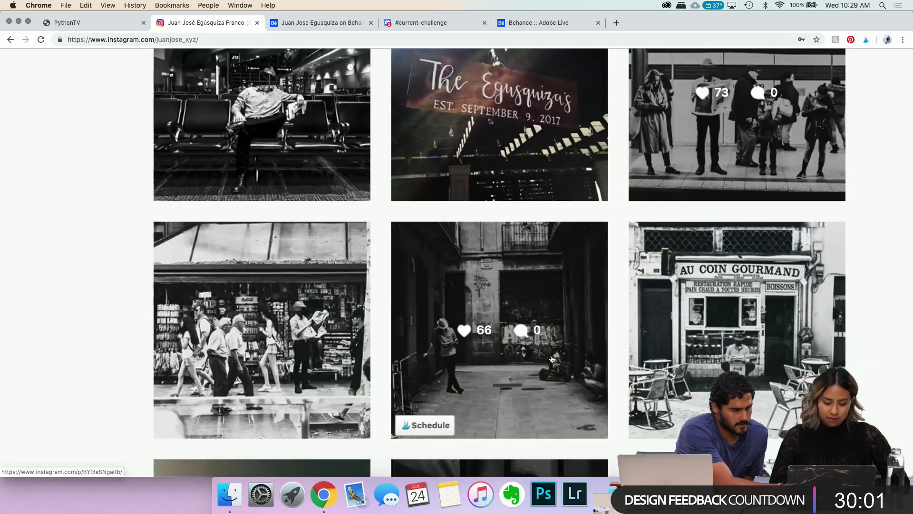
scroll(552, 359, "down", 5)
left_click(780, 260)
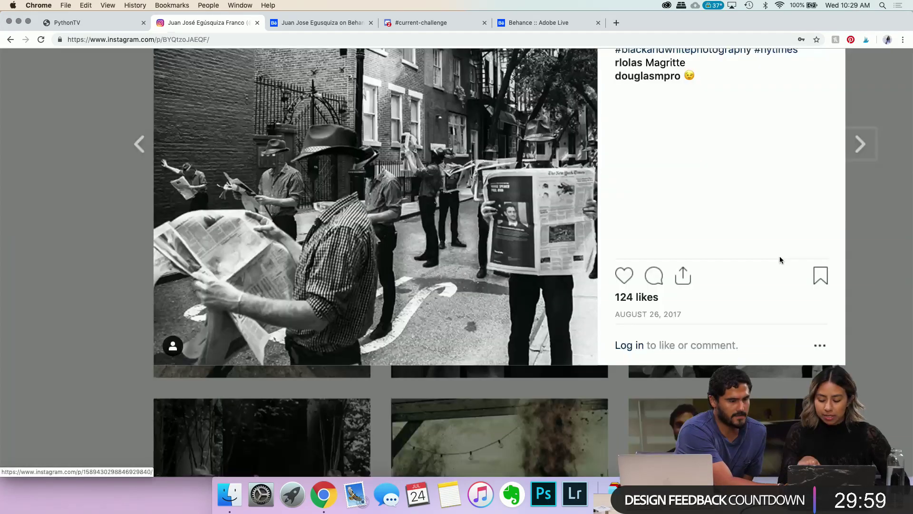
Step: Examine the image and hashtags of the faceless newspaper readers post
scroll(780, 260, "up", 4)
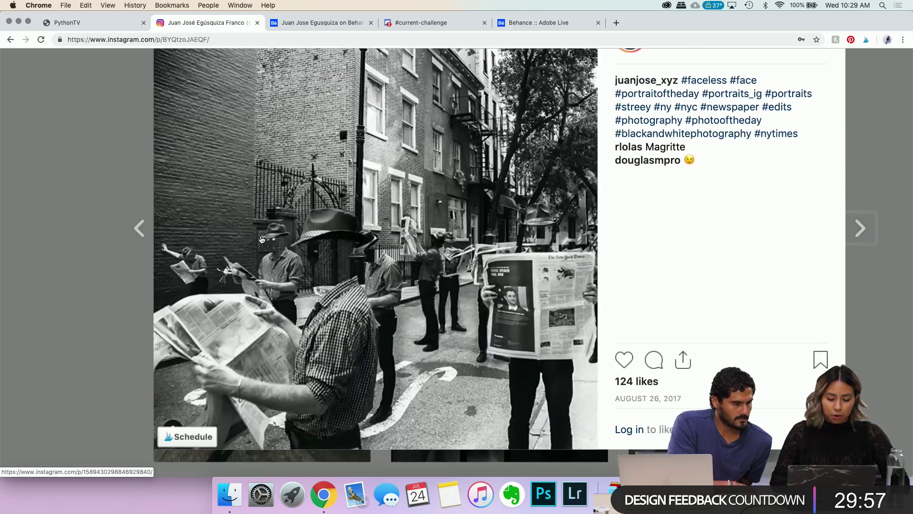
scroll(262, 240, "up", 2)
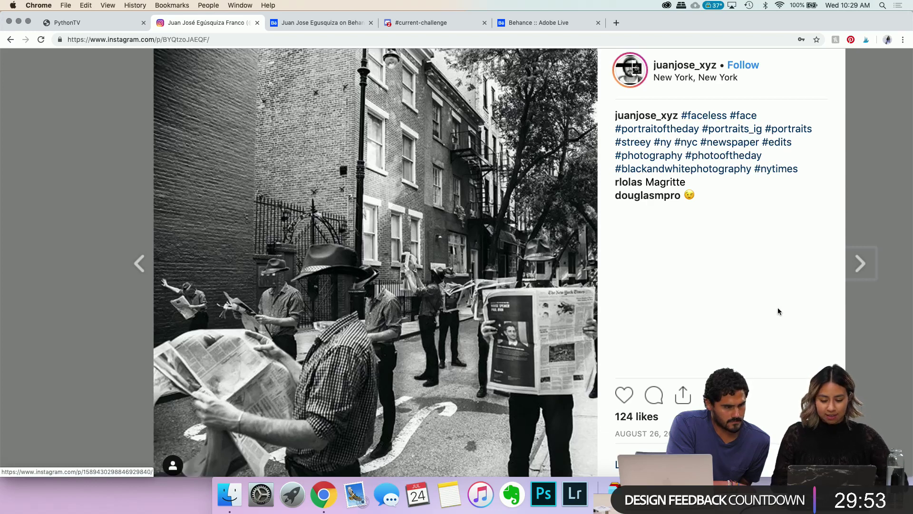
scroll(778, 310, "down", 3)
scroll(771, 320, "up", 4)
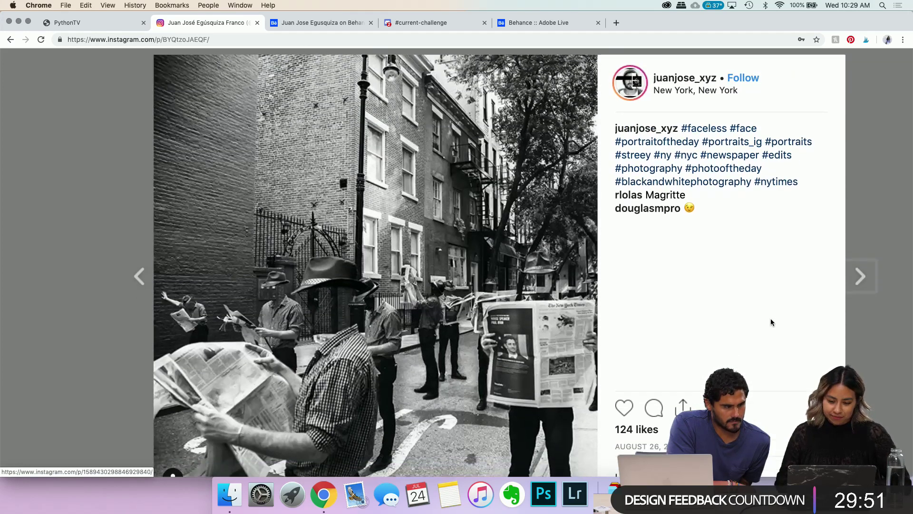
scroll(770, 322, "down", 2)
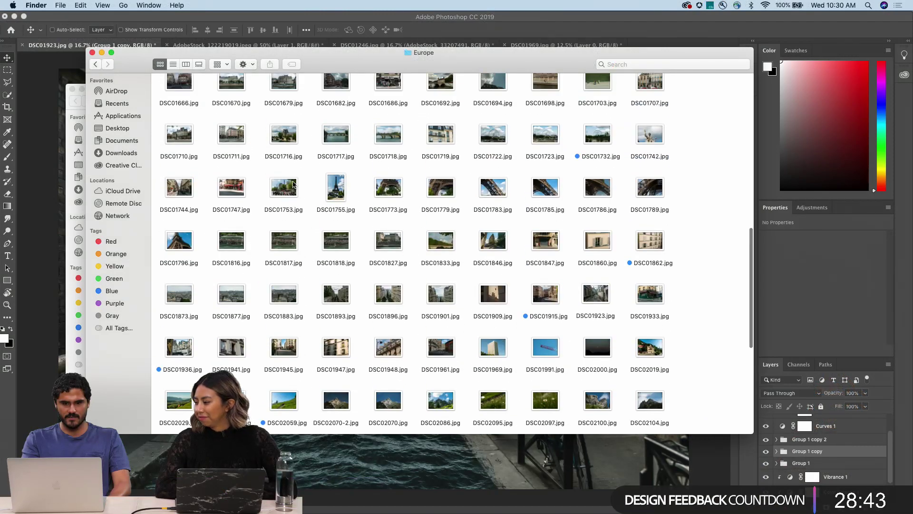
Step: Switch to Finder and look through the source photos in the Europe folder
scroll(293, 185, "up", 5)
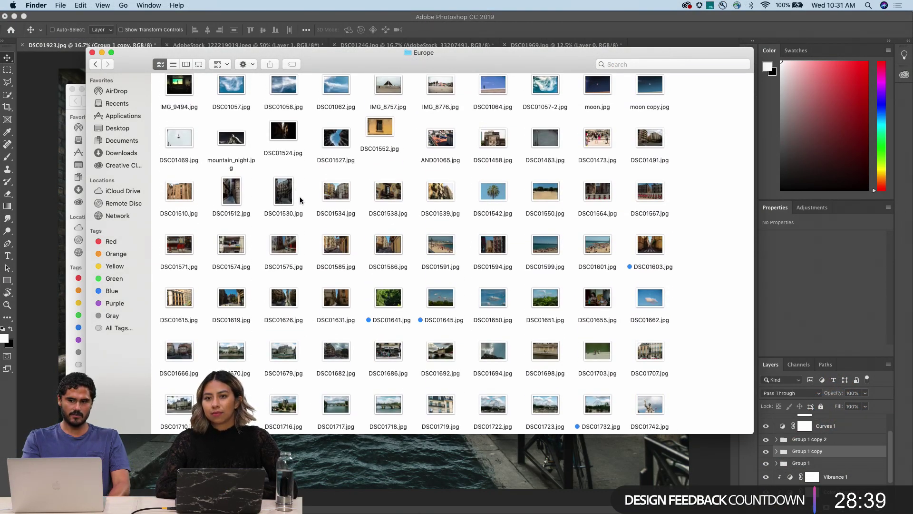
scroll(300, 201, "down", 15)
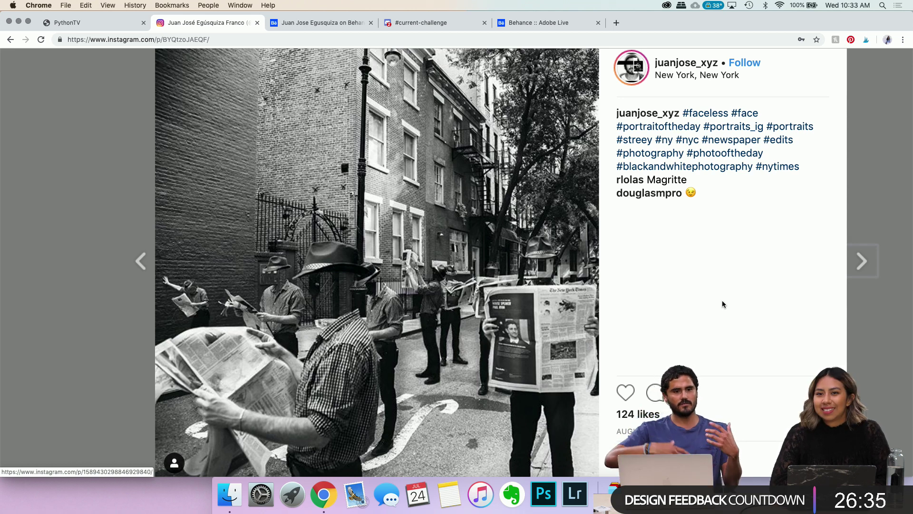
Step: Return to Chrome, close the newspaper readers post and view the black-and-white portrait of the eyeless bearded man
left_click(870, 193)
scroll(870, 193, "down", 20)
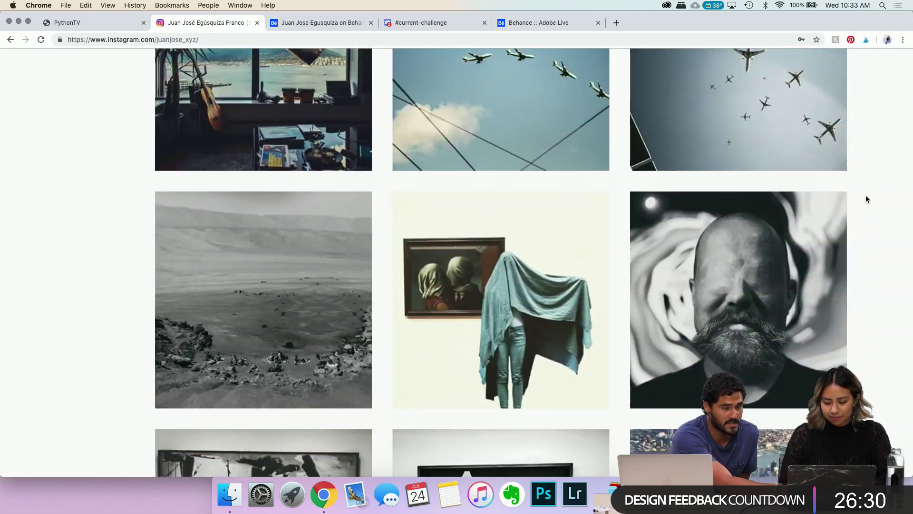
left_click(781, 280)
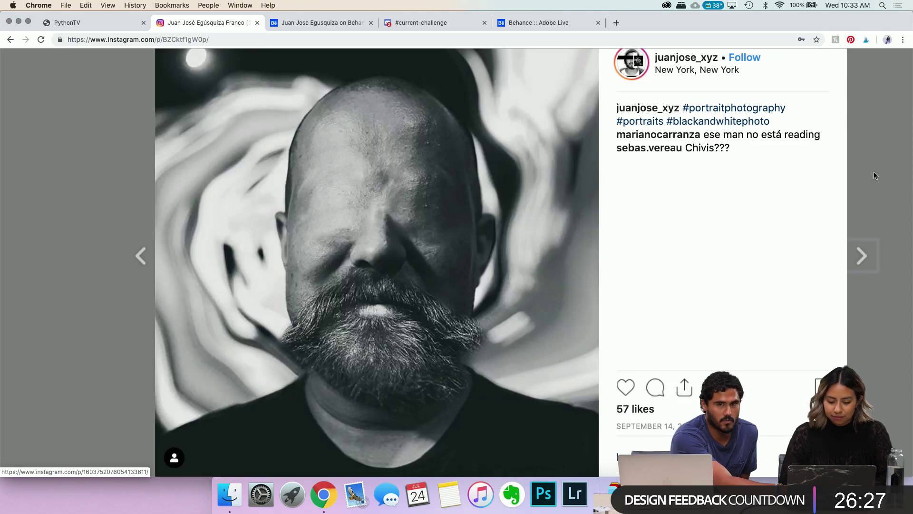
Step: Close the bearded man portrait and view the Seattle post of the elongated airplane in a blue sky
left_click(875, 176)
scroll(874, 176, "down", 15)
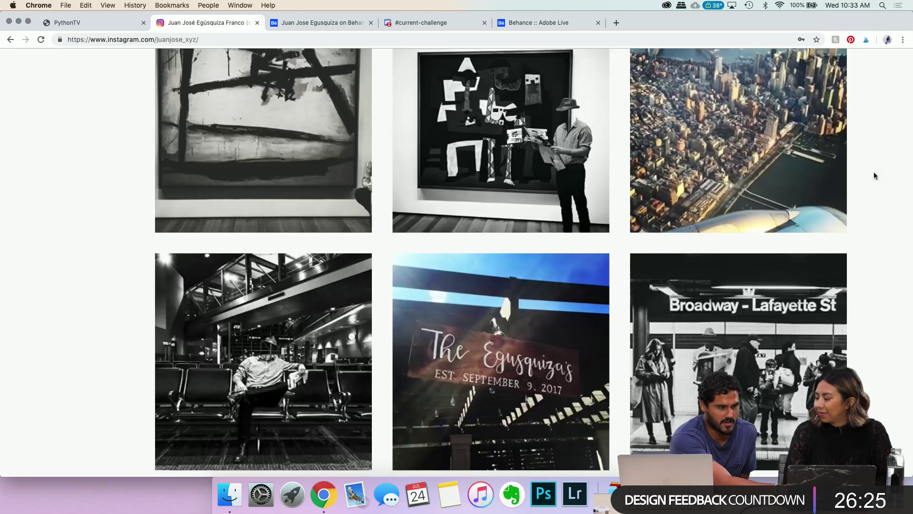
scroll(875, 176, "down", 20)
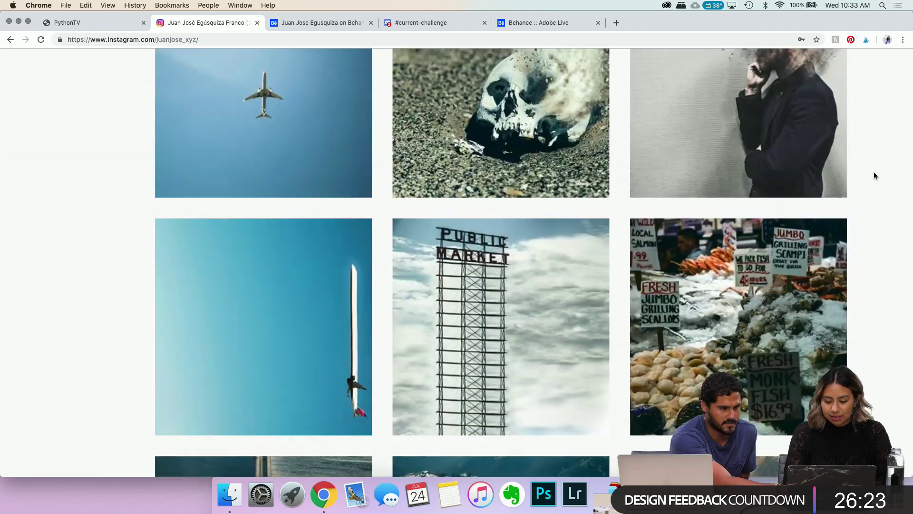
scroll(874, 176, "down", 5)
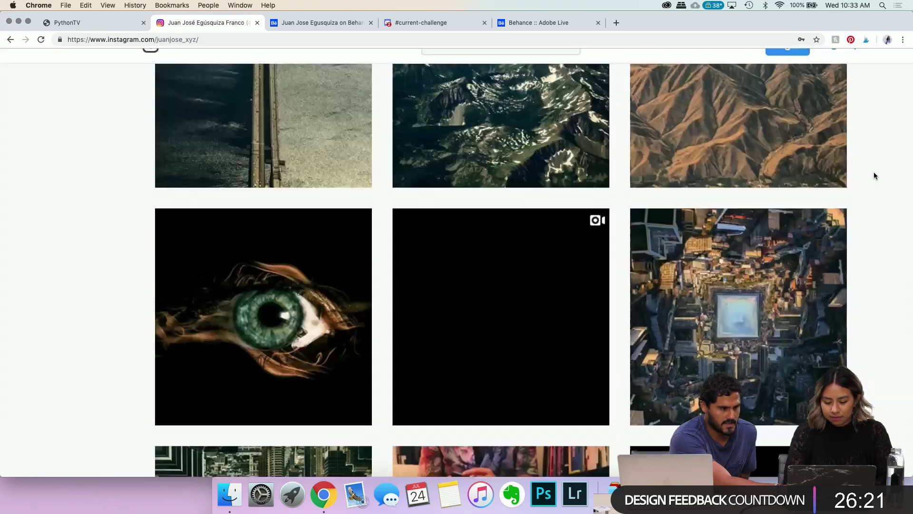
scroll(874, 175, "up", 5)
left_click(341, 248)
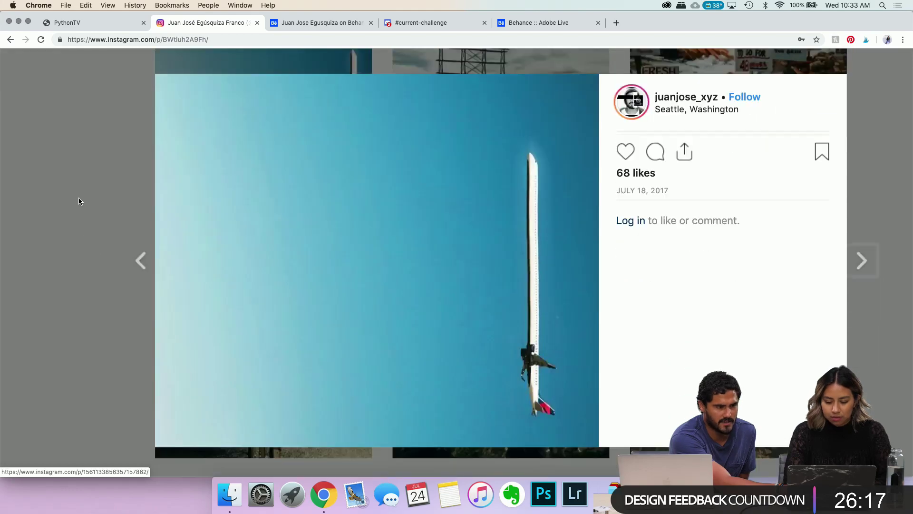
Step: Close the airplane post and view the city composite with skylines framing a square of sky
left_click(92, 170)
scroll(92, 170, "down", 10)
scroll(92, 173, "down", 3)
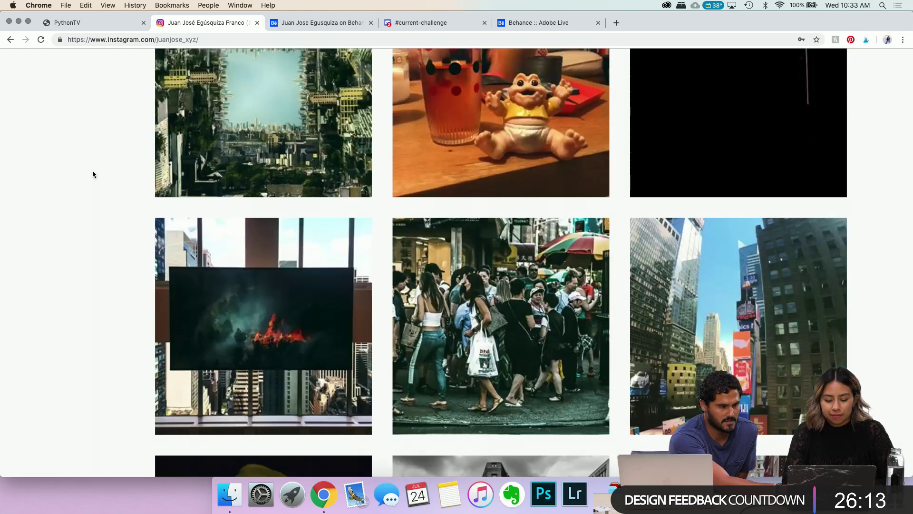
scroll(92, 174, "up", 2)
left_click(223, 192)
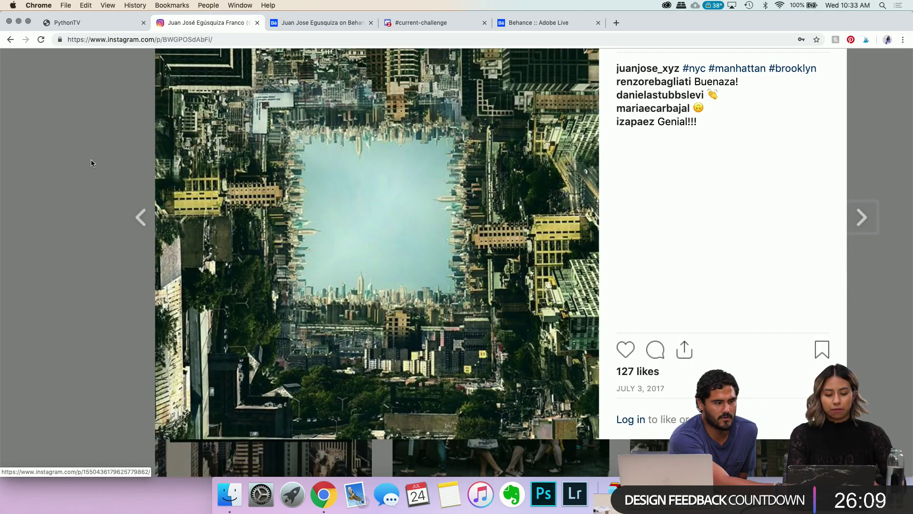
Step: Close the city skyline post and view the portrait of a man whose face is filled with ocean waves
left_click(75, 160)
scroll(74, 161, "down", 10)
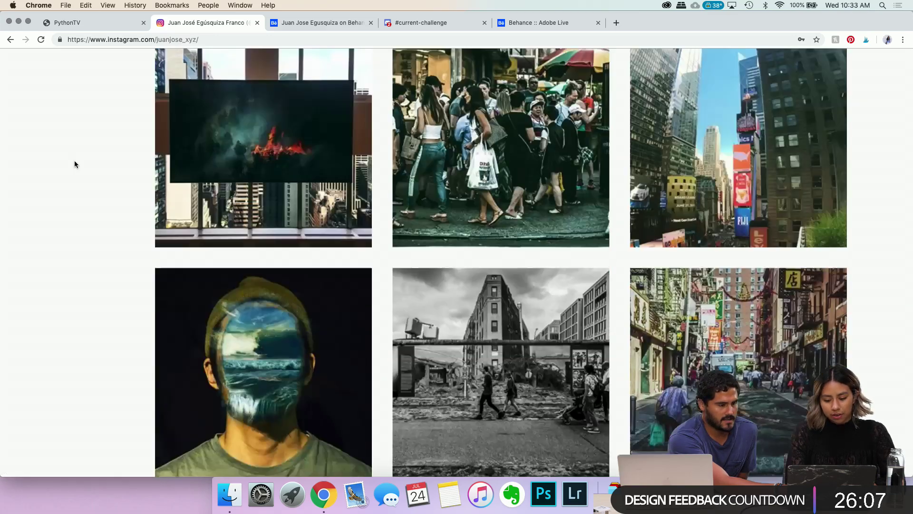
scroll(75, 161, "down", 10)
scroll(74, 160, "up", 12)
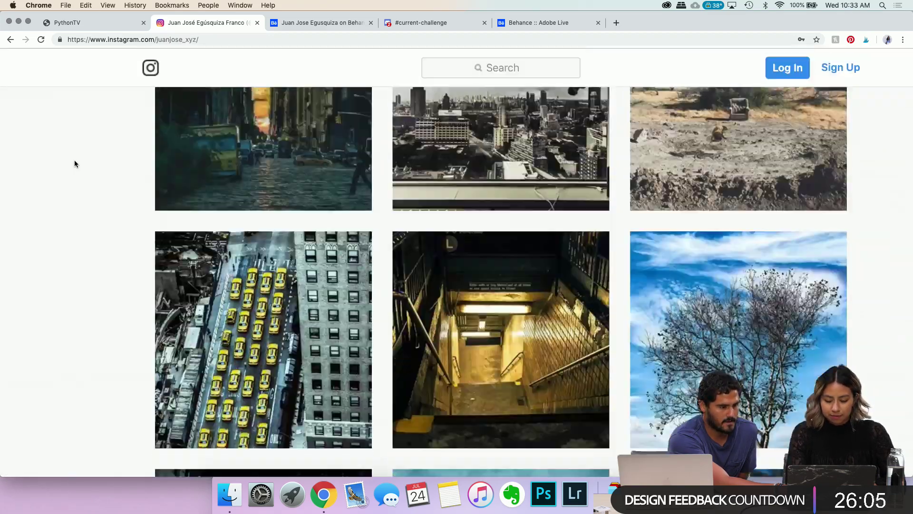
left_click(192, 148)
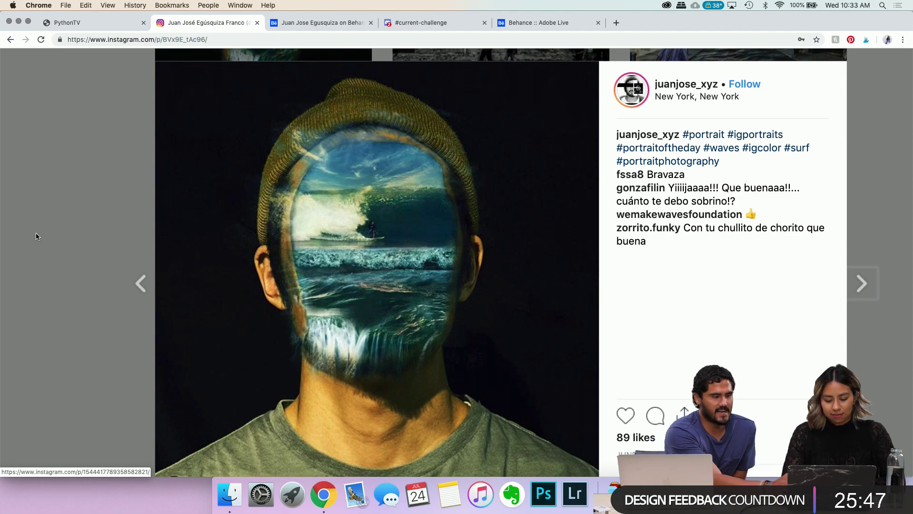
Step: Close the ocean-wave portrait and view the ITP Spring Show 2017 poster post with the wire-faced man
left_click(72, 227)
scroll(71, 227, "down", 10)
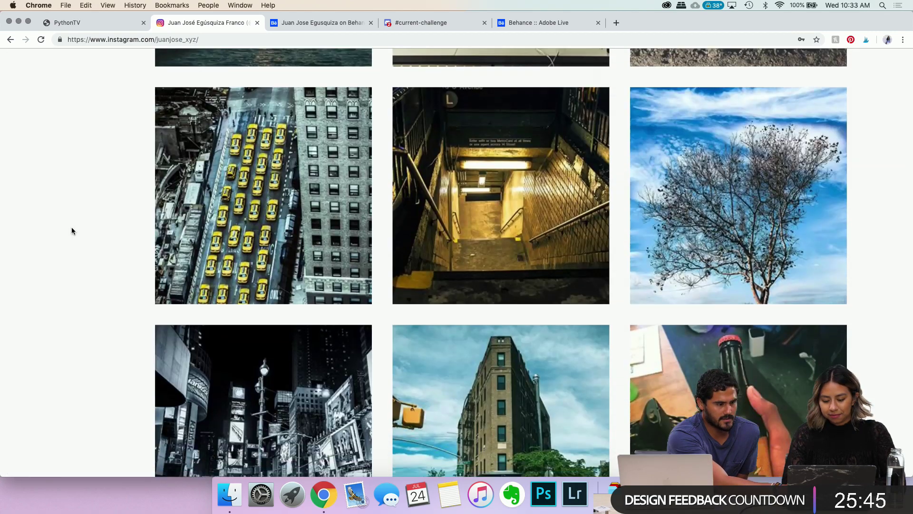
scroll(71, 228, "down", 13)
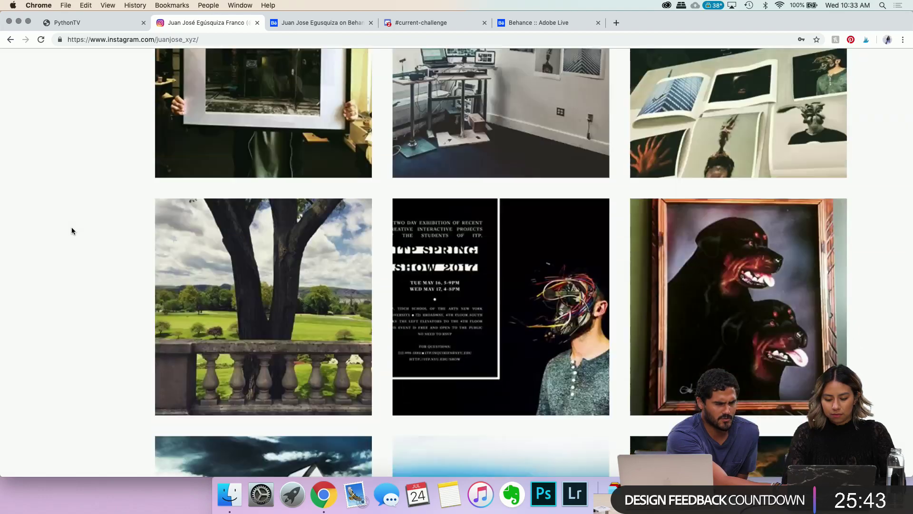
scroll(72, 224, "down", 9)
scroll(71, 222, "up", 6)
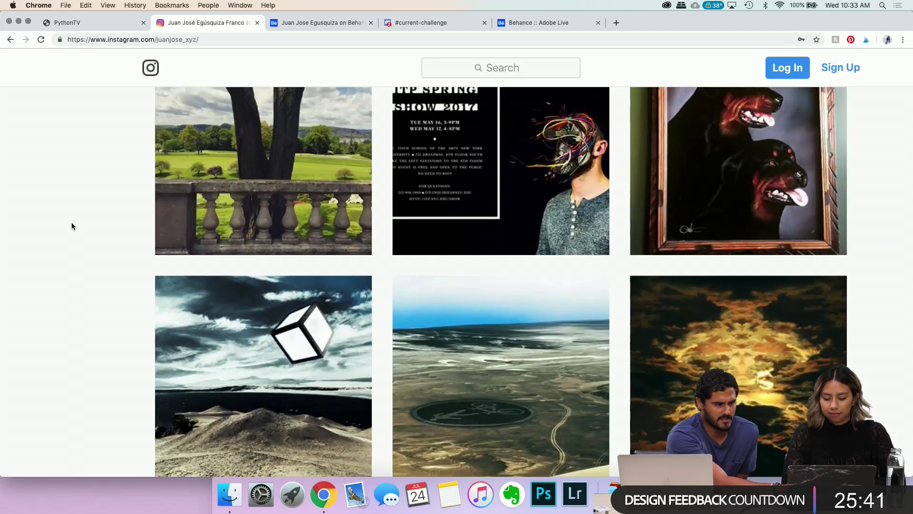
scroll(518, 190, "down", 5)
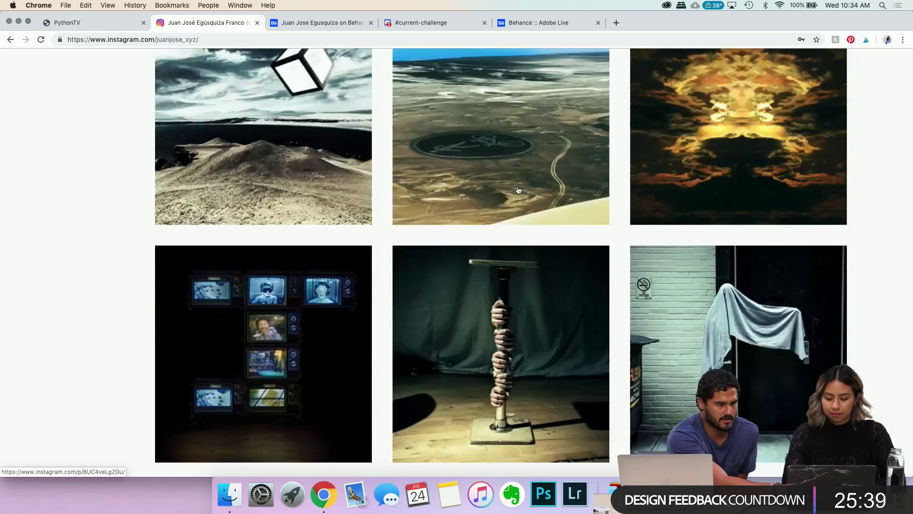
scroll(518, 190, "up", 3)
left_click(509, 109)
scroll(507, 333, "down", 3)
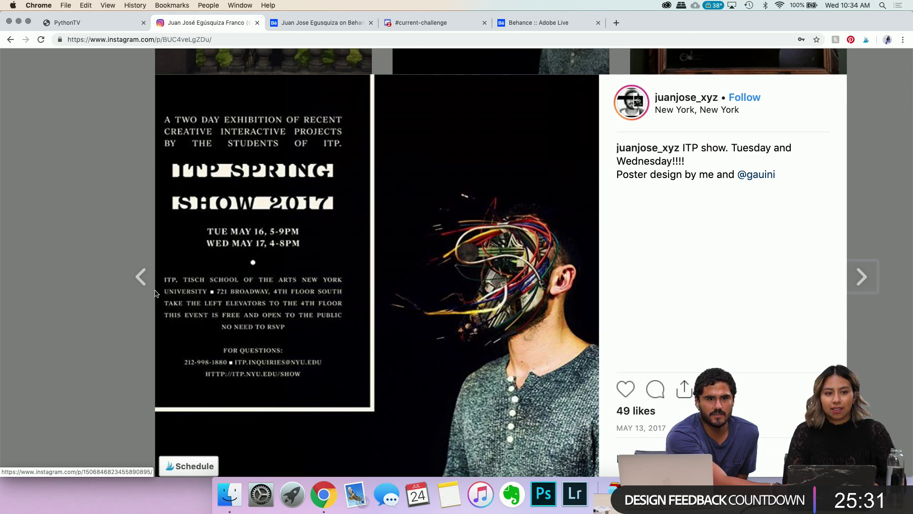
Step: Close the ITP poster post, then view the stacked televisions post and the following post of hands gripping a pole
left_click(98, 259)
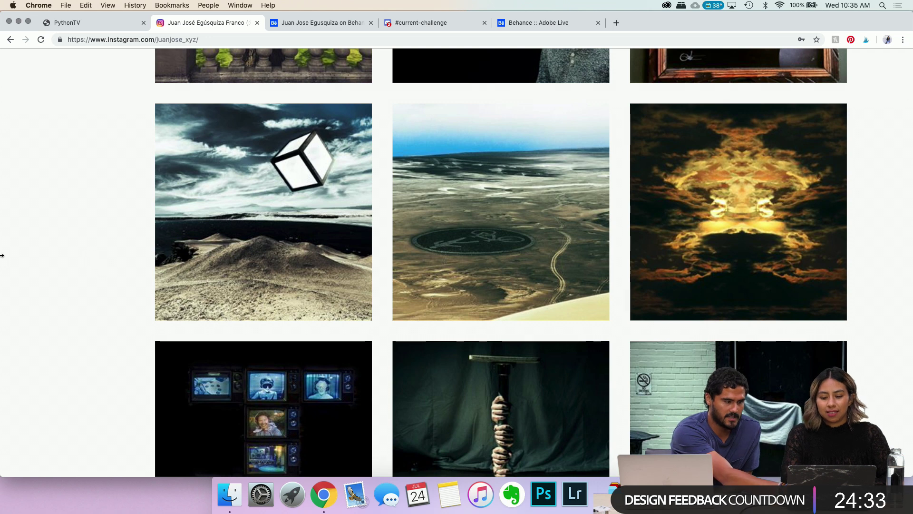
scroll(98, 258, "down", 3)
left_click(226, 311)
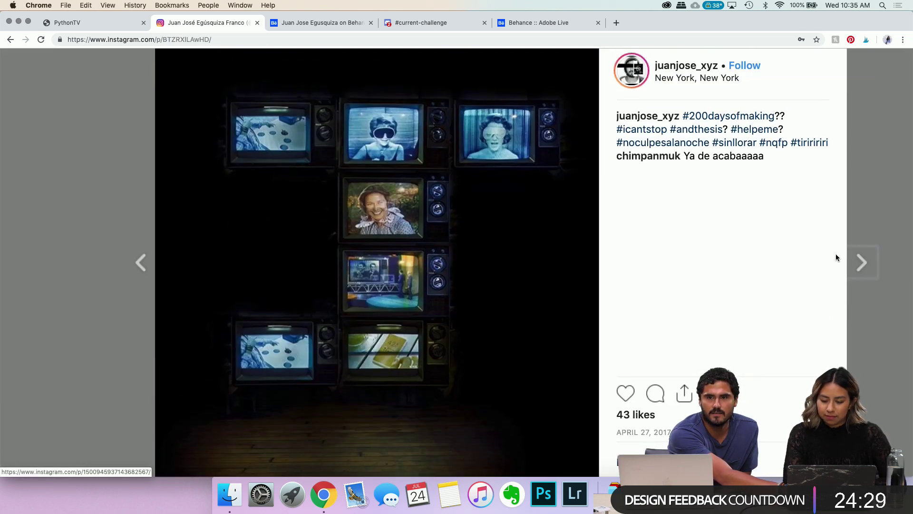
left_click(861, 262)
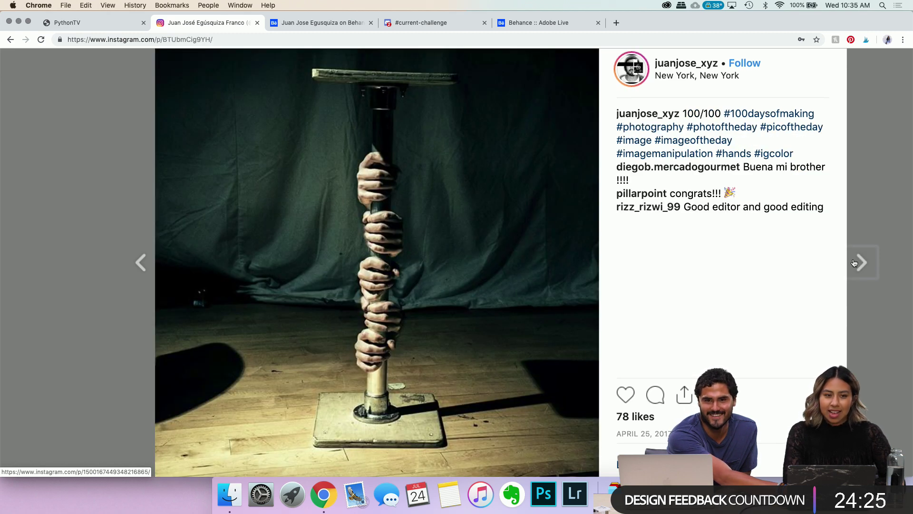
Step: Close the post of hands gripping a pole and view the older post of the wide foot with many toes
left_click(879, 199)
scroll(879, 199, "down", 10)
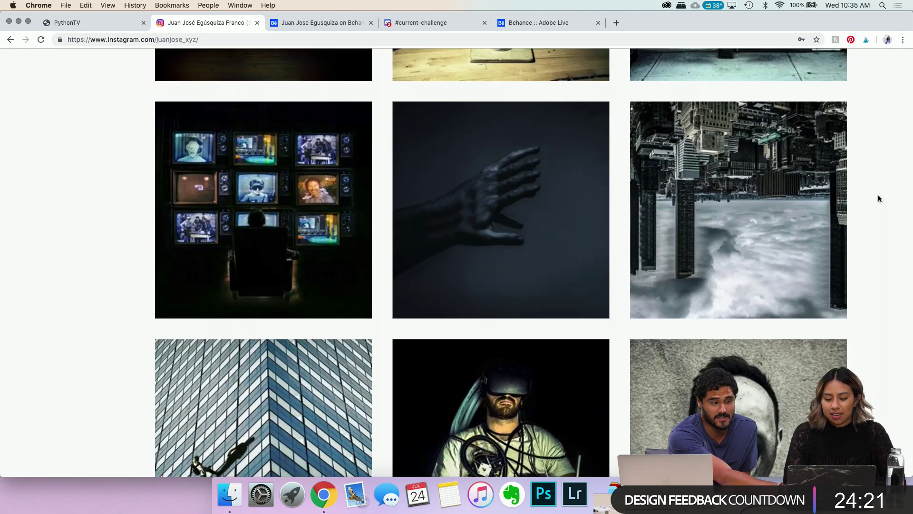
scroll(879, 199, "down", 10)
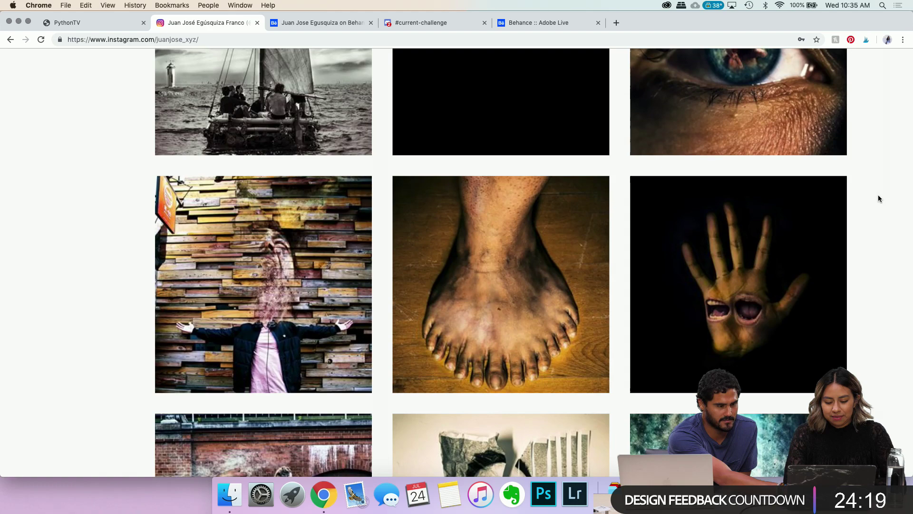
left_click(548, 314)
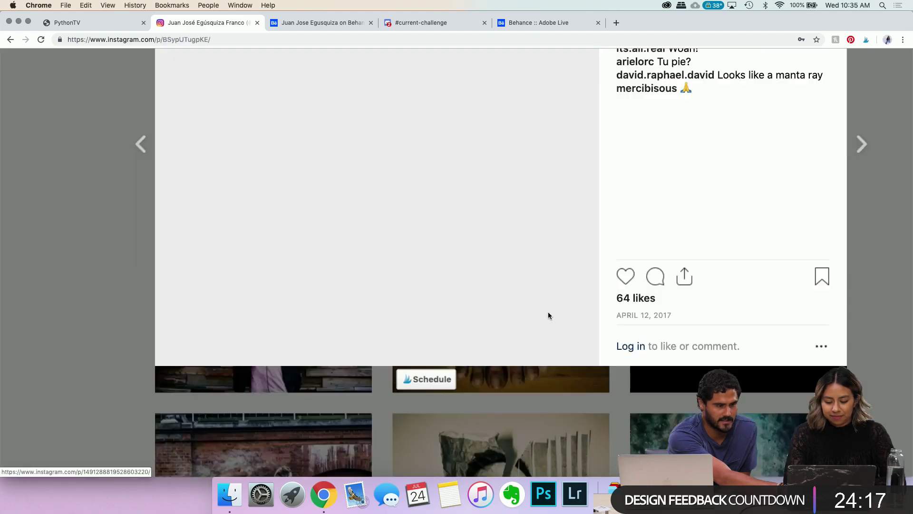
scroll(548, 315, "up", 3)
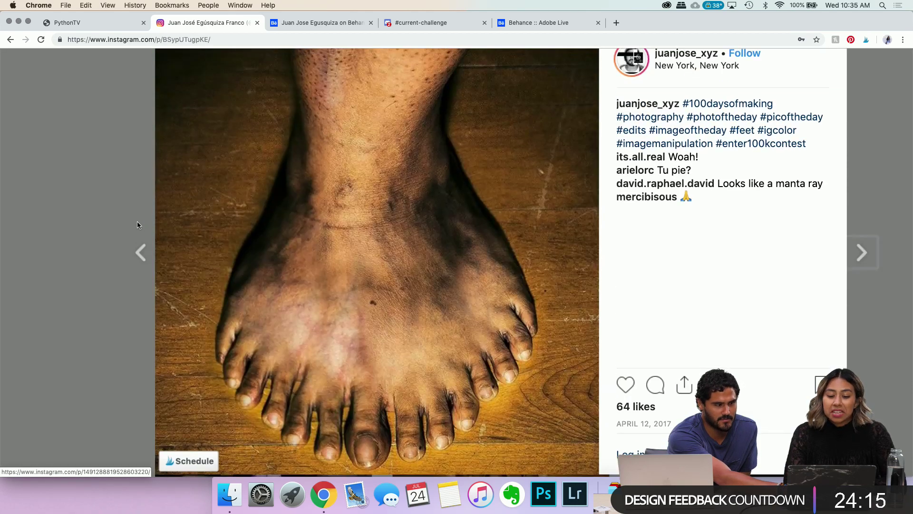
Step: Close the foot post, then view the giant hand reaching for a woman and the following torn-paper portrait post
left_click(79, 183)
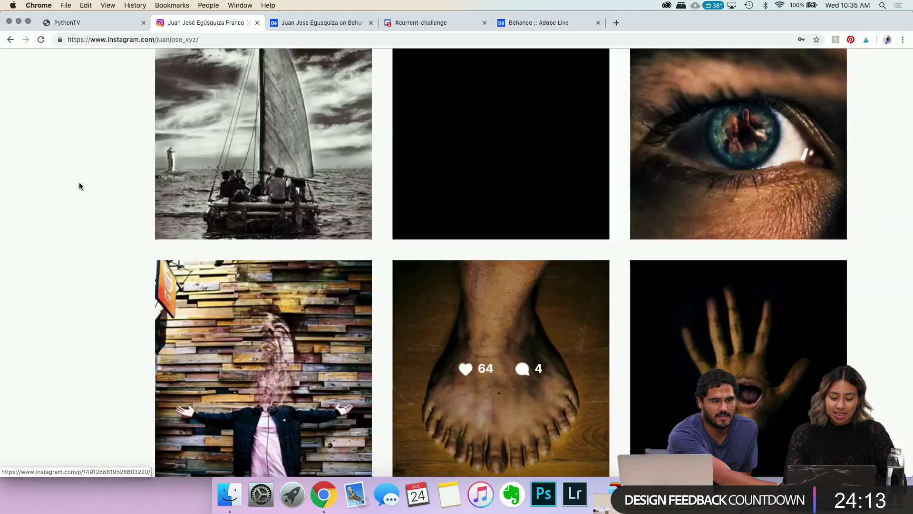
scroll(79, 183, "down", 3)
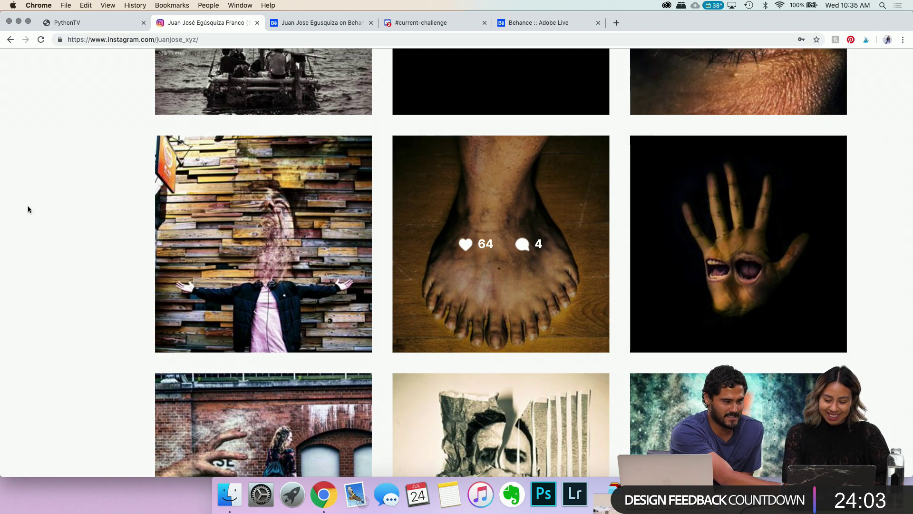
scroll(119, 279, "down", 5)
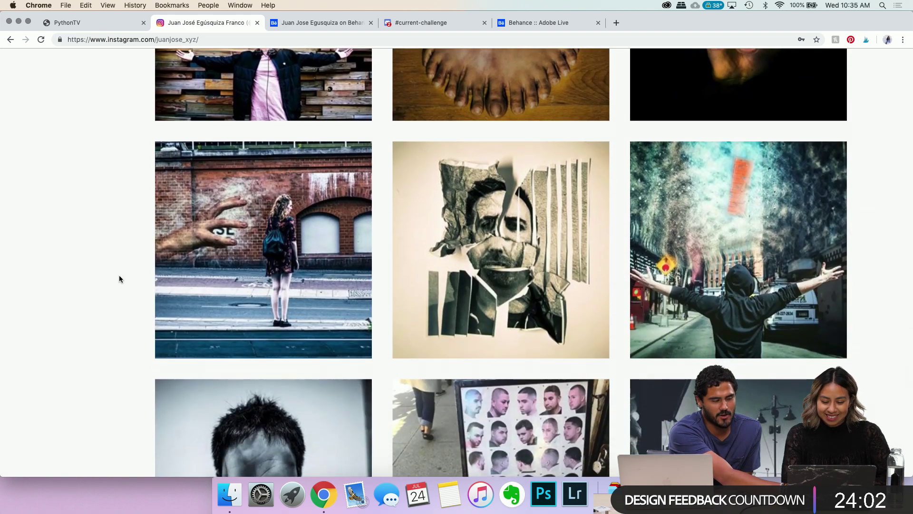
left_click(195, 261)
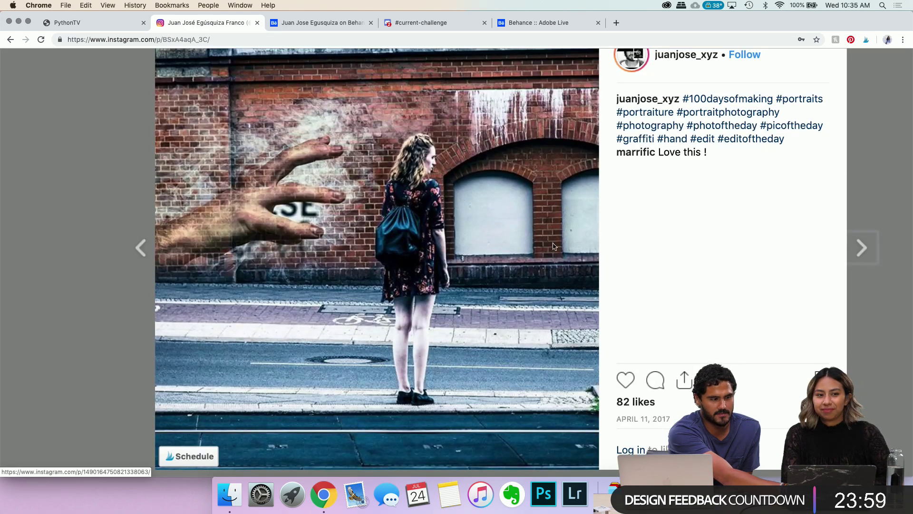
left_click(862, 248)
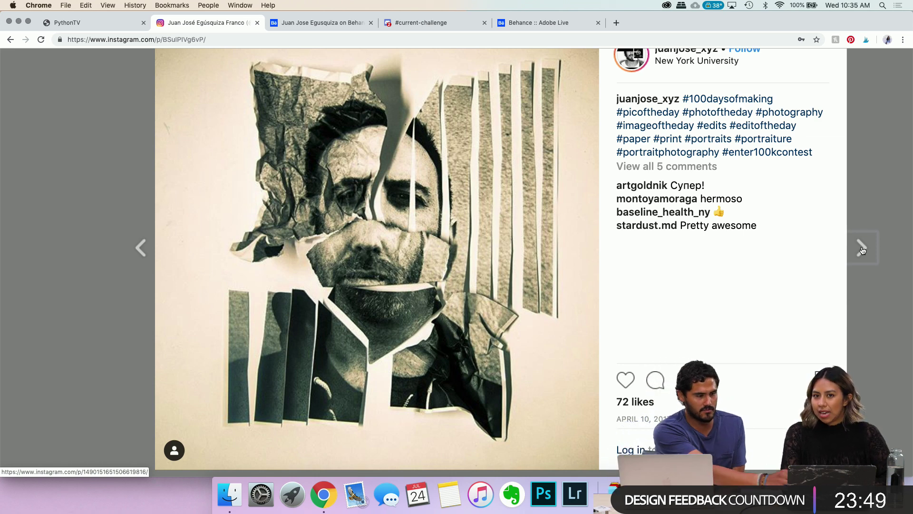
Step: Close the torn-paper portrait and view the older post of an open hand with extra fingers
left_click(115, 181)
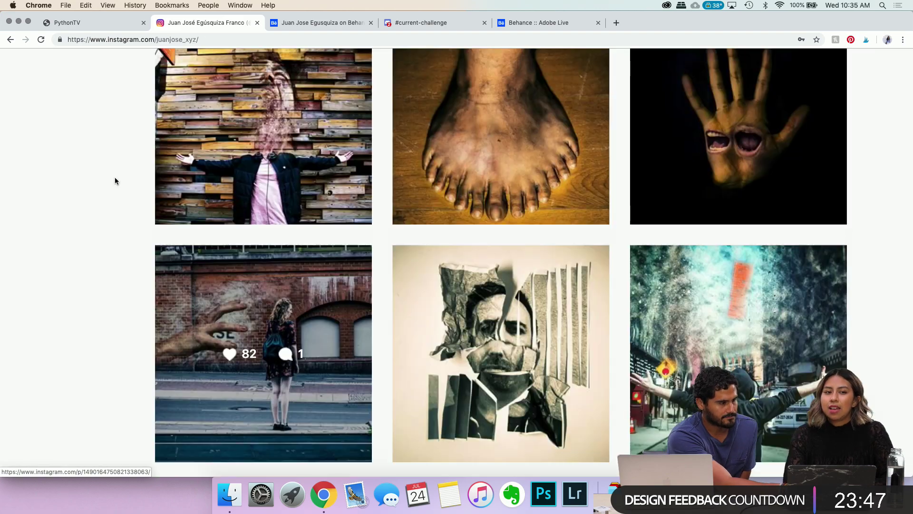
scroll(115, 181, "down", 15)
scroll(115, 181, "up", 1)
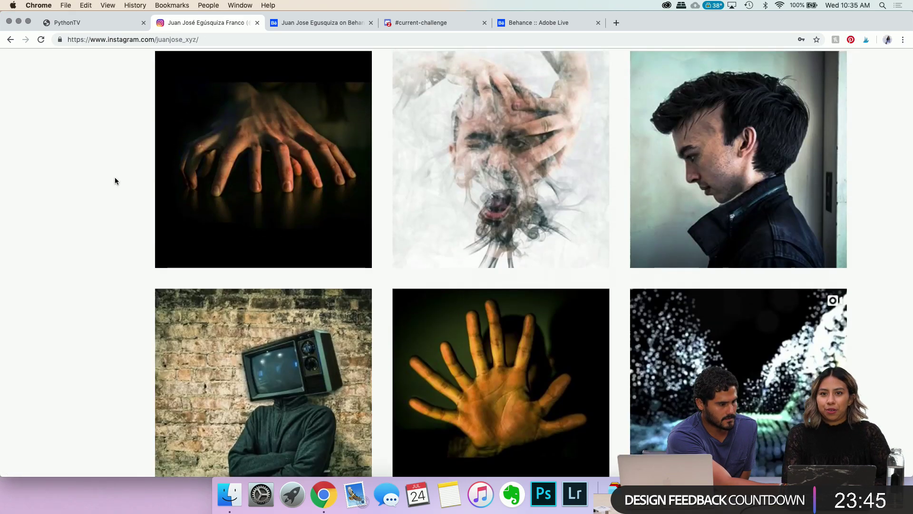
scroll(115, 181, "down", 2)
left_click(500, 325)
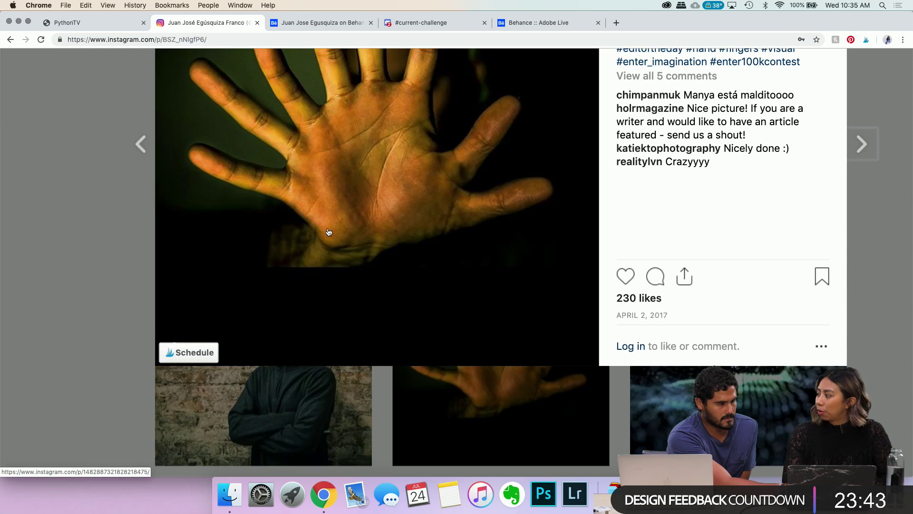
scroll(87, 210, "up", 4)
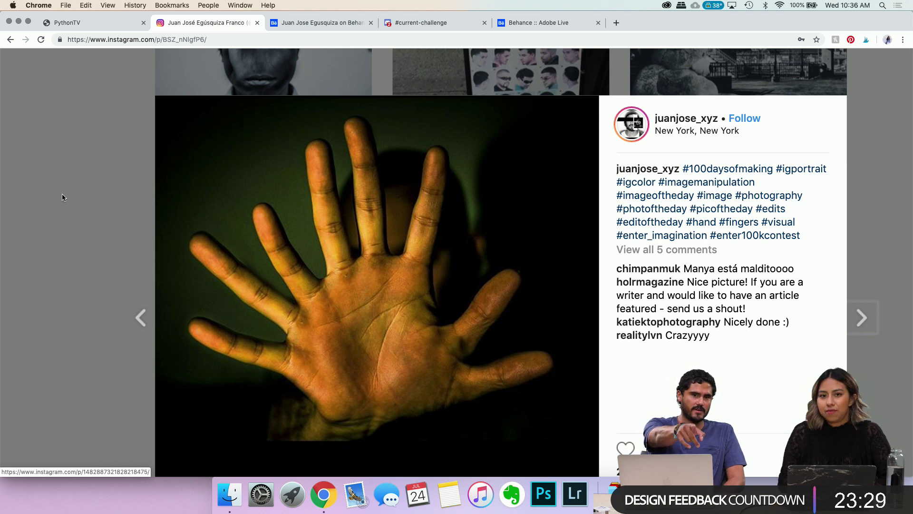
Step: Close the extra-fingers hand post and browse the profile's post grid back towards the newer composites
left_click(105, 174)
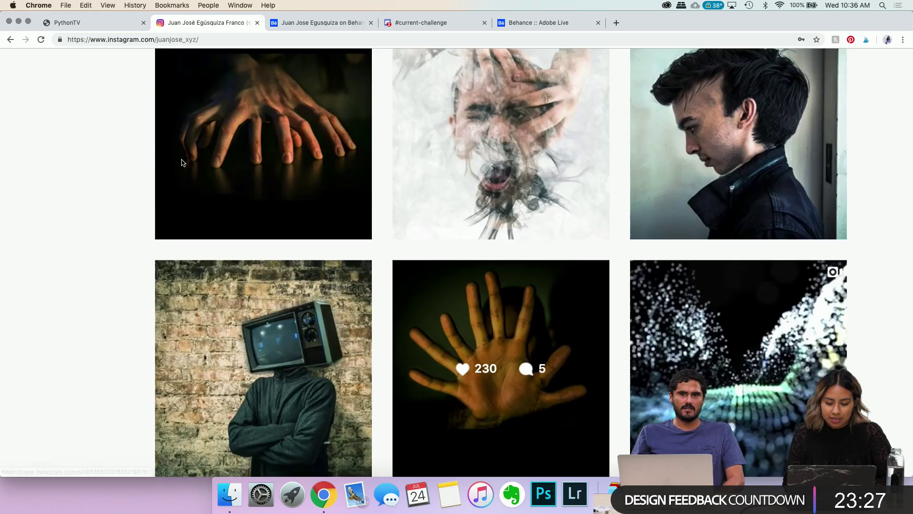
scroll(412, 159, "up", 10)
scroll(412, 159, "up", 15)
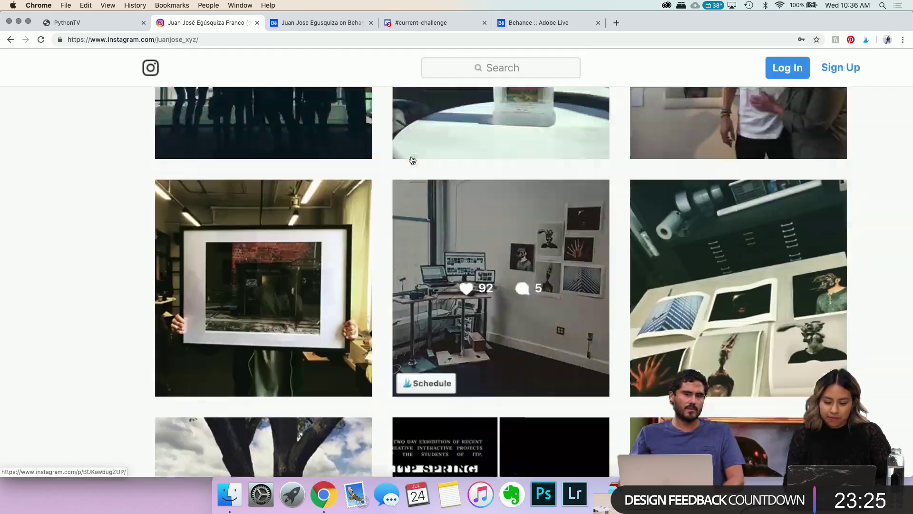
scroll(412, 160, "up", 15)
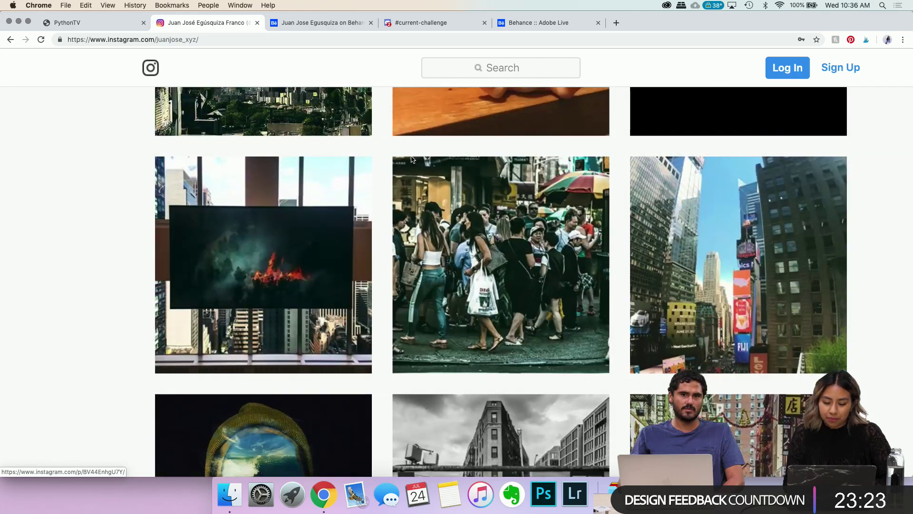
scroll(412, 160, "up", 15)
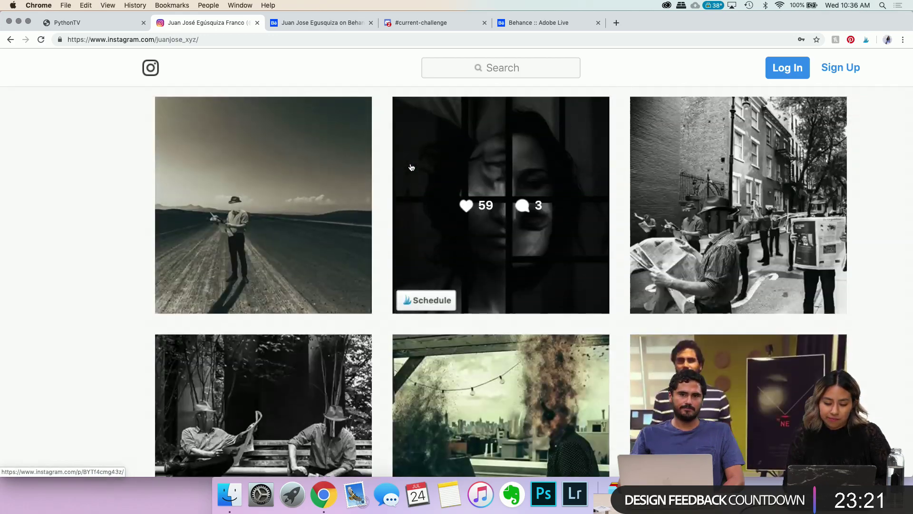
scroll(117, 257, "up", 15)
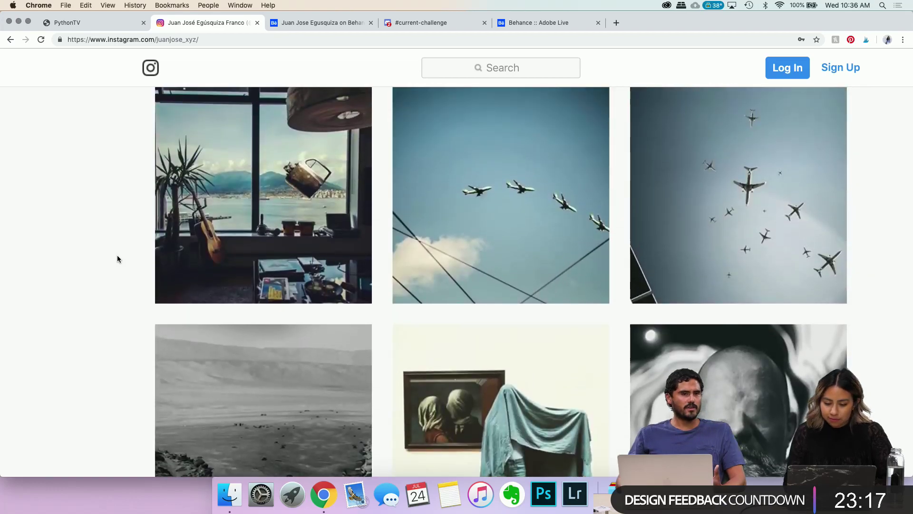
scroll(117, 258, "up", 10)
scroll(117, 269, "up", 10)
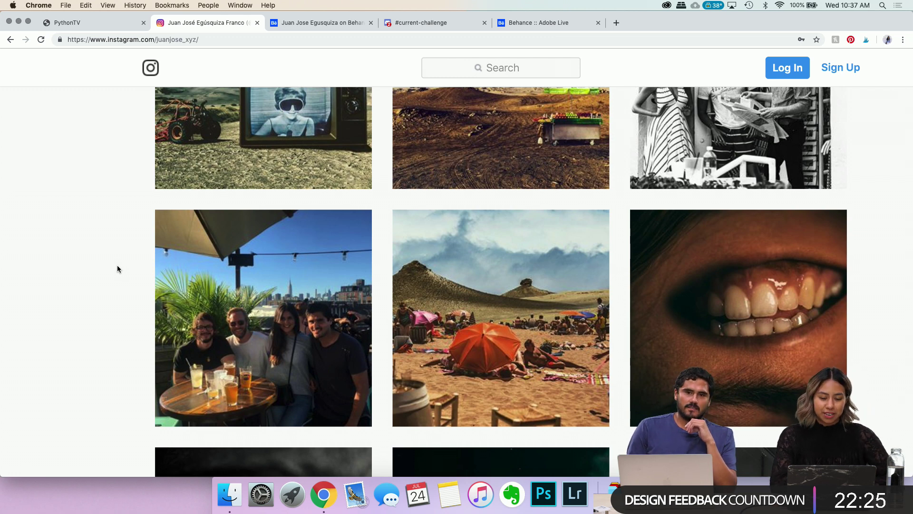
scroll(38, 223, "up", 5)
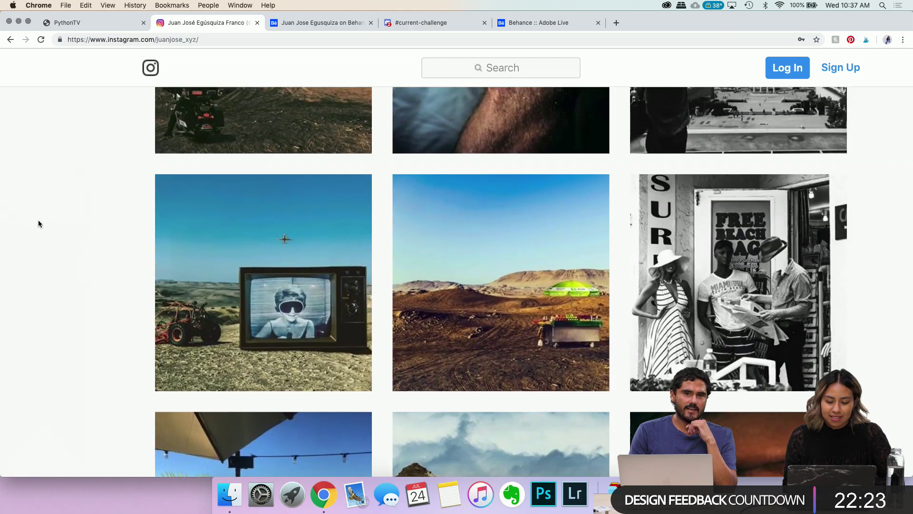
scroll(38, 222, "up", 12)
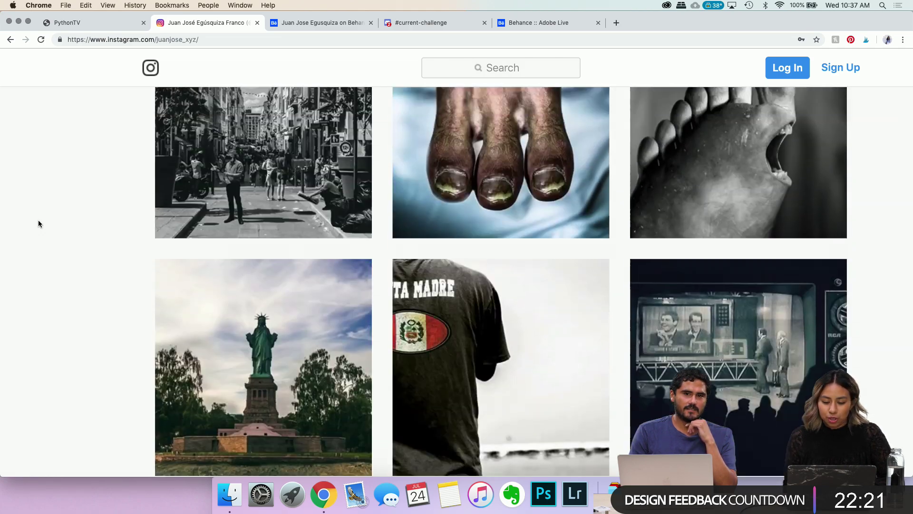
scroll(39, 222, "up", 15)
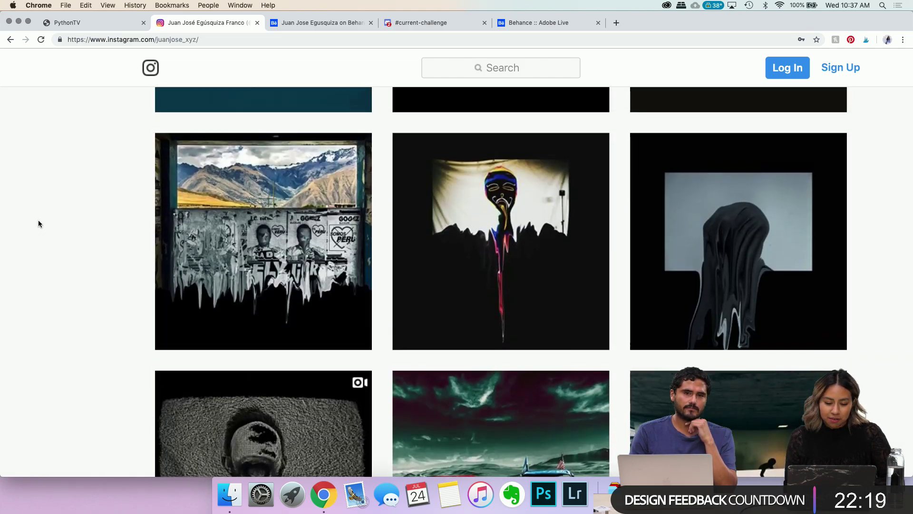
scroll(39, 222, "up", 15)
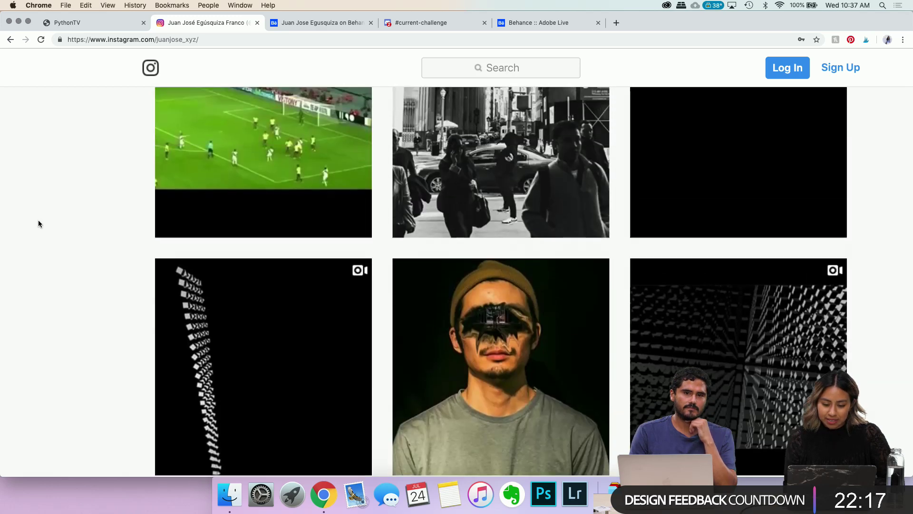
scroll(39, 223, "up", 8)
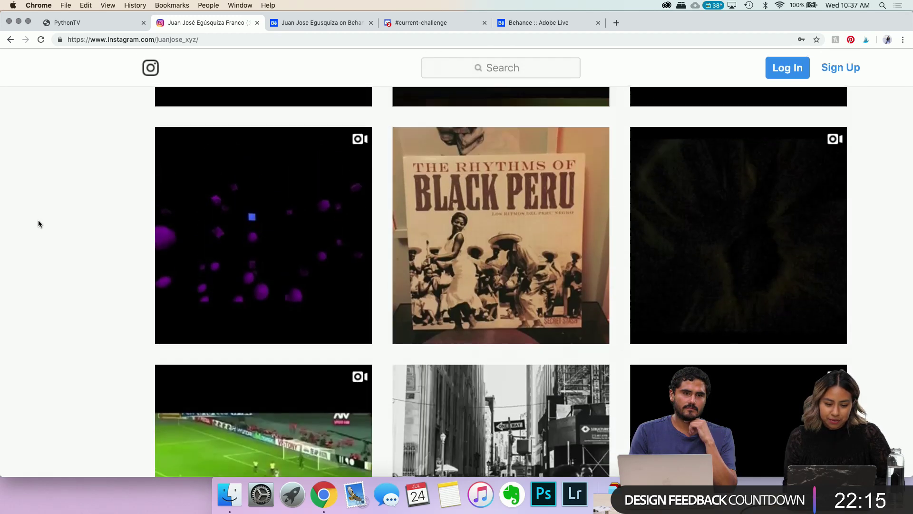
scroll(38, 223, "up", 8)
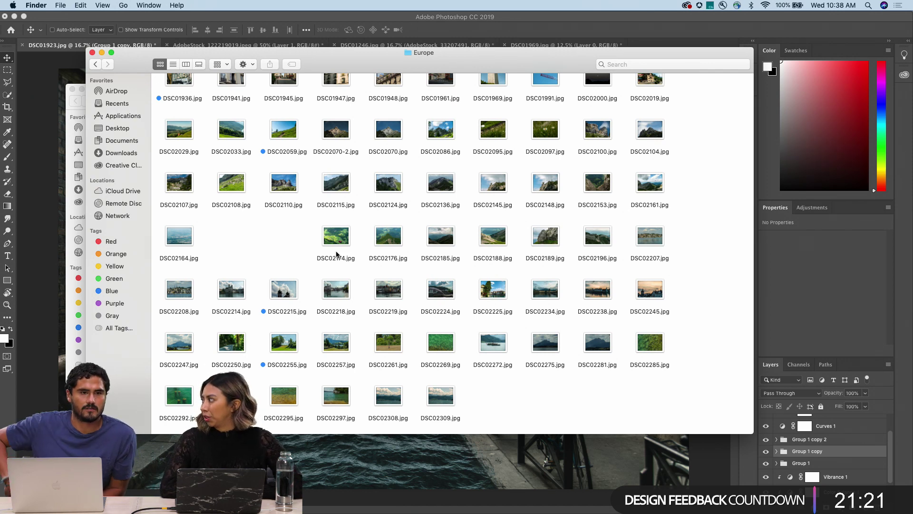
Step: Bring the flooded street composite with the divers to the front in Photoshop, then switch to the Instagram profile in Chrome
left_click(40, 164)
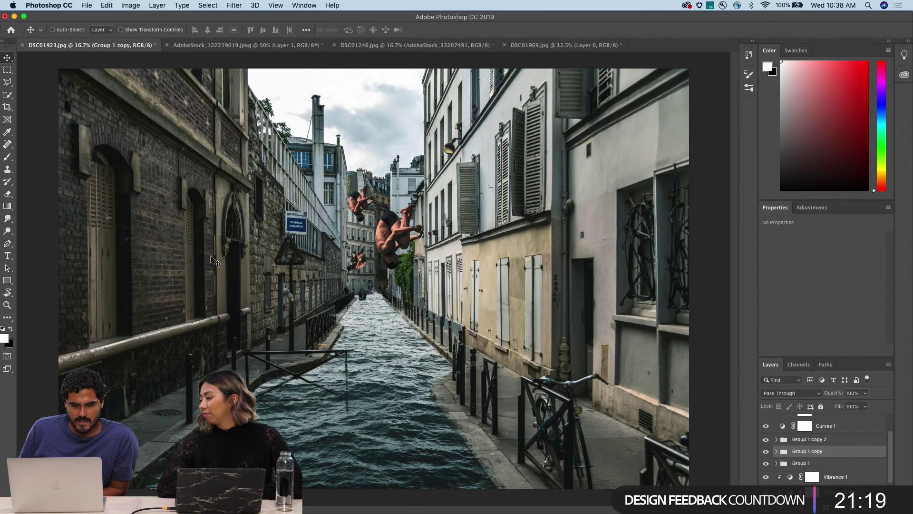
mouse_move(157, 512)
key("super+Tab")
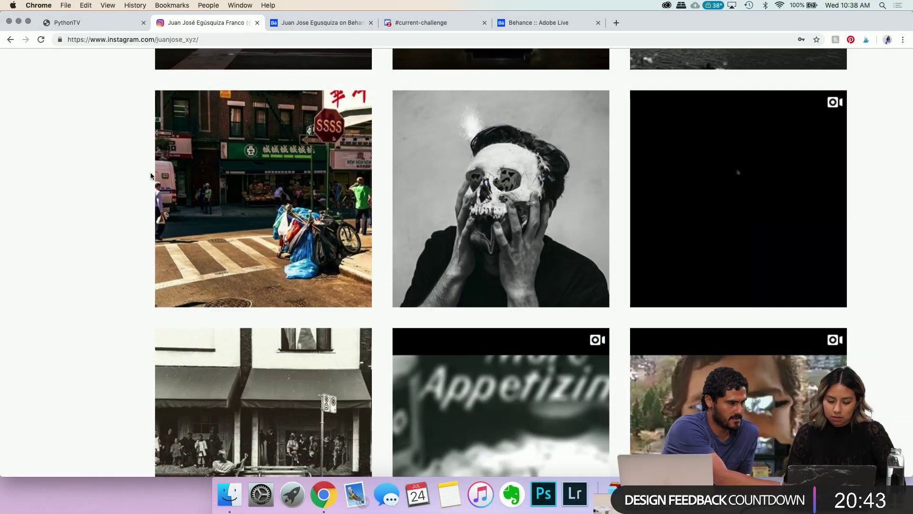
left_click(161, 177)
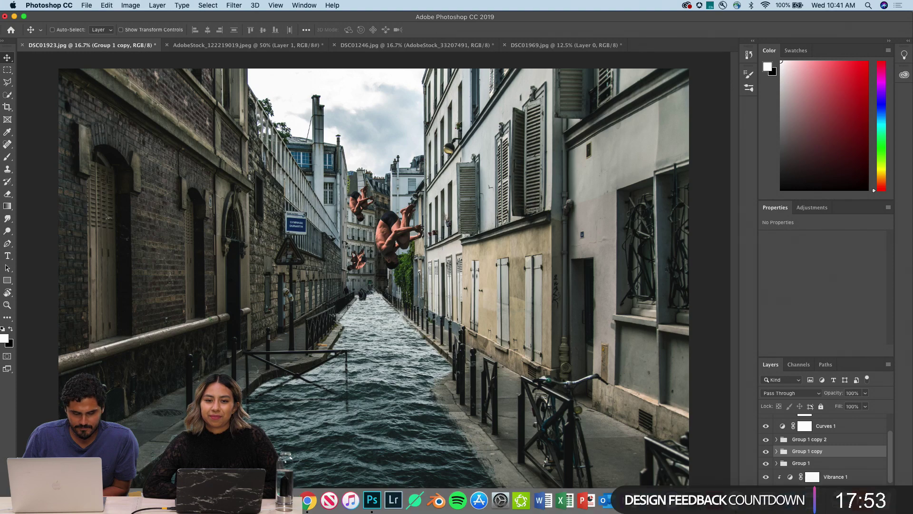
Step: Switch to Finder to view the Europe photo folder, then return to the flooded street composite in Photoshop
left_click(181, 502)
scroll(273, 292, "up", 1)
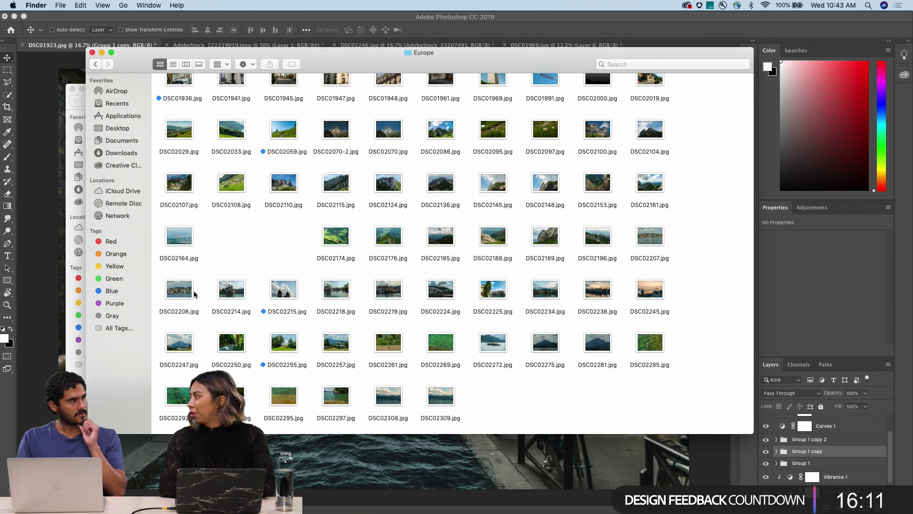
left_click(40, 205)
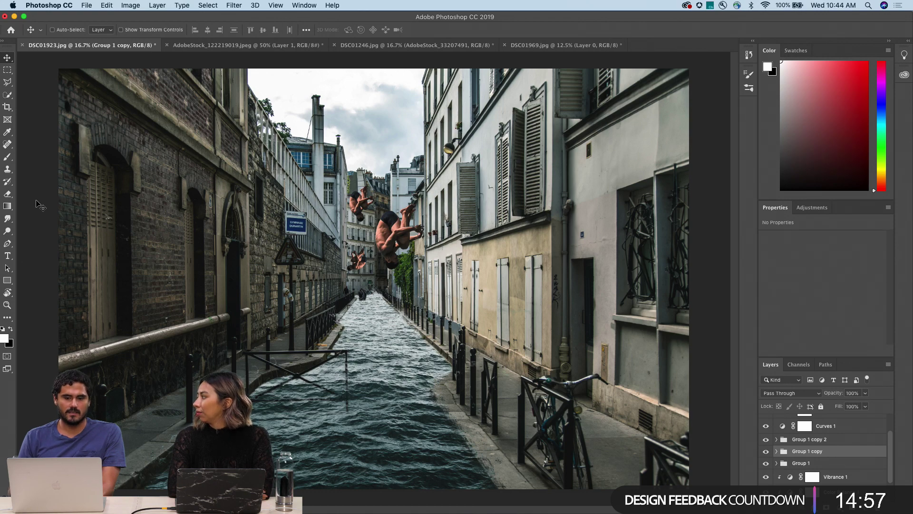
Step: Switch back to Finder and look through the source photos in the Europe folder
mouse_move(142, 512)
left_click(117, 497)
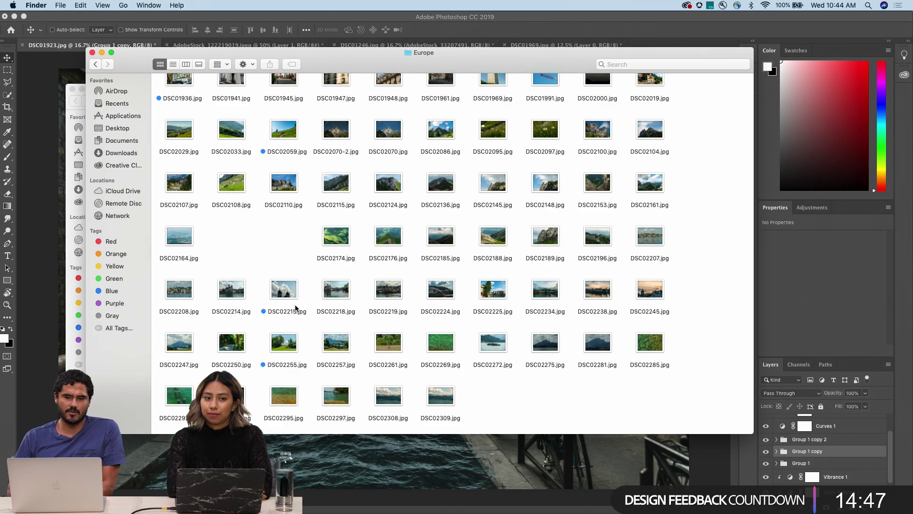
scroll(295, 307, "up", 15)
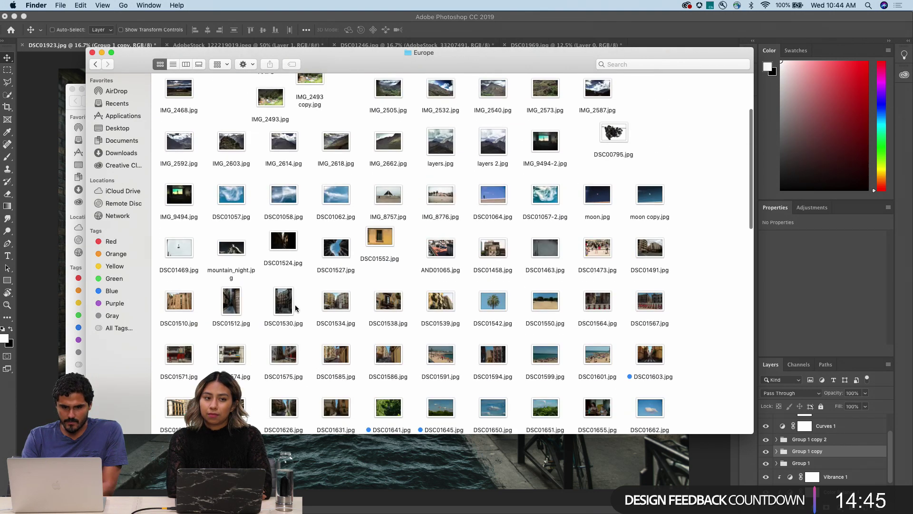
scroll(295, 308, "down", 3)
scroll(295, 308, "down", 3)
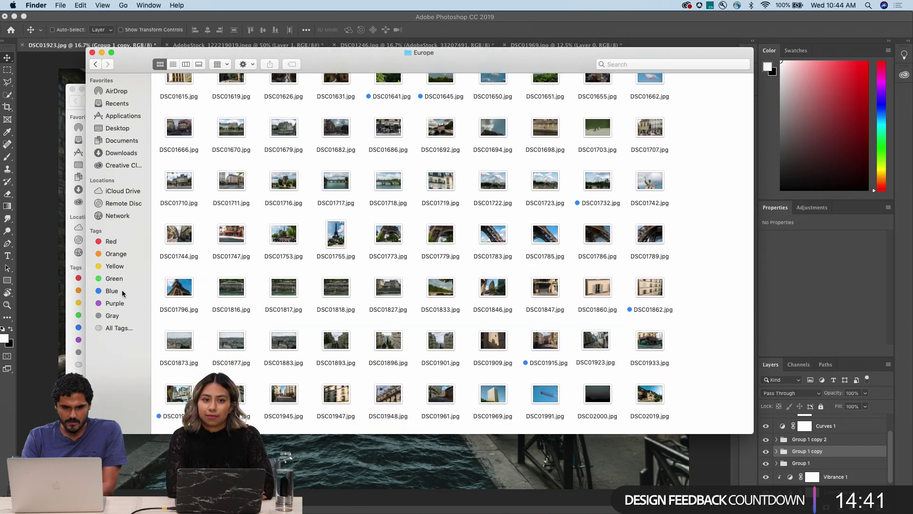
Step: Go to the Desktop folder, open the Untitled Export folder to view its photos, and shift its window slightly
left_click(120, 139)
left_click(118, 130)
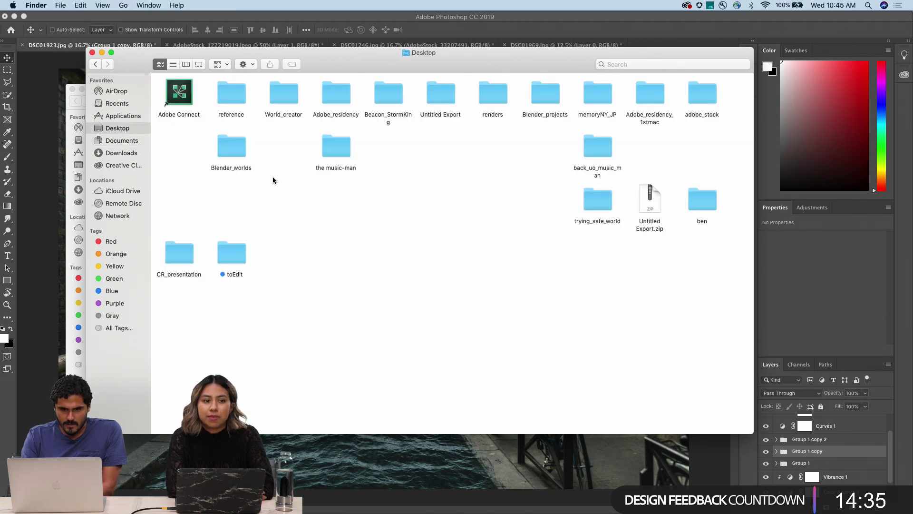
double_click(454, 94)
left_click_drag(465, 70, 435, 62)
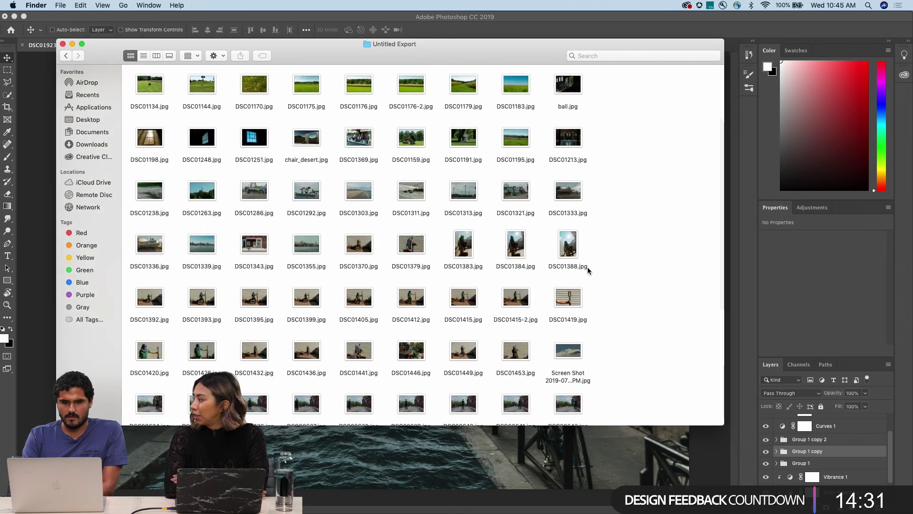
Step: Enlarge the Untitled Export window and show the last rows of its photos
left_click_drag(721, 425, 819, 492)
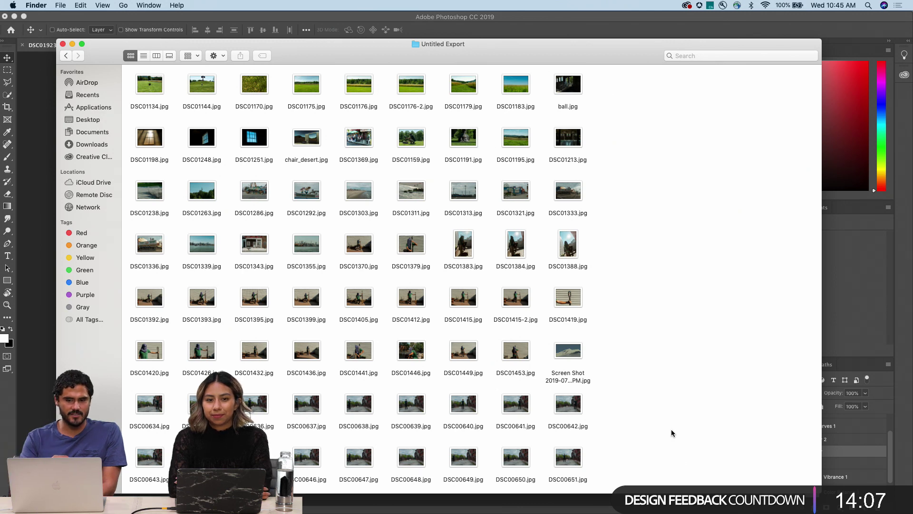
scroll(650, 422, "down", 5)
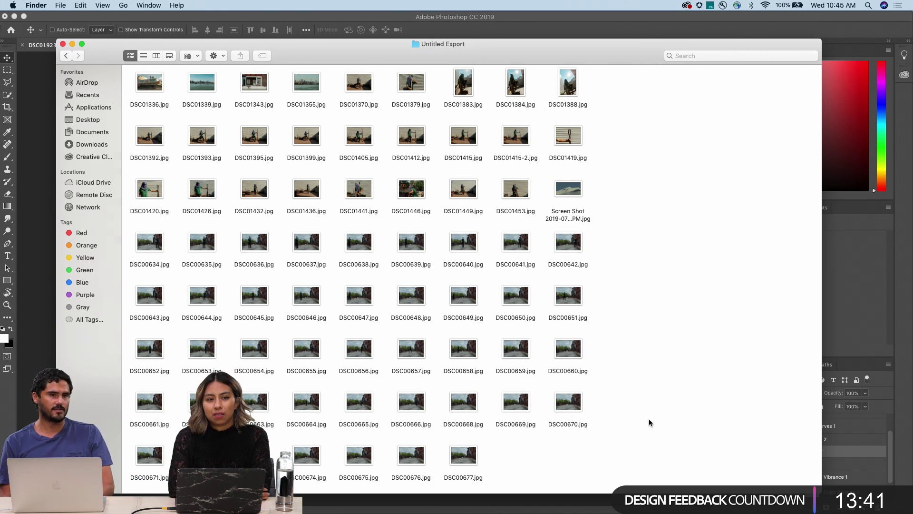
right_click(641, 383)
left_click(633, 305)
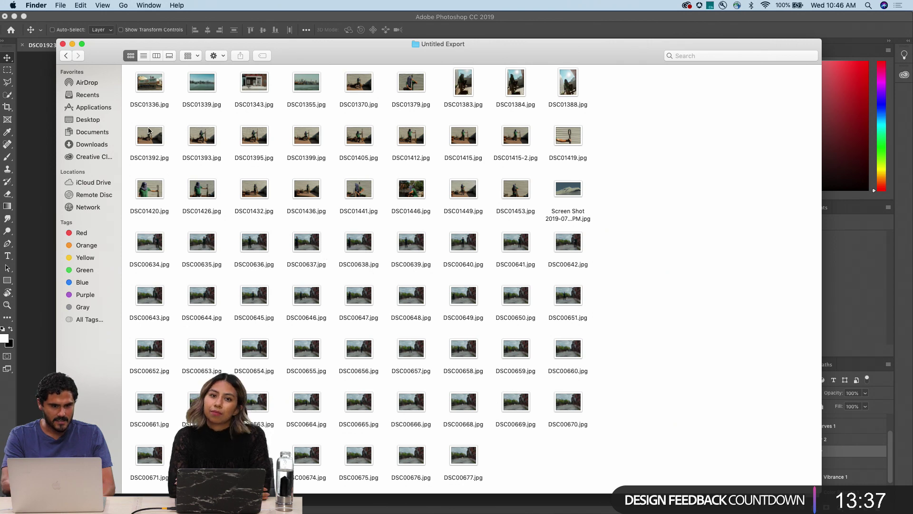
Step: Select DSC01392.jpg through DSC01399.jpg and preview the first two photos of the seated figure with the upright instrument
left_click_drag(139, 116, 311, 158)
key("space")
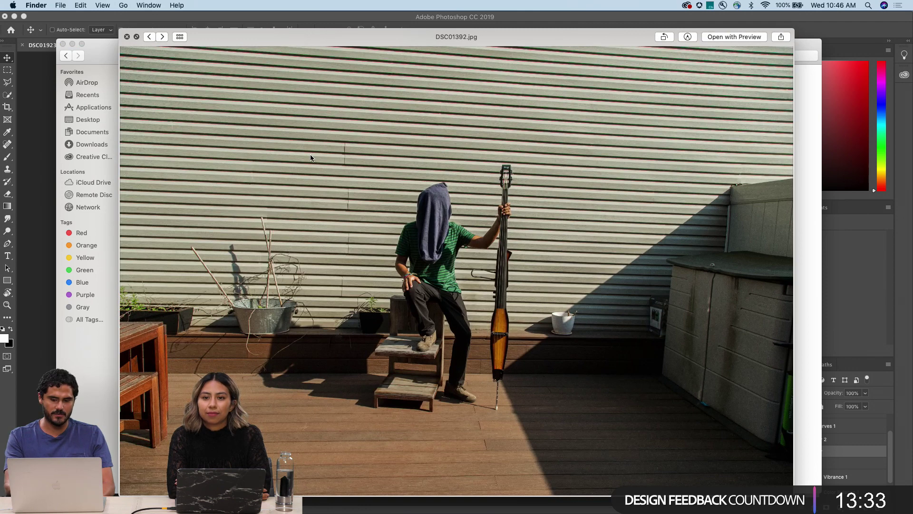
key("Right")
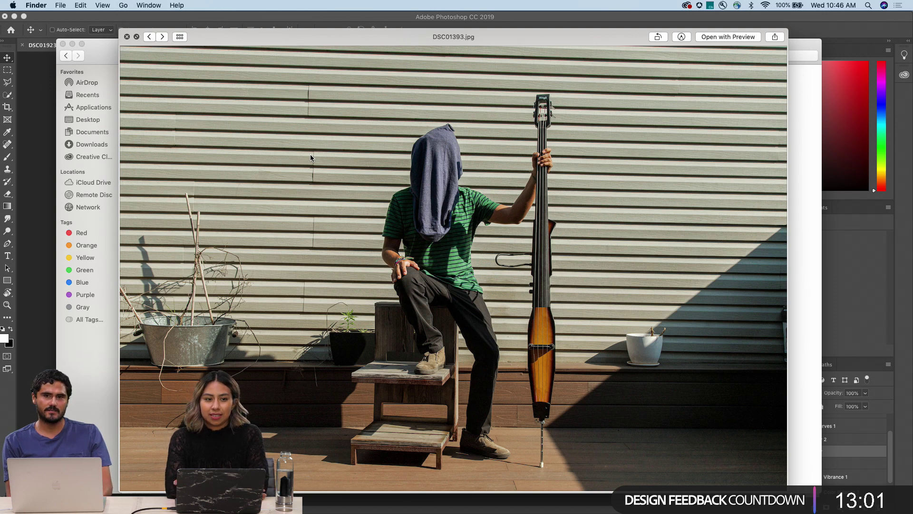
key("space")
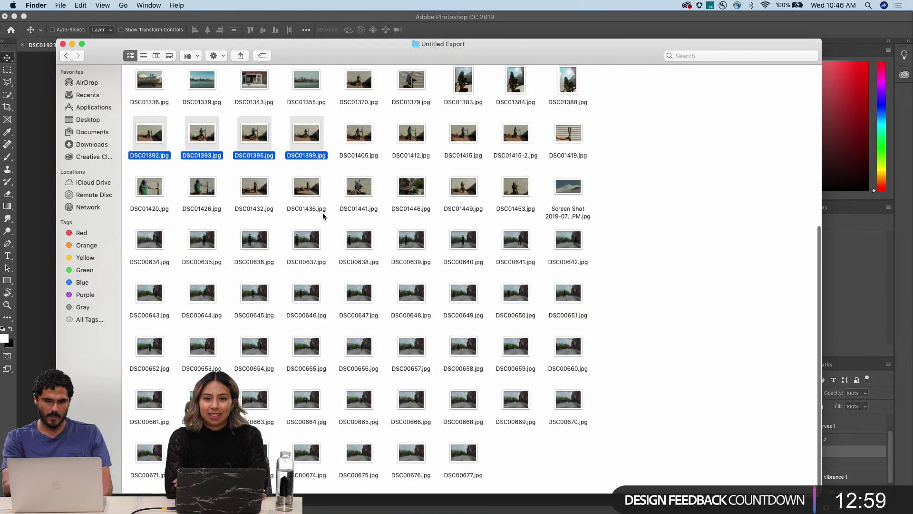
Step: Preview DSC00636.jpg and browse the consecutive shots of the man in the hat up to DSC00642.jpg
left_click(260, 244)
key("space")
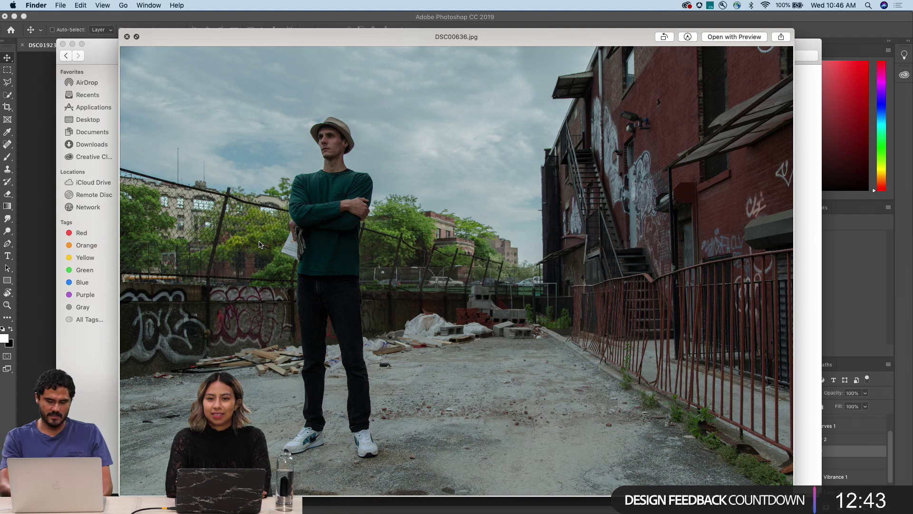
key("Right")
key("Right")
key("Right")
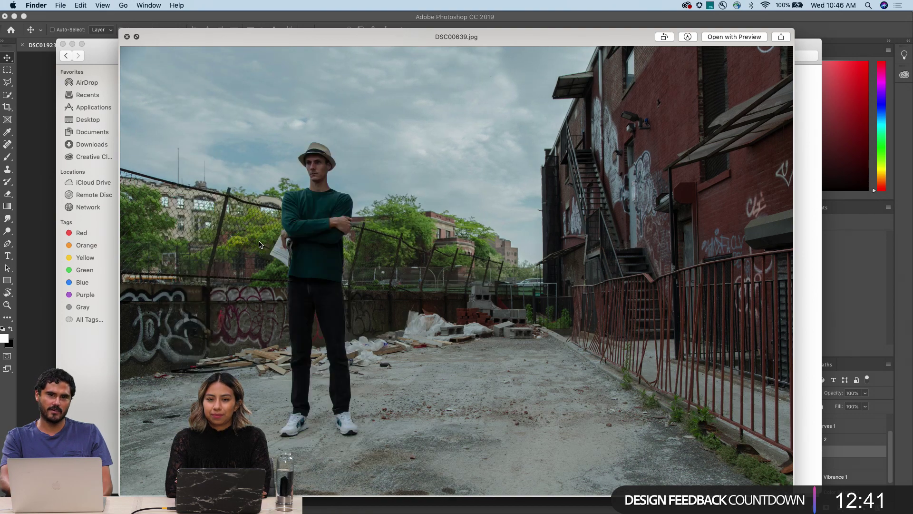
key("Right")
key("Right")
key("Right")
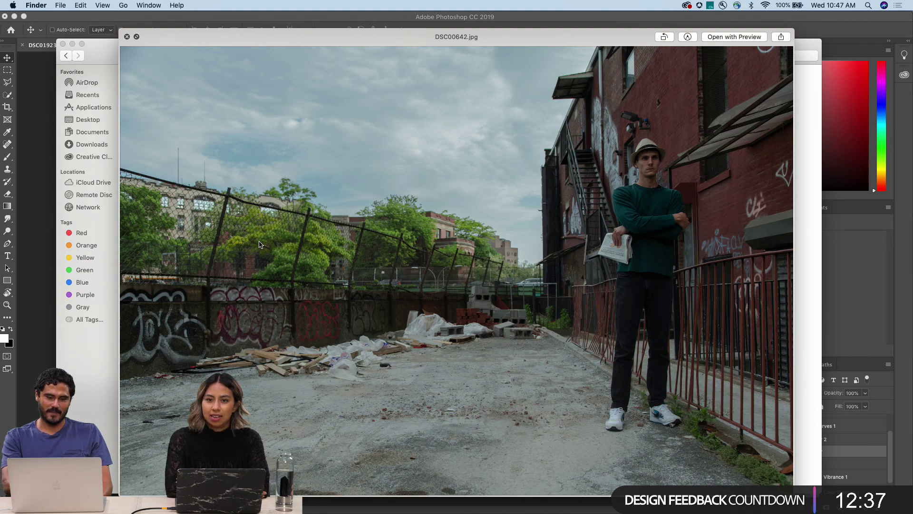
key("space")
Step: Select the photos DSC00643.jpg through DSC00670.jpg and browse them as a group in the preview
left_click(191, 283)
left_click_drag(191, 284, 576, 412)
key("space")
key("Right")
key("Right")
key("Right")
key("Right")
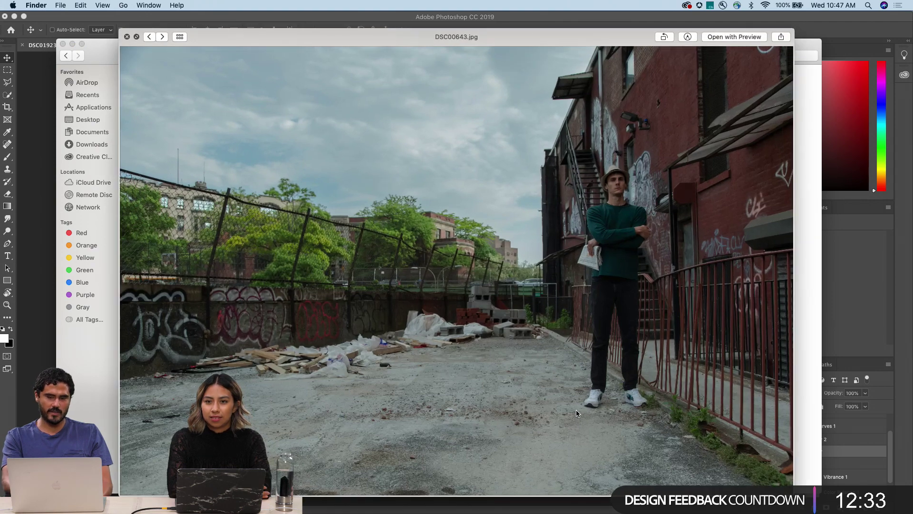
key("Right")
key("Right")
key("Right")
key("Right")
key("Right")
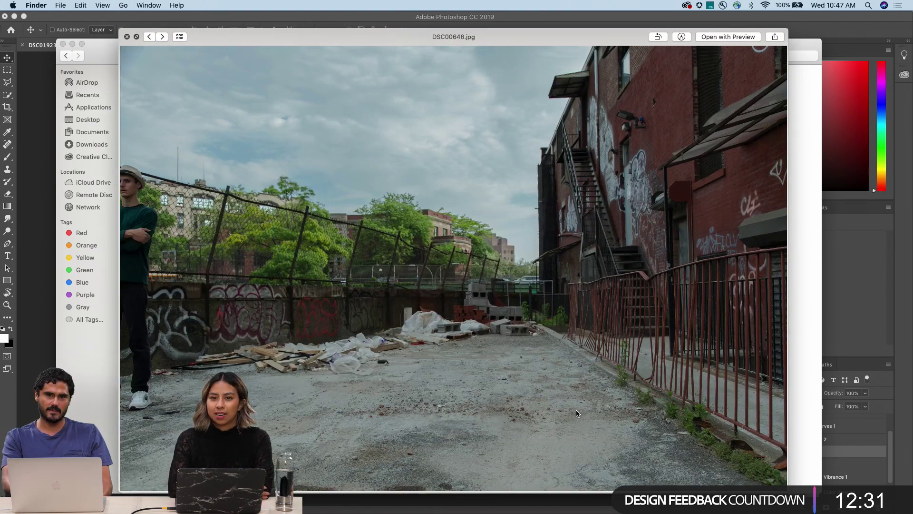
key("Right")
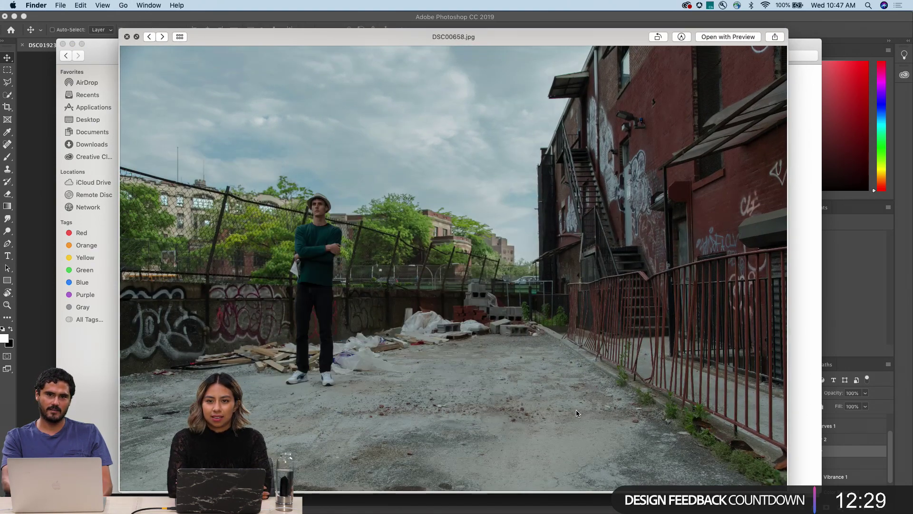
key("space")
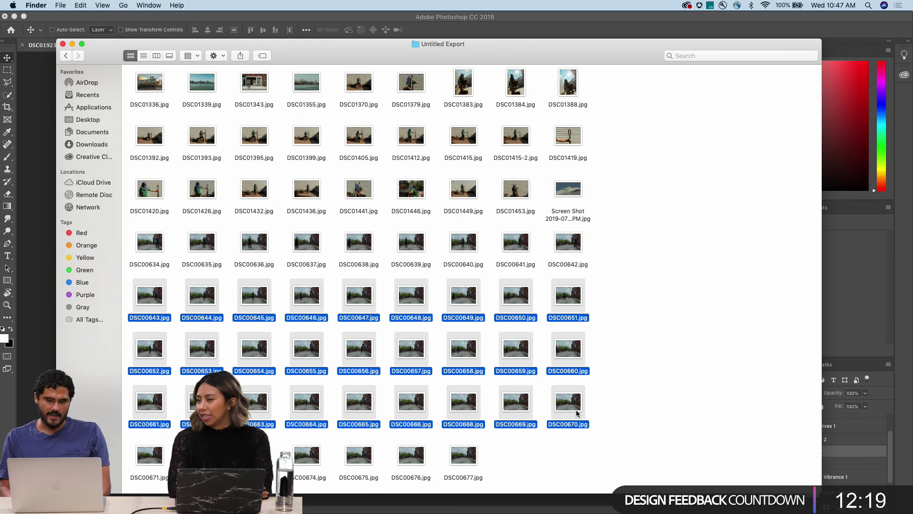
Step: Reopen the preview of the selected photos and examine the man's different positions in the lot
key("space")
key("Right")
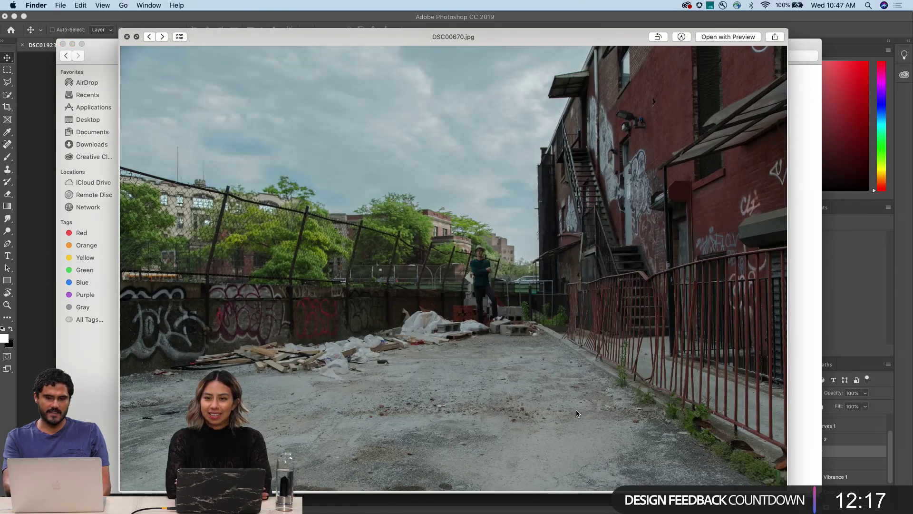
key("Left")
key("Right")
key("Right")
key("Right")
key("Right")
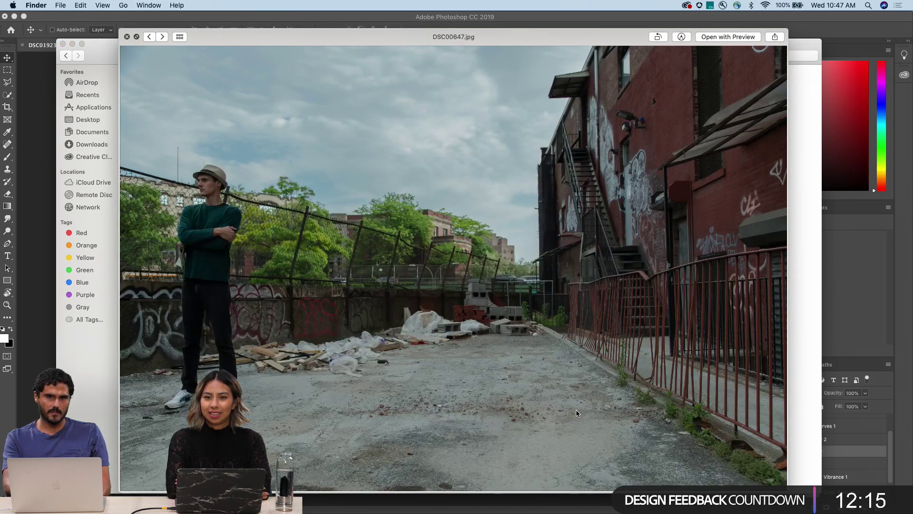
key("Left")
key("Right")
key("Right")
key("Right")
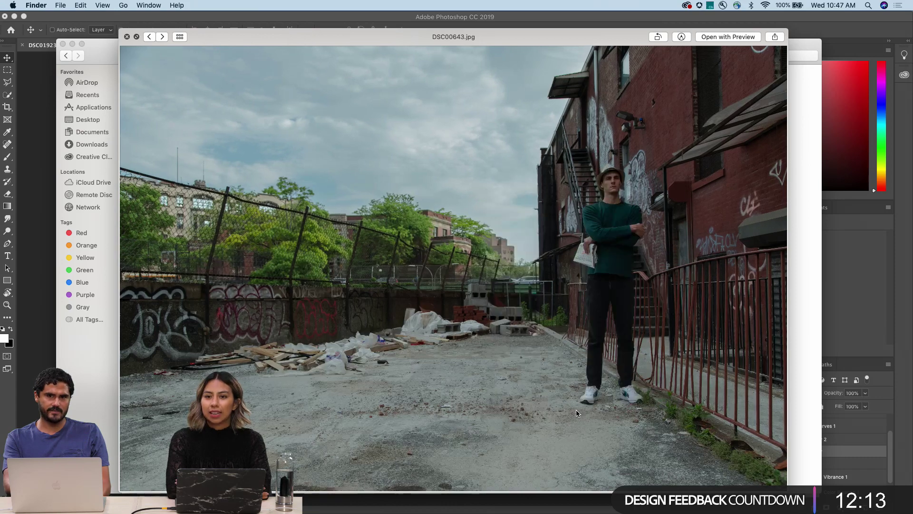
Step: Compare the neighbouring shots DSC00645.jpg, DSC00646.jpg and DSC00647.jpg back and forth, and close the preview
key("Left")
key("Left")
key("Left")
key("Right")
key("Left")
key("Left")
key("Left")
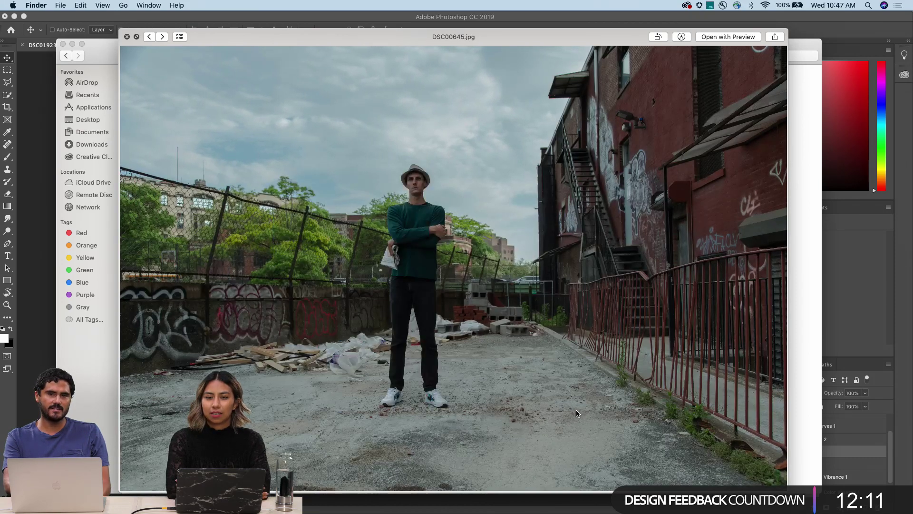
key("Right")
key("Right")
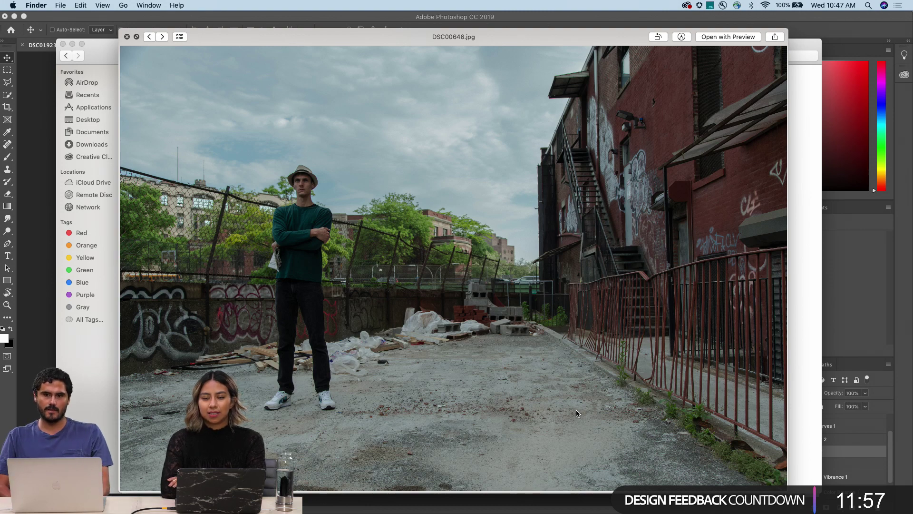
key("Left")
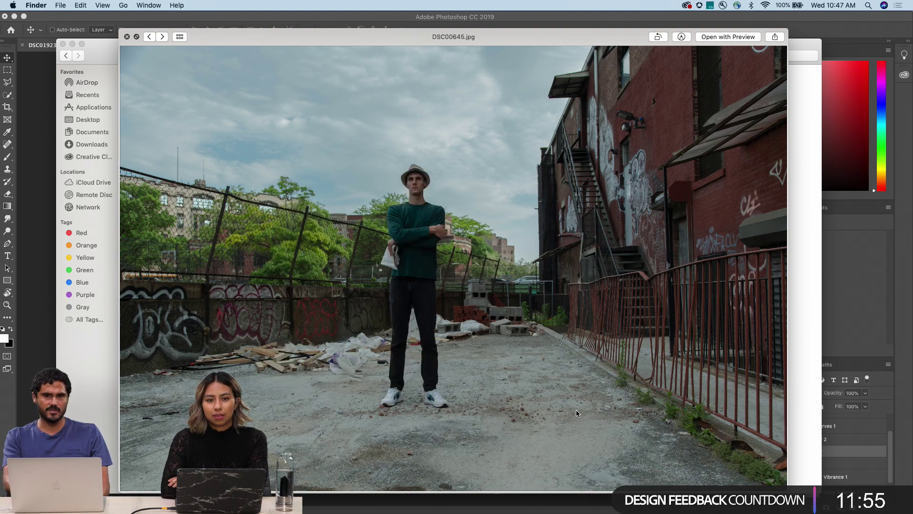
key("Right")
key("Right")
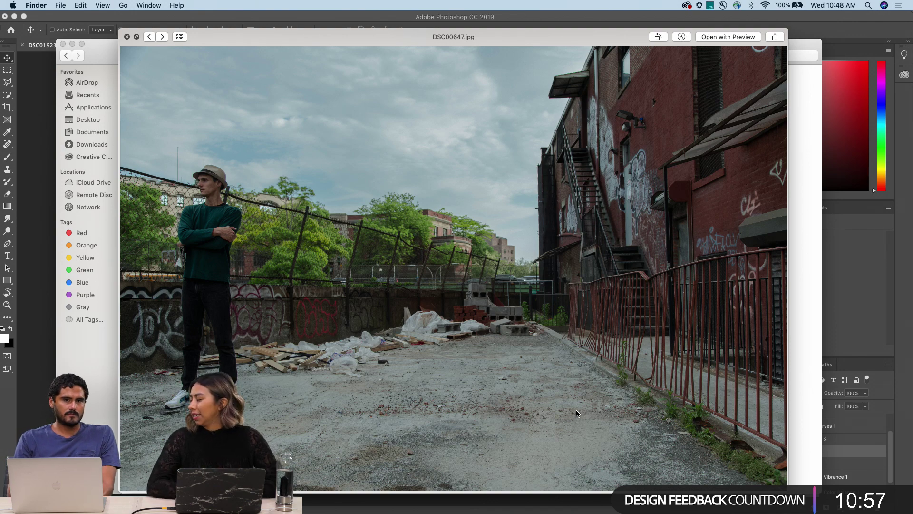
key("space")
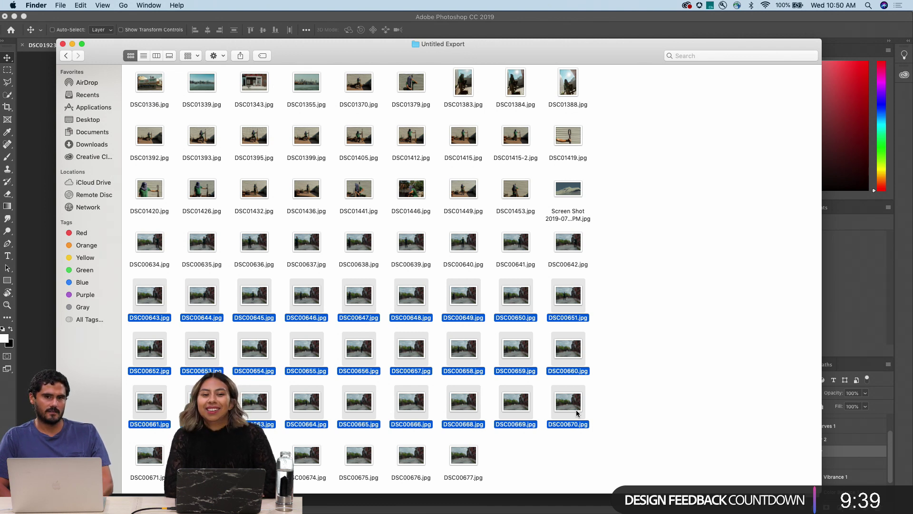
Step: Clear the group selection and preview DSC00651.jpg on its own
left_click(654, 373)
left_click(567, 299)
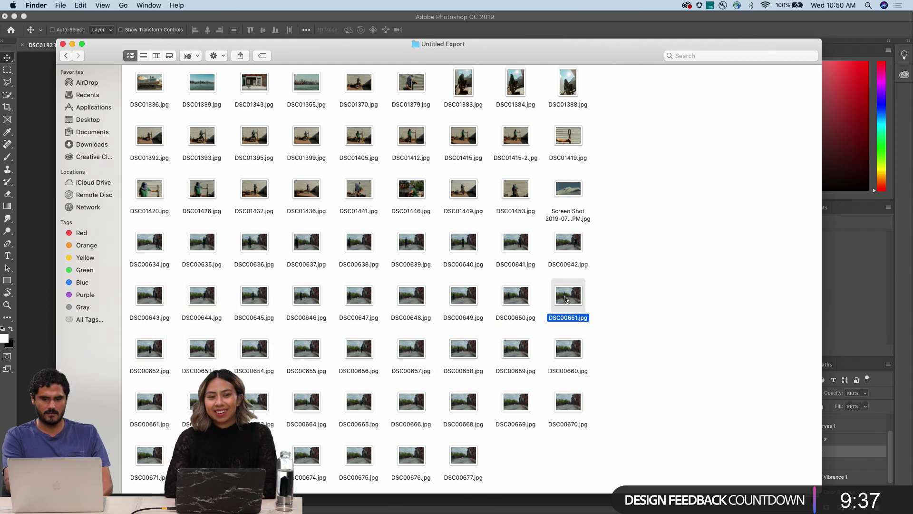
key("space")
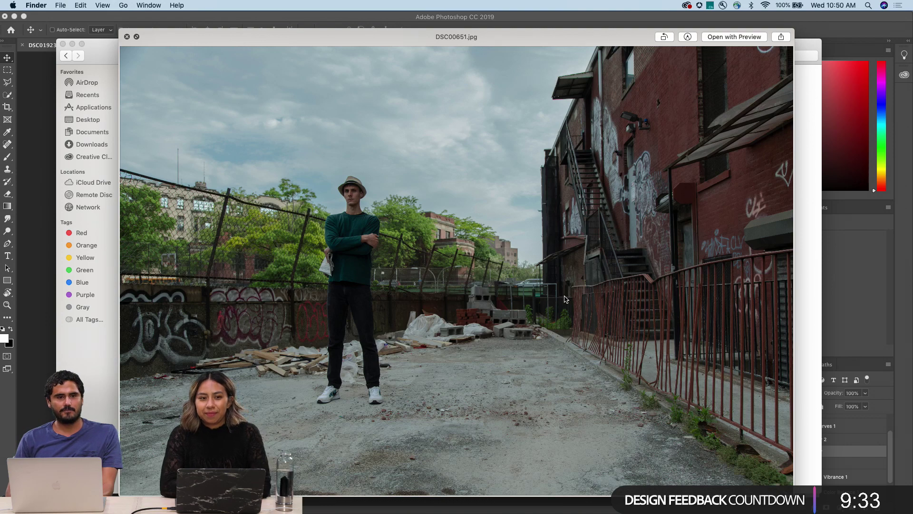
key("space")
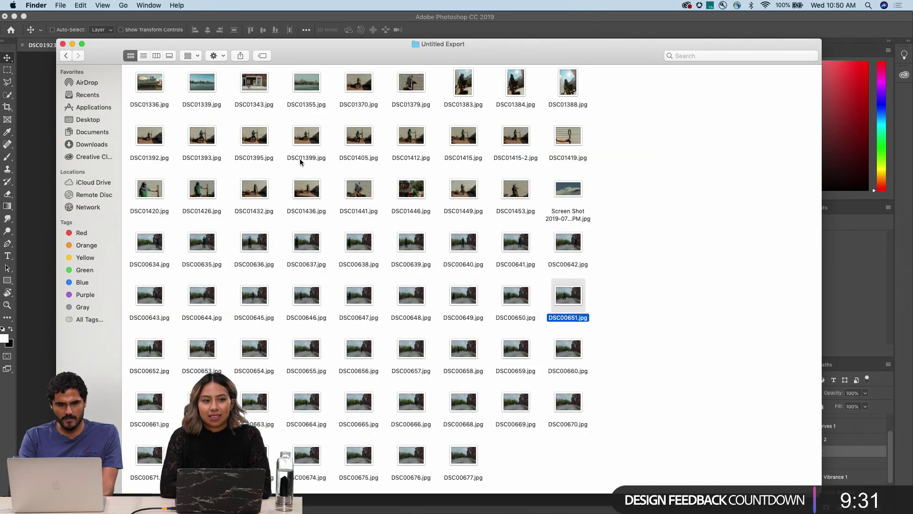
Step: Switch to Chrome to view the Instagram post of the headless hatted figures, close the post and return to Finder
left_click(310, 510)
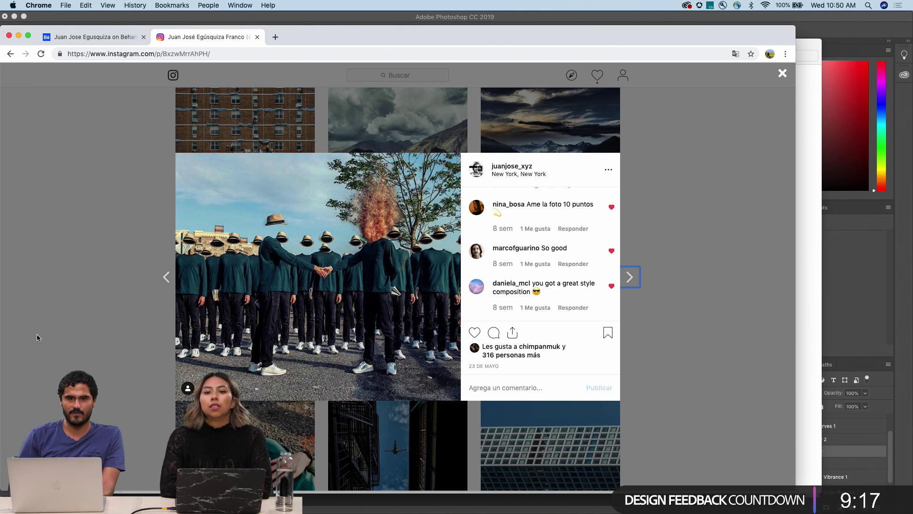
left_click(92, 242)
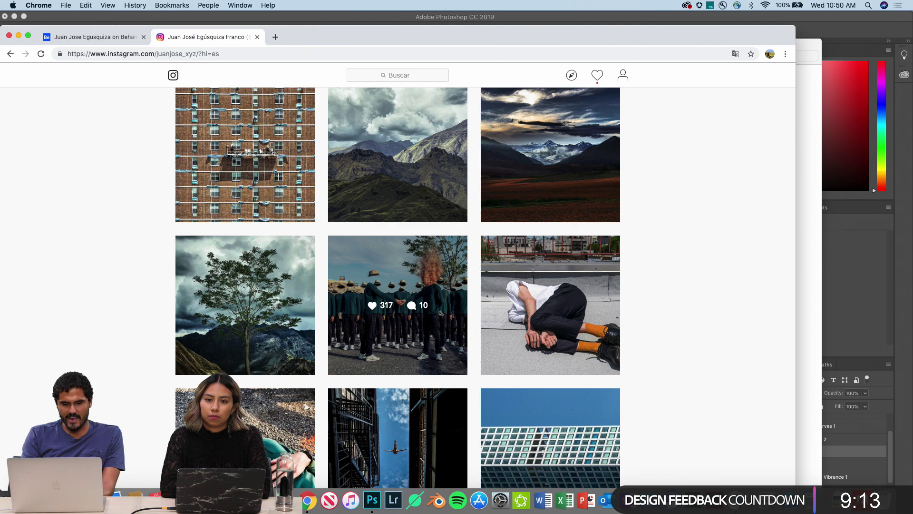
key("super+Tab")
Step: Preview DSC00647.jpg from the Untitled Export folder and close the preview
left_click(365, 300)
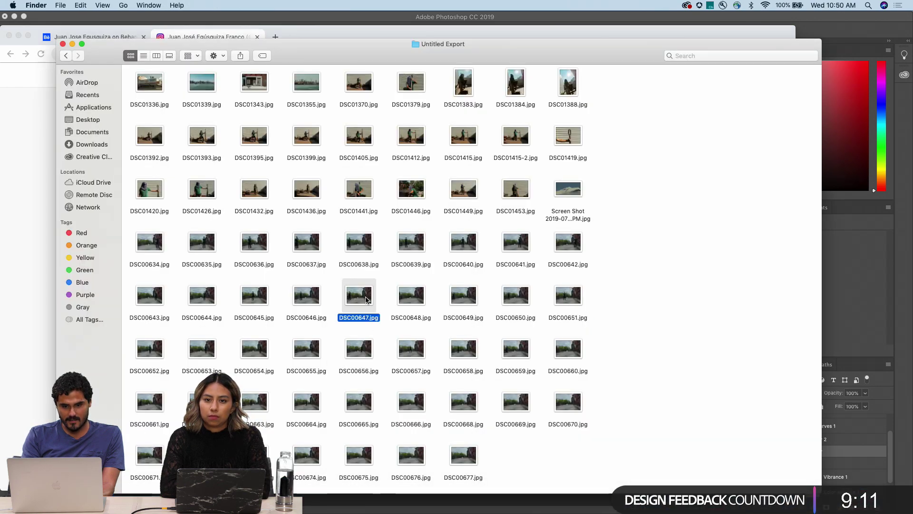
key("space")
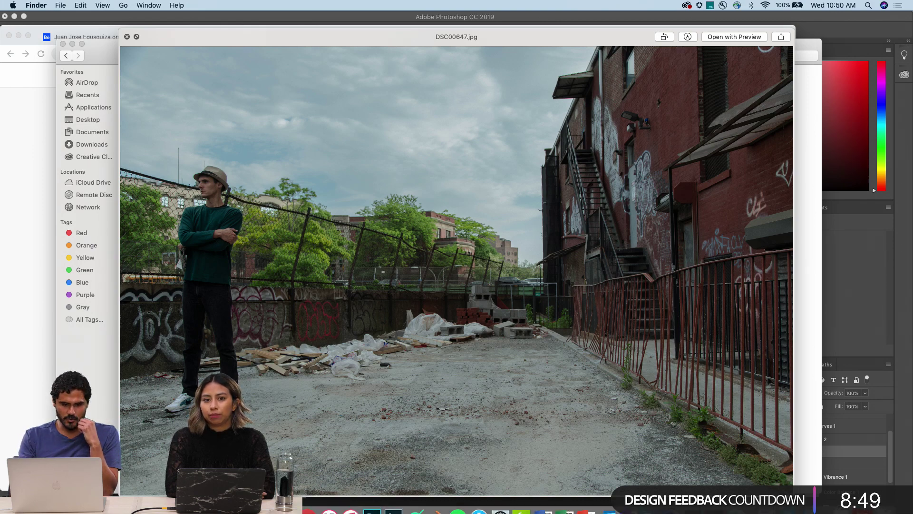
key("space")
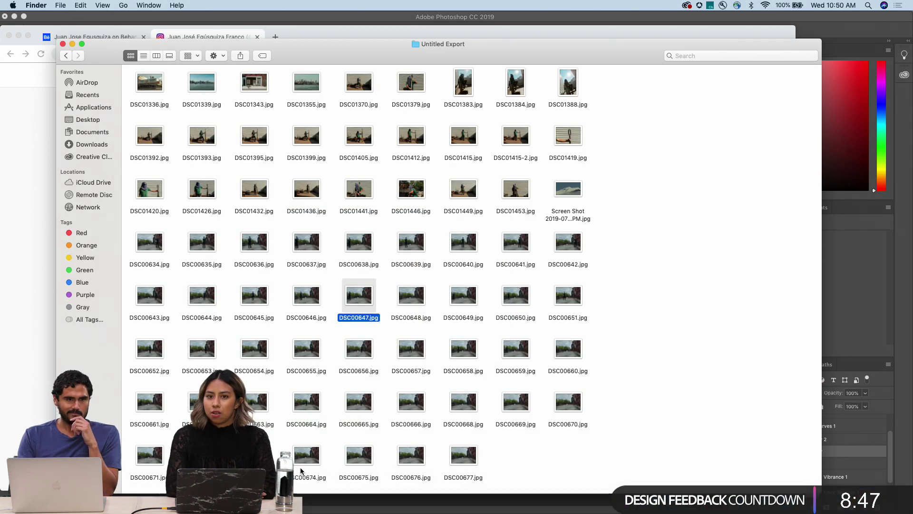
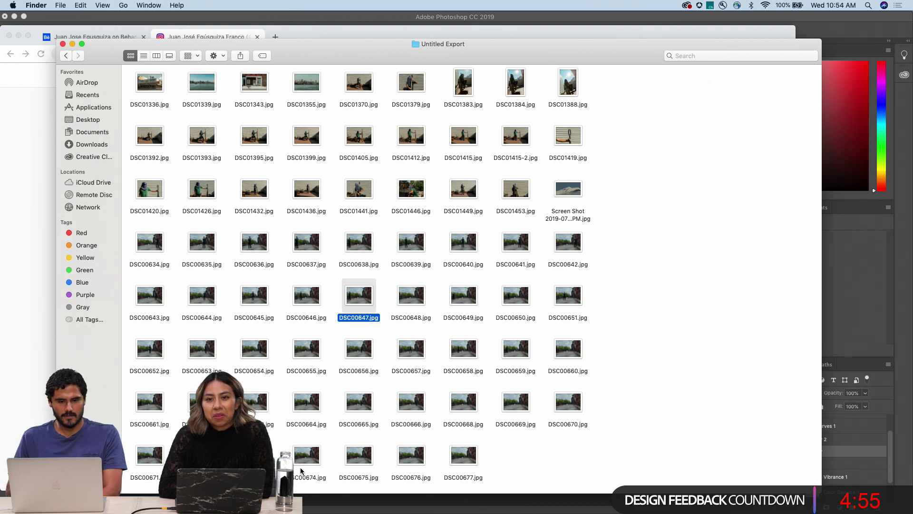
Step: Move the Untitled Export window aside, check the Instagram profile in Chrome, and bring Finder's toEdit folder window to the front
left_click_drag(312, 51, 349, 59)
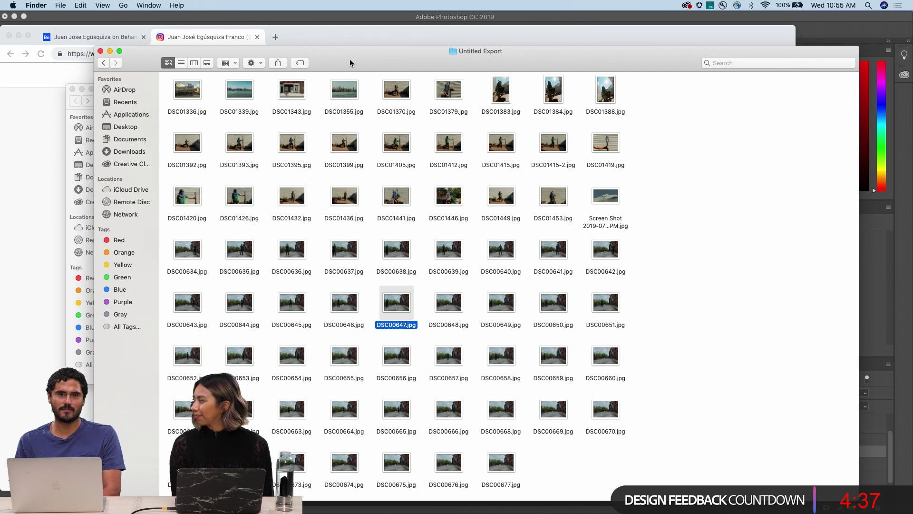
left_click(330, 30)
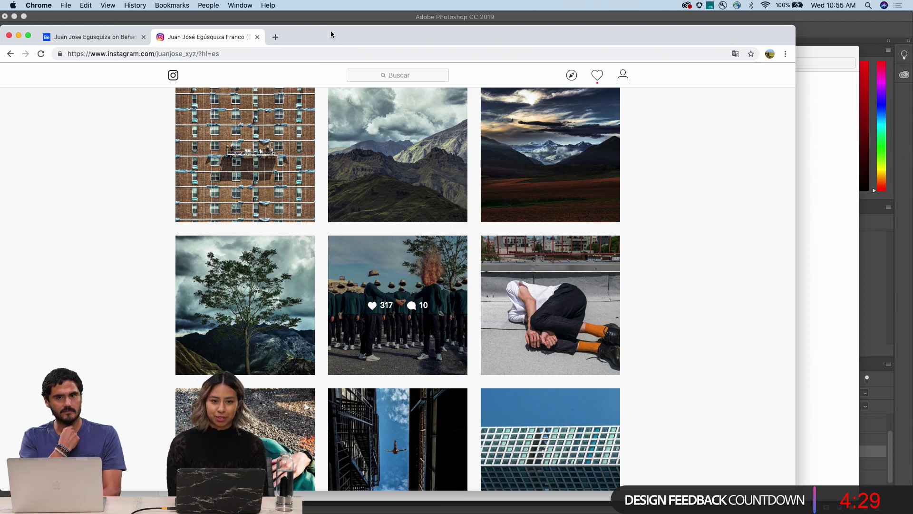
mouse_move(257, 513)
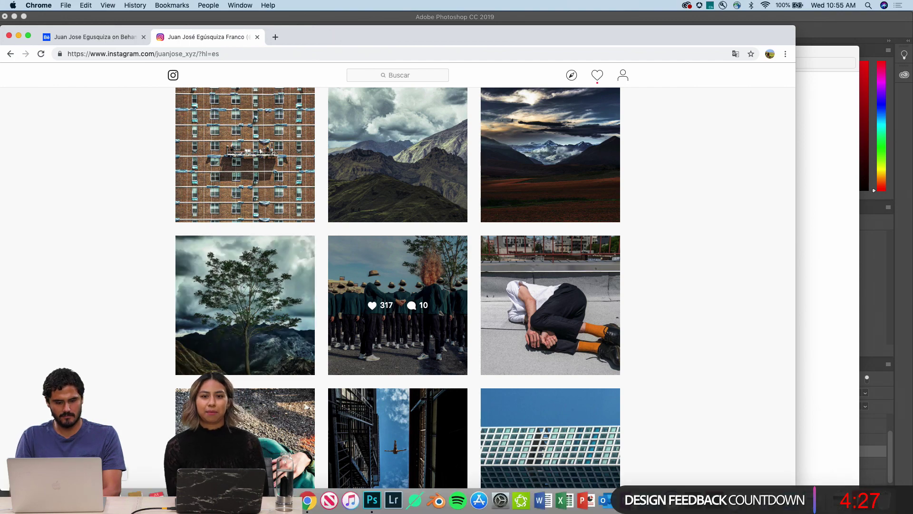
left_click(28, 500)
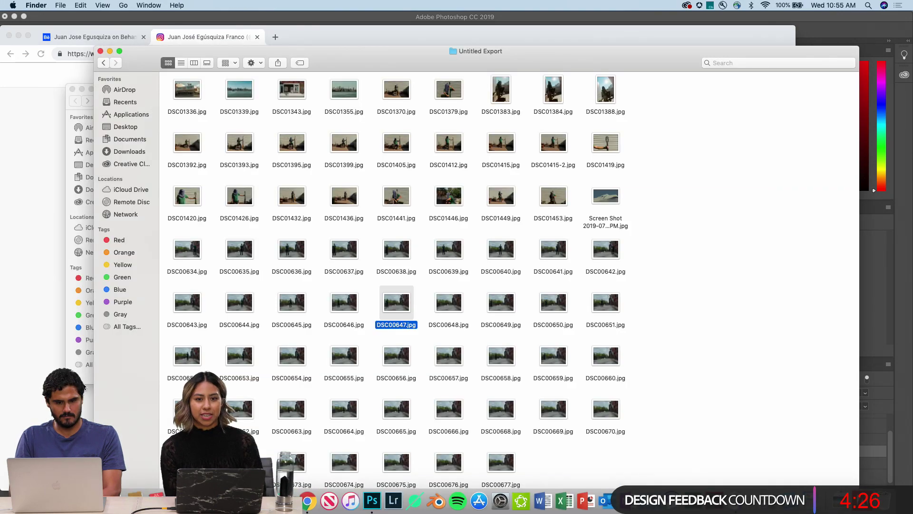
left_click(67, 109)
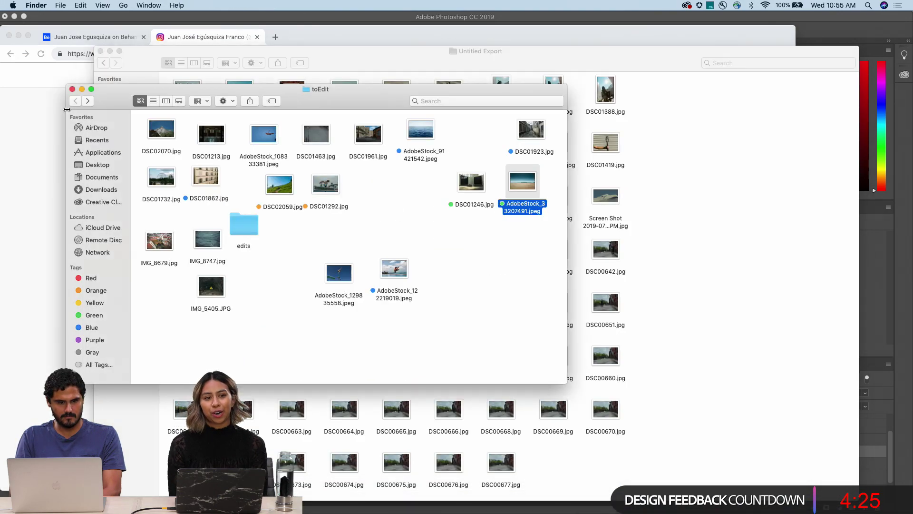
Step: Open the edits folder inside toEdit and preview DSC00868.jpg
double_click(243, 226)
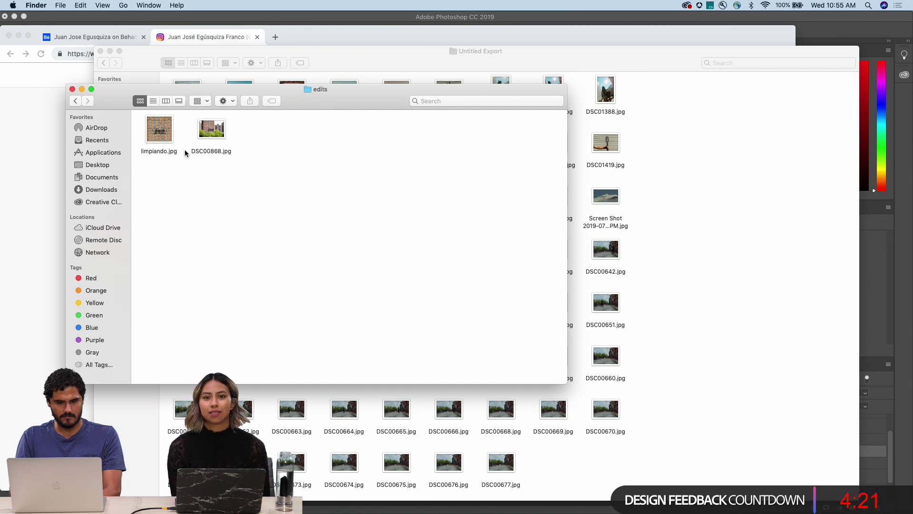
key("F11")
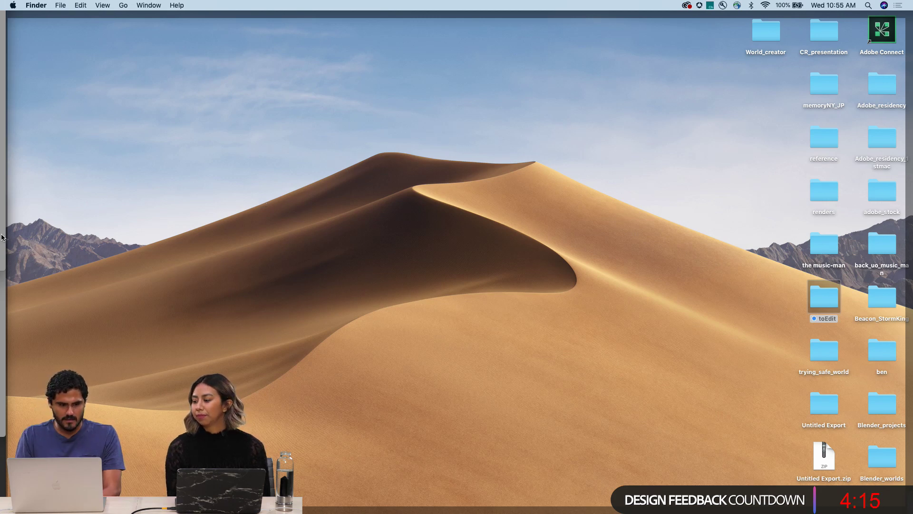
key("F11")
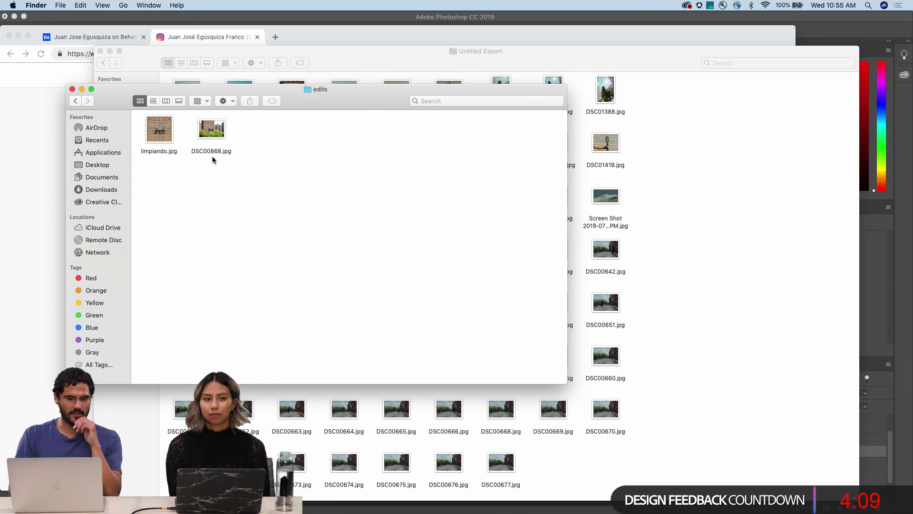
left_click(215, 131)
key("space")
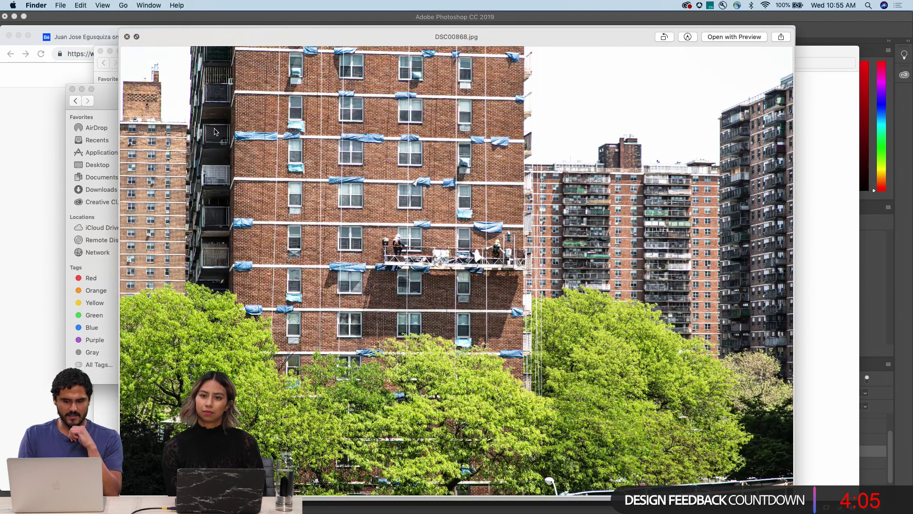
Step: Compare the edited limpiando.jpg with the source photo DSC00868.jpg by alternating the preview between the two files
key("Left")
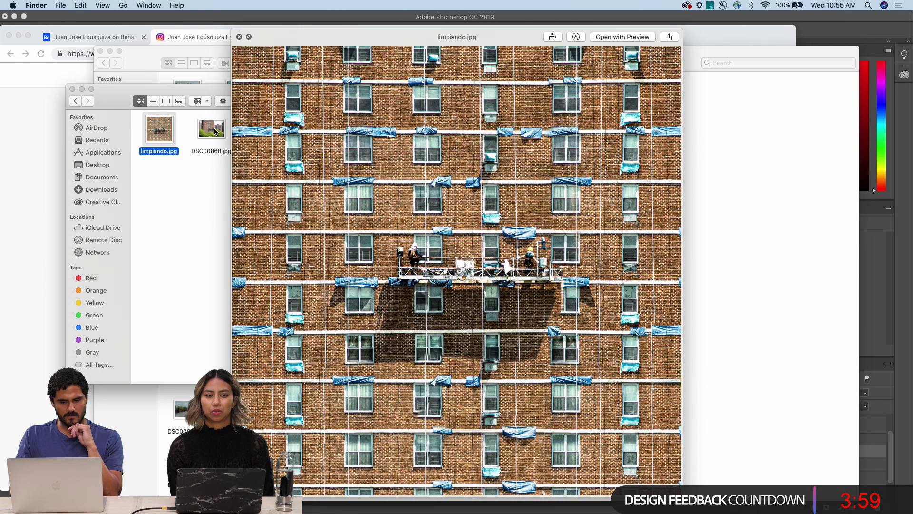
key("Right")
key("Left")
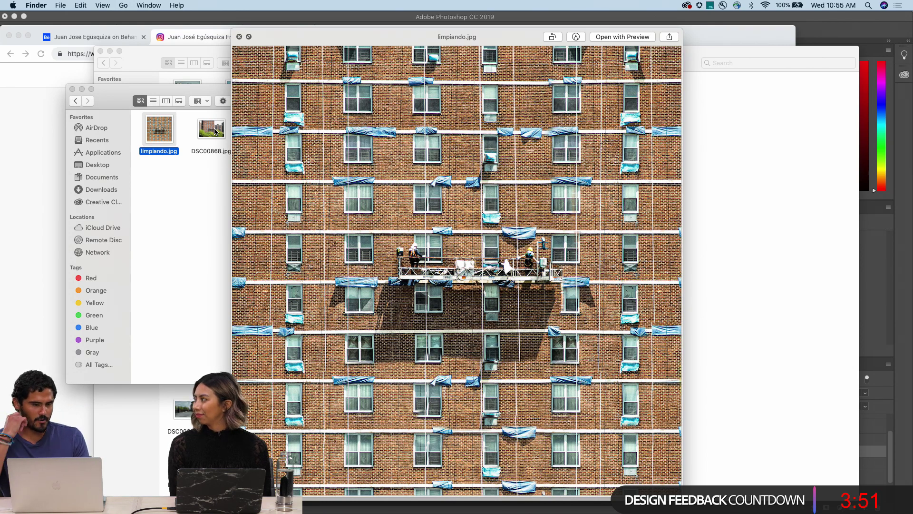
left_click(214, 132)
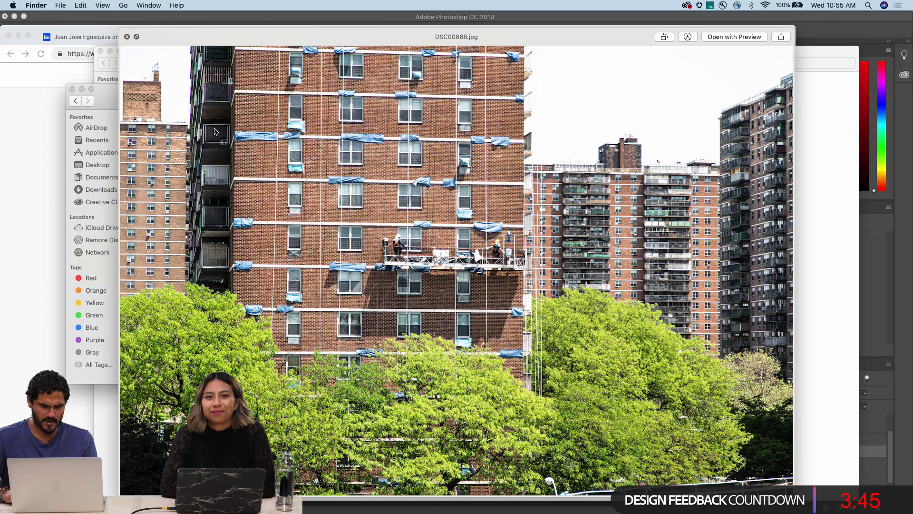
key("Left")
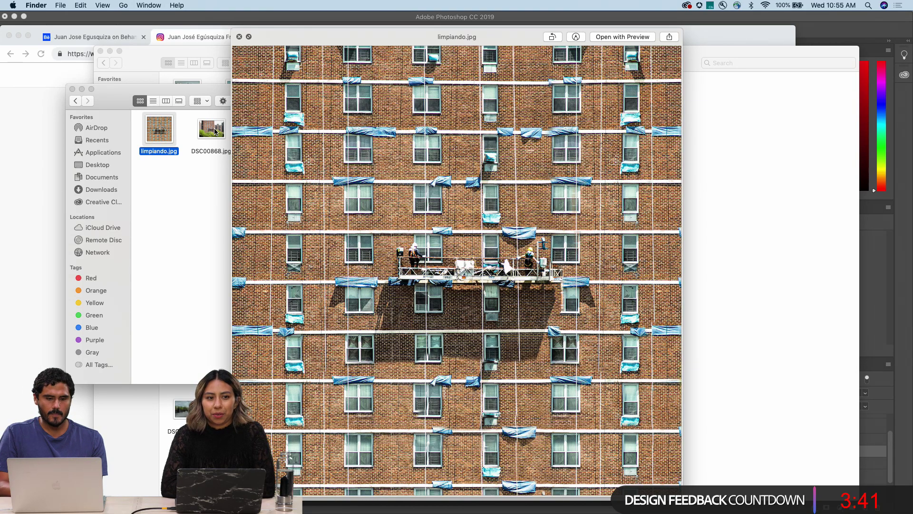
key("space")
key("Right")
key("space")
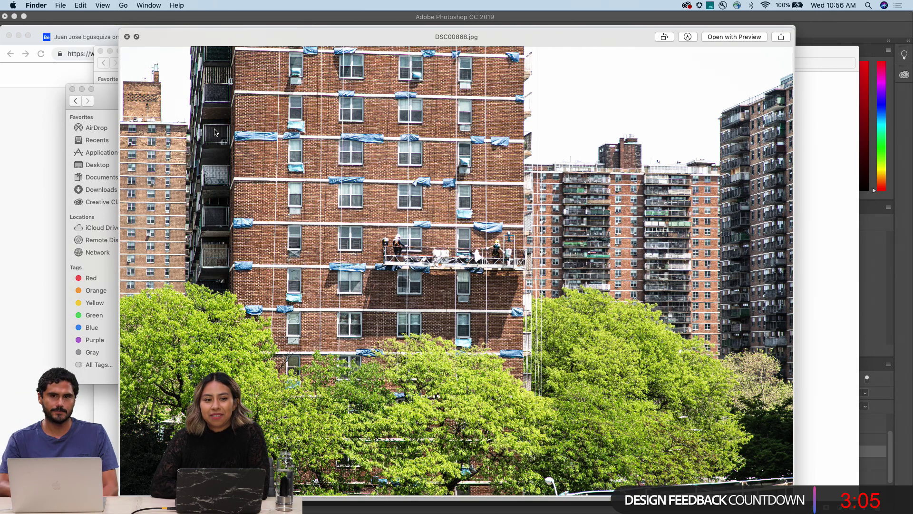
key("space")
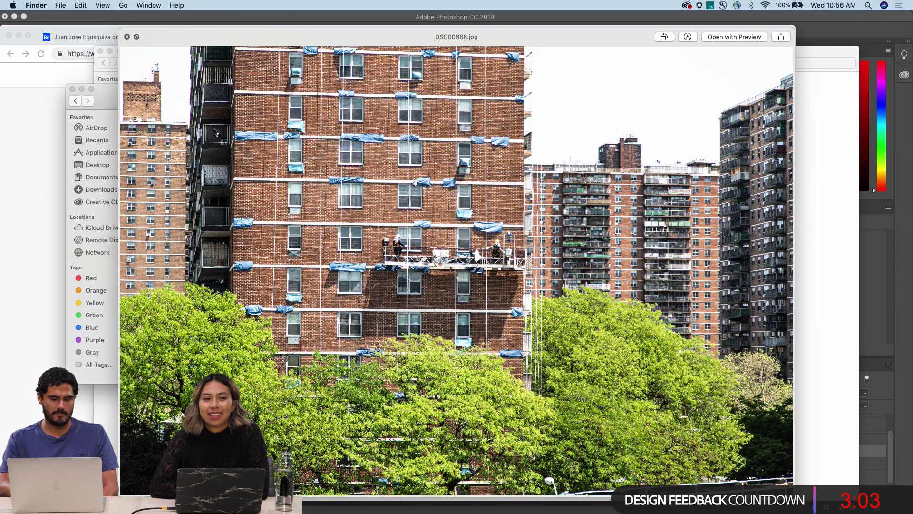
Step: Go back to the toEdit folder, check the Untitled Export window, and bring toEdit to the front again
left_click(73, 100)
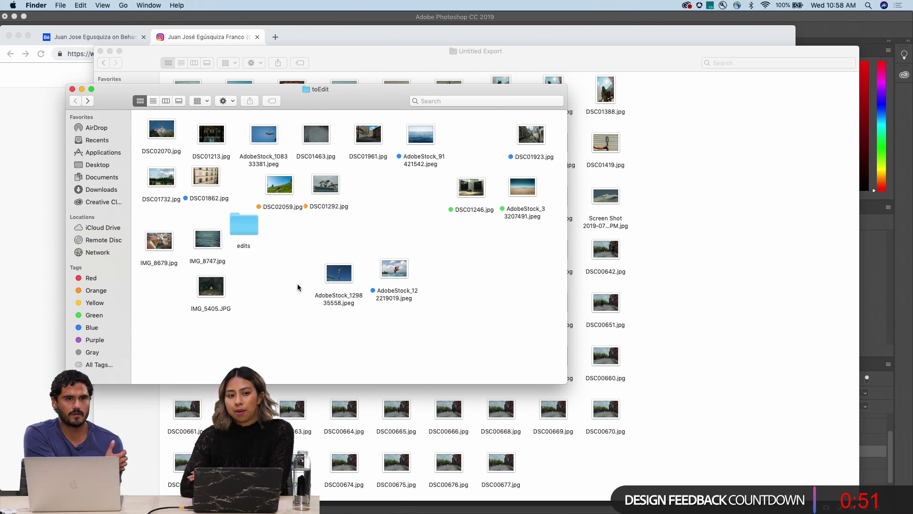
left_click(340, 64)
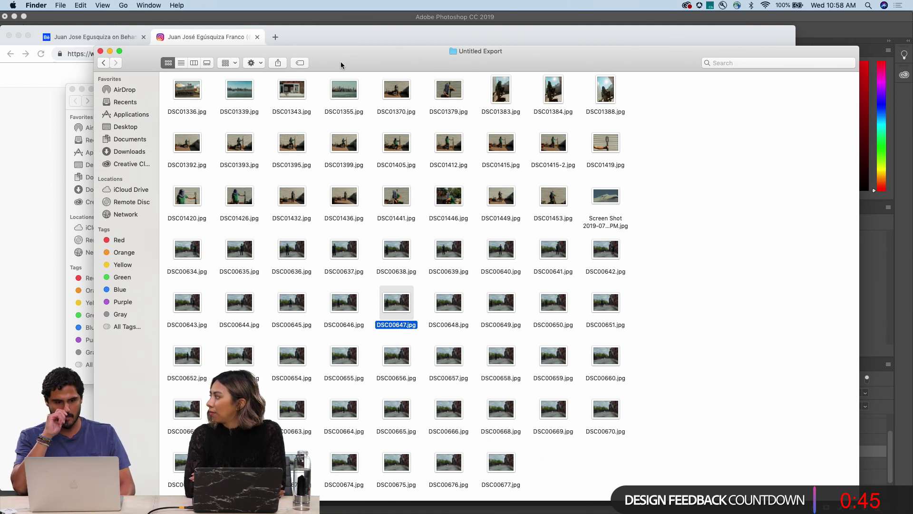
left_click(67, 111)
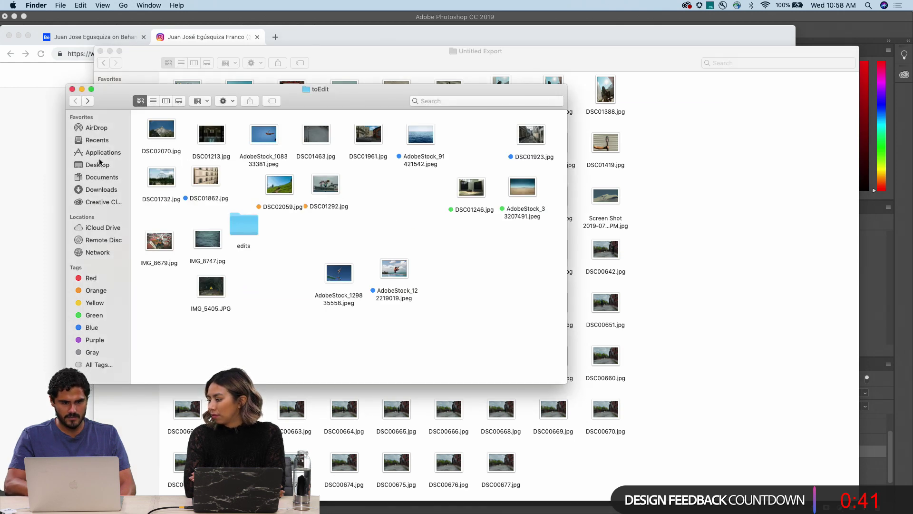
Step: Reopen the edits folder and bring up the preview of DSC00868.jpg again
double_click(239, 225)
left_click(214, 136)
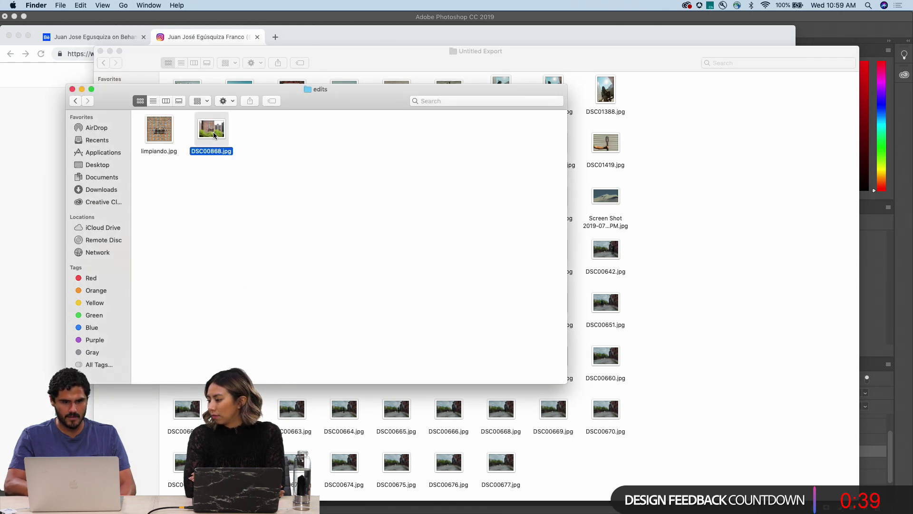
key("space")
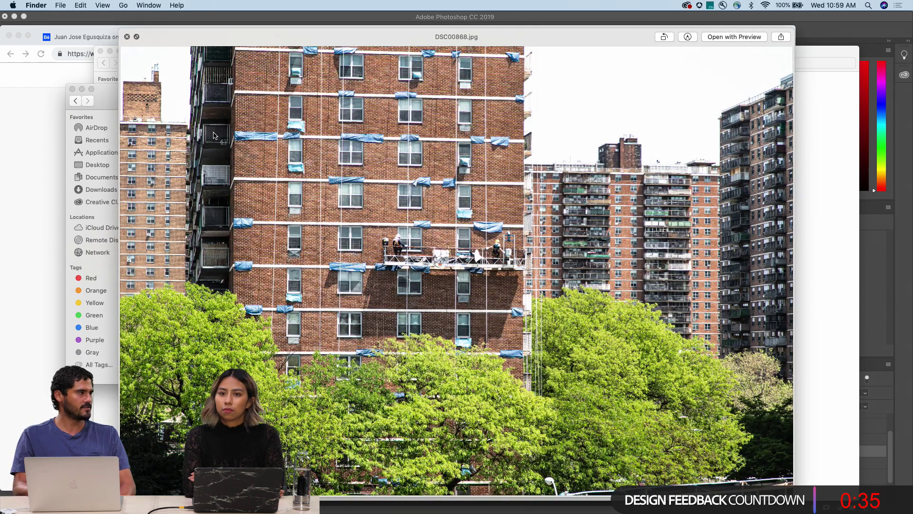
Step: Flip the preview repeatedly between limpiando.jpg and DSC00868.jpg to show the before and after, and close the preview
key("Left")
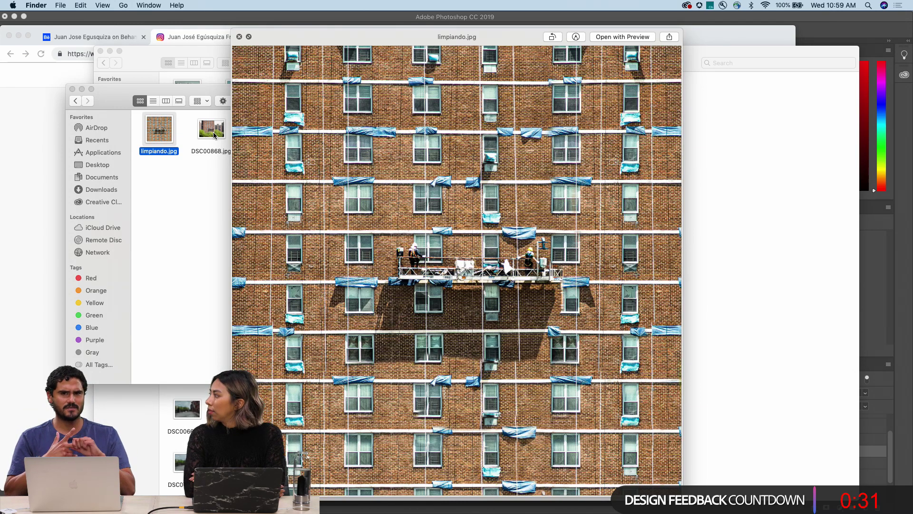
left_click(212, 130)
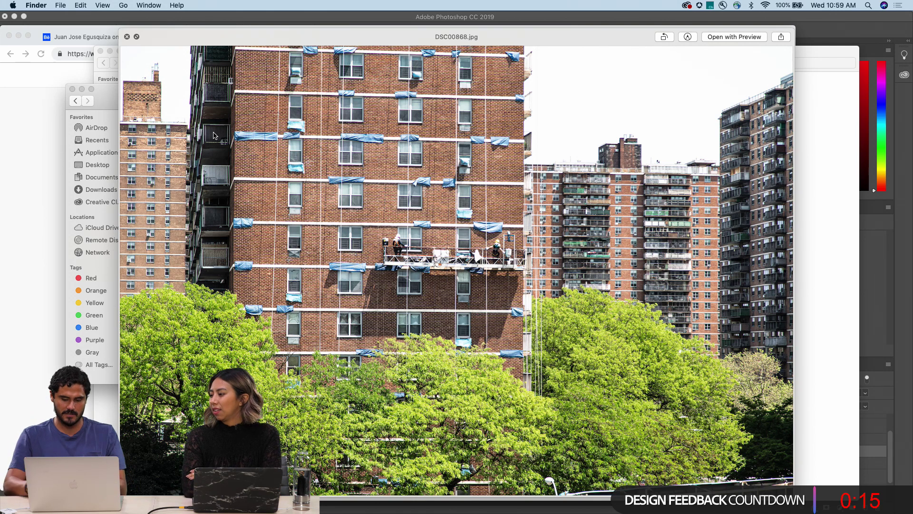
key("Left")
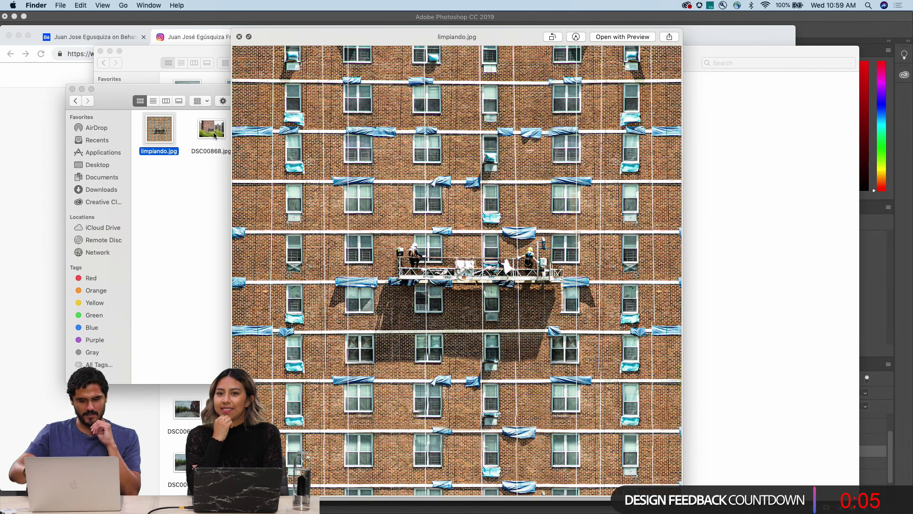
left_click(212, 133)
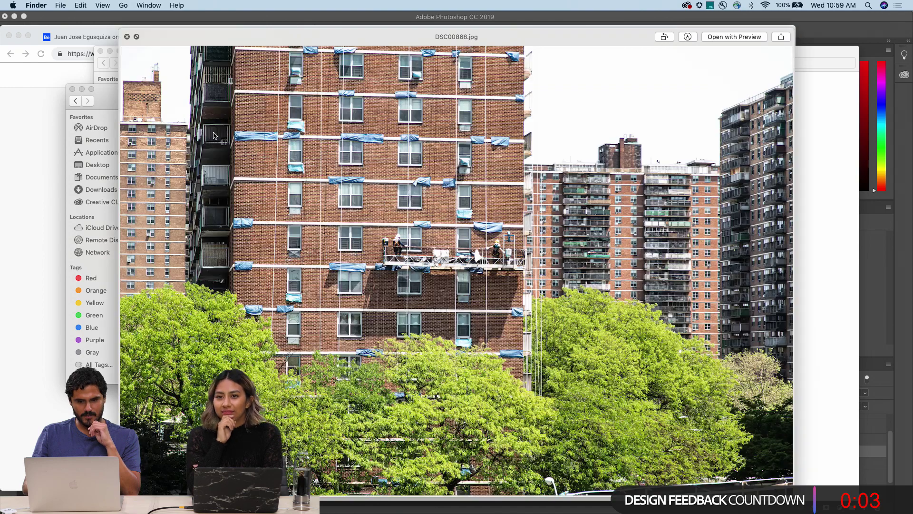
key("Left")
key("Right")
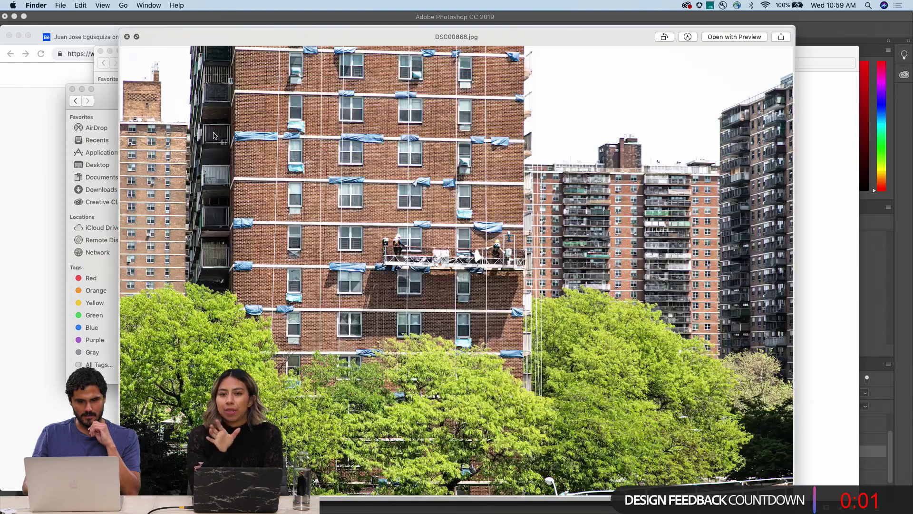
key("Left")
key("Right")
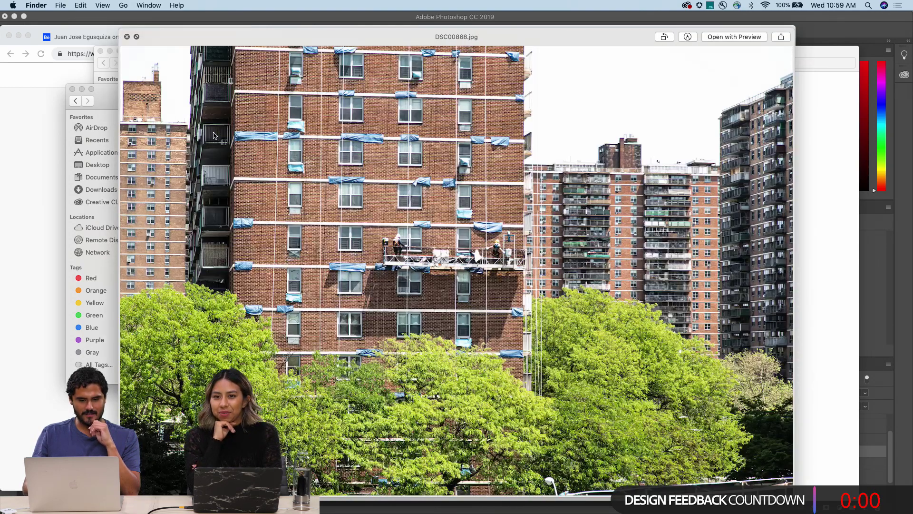
key("Left")
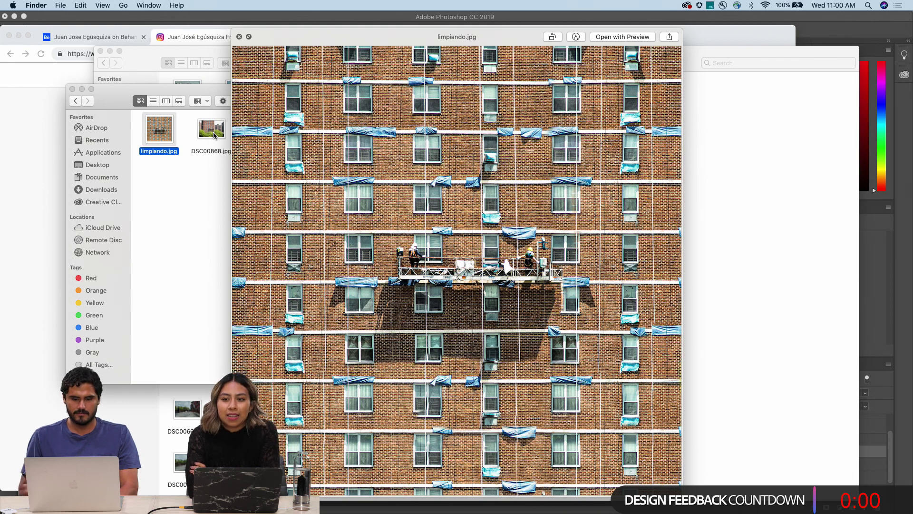
key("space")
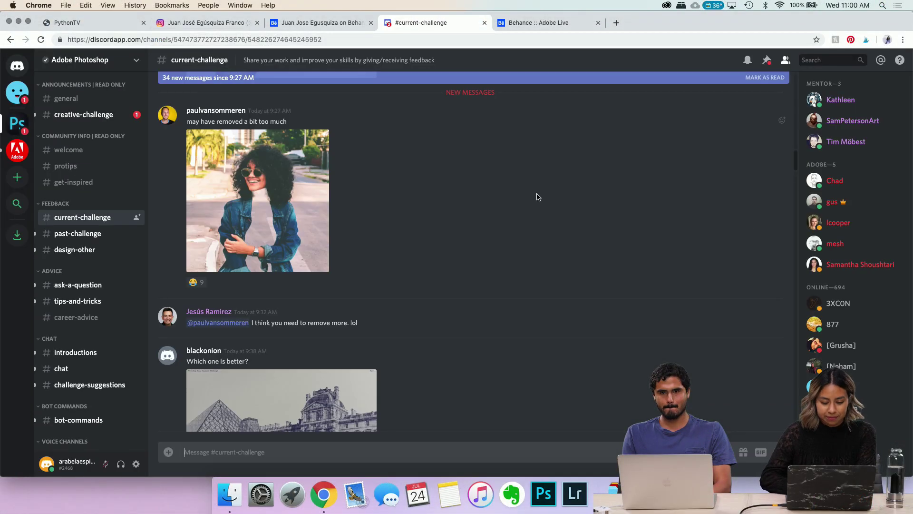
Step: In Discord's current-challenge channel in Chrome, find the "Distractions removed.. original on the left." post and enlarge its image
scroll(453, 281, "up", 10)
scroll(452, 280, "down", 15)
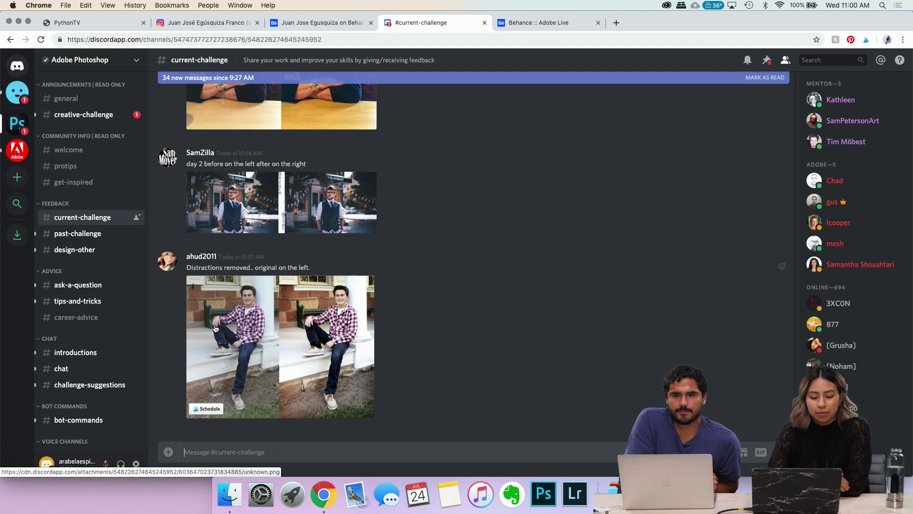
left_click(322, 304)
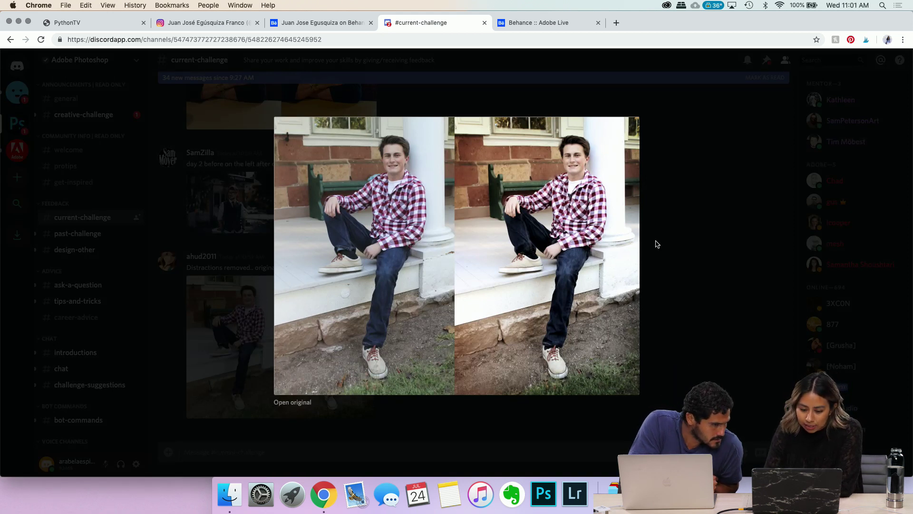
Step: Examine the enlarged before-and-after porch portrait up close, comparing the retouched areas and contrast with the original
scroll(657, 244, "up", 5)
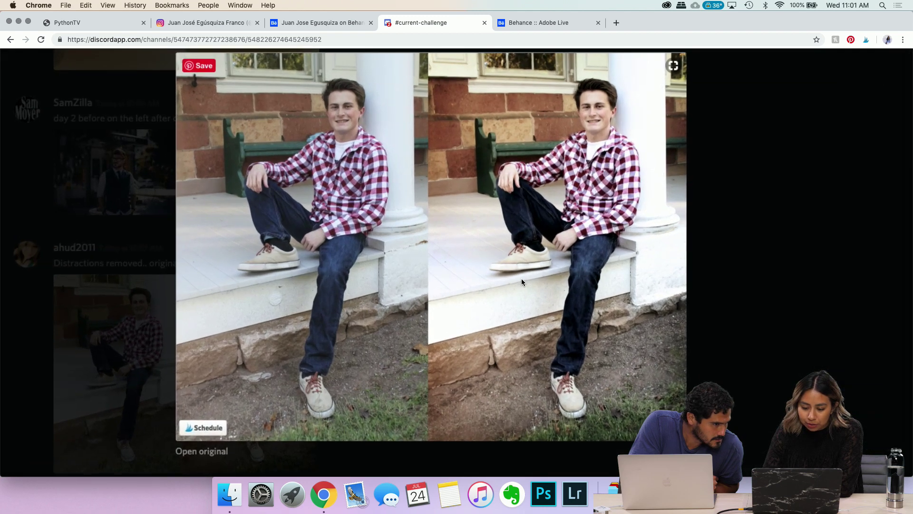
scroll(757, 254, "up", 1)
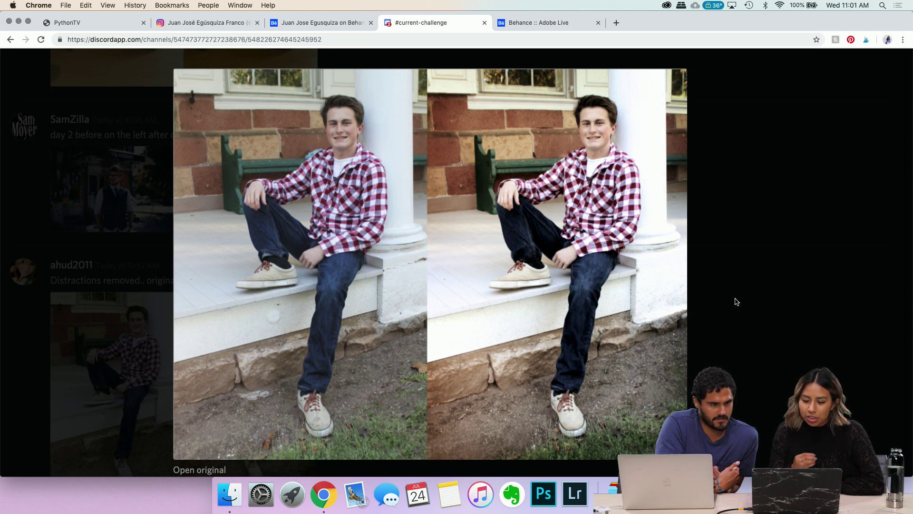
scroll(730, 242, "up", 2)
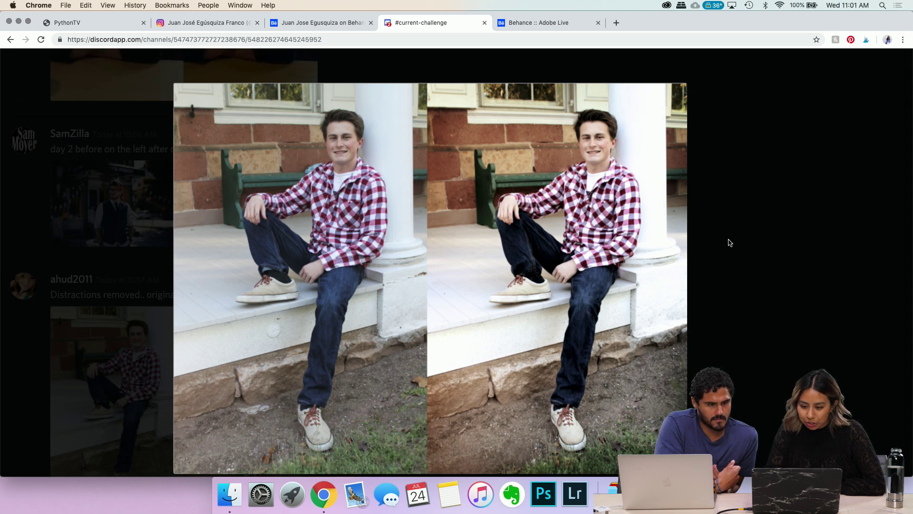
scroll(728, 242, "up", 2)
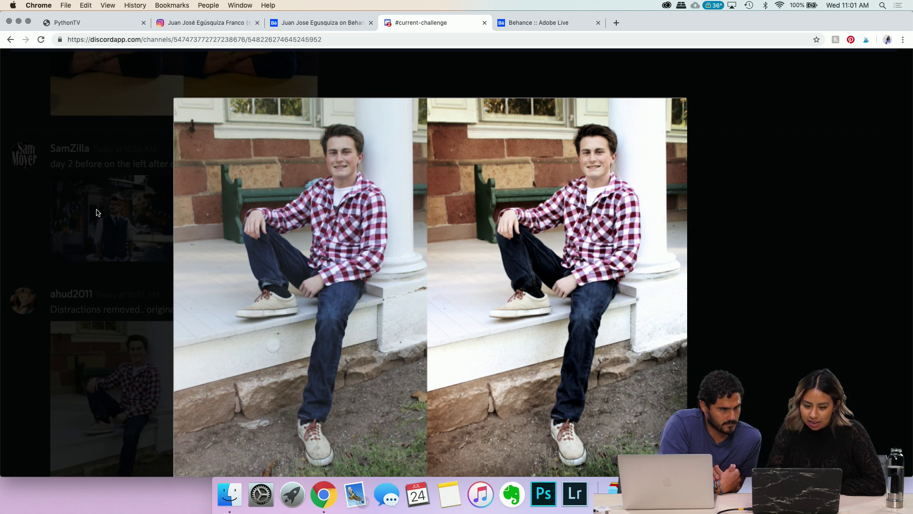
scroll(783, 245, "down", 3)
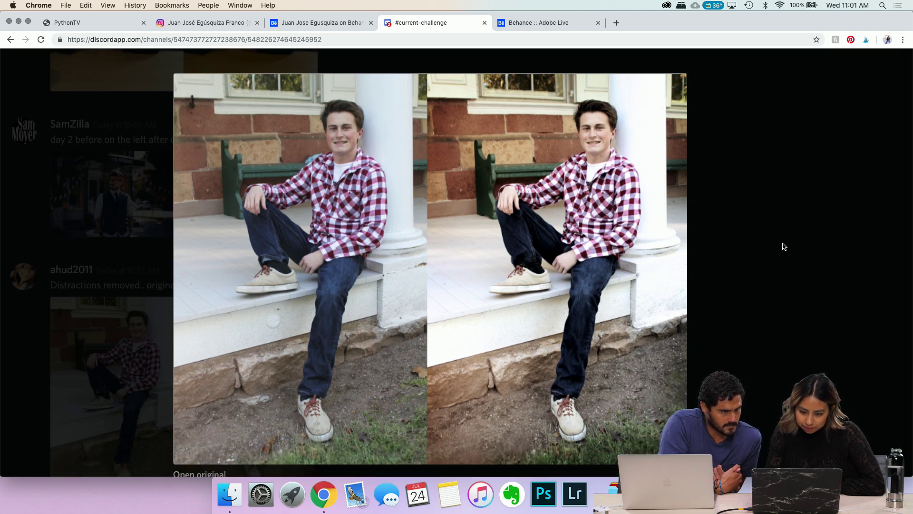
scroll(784, 246, "down", 2)
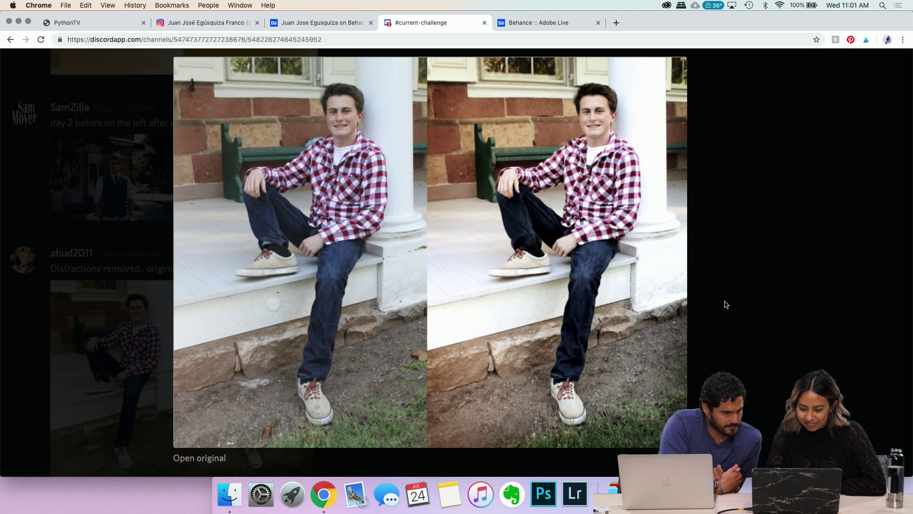
scroll(726, 305, "down", 2)
scroll(726, 305, "up", 3)
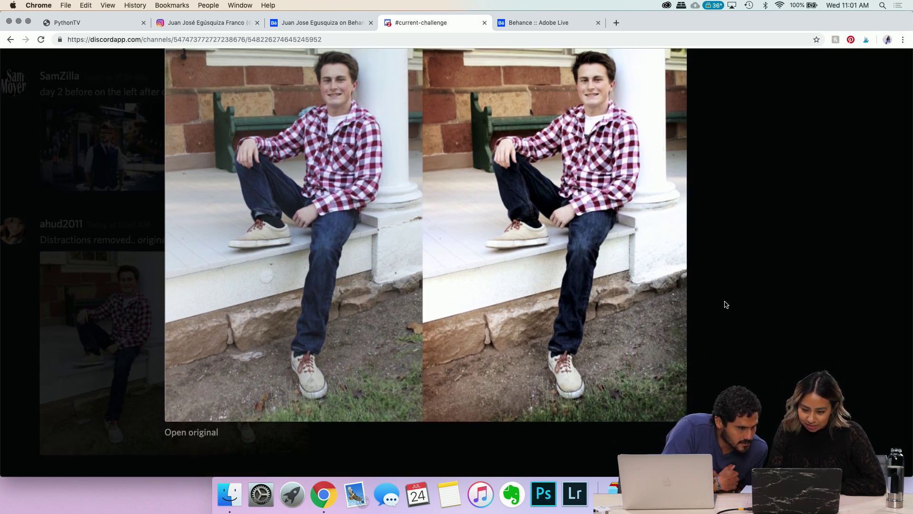
scroll(727, 305, "up", 1)
scroll(726, 304, "left", 3)
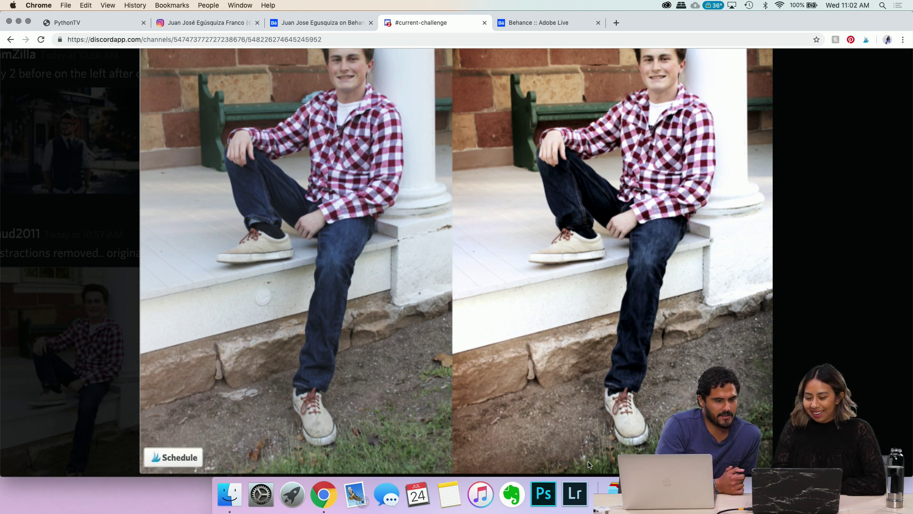
scroll(517, 396, "up", 2)
scroll(517, 396, "down", 4)
scroll(517, 396, "left", 7)
Step: Close the enlarged portrait and move back to the channel's "day 2 before on the left after on the right" post
left_click(517, 396)
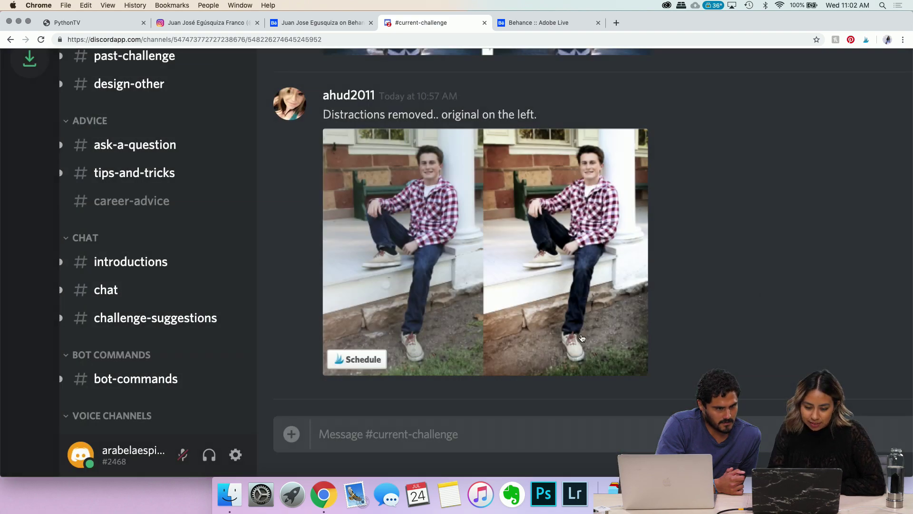
scroll(534, 337, "down", 5)
scroll(534, 333, "up", 3)
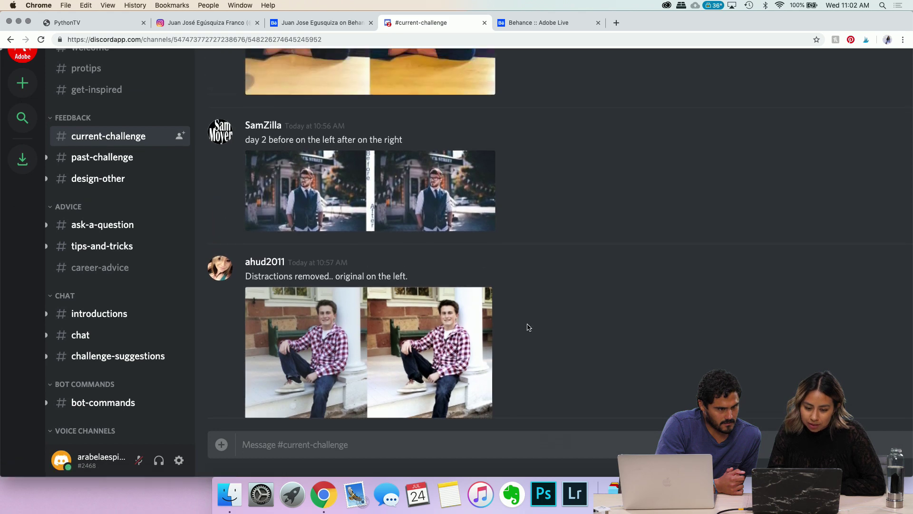
Step: Enlarge the street portrait from the "day 2 before on the left after on the right" post and view both versions whole
scroll(455, 221, "up", 1)
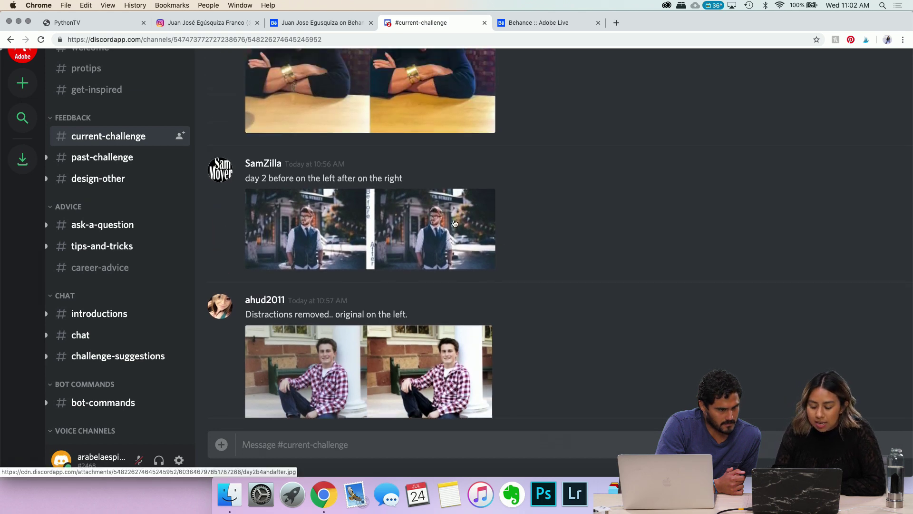
left_click(455, 223)
scroll(614, 235, "up", 3)
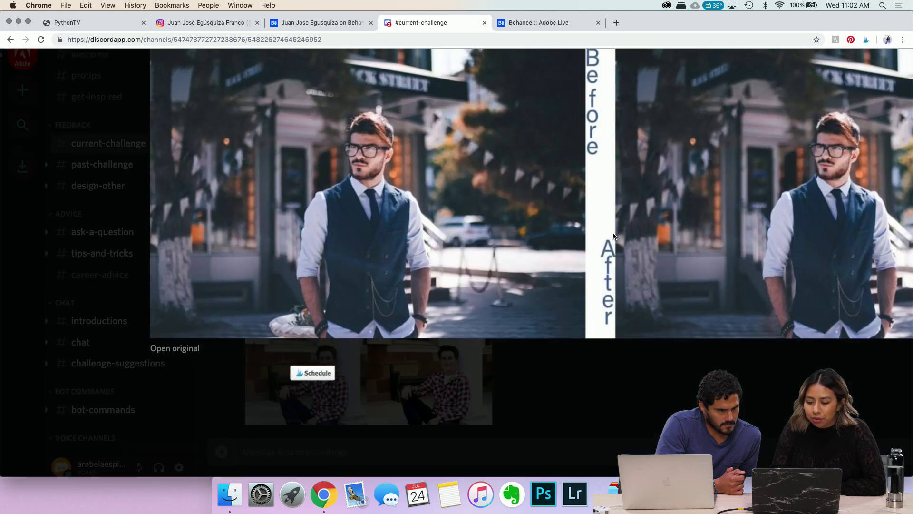
scroll(614, 235, "down", 3)
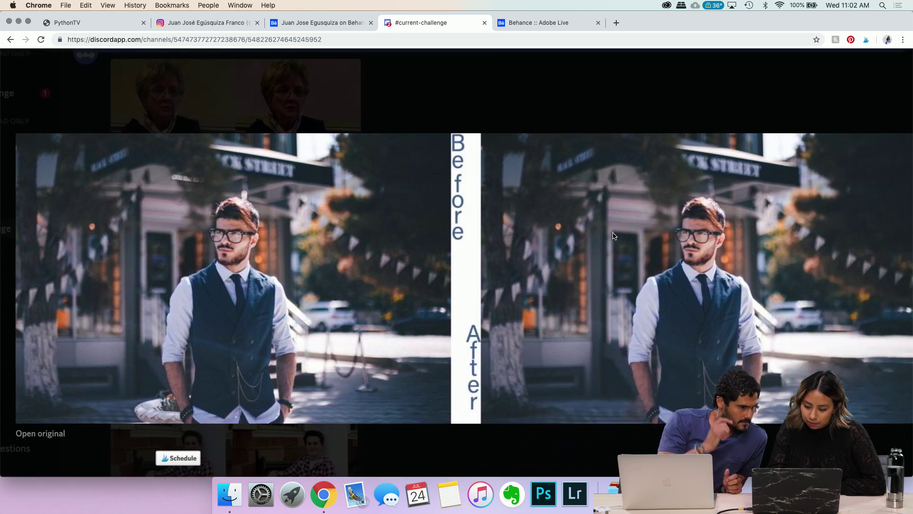
scroll(613, 235, "down", 2)
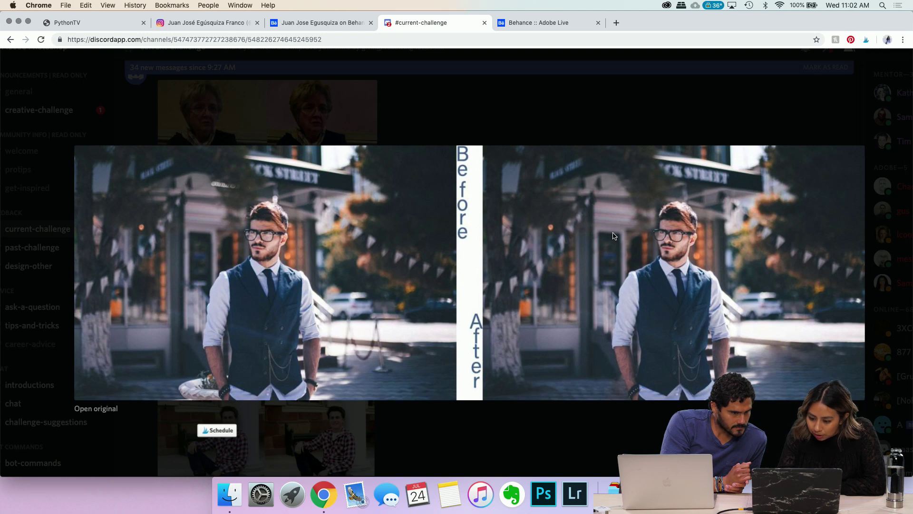
scroll(614, 236, "up", 1)
scroll(613, 235, "up", 2)
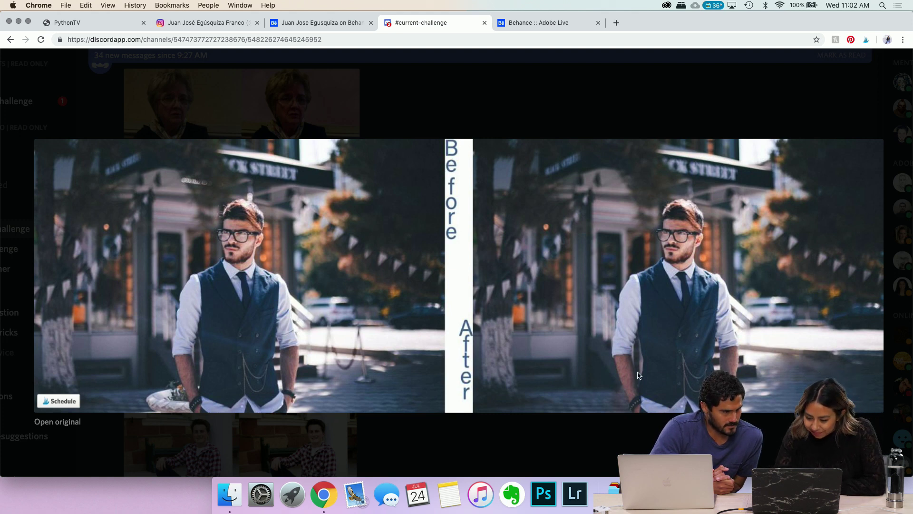
Step: Examine the enlarged street portrait up close, comparing the man's surroundings and the retouched areas between the Before and After versions
scroll(303, 316, "up", 5)
scroll(669, 367, "down", 1)
scroll(668, 366, "down", 5)
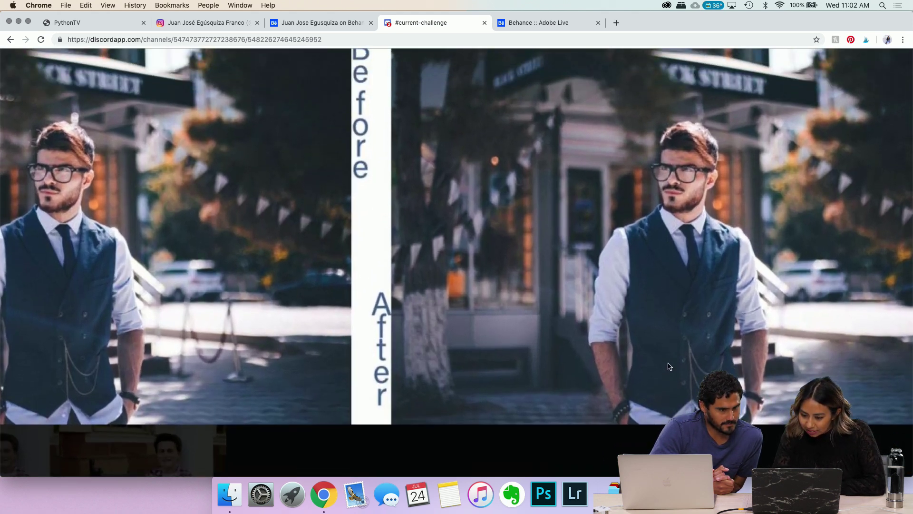
scroll(668, 366, "up", 5)
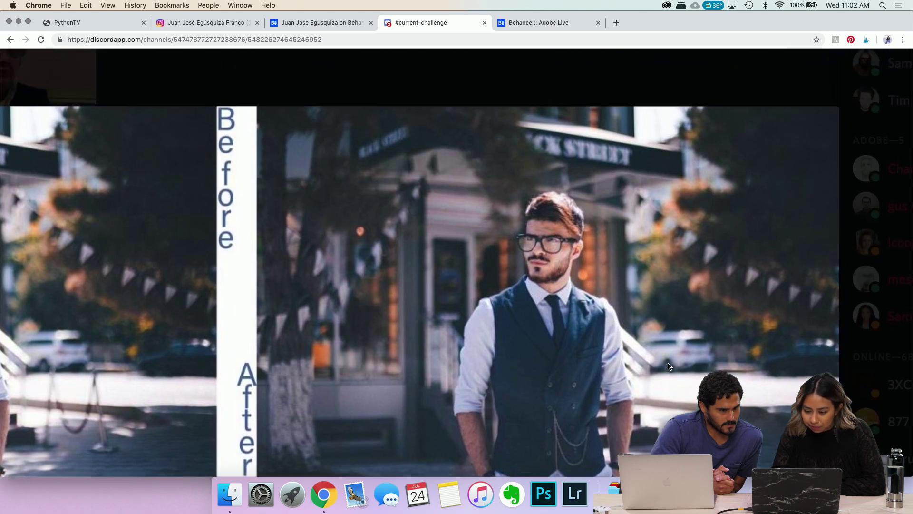
scroll(597, 367, "right", 5)
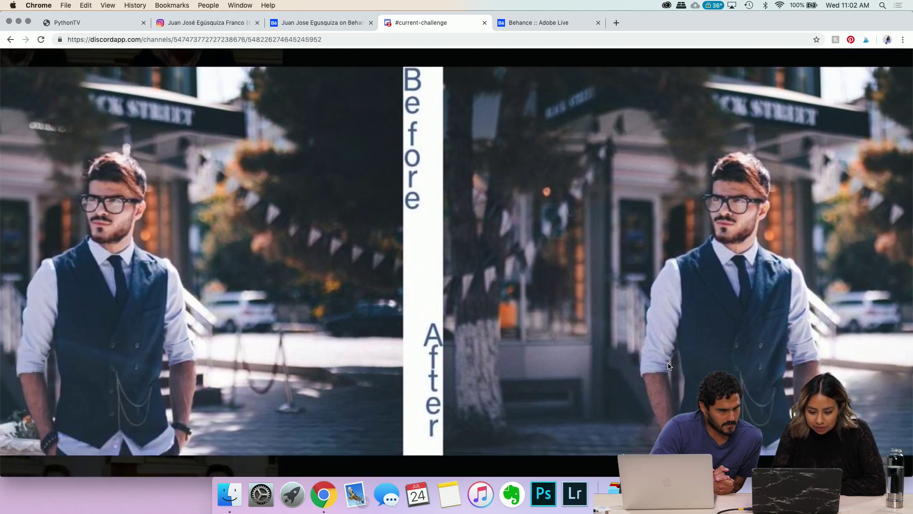
scroll(596, 366, "left", 5)
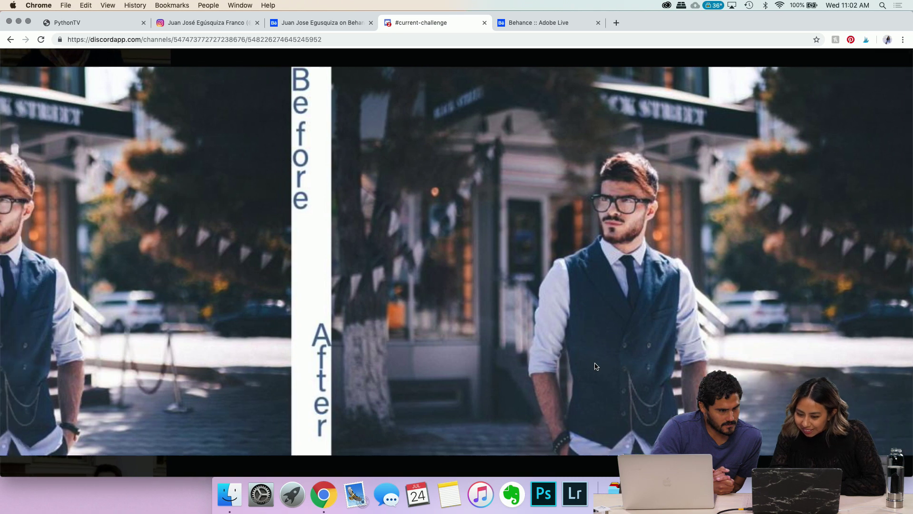
scroll(600, 366, "down", 2)
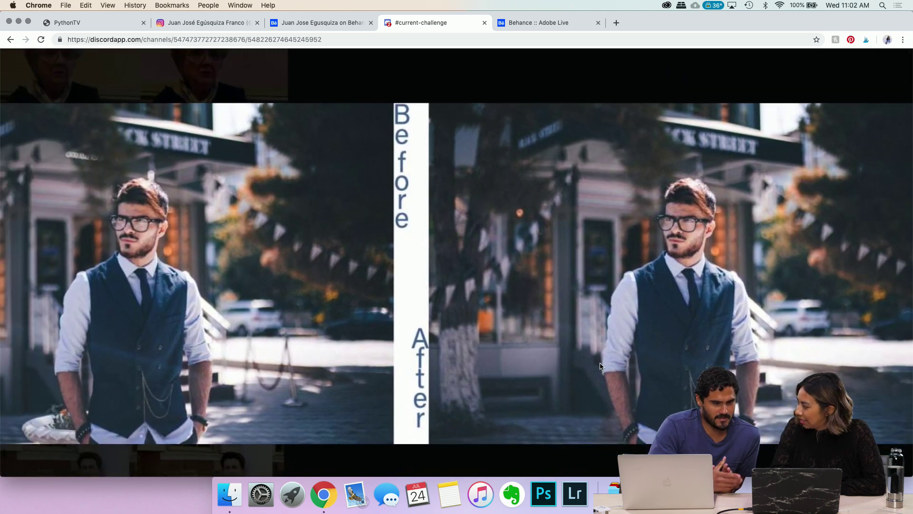
scroll(600, 366, "left", 2)
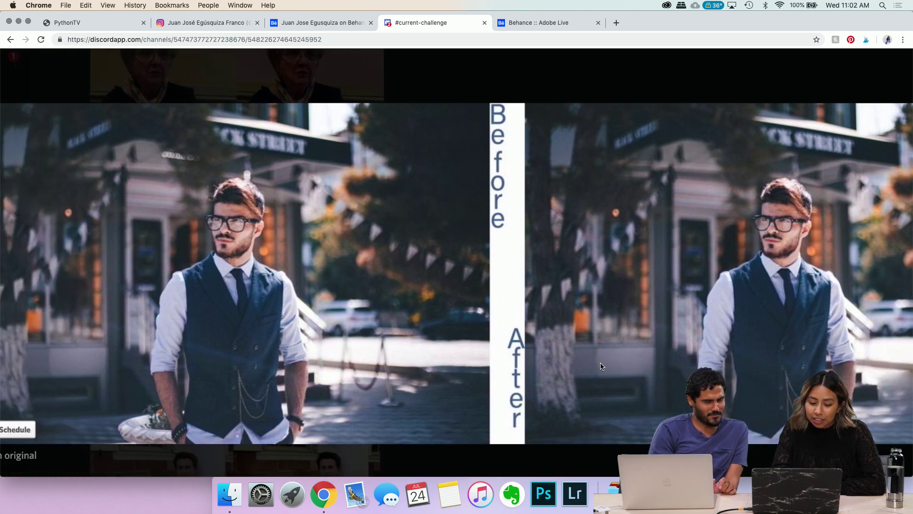
scroll(601, 367, "left", 3)
scroll(601, 366, "down", 2)
scroll(602, 367, "right", 3)
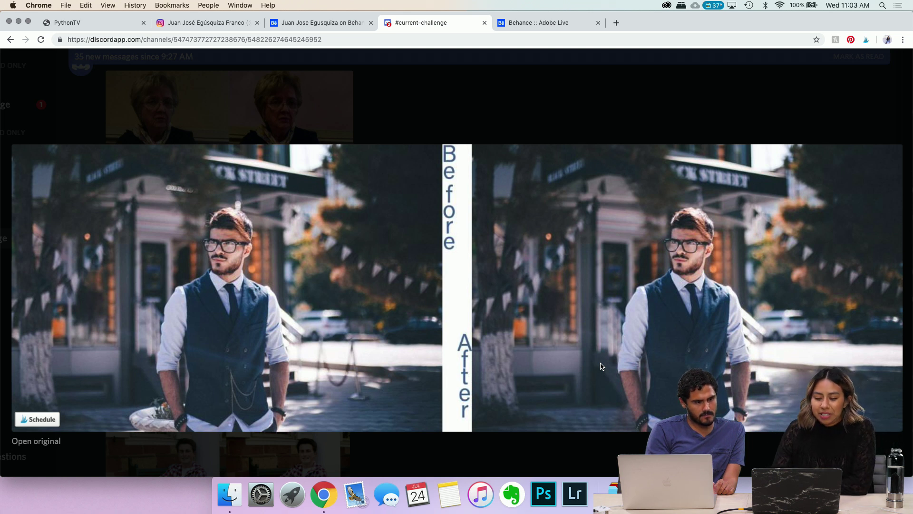
Step: Close the street portrait and enlarge the before-and-after image of the seated woman with crossed arms from the preceding post
left_click(488, 99)
scroll(389, 244, "up", 5)
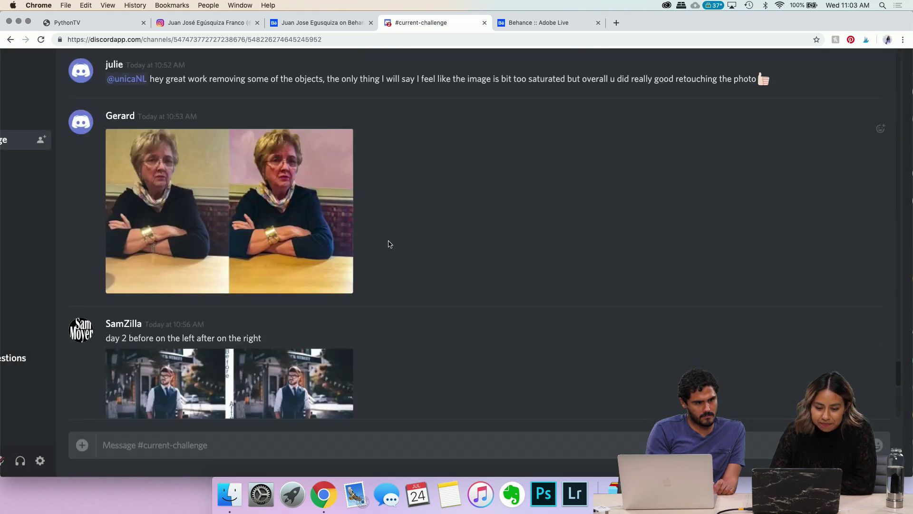
left_click(388, 243)
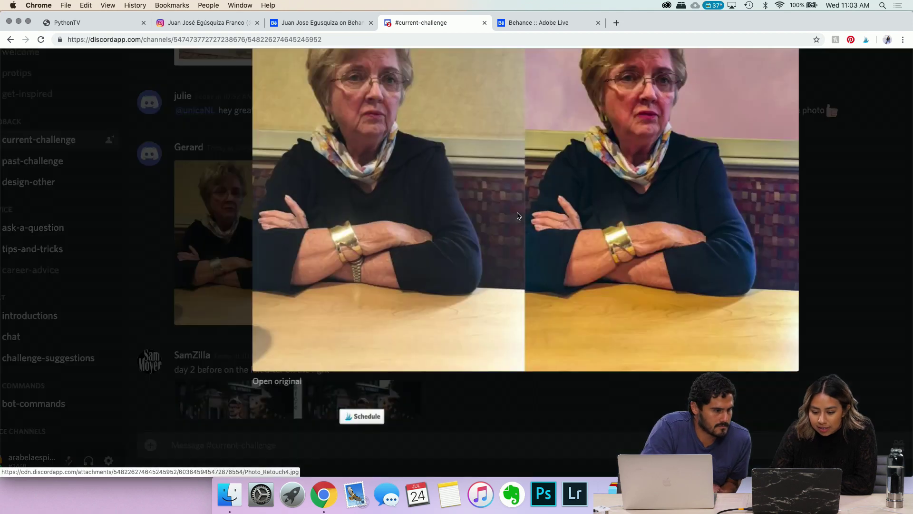
Step: Examine the seated woman's before-and-after portrait, comparing the wall, skin tones, wrist and table between the two versions
scroll(609, 206, "up", 3)
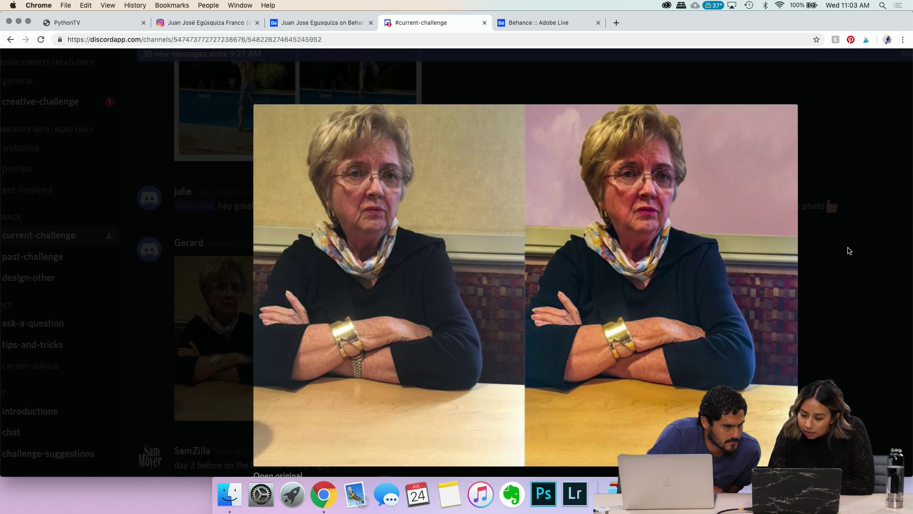
scroll(850, 250, "up", 3)
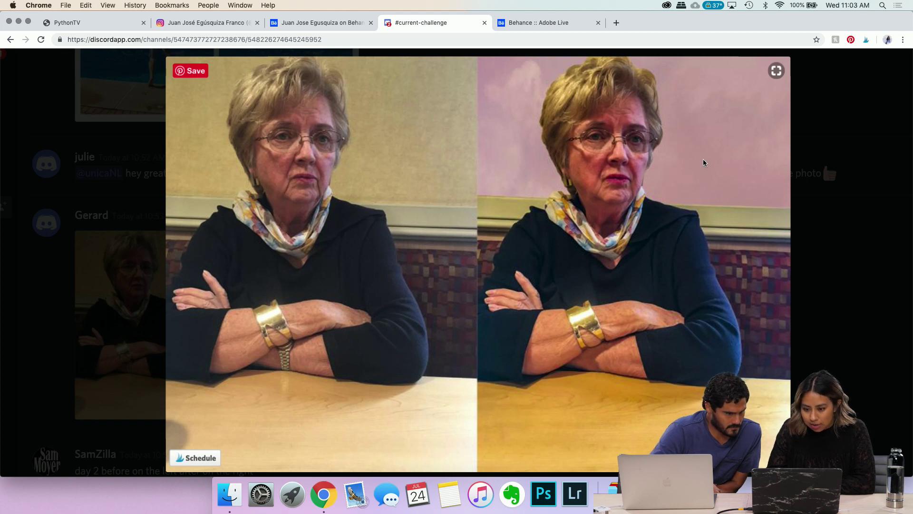
scroll(633, 184, "up", 1)
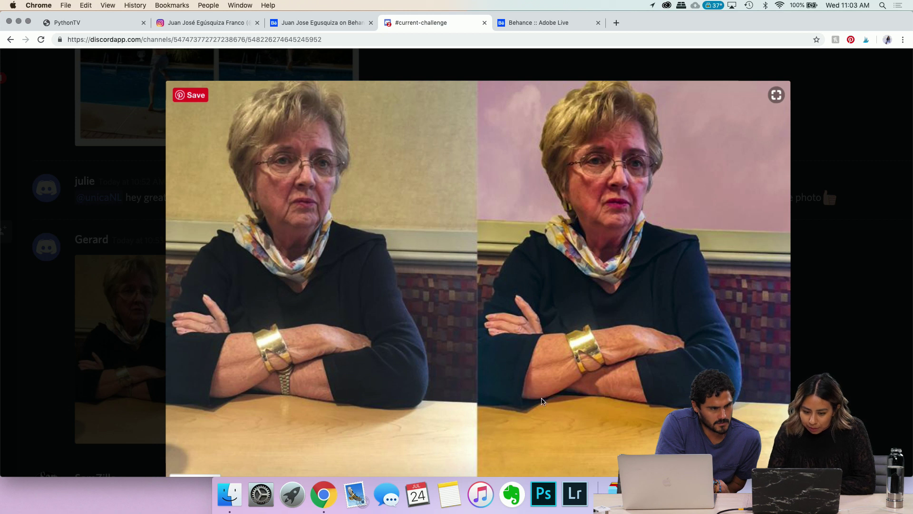
scroll(430, 387, "right", 2)
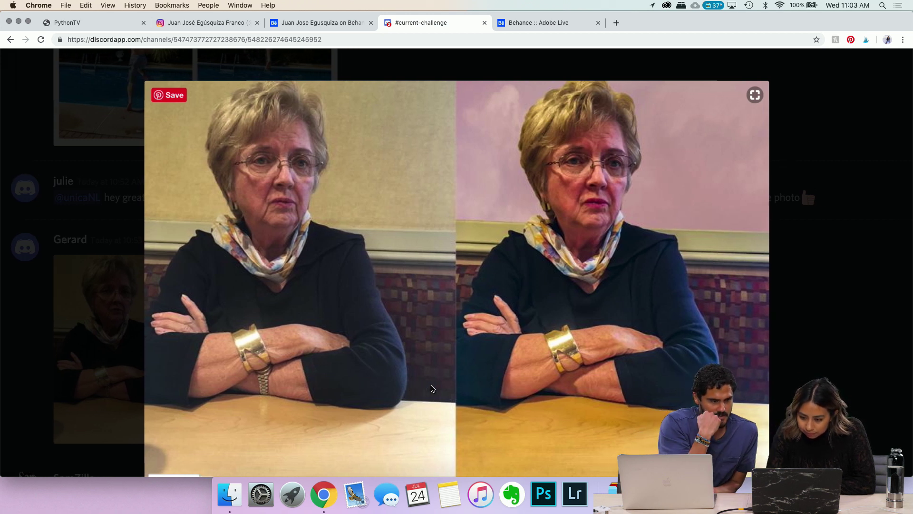
scroll(433, 390, "up", 1)
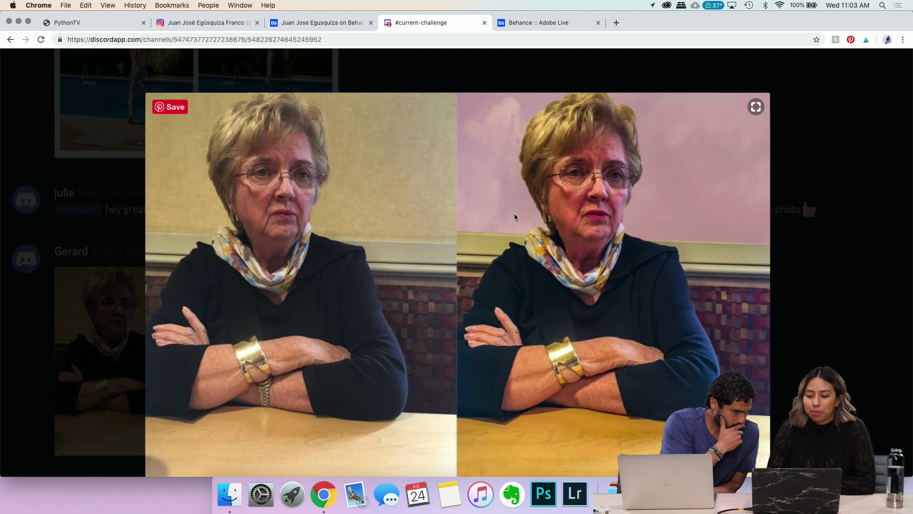
scroll(471, 190, "down", 3)
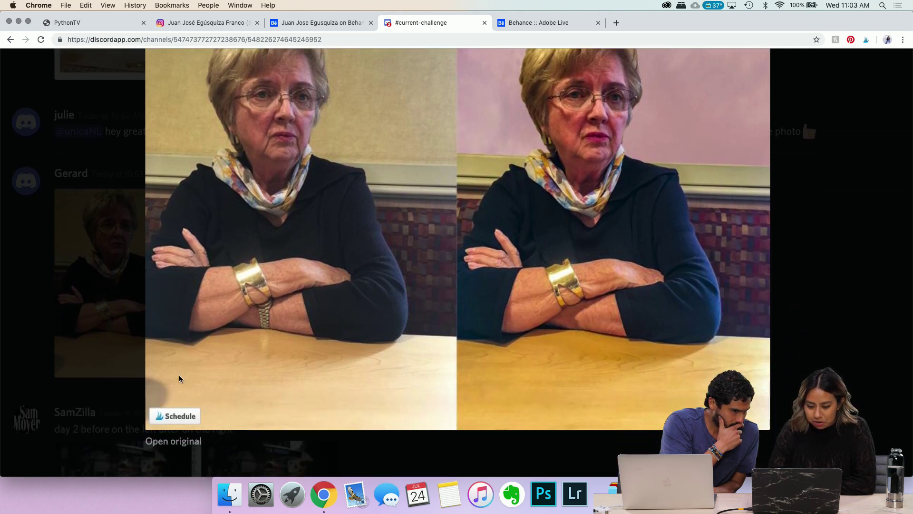
scroll(483, 387, "up", 1)
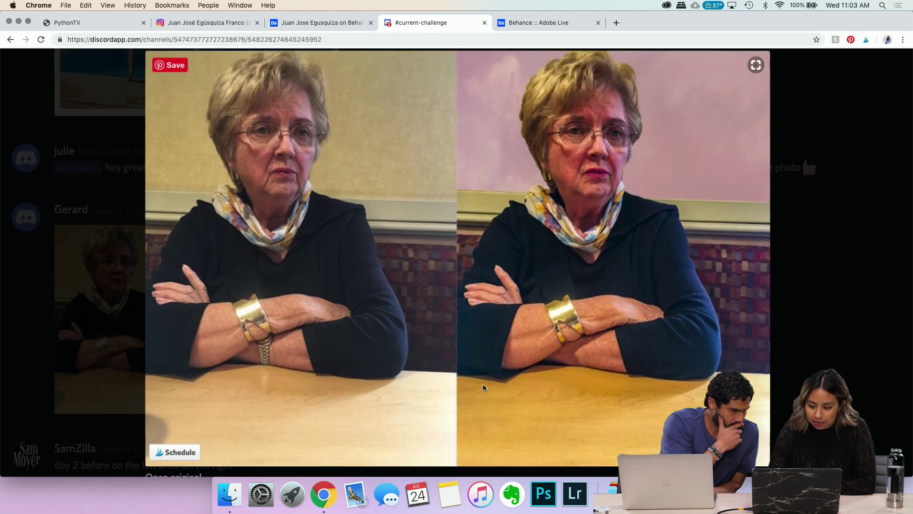
Step: Close the seated woman's portrait, find the earlier "Day 2 / Retouch" post and enlarge its pool jump image
left_click(827, 269)
scroll(366, 293, "up", 5)
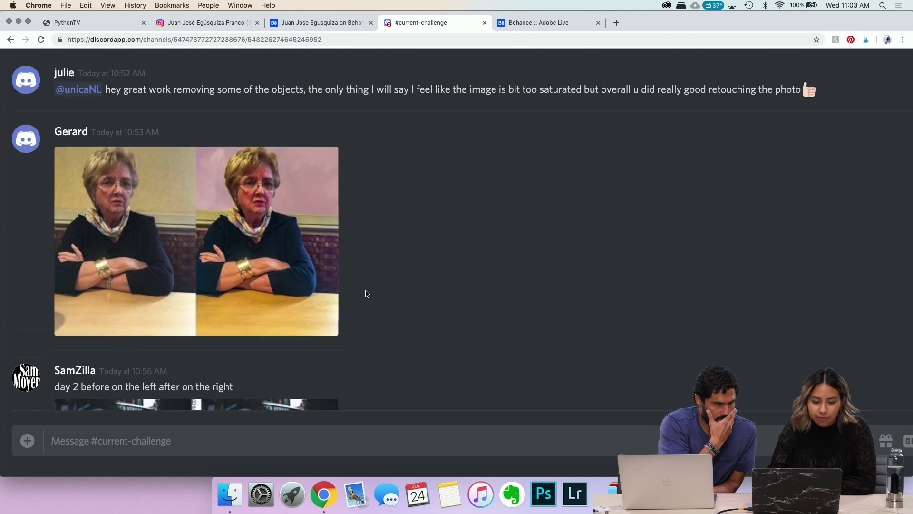
scroll(366, 294, "up", 3)
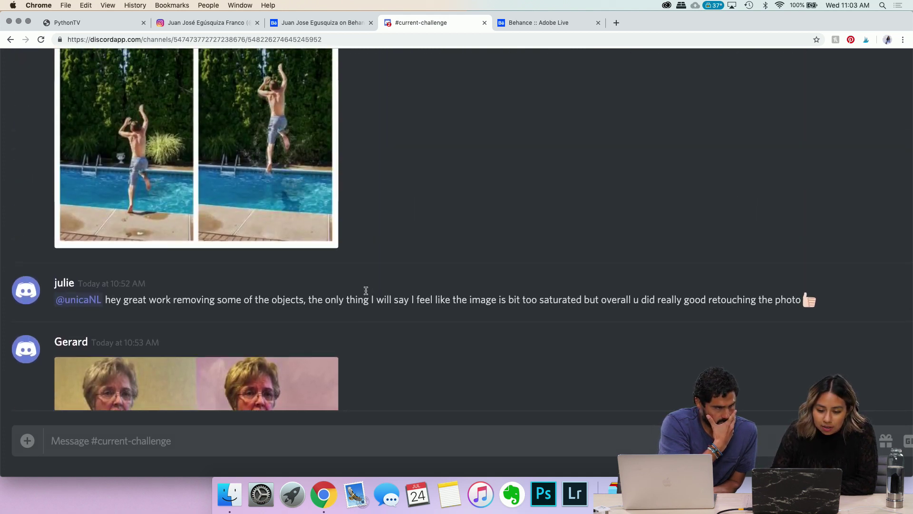
scroll(365, 291, "left", 4)
scroll(365, 293, "left", 2)
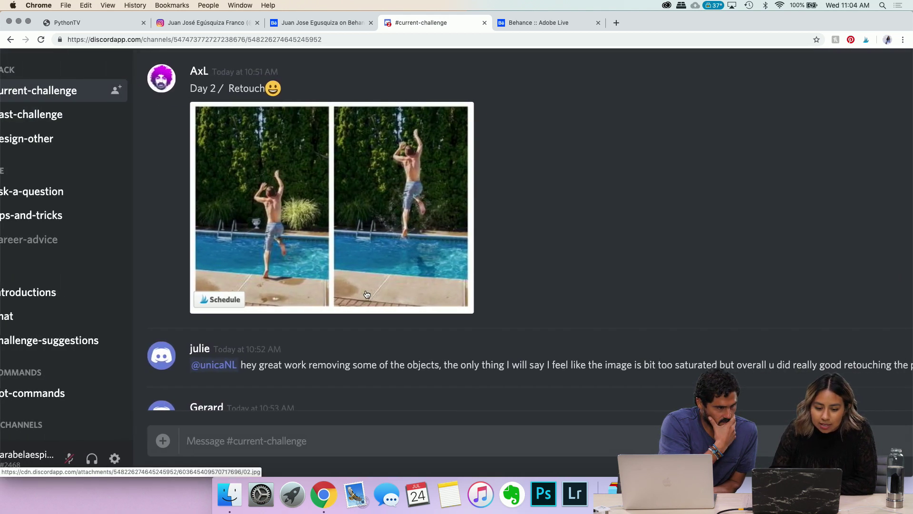
left_click(421, 170)
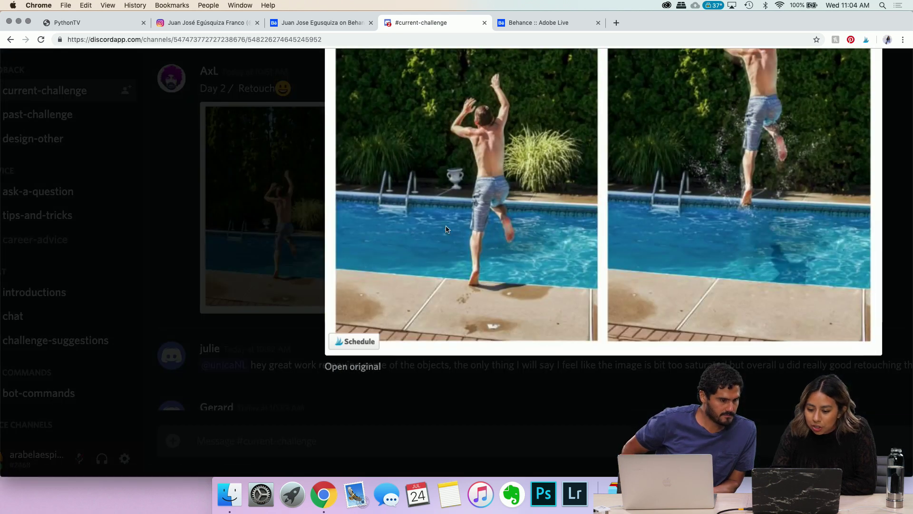
Step: Examine the enlarged pool jump before-and-after, comparing the jumper, plants, splash, shadow and poolside, and close the image
scroll(433, 200, "up", 3)
scroll(446, 229, "right", 4)
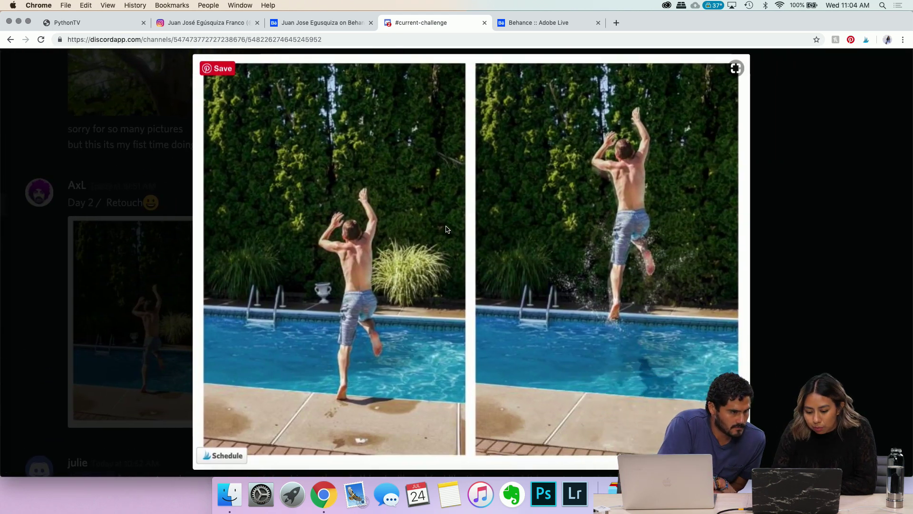
scroll(354, 235, "up", 3)
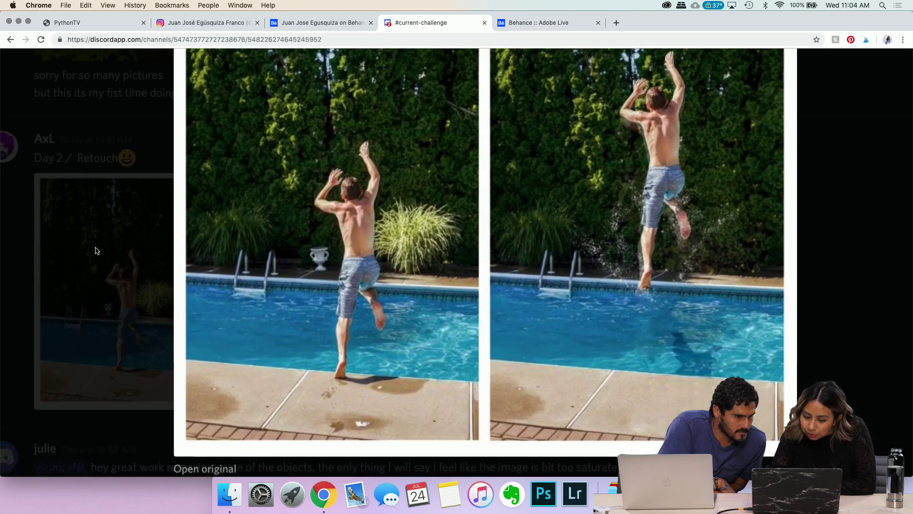
scroll(95, 250, "up", 1)
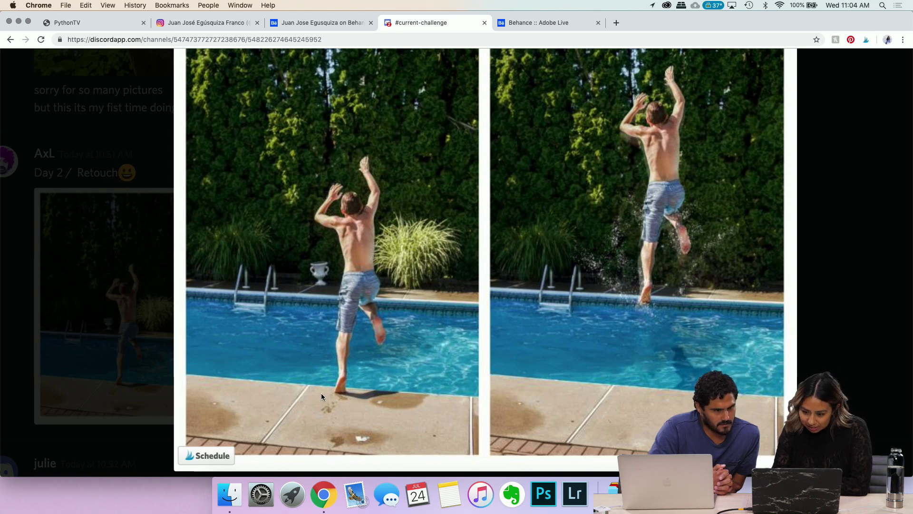
scroll(626, 376, "up", 1)
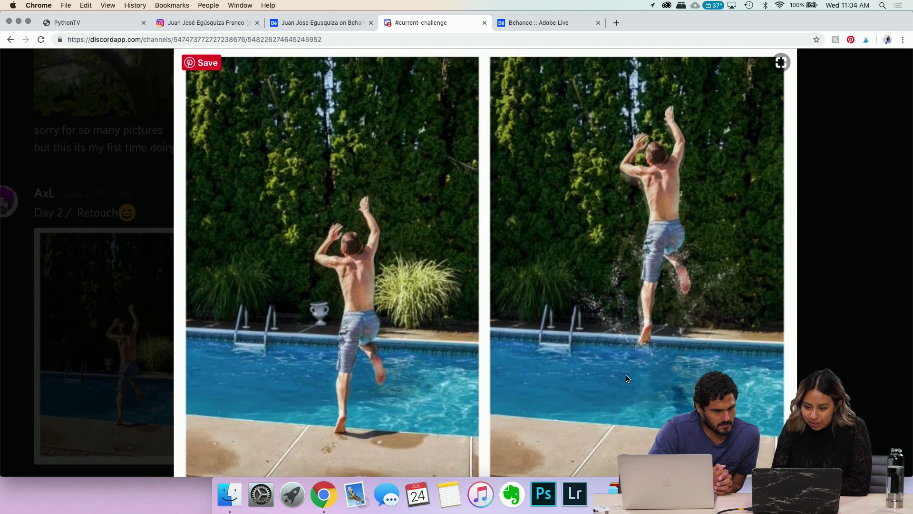
scroll(626, 376, "down", 2)
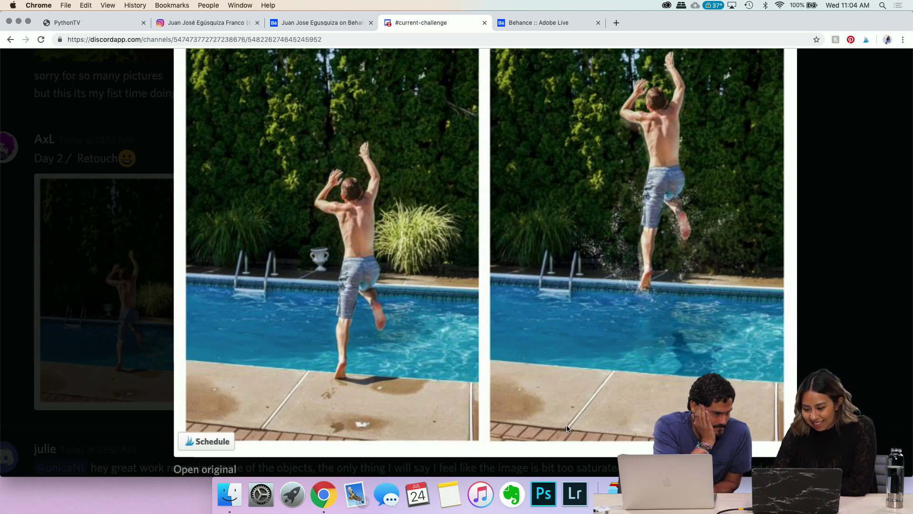
scroll(790, 375, "up", 1)
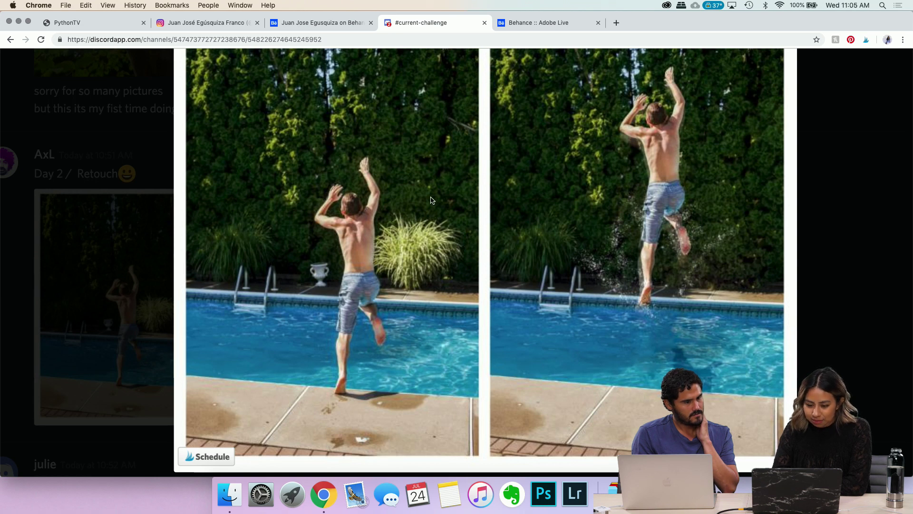
scroll(637, 287, "up", 2)
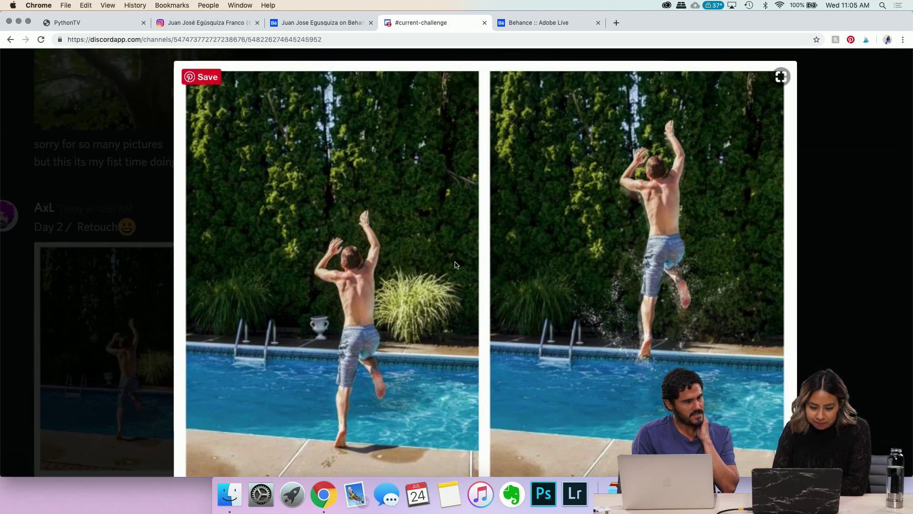
scroll(179, 231, "down", 3)
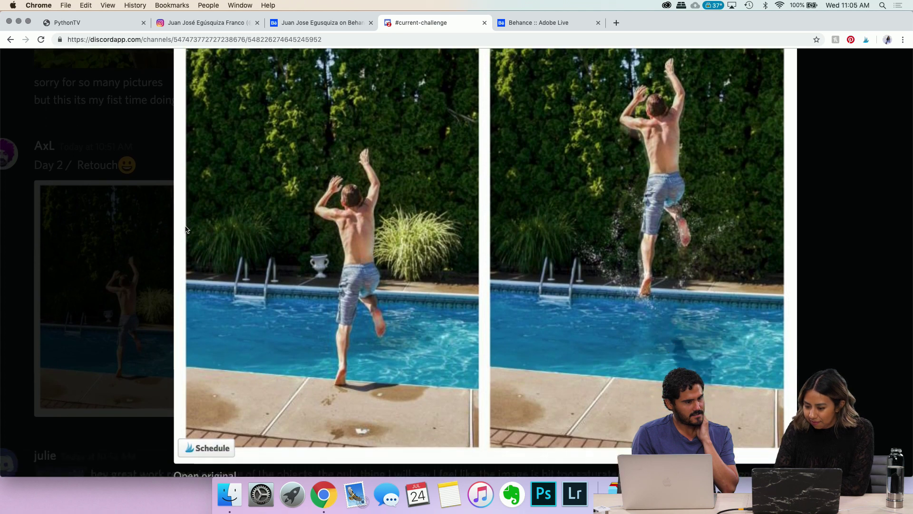
scroll(186, 230, "up", 1)
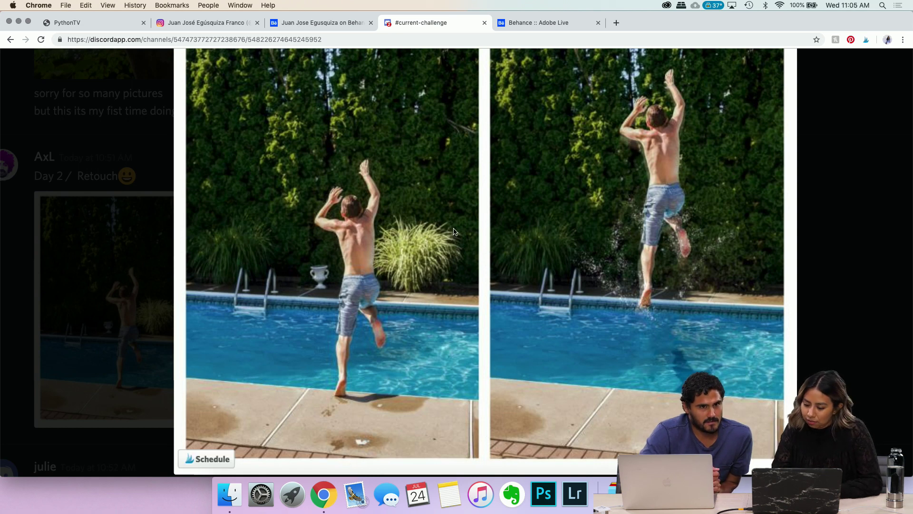
left_click(43, 242)
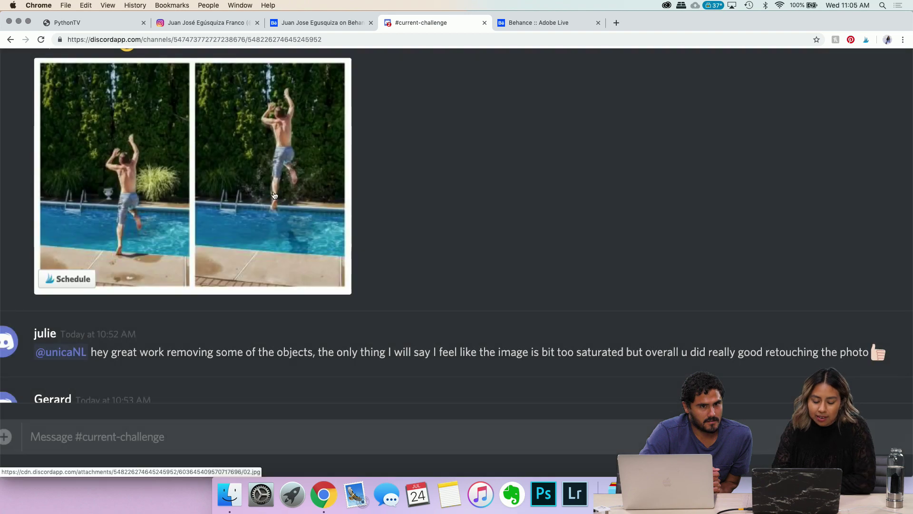
Step: Browse the earlier posts to the snake, apple and tree source photos, and enlarge the photo of the hand-held green snake
scroll(274, 194, "up", 5)
scroll(273, 194, "up", 6)
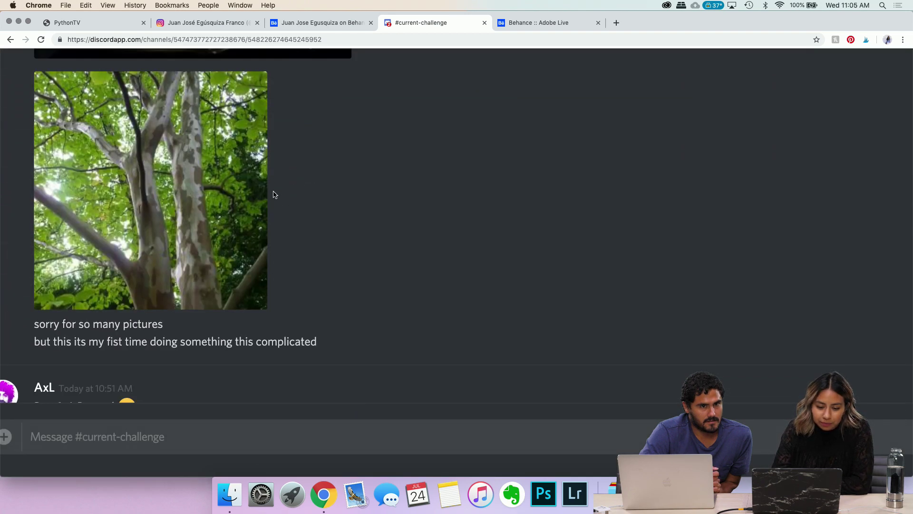
scroll(274, 195, "left", 3)
scroll(274, 195, "left", 2)
scroll(278, 193, "up", 6)
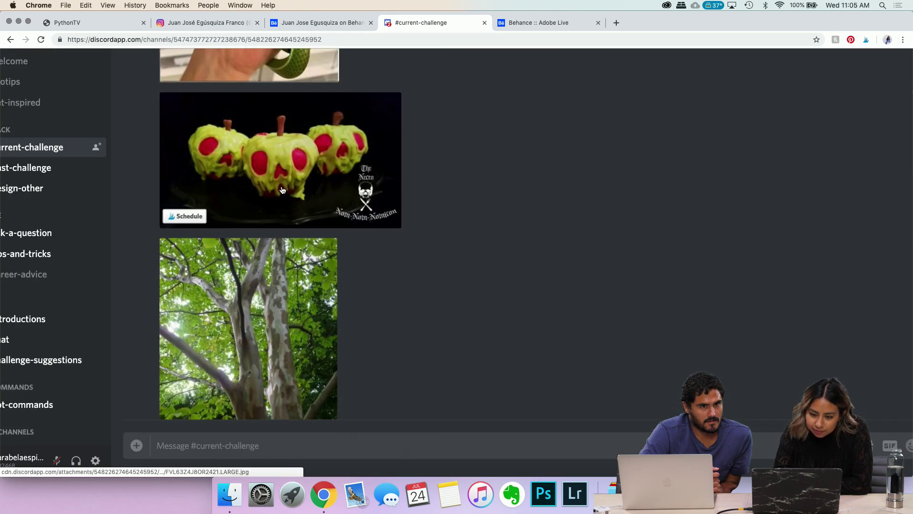
scroll(282, 190, "up", 5)
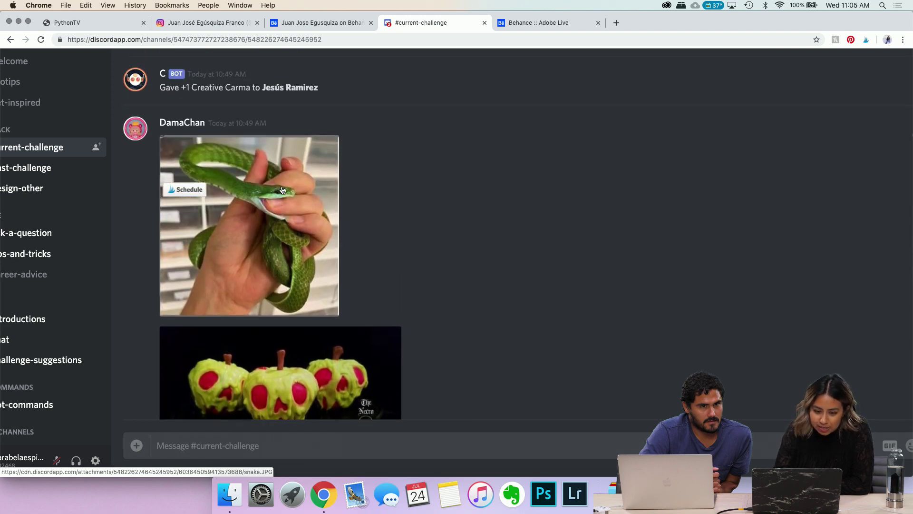
scroll(282, 191, "down", 3)
scroll(282, 191, "down", 3)
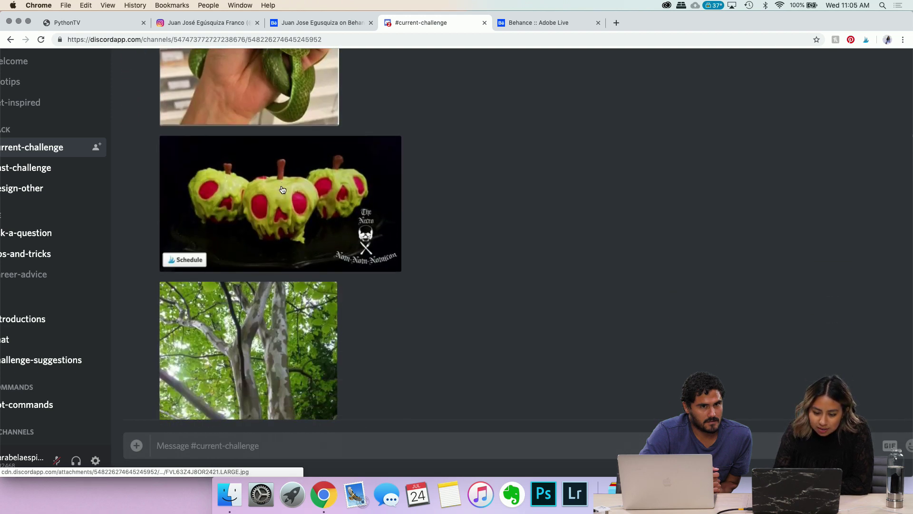
left_click(280, 95)
scroll(567, 208, "up", 3)
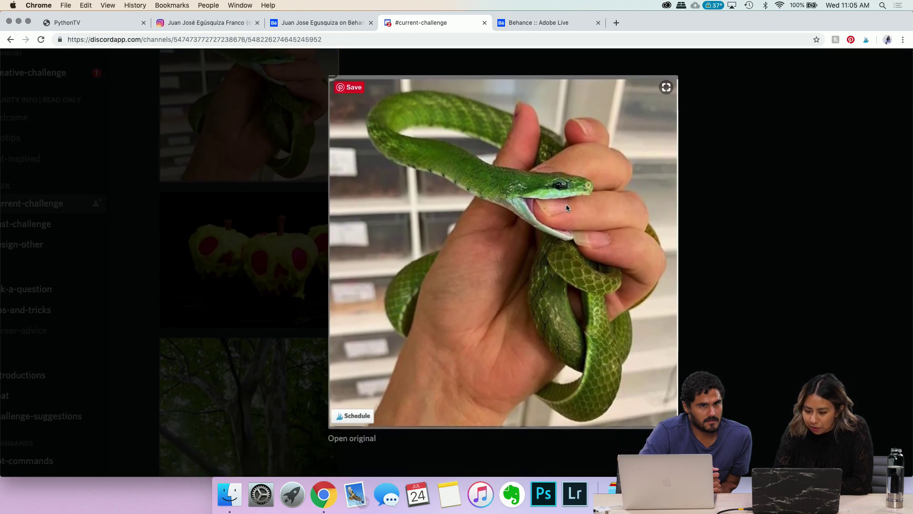
scroll(566, 208, "right", 2)
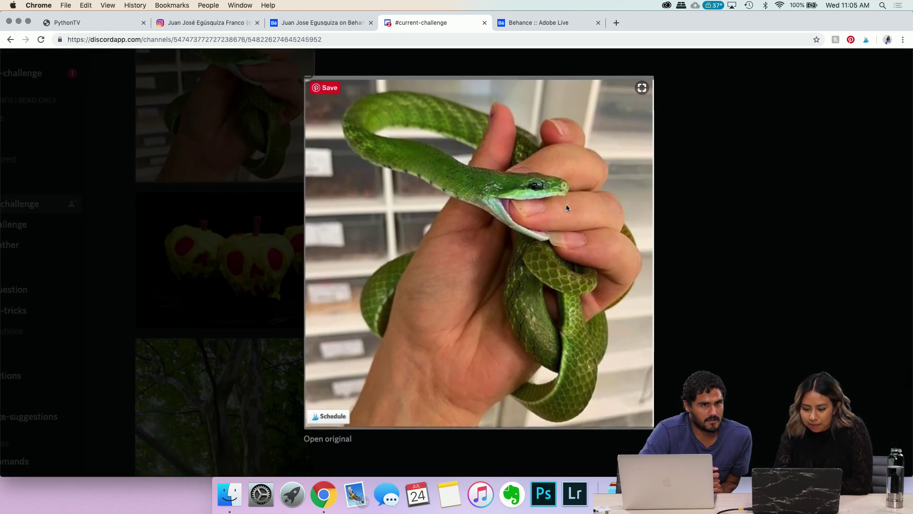
Step: Close the snake photo, view the tree trunk photo from the same post enlarged, and close it
left_click(202, 238)
scroll(257, 266, "down", 5)
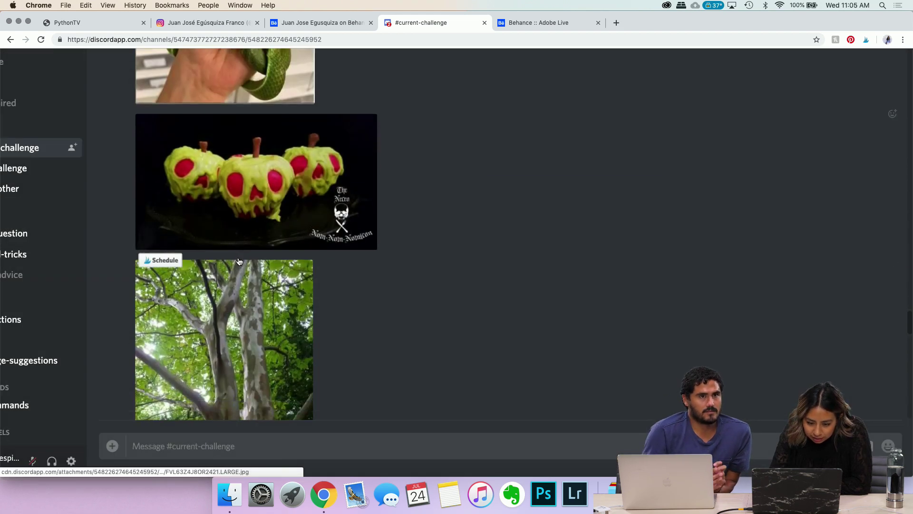
left_click(262, 272)
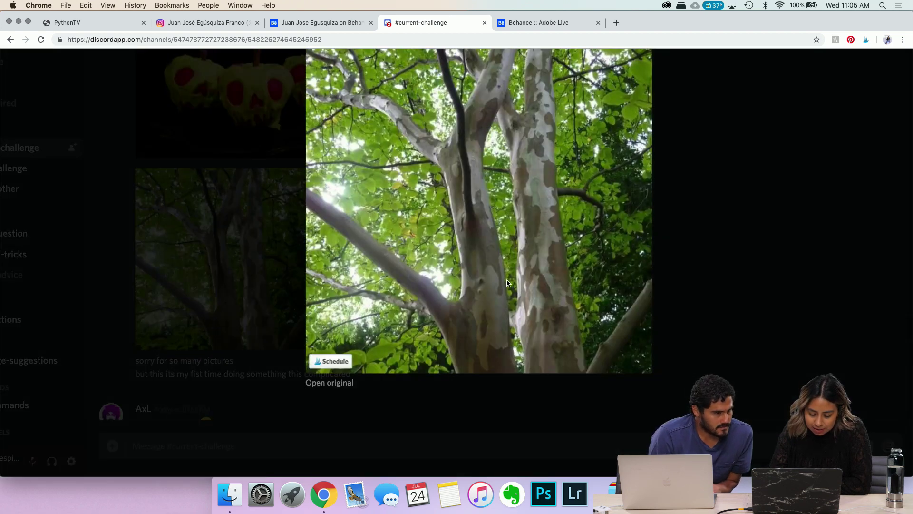
scroll(497, 257, "up", 2)
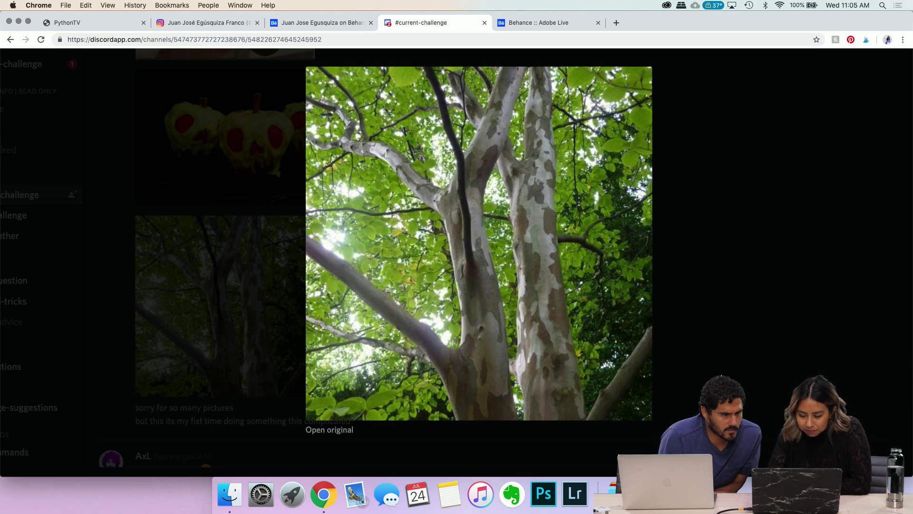
key("Escape")
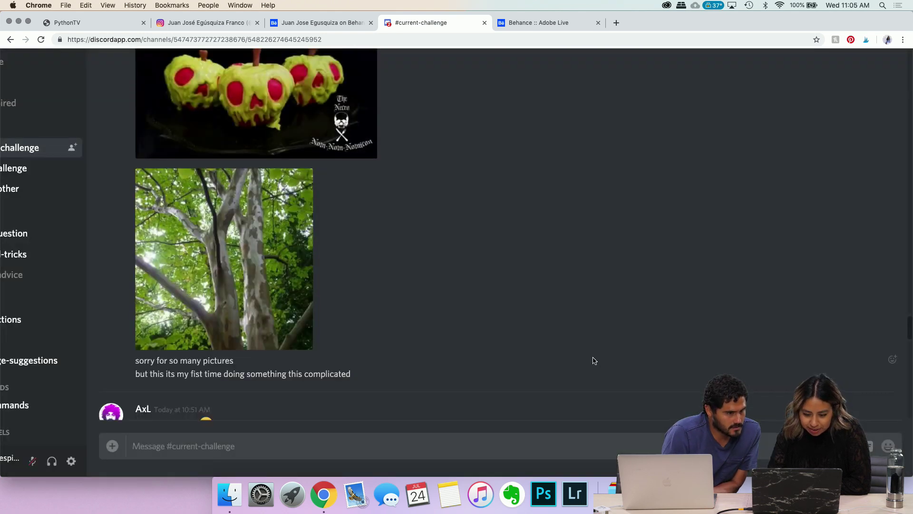
Step: Find the preceding post asking for feedback on natural blending and enlarge its composite of the snake in the tree
scroll(594, 360, "up", 1)
scroll(594, 361, "down", 4)
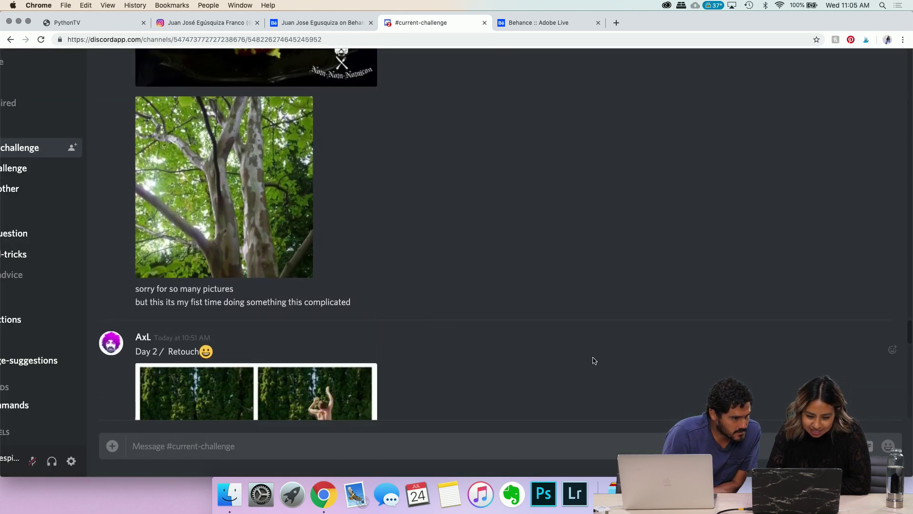
scroll(594, 360, "up", 3)
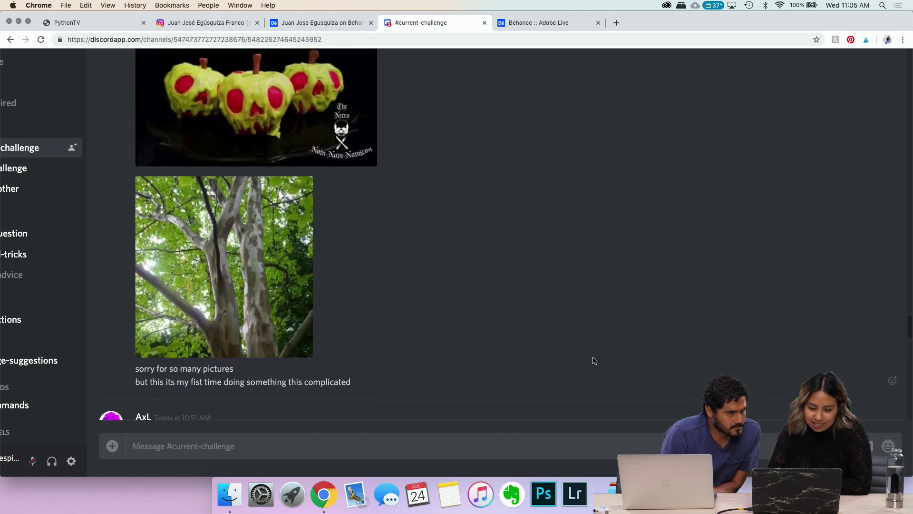
scroll(594, 361, "up", 9)
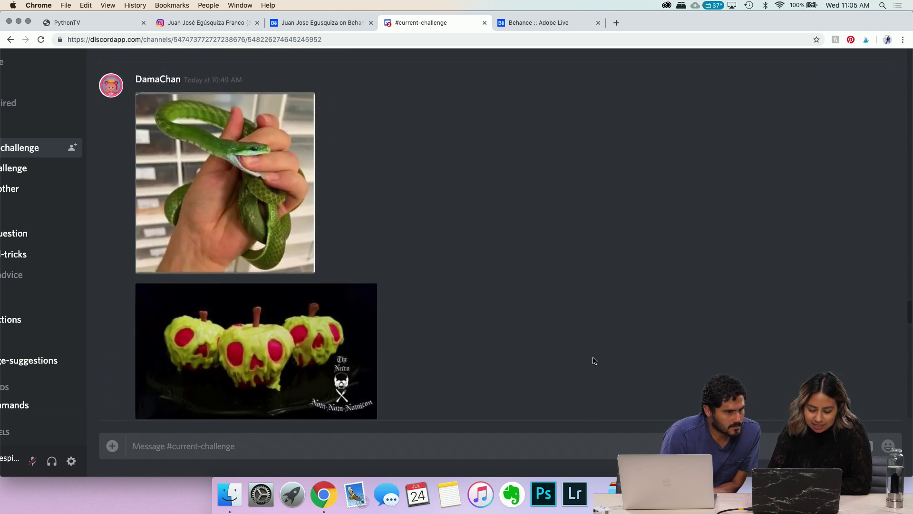
scroll(593, 360, "up", 10)
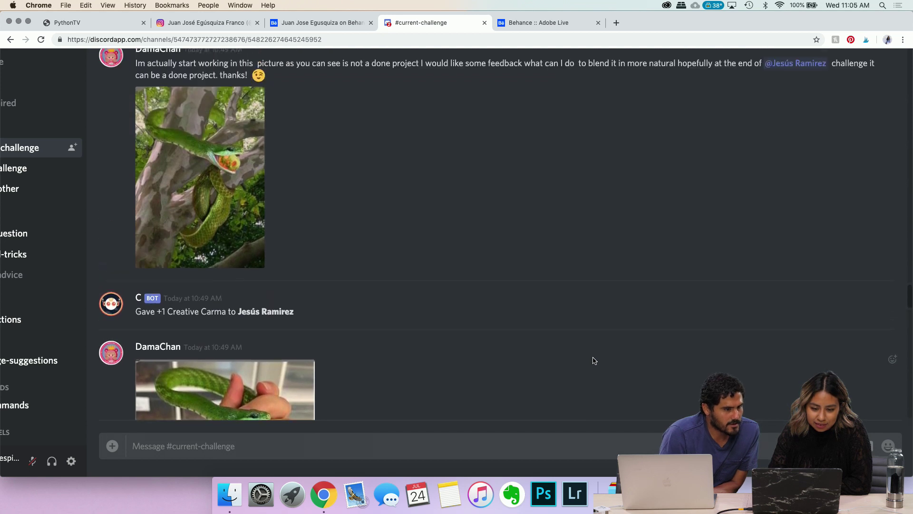
scroll(594, 360, "up", 3)
scroll(305, 292, "down", 1)
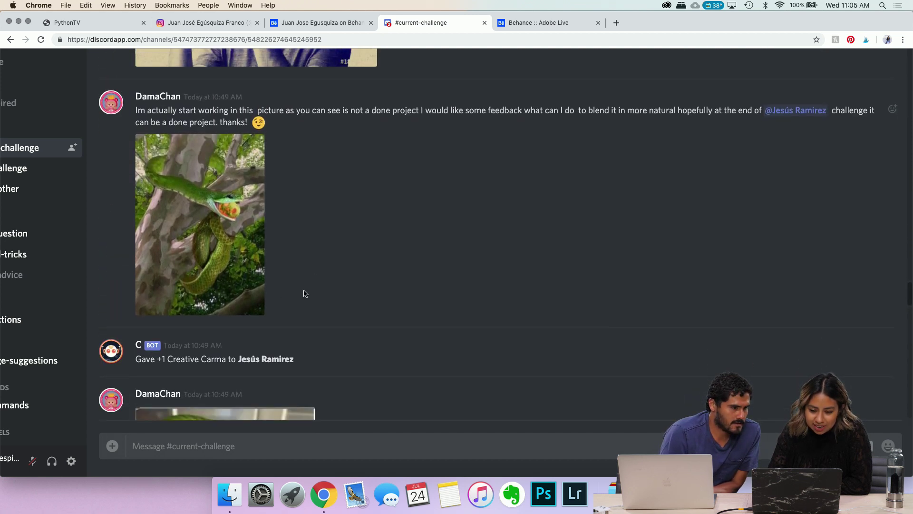
scroll(275, 294, "up", 4)
scroll(262, 294, "down", 4)
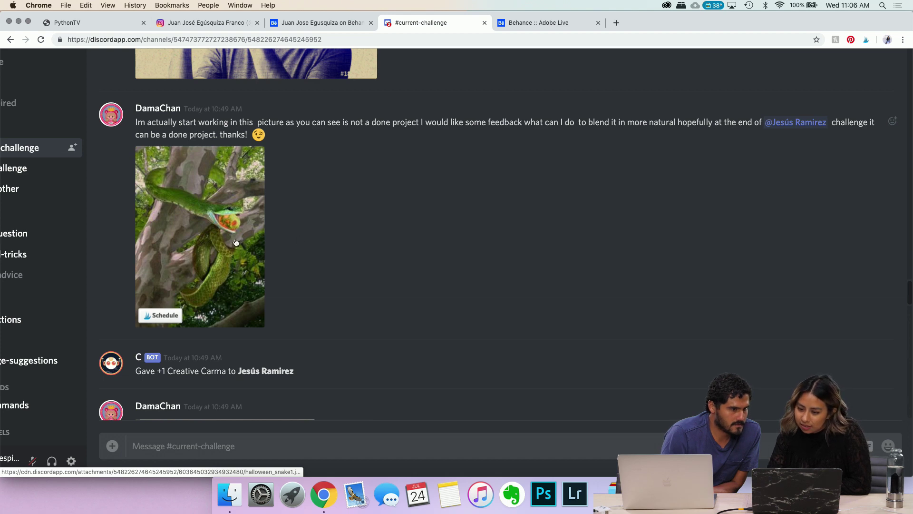
scroll(286, 251, "down", 2)
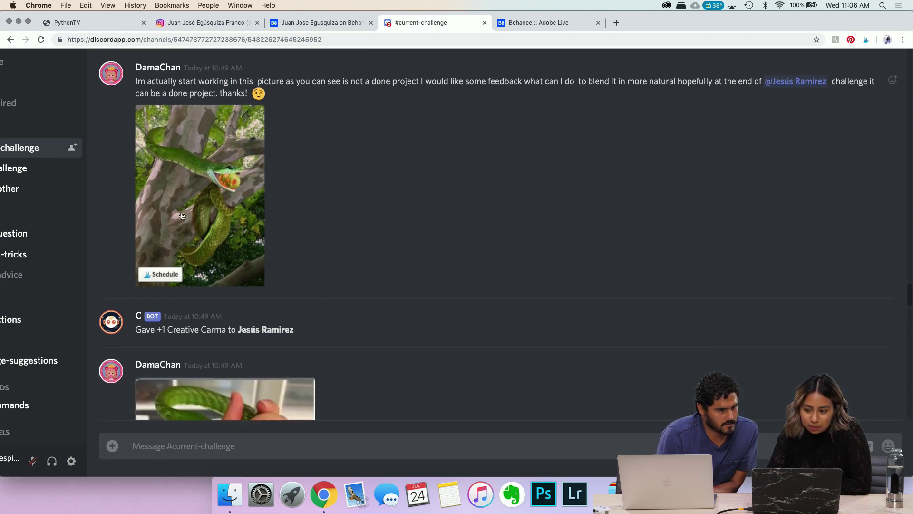
left_click(184, 213)
Step: Examine the snake composite's head, fruit, coils and branches up close, close the image and restore the page's default zoom
scroll(527, 270, "up", 2)
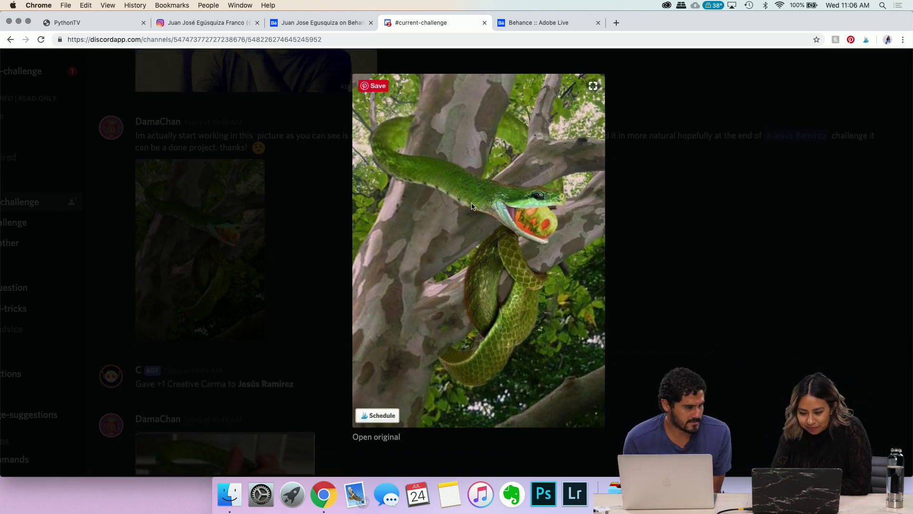
scroll(649, 260, "down", 2)
scroll(513, 250, "up", 3)
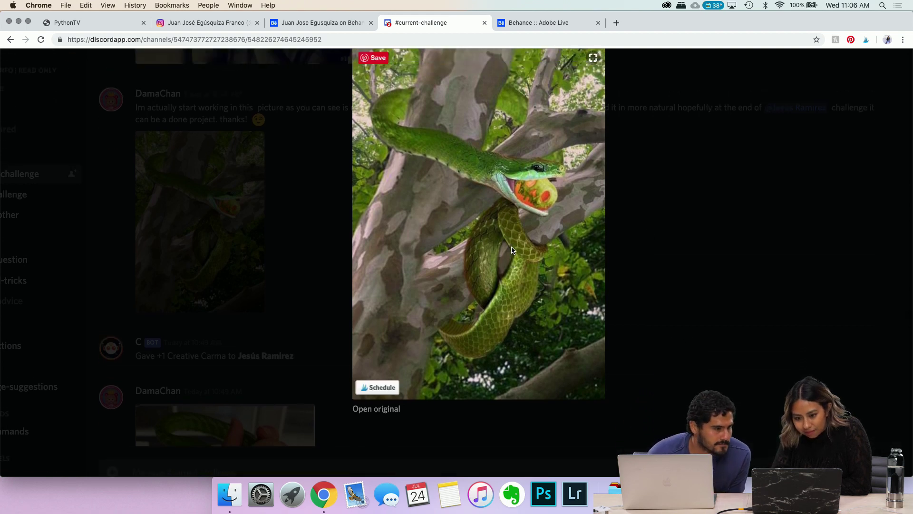
scroll(512, 250, "up", 1)
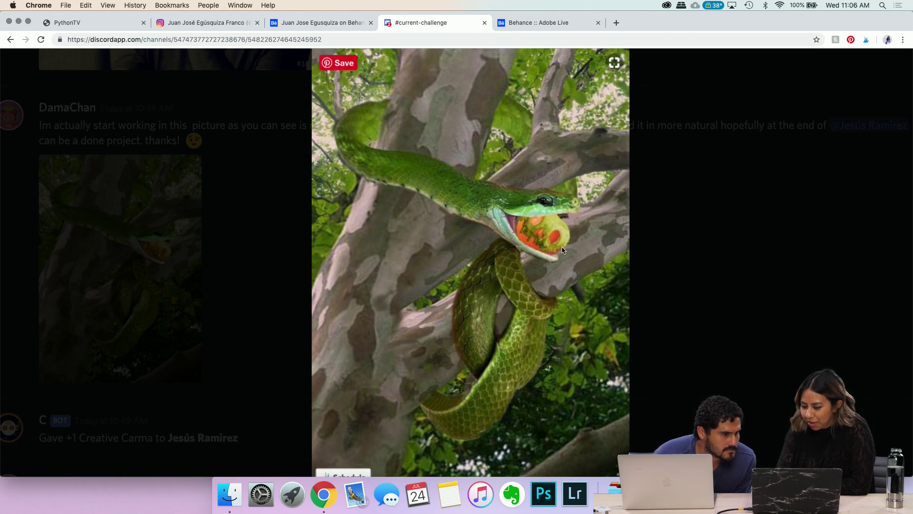
scroll(616, 234, "down", 1)
scroll(602, 286, "up", 1)
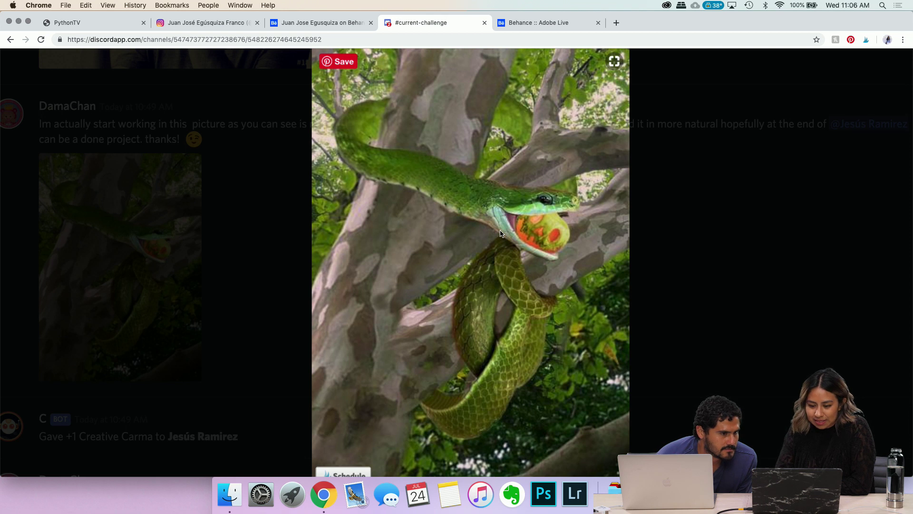
scroll(419, 130, "up", 1)
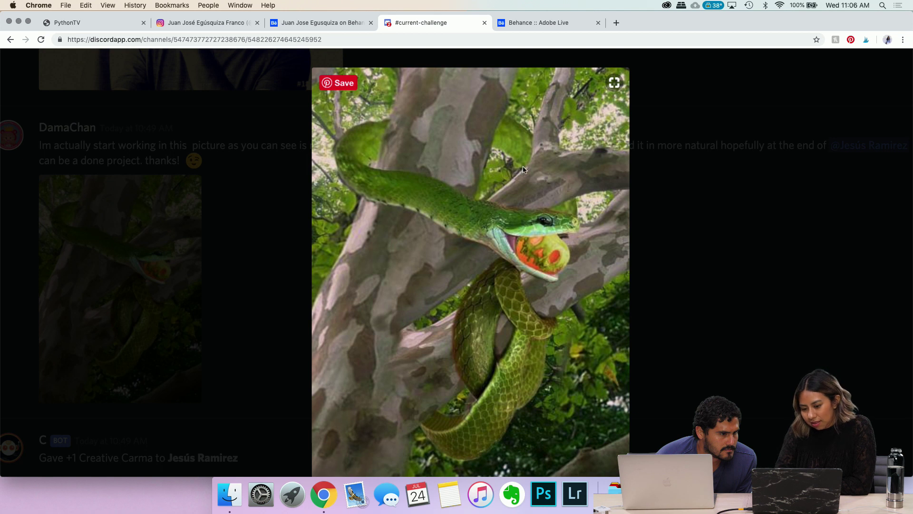
scroll(527, 279, "down", 3)
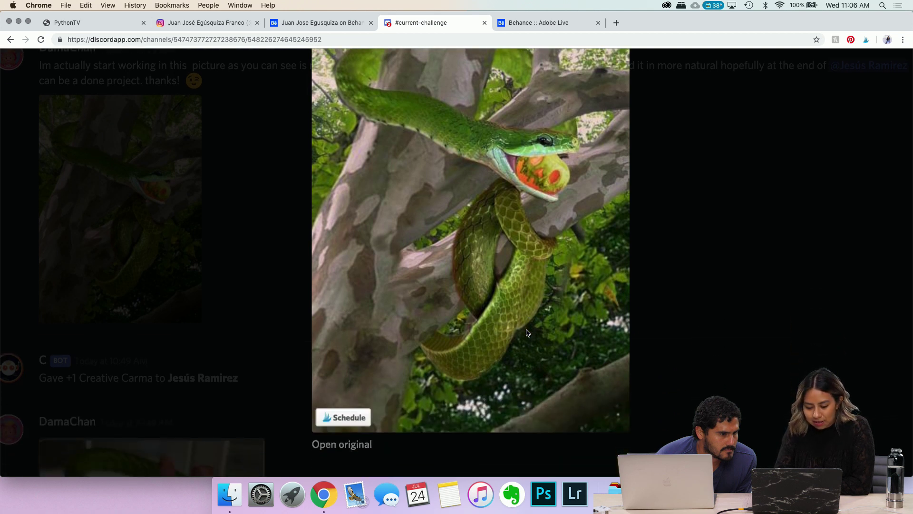
left_click(712, 287)
key("super+0")
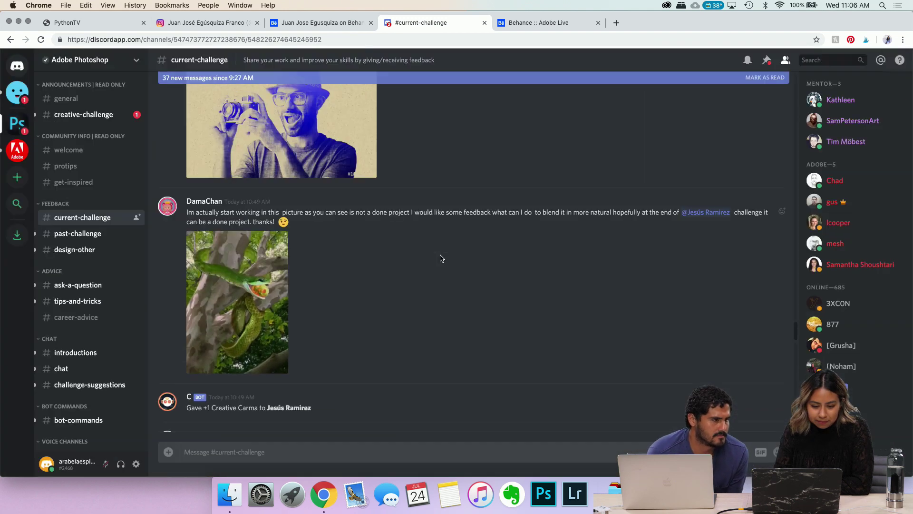
Step: Find the earlier before-and-after post of the man beside the basketball hoop and enlarge its image
scroll(441, 258, "up", 10)
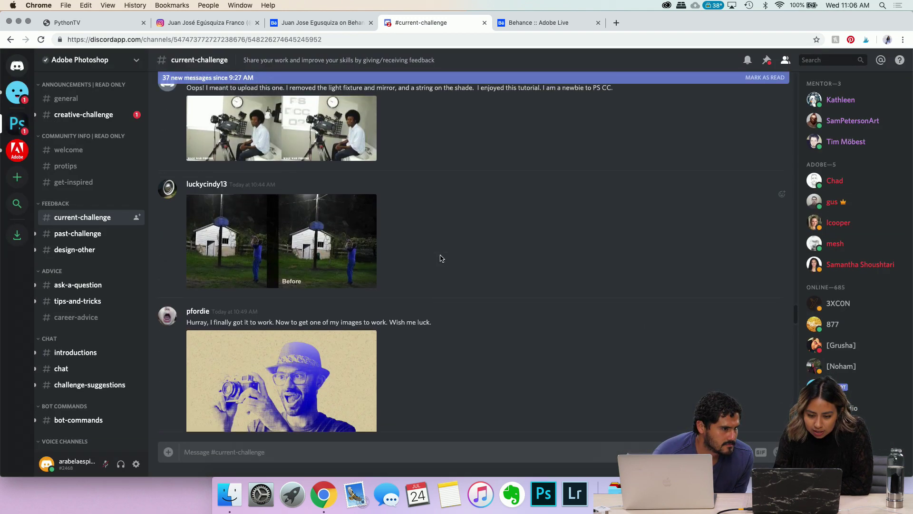
scroll(422, 291, "up", 1)
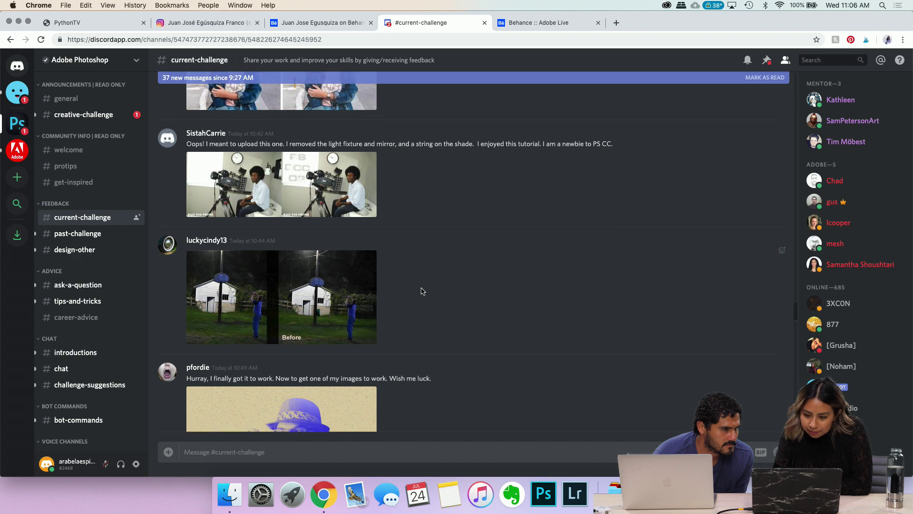
left_click(304, 311)
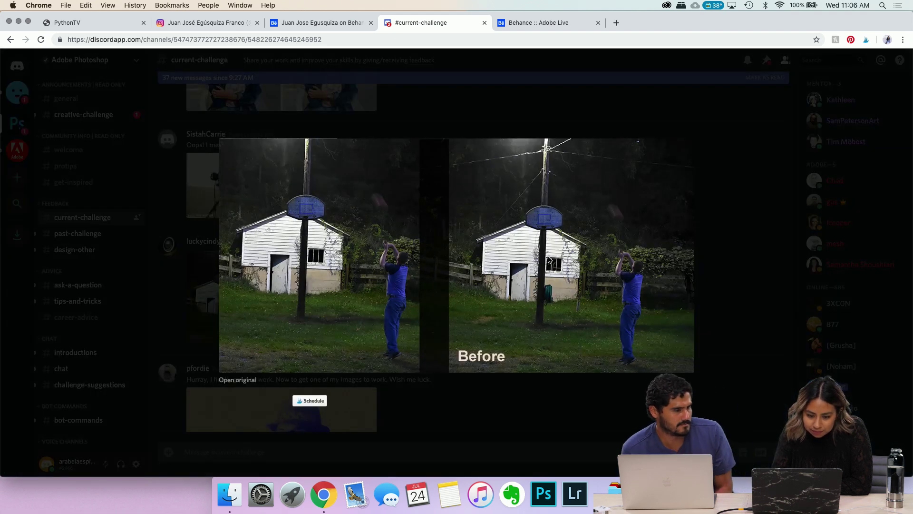
Step: Examine the basketball before-and-after up close, comparing the pole, power lines, shed, lawn and fence, and close the image
scroll(513, 293, "up", 5)
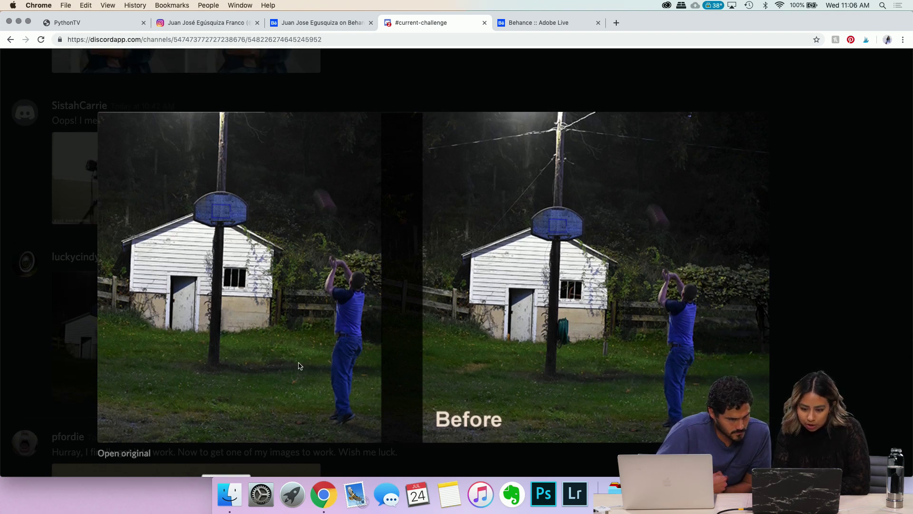
scroll(297, 366, "up", 3)
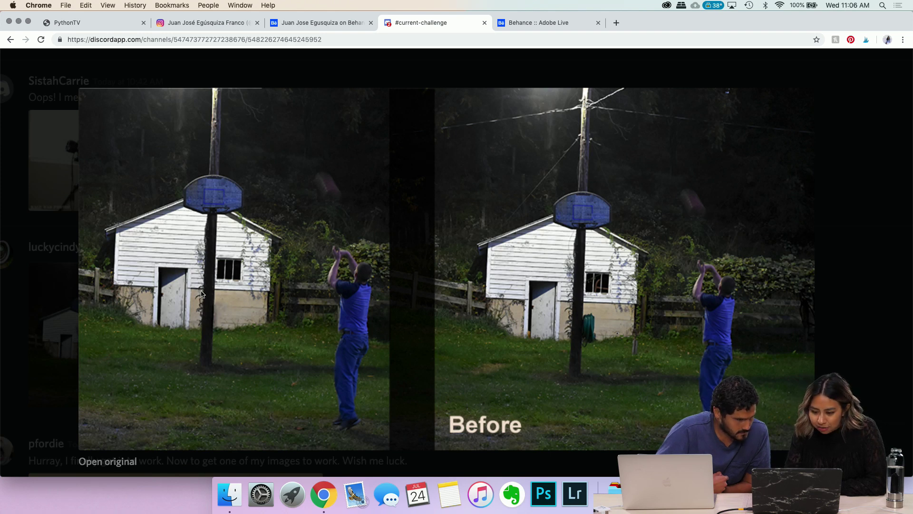
scroll(193, 328, "up", 1)
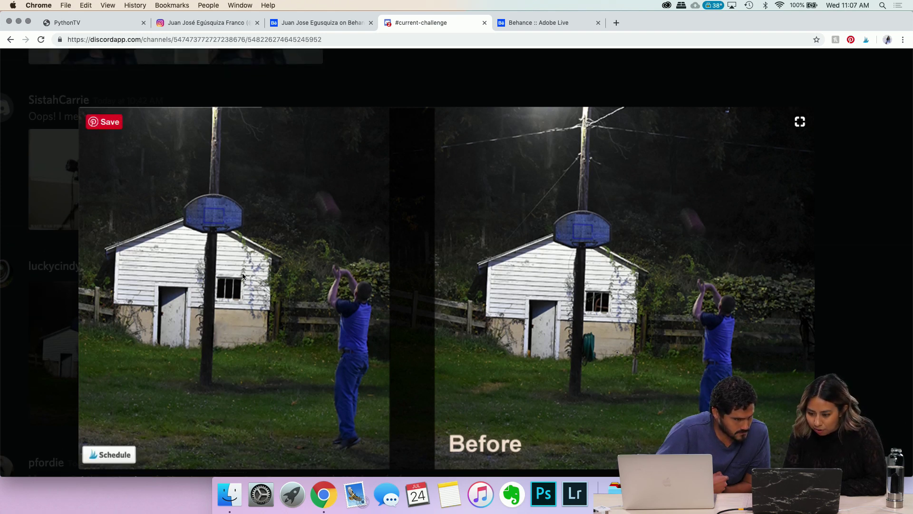
scroll(255, 329, "down", 1)
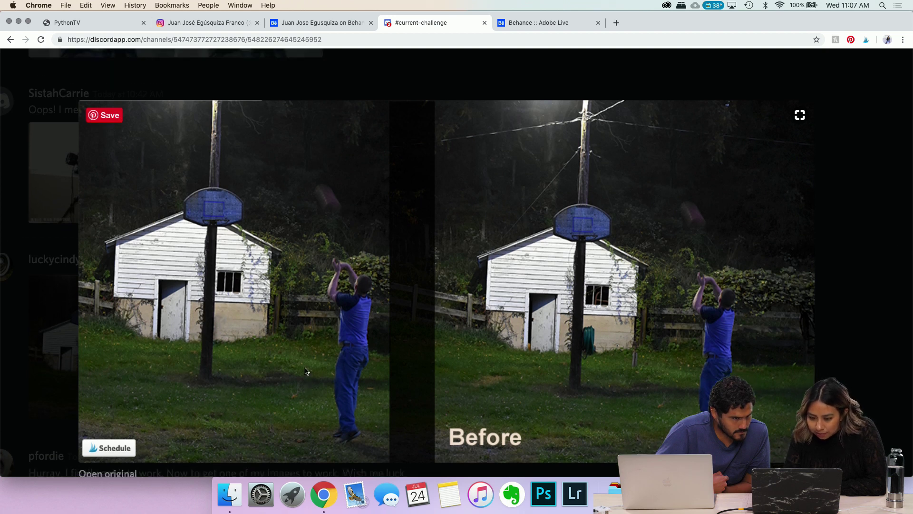
scroll(307, 372, "up", 1)
scroll(307, 371, "down", 1)
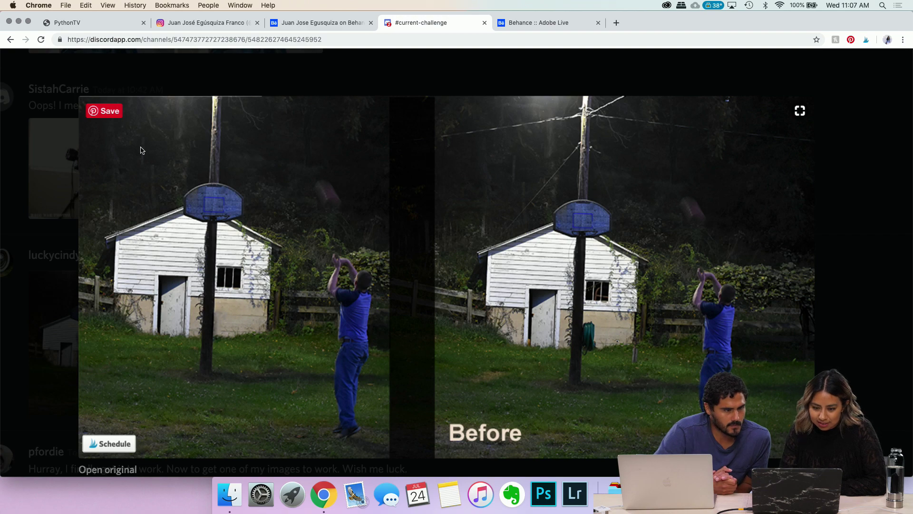
scroll(253, 255, "down", 2)
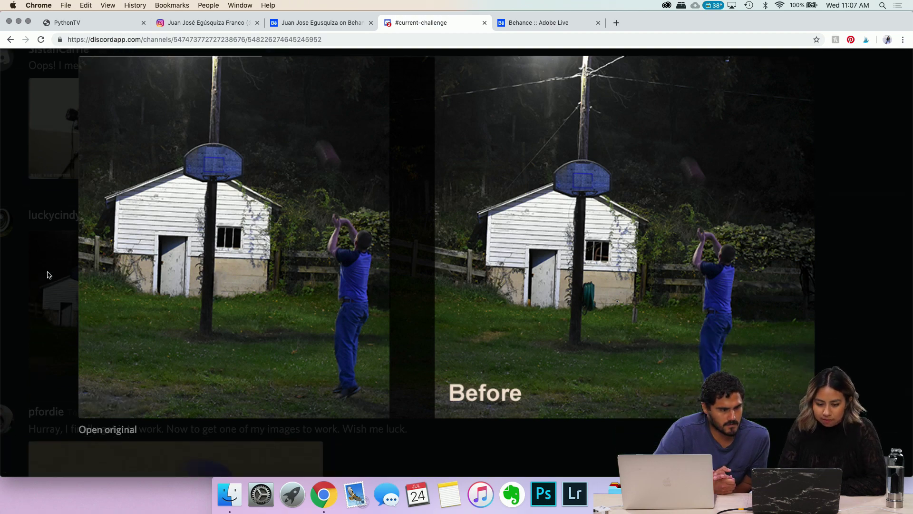
left_click(49, 274)
left_click(218, 239)
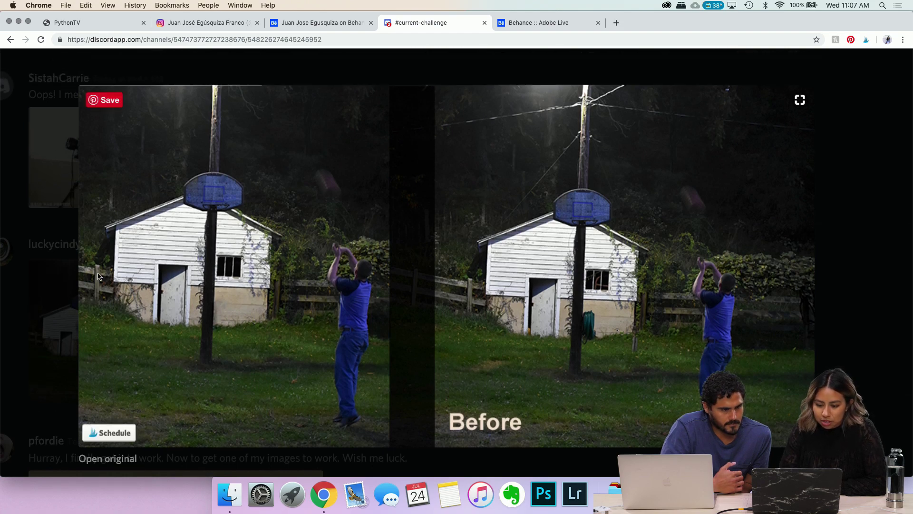
left_click(56, 233)
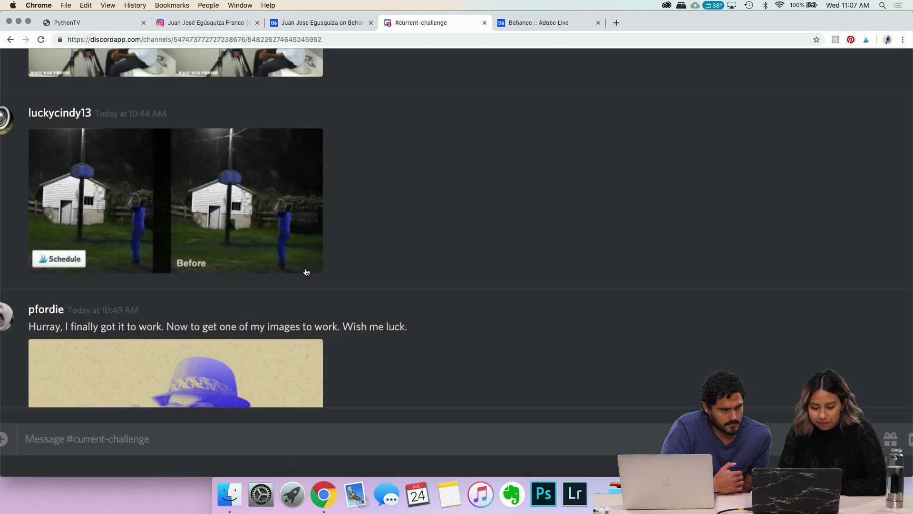
Step: Find the earlier post about removing the light fixture, mirror and shade string, and enlarge its before-and-after image
scroll(306, 271, "up", 4)
scroll(306, 271, "up", 5)
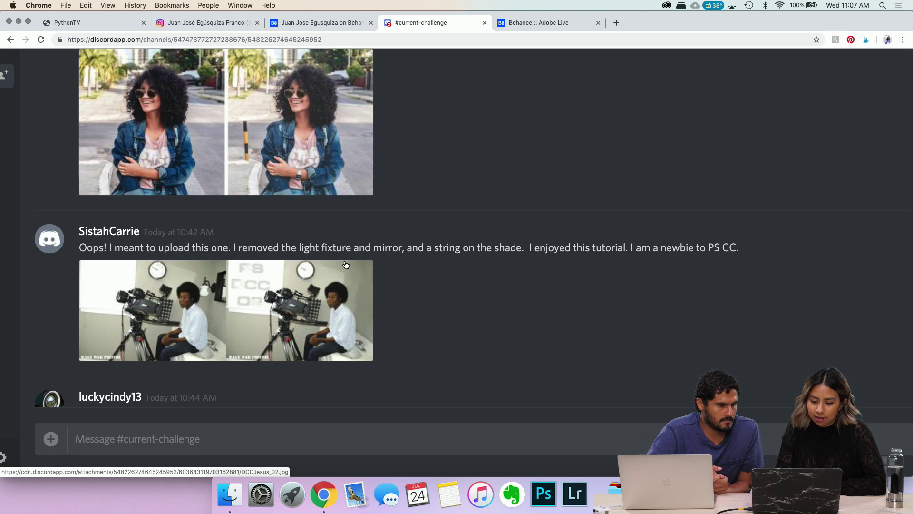
left_click(363, 292)
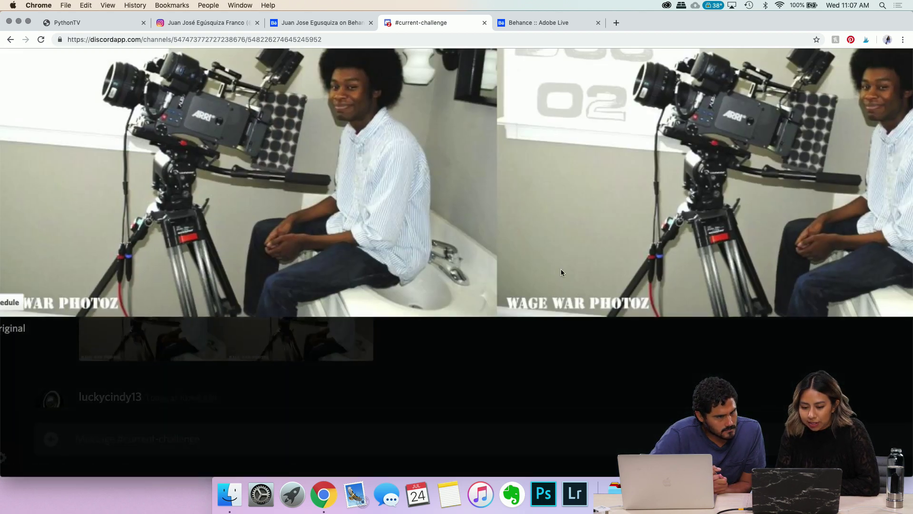
Step: Compare the wall, window shade, clock and sink area in both halves of the camera portrait, and close the image
scroll(560, 270, "up", 2)
scroll(560, 269, "down", 3)
scroll(561, 270, "up", 2)
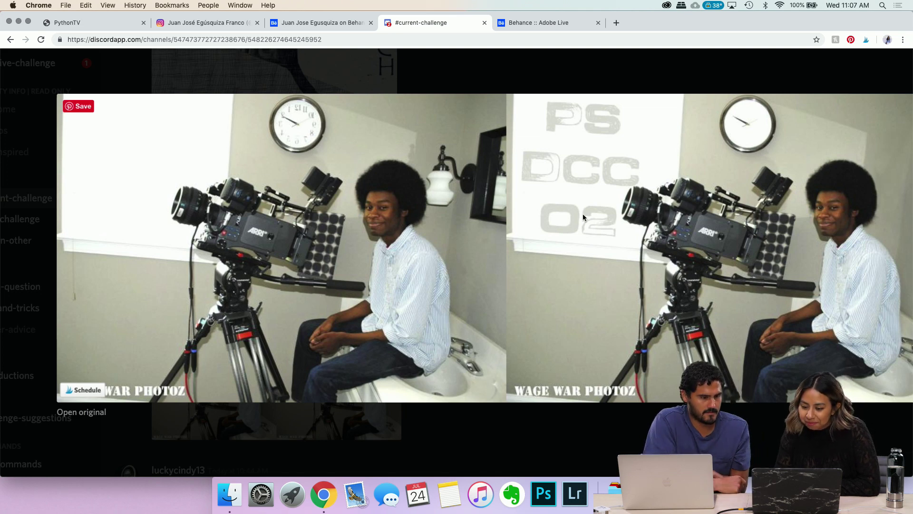
scroll(624, 283, "down", 1)
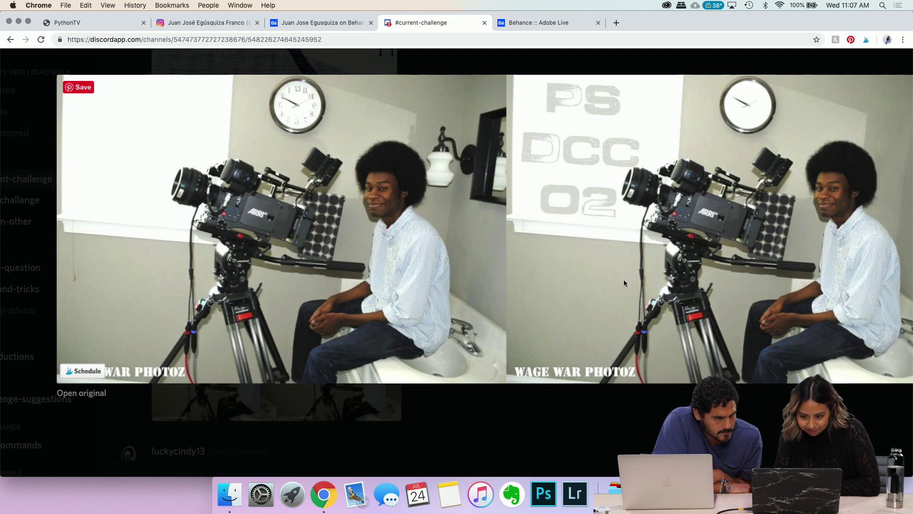
scroll(624, 283, "up", 2)
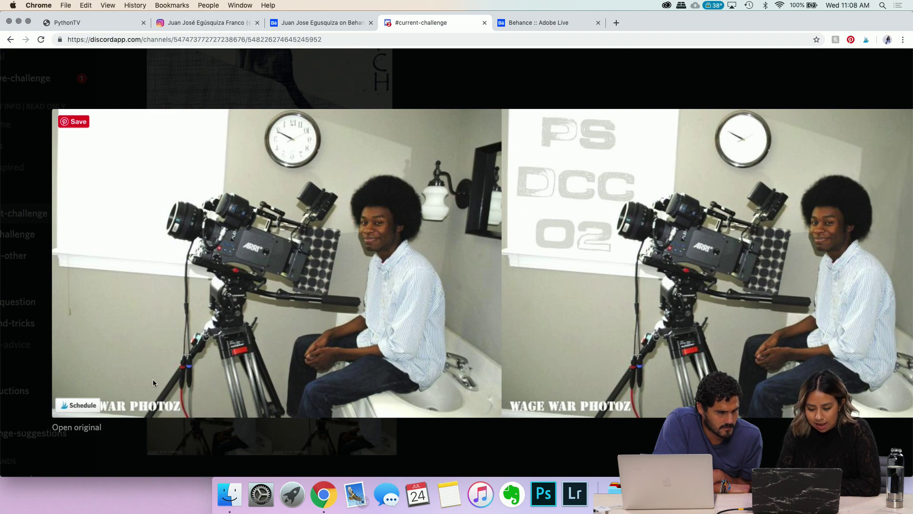
left_click(15, 289)
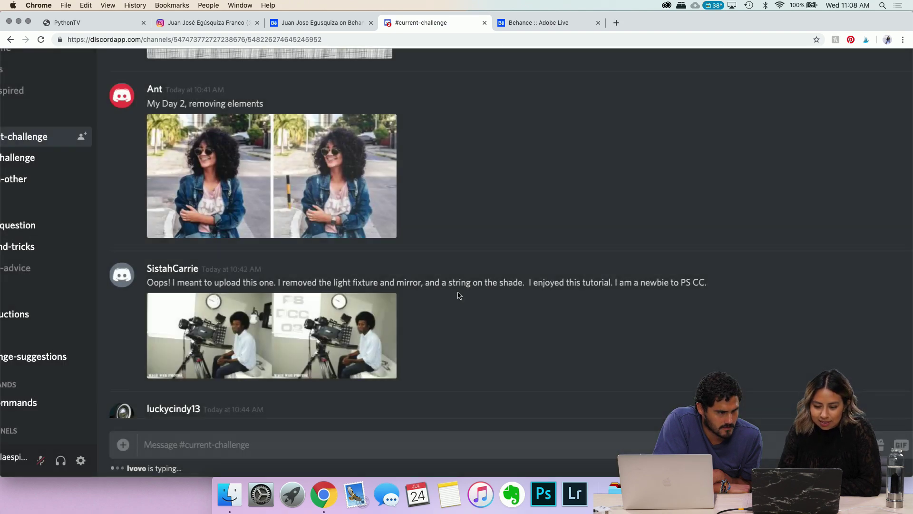
Step: Find the preceding "My Day 2, removing elements" post and enlarge its image of the woman in the denim jacket
scroll(459, 295, "up", 5)
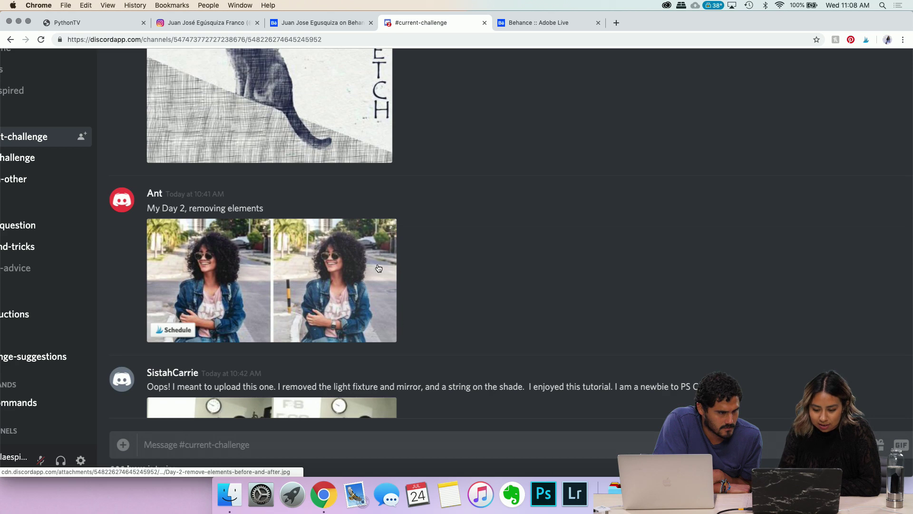
left_click(336, 263)
scroll(432, 288, "up", 2)
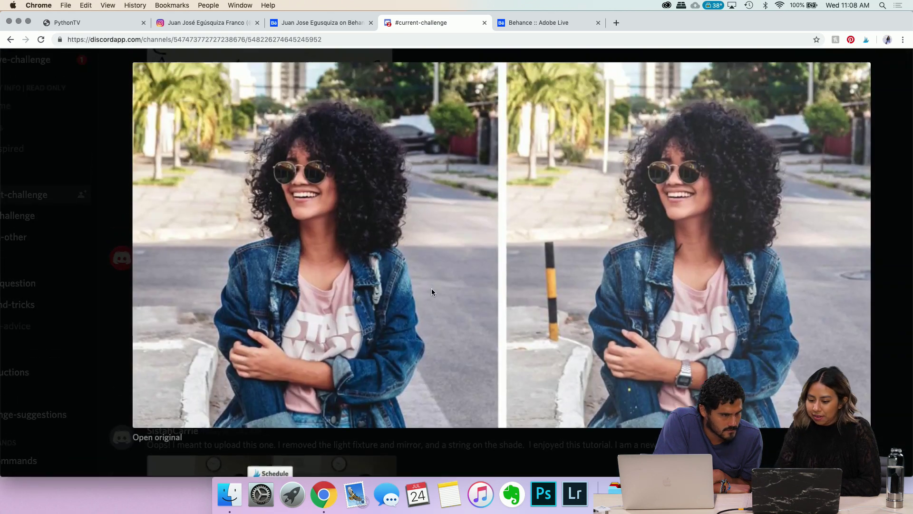
Step: Examine the denim jacket before-and-after up close, comparing the striped post, background pole, wristwatch, tattoo and curb, and close the image
scroll(713, 332, "up", 1)
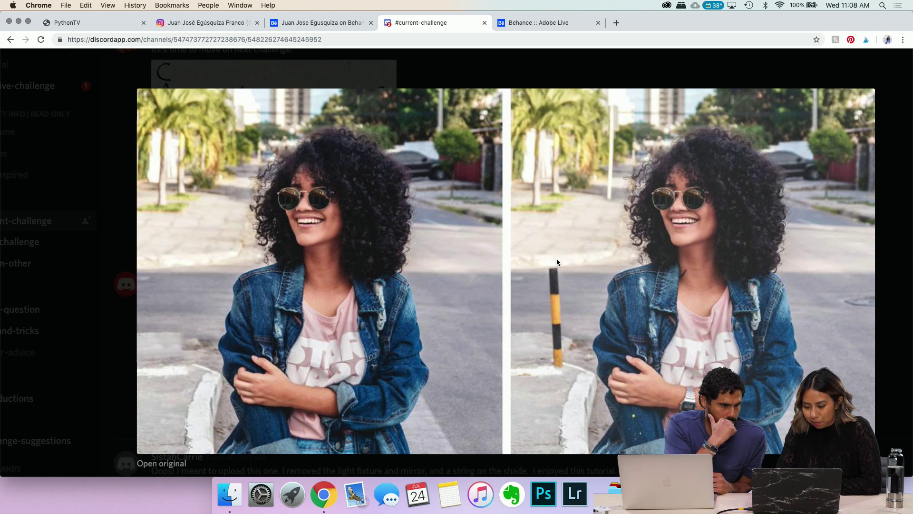
scroll(306, 342, "up", 2)
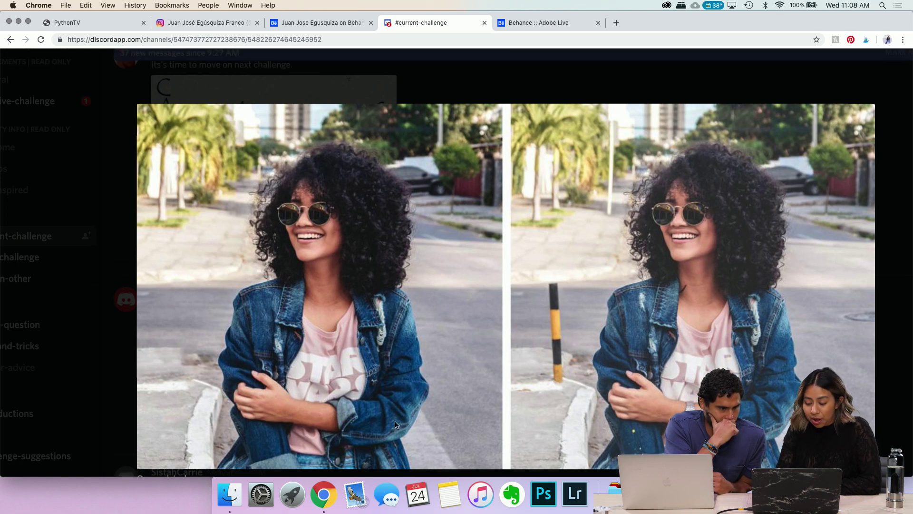
scroll(332, 301, "up", 5)
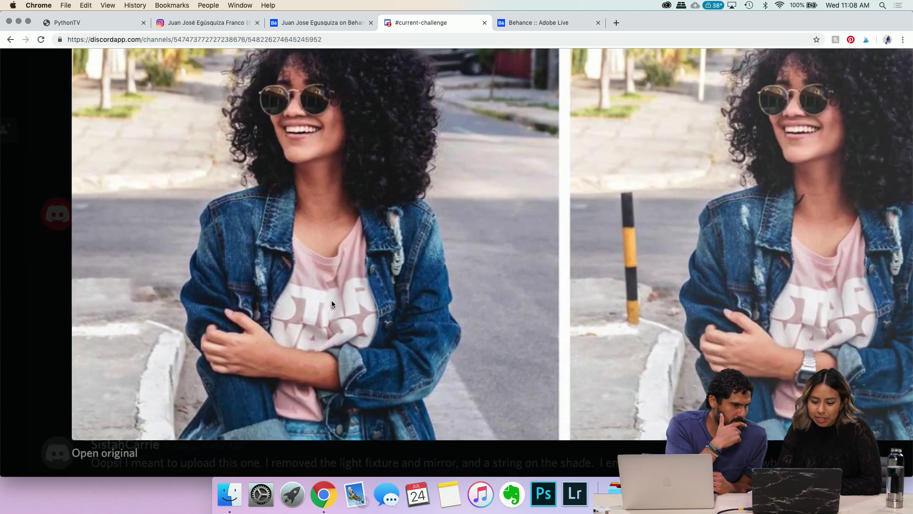
scroll(332, 304, "up", 3)
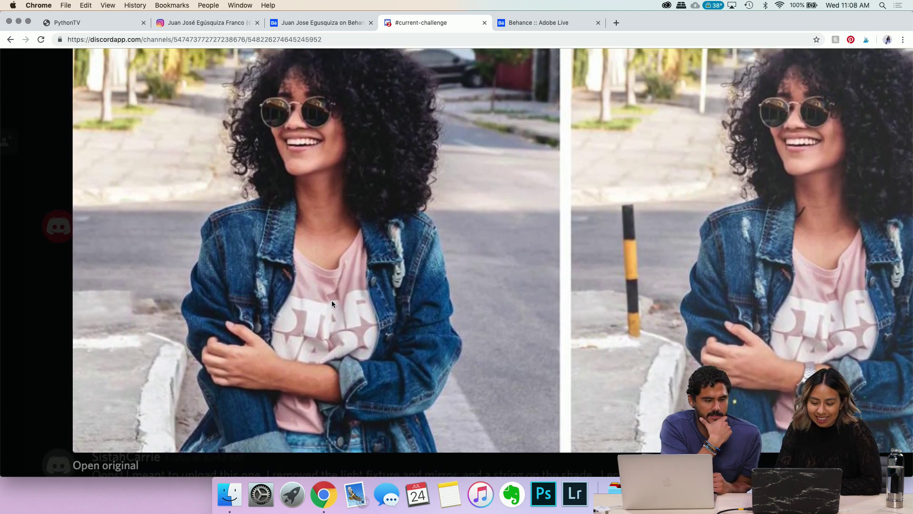
scroll(332, 300, "up", 5)
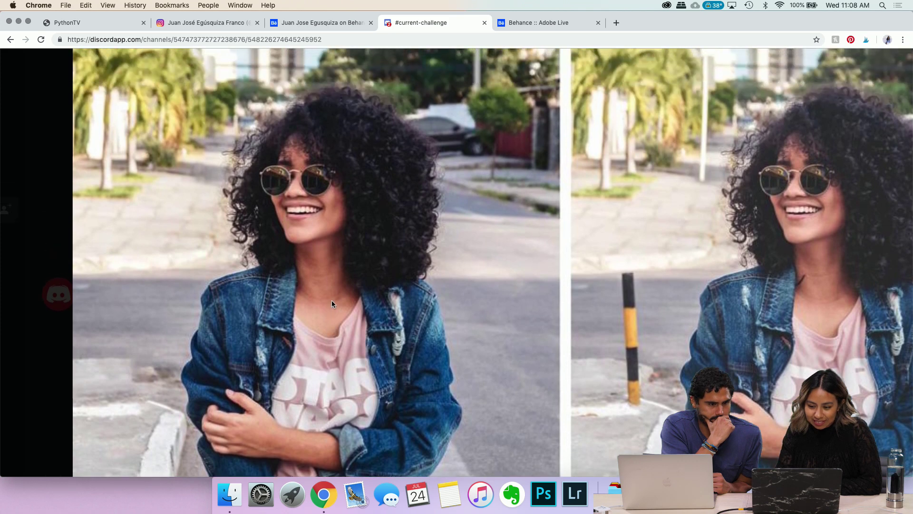
scroll(332, 304, "right", 3)
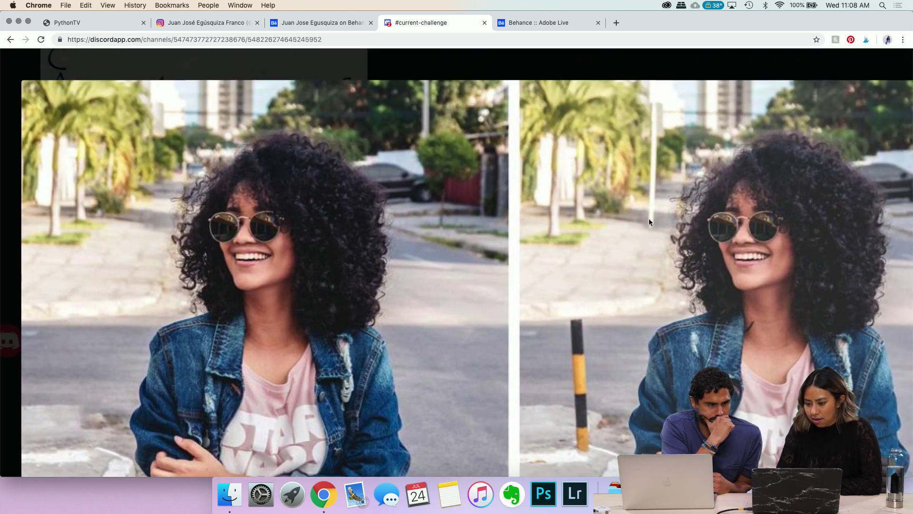
scroll(209, 301, "down", 3)
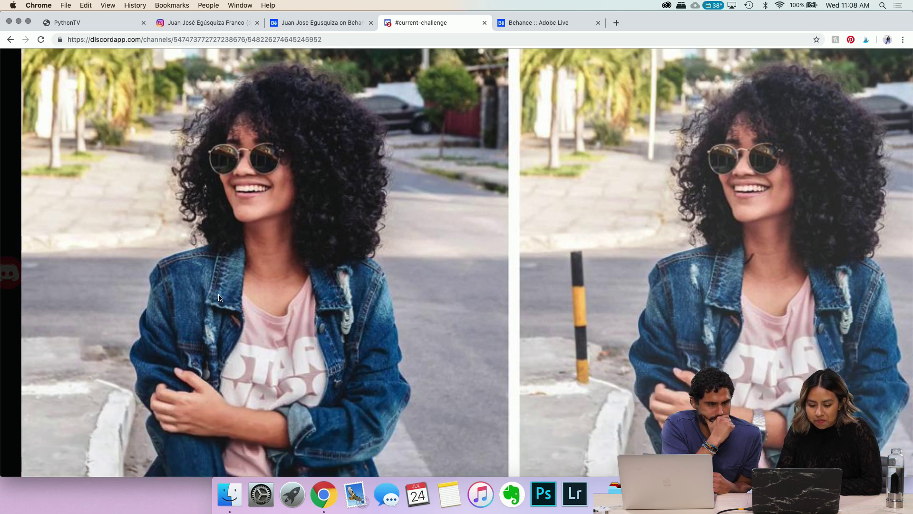
scroll(219, 297, "down", 5)
scroll(219, 298, "down", 1)
scroll(269, 235, "down", 2)
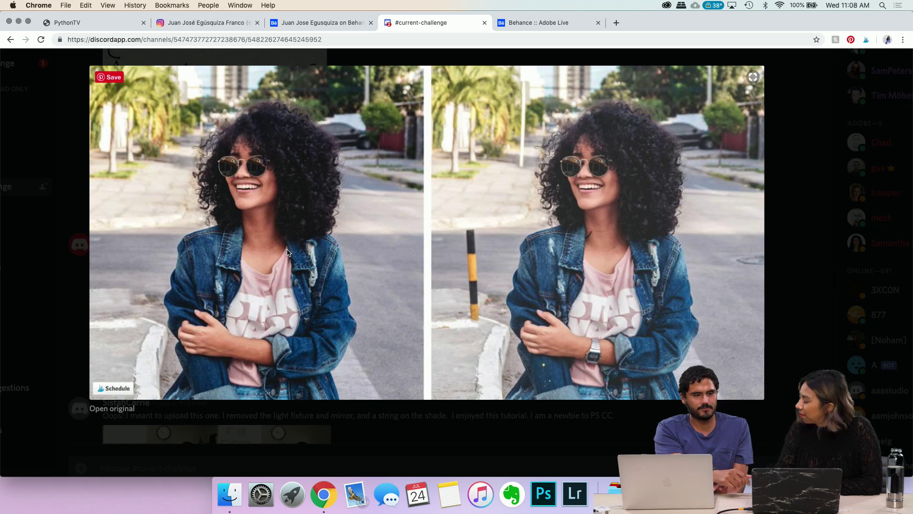
scroll(287, 252, "up", 2)
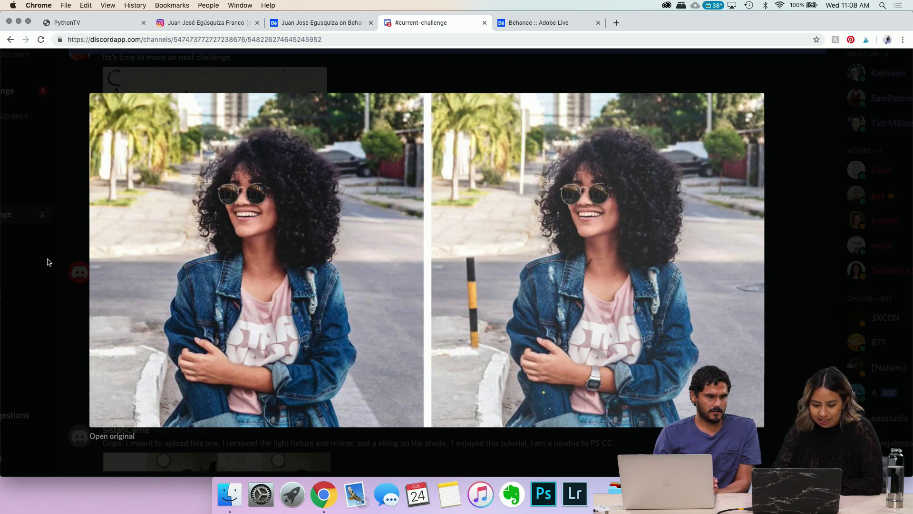
left_click(66, 227)
Step: Find the earlier day 2 entry about removing a tour bus and fences, and enlarge its stone cross image
scroll(311, 251, "up", 5)
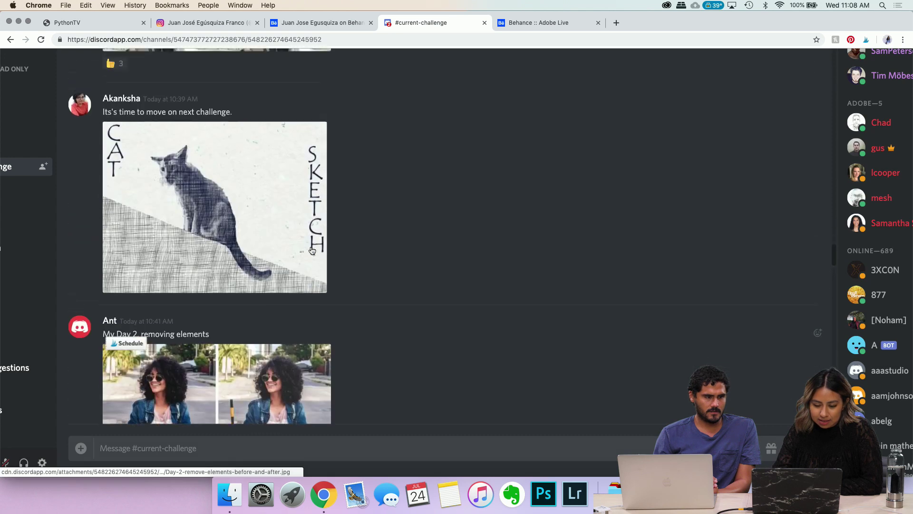
scroll(312, 250, "up", 5)
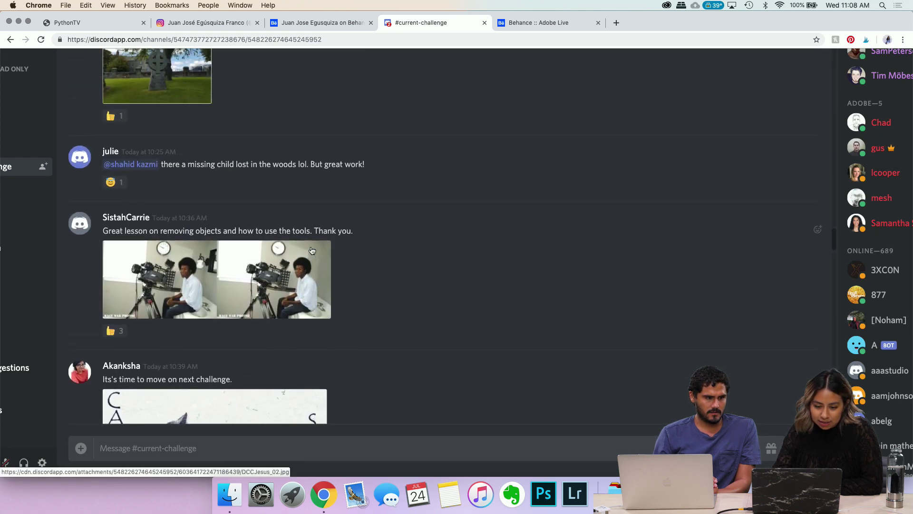
scroll(311, 247, "up", 2)
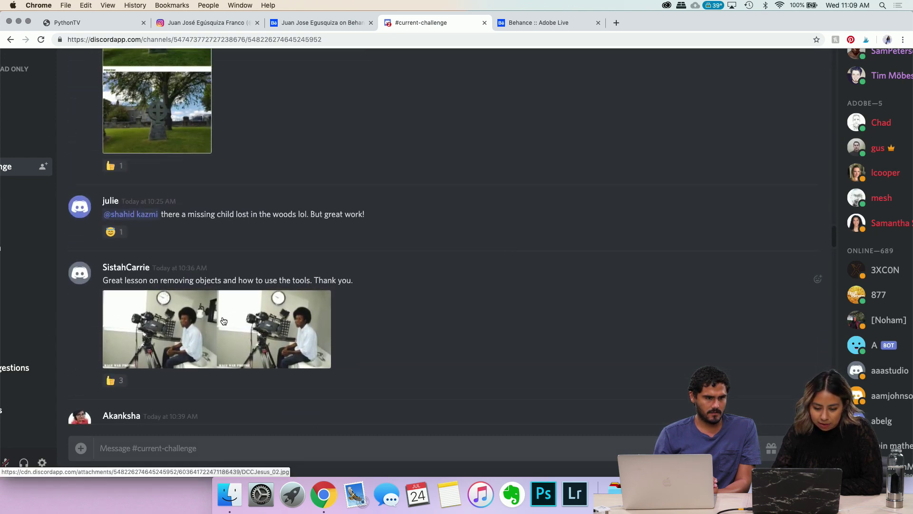
scroll(223, 320, "up", 2)
scroll(200, 252, "up", 3)
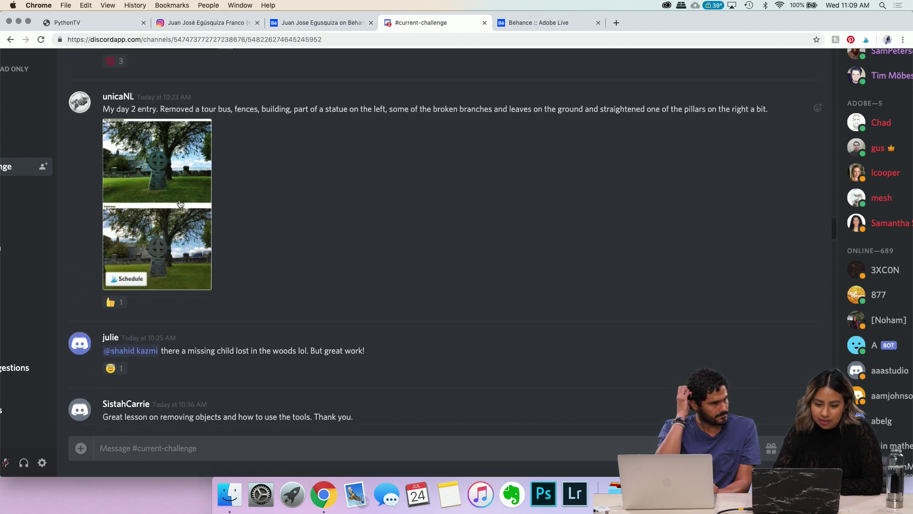
left_click(176, 183)
Step: Compare the retouched and original halves of the stone cross image up close, checking the tour bus, fences, wall and pillars
scroll(486, 229, "up", 5)
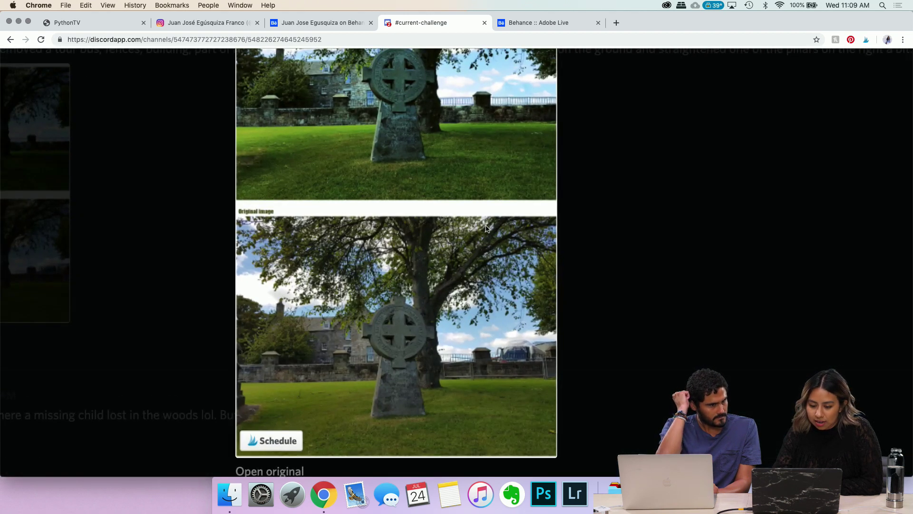
scroll(671, 308, "down", 2)
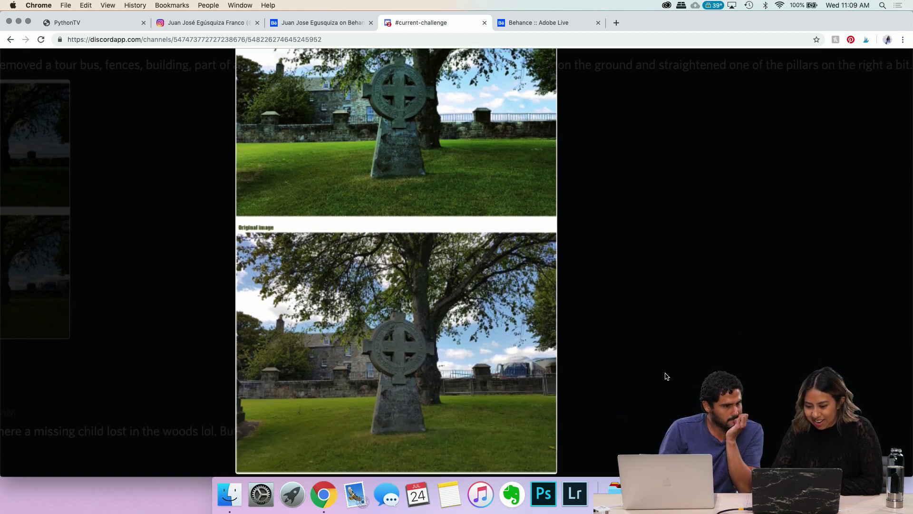
scroll(492, 341, "up", 3)
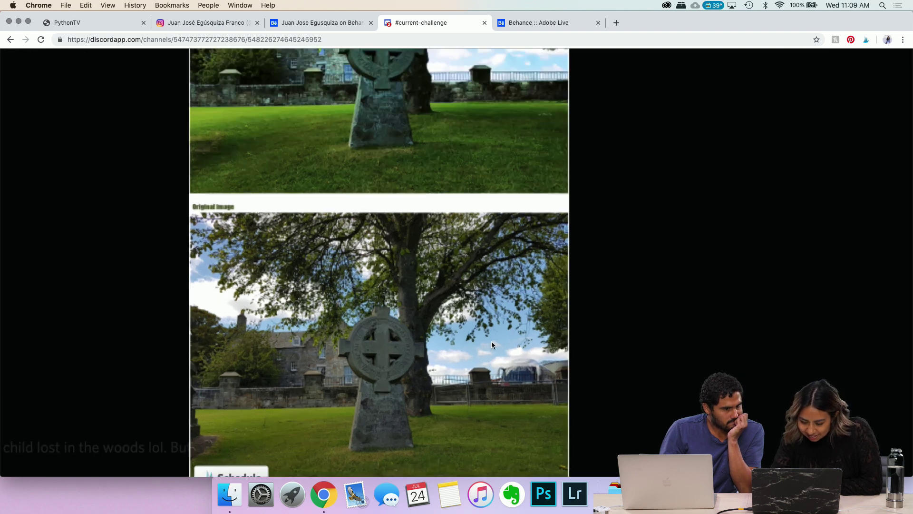
scroll(492, 341, "down", 3)
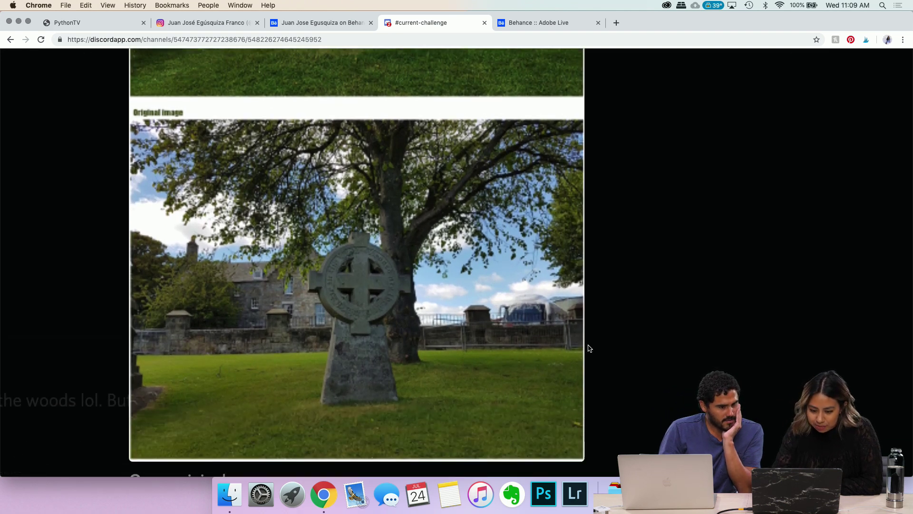
scroll(589, 346, "up", 3)
scroll(590, 348, "up", 5)
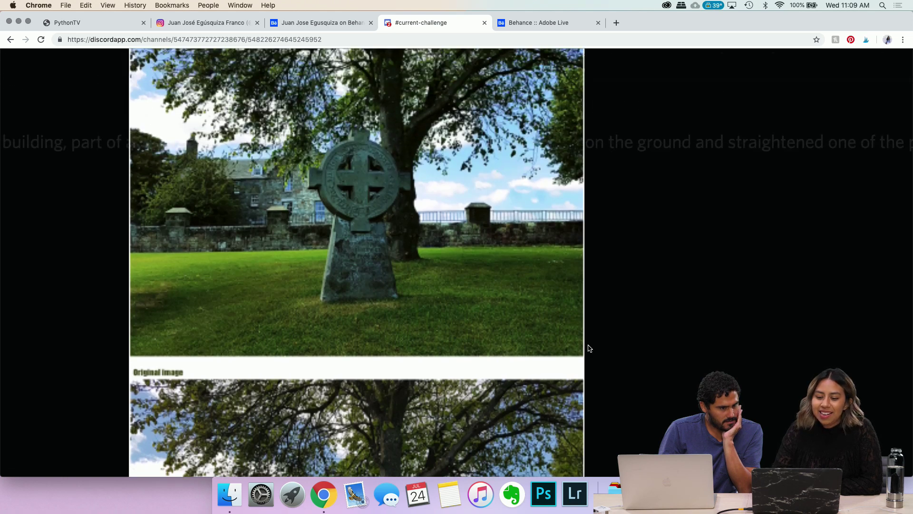
scroll(590, 348, "up", 2)
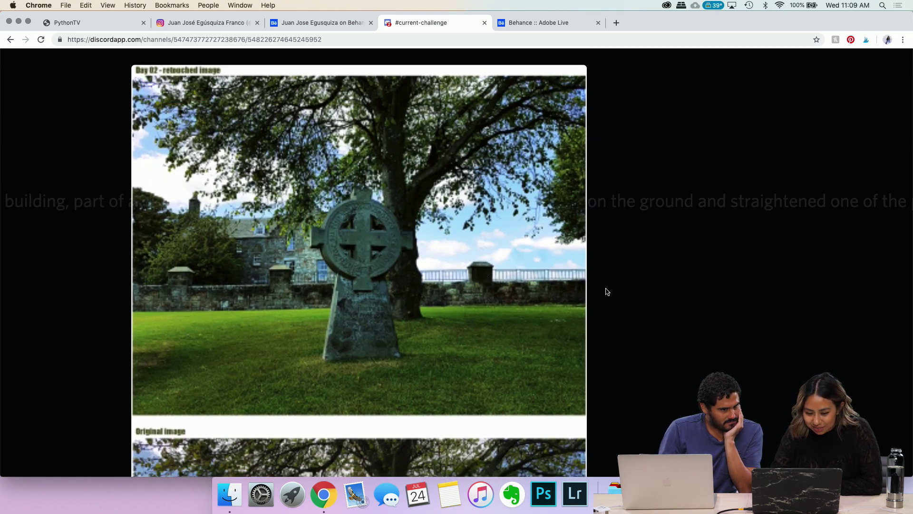
scroll(607, 291, "down", 2)
scroll(607, 291, "up", 1)
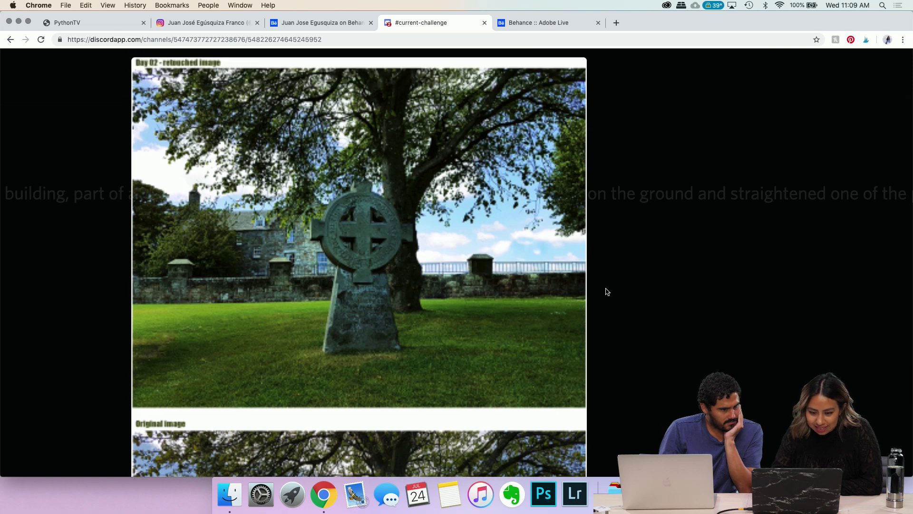
scroll(607, 291, "down", 2)
scroll(606, 292, "up", 2)
scroll(606, 291, "down", 2)
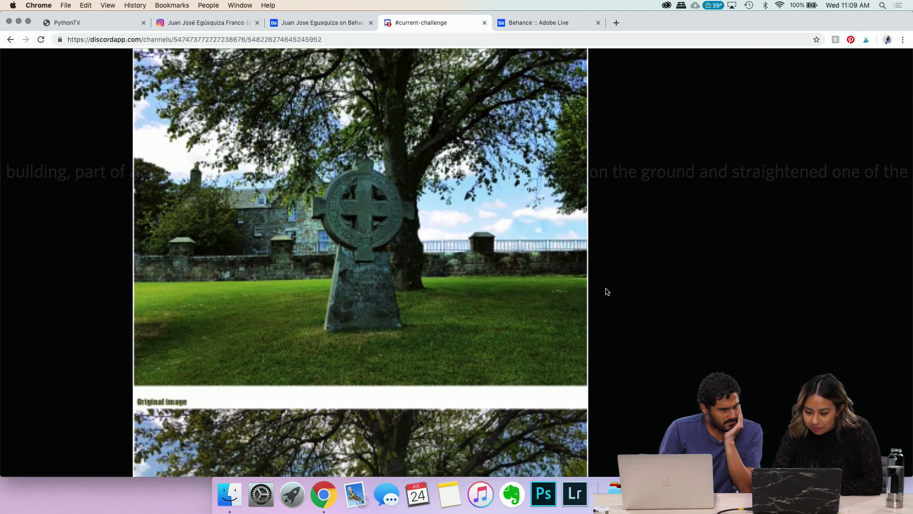
Step: Check the lawn, the partial statue and the background behind the wall in both stone cross versions, and close the image
scroll(606, 291, "down", 8)
scroll(607, 291, "up", 3)
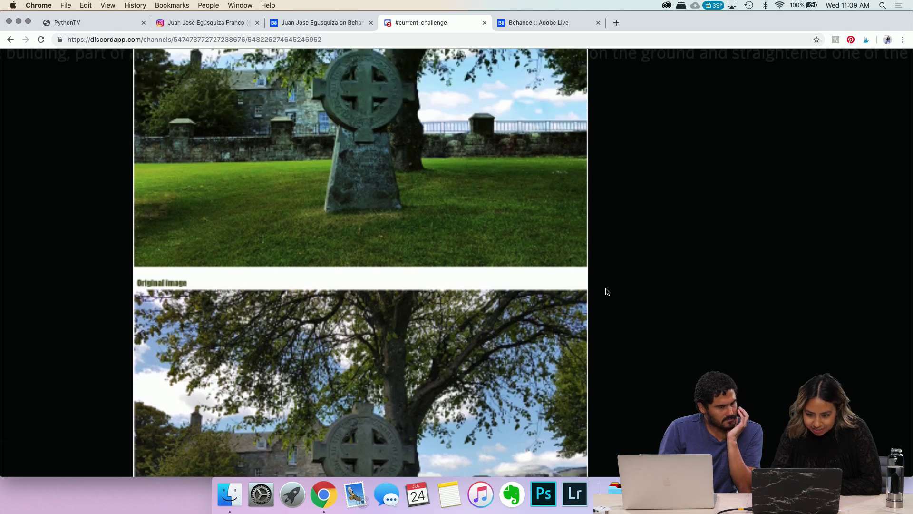
scroll(606, 291, "up", 2)
scroll(607, 291, "down", 8)
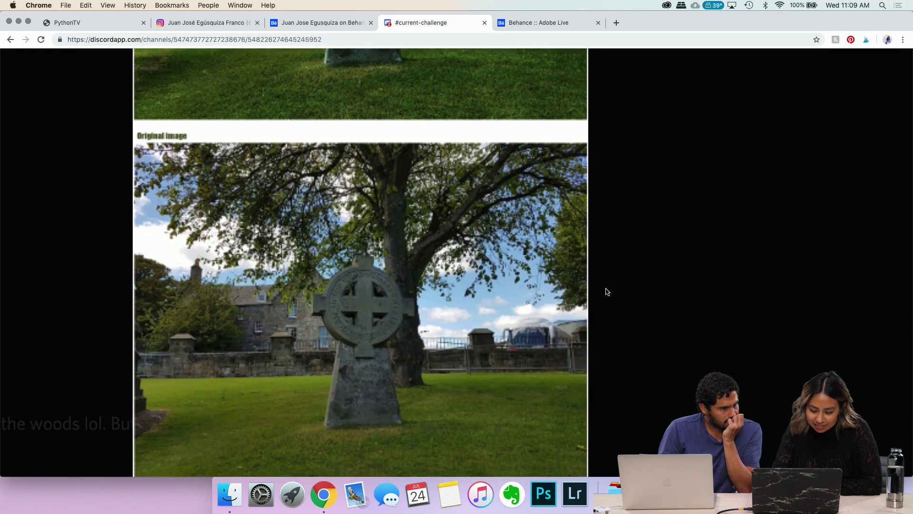
scroll(606, 290, "up", 3)
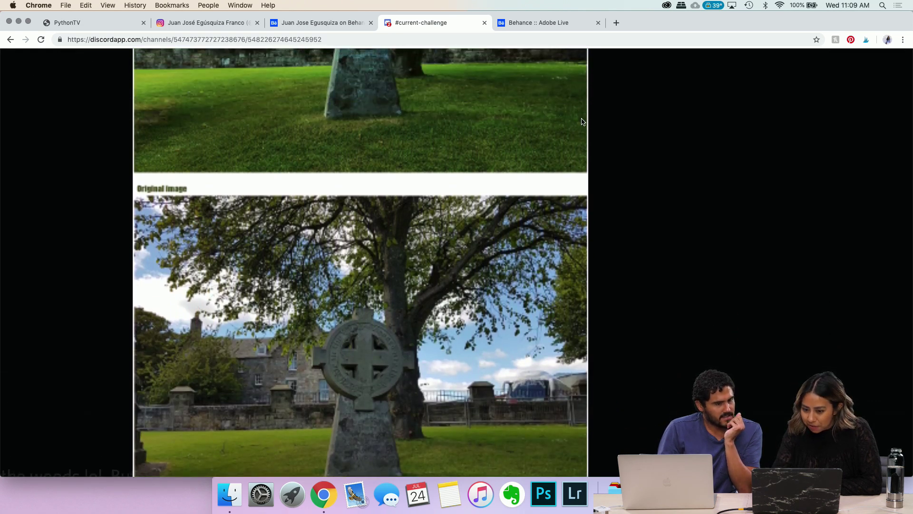
scroll(584, 142, "down", 3)
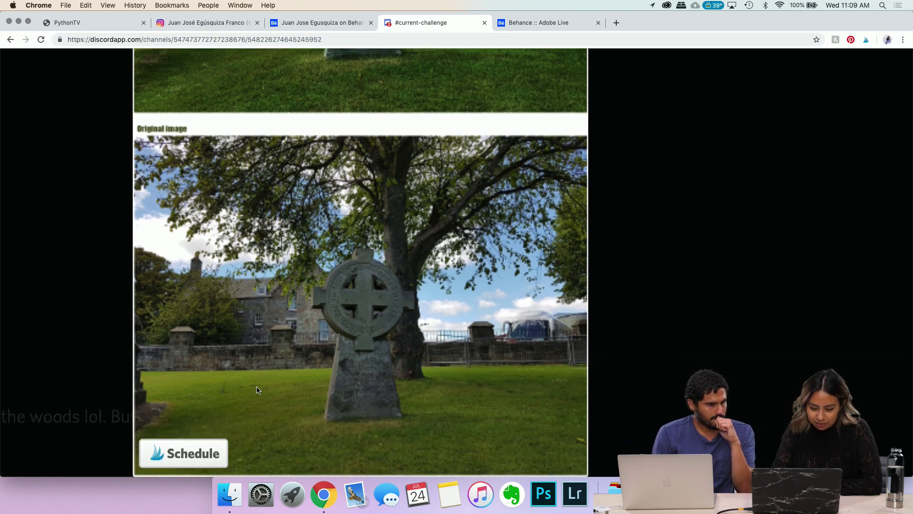
scroll(544, 415, "up", 5)
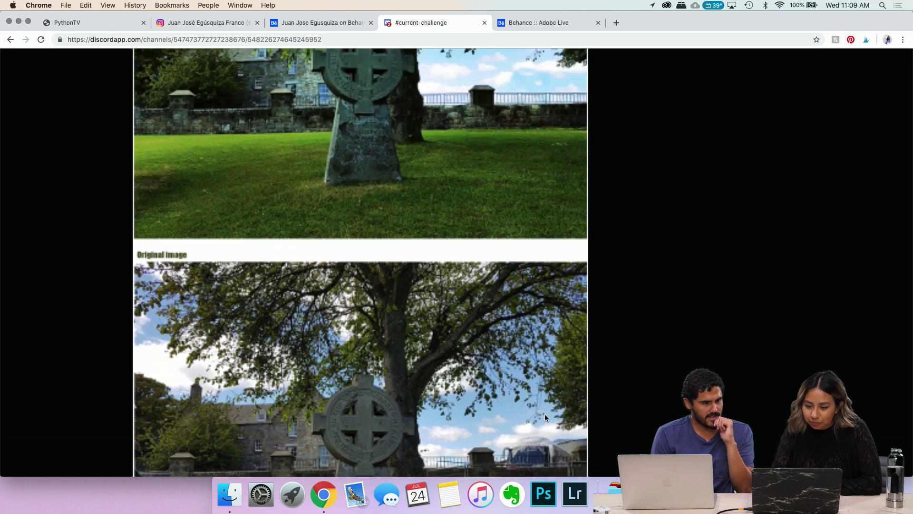
scroll(545, 417, "up", 7)
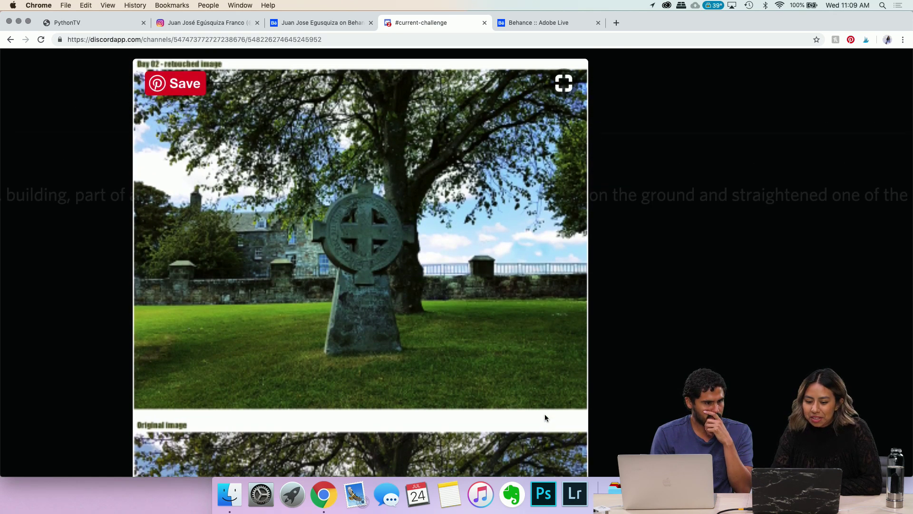
scroll(545, 418, "up", 1)
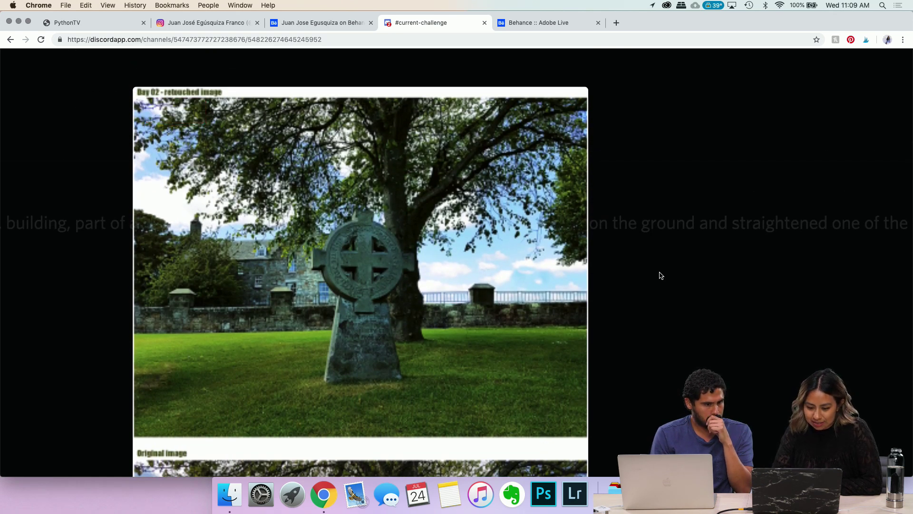
scroll(661, 276, "down", 1)
left_click(687, 328)
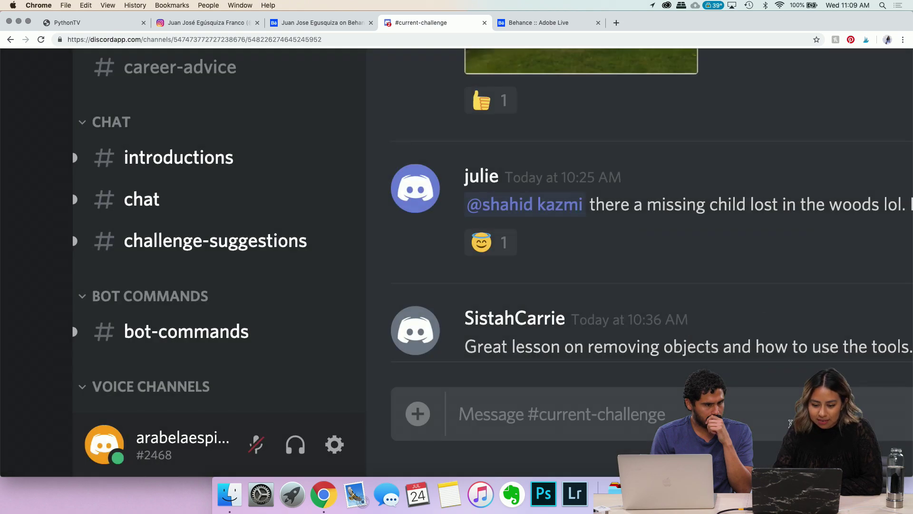
Step: Find the earlier "day 02" post with the hikers walking along a wooden fence, and enlarge its before-and-after image
scroll(616, 383, "down", 5)
scroll(617, 383, "up", 5)
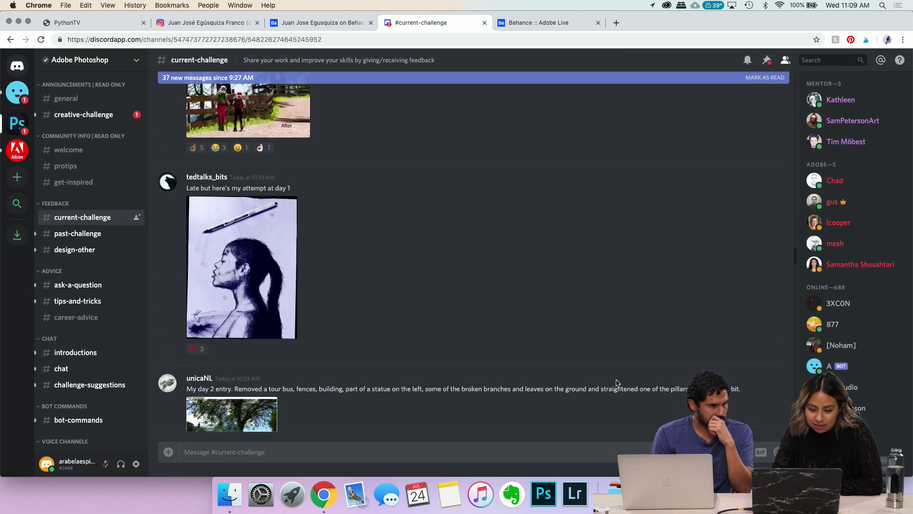
scroll(617, 383, "up", 4)
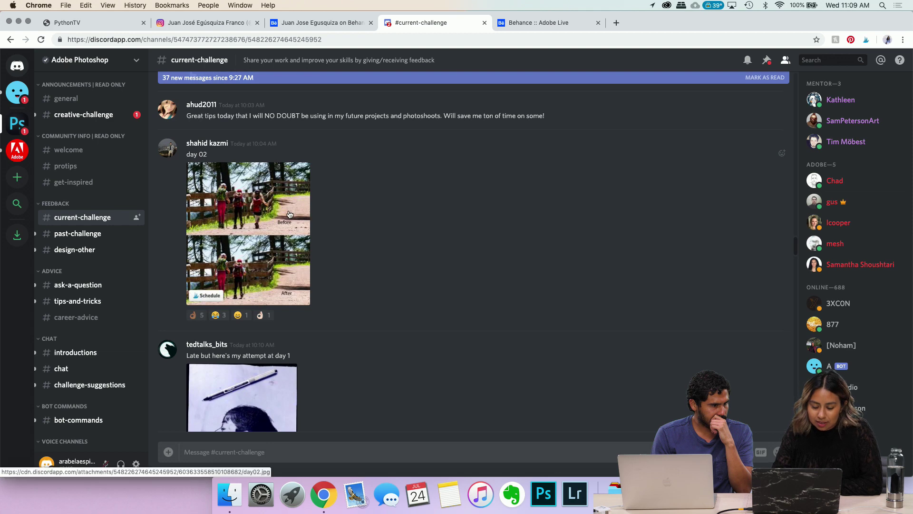
left_click(289, 214)
scroll(436, 243, "up", 3)
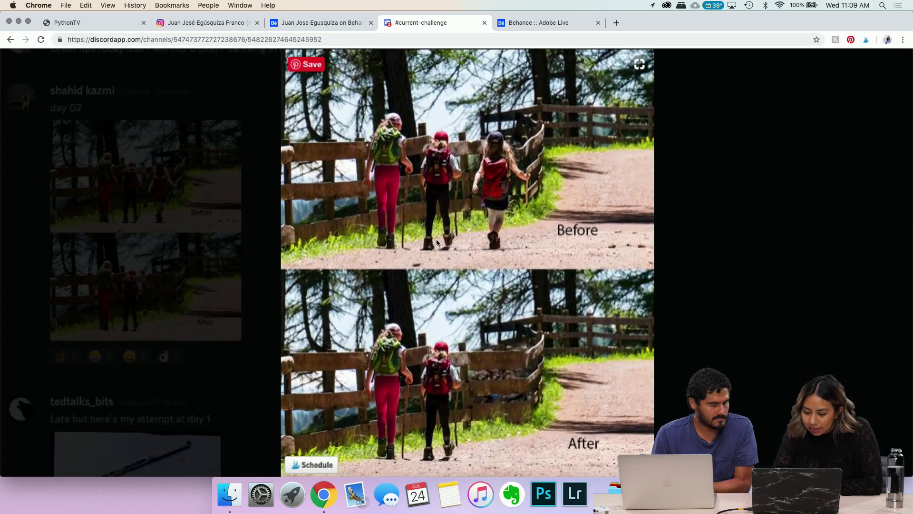
Step: Compare the before and after versions of the hikers image, focusing on the area of the removed third hiker
scroll(720, 309, "up", 1)
scroll(721, 312, "down", 1)
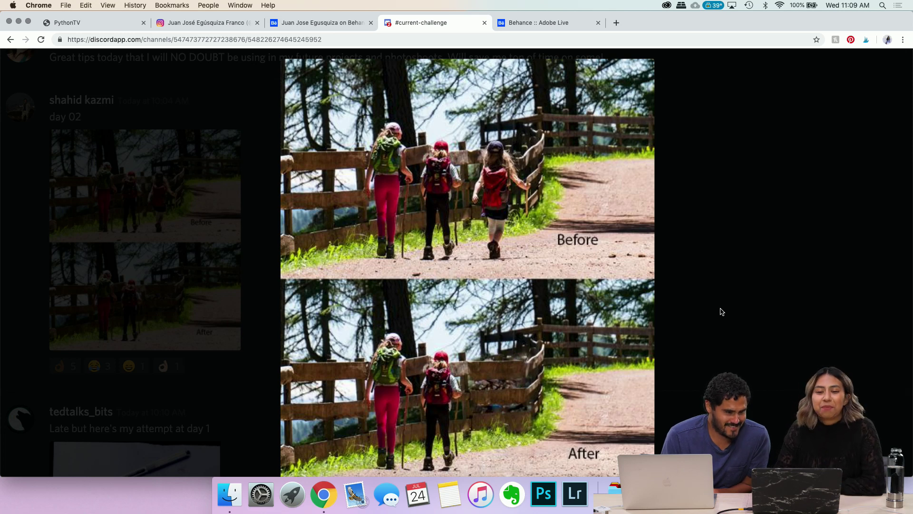
mouse_move(503, 255)
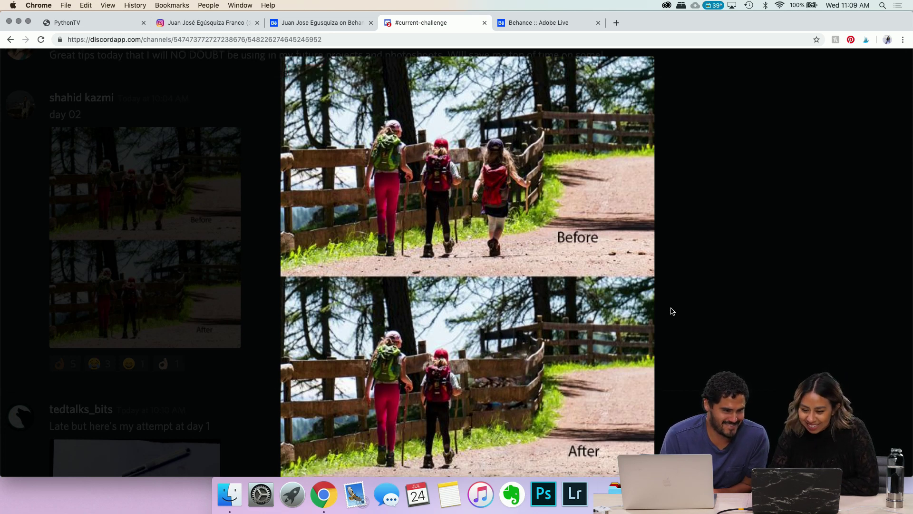
scroll(671, 310, "down", 2)
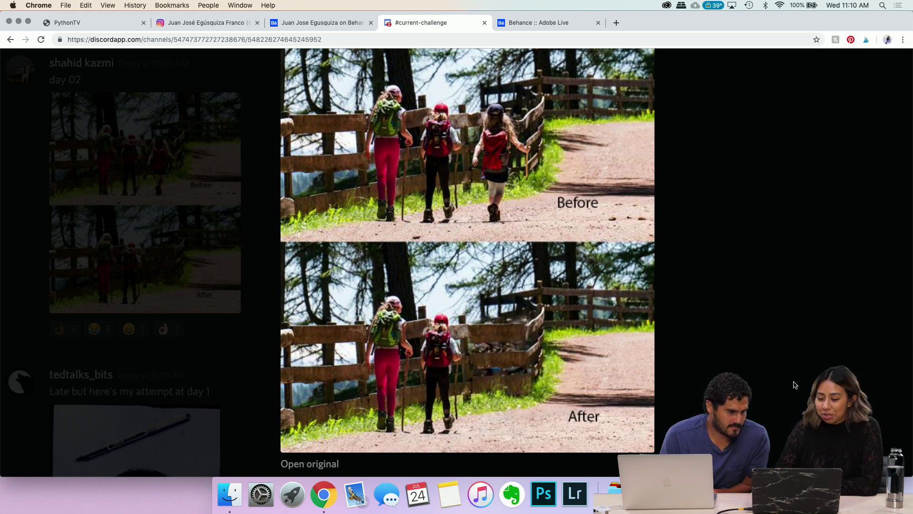
scroll(786, 317, "up", 1)
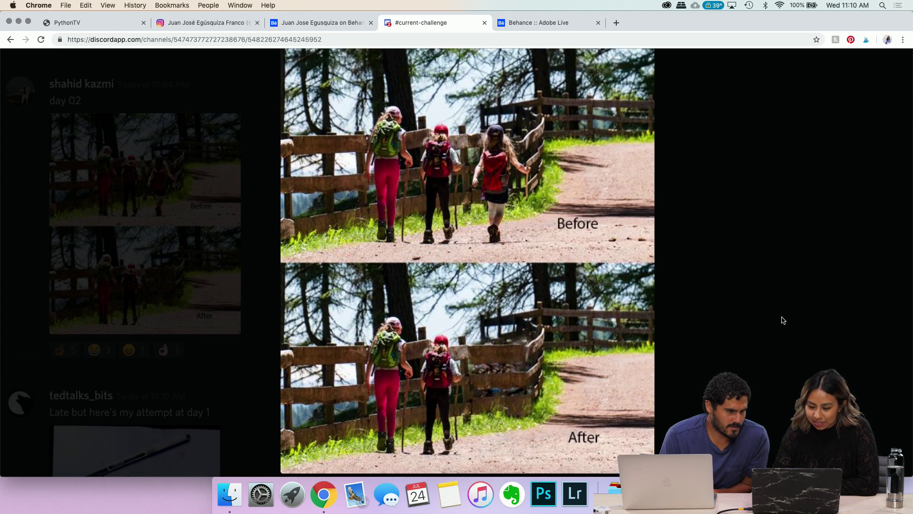
scroll(783, 320, "down", 1)
scroll(808, 324, "up", 1)
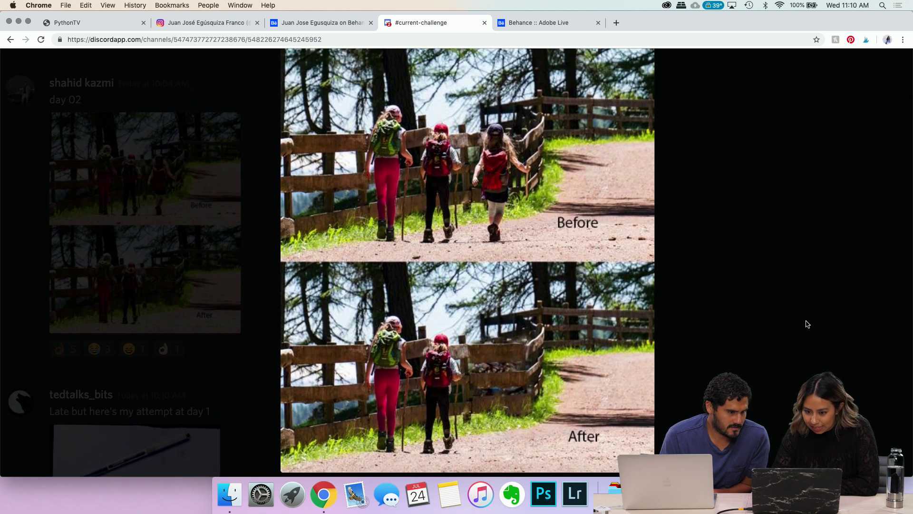
scroll(808, 324, "up", 1)
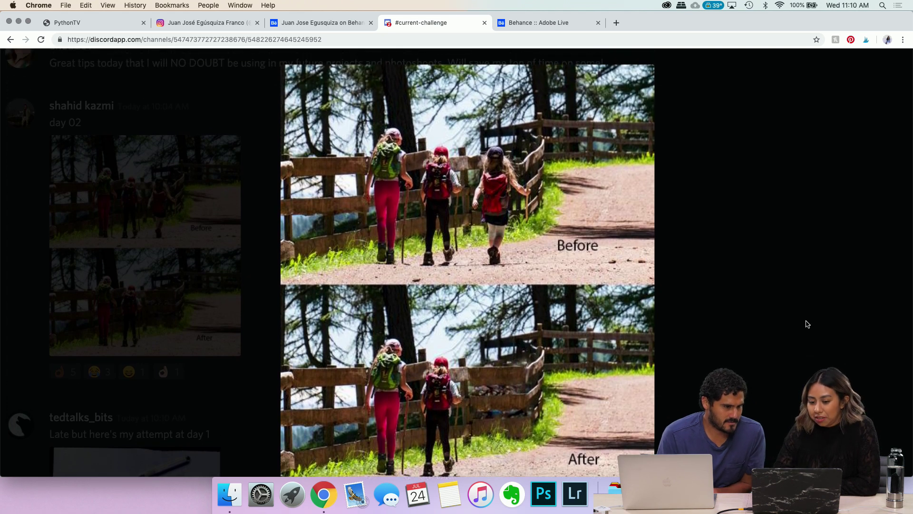
Step: Examine the rebuilt fence, grass and path in the retouched hikers photo against the original, and close the image
scroll(808, 324, "down", 1)
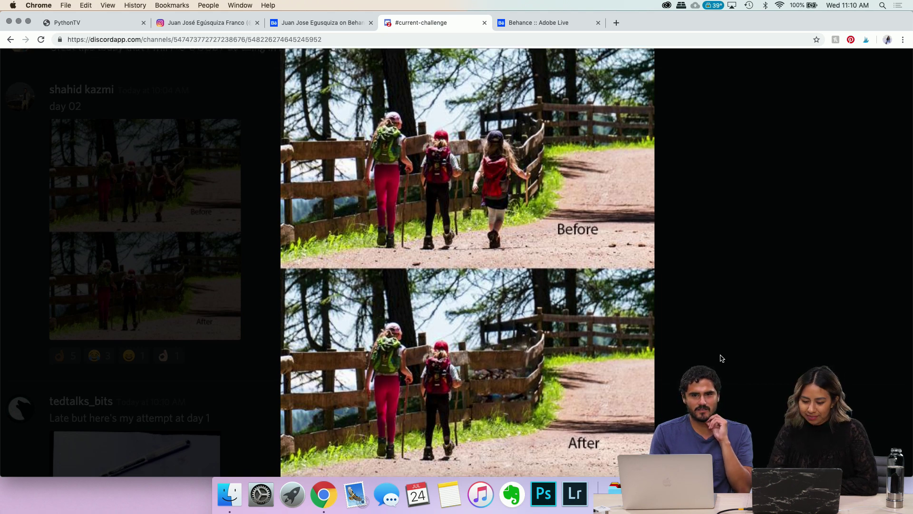
scroll(720, 357, "down", 1)
scroll(730, 356, "up", 2)
scroll(734, 355, "down", 1)
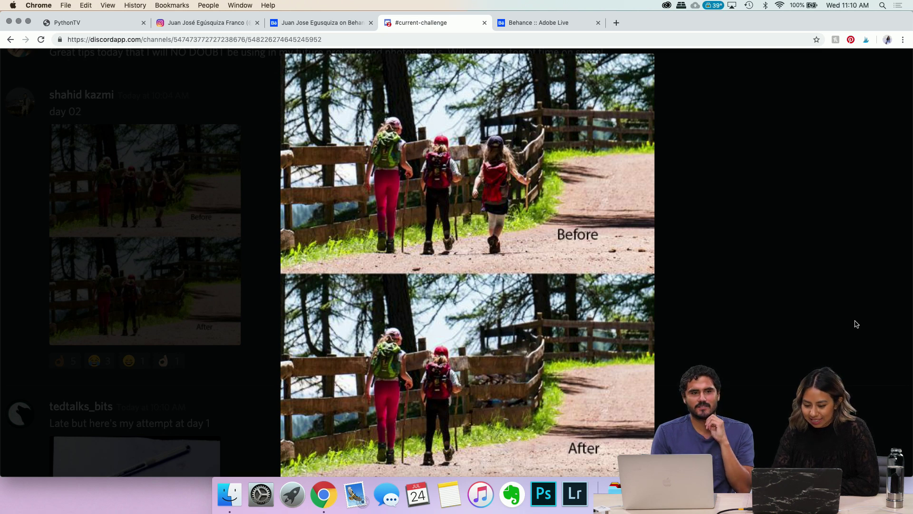
scroll(788, 239, "down", 1)
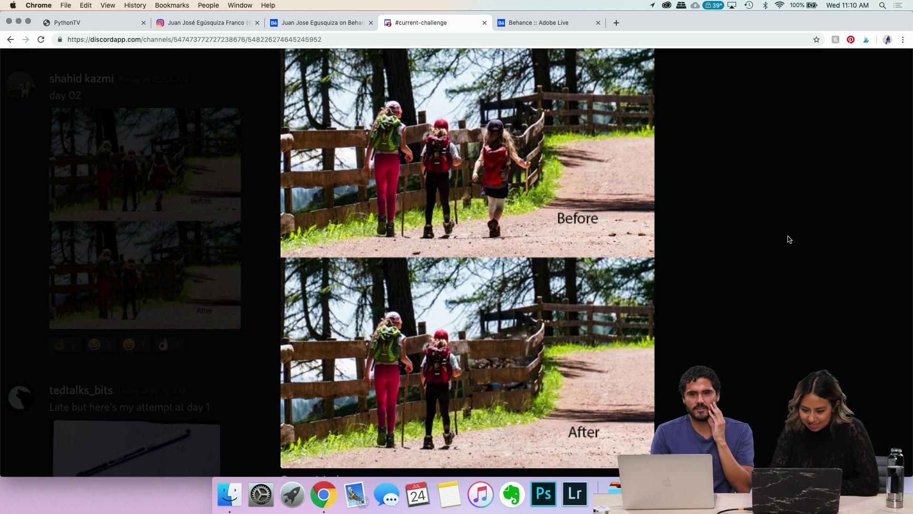
scroll(771, 281, "down", 2)
scroll(772, 275, "up", 5)
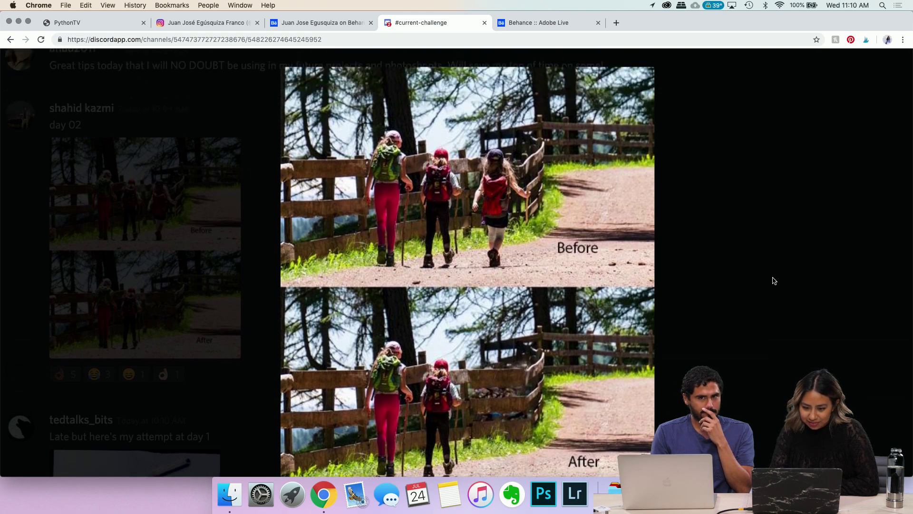
left_click(846, 246)
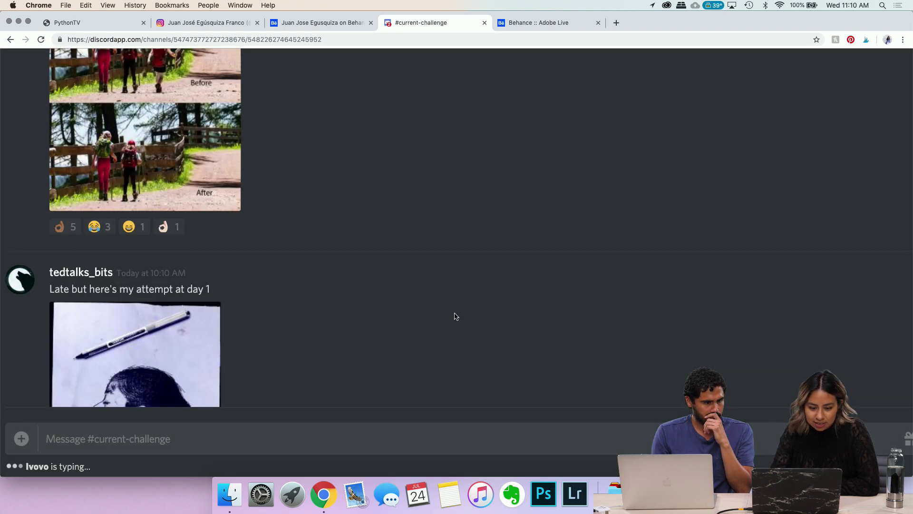
Step: Find the preceding "Here is Day 2" post and enlarge its image of the hooded child on wet pavement
scroll(323, 259, "up", 10)
scroll(325, 258, "up", 12)
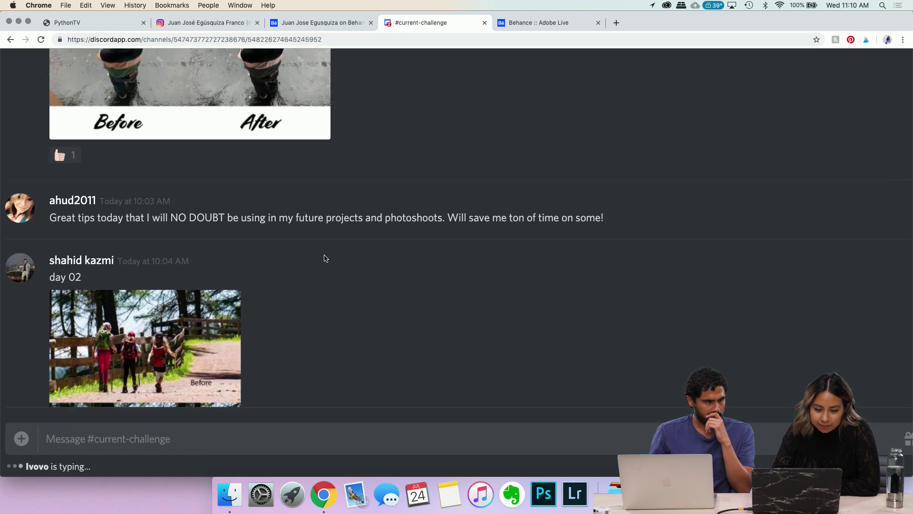
left_click(274, 234)
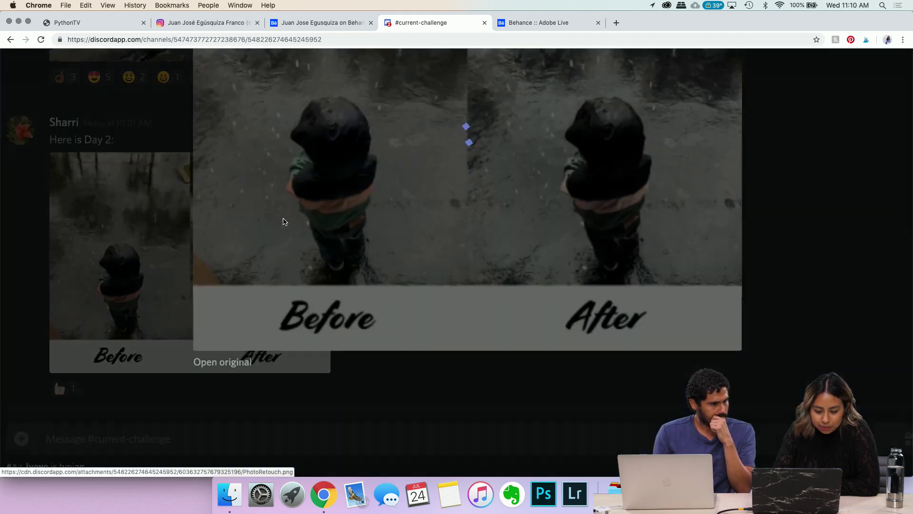
Step: Compare the before and after versions of the hooded child on wet pavement, and close the image
scroll(547, 314, "up", 6)
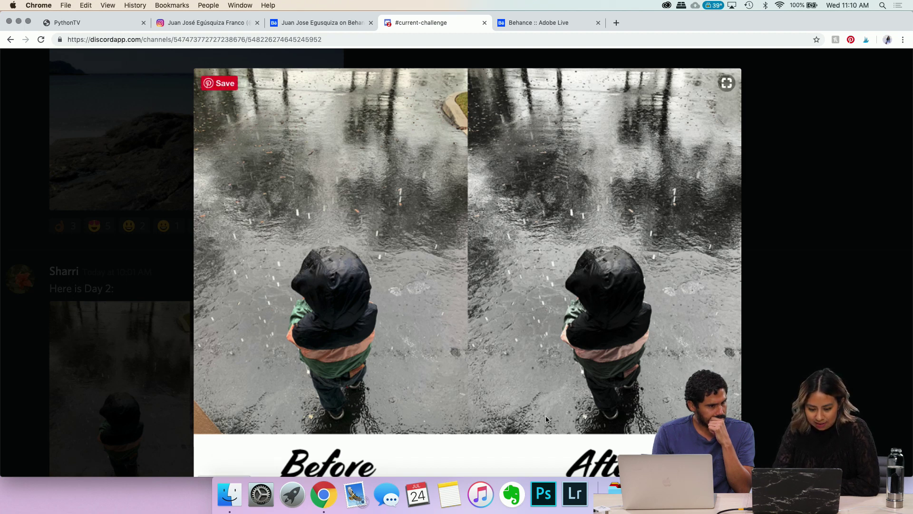
scroll(515, 338, "up", 2)
scroll(515, 338, "down", 3)
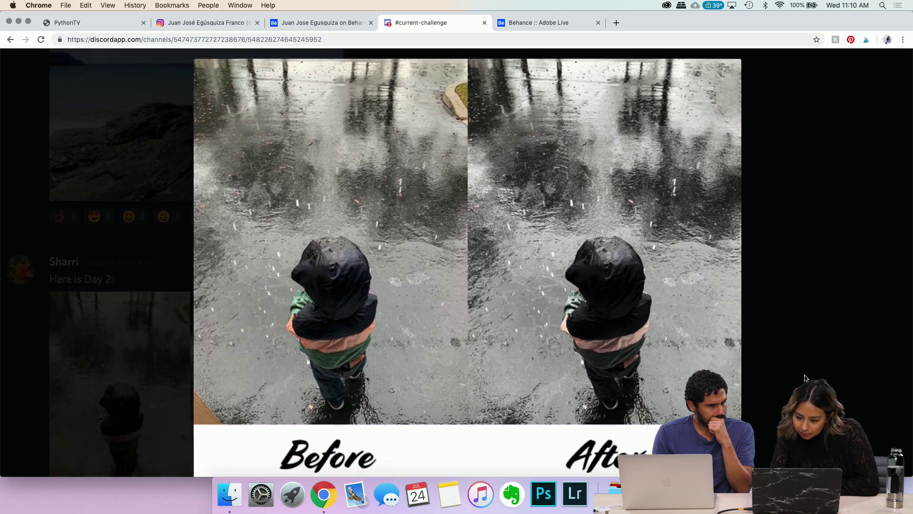
scroll(760, 286, "down", 2)
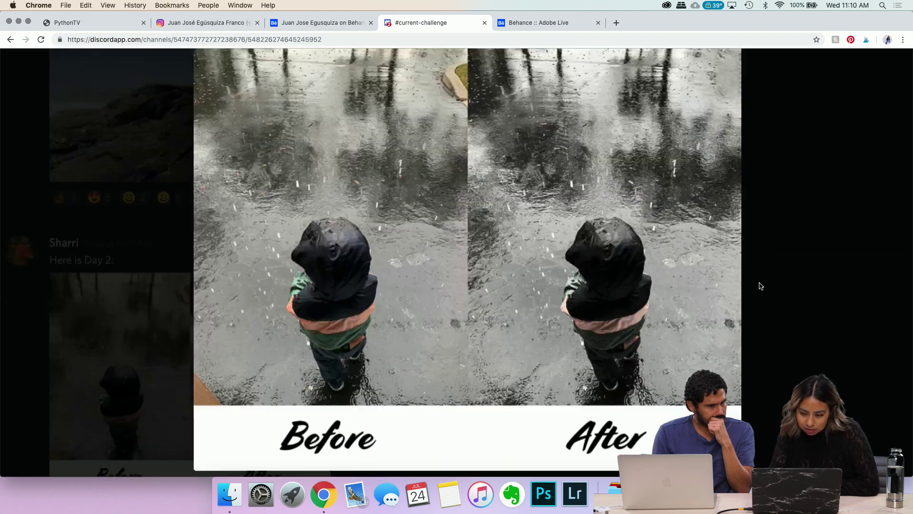
scroll(759, 286, "up", 3)
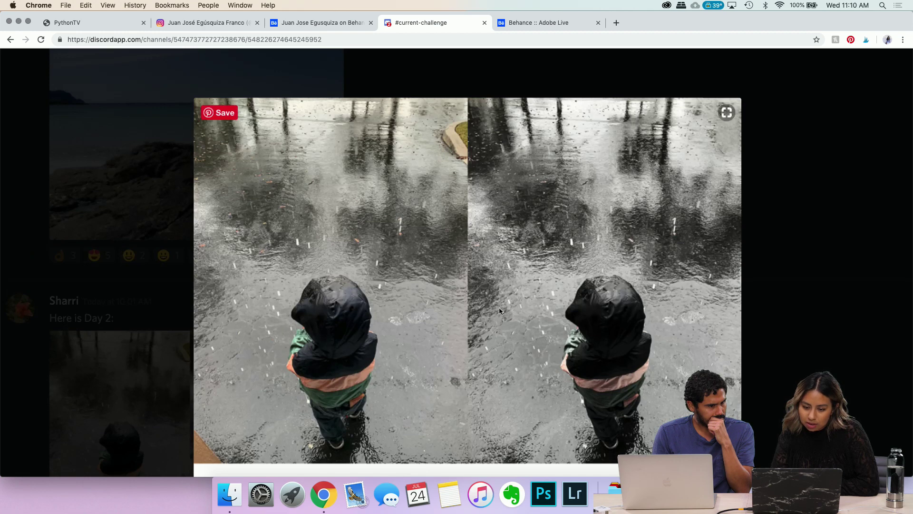
left_click(59, 284)
Step: Find the preceding "This is before" beach post and examine its enlarged original photo of the walking woman and the sneakers on the rock
scroll(309, 236, "up", 5)
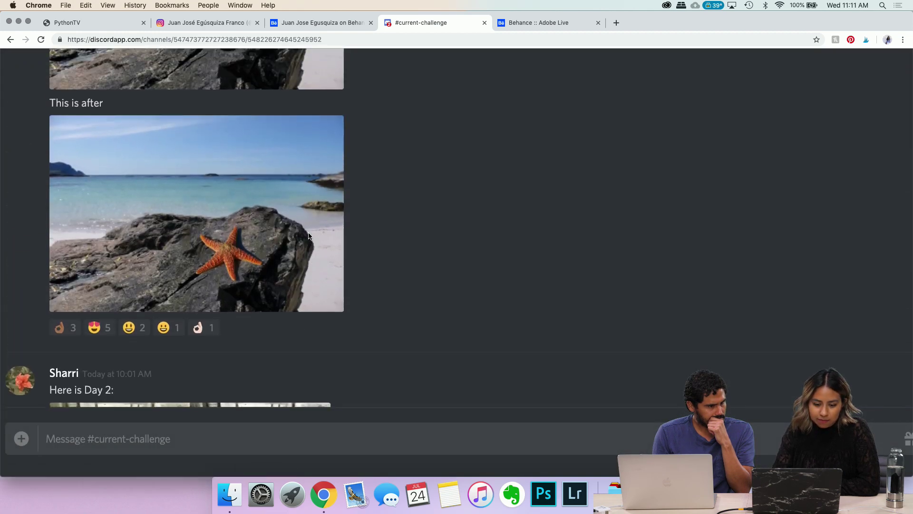
scroll(308, 235, "up", 4)
scroll(240, 160, "down", 2)
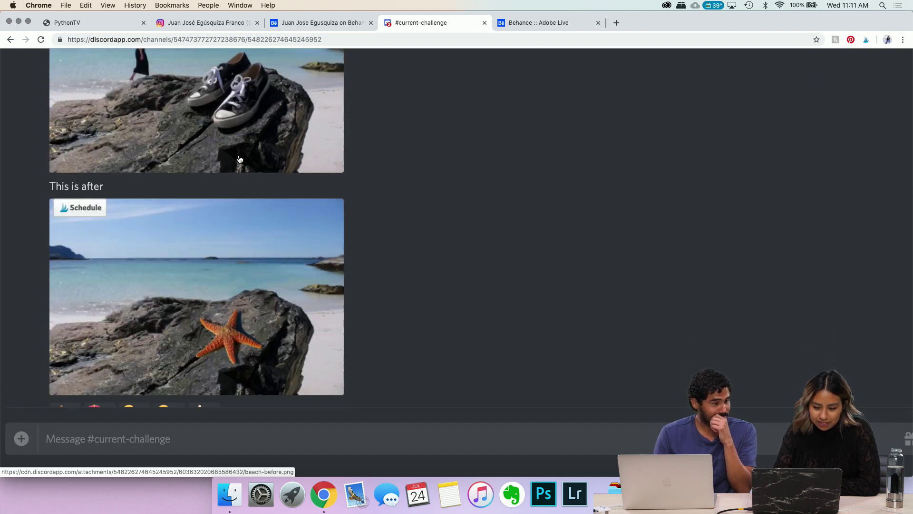
scroll(237, 159, "up", 2)
left_click(235, 158)
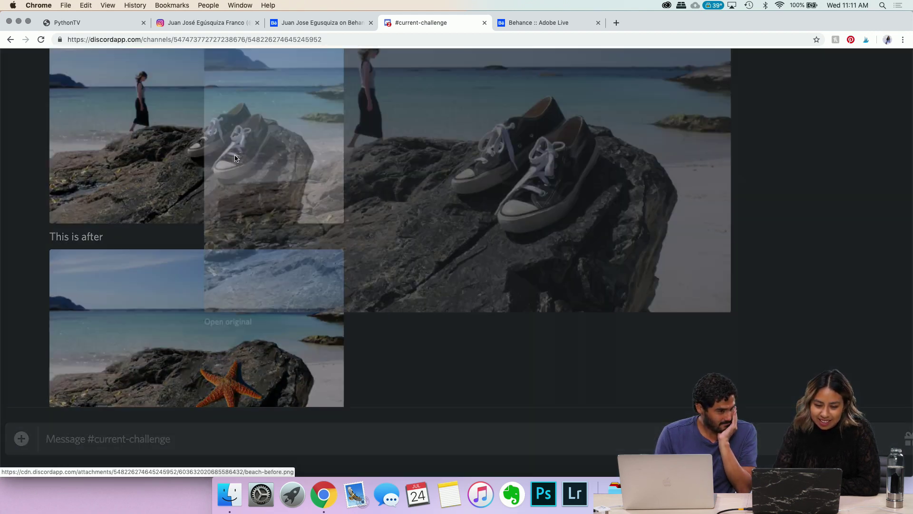
scroll(326, 199, "up", 3)
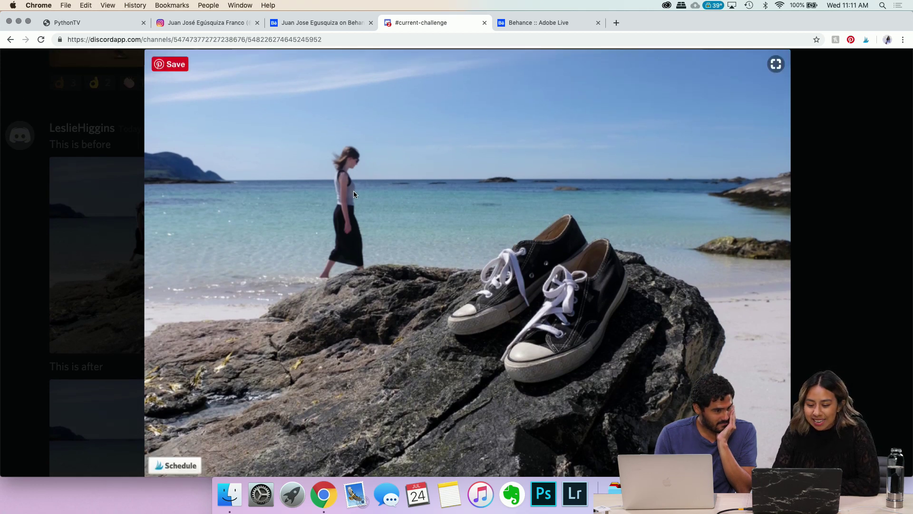
scroll(301, 358, "down", 2)
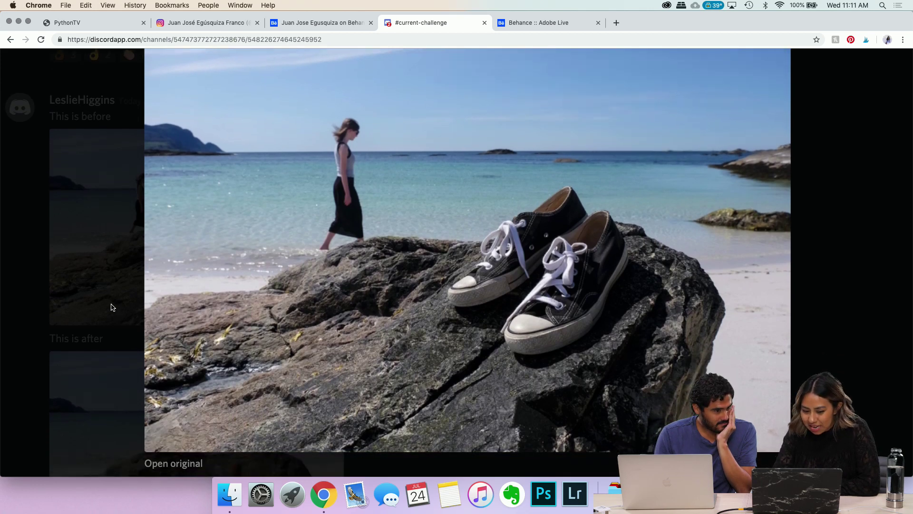
Step: Switch to the enlarged "This is after" beach image and examine the starfish on the rock and the cleared water
left_click(110, 305)
left_click(132, 306)
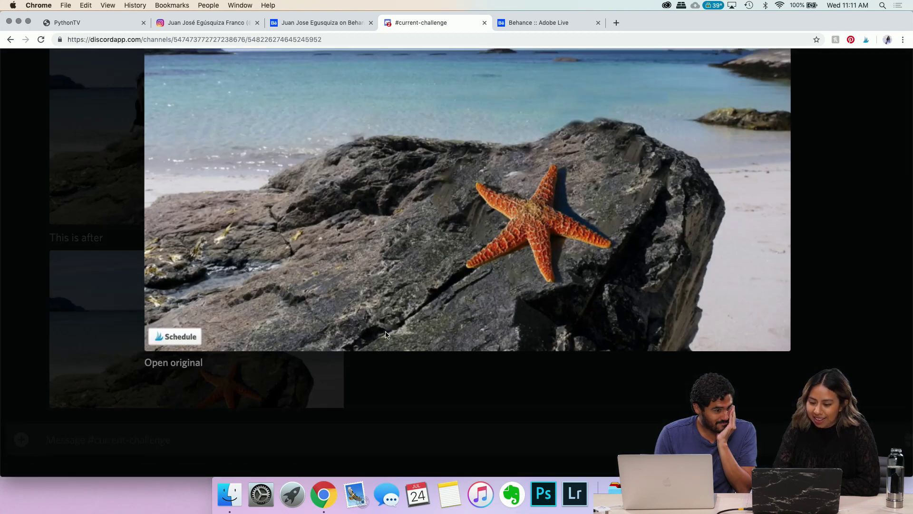
scroll(386, 334, "up", 2)
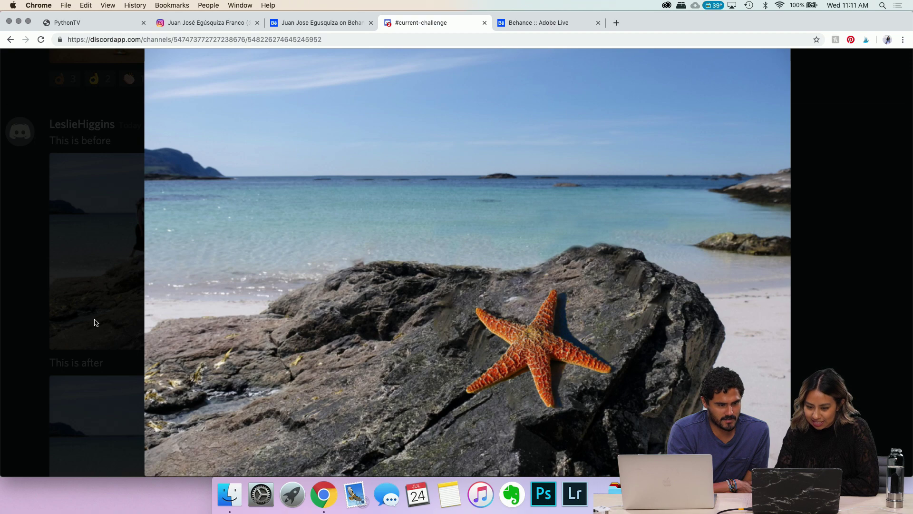
Step: Return to the enlarged "This is before" beach photo to recheck the original rock and figure, and close it
left_click(85, 287)
scroll(171, 240, "up", 3)
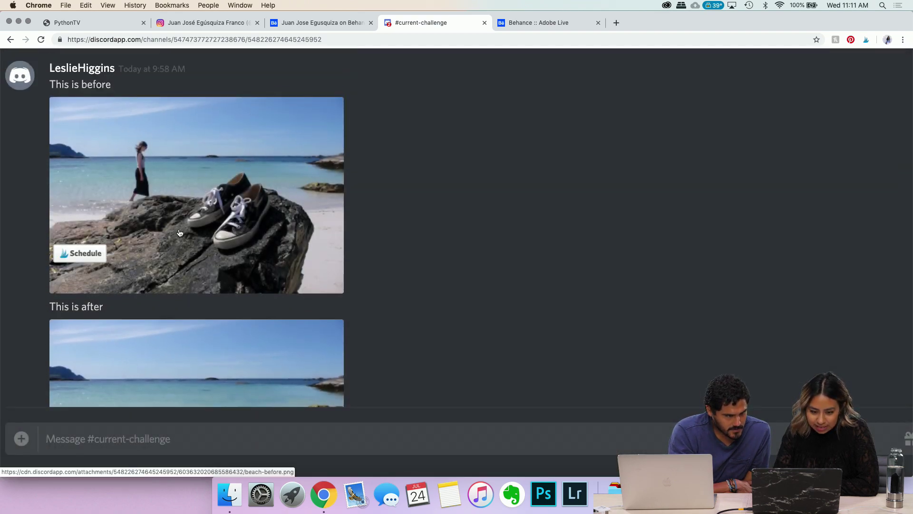
left_click(180, 233)
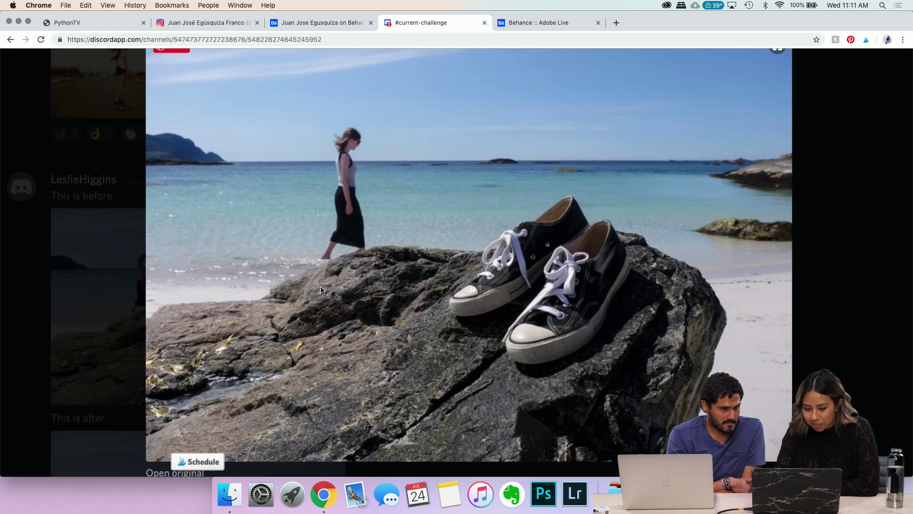
left_click(56, 276)
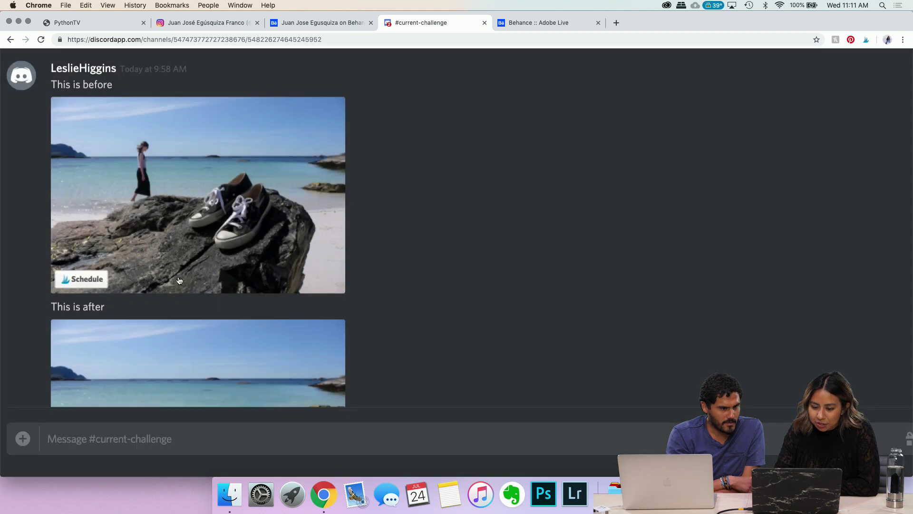
Step: Enlarge the "This is after" starfish image again, inspect the retouched rock edge, and close it
left_click(220, 342)
scroll(475, 240, "up", 3)
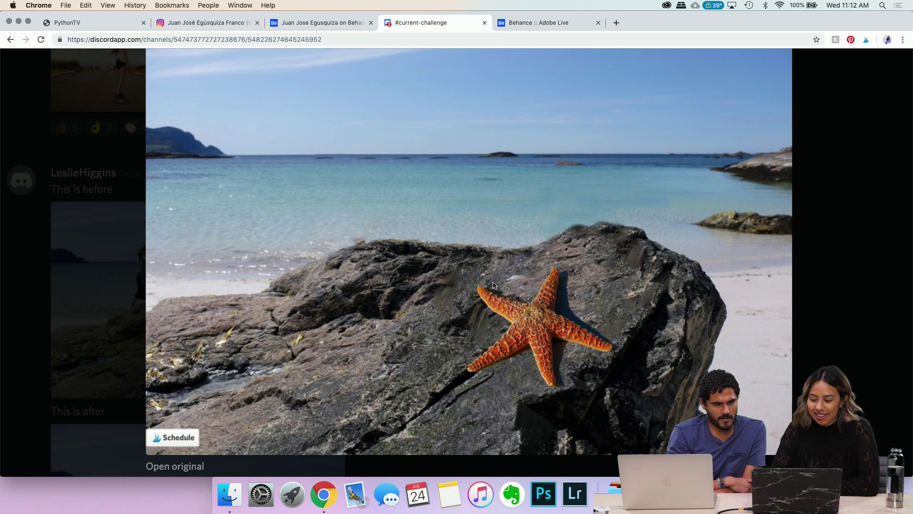
left_click(21, 252)
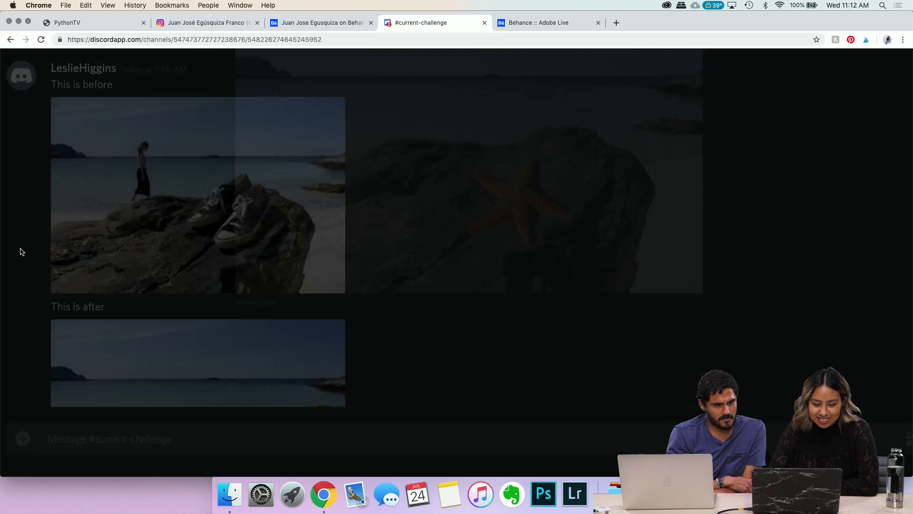
Step: Find the preceding "Removal of distractions." post and view its skateboarder before-and-after image enlarged
scroll(284, 275, "up", 10)
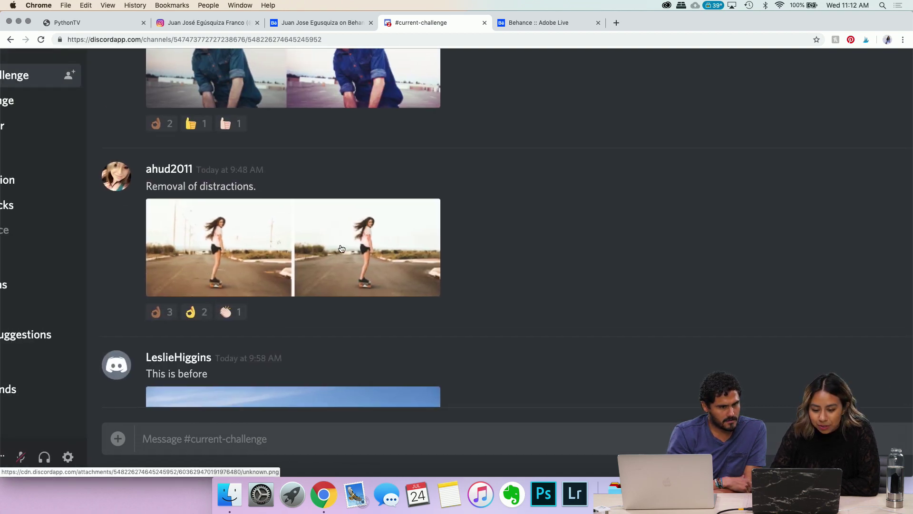
left_click(370, 256)
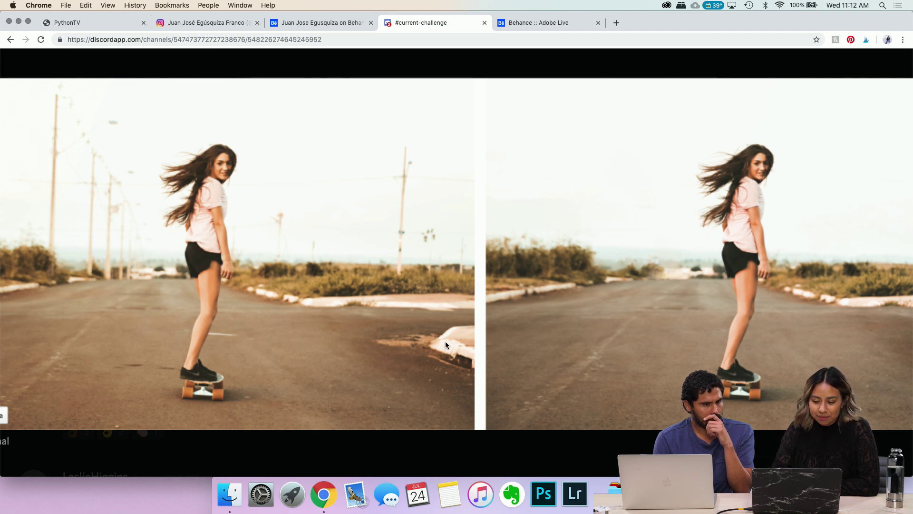
scroll(458, 355, "down", 5)
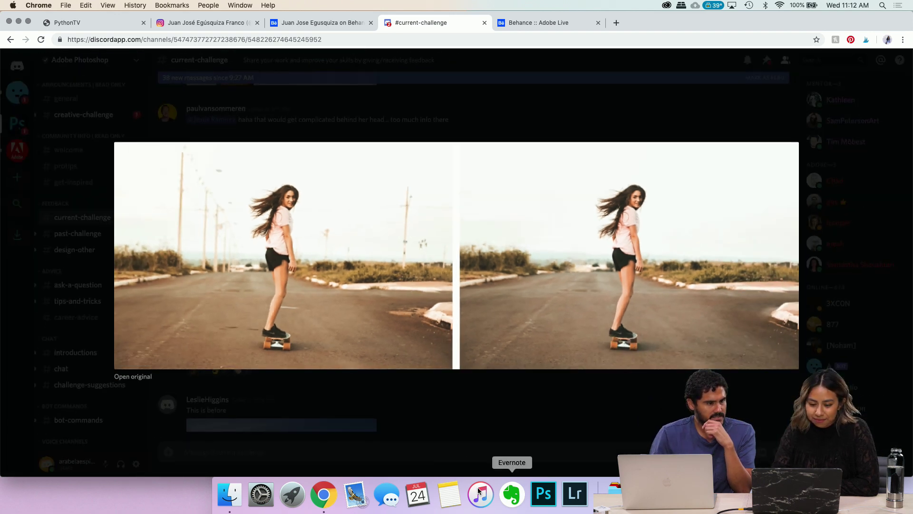
scroll(509, 307, "up", 5)
scroll(510, 307, "up", 3)
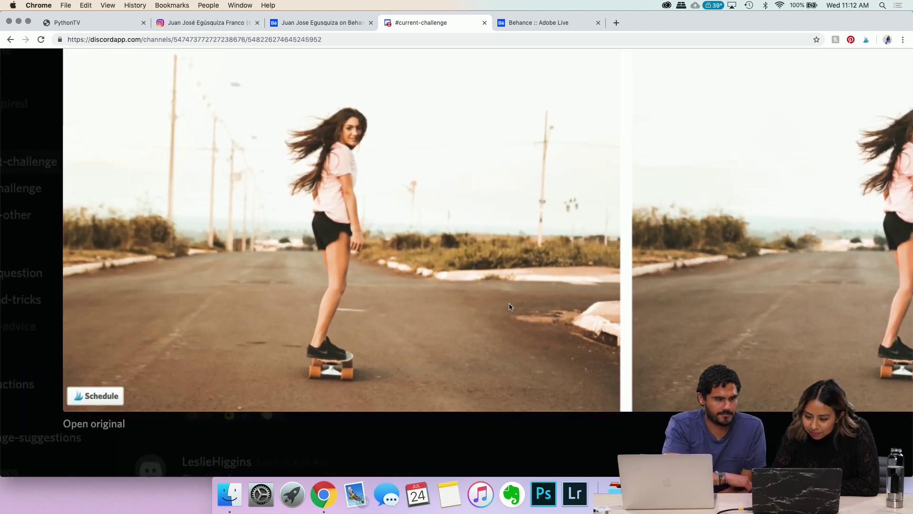
Step: Compare the retouched sky, roadside and road behind the skateboarder with the original, and close the image
scroll(555, 319, "right", 5)
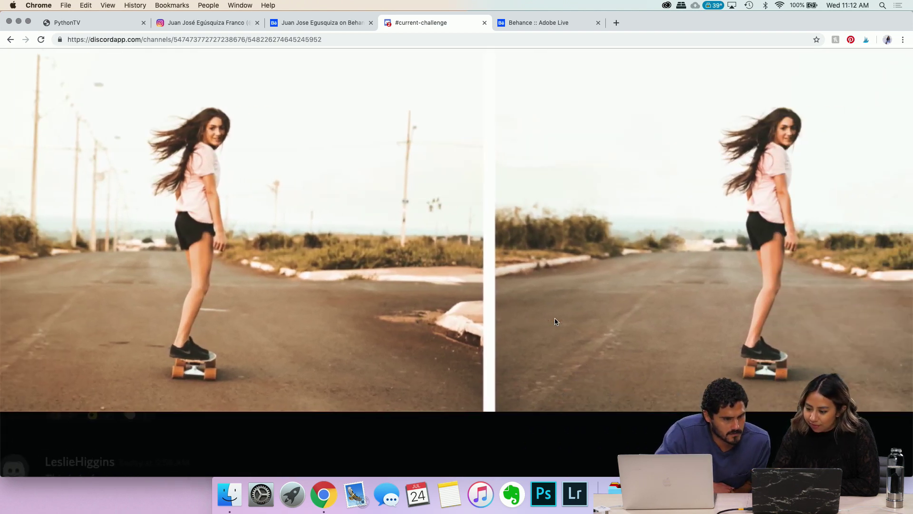
scroll(555, 320, "right", 2)
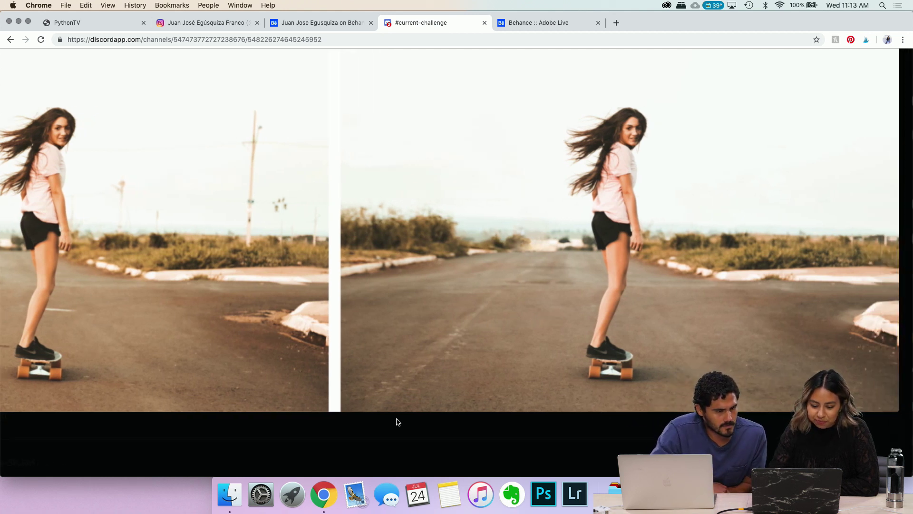
left_click(385, 398)
left_click(401, 399)
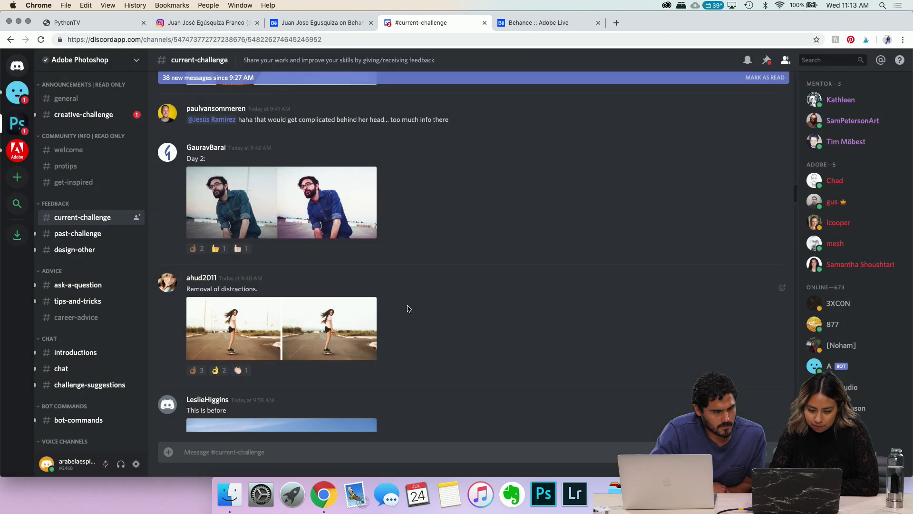
Step: Find the preceding "Day 2:" post with the bearded man in a denim shirt, and enlarge its before-and-after image
scroll(407, 308, "up", 2)
left_click(325, 245)
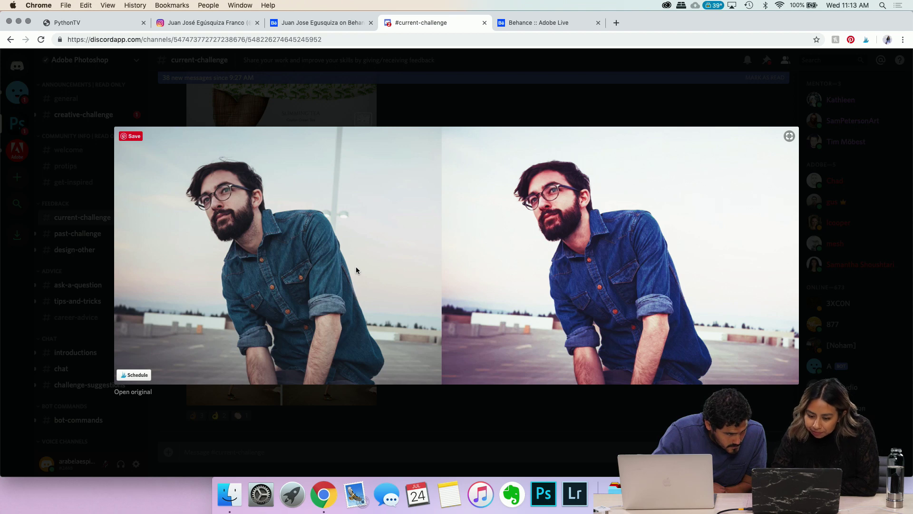
scroll(356, 270, "up", 3)
scroll(356, 271, "right", 2)
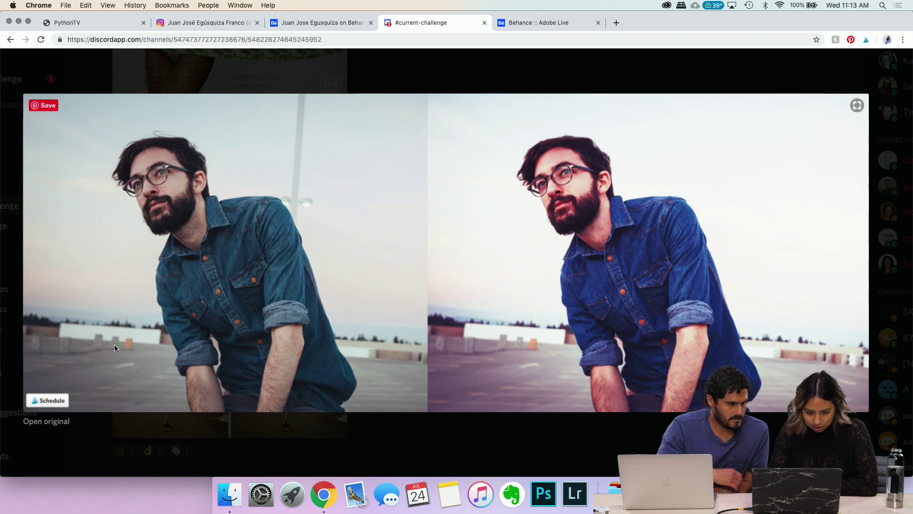
Step: Compare the removed lamp post and the color changes in the two denim-shirt portraits, and close the image
scroll(114, 344, "left", 2)
scroll(114, 348, "right", 3)
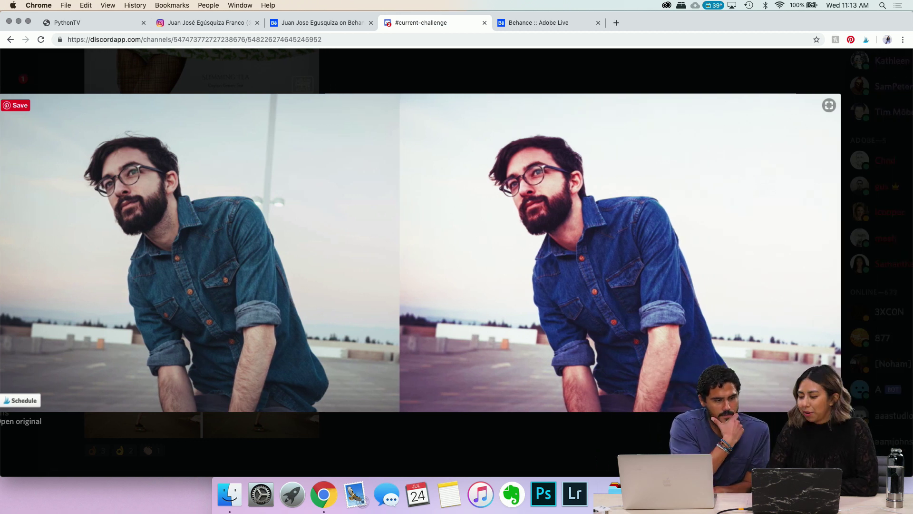
scroll(196, 300, "left", 4)
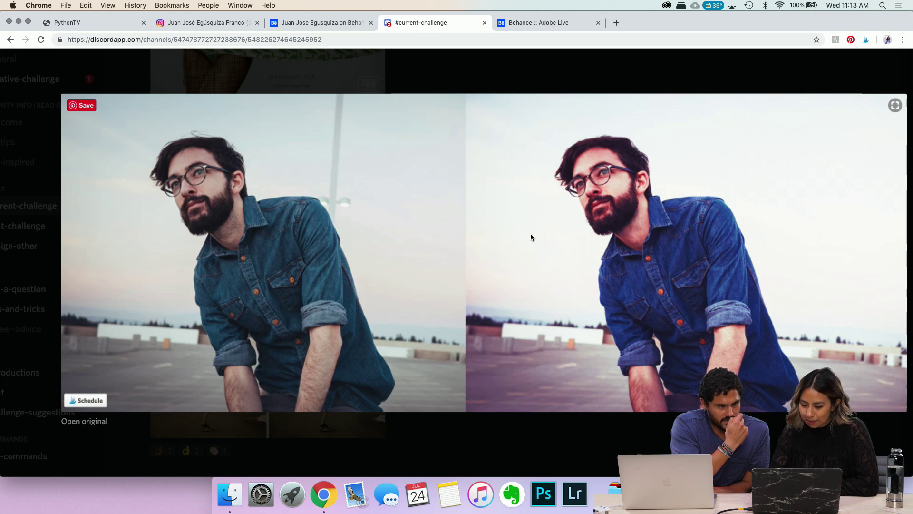
scroll(531, 236, "right", 2)
scroll(530, 237, "right", 1)
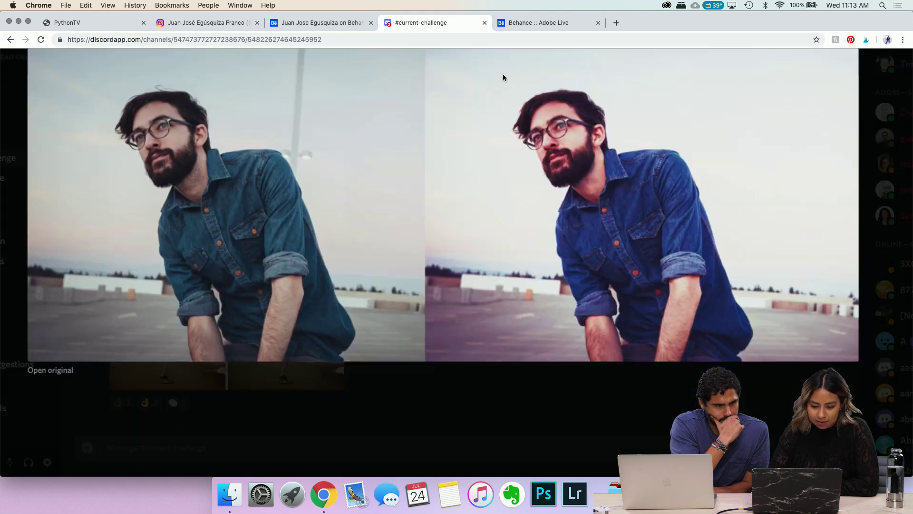
left_click(503, 73)
Step: Browse the earlier posts with the tea packaging and Louvre drawings, back to the "may have removed a bit too much" post
scroll(460, 256, "up", 5)
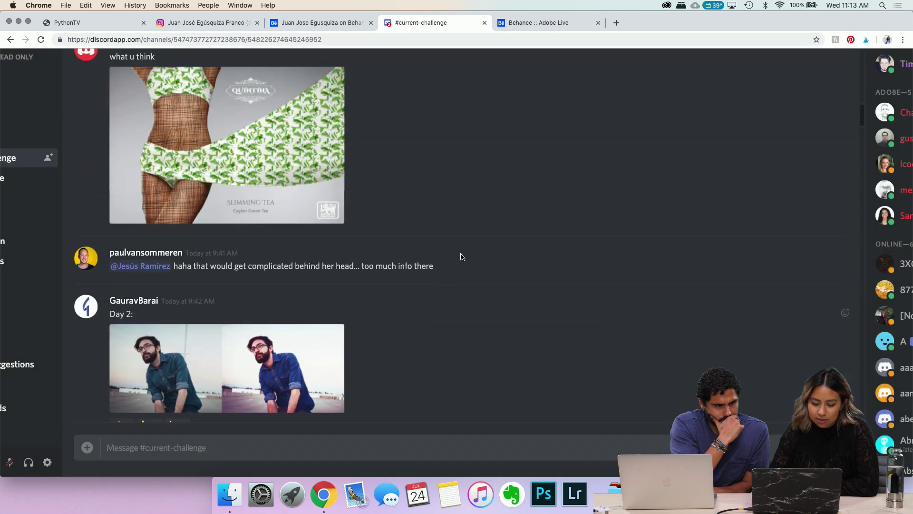
scroll(460, 257, "up", 6)
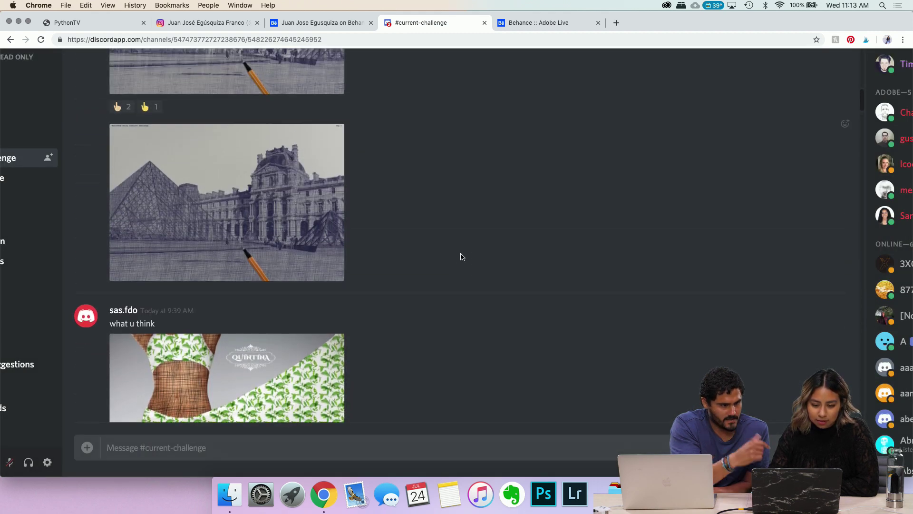
scroll(460, 257, "down", 5)
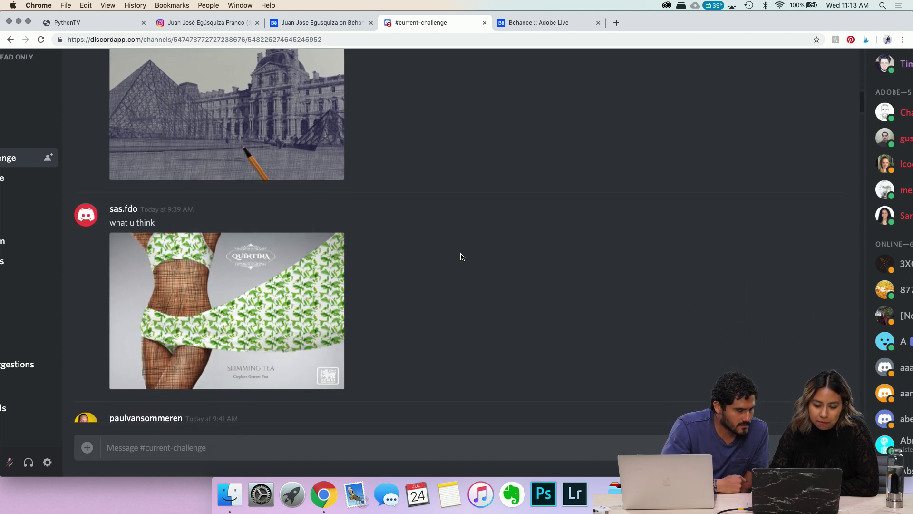
scroll(461, 257, "down", 3)
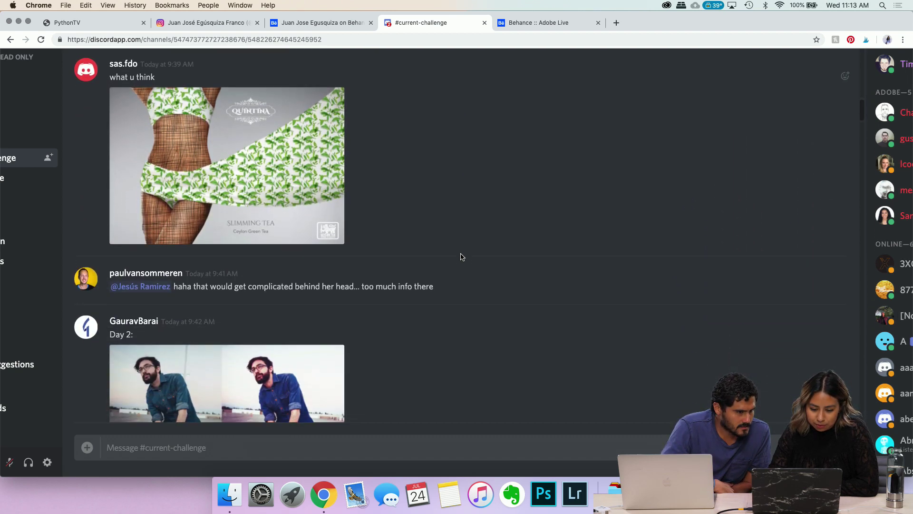
scroll(460, 256, "up", 15)
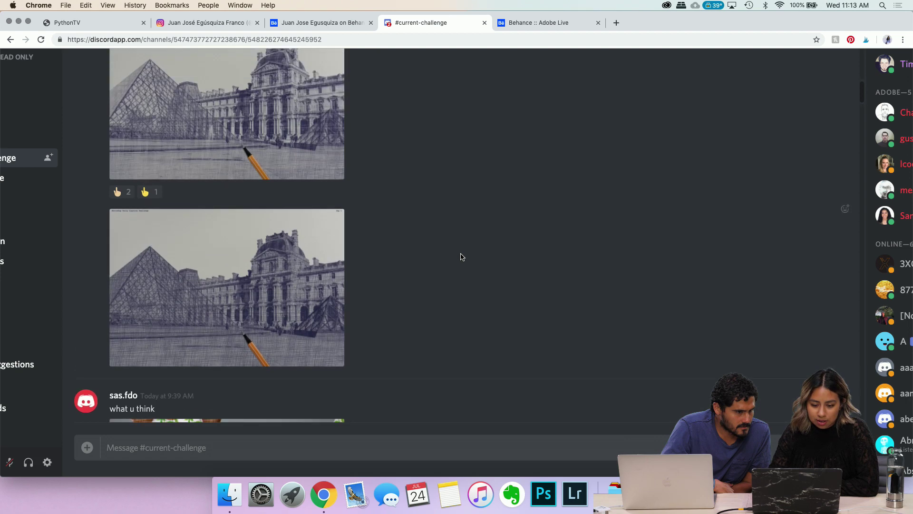
scroll(460, 257, "up", 6)
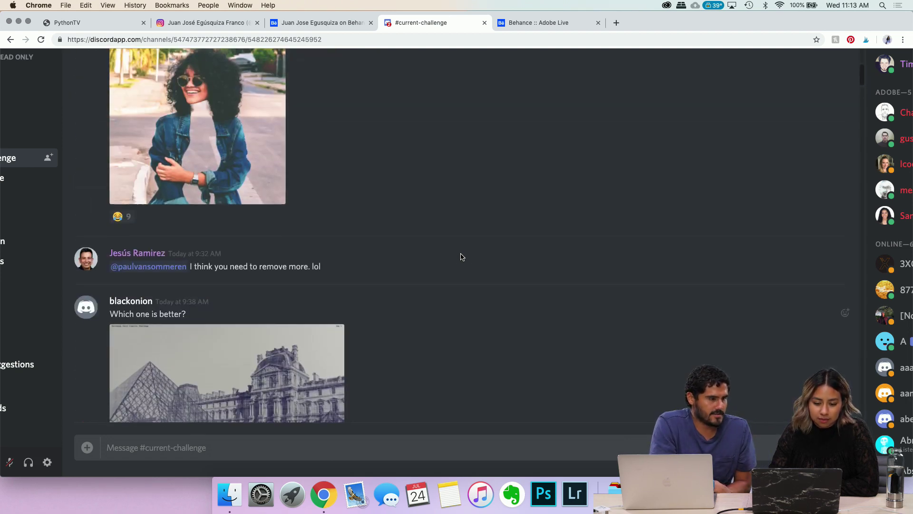
scroll(460, 257, "up", 2)
scroll(401, 261, "up", 2)
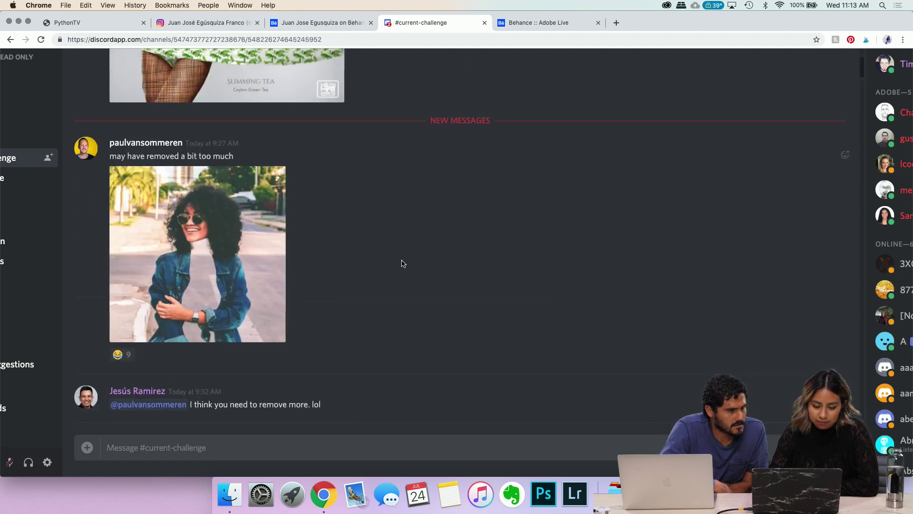
Step: Enlarge the "may have removed a bit too much" image of the curly-haired woman in a denim jacket, examine the retouch, and close it
left_click(256, 223)
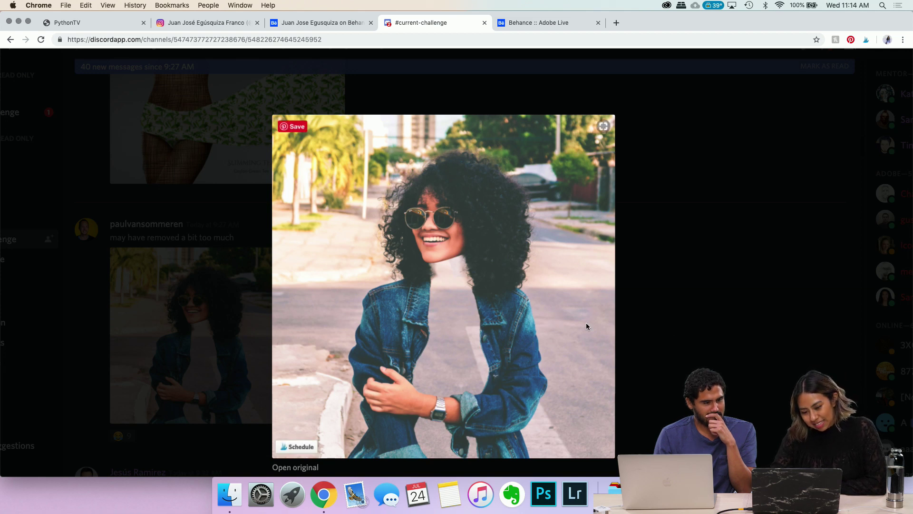
scroll(432, 374, "up", 2)
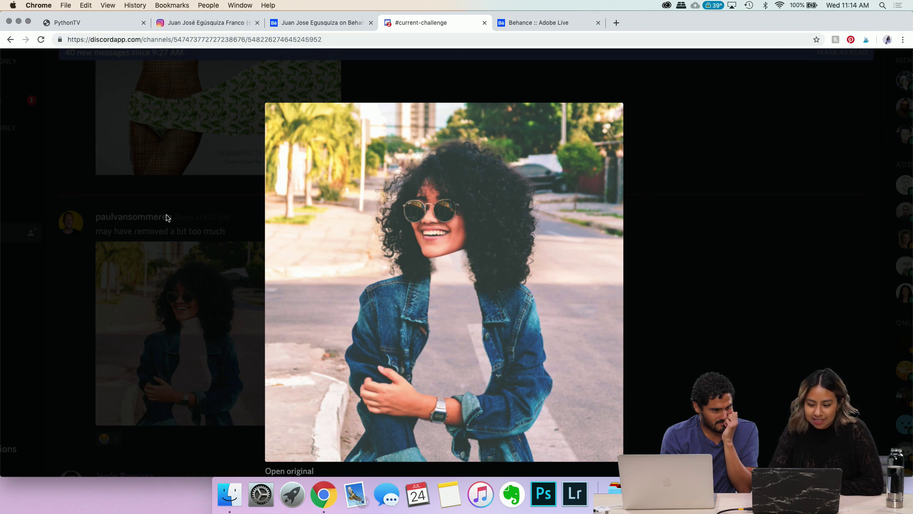
left_click(684, 257)
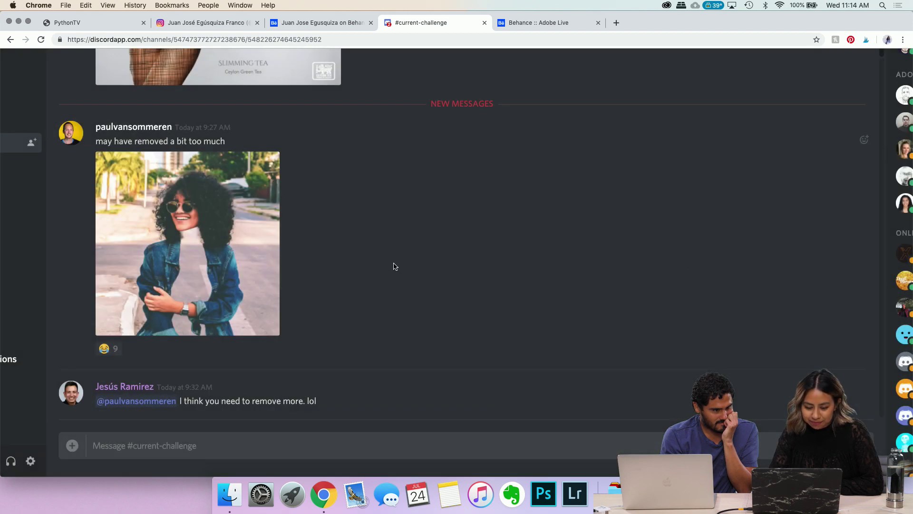
Step: Browse the earlier posts above the tea packaging, back to the guitarist artwork and the question about the "textures" folder
scroll(394, 265, "up", 5)
scroll(394, 265, "up", 7)
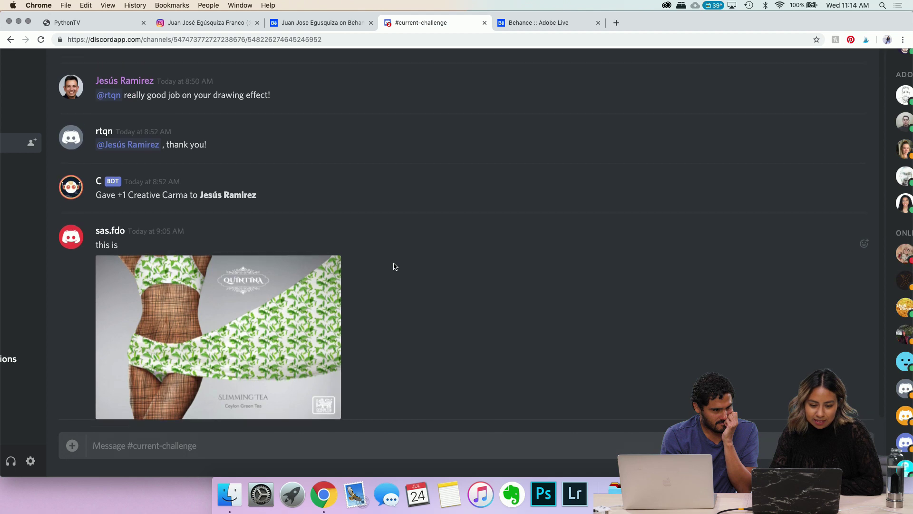
scroll(393, 266, "up", 12)
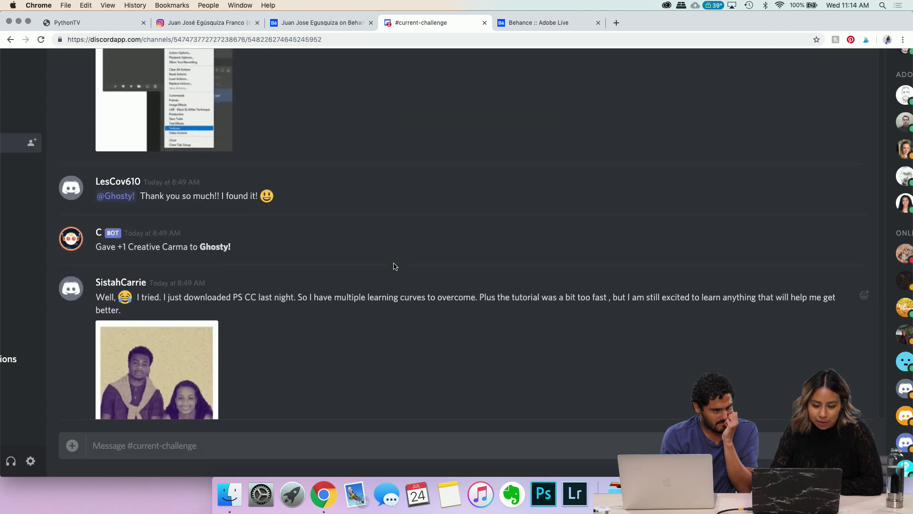
scroll(394, 267, "up", 4)
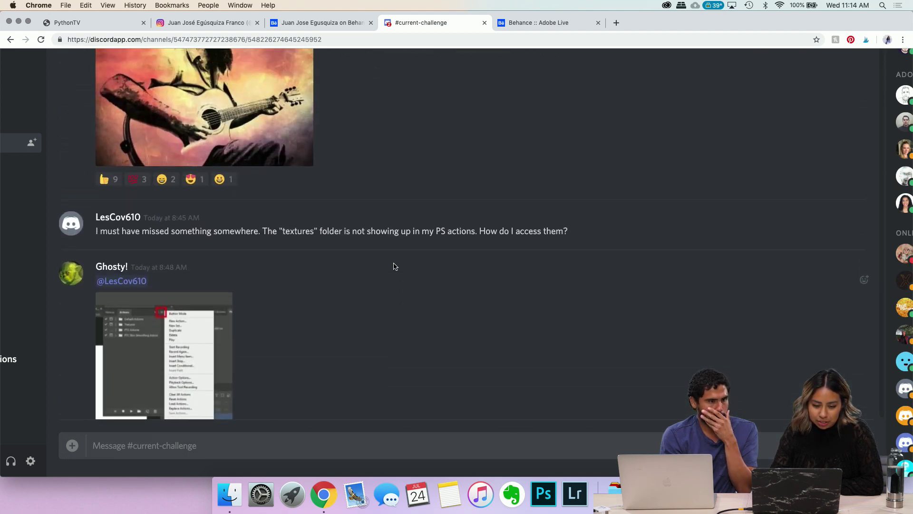
scroll(394, 267, "down", 2)
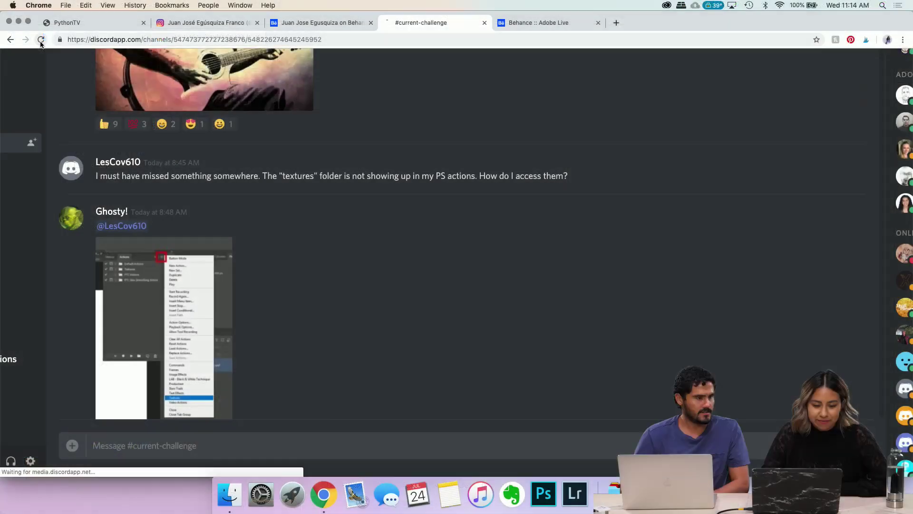
Step: Reload the challenge channel and browse the newest submissions down to the "manga museum" post
left_click(40, 39)
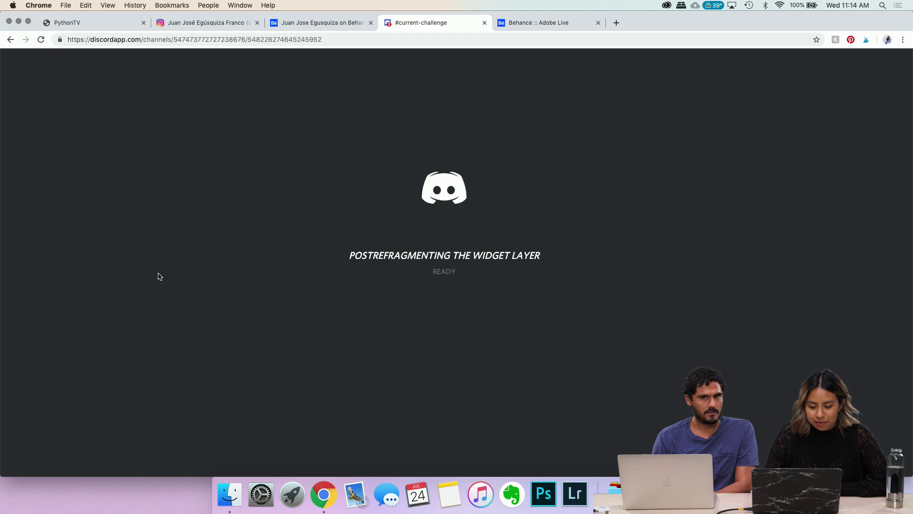
scroll(179, 313, "down", 15)
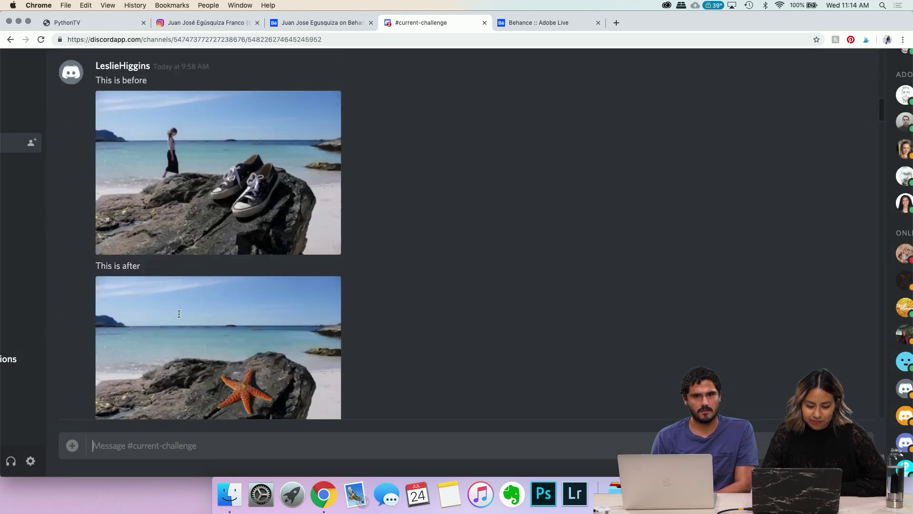
scroll(179, 314, "down", 20)
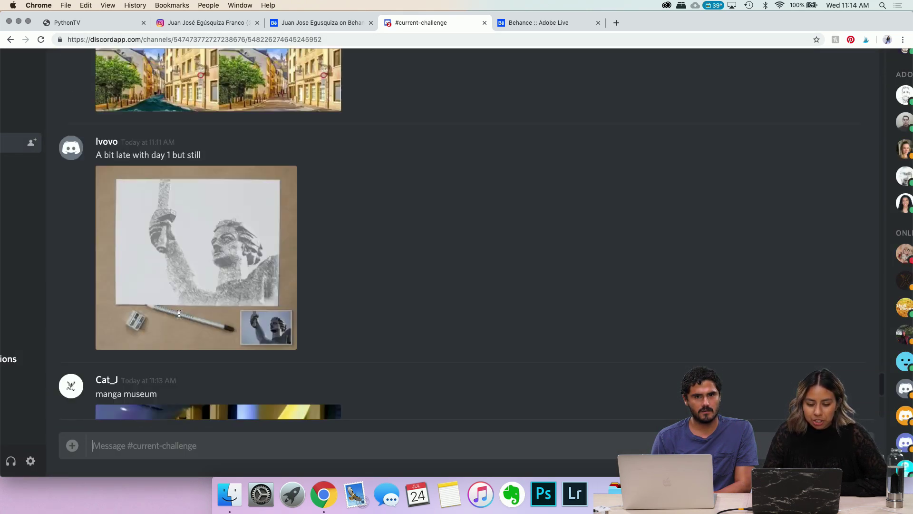
scroll(180, 318, "up", 10)
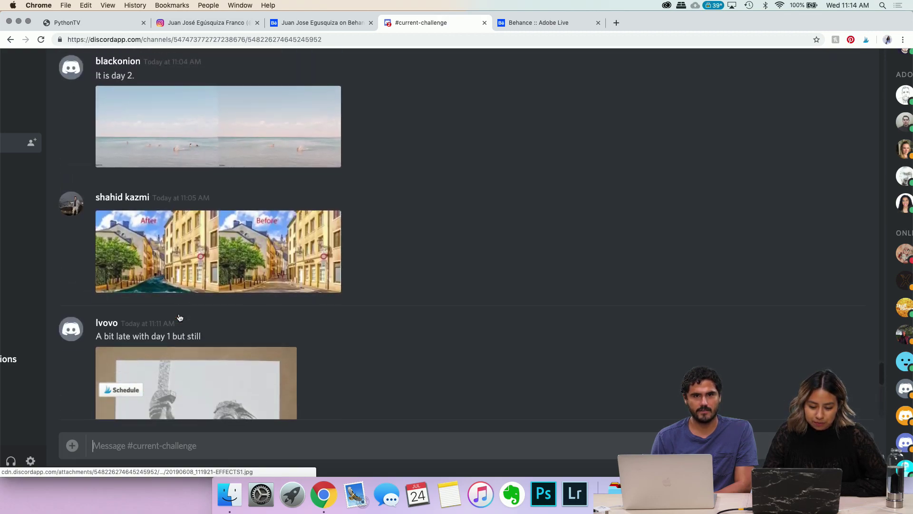
scroll(180, 318, "down", 10)
Step: Enlarge the two "manga museum" bird sculpture images in turn to compare their backgrounds, and close them
left_click(245, 265)
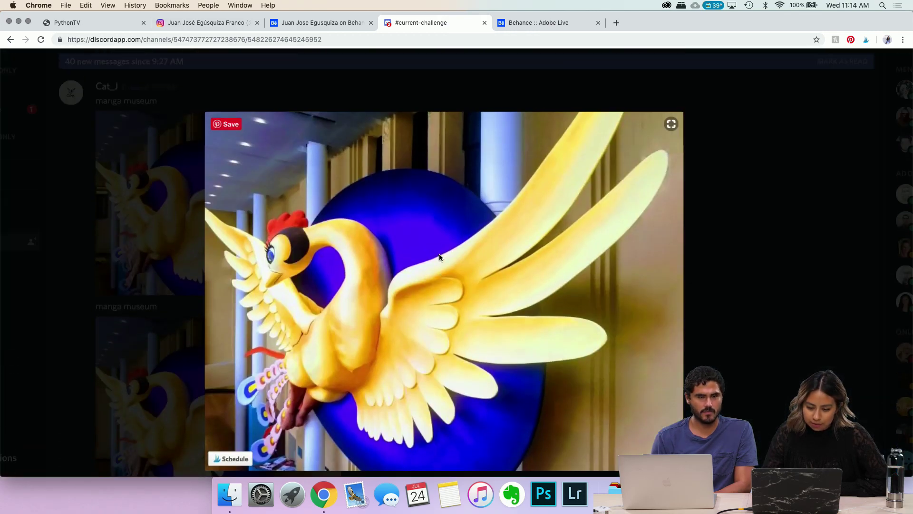
left_click(190, 193)
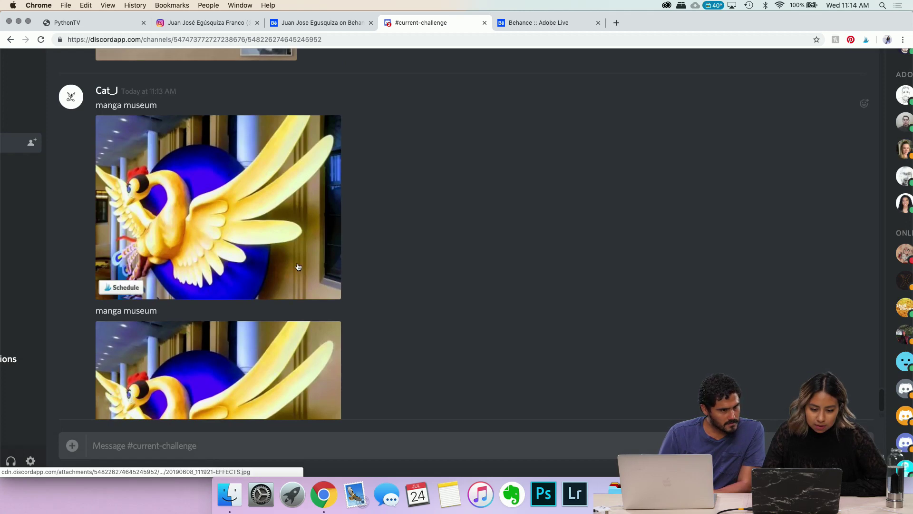
scroll(226, 262, "down", 1)
left_click(226, 262)
scroll(506, 230, "up", 2)
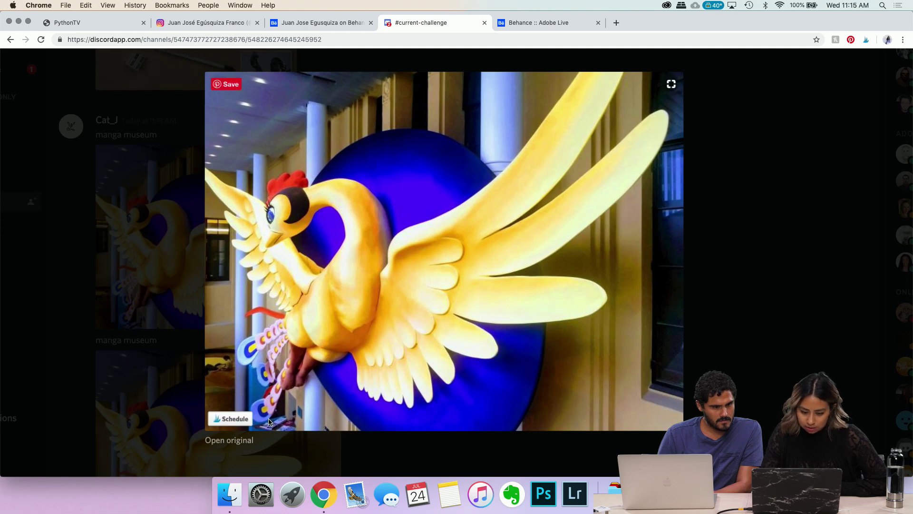
left_click(154, 395)
left_click(215, 392)
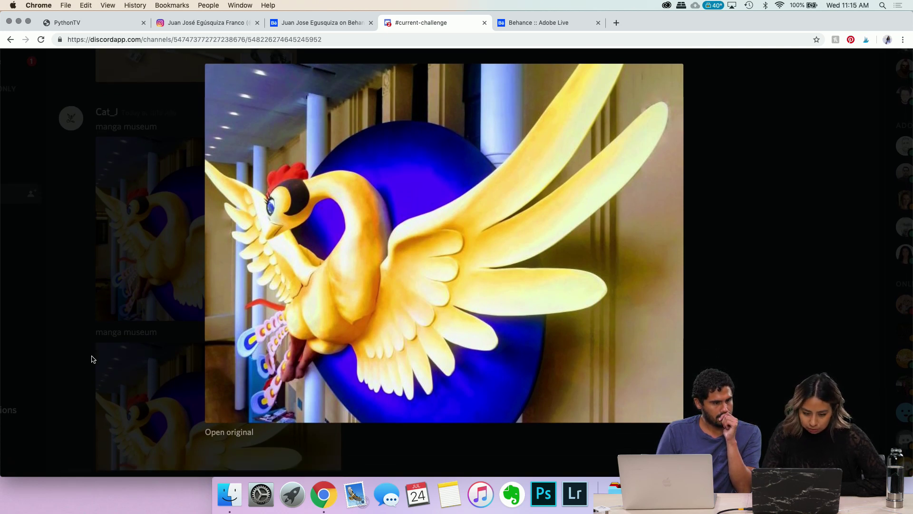
left_click(138, 284)
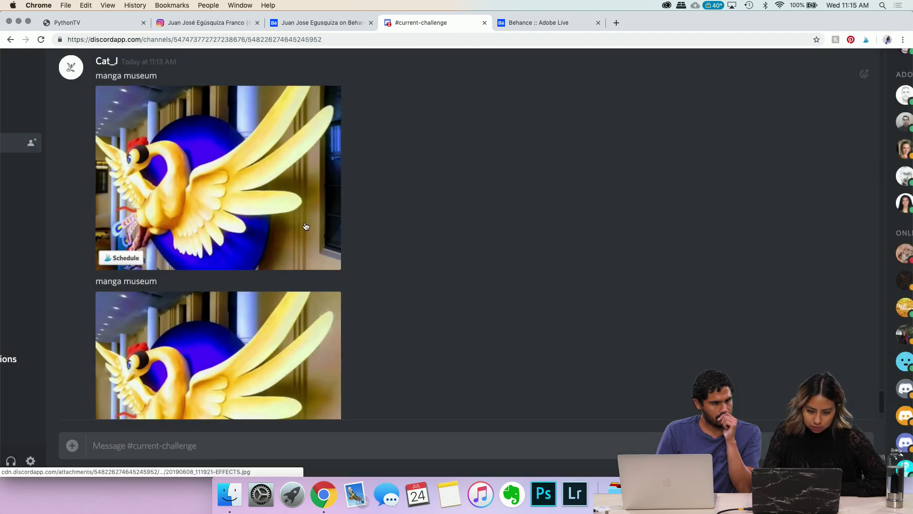
Step: Compare the window and wall area beside the bird's wing in the two "manga museum" previews
scroll(350, 228, "down", 2)
scroll(349, 229, "down", 1)
scroll(349, 229, "up", 2)
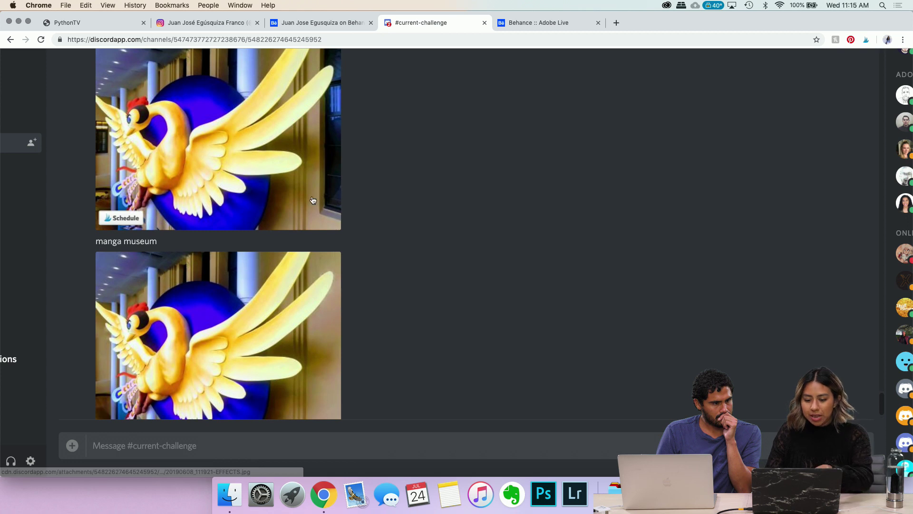
scroll(340, 122, "up", 2)
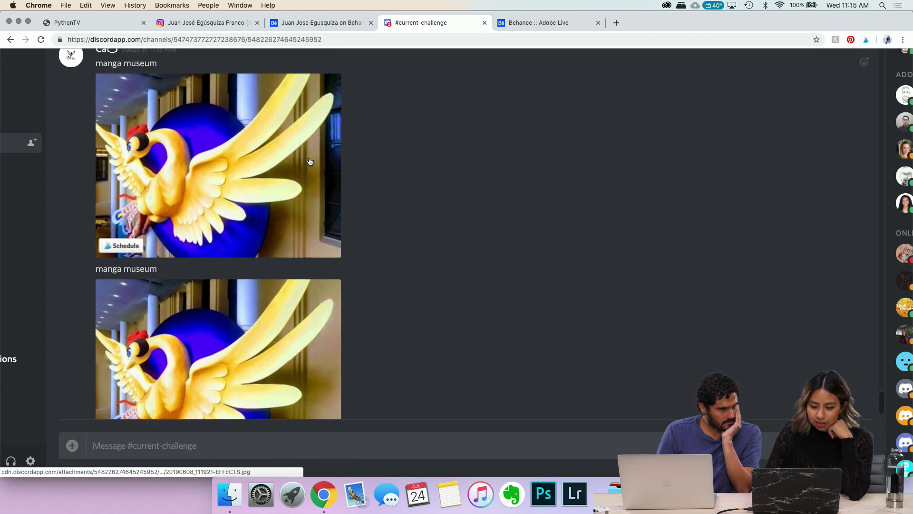
scroll(190, 191, "down", 3)
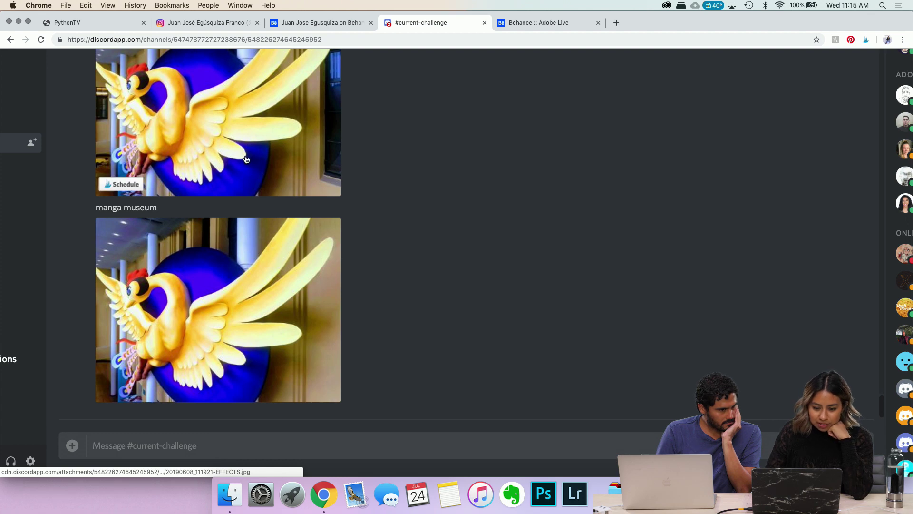
Step: Enlarge the second "manga museum" image again, inspect the retouched wall and the area around the bird, and close it
left_click(205, 292)
scroll(360, 212, "up", 2)
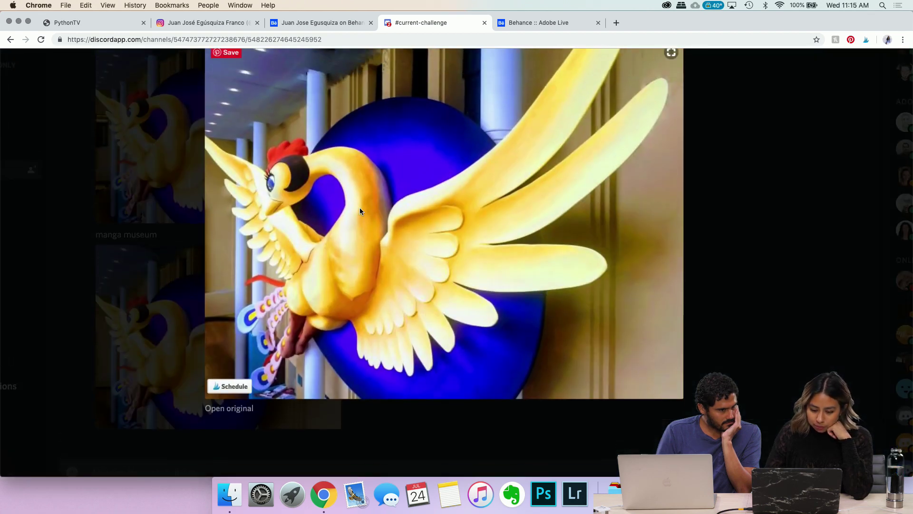
scroll(474, 276, "up", 3)
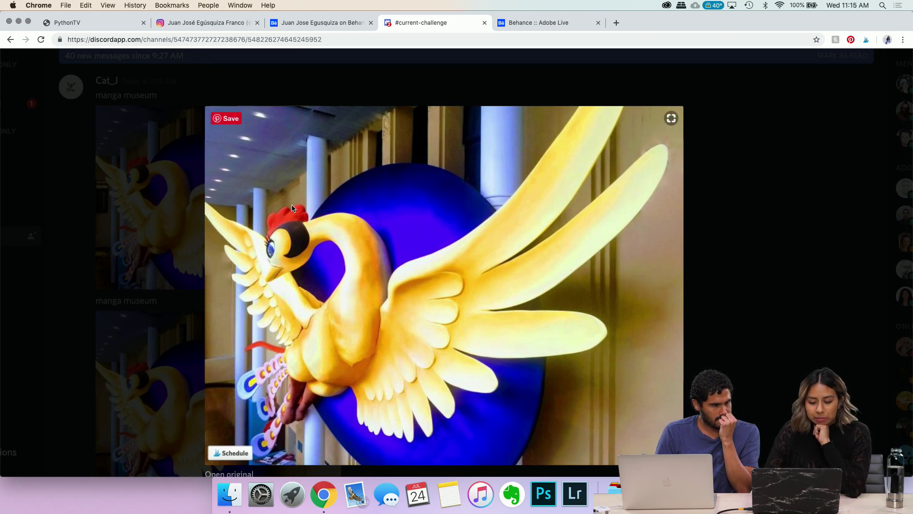
left_click(64, 214)
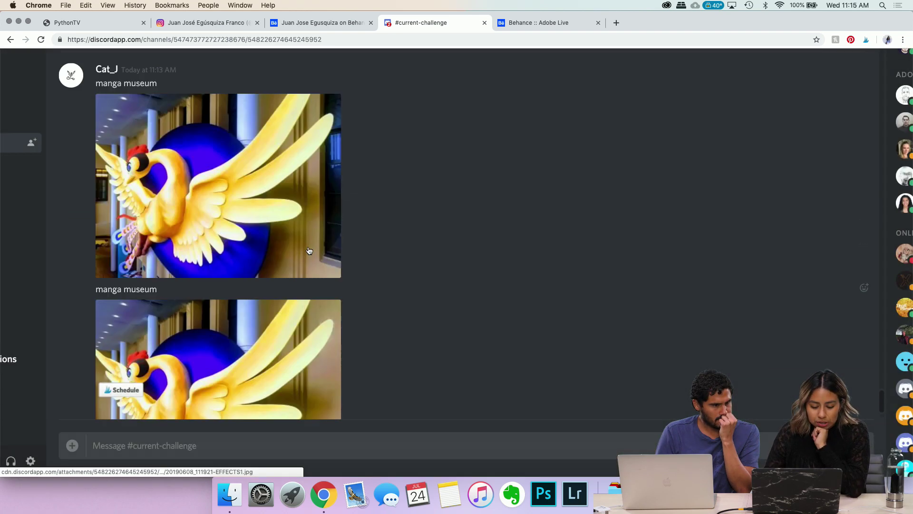
Step: Find the earlier After/Before post of the street with yellow buildings, and enlarge its image
scroll(309, 251, "up", 10)
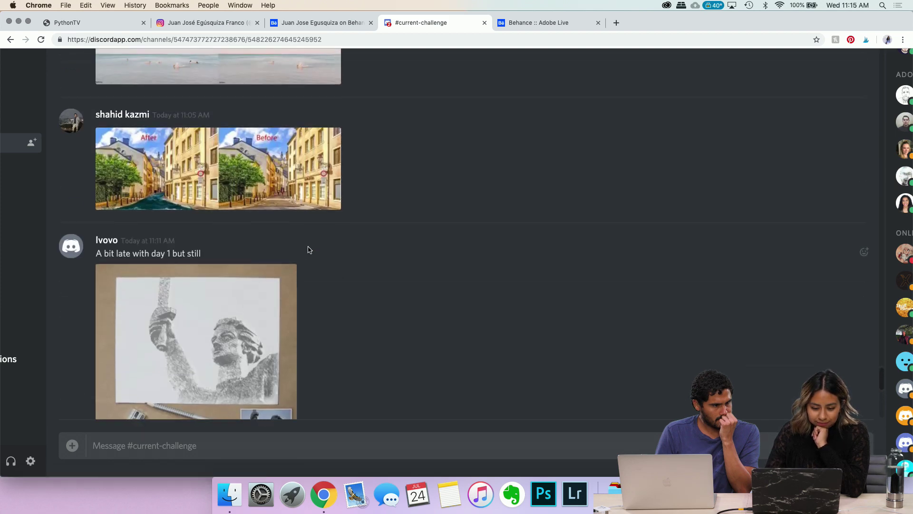
scroll(309, 250, "up", 5)
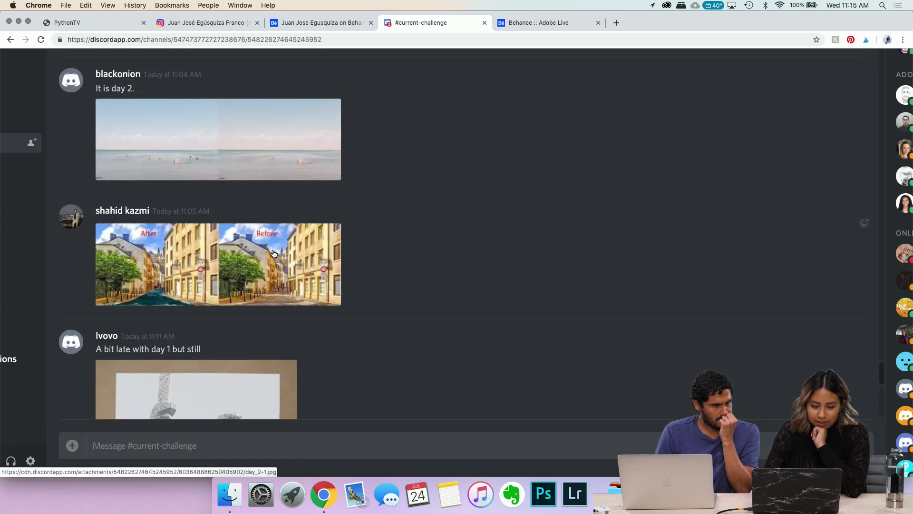
left_click(274, 254)
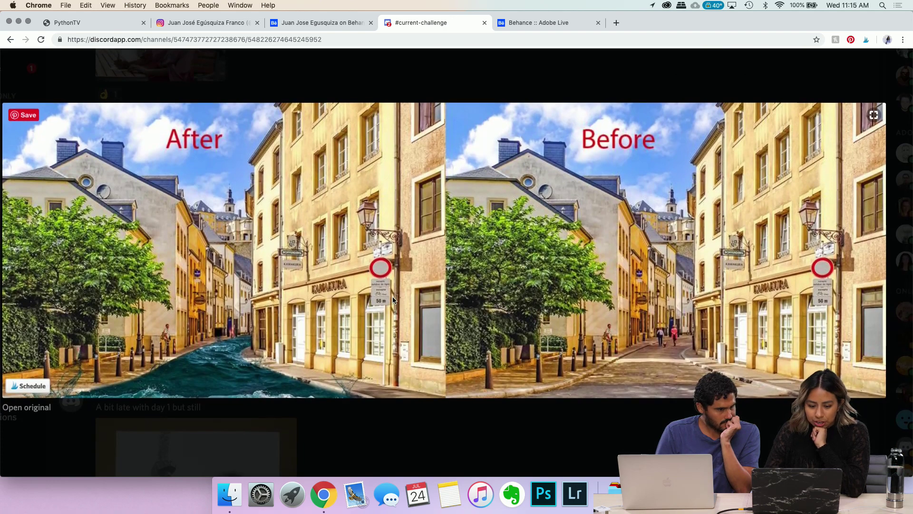
Step: Compare the water-filled street and the removed pedestrians with the original street photo, and close the image
scroll(571, 286, "up", 3)
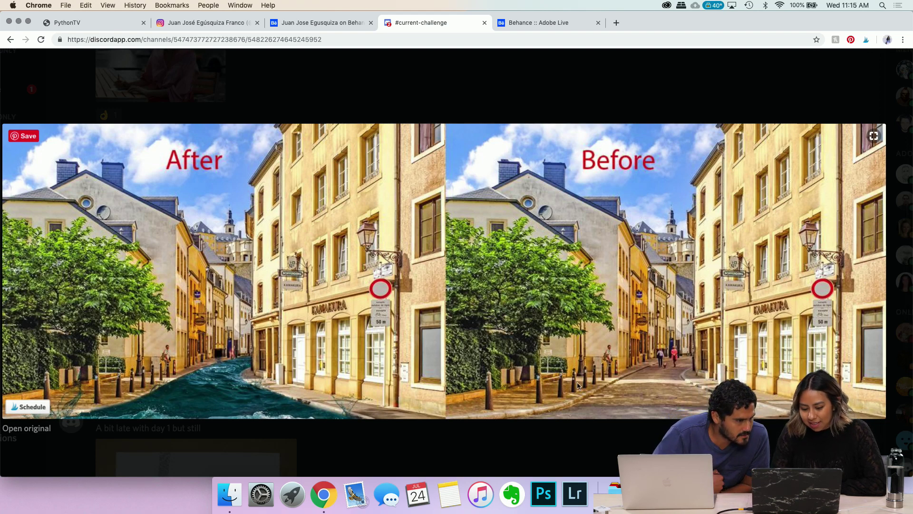
scroll(458, 410, "left", 2)
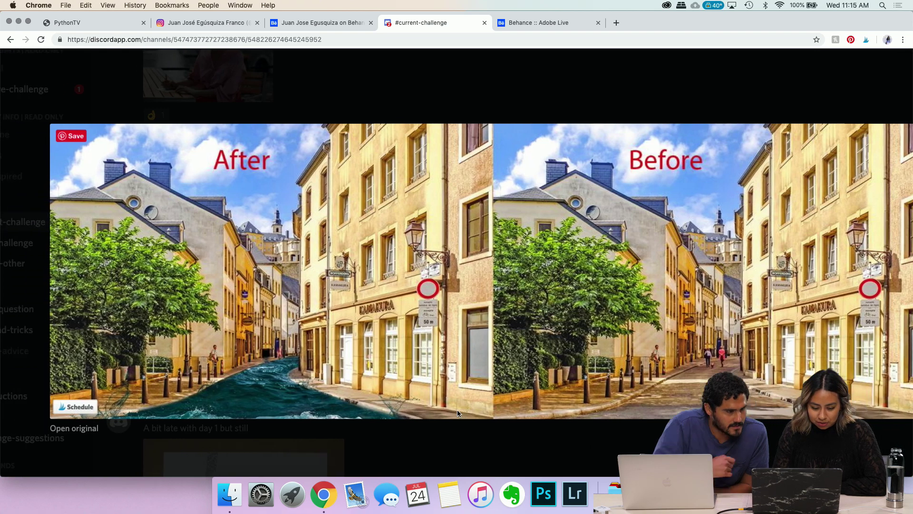
scroll(458, 413, "right", 1)
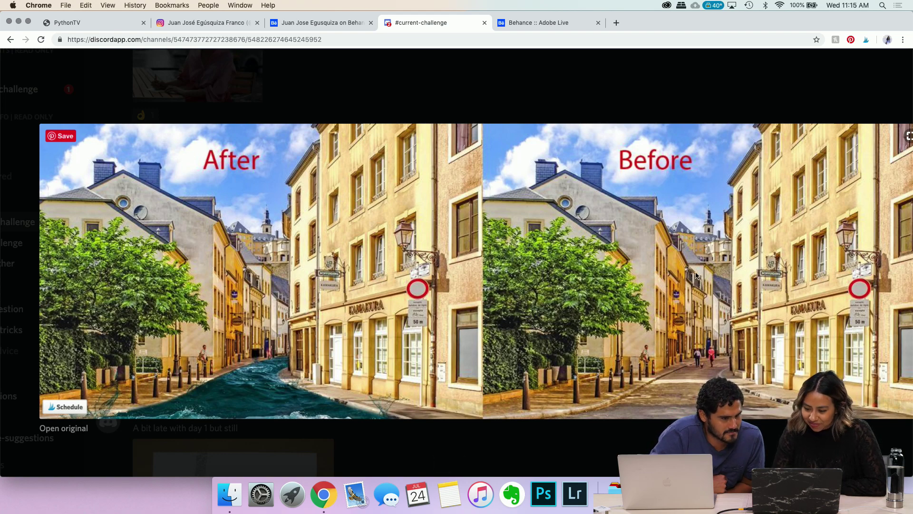
scroll(751, 308, "right", 3)
scroll(750, 307, "left", 1)
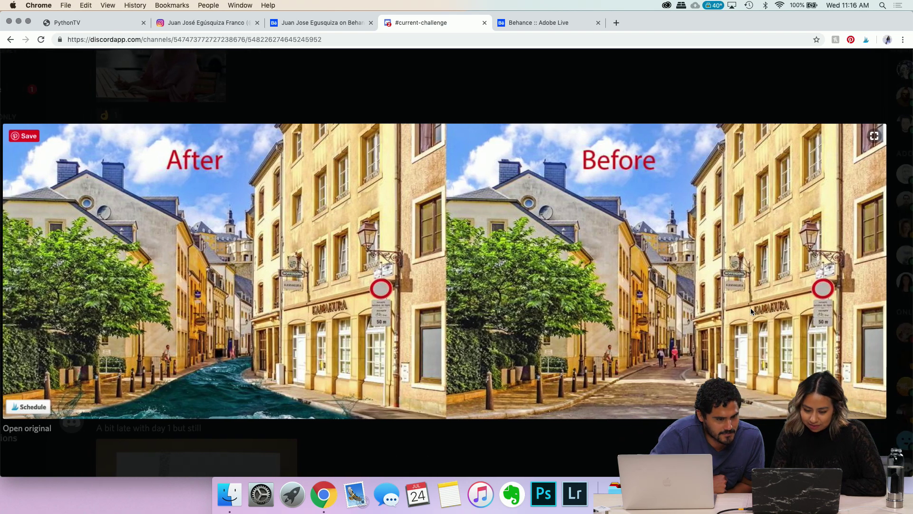
scroll(751, 307, "up", 2)
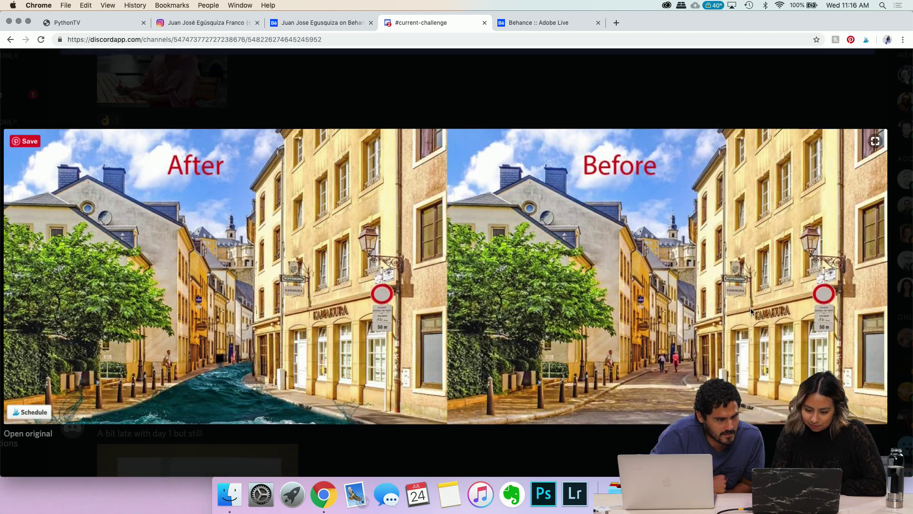
scroll(751, 307, "right", 2)
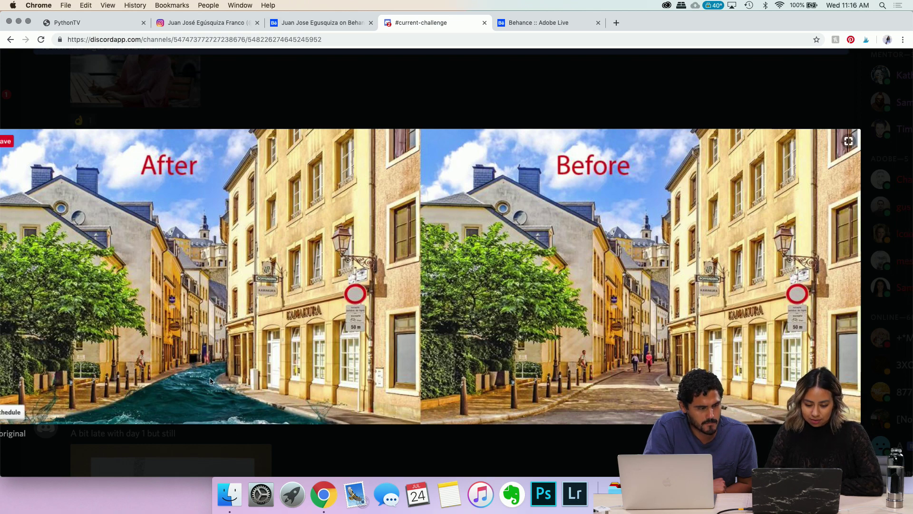
scroll(309, 394, "left", 2)
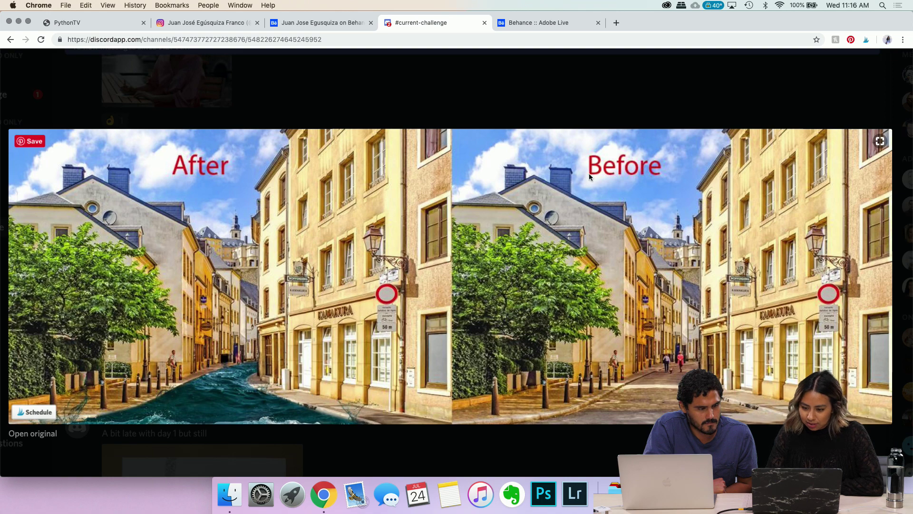
left_click(585, 110)
Step: Enlarge the before-and-after seascape in the "It is day 2." post and compare the swimmers removed from the water
scroll(492, 260, "up", 2)
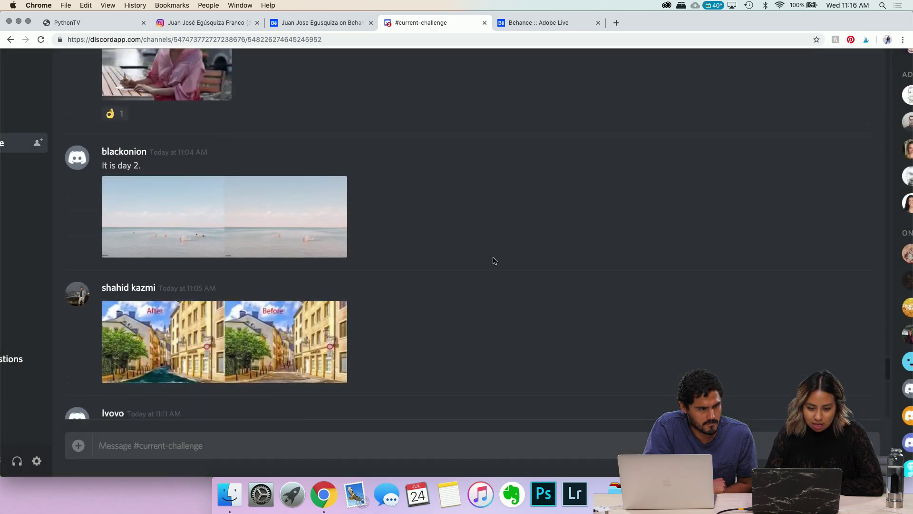
scroll(493, 260, "up", 2)
left_click(280, 283)
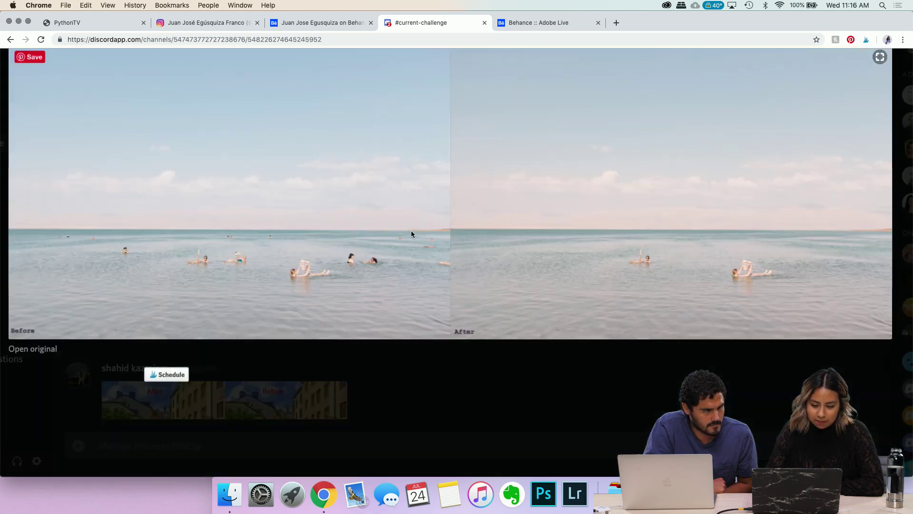
scroll(462, 273, "up", 2)
scroll(528, 285, "down", 1)
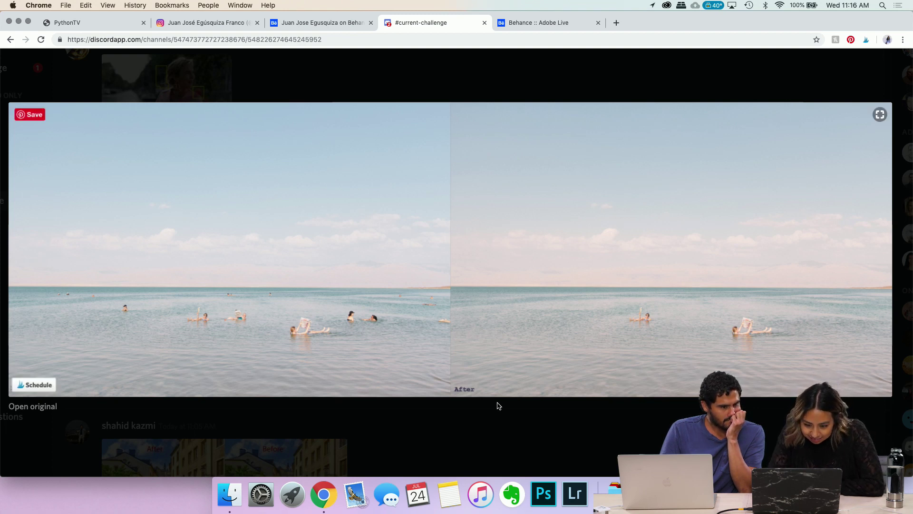
Step: Close the seascape image and enlarge the earlier two-panel photo of the woman in pink at the canalside table
scroll(376, 412, "down", 1)
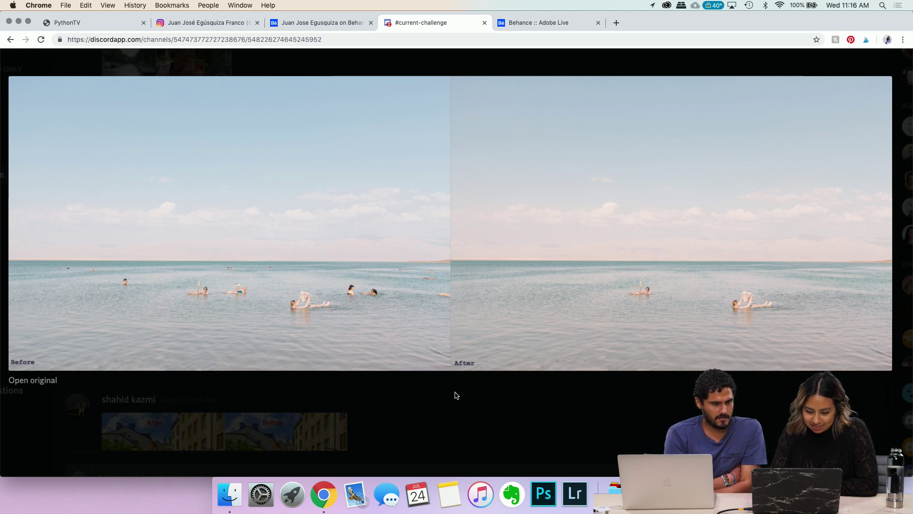
left_click(455, 399)
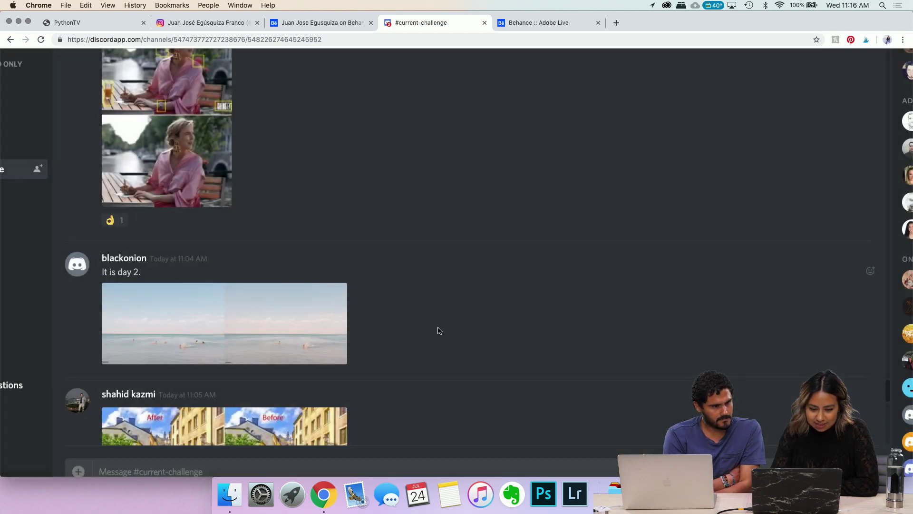
scroll(437, 329, "up", 5)
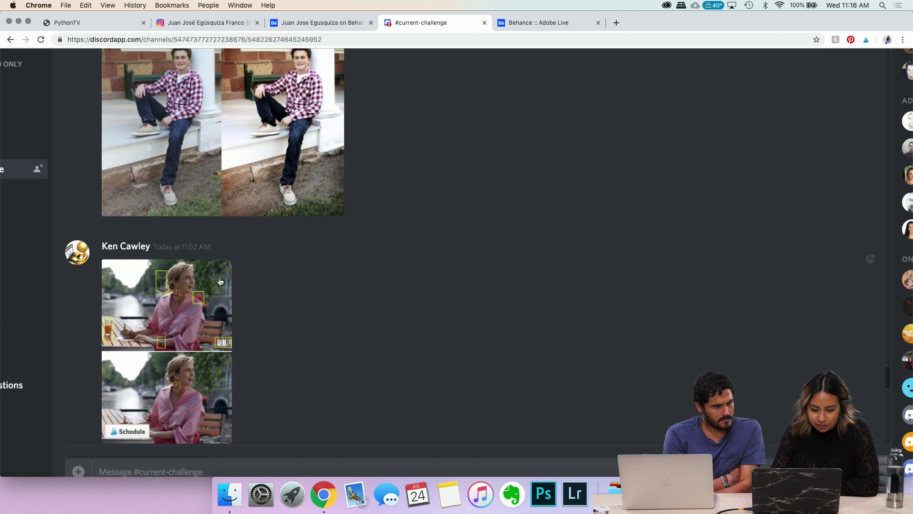
left_click(221, 281)
Step: Compare the yellow-marked glass, watch, flower, background objects and "Killing Eve" logo in the original with the retouched photo beneath it
scroll(574, 279, "up", 3)
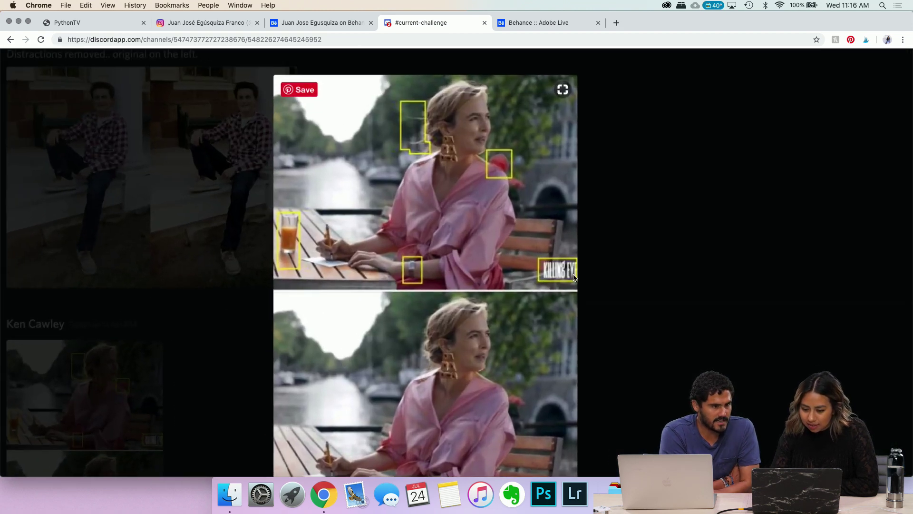
scroll(574, 278, "up", 2)
scroll(571, 272, "down", 1)
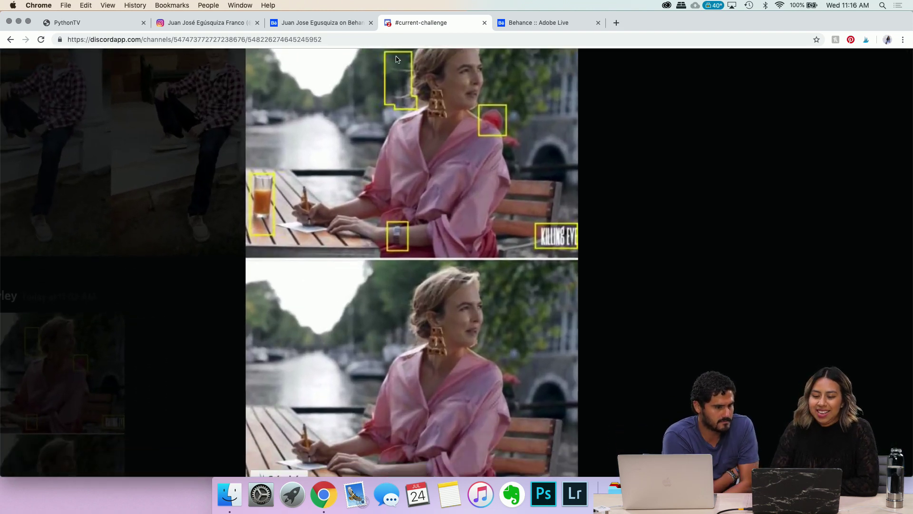
scroll(595, 242, "down", 2)
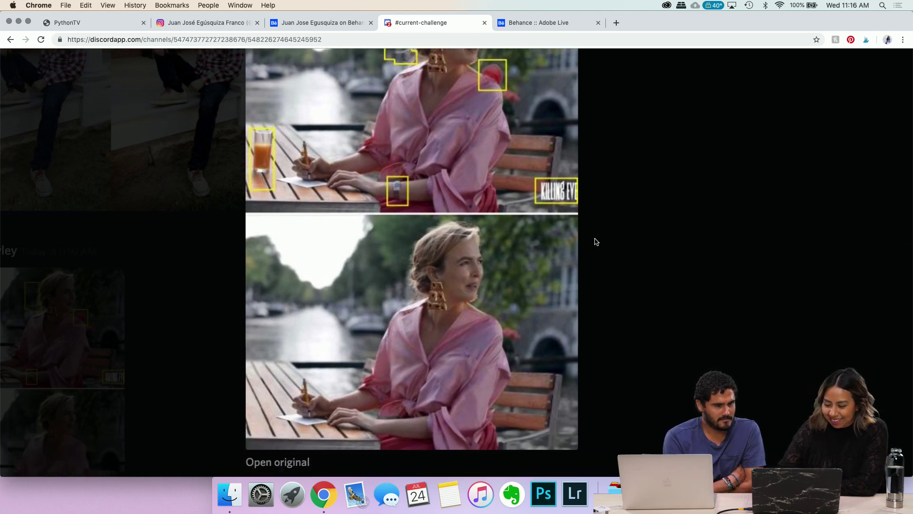
scroll(596, 242, "down", 1)
scroll(595, 242, "up", 2)
scroll(595, 242, "down", 3)
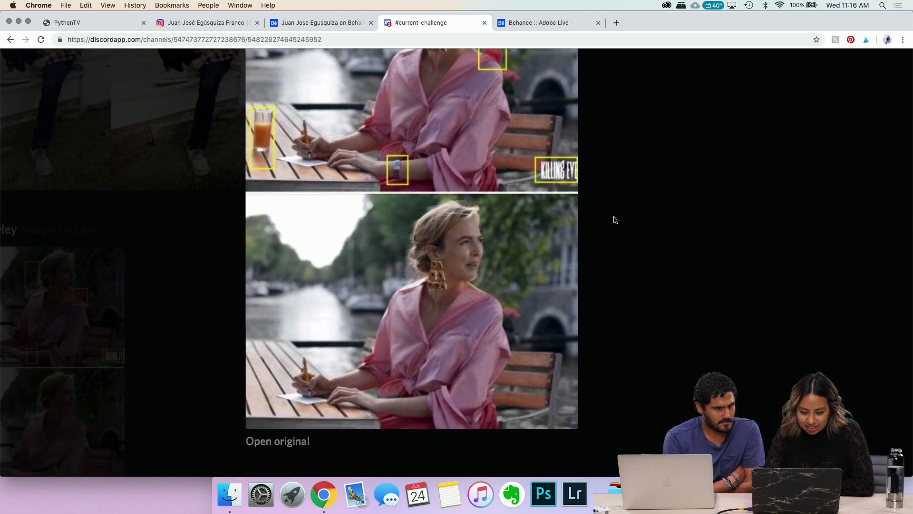
scroll(712, 333, "up", 2)
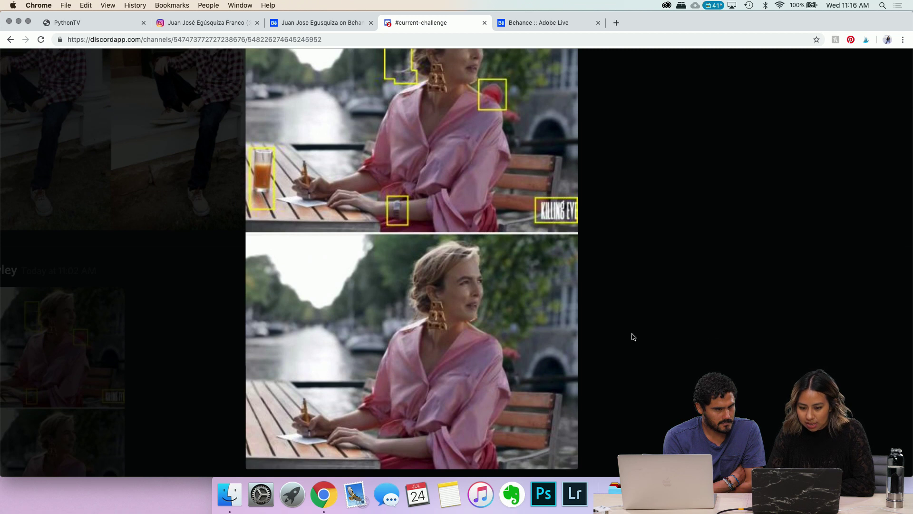
scroll(618, 337, "up", 2)
scroll(621, 337, "down", 1)
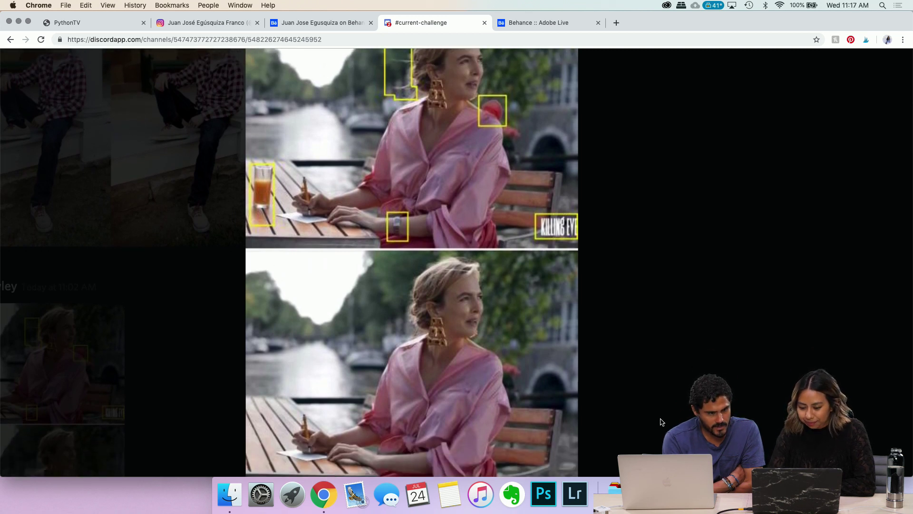
scroll(623, 330, "up", 1)
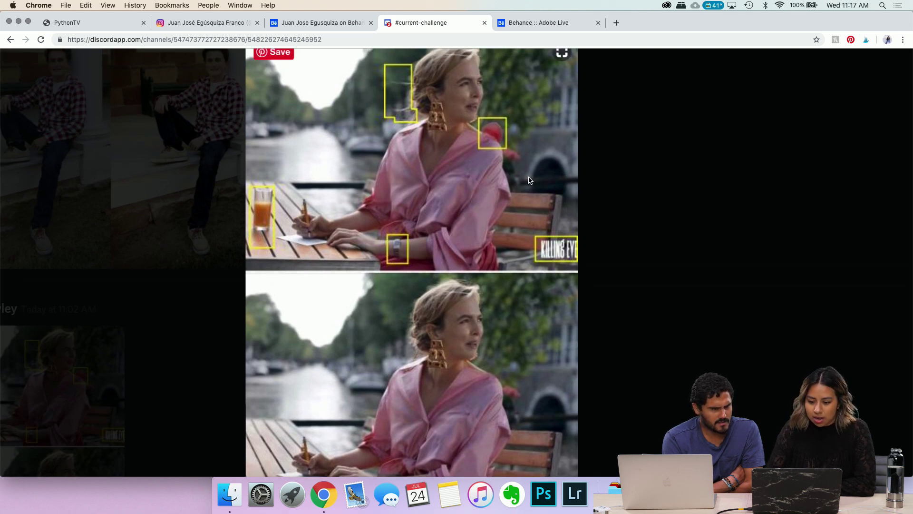
scroll(623, 323, "up", 2)
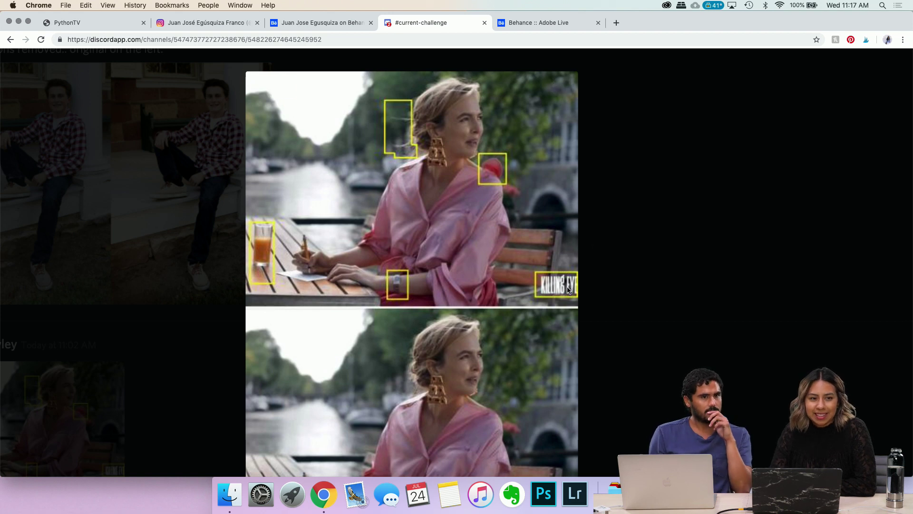
scroll(506, 300, "down", 5)
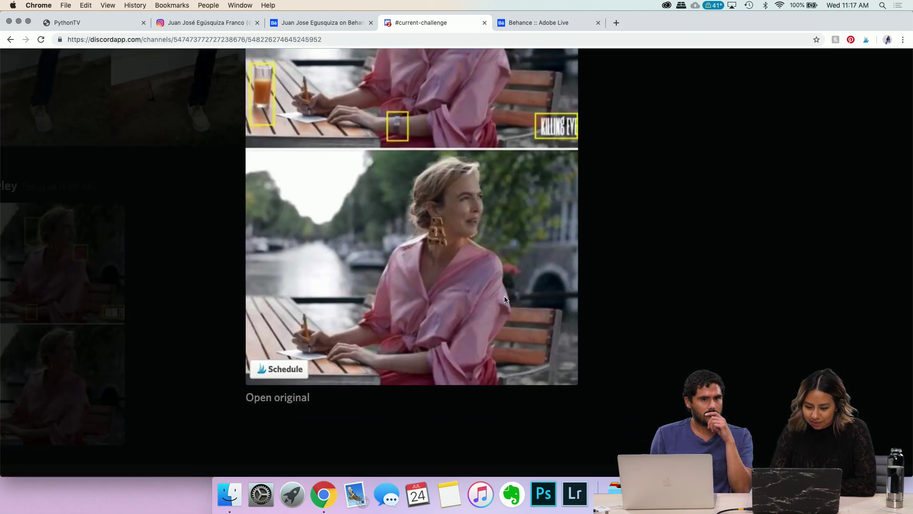
Step: Close the canalside photo and browse forward through the challenge posts past the "It is day 2." seascape
left_click(750, 326)
scroll(368, 273, "down", 6)
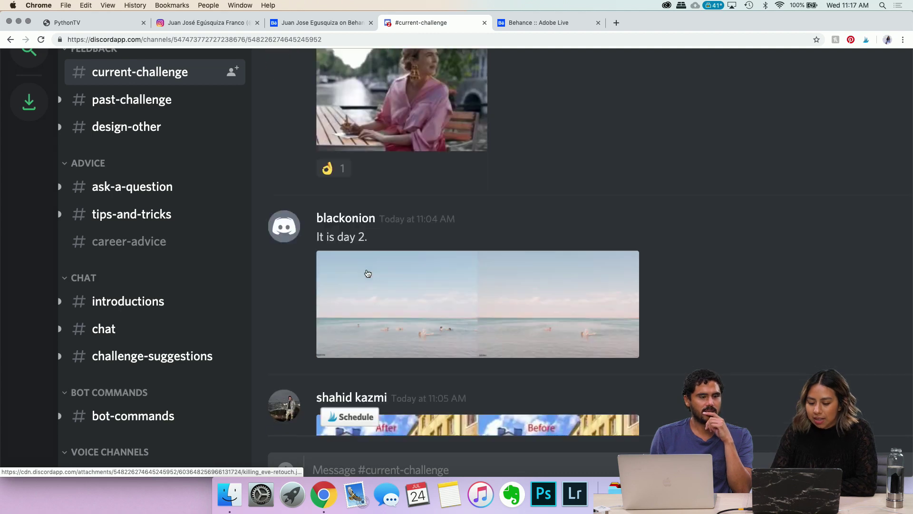
scroll(368, 274, "down", 8)
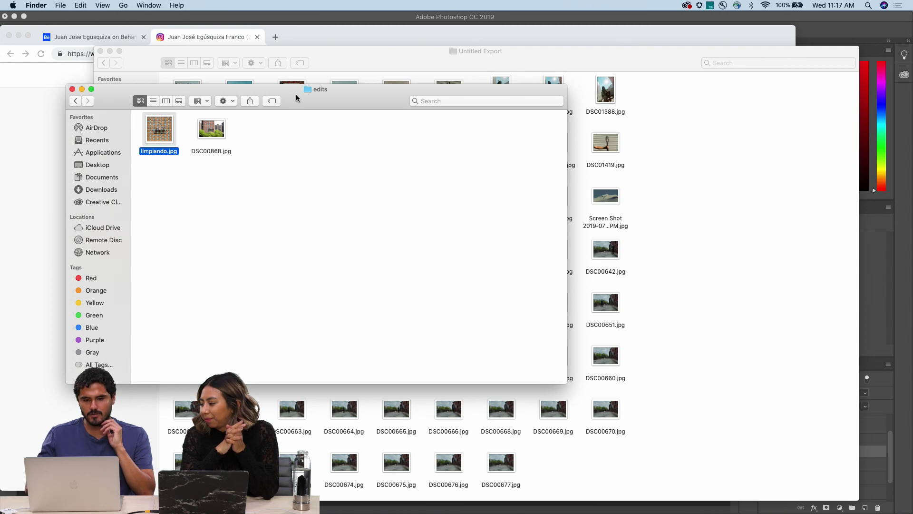
Step: In Finder, move the edits window aside, preview DSC00645.jpg from the Untitled Export folder, and close the preview
left_click_drag(333, 90, 435, 159)
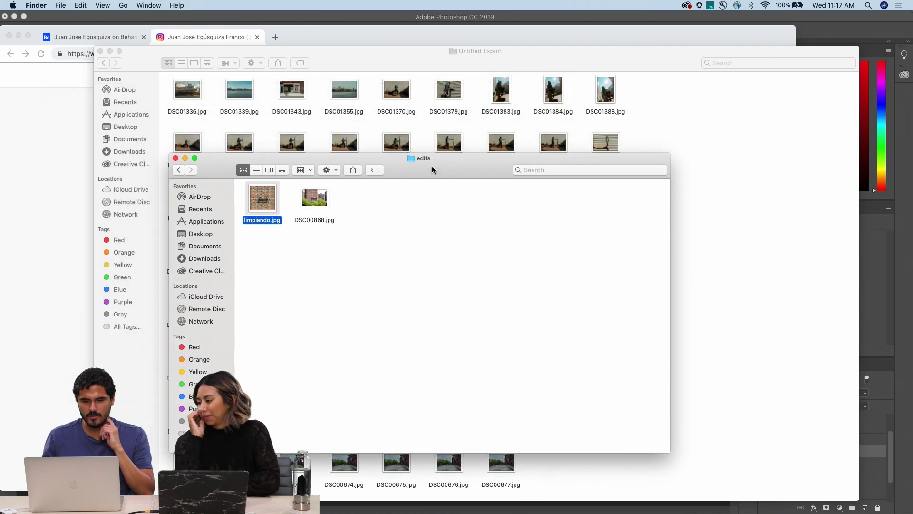
left_click(397, 61)
left_click(287, 301)
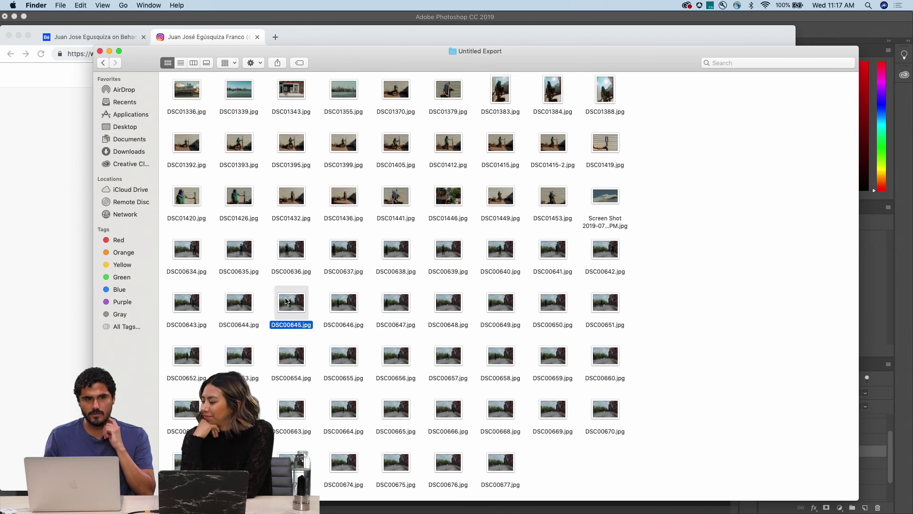
key("space")
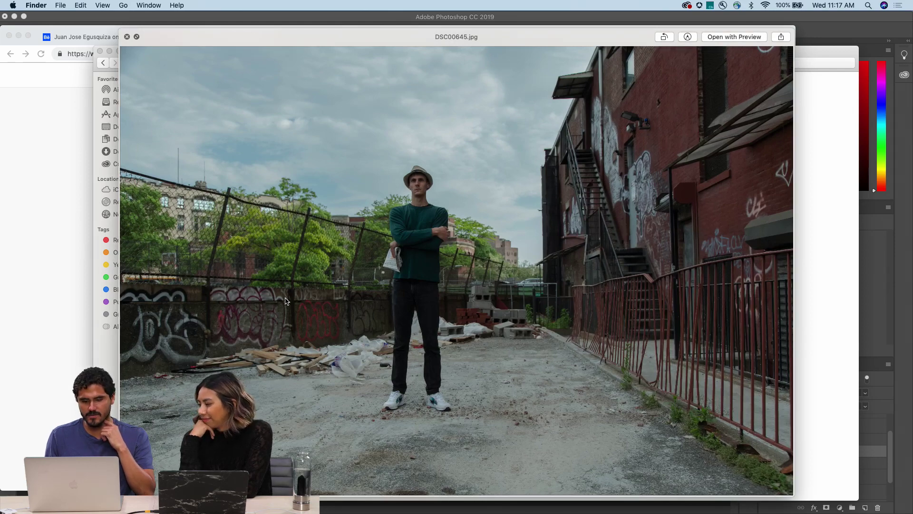
key("space")
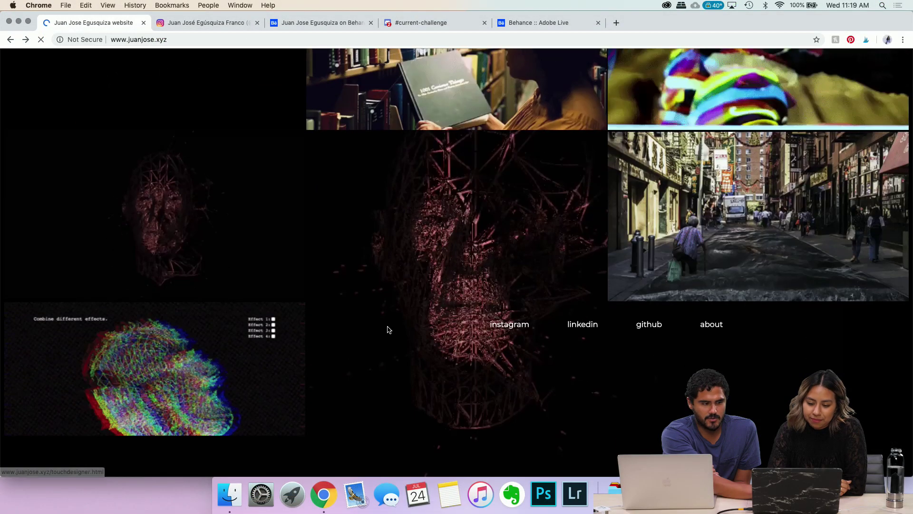
Step: Open the "Pablo" project on the artist's portfolio website, play its 3D effects demo video, and pause it
left_click(187, 395)
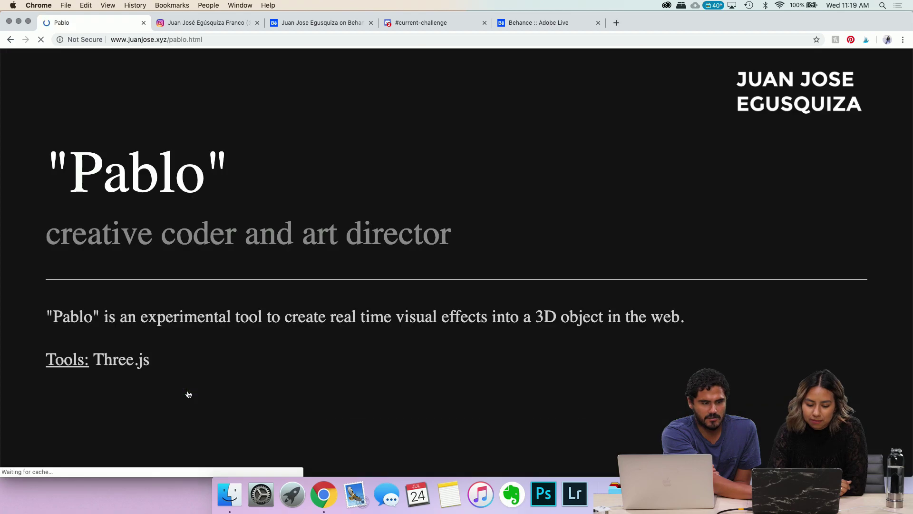
scroll(364, 341, "down", 5)
scroll(365, 345, "down", 3)
left_click(353, 294)
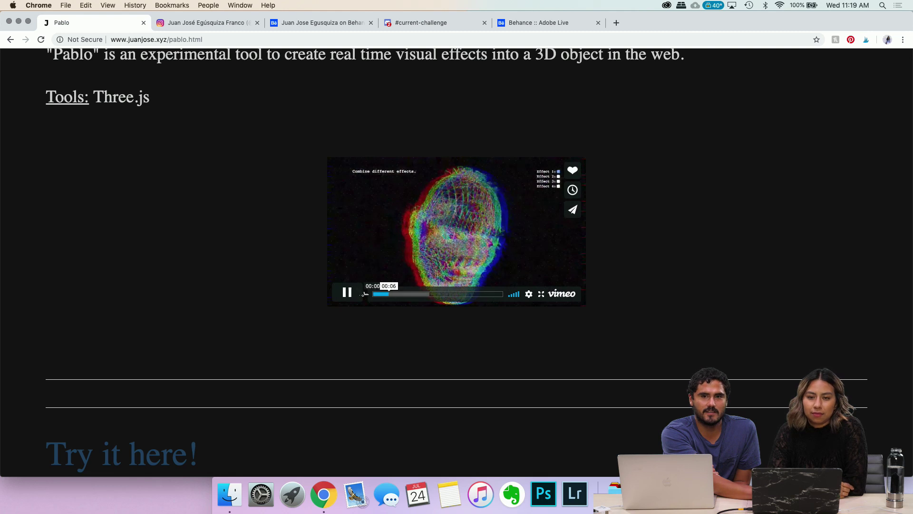
left_click(342, 297)
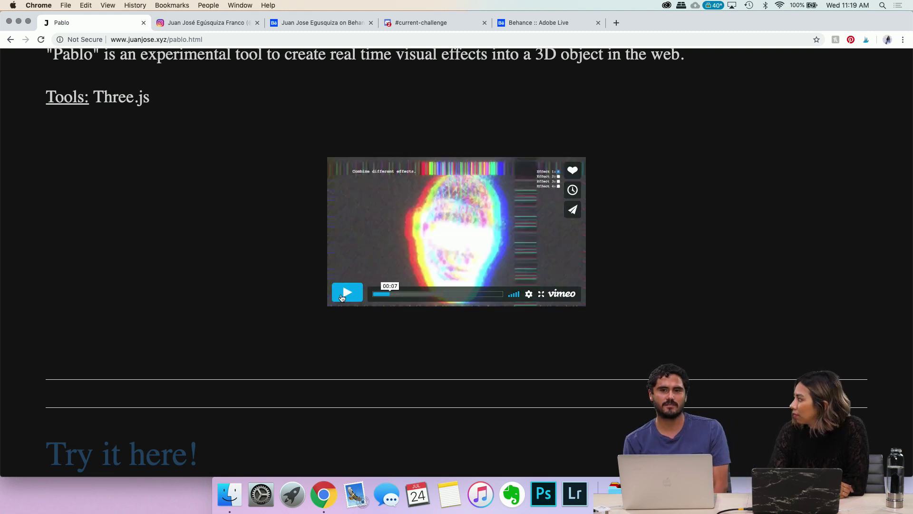